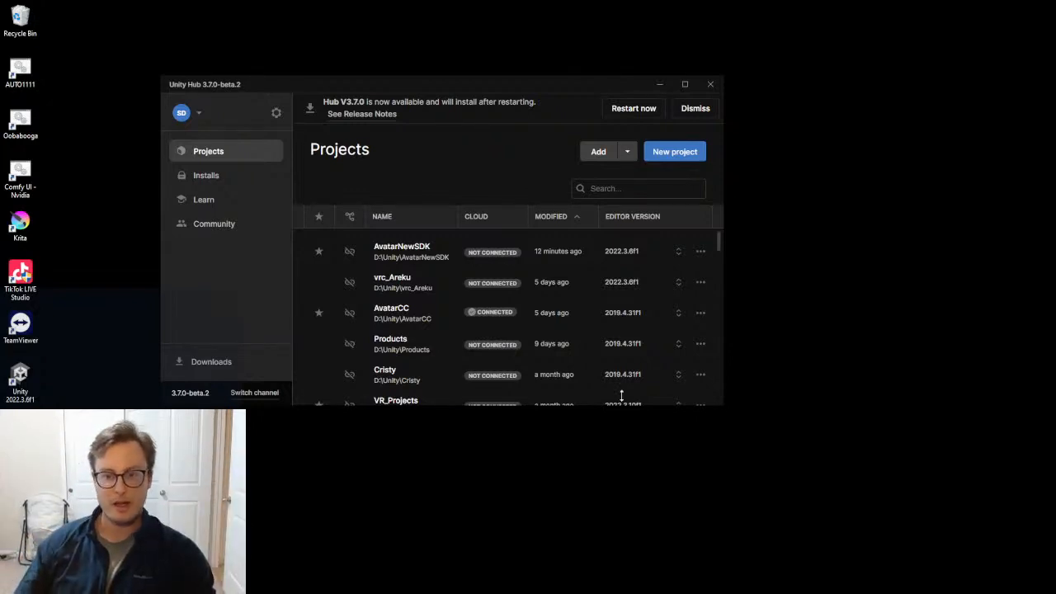
# Open the AvatarNewSDK project from the Unity Hub Projects list.
pyautogui.click(408, 251)
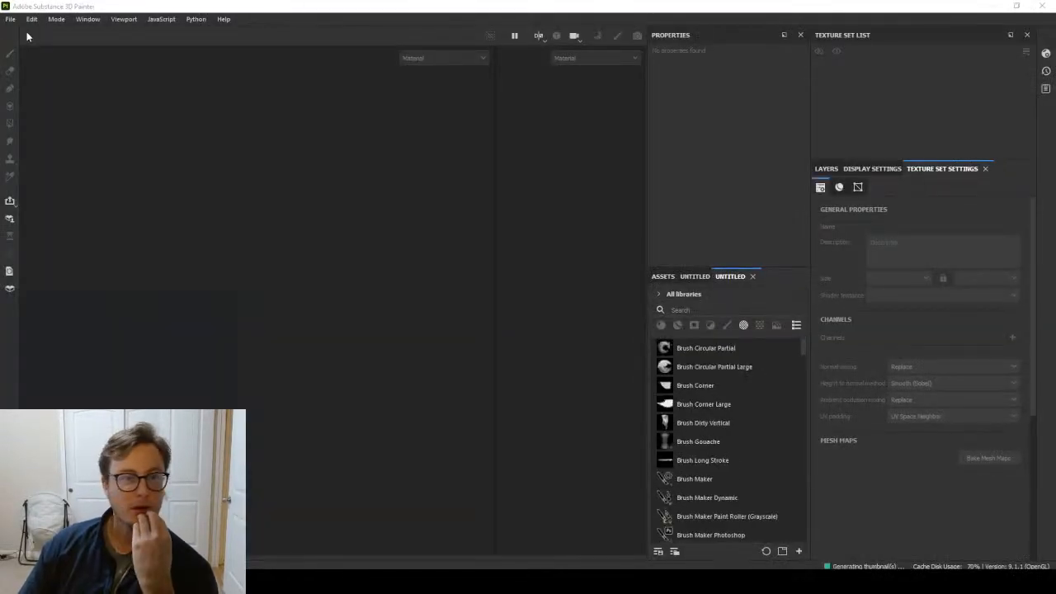
# Open the Lucas_Body_v12 project from File > Recent Files.
pyautogui.click(10, 19)
pyautogui.moveTo(33, 55)
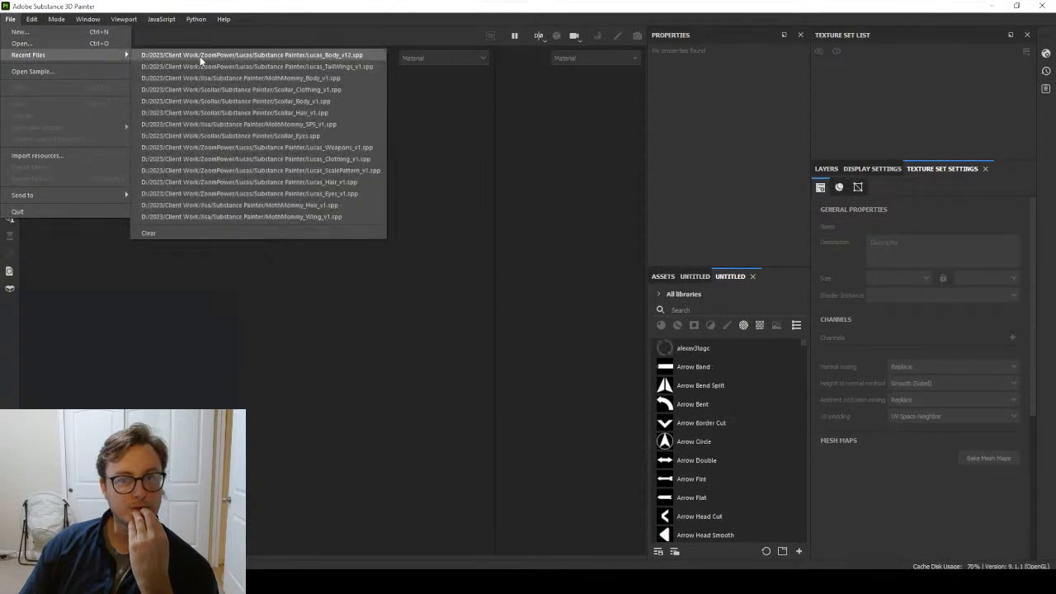
pyautogui.click(201, 56)
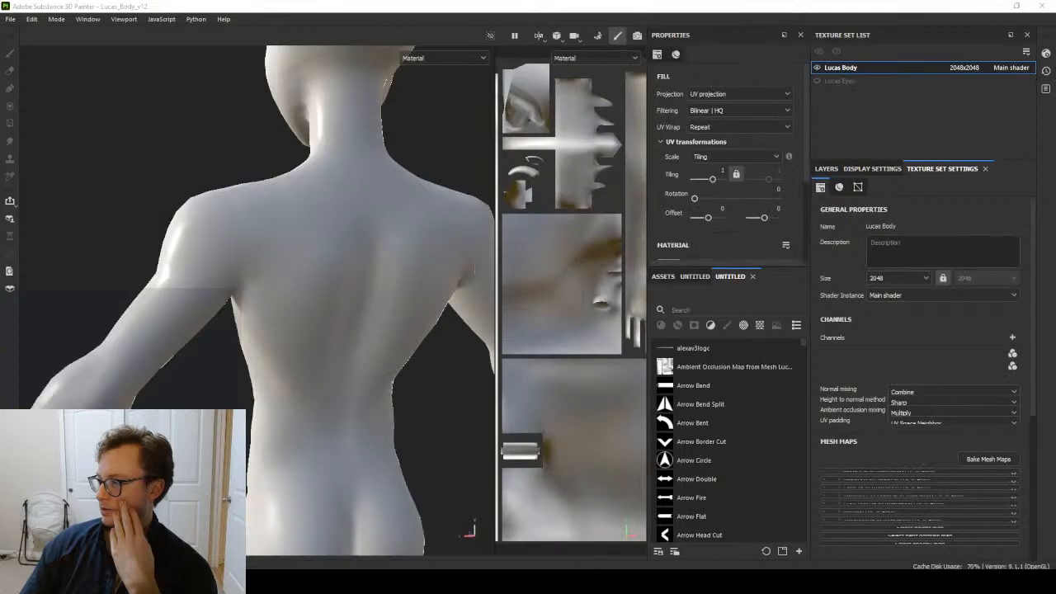
# Make the gold MASTER layer group visible and bring up the Export Textures dialog.
pyautogui.click(11, 19)
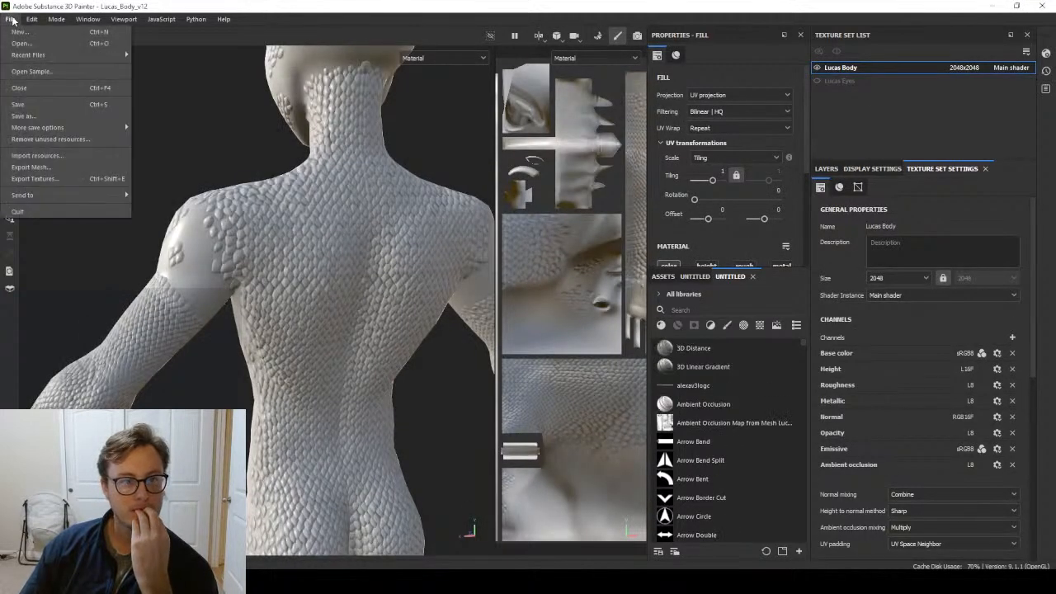
pyautogui.click(826, 172)
pyautogui.click(821, 209)
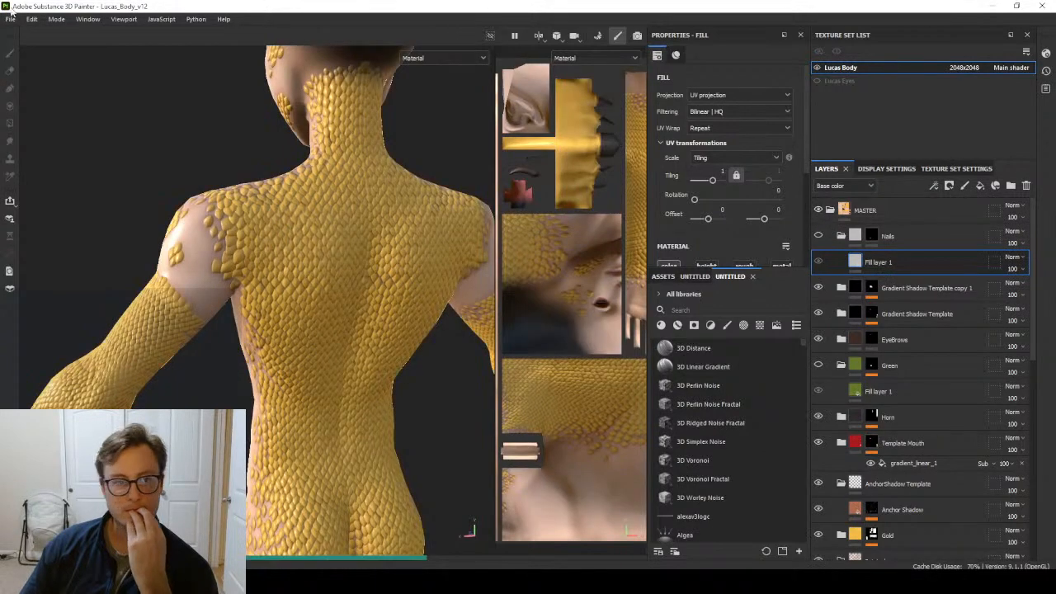
pyautogui.click(11, 19)
pyautogui.click(37, 178)
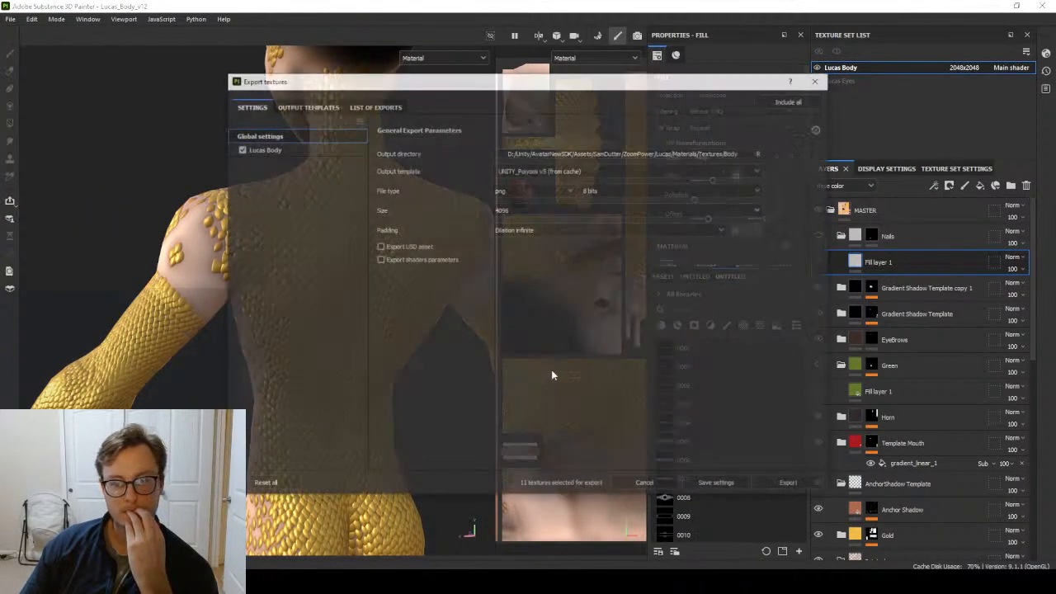
# Export the 11 Lucas Body textures as 4096x4096 PNGs and save the Painter project.
pyautogui.click(804, 484)
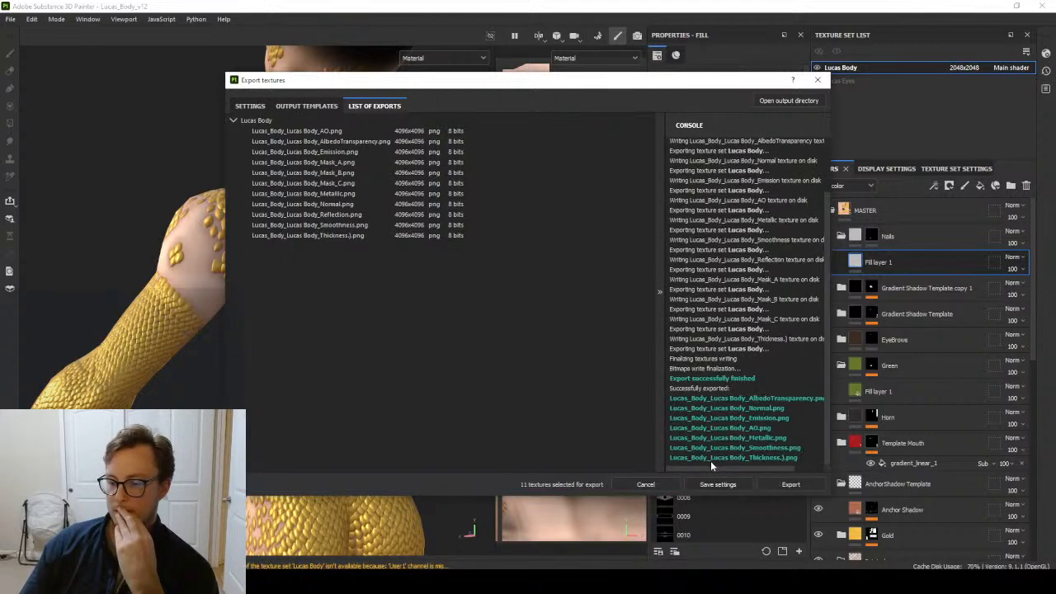
pyautogui.click(712, 483)
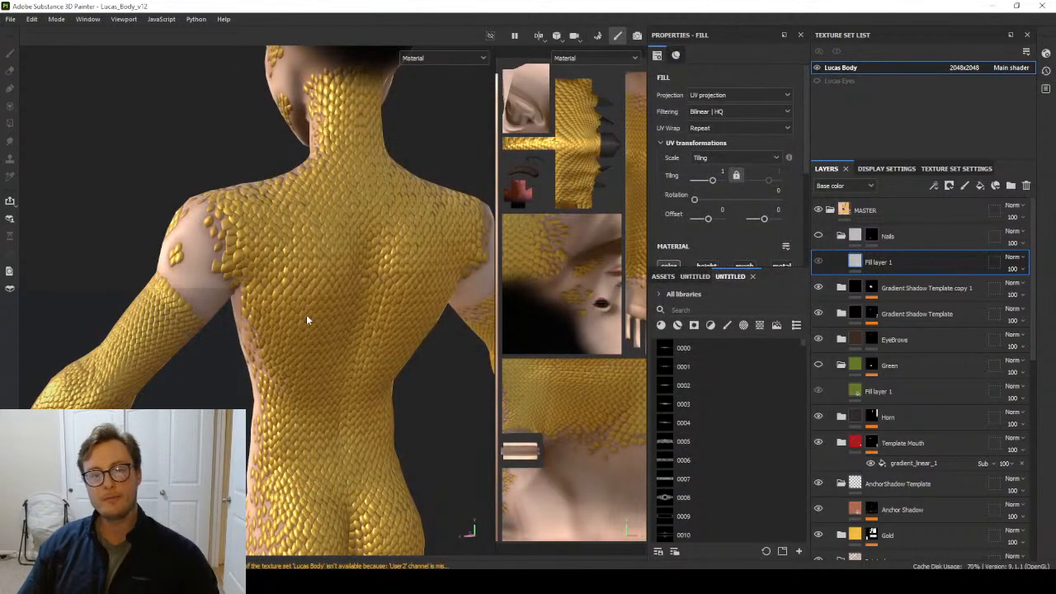
pyautogui.hotkey('ctrl', 's')
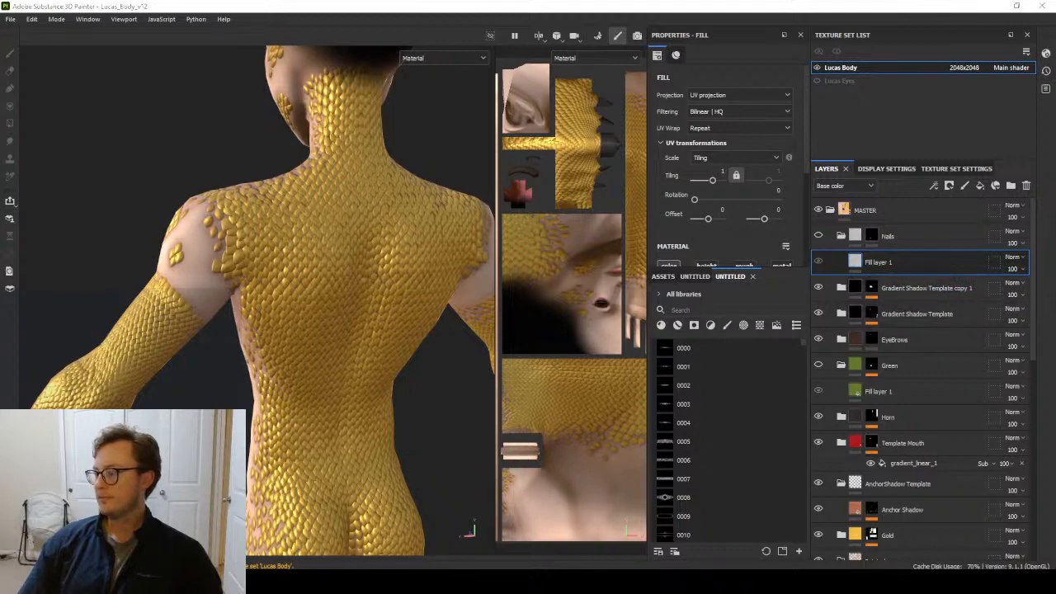
pyautogui.hotkey('alt', 'Tab')
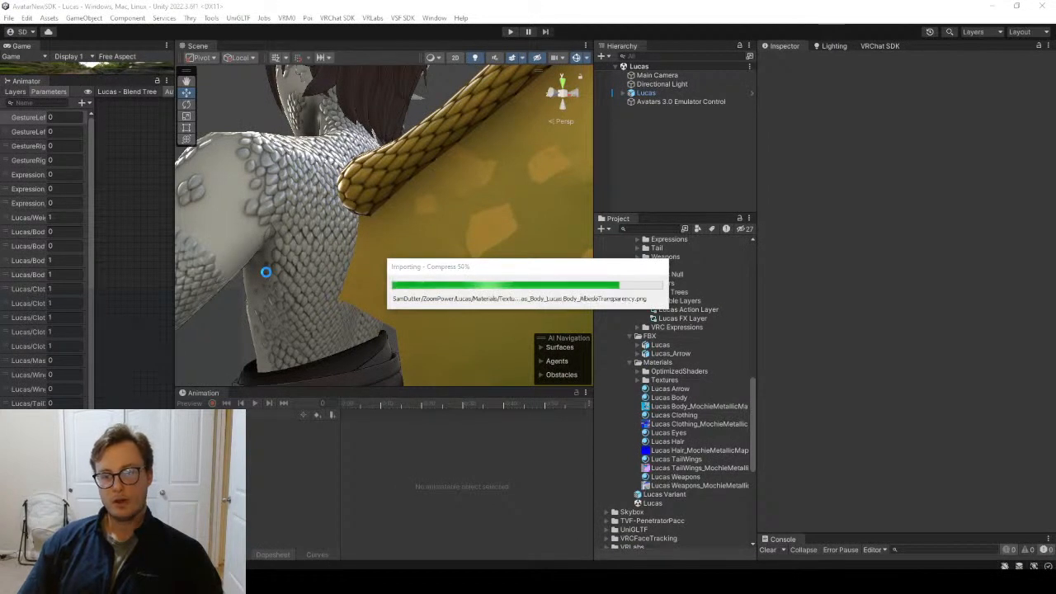
# Fly the Scene camera around the avatar to check the gold scales on its body, shoulder and wings.
pyautogui.press('s')
pyautogui.moveTo(368, 220); pyautogui.dragTo(436, 221, button='right')
pyautogui.press('w')
pyautogui.press('s')
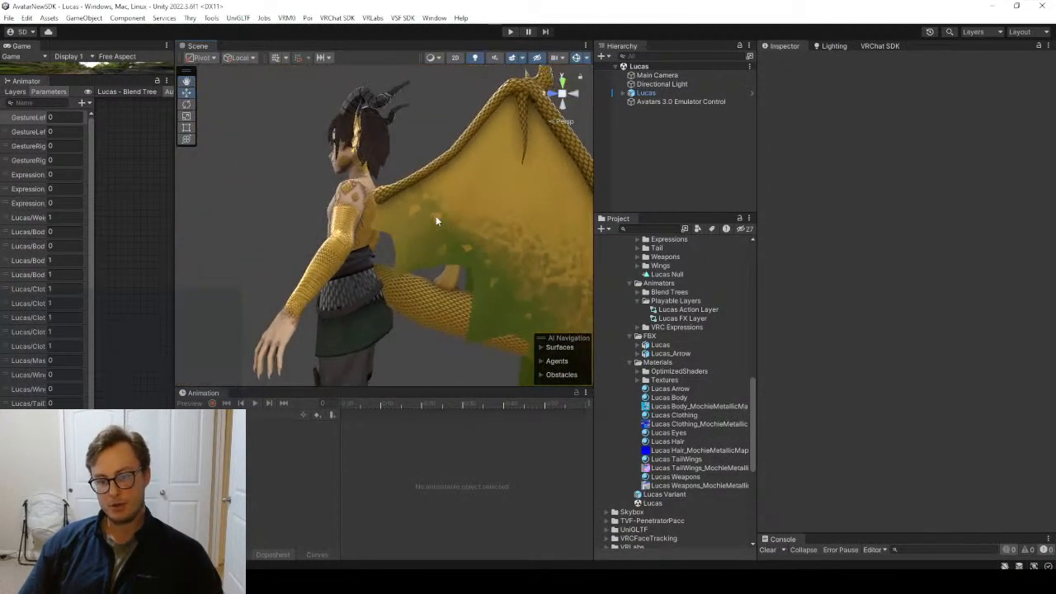
pyautogui.press('w')
pyautogui.moveTo(372, 241); pyautogui.dragTo(362, 206, button='right')
pyautogui.press('a')
pyautogui.press('w')
pyautogui.press('s')
pyautogui.moveTo(313, 274); pyautogui.dragTo(390, 279, button='right')
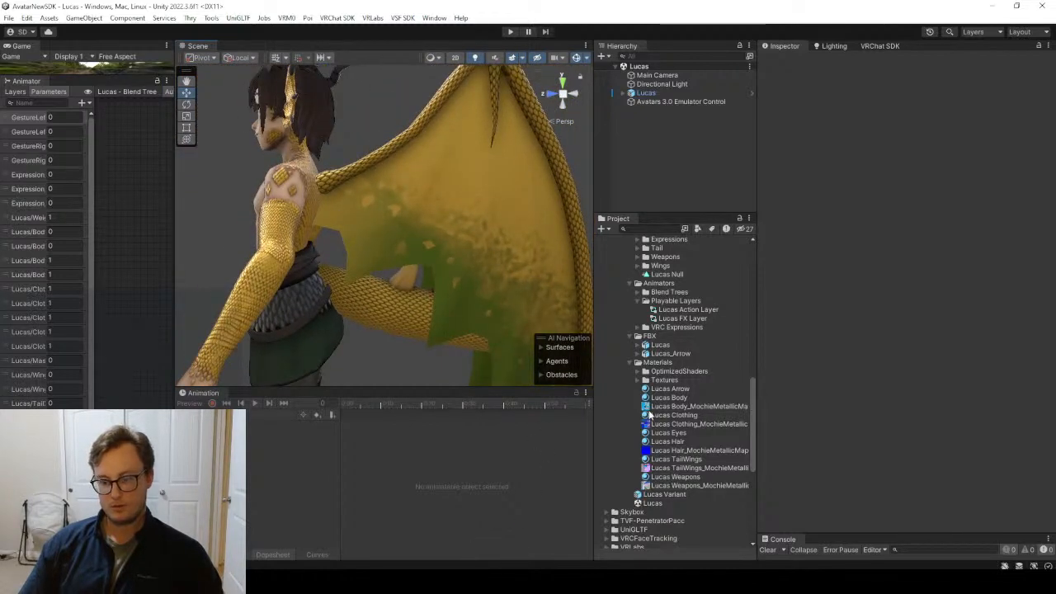
# On the Lucas Body material, confirm the Packed Maps metallic merge and lock in the optimized shader.
pyautogui.click(670, 398)
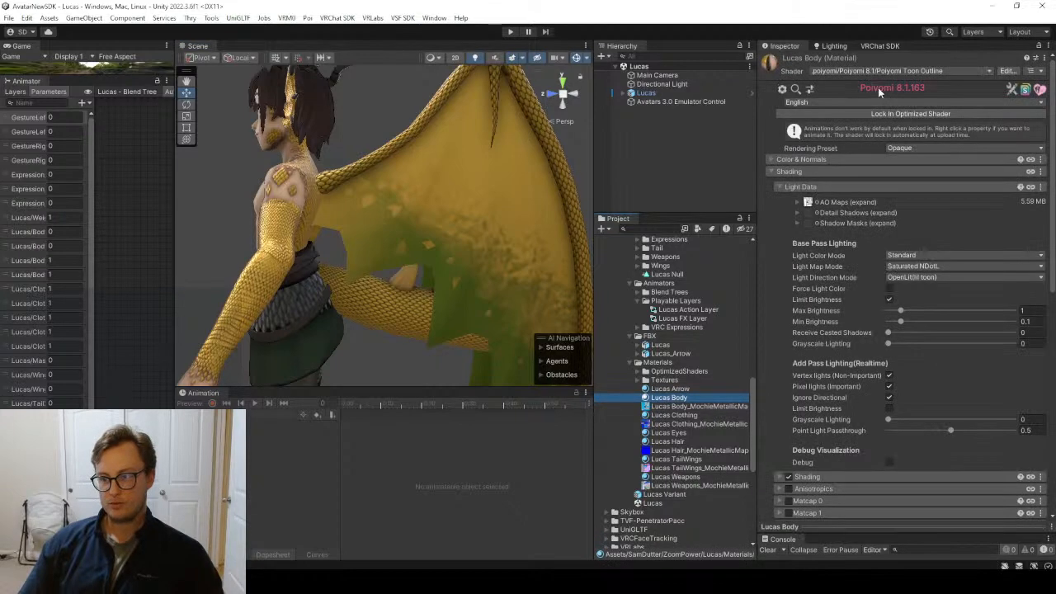
pyautogui.scroll(-5, 811, 421)
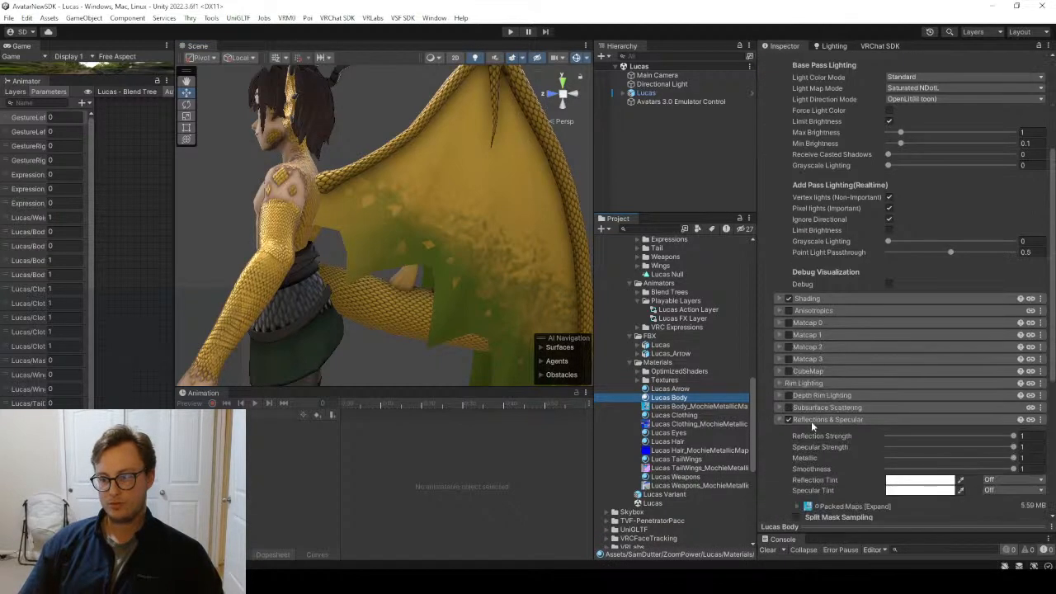
pyautogui.click(798, 507)
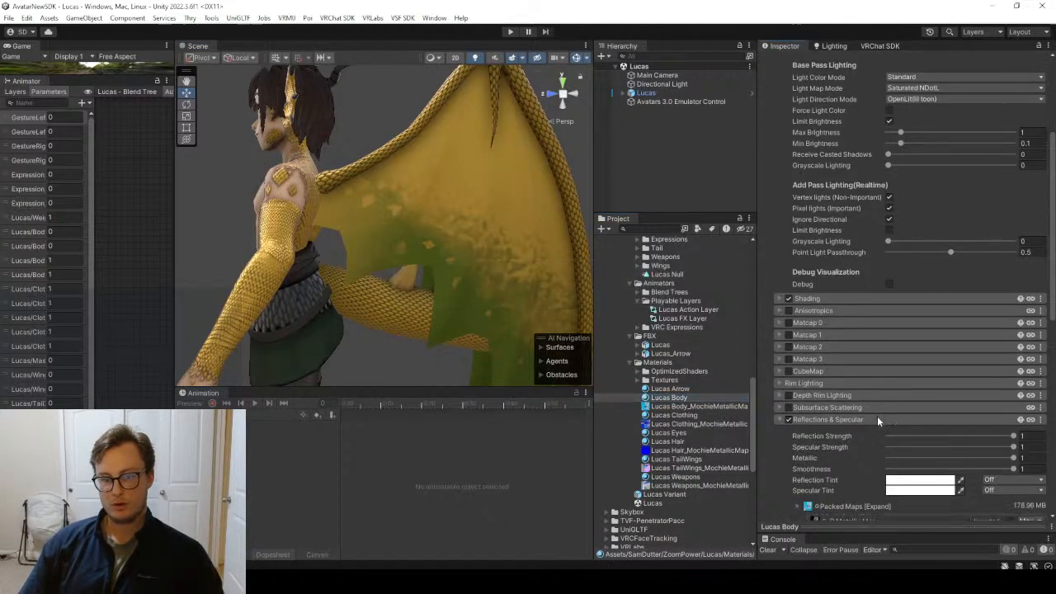
pyautogui.scroll(-3, 890, 421)
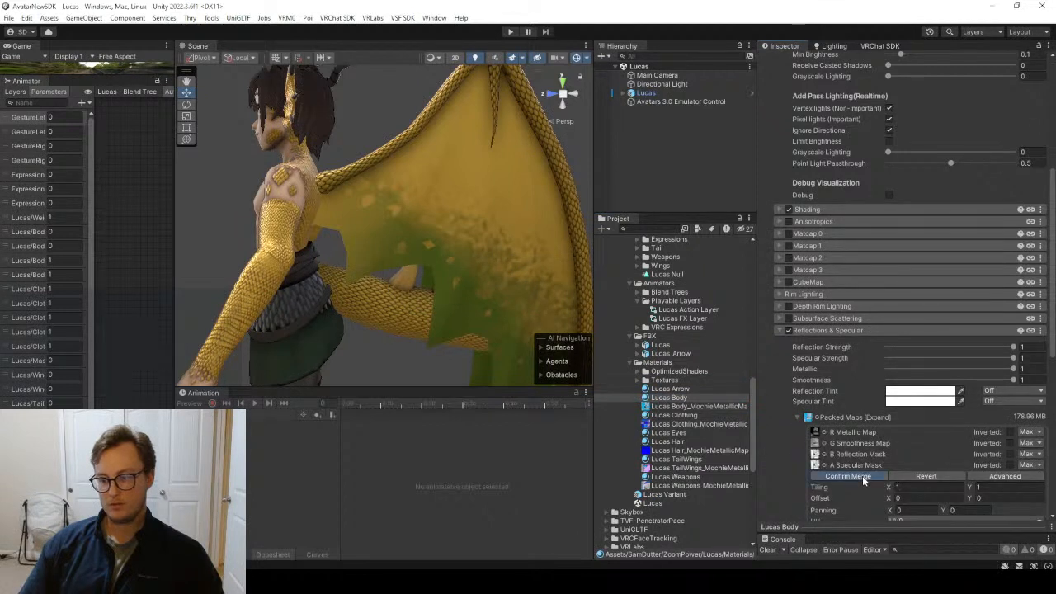
pyautogui.click(862, 475)
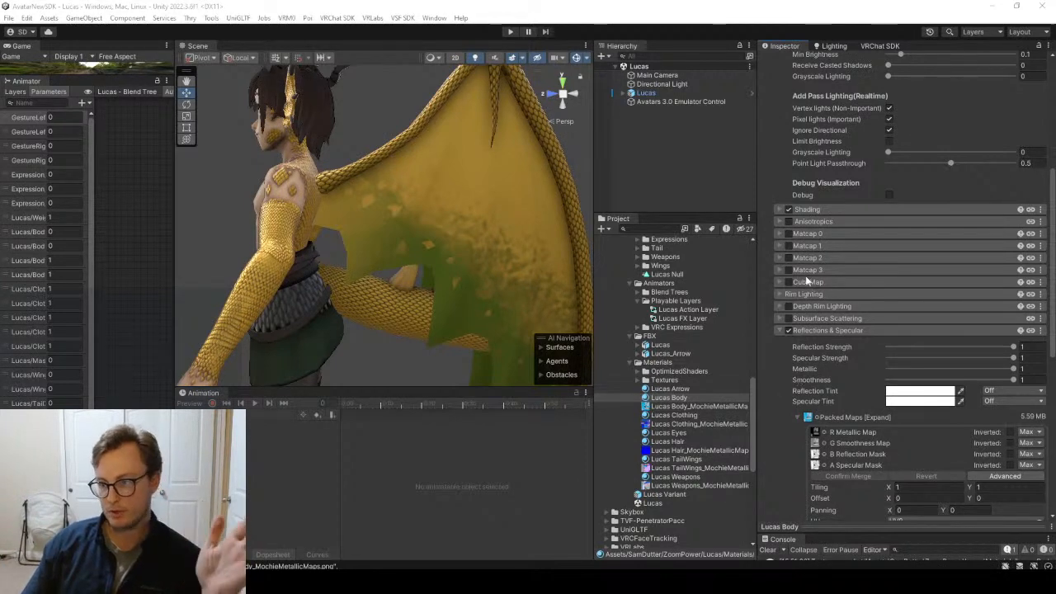
pyautogui.scroll(5, 870, 70)
pyautogui.click(872, 56)
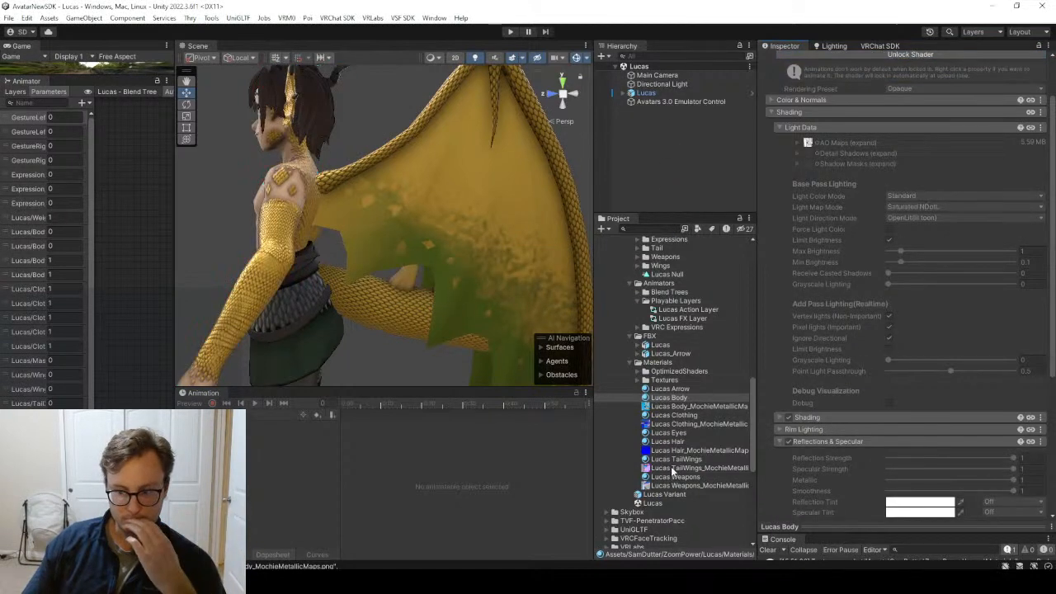
# Inspect the Lucas TailWings, Arrow and Clothing materials and the merged metallic texture, then return to Lucas Body.
pyautogui.click(672, 460)
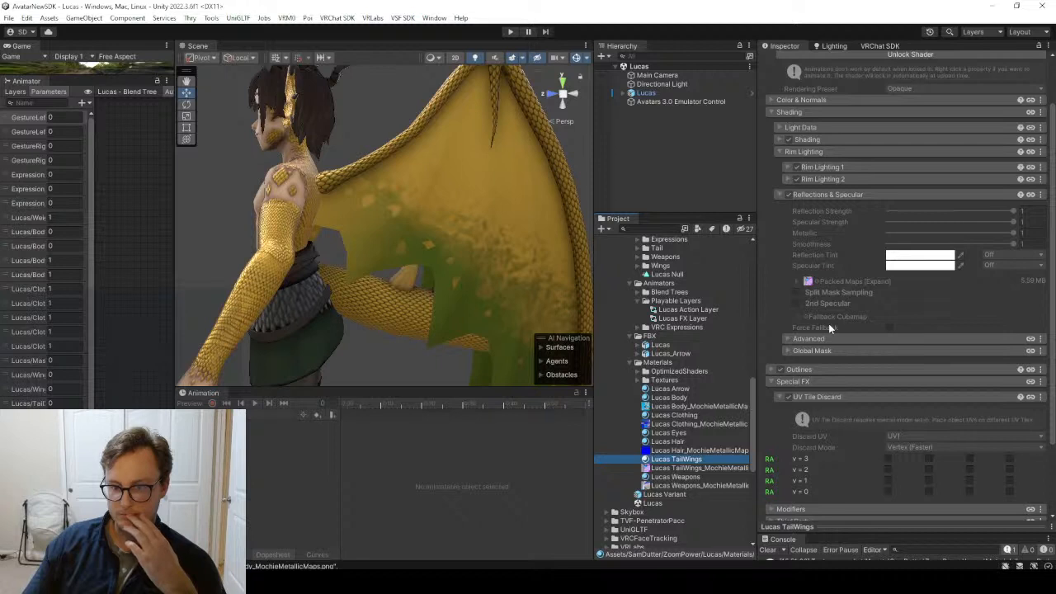
pyautogui.scroll(-3, 929, 318)
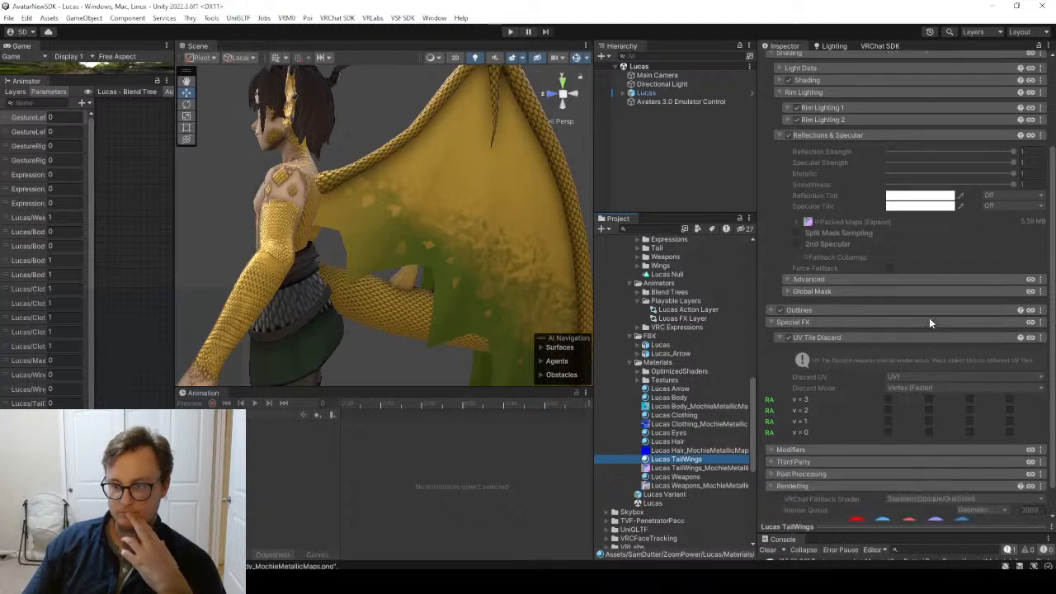
pyautogui.scroll(5, 928, 317)
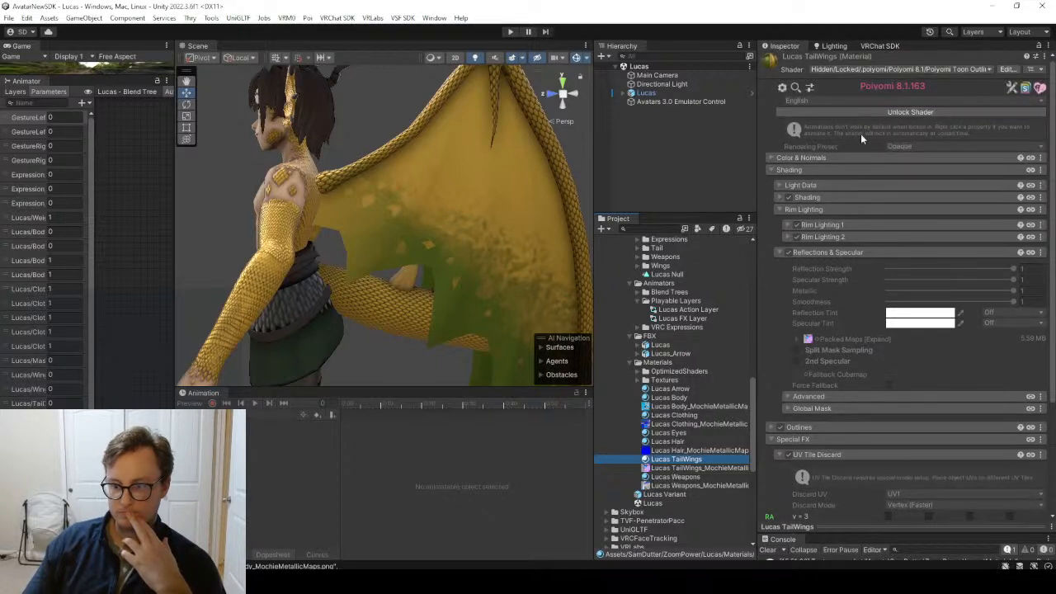
pyautogui.click(669, 388)
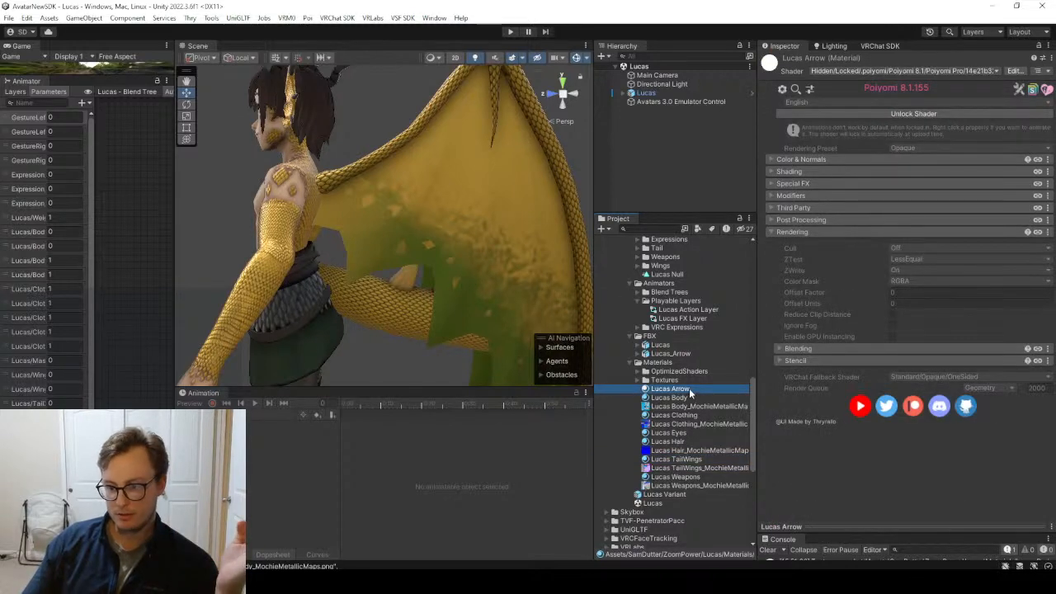
pyautogui.click(685, 415)
pyautogui.click(682, 406)
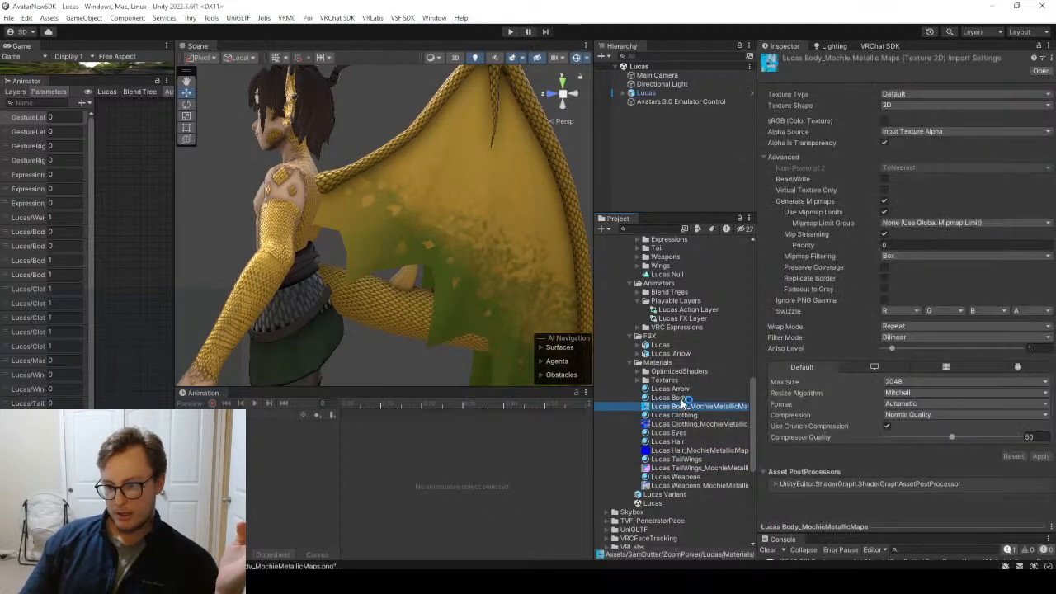
pyautogui.click(681, 397)
# In Lucas Body's Special FX settings, discard UV tile v=2 so the arm is hidden.
pyautogui.click(820, 172)
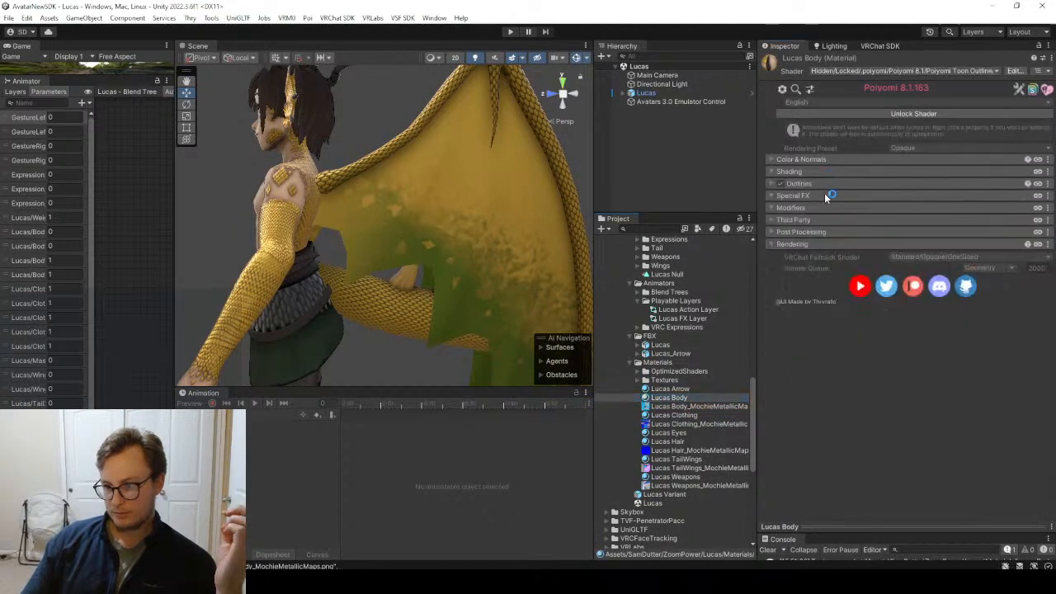
pyautogui.click(824, 195)
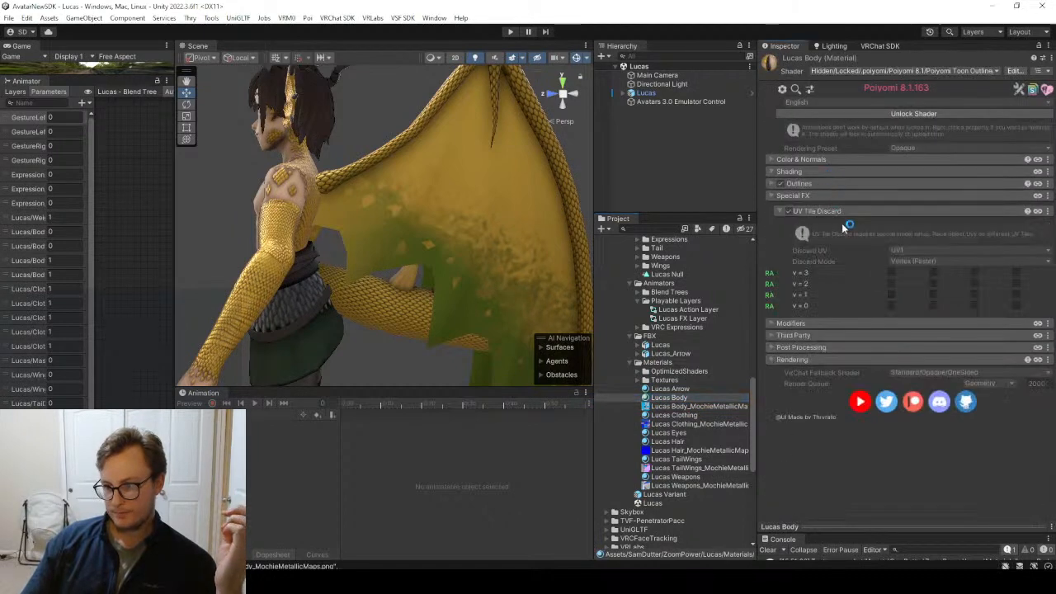
pyautogui.click(893, 283)
pyautogui.click(893, 283)
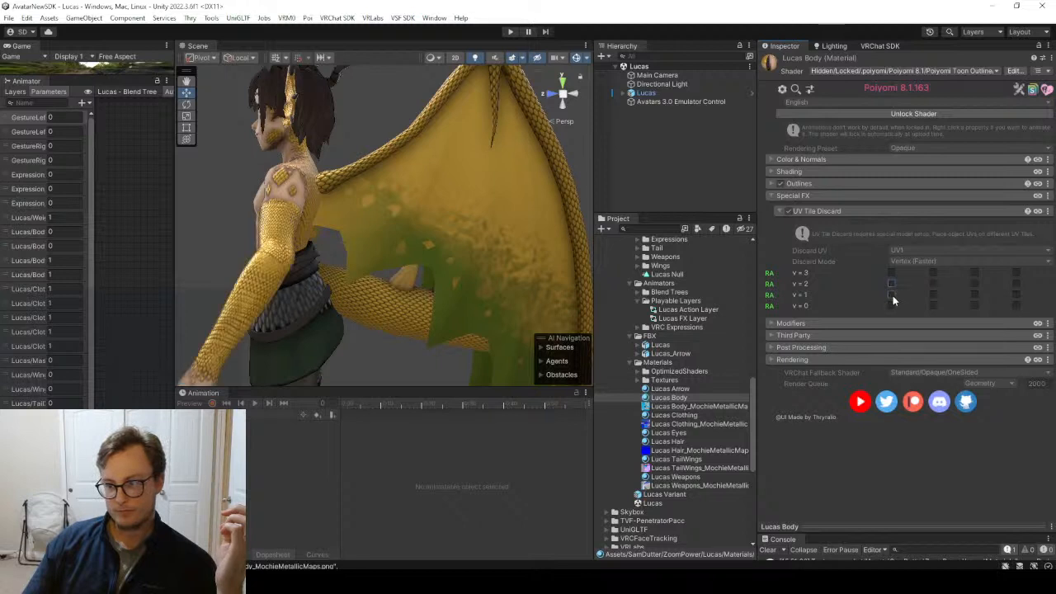
pyautogui.click(890, 284)
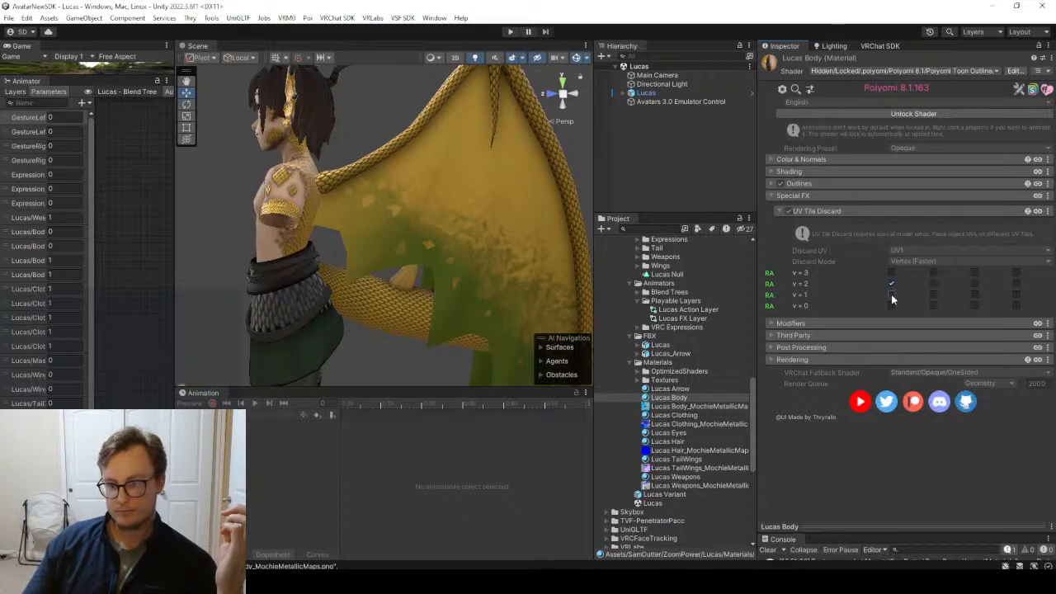
# On the Lucas Clothing material, stop discarding its three UV tiles and check the clothing.
pyautogui.click(680, 416)
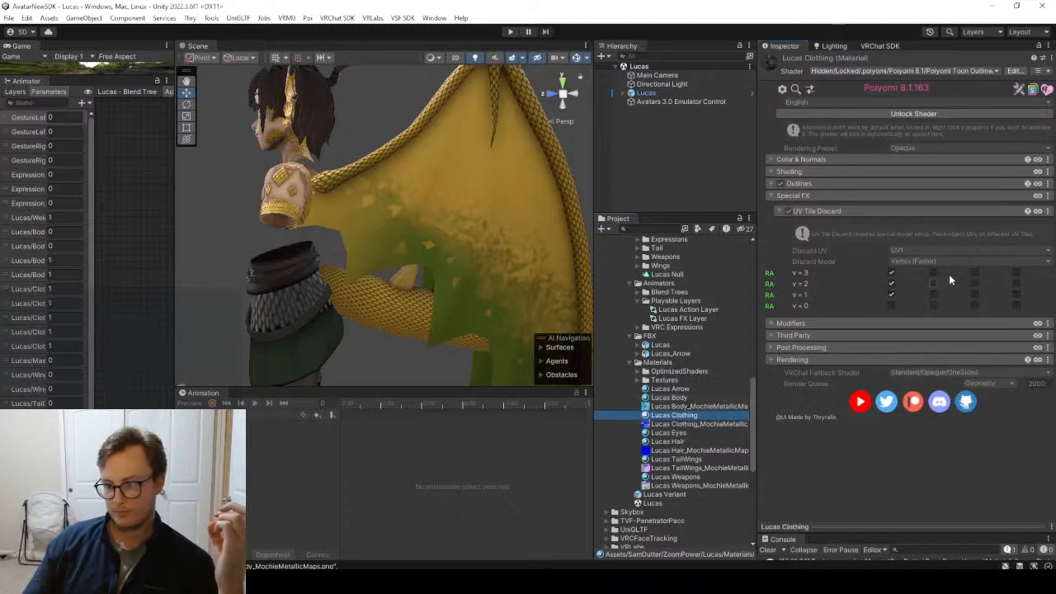
pyautogui.click(890, 294)
pyautogui.click(891, 284)
pyautogui.click(891, 273)
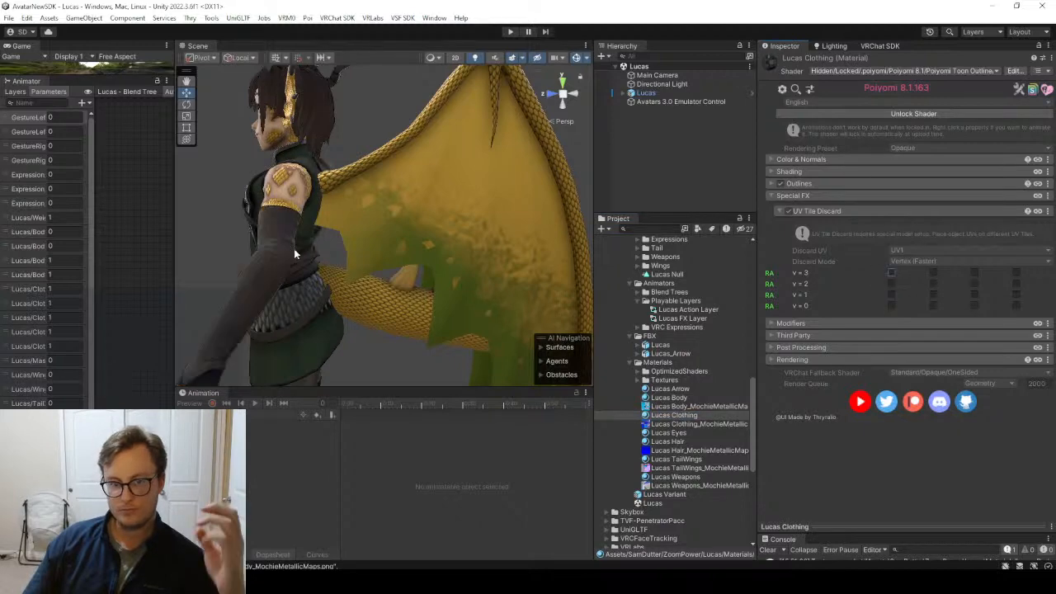
pyautogui.keyDown('alt'); pyautogui.moveTo(294, 248); pyautogui.dragTo(464, 247); pyautogui.keyUp('alt')
pyautogui.scroll(-6, 447, 212)
pyautogui.click(448, 213)
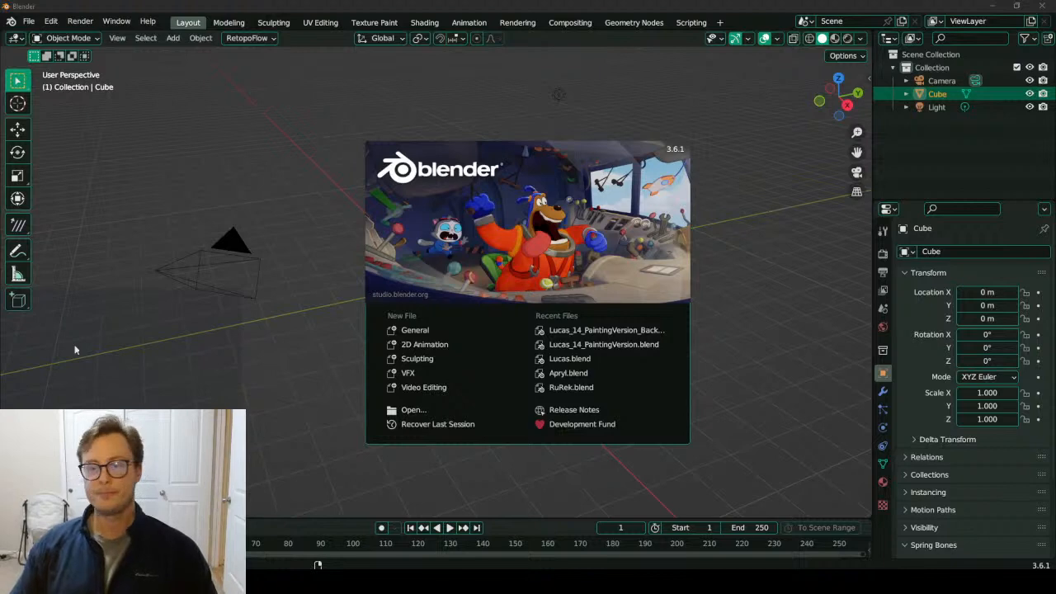
# Load Lucas.blend, select the rig in right-side view, and enter Auto-Rig Pro's Edit Reference Bones.
pyautogui.click(570, 358)
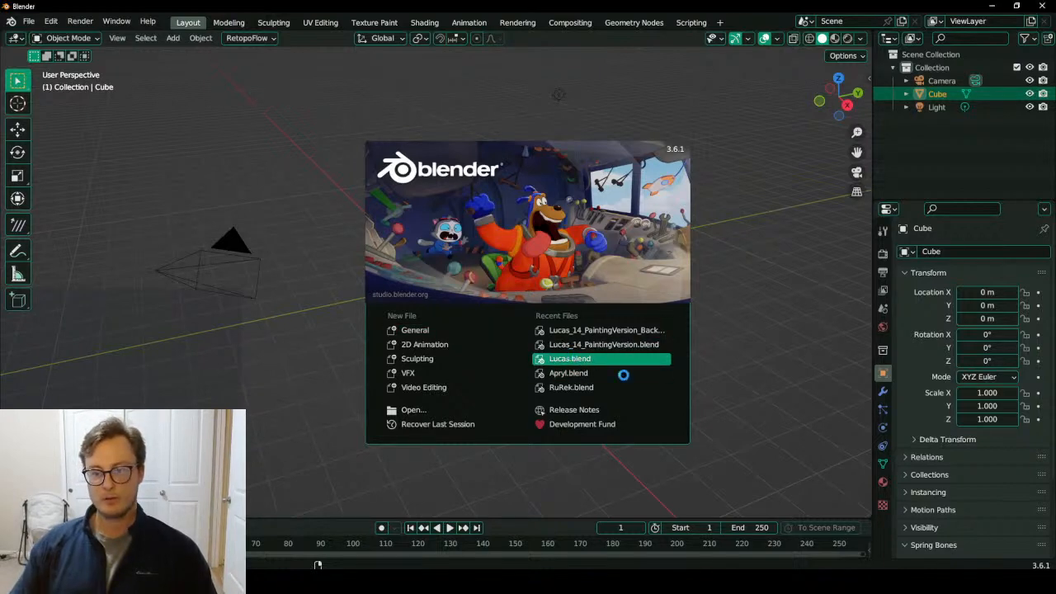
pyautogui.click(483, 287)
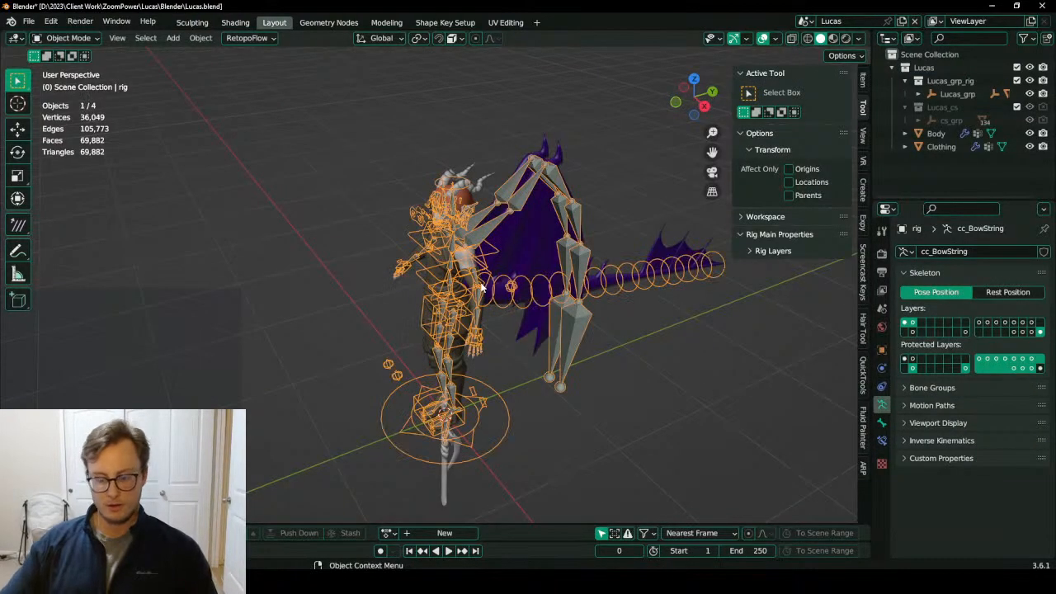
pyautogui.press('KP_3')
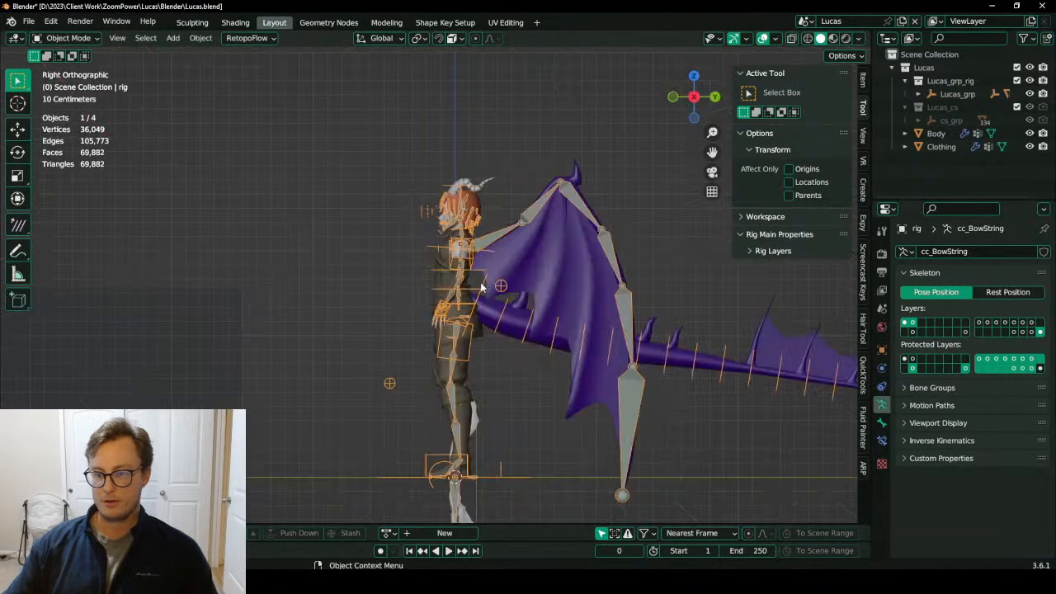
pyautogui.click(863, 467)
pyautogui.click(807, 240)
pyautogui.scroll(6, 464, 318)
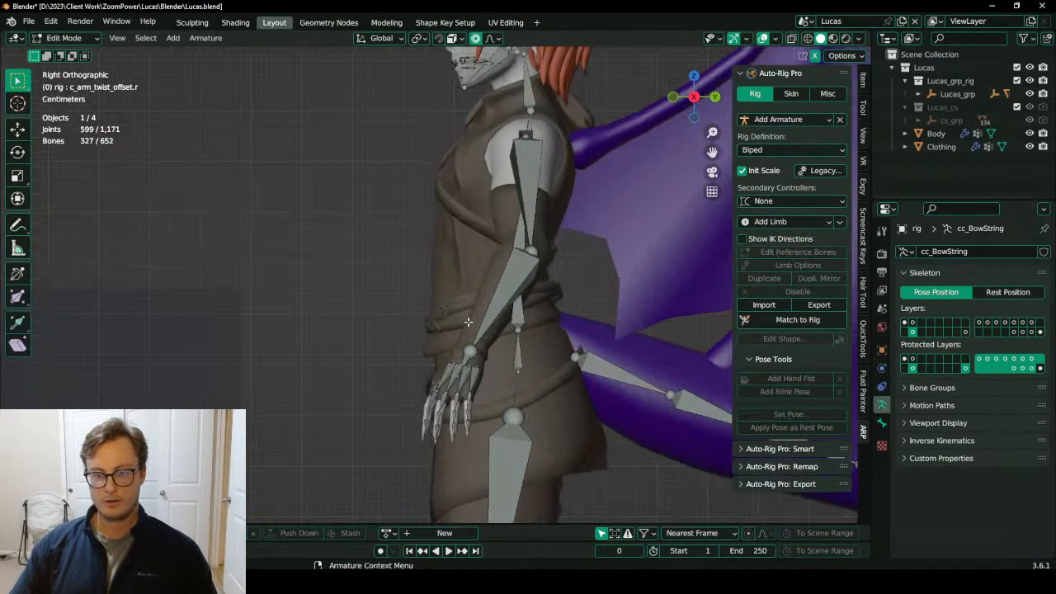
pyautogui.scroll(6, 557, 402)
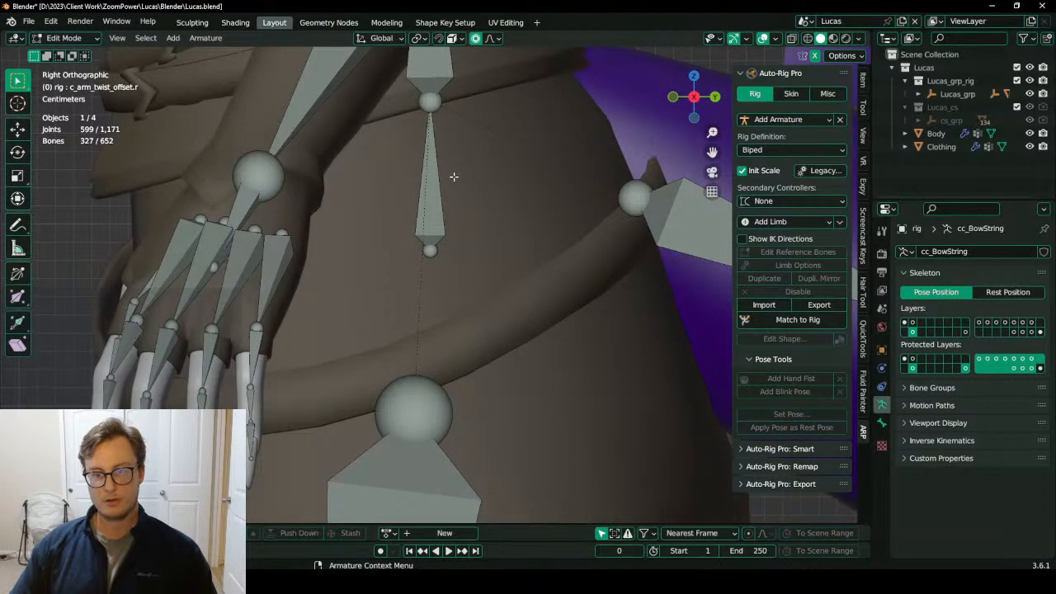
# Select the root reference bone and view the rig in X-ray from the right side.
pyautogui.click(454, 177)
pyautogui.scroll(-5, 453, 177)
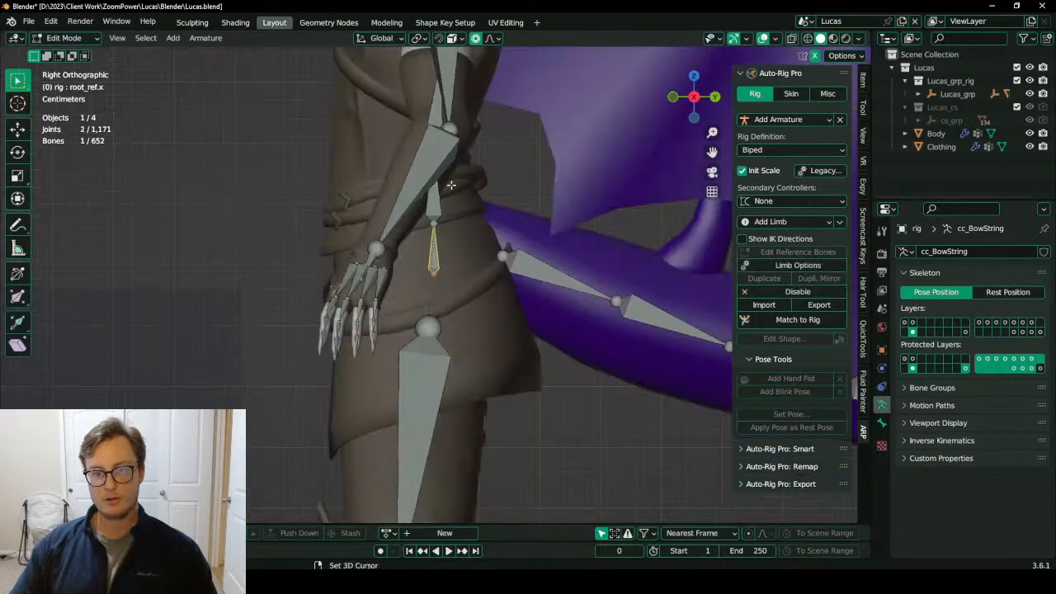
pyautogui.keyDown('shift'); pyautogui.moveTo(459, 227); pyautogui.dragTo(464, 235, button='middle'); pyautogui.keyUp('shift')
pyautogui.moveTo(393, 293); pyautogui.dragTo(482, 310, button='middle')
pyautogui.press('KP_3')
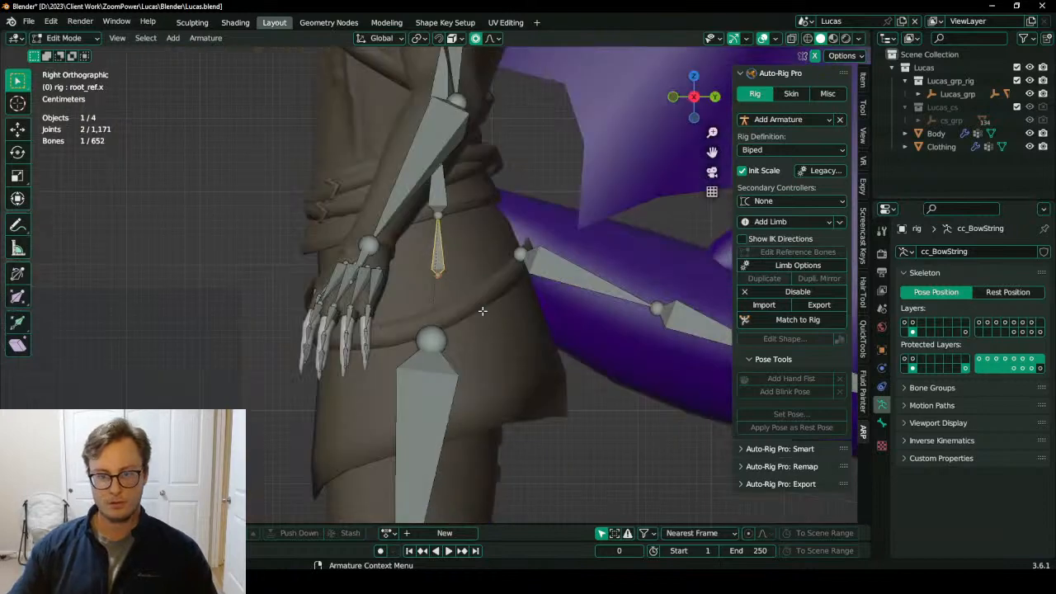
pyautogui.hotkey('shift', 'z')
# Move the whole root reference bone lower along Z and nudge it along Y to fit the hips.
pyautogui.press('g')
pyautogui.press('z')
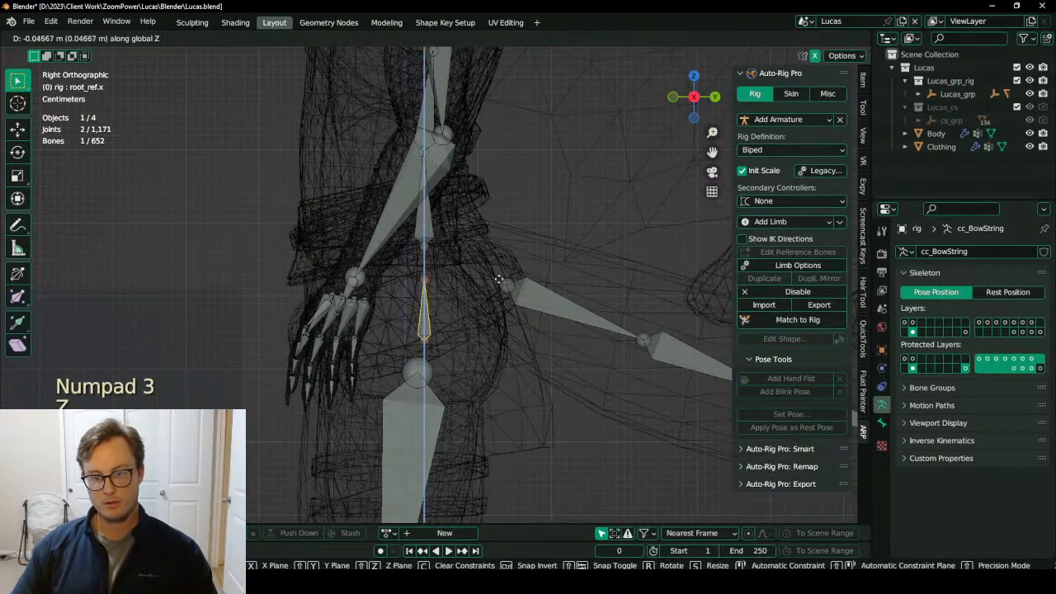
pyautogui.click(497, 278)
pyautogui.hotkey('ctrl', 'z')
pyautogui.press('b')
pyautogui.moveTo(411, 238); pyautogui.dragTo(436, 256)
pyautogui.press('g')
pyautogui.press('z')
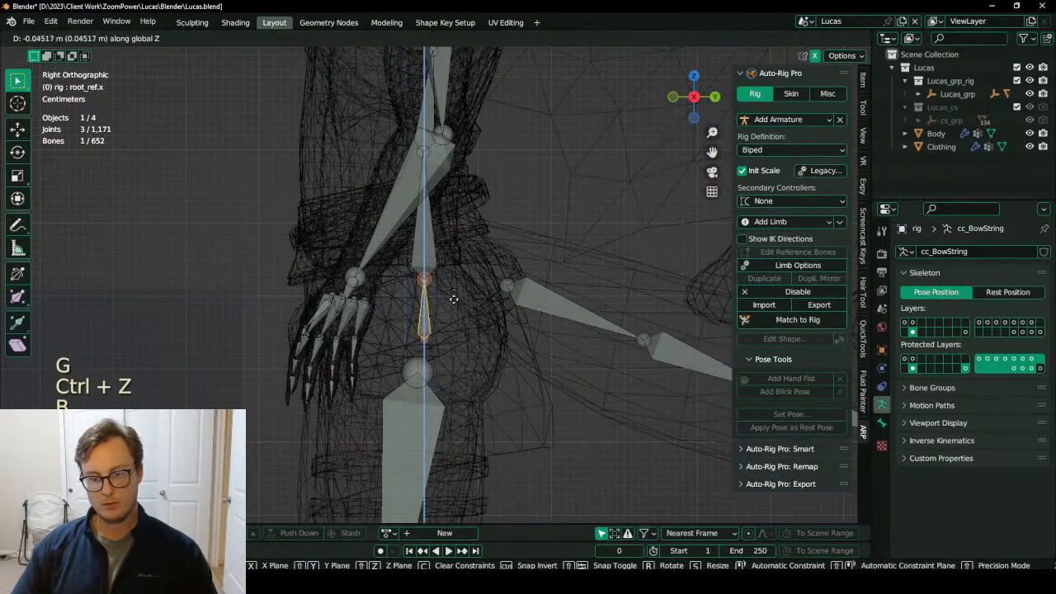
pyautogui.click(446, 298)
pyautogui.scroll(3, 437, 380)
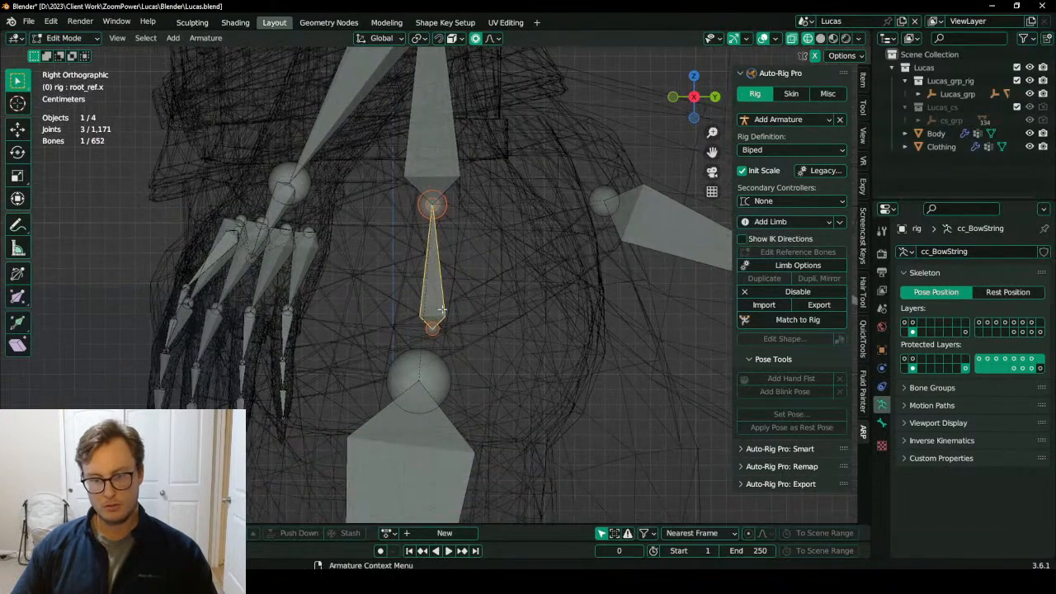
pyautogui.press('g')
pyautogui.press('y')
pyautogui.click(447, 307)
# Move the joint between the upper spine bones along Y to fit the chest.
pyautogui.keyDown('shift'); pyautogui.moveTo(447, 305); pyautogui.dragTo(442, 435, button='middle'); pyautogui.keyUp('shift')
pyautogui.scroll(-3, 441, 285)
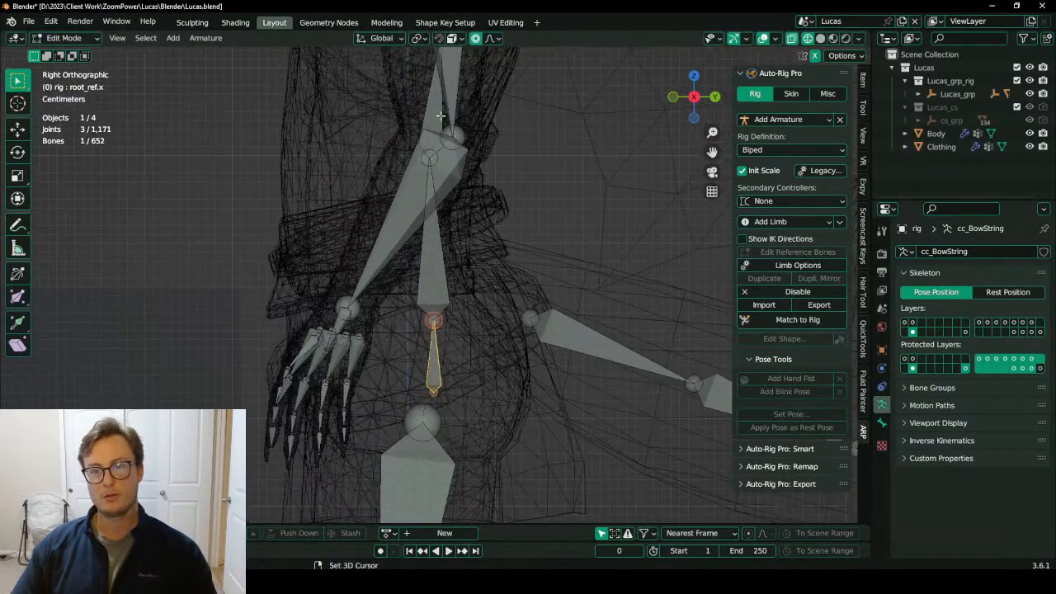
pyautogui.keyDown('shift'); pyautogui.moveTo(441, 116); pyautogui.dragTo(429, 384, button='middle'); pyautogui.keyUp('shift')
pyautogui.keyDown('shift'); pyautogui.moveTo(473, 91); pyautogui.dragTo(459, 237, button='middle'); pyautogui.keyUp('shift')
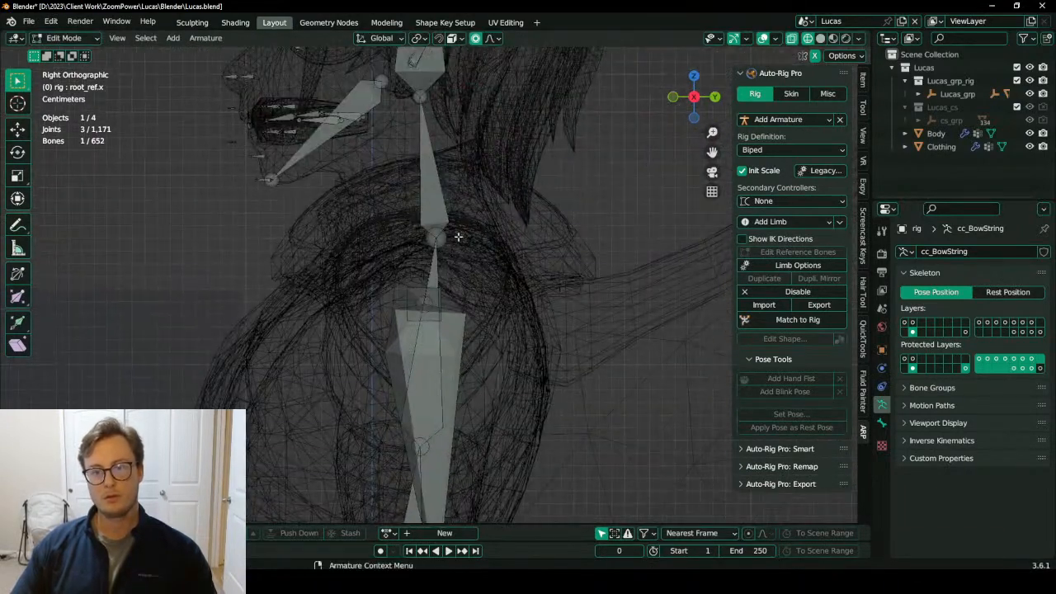
pyautogui.click(435, 239)
pyautogui.press('g')
pyautogui.press('y')
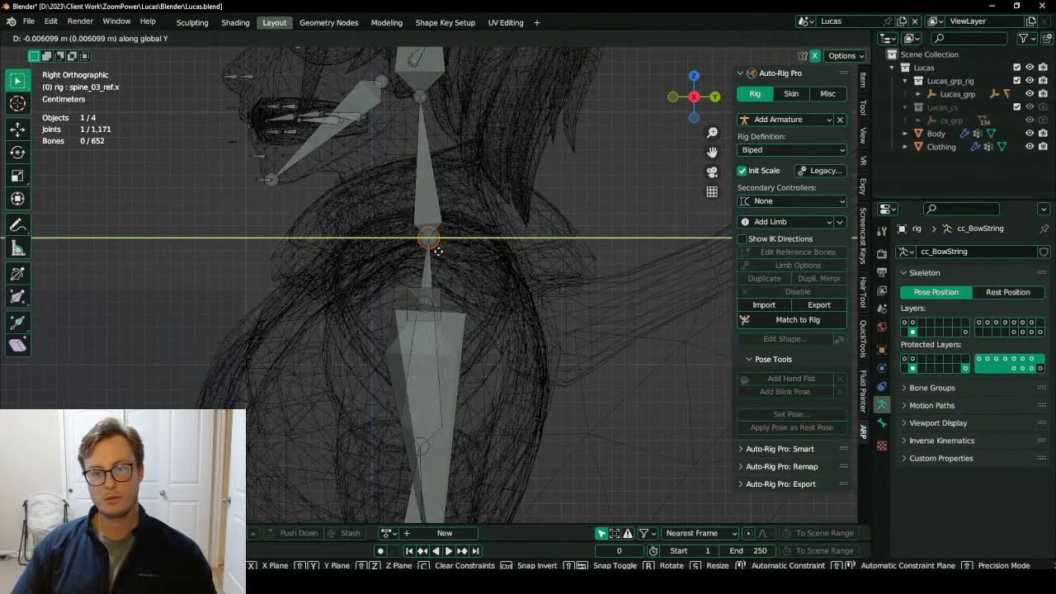
pyautogui.click(437, 251)
# Move the lower spine joint vertically along Z to sit within the torso.
pyautogui.scroll(-4, 434, 272)
pyautogui.moveTo(435, 276); pyautogui.dragTo(511, 317, button='middle')
pyautogui.keyDown('shift'); pyautogui.moveTo(446, 367); pyautogui.dragTo(399, 338, button='middle'); pyautogui.keyUp('shift')
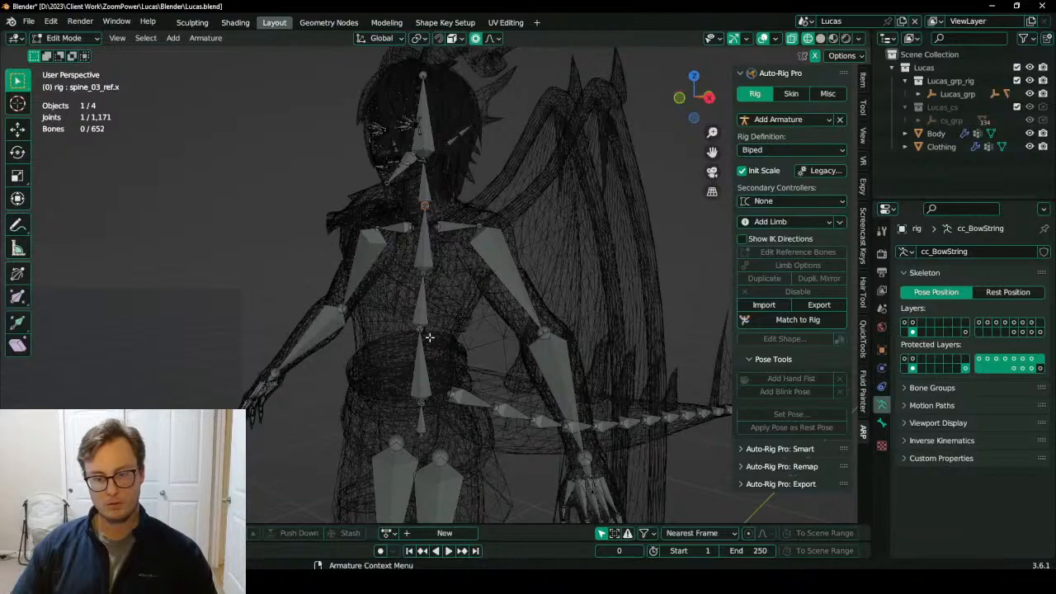
pyautogui.click(429, 337)
pyautogui.press('g')
pyautogui.press('z')
pyautogui.click(427, 343)
pyautogui.moveTo(427, 343); pyautogui.dragTo(513, 222, button='middle')
pyautogui.moveTo(513, 221); pyautogui.dragTo(408, 316, button='middle')
pyautogui.press('KP_3')
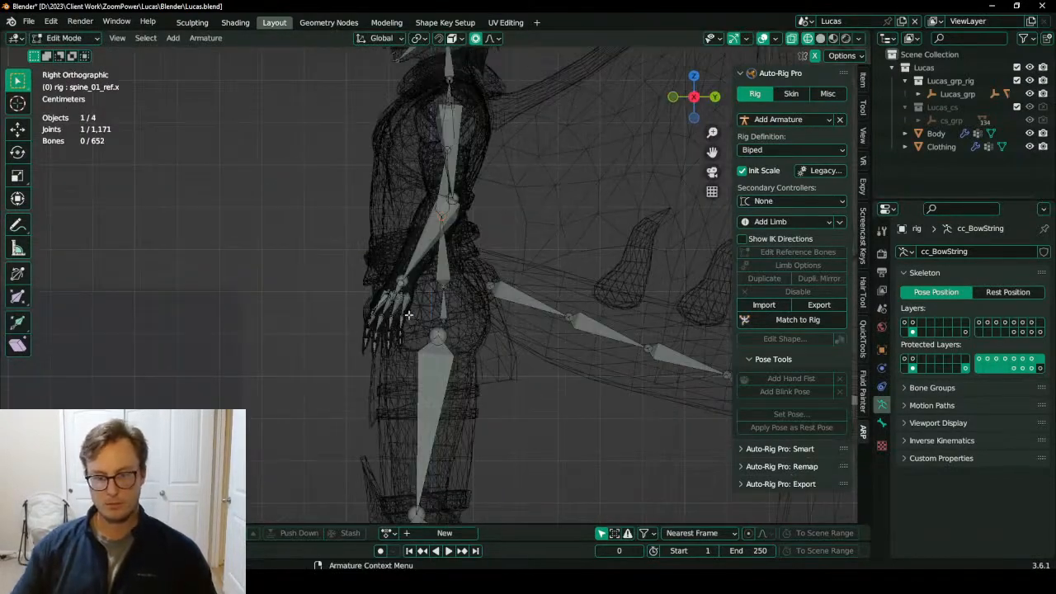
# Check the thigh and root joints from the front, then run Match to Rig.
pyautogui.scroll(6, 408, 315)
pyautogui.click(447, 318)
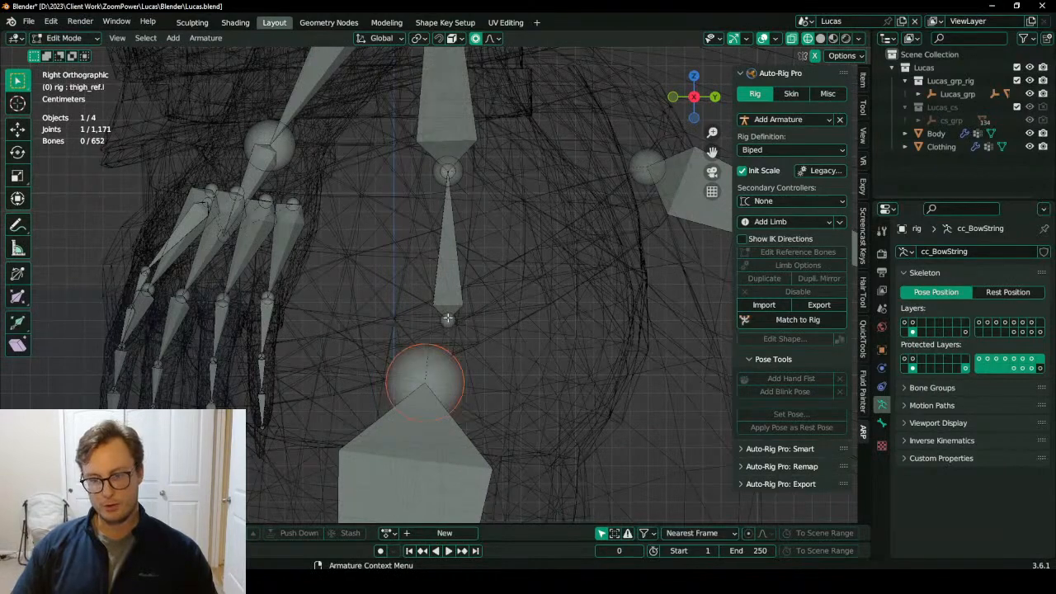
pyautogui.click(447, 320)
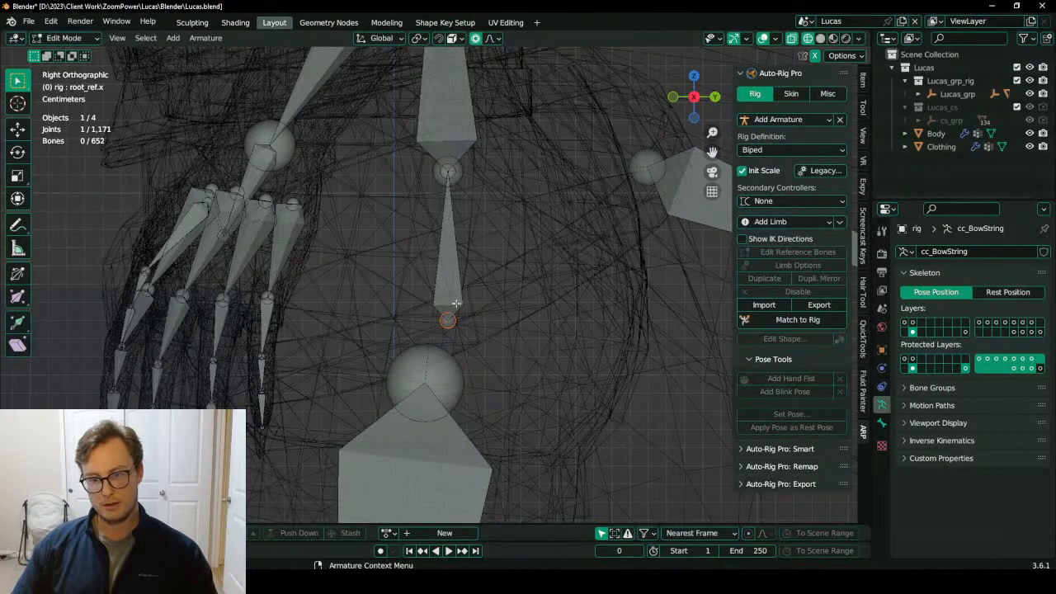
pyautogui.scroll(-4, 462, 327)
pyautogui.moveTo(412, 293); pyautogui.dragTo(521, 303, button='middle')
pyautogui.scroll(-4, 520, 304)
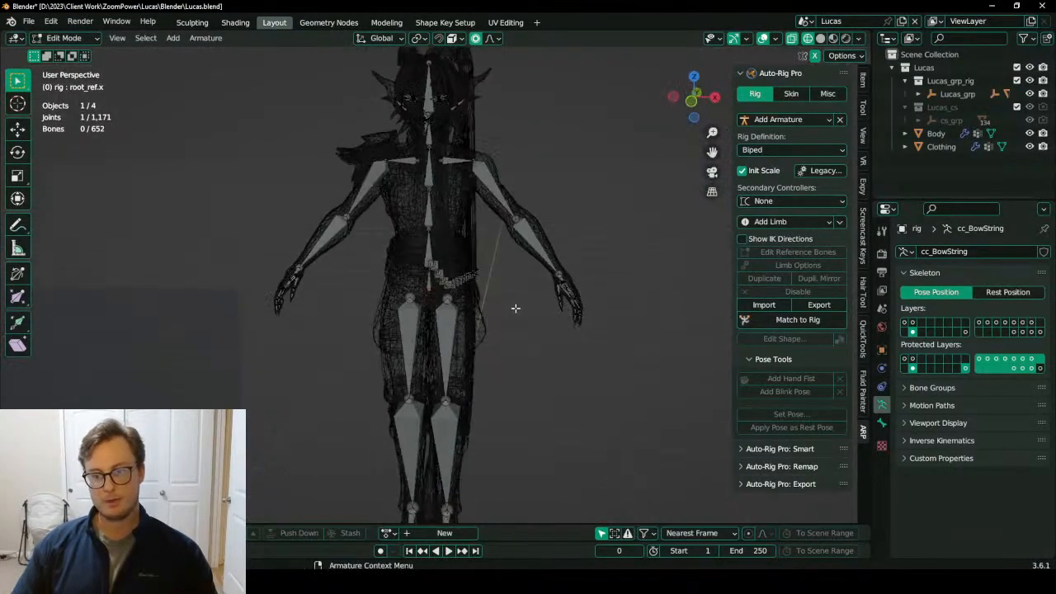
pyautogui.click(771, 324)
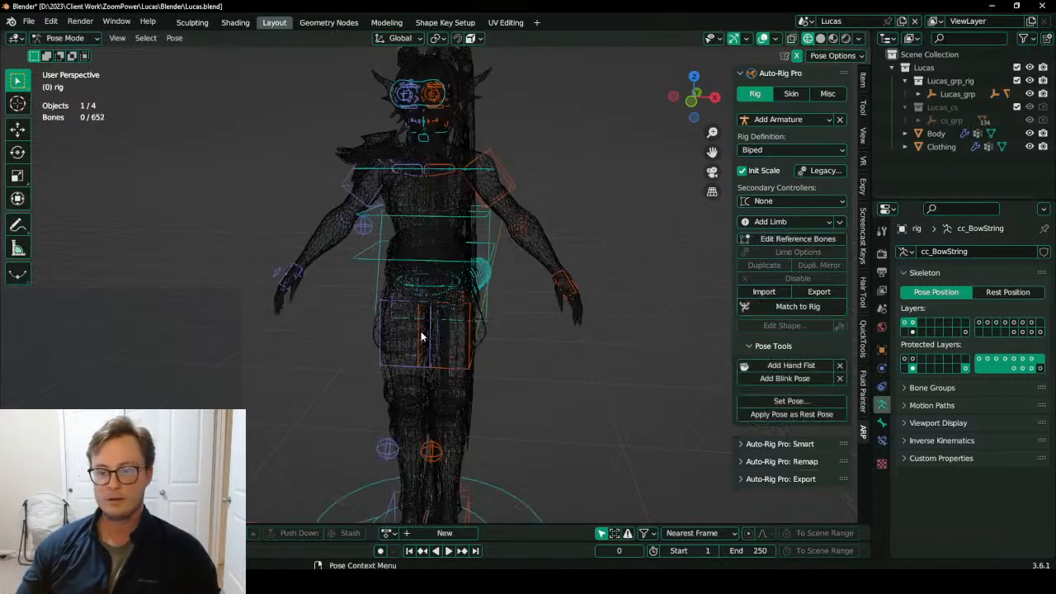
# Return the regenerated rig to Object Mode with solid shading and save Lucas.blend.
pyautogui.moveTo(606, 341)
pyautogui.mouseDown(button='middle')
pyautogui.moveTo(575, 304)
pyautogui.moveTo(546, 319)
pyautogui.moveTo(566, 326)
pyautogui.mouseUp(button='middle')
pyautogui.hotkey('ctrl', 'Tab')
pyautogui.press('z')
pyautogui.hotkey('ctrl', 's')
pyautogui.scroll(-4, 566, 303)
# Run Auto-Rig Pro FBX export from the Quick Favorites menu, overwriting Lucas.fbx in the Unity project.
pyautogui.press('q')
pyautogui.click(568, 329)
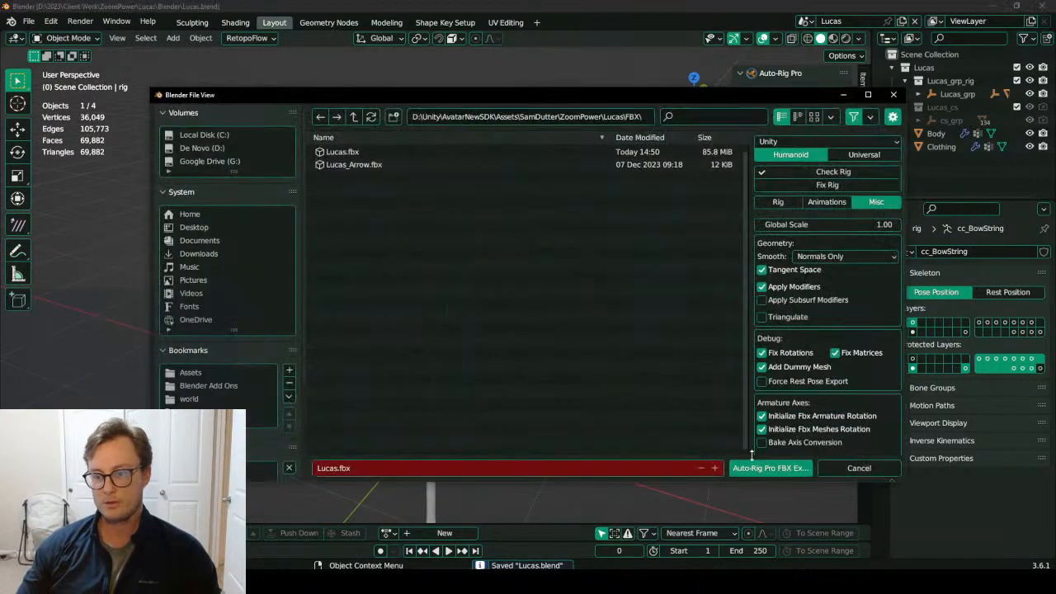
pyautogui.click(772, 467)
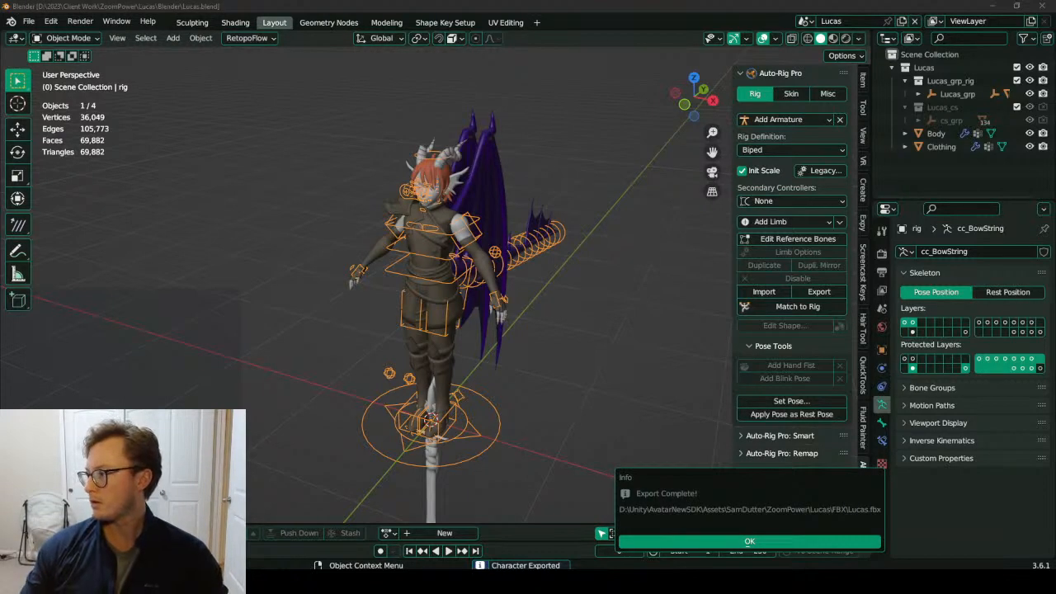
# Switch to Chrome and skim the existing search results.
pyautogui.hotkey('alt', 'Tab')
pyautogui.scroll(-6, 367, 139)
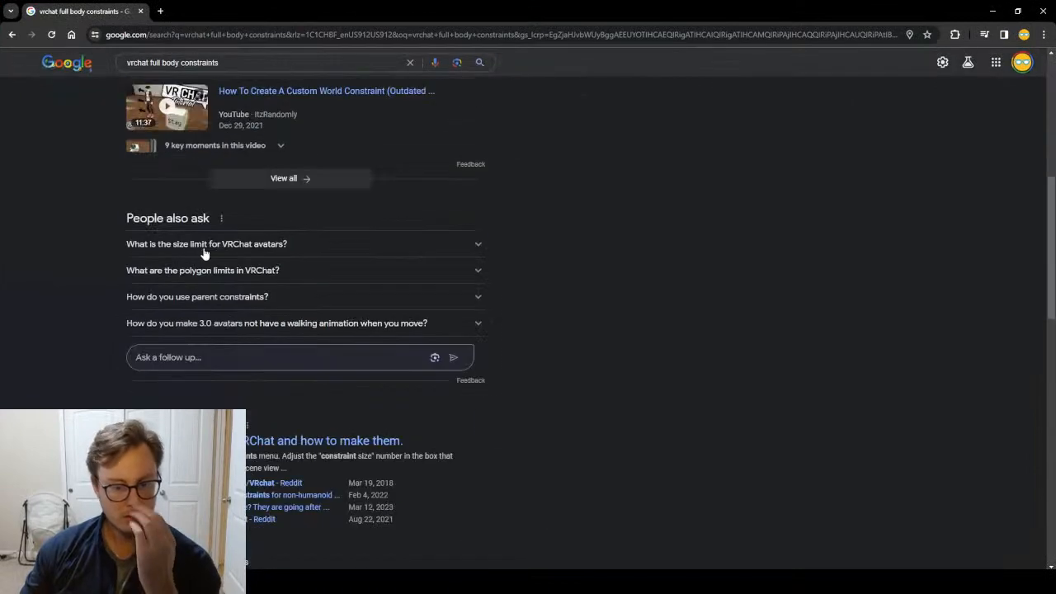
pyautogui.scroll(-3, 127, 303)
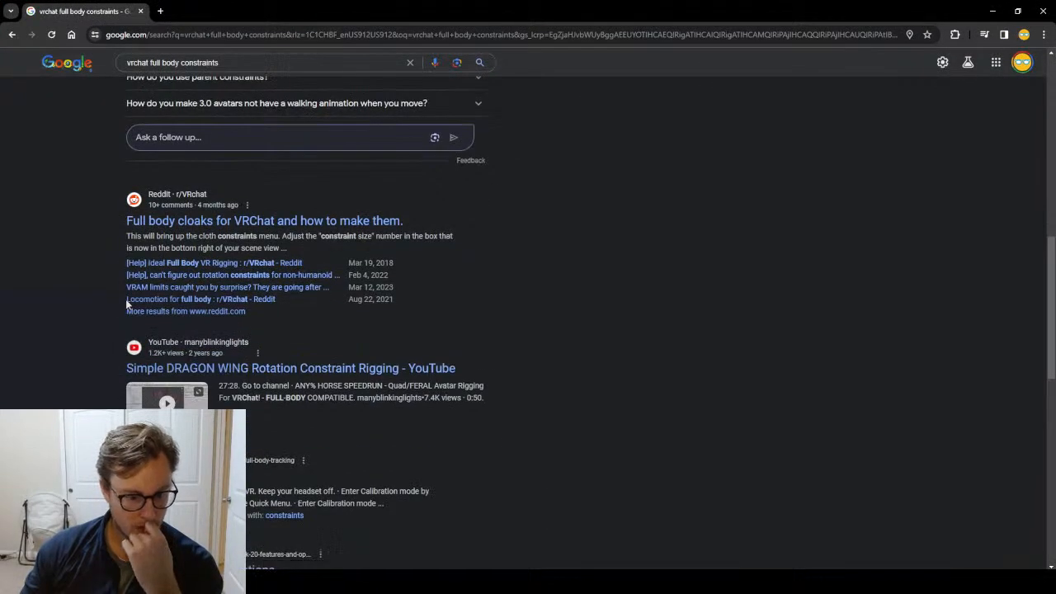
pyautogui.scroll(10, 128, 306)
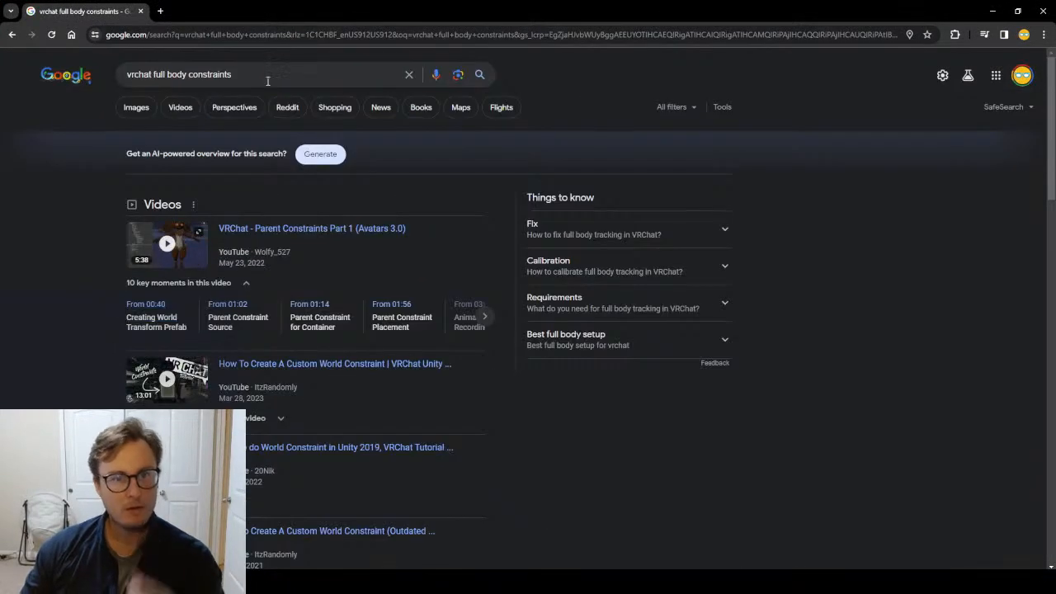
# Search for 'vrchat constraints break with full body', scan the results, and return to Unity.
pyautogui.click(267, 82)
pyautogui.hotkey('ctrl', 'BackSpace')
pyautogui.hotkey('ctrl', 'BackSpace')
pyautogui.hotkey('ctrl', 'BackSpace')
pyautogui.write('cons')
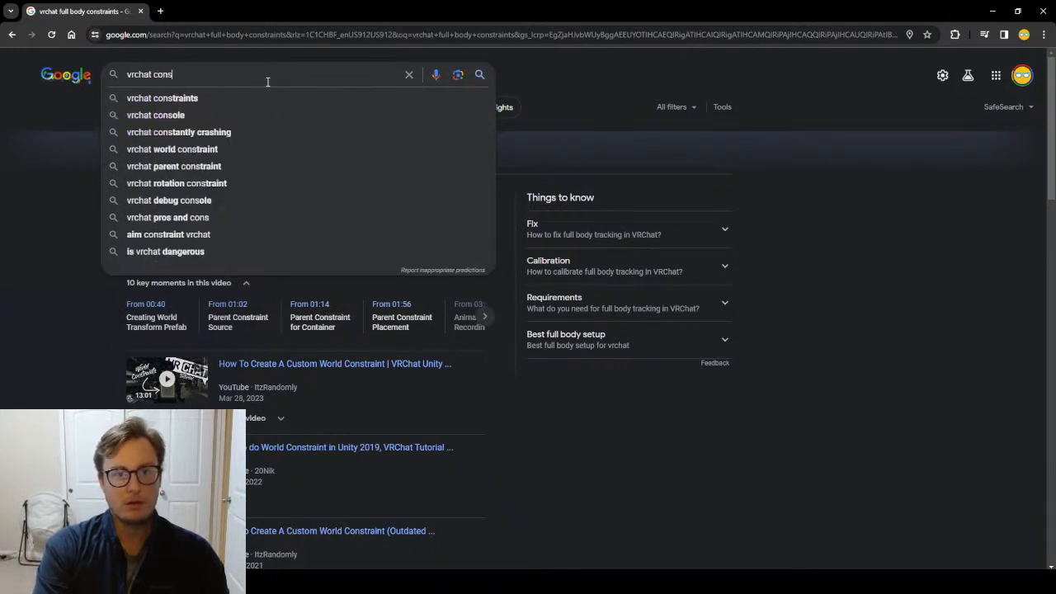
pyautogui.write('traints break with fu')
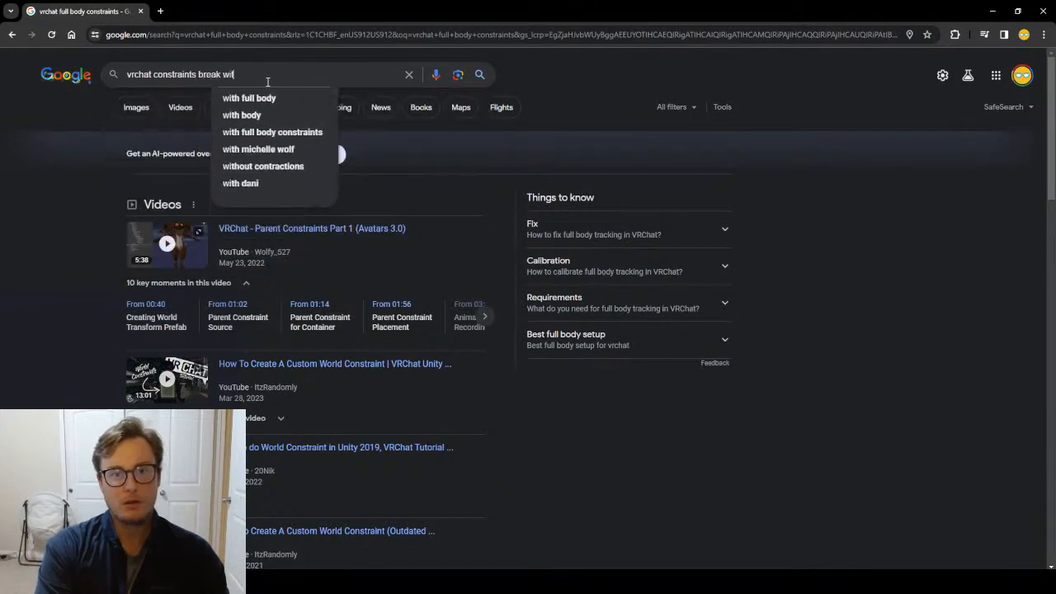
pyautogui.write('ll body')
pyautogui.press('Return')
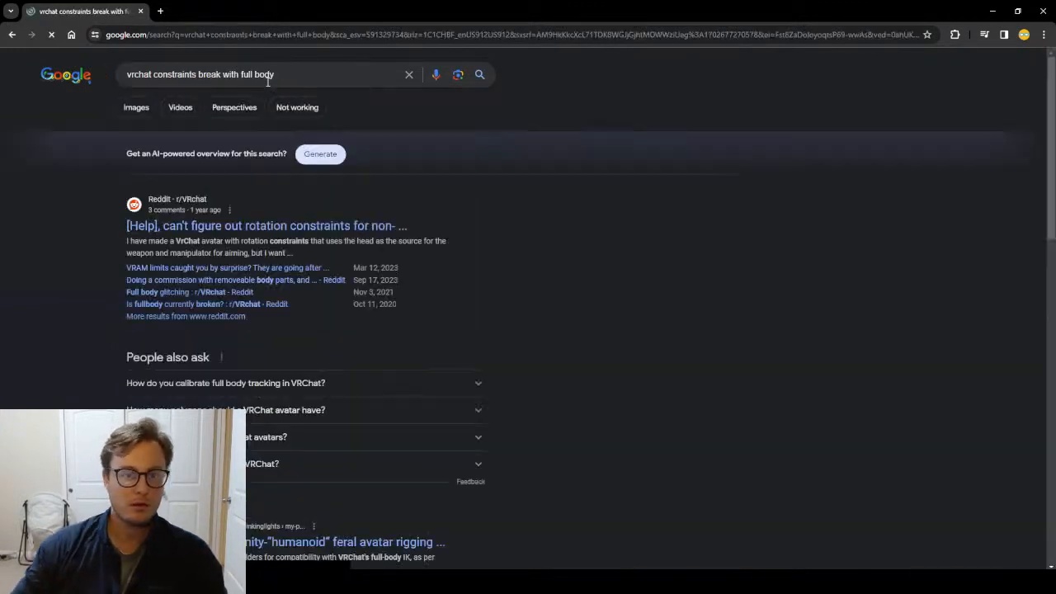
pyautogui.scroll(-5, 420, 219)
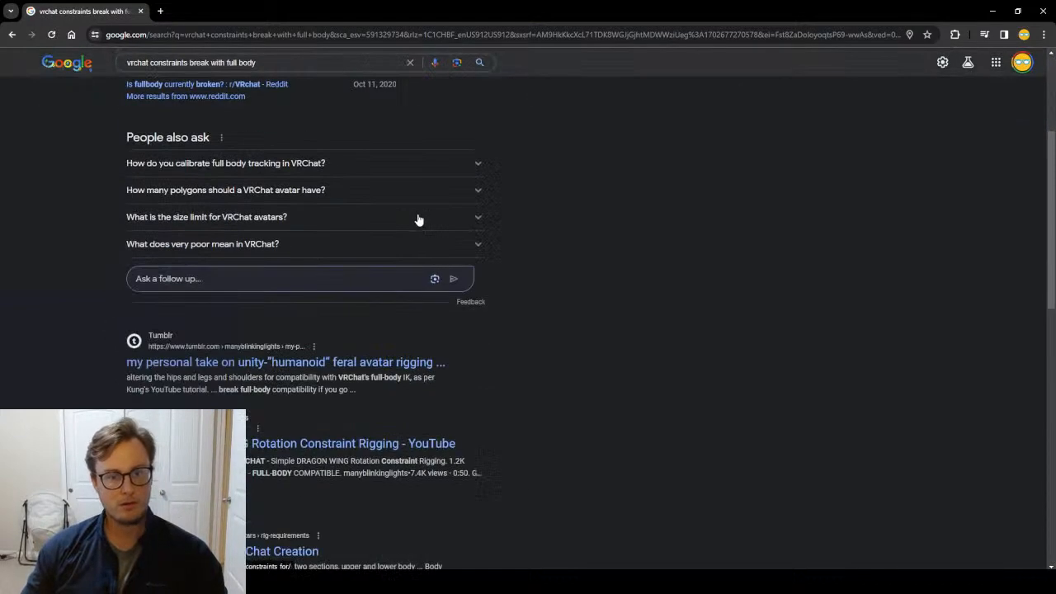
pyautogui.scroll(-1, 495, 191)
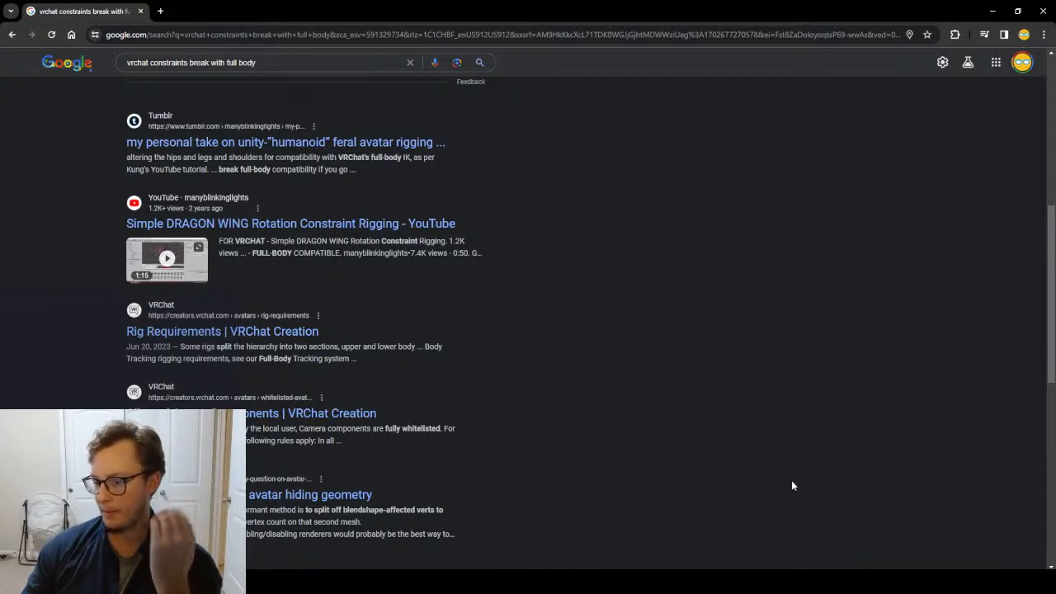
pyautogui.hotkey('alt', 'Tab')
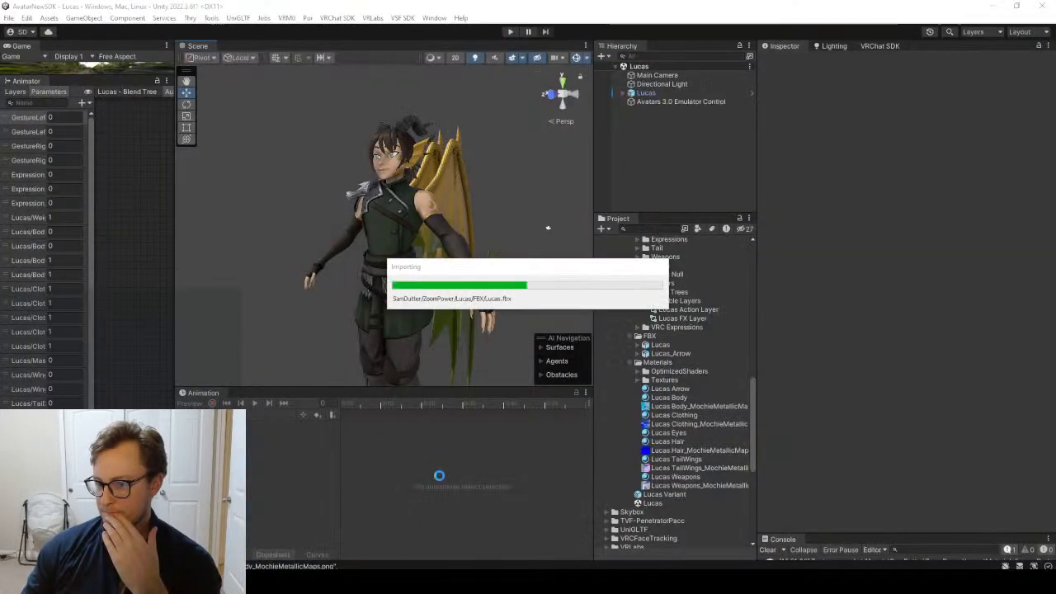
# Expand Lucas and inspect Lucas_Arrow, the Bow Controller and its Bow Target constraints.
pyautogui.click(624, 93)
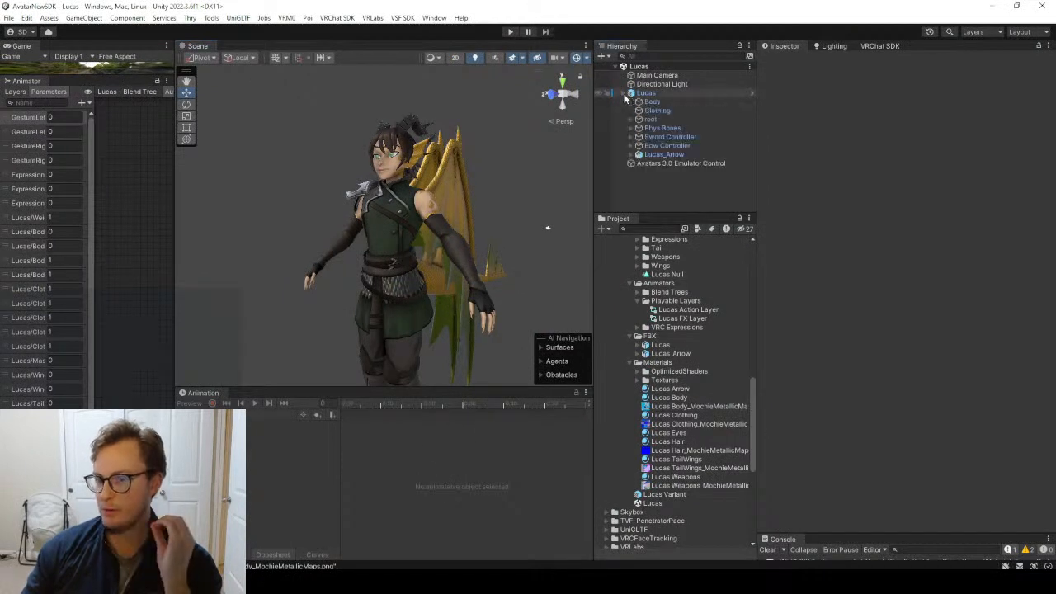
pyautogui.click(640, 155)
pyautogui.click(631, 146)
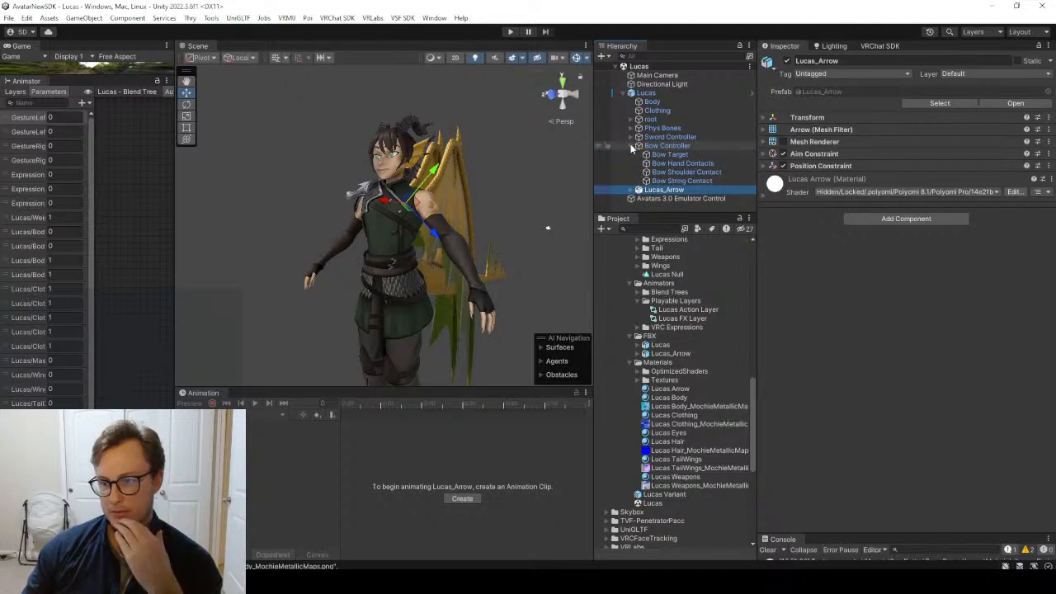
pyautogui.click(660, 155)
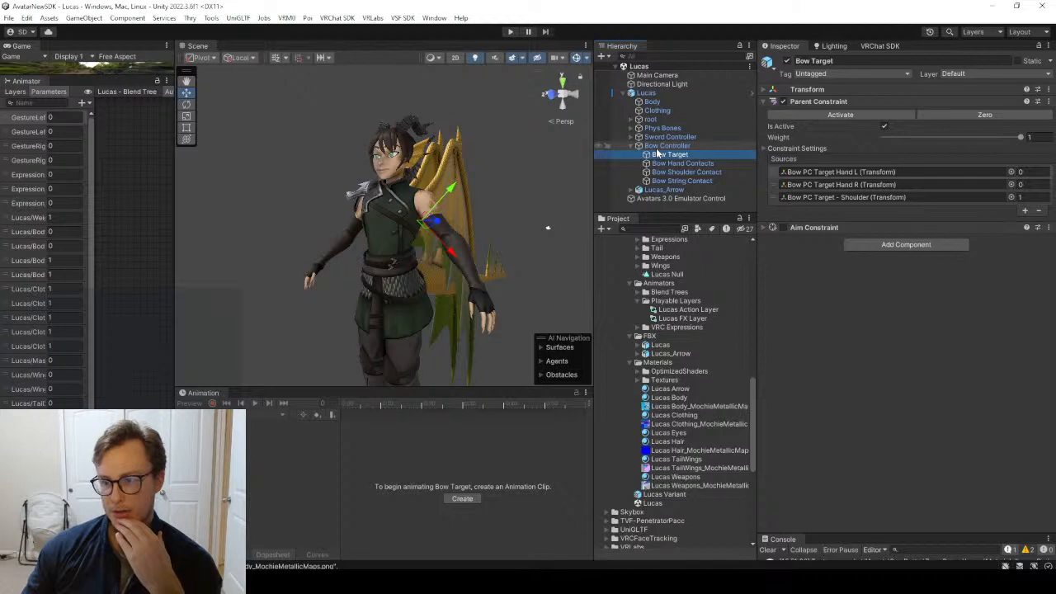
pyautogui.click(664, 146)
pyautogui.click(638, 146)
# Inspect the Sword Controller and its three targets, then select the Lucas avatar root.
pyautogui.click(652, 136)
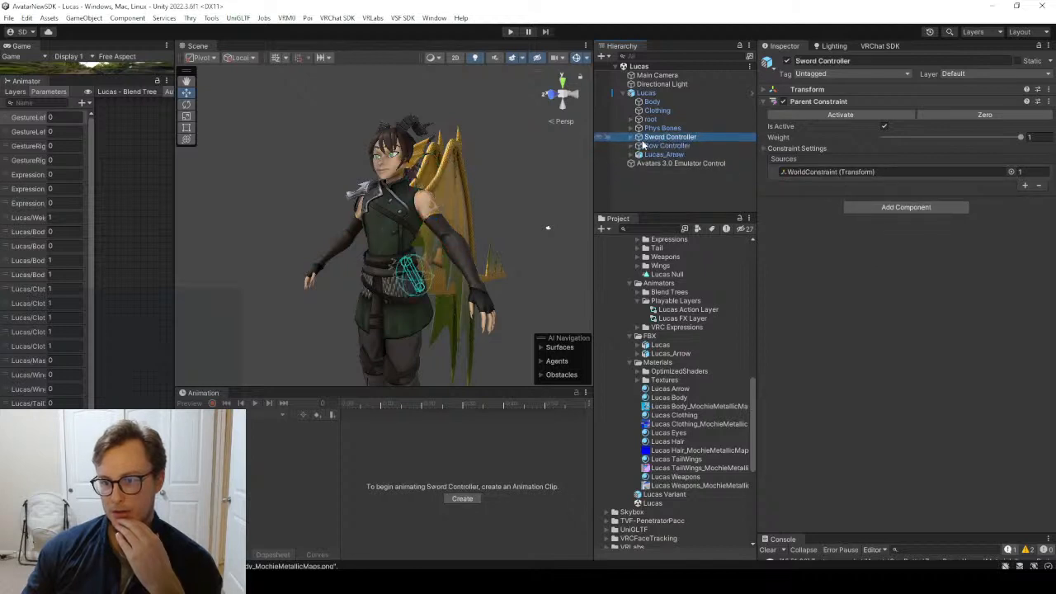
pyautogui.click(637, 137)
pyautogui.click(633, 137)
pyautogui.click(632, 137)
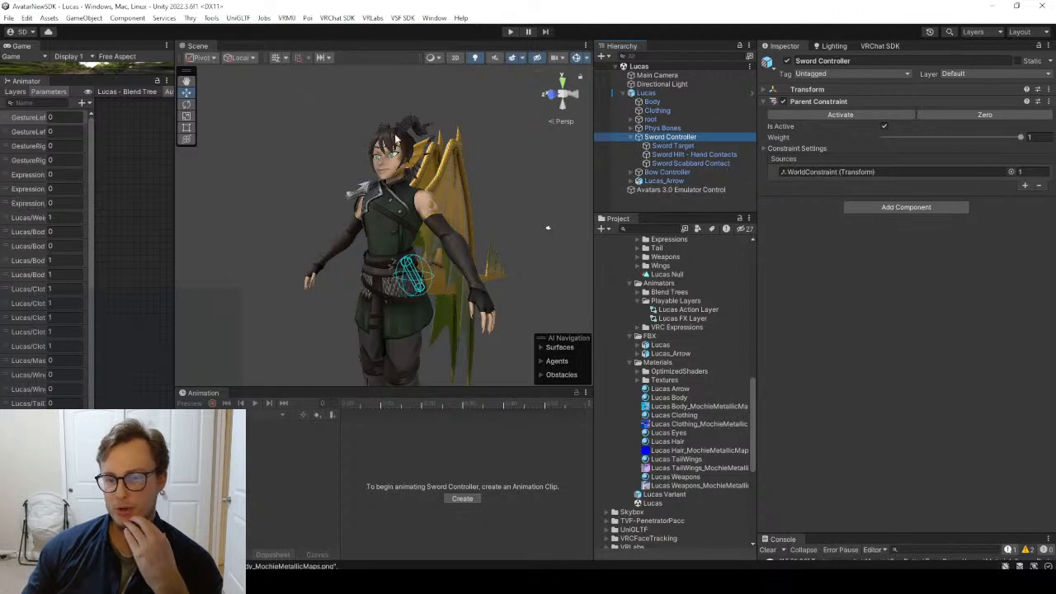
pyautogui.click(631, 138)
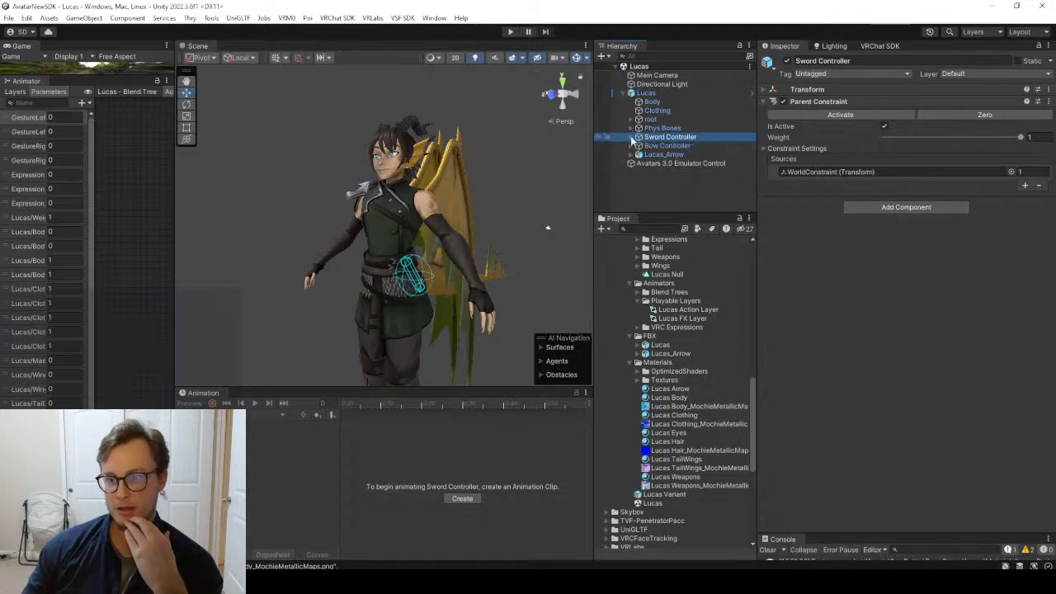
pyautogui.click(646, 103)
pyautogui.click(646, 92)
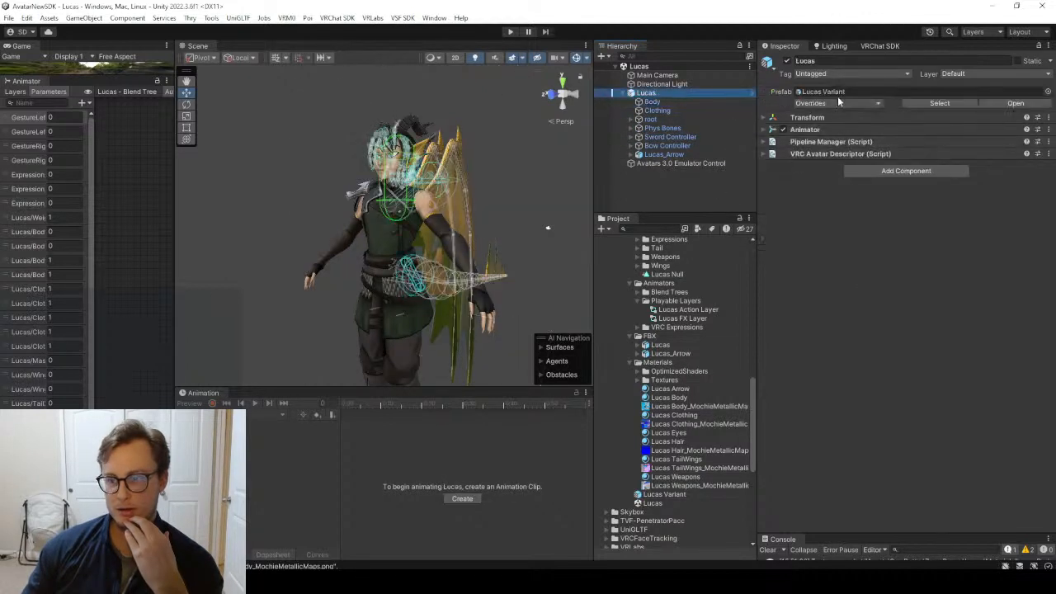
# Dismiss Blender's export-complete message and select the Lucas FBX in Unity.
pyautogui.hotkey('alt', 'Tab')
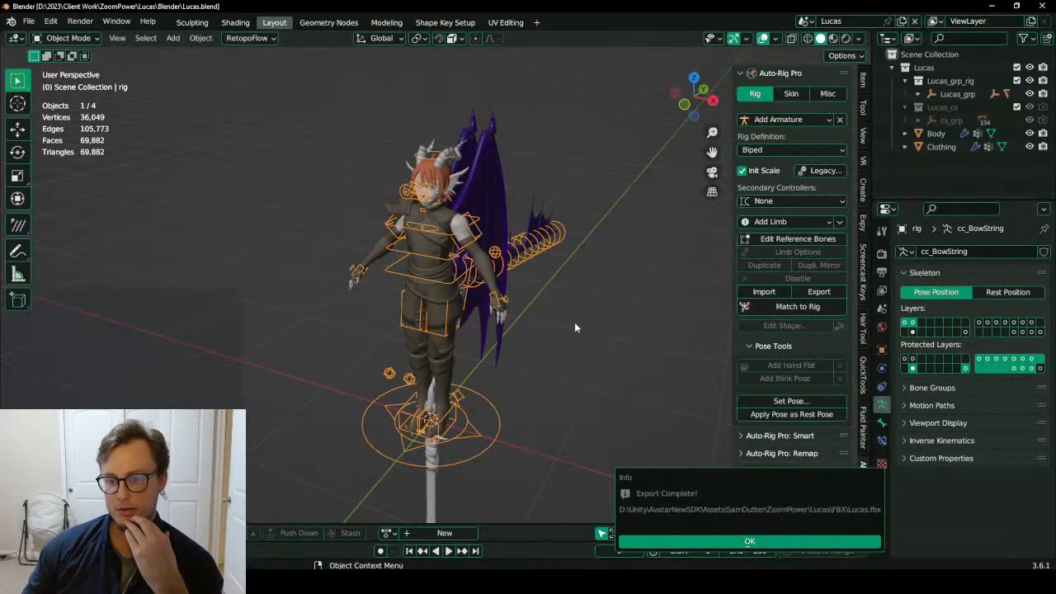
pyautogui.click(730, 540)
pyautogui.hotkey('alt', 'Tab')
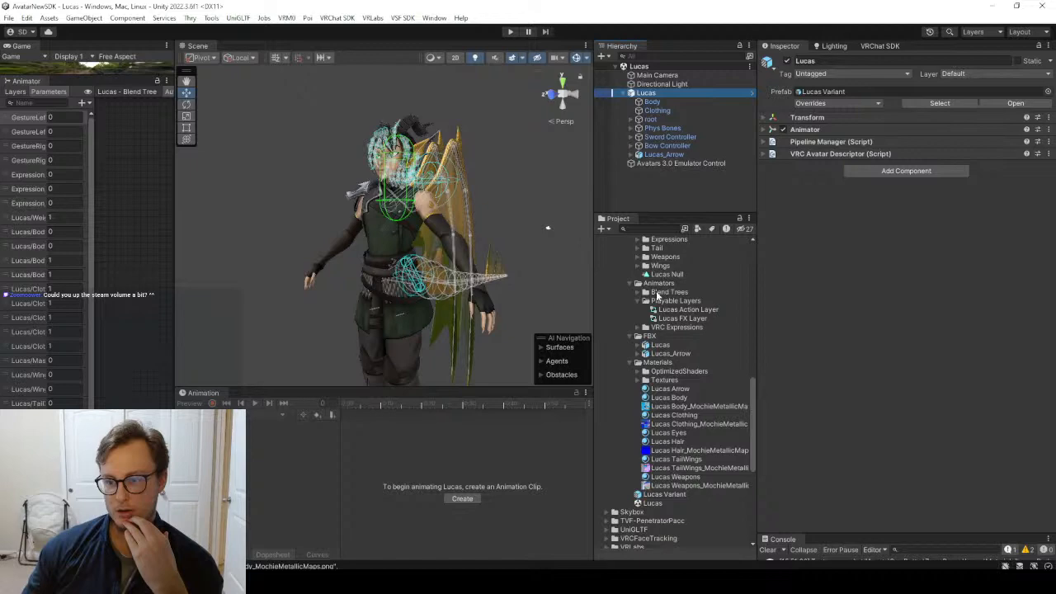
pyautogui.click(659, 345)
# Open the avatar bone mapping and apply Pose Reset and Sample Bind-Pose.
pyautogui.click(1028, 182)
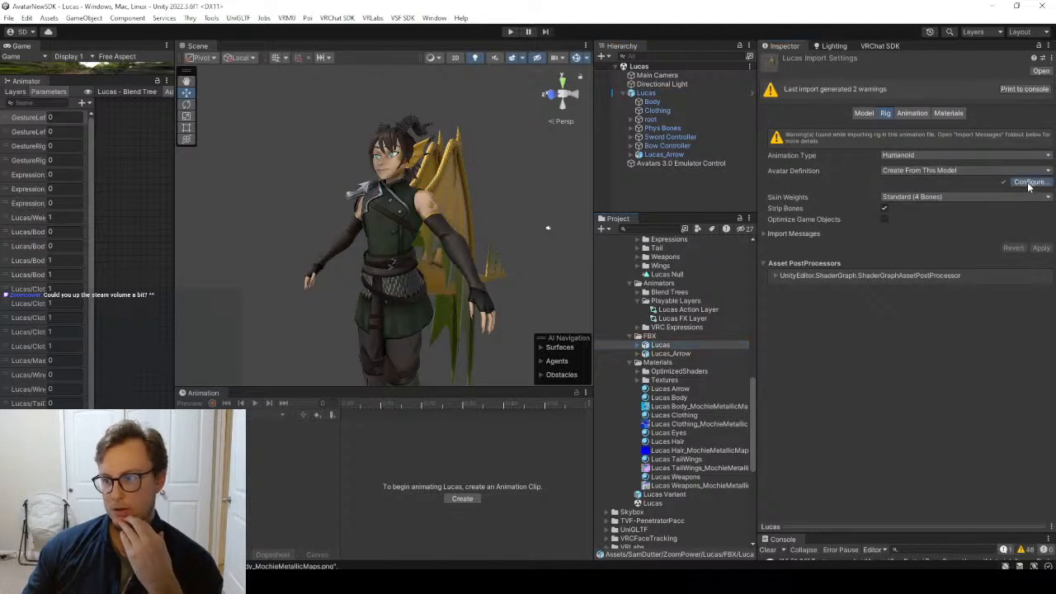
pyautogui.scroll(-2, 924, 262)
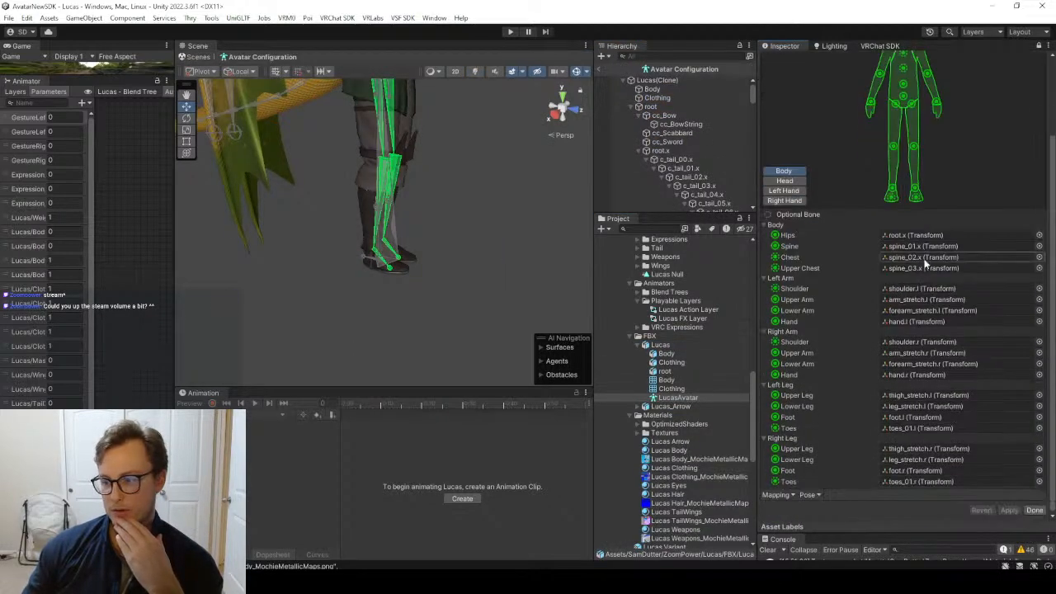
pyautogui.click(817, 495)
pyautogui.click(817, 507)
pyautogui.click(810, 495)
pyautogui.click(820, 521)
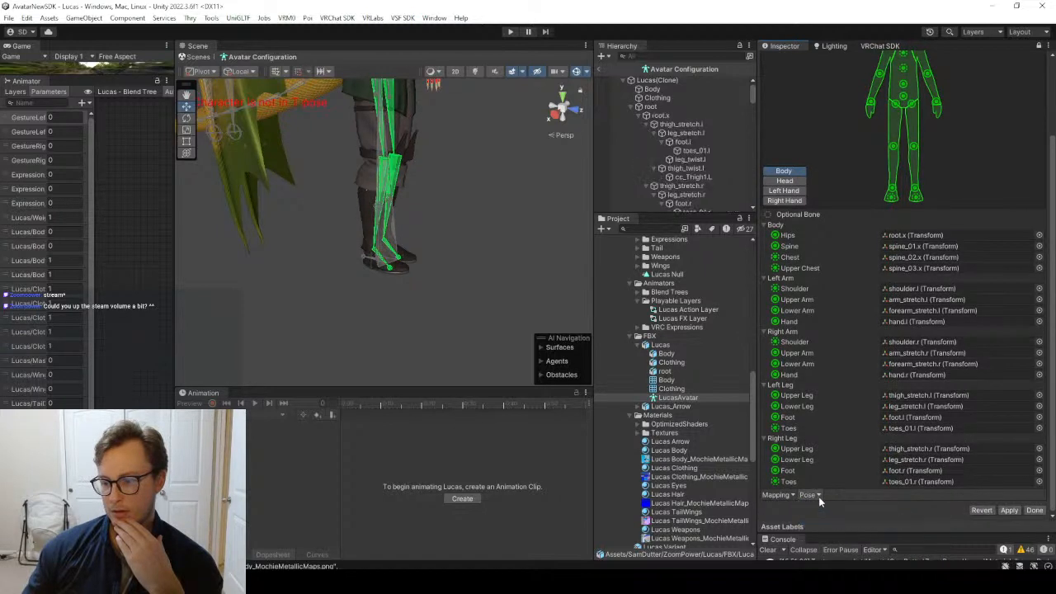
pyautogui.click(818, 496)
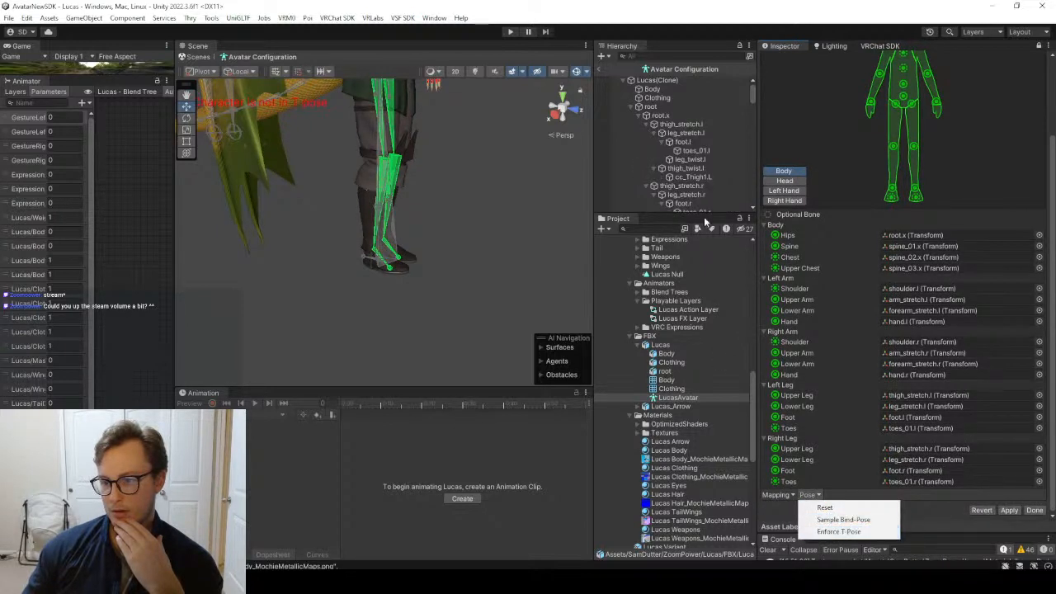
pyautogui.click(902, 196)
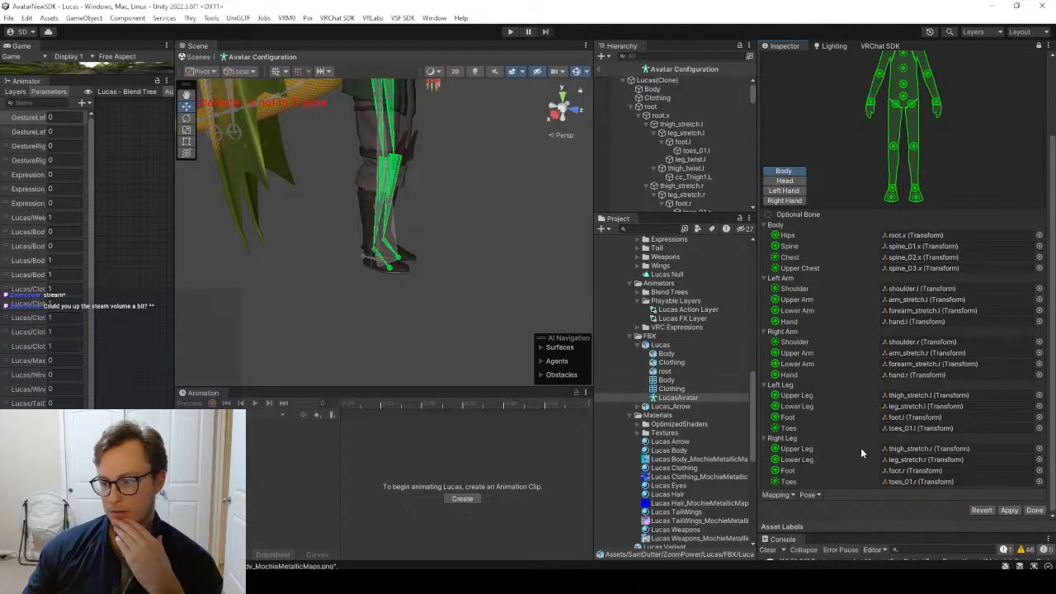
# Review the Head, Right Hand and Body mappings, check the left eye bone, and click Done.
pyautogui.click(783, 180)
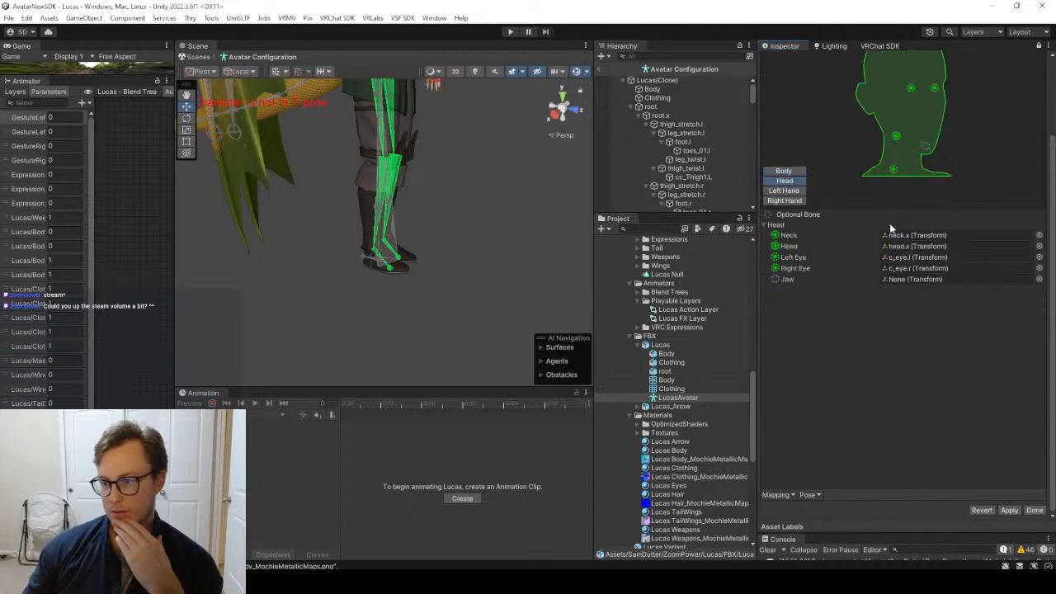
pyautogui.click(798, 198)
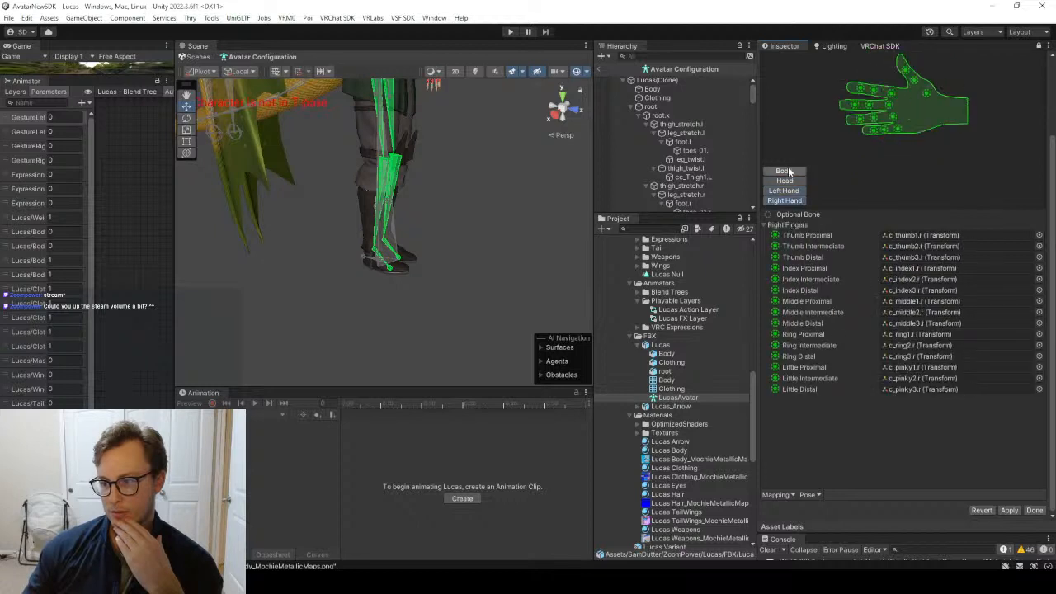
pyautogui.click(785, 170)
pyautogui.click(810, 495)
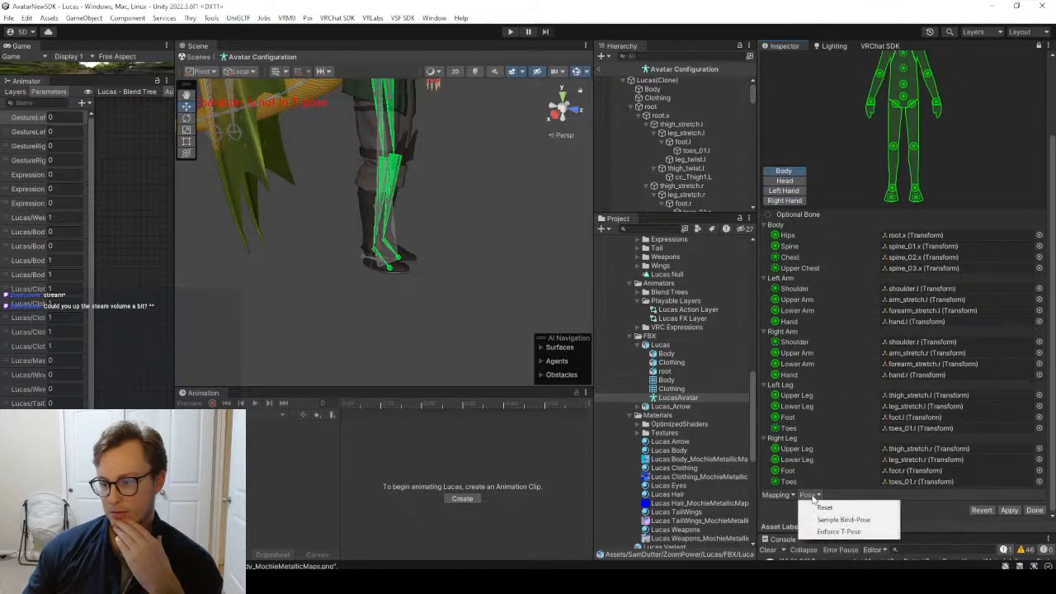
pyautogui.click(776, 512)
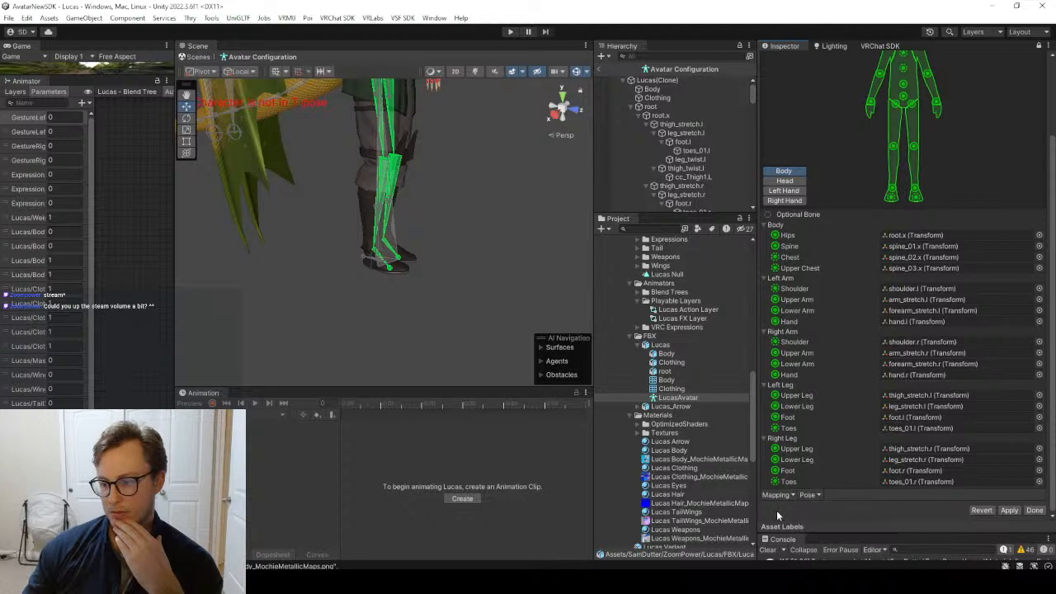
pyautogui.click(783, 181)
pyautogui.click(900, 258)
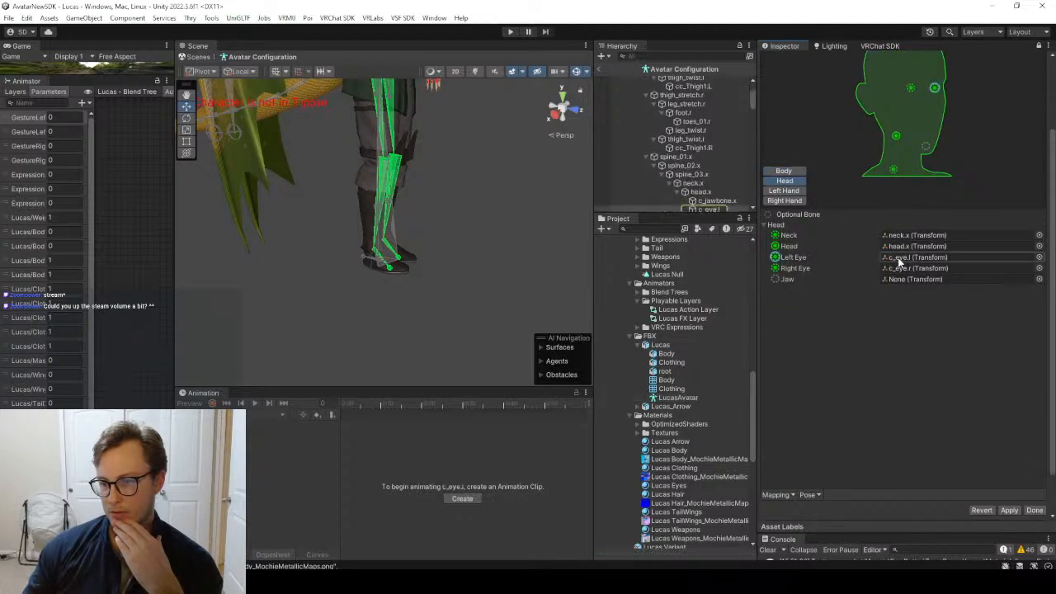
pyautogui.click(1035, 511)
# Apply the pending rig import settings and look closely at the avatar's face.
pyautogui.click(560, 314)
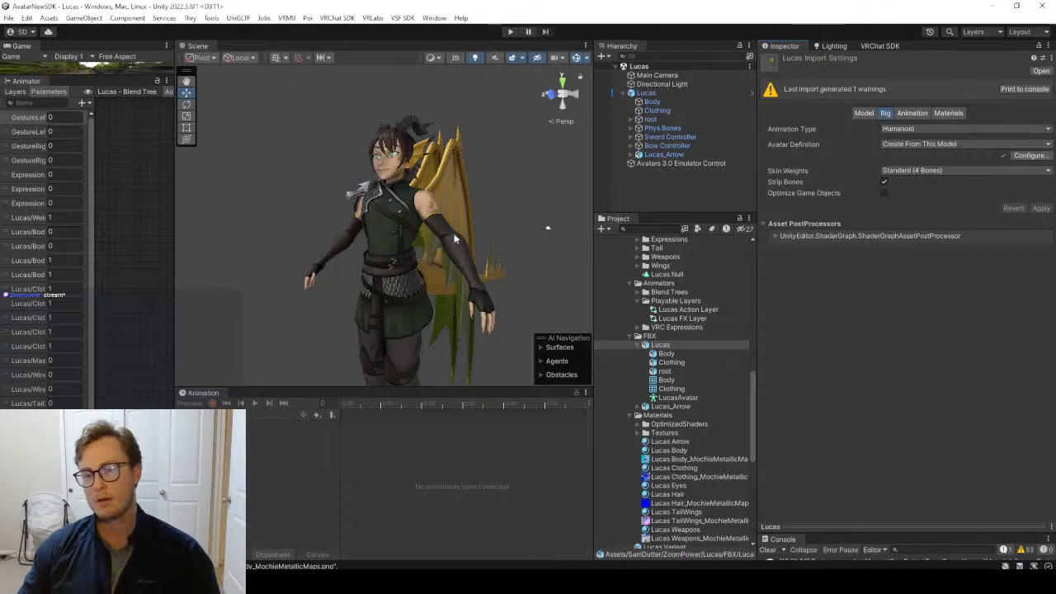
pyautogui.press('w')
pyautogui.moveTo(453, 237); pyautogui.dragTo(518, 236, button='right')
pyautogui.press('s')
# Preview the Lucas descriptor's Eye Look looking straight and up, then reset the eyes.
pyautogui.click(656, 93)
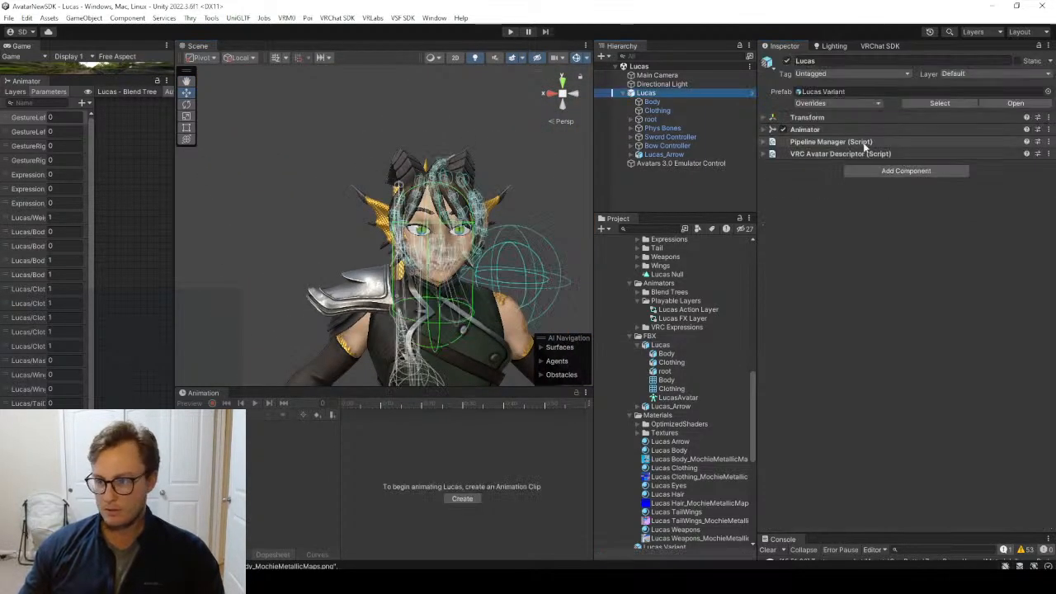
pyautogui.click(824, 154)
pyautogui.click(764, 199)
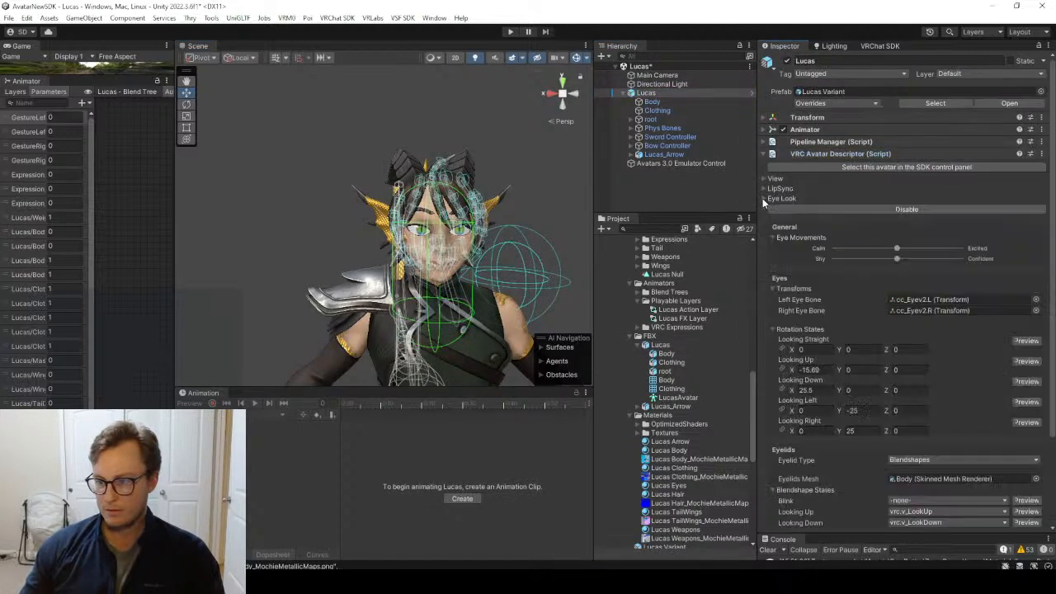
pyautogui.press('w')
pyautogui.moveTo(367, 233); pyautogui.dragTo(425, 255, button='right')
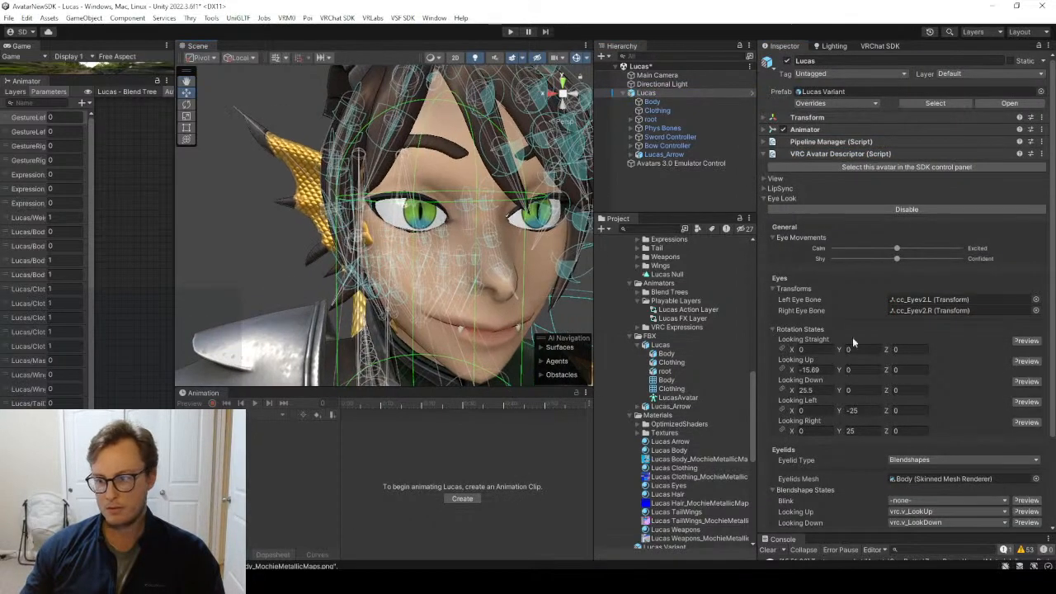
pyautogui.click(1025, 341)
pyautogui.click(1025, 362)
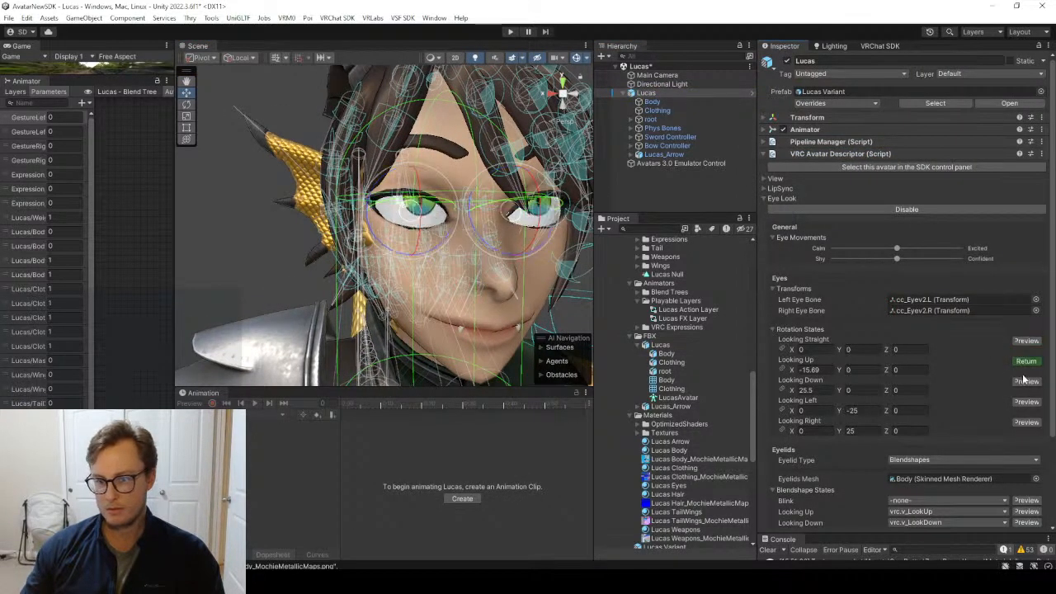
pyautogui.click(1025, 363)
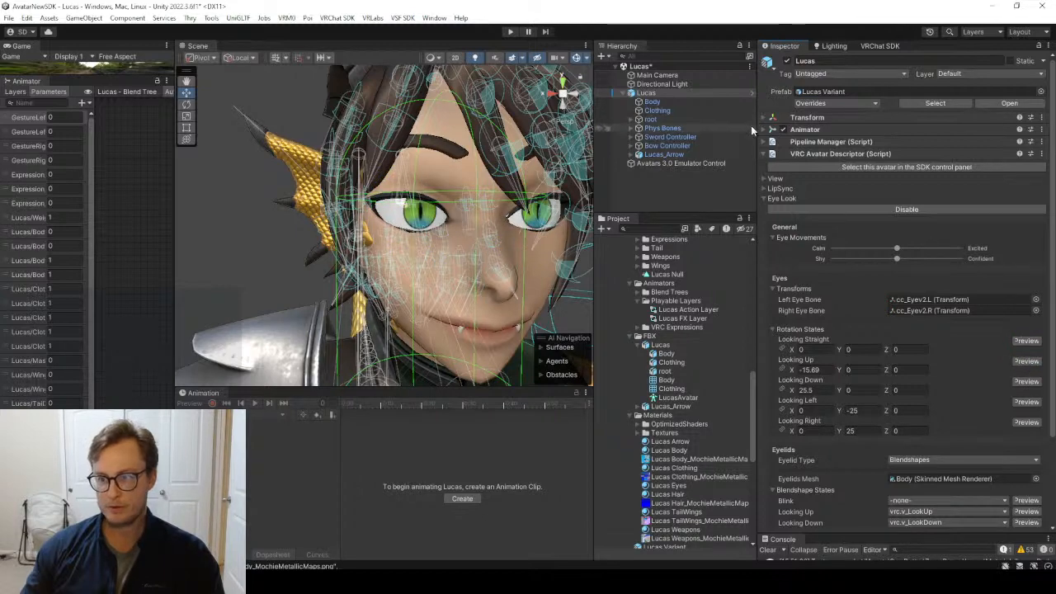
pyautogui.click(763, 154)
pyautogui.scroll(-8, 481, 230)
# Select Avatars 3.0 Emulator Control, collapse Lucas, and enter Play mode.
pyautogui.click(481, 231)
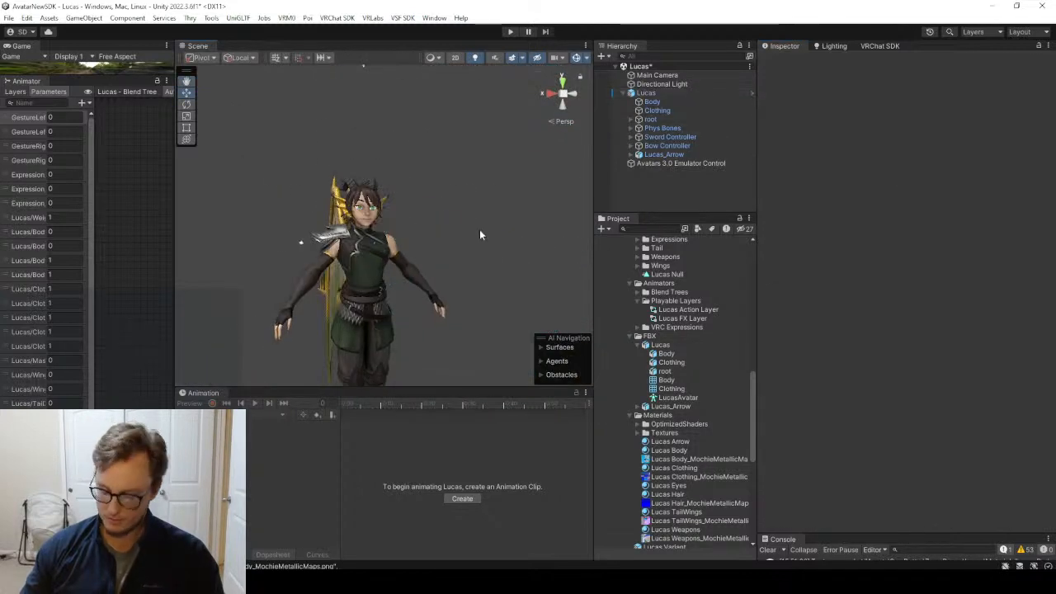
pyautogui.click(657, 164)
pyautogui.click(630, 92)
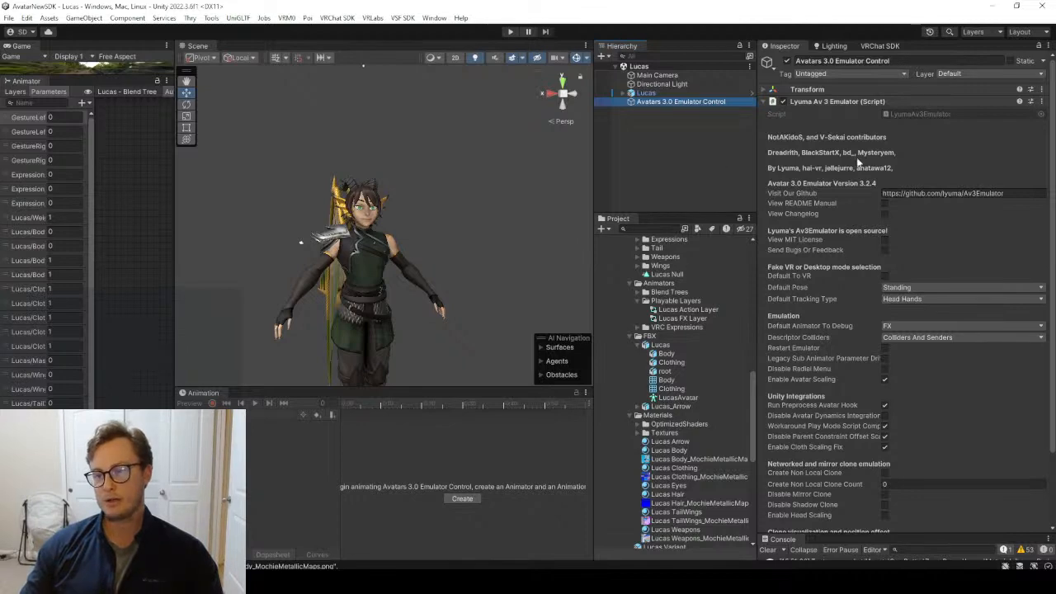
pyautogui.click(510, 31)
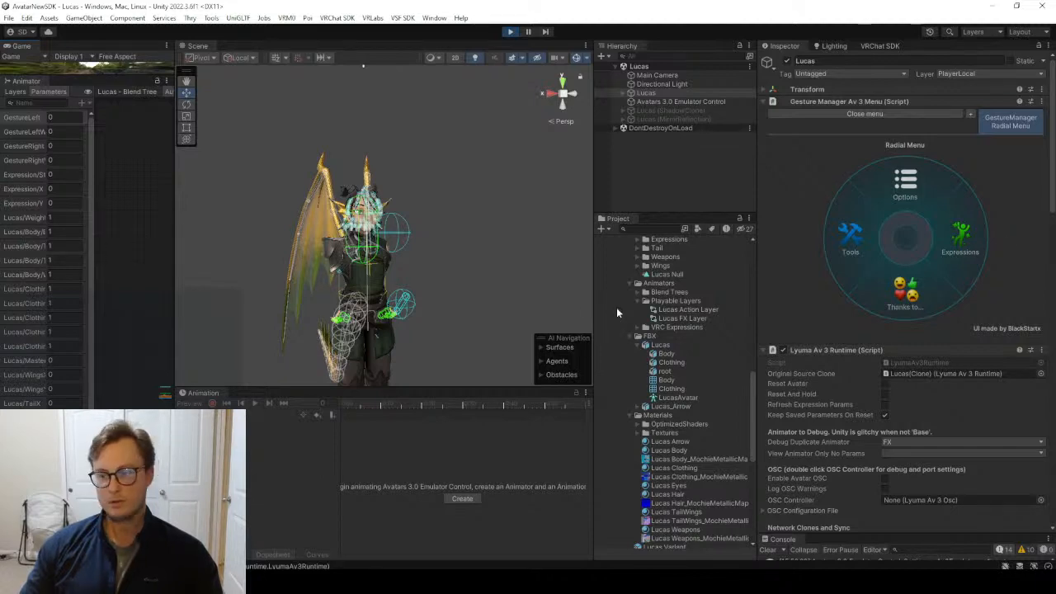
# Orbit around the running avatar to inspect its torso, side and wings.
pyautogui.press('w')
pyautogui.moveTo(462, 272); pyautogui.dragTo(357, 305, button='right')
pyautogui.press('d')
pyautogui.press('w')
pyautogui.press('s')
pyautogui.moveTo(409, 303); pyautogui.dragTo(439, 310, button='right')
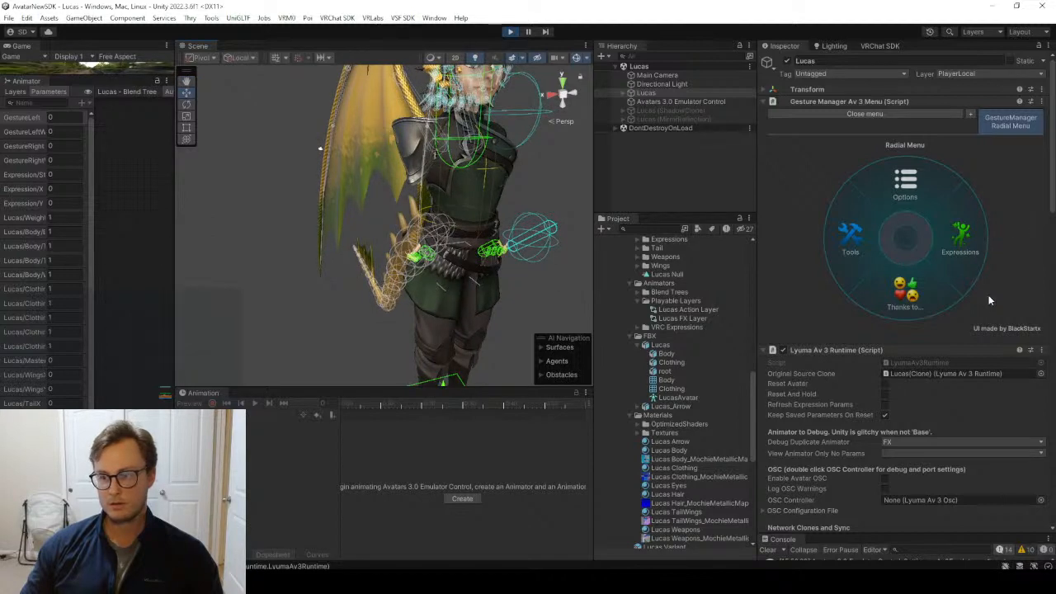
# Browse the Expressions menu, drag Upright to crouch and stand, then stop Play mode.
pyautogui.click(968, 256)
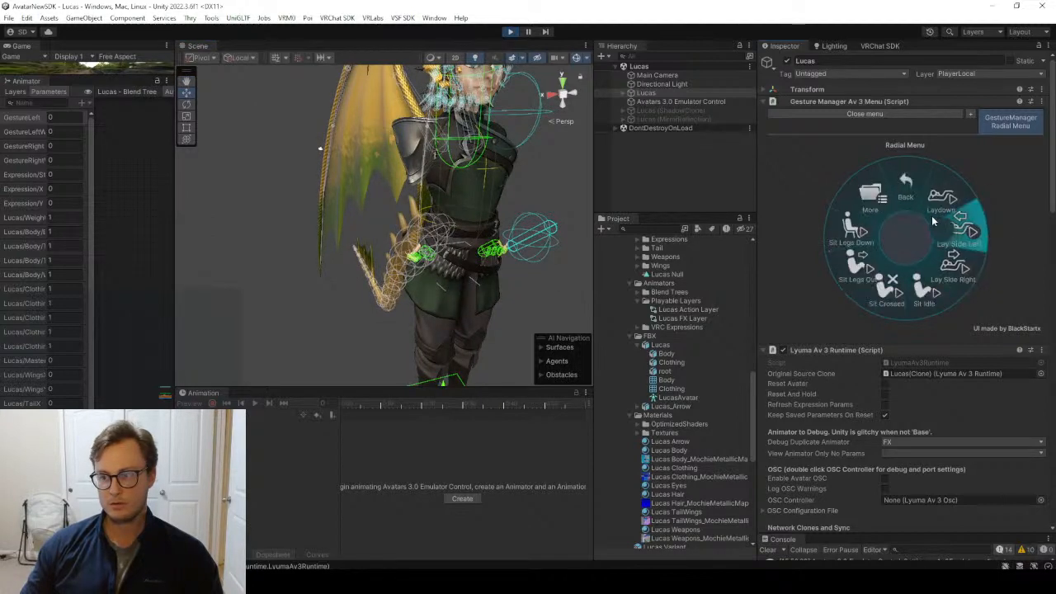
pyautogui.click(897, 195)
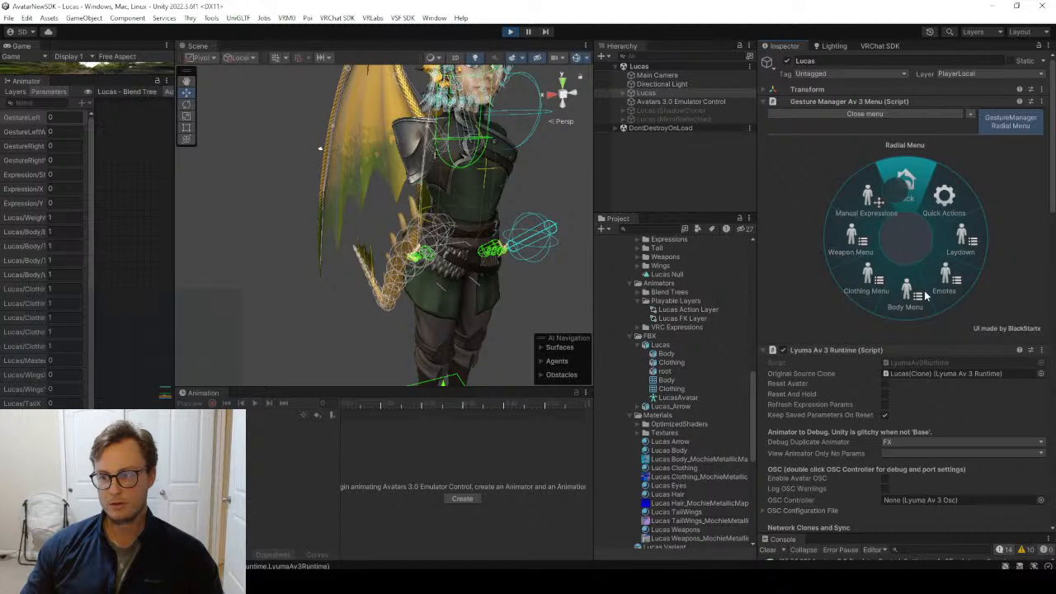
pyautogui.scroll(-8, 990, 294)
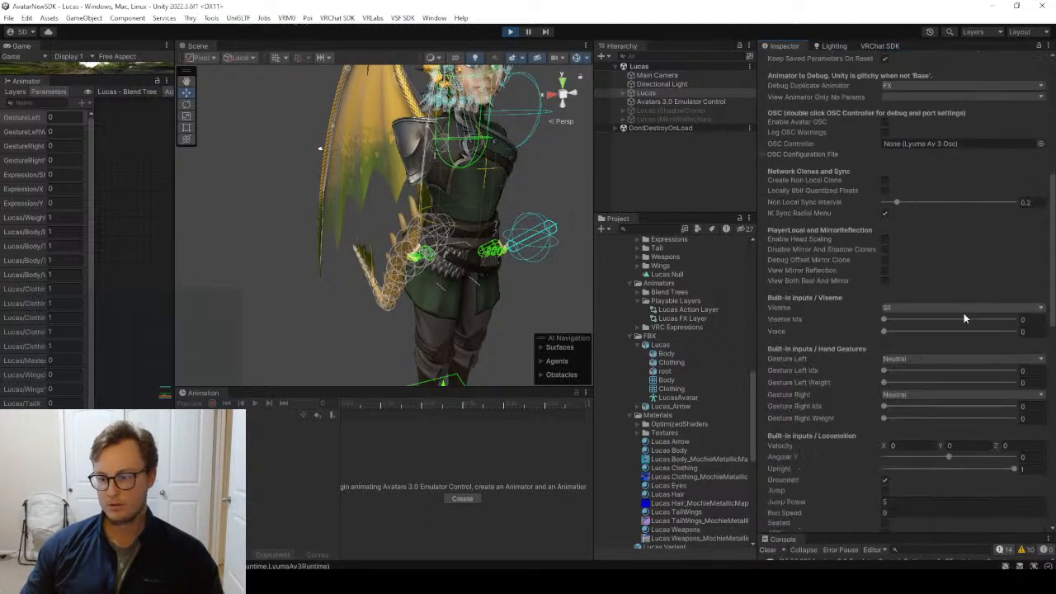
pyautogui.scroll(-3, 891, 431)
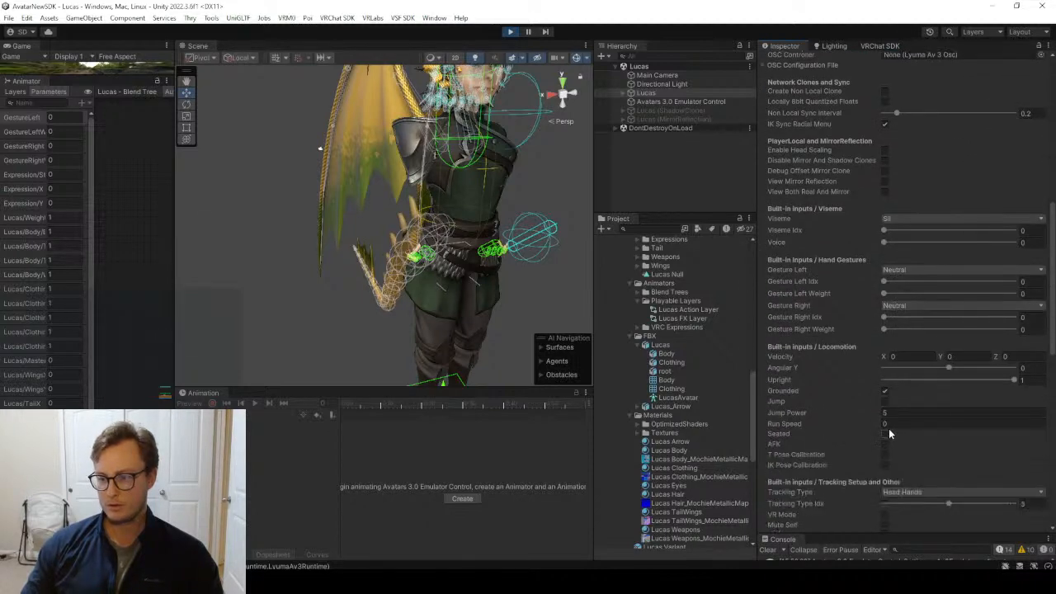
pyautogui.moveTo(987, 381); pyautogui.dragTo(961, 378)
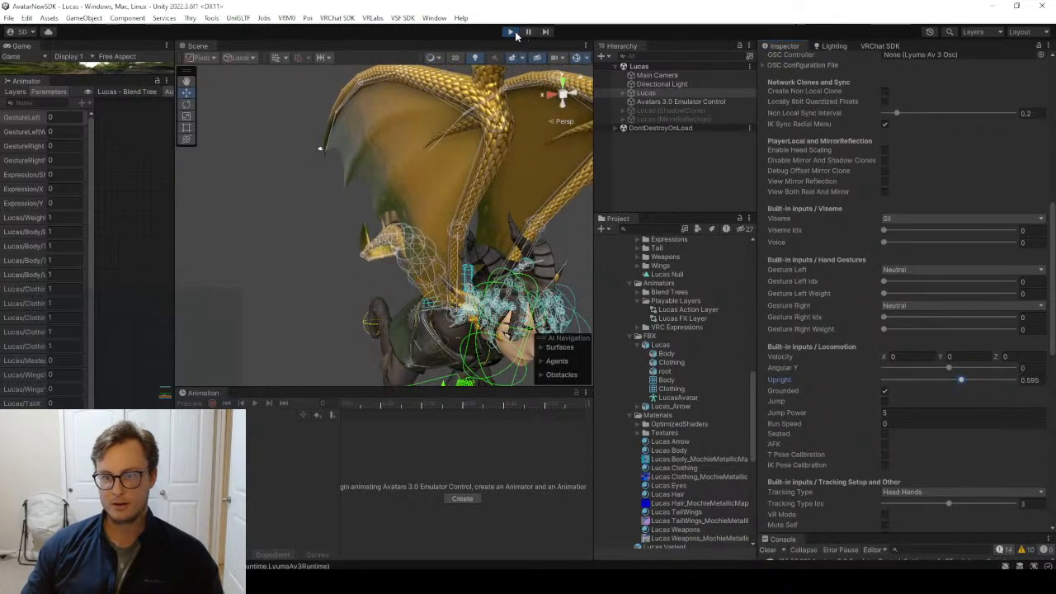
pyautogui.click(511, 33)
pyautogui.moveTo(435, 227); pyautogui.dragTo(467, 196, button='right')
pyautogui.click(467, 196)
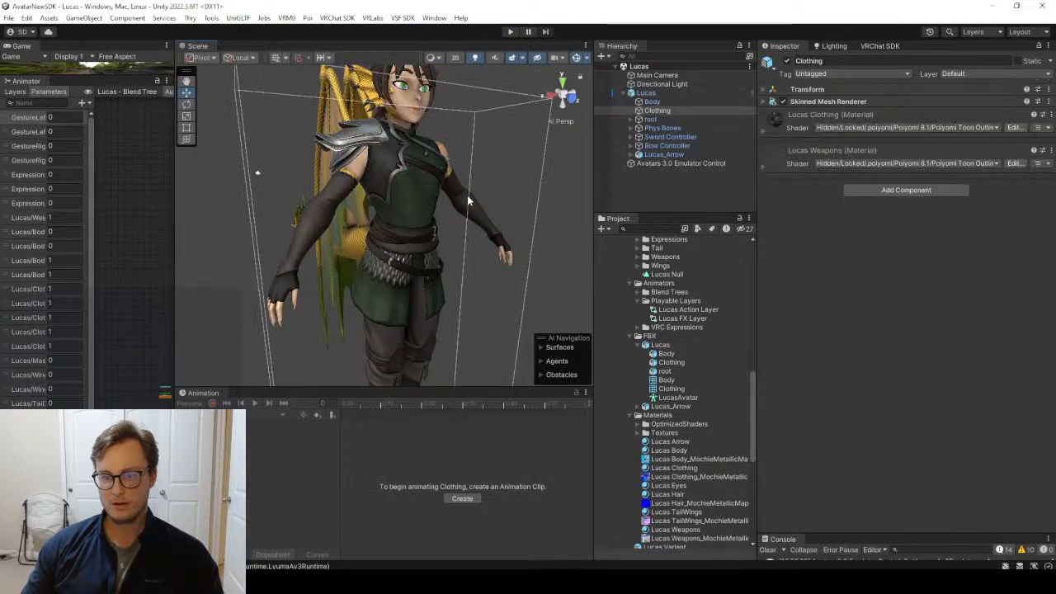
# Open the Lucas FBX's humanoid bone mapping, review the Body bones, and close it.
pyautogui.click(663, 345)
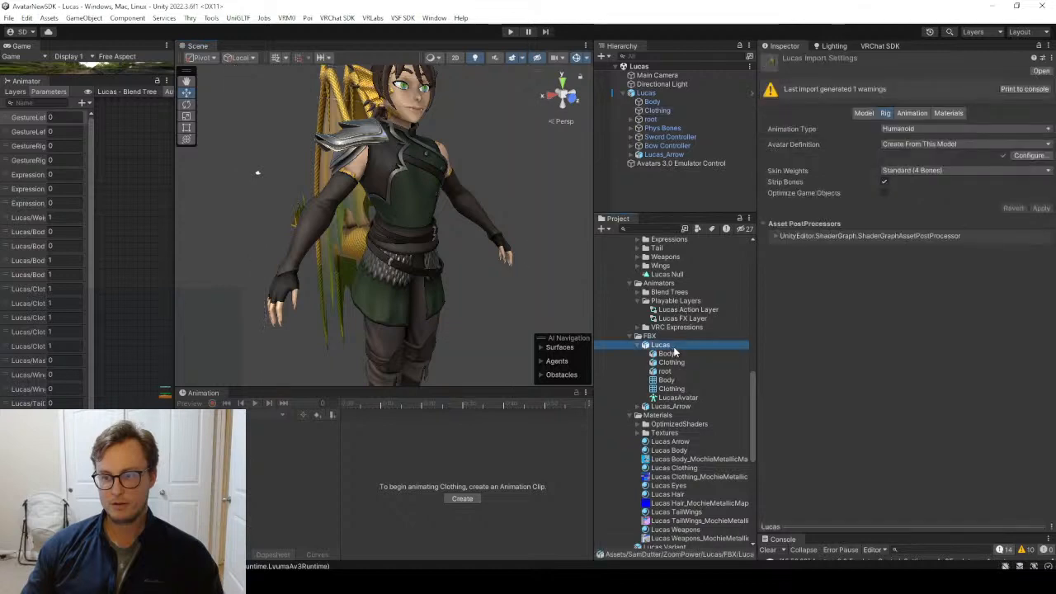
pyautogui.click(1037, 158)
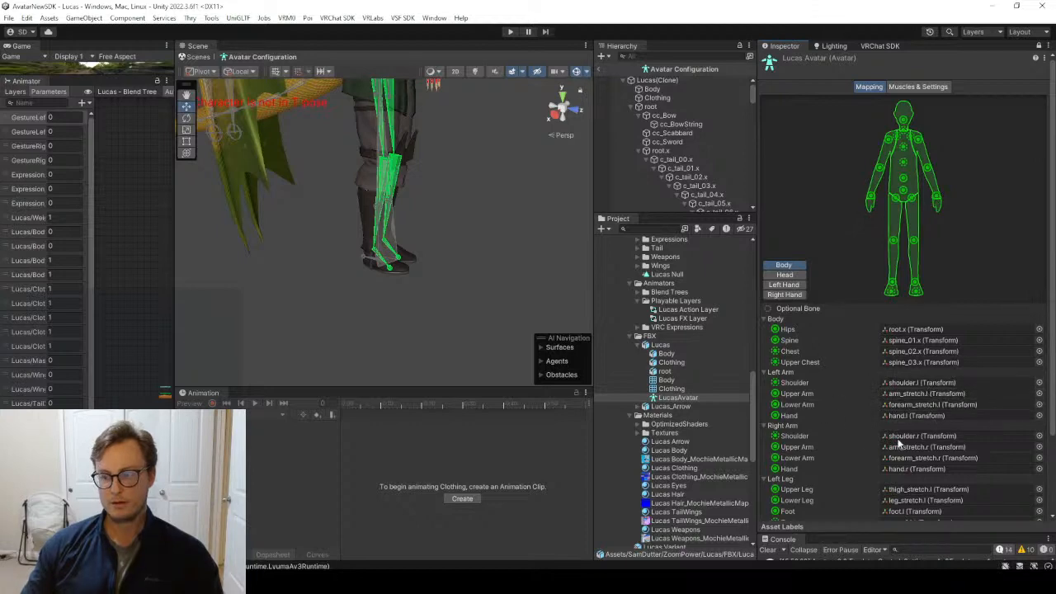
pyautogui.scroll(-3, 907, 371)
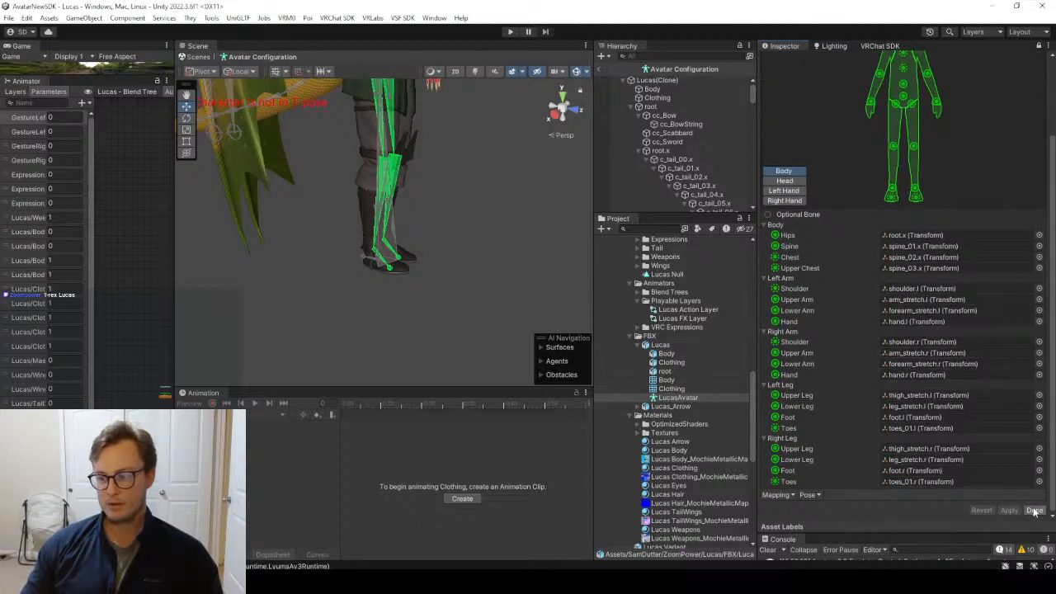
pyautogui.click(1034, 511)
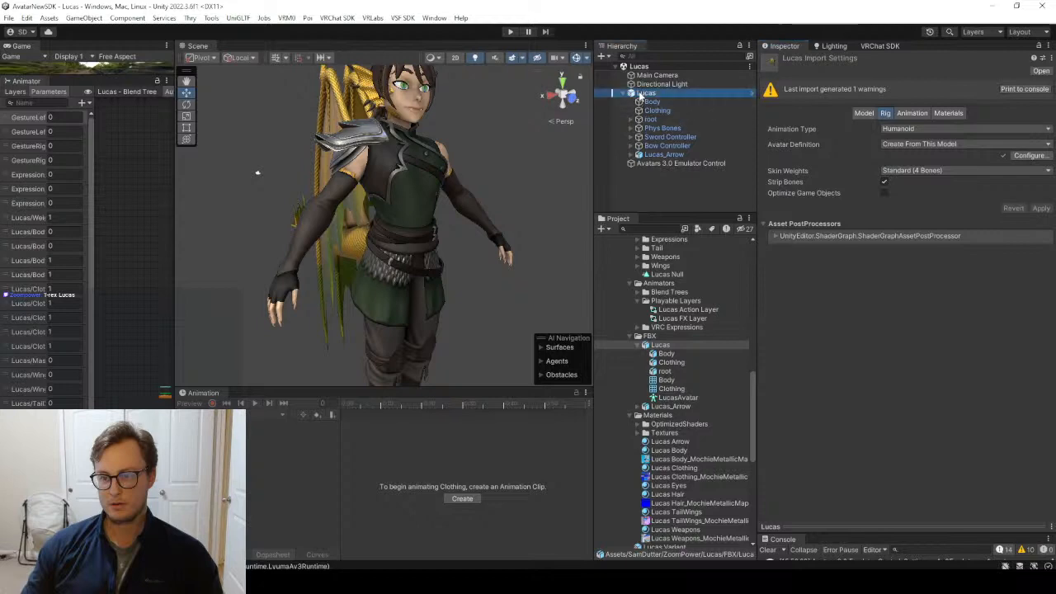
# Check the Lucas avatar's VRC Avatar Descriptor and Pipeline Manager blueprint ID.
pyautogui.click(606, 94)
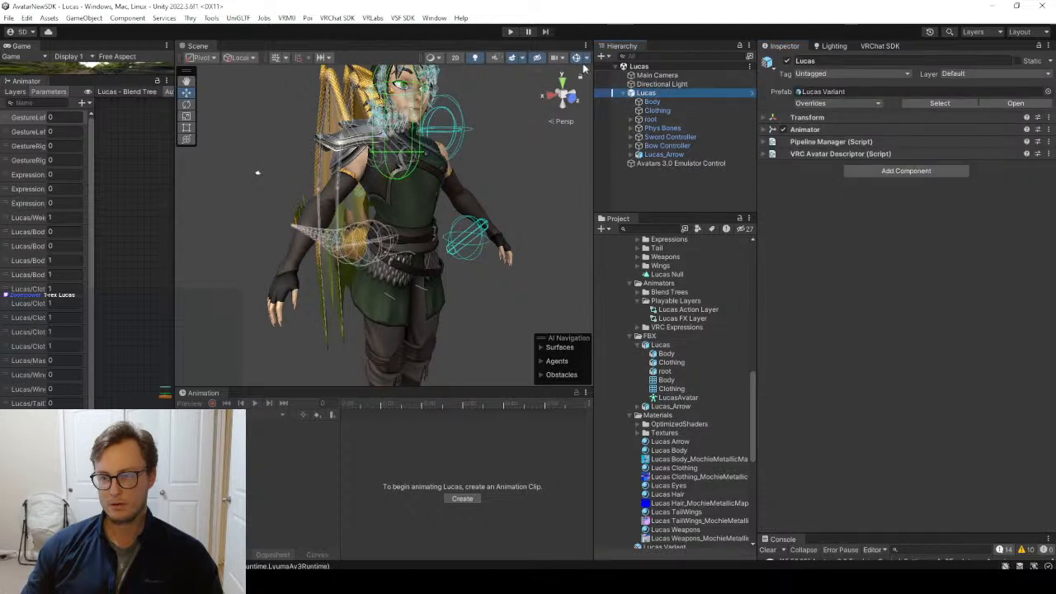
pyautogui.click(833, 154)
pyautogui.click(817, 142)
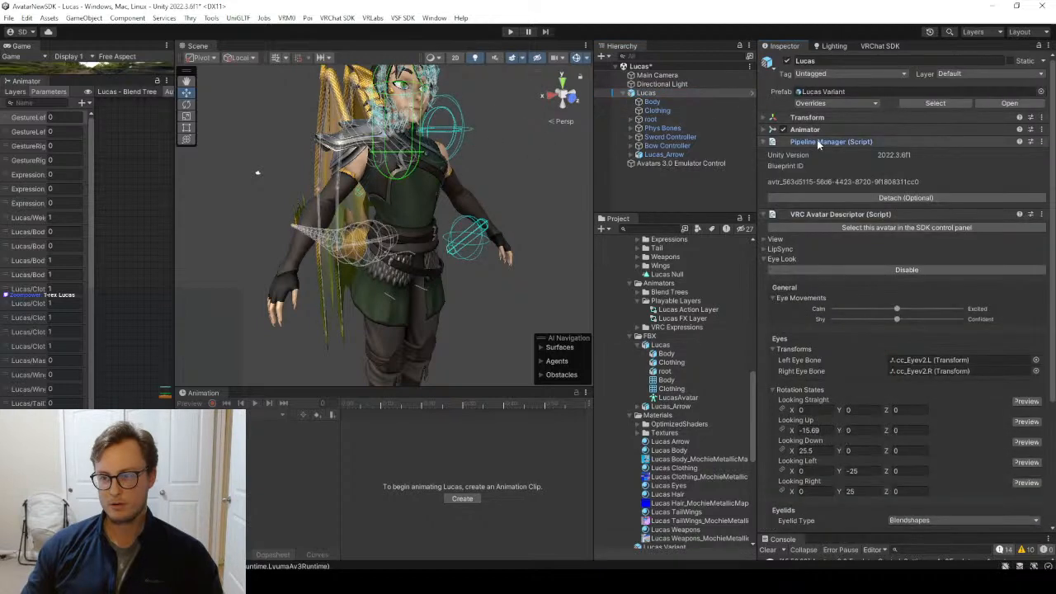
pyautogui.click(817, 142)
pyautogui.click(825, 153)
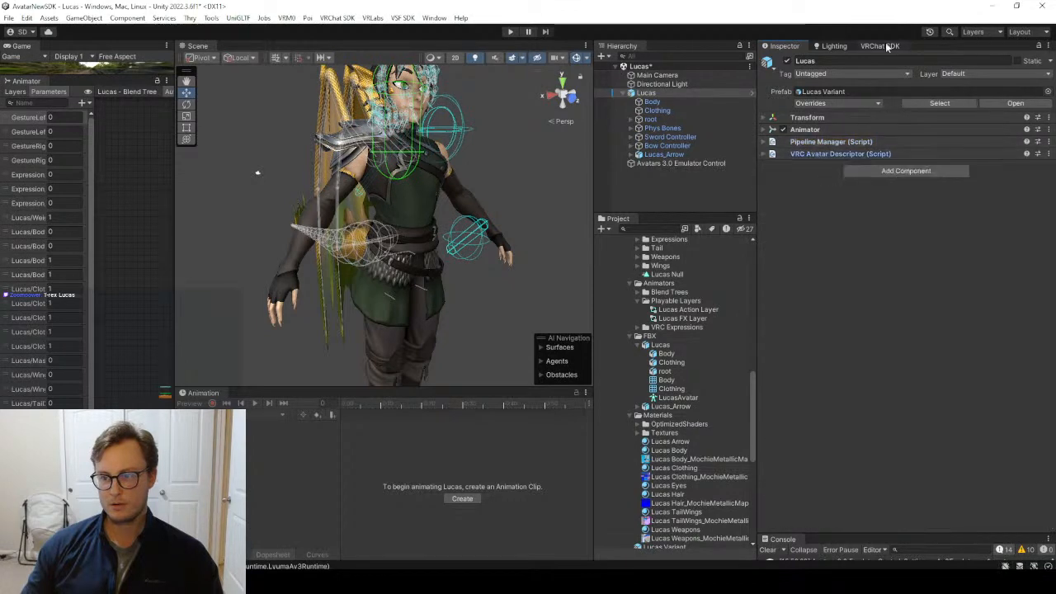
# Reopen the bone mapping, review the Left Hand and Right Hand fingers, and click Done.
pyautogui.click(666, 344)
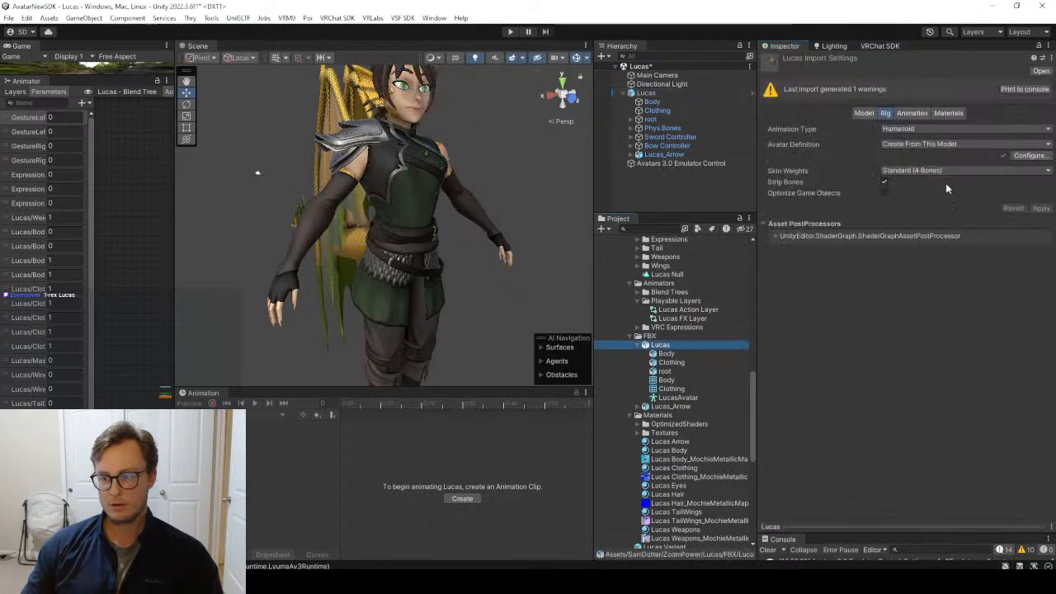
pyautogui.click(1029, 155)
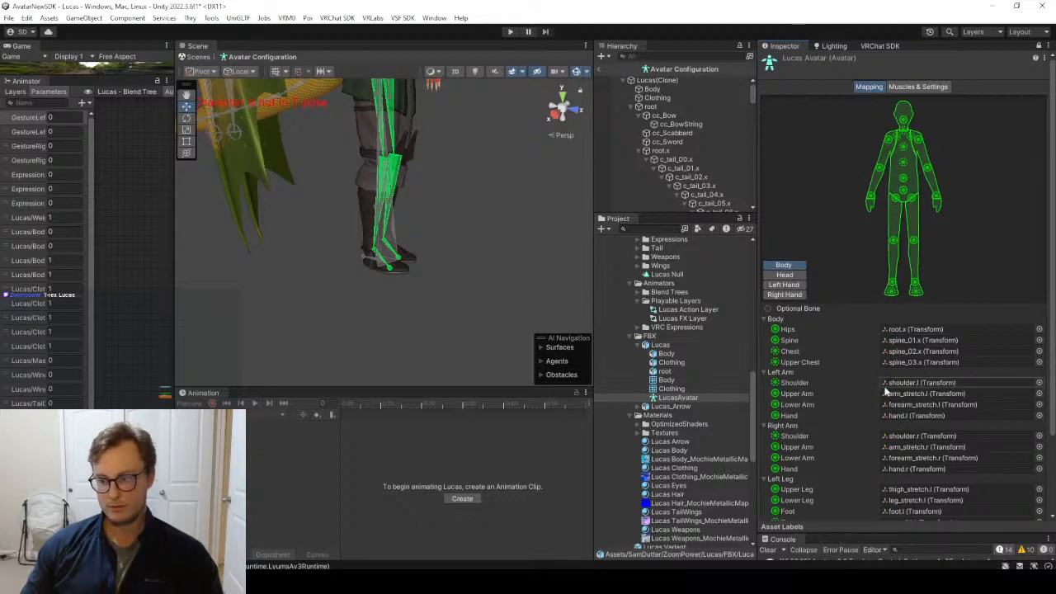
pyautogui.scroll(-3, 885, 394)
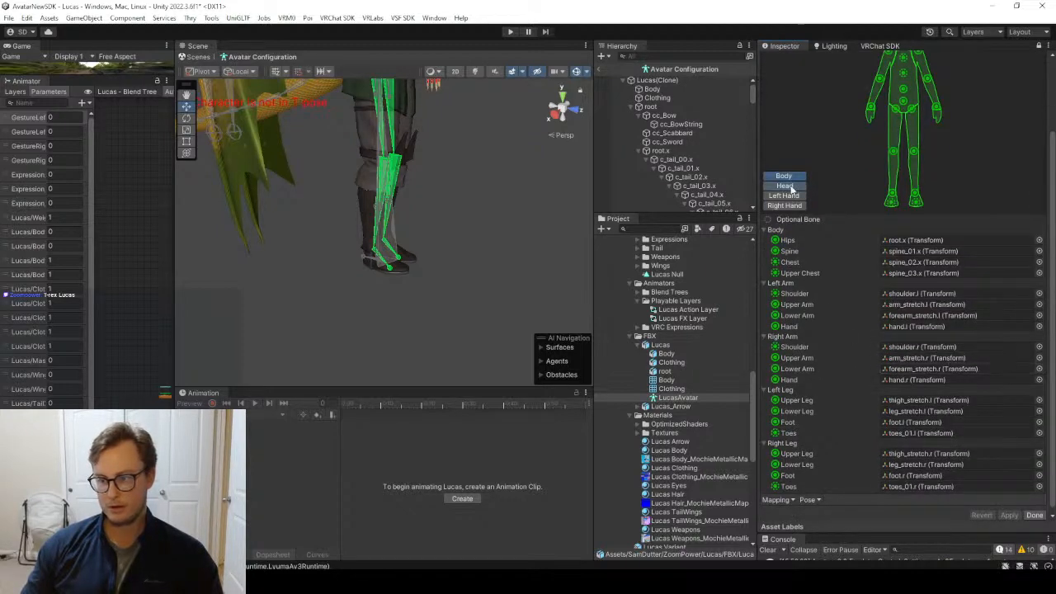
pyautogui.click(786, 196)
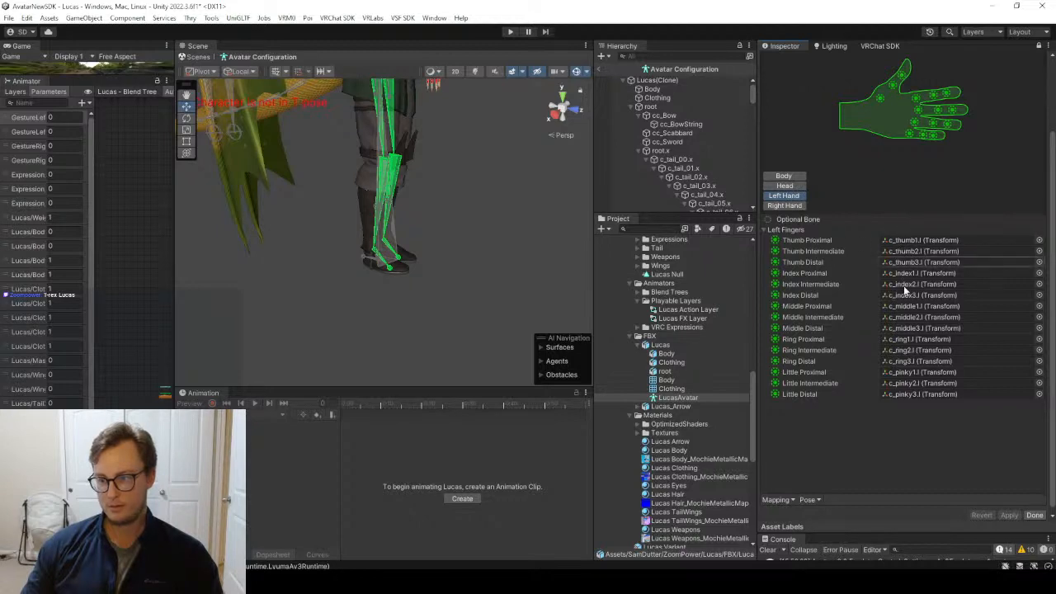
pyautogui.click(784, 205)
pyautogui.click(1033, 514)
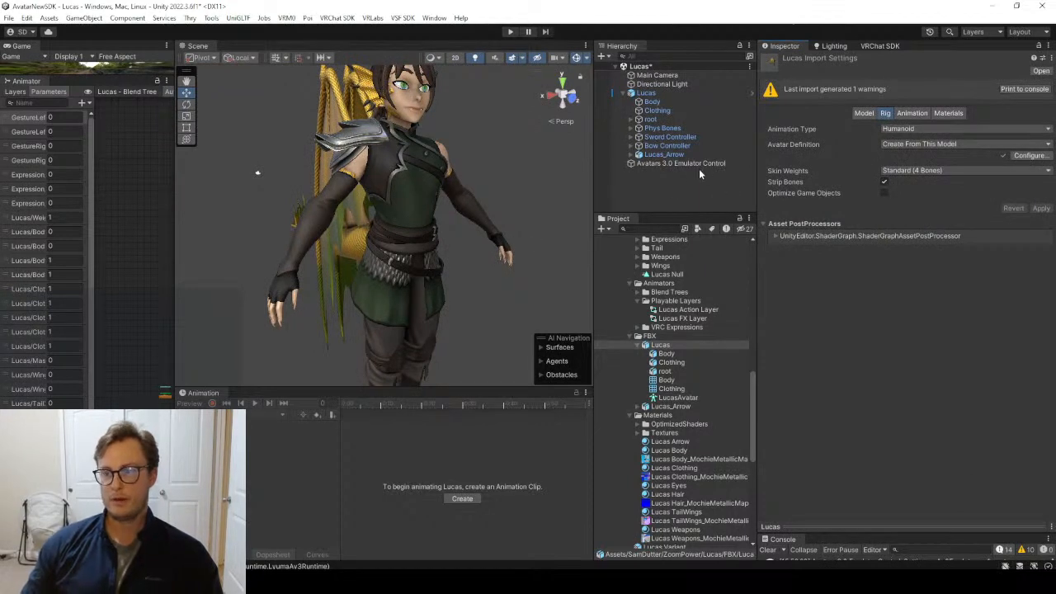
# Apply all Lucas overrides to the Lucas Variant prefab, save the scene, and enter Play mode.
pyautogui.click(671, 154)
pyautogui.click(665, 163)
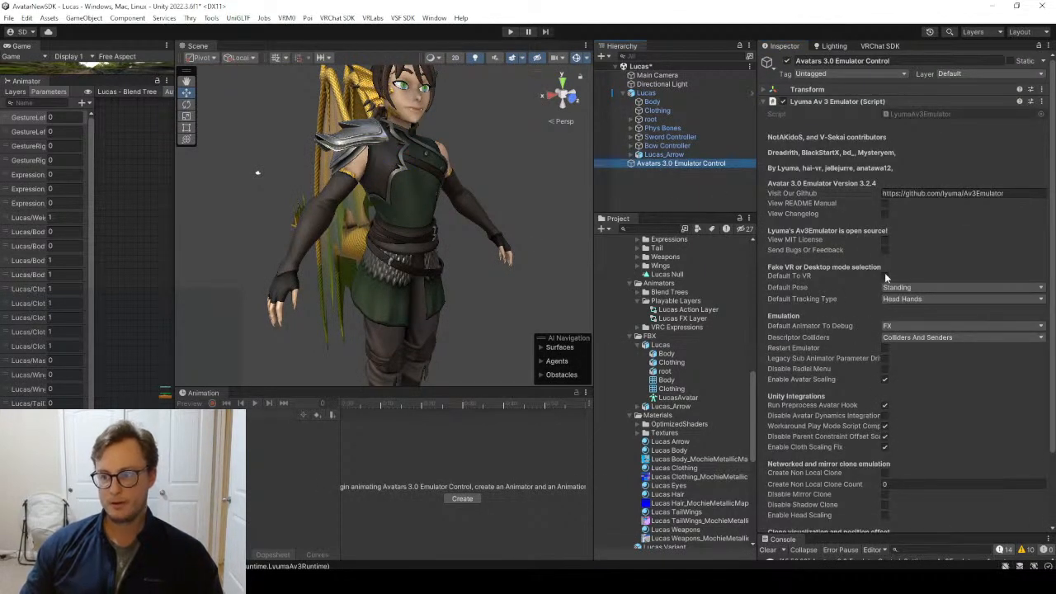
pyautogui.scroll(-2, 897, 280)
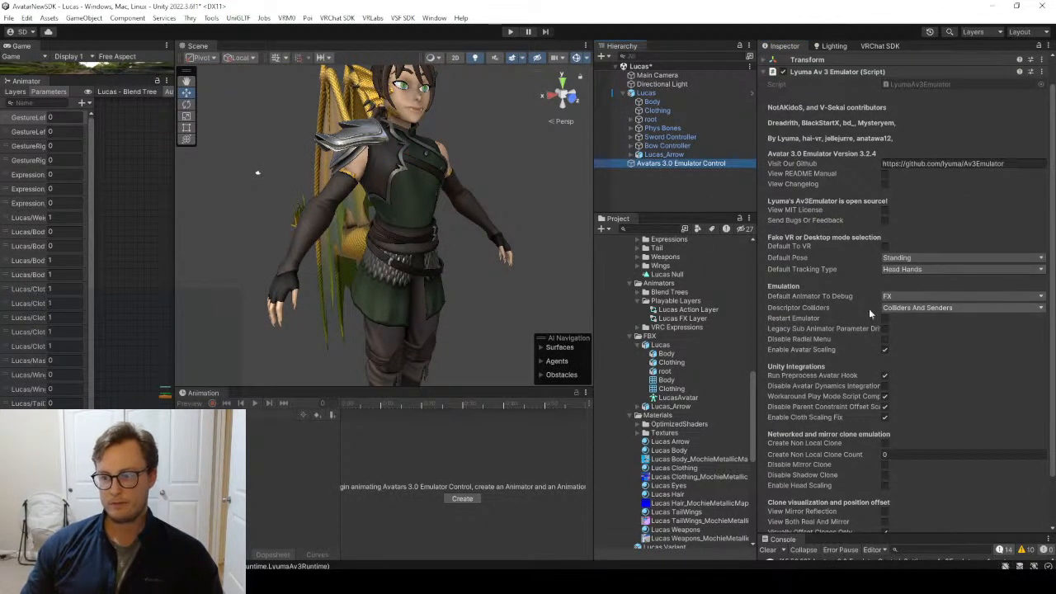
pyautogui.click(701, 94)
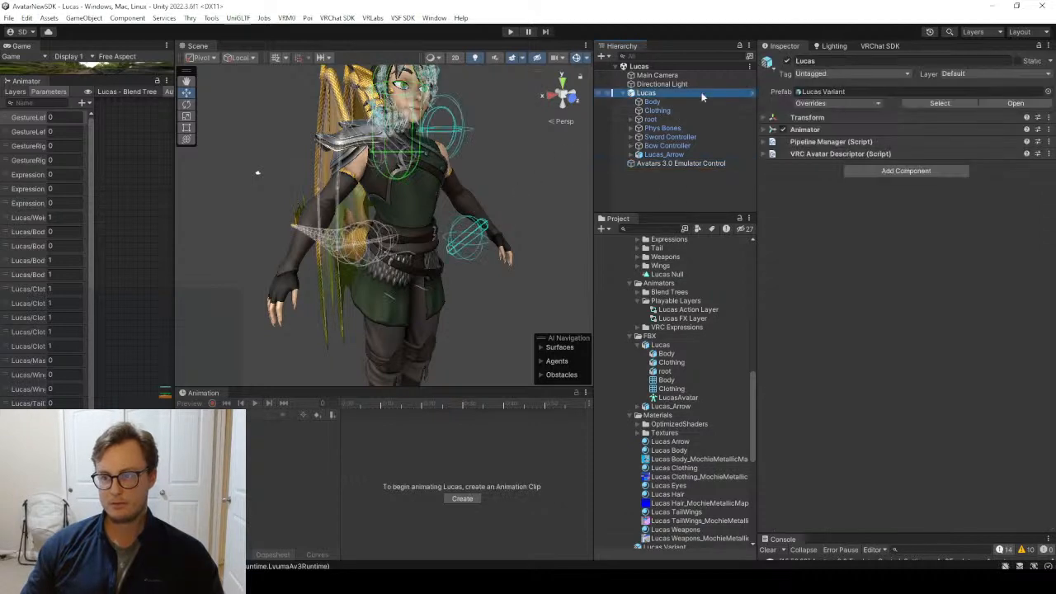
pyautogui.click(841, 102)
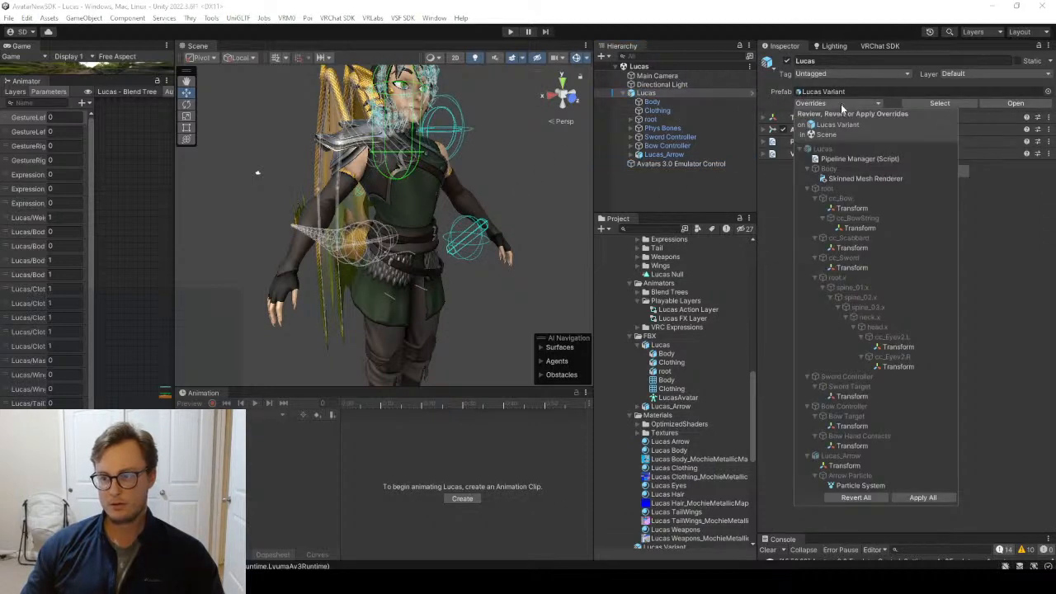
pyautogui.click(921, 499)
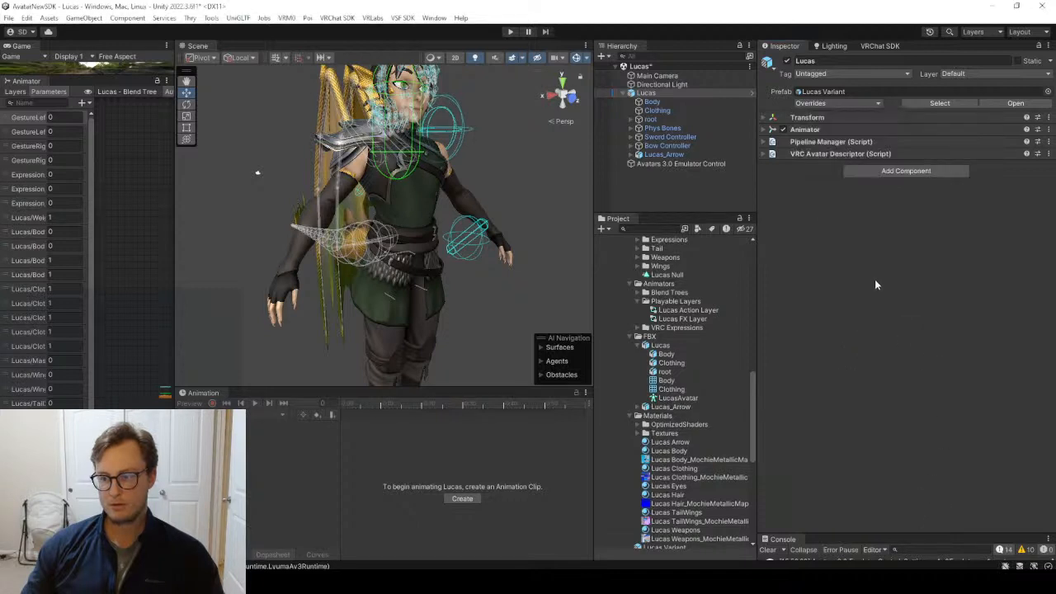
pyautogui.hotkey('ctrl', 's')
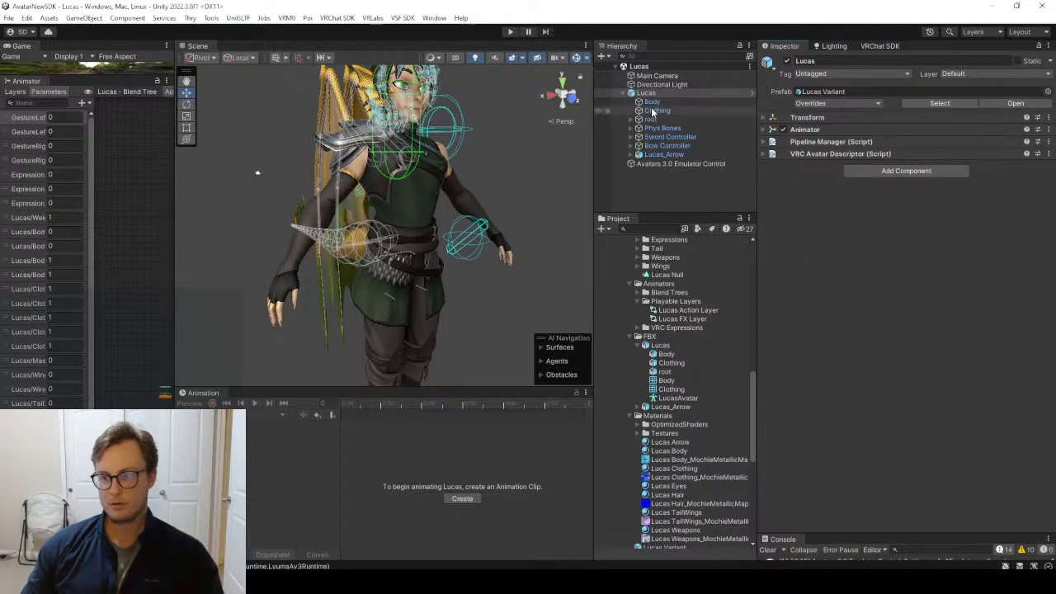
pyautogui.click(510, 31)
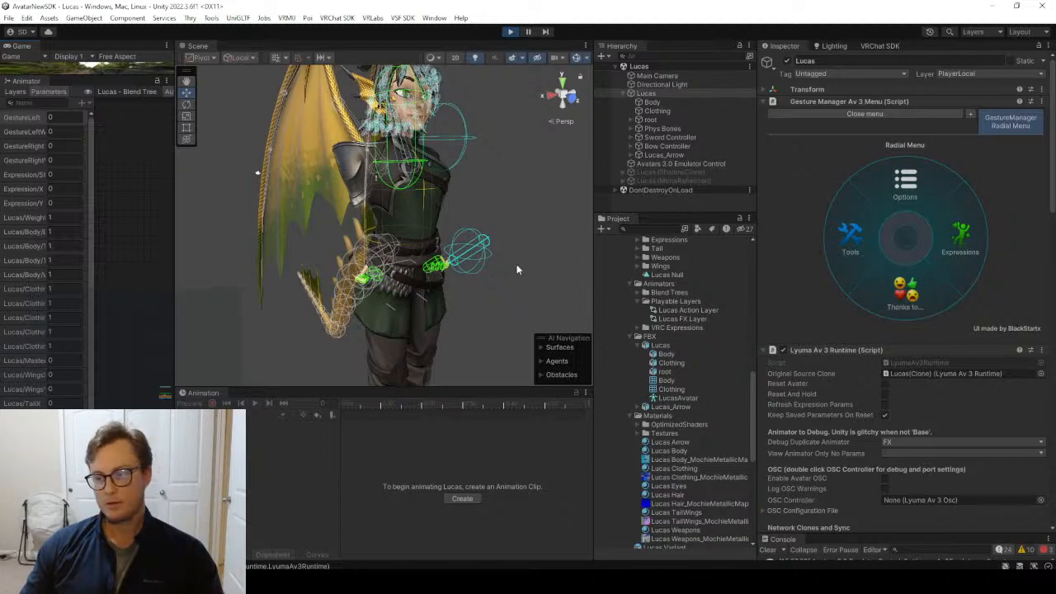
# Look over the Lucas avatar in the Scene view, then exit Play mode.
pyautogui.scroll(10, 487, 217)
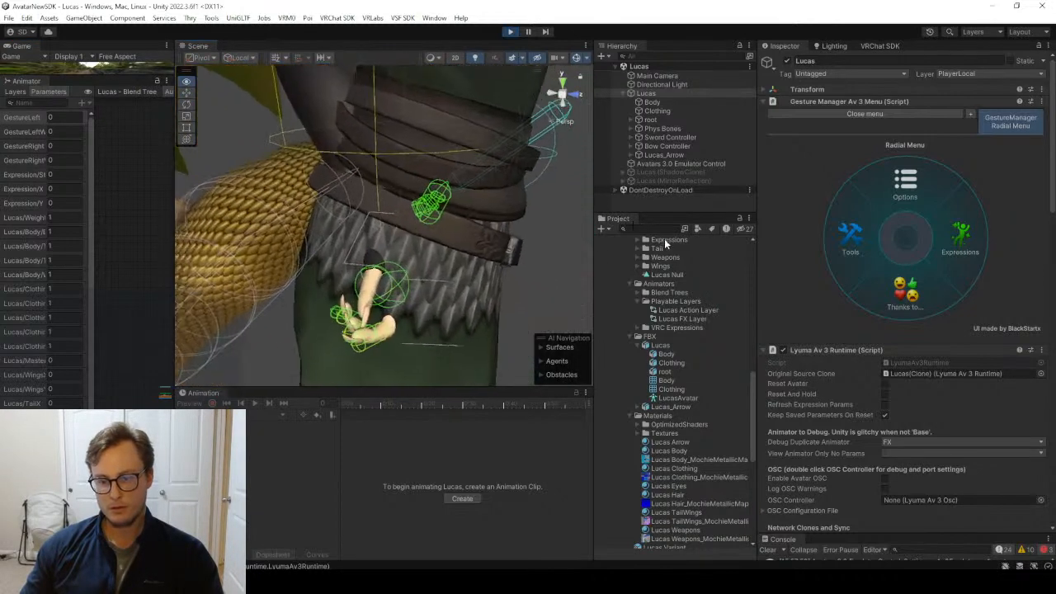
pyautogui.keyDown('alt'); pyautogui.moveTo(664, 242); pyautogui.dragTo(335, 209); pyautogui.keyUp('alt')
pyautogui.press('f')
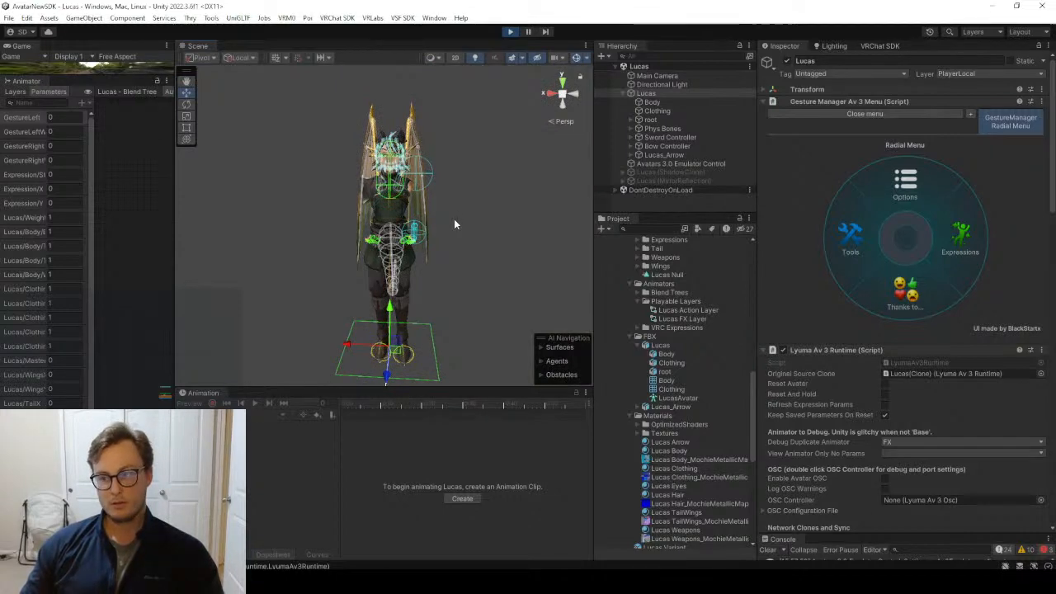
pyautogui.click(511, 31)
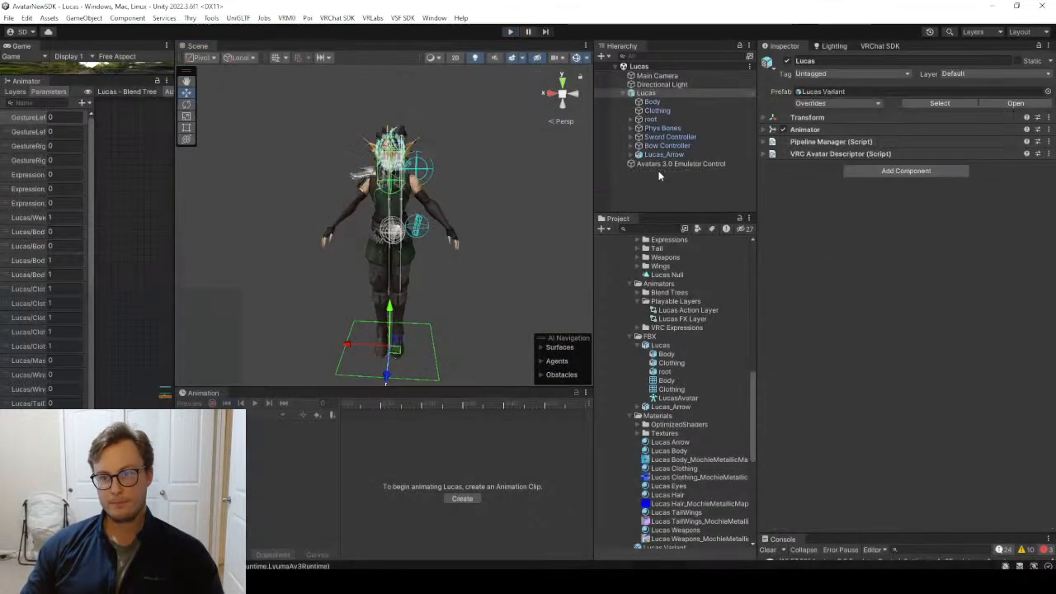
# Untick the active checkbox on Avatars 3.0 Emulator Control to deactivate it.
pyautogui.click(665, 164)
pyautogui.click(788, 61)
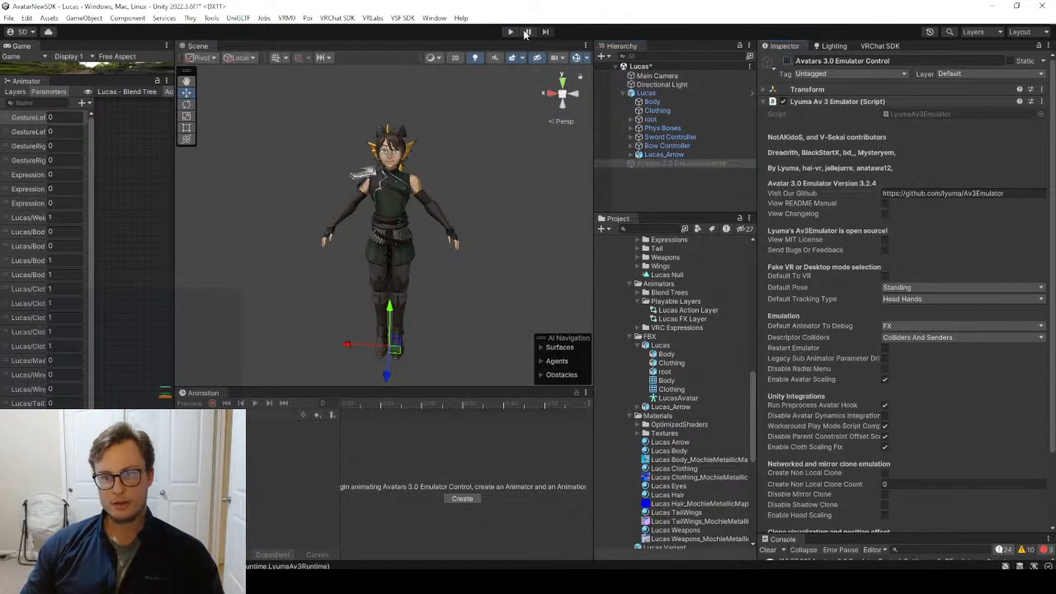
pyautogui.click(328, 18)
pyautogui.click(283, 333)
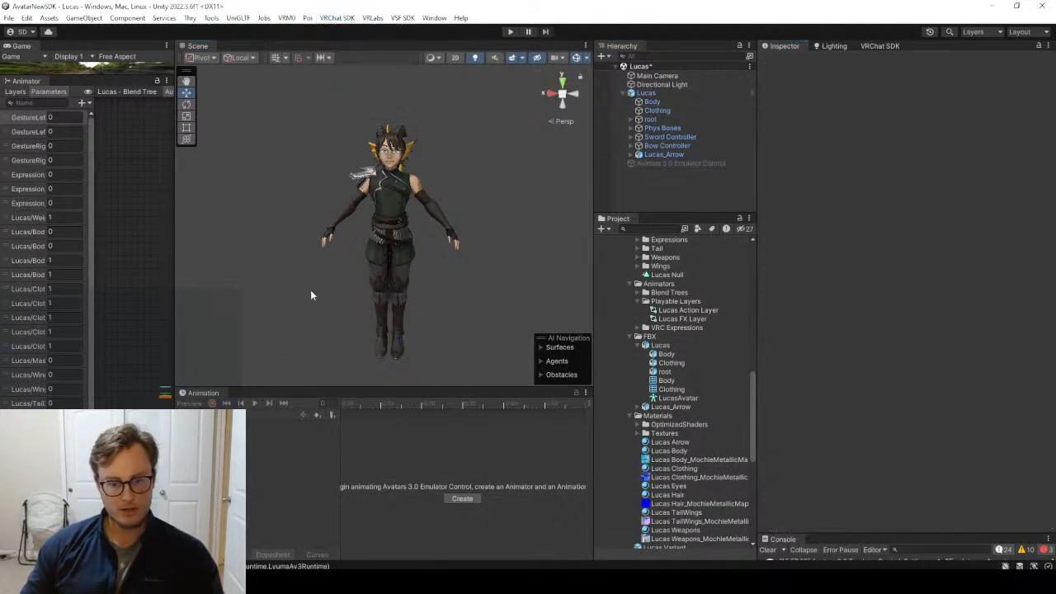
# Open AvatarNewSDK's packages, update Avatars 3.0 Manager (2.0.26) and VRCFury (1.643.0), and return to Unity.
pyautogui.hotkey('alt', 'Tab')
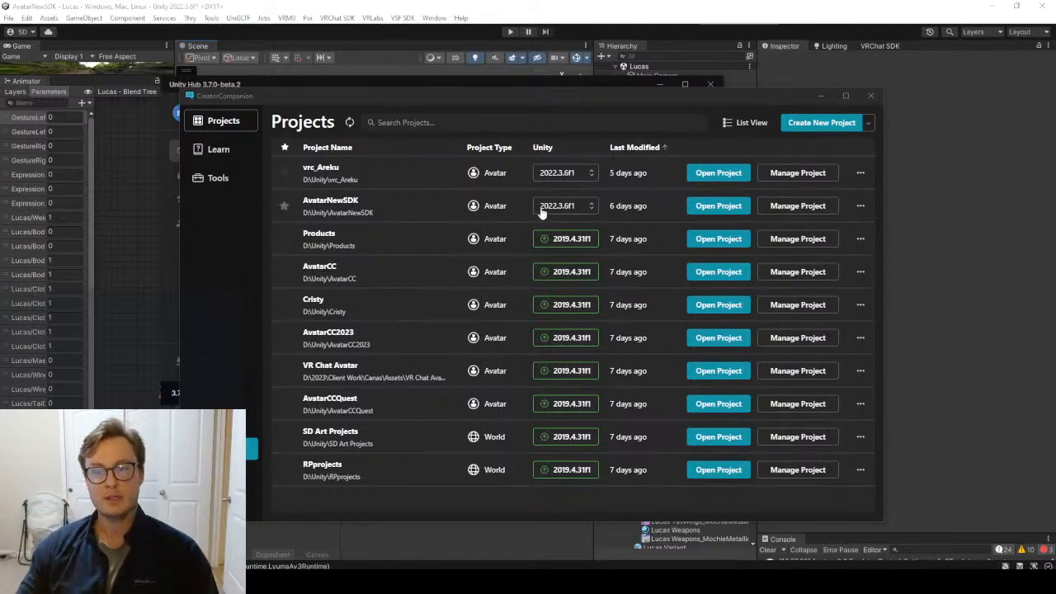
pyautogui.click(797, 173)
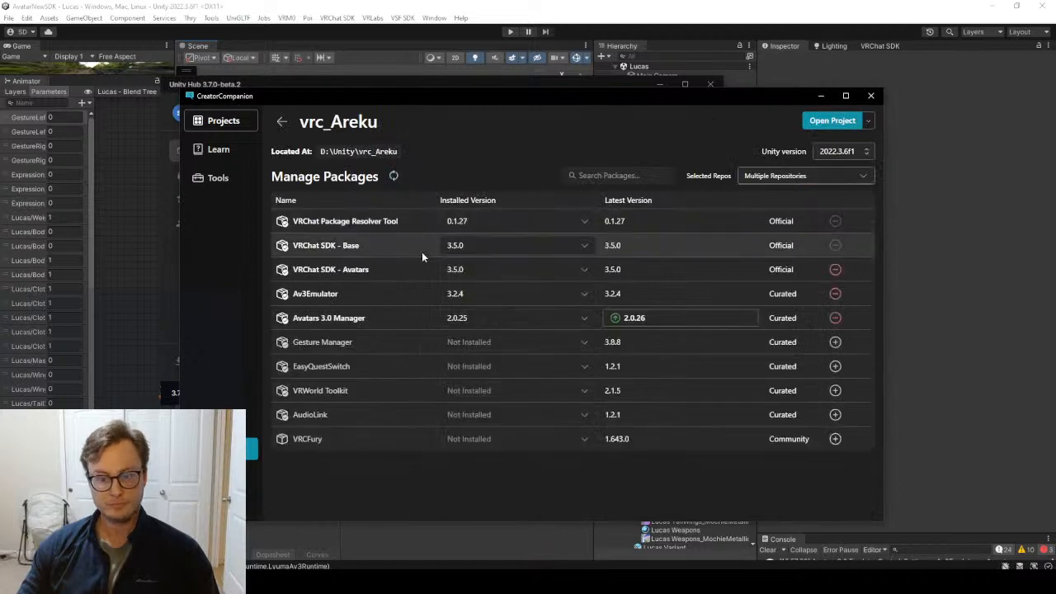
pyautogui.click(281, 121)
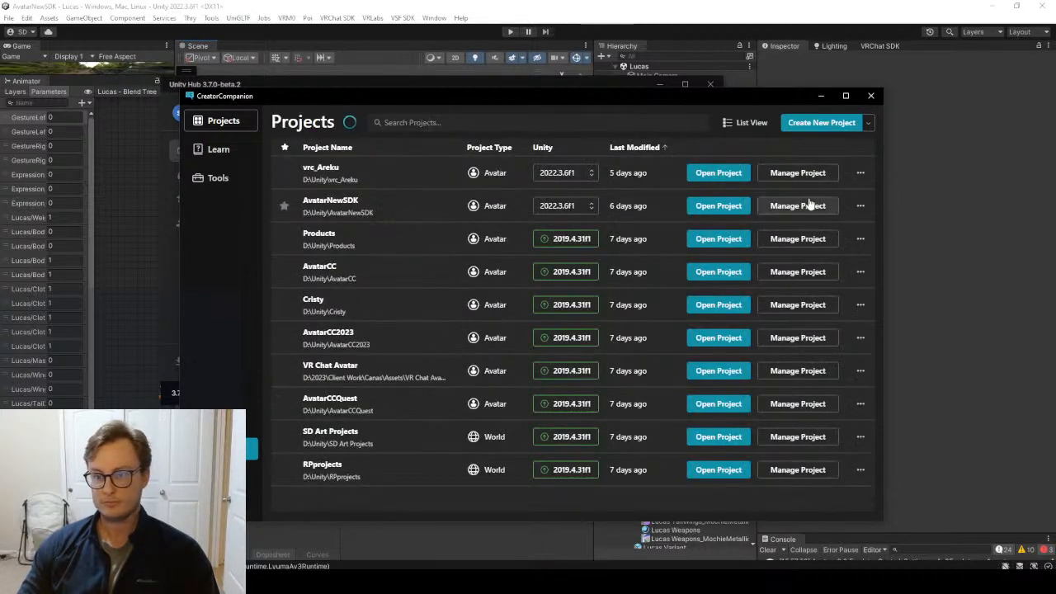
pyautogui.click(806, 205)
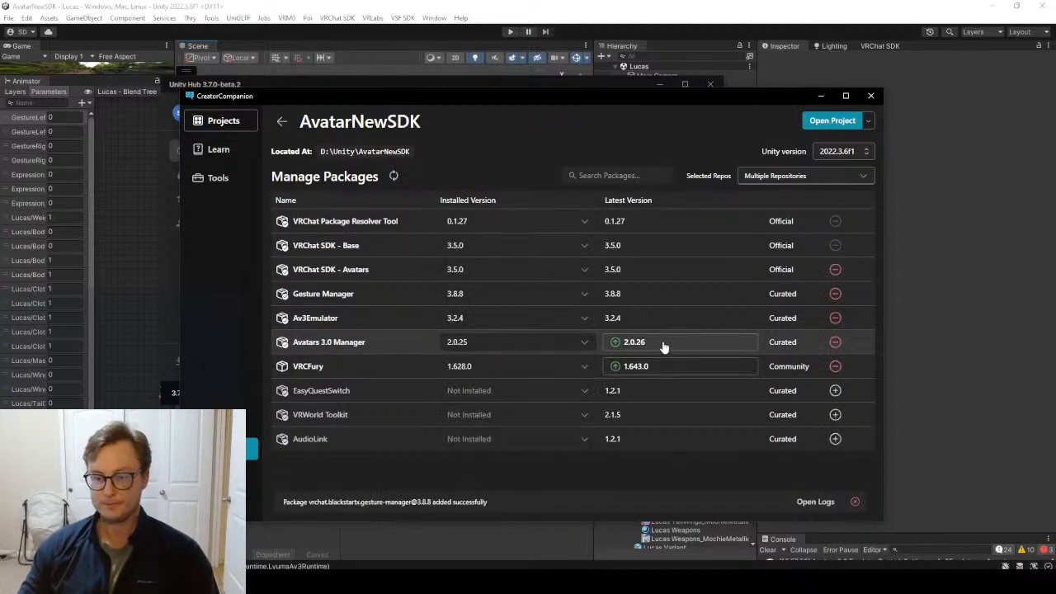
pyautogui.click(664, 344)
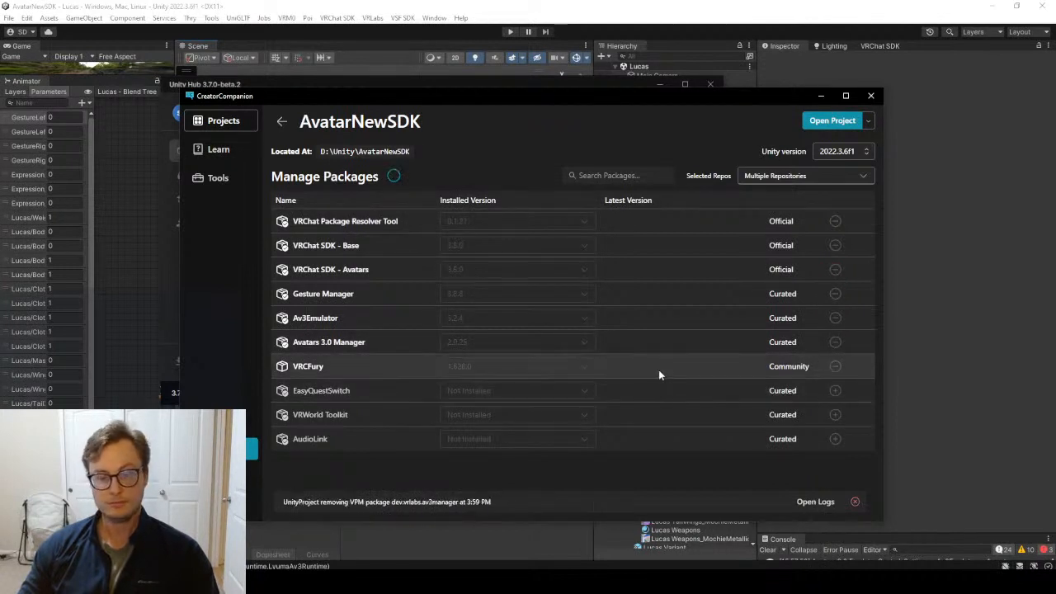
pyautogui.click(660, 370)
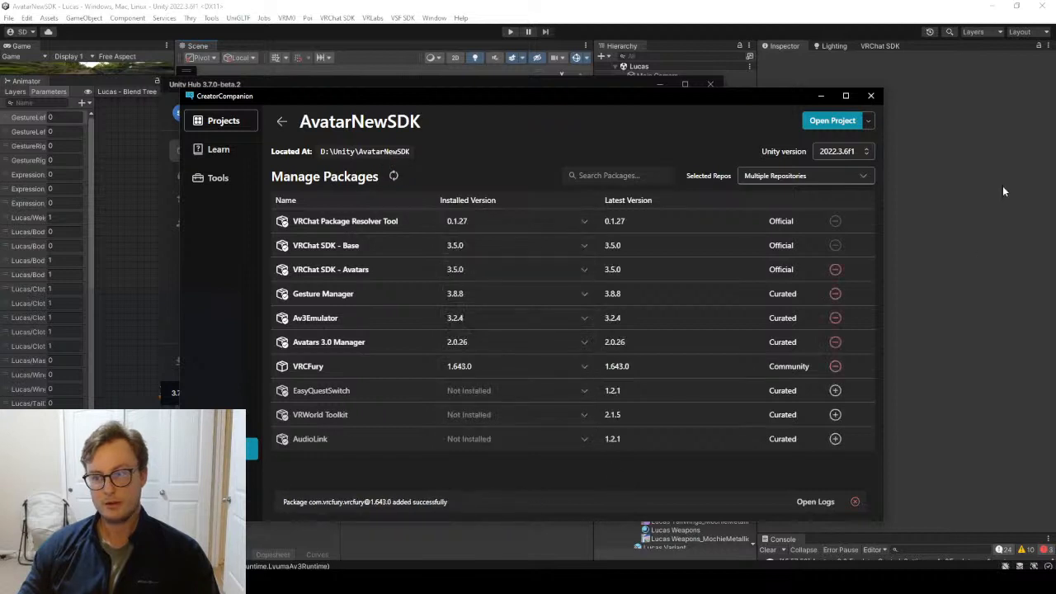
pyautogui.click(834, 243)
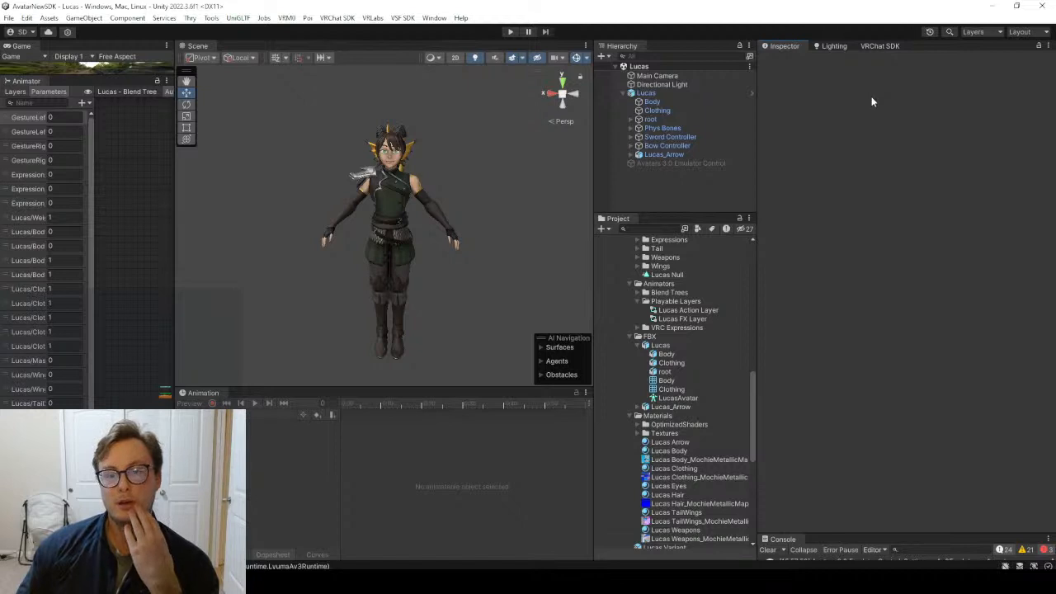
# Select the Avatars 3.0 Emulator Control and briefly run, then stop, Play mode.
pyautogui.click(661, 164)
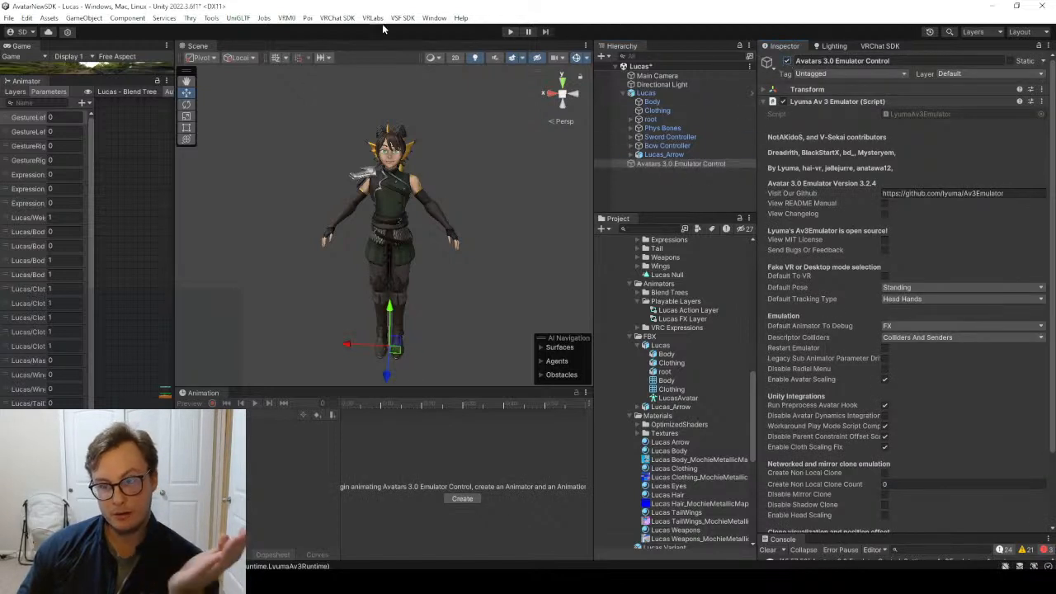
pyautogui.click(510, 32)
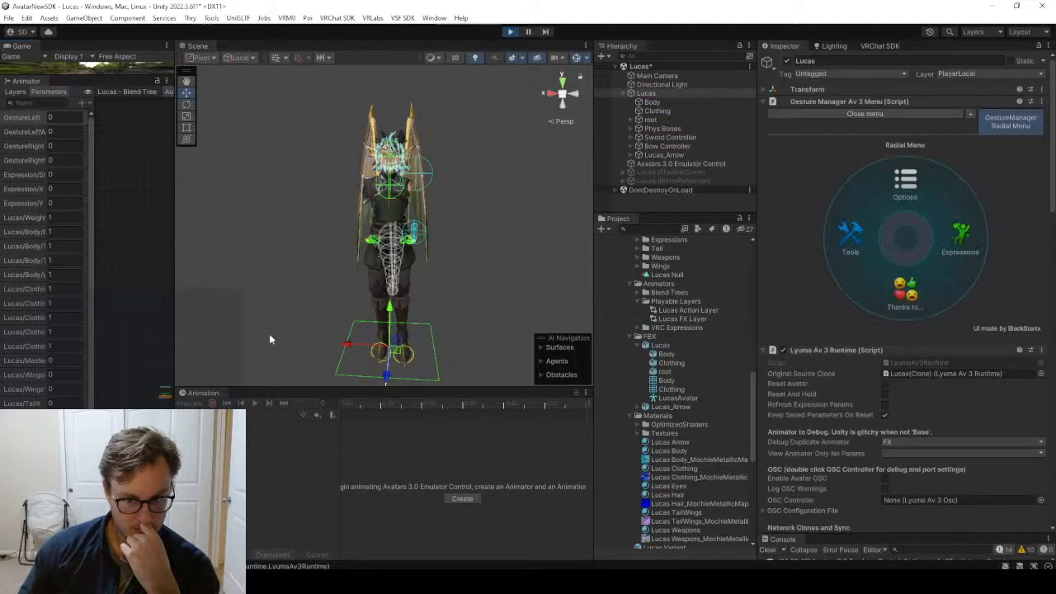
pyautogui.click(510, 32)
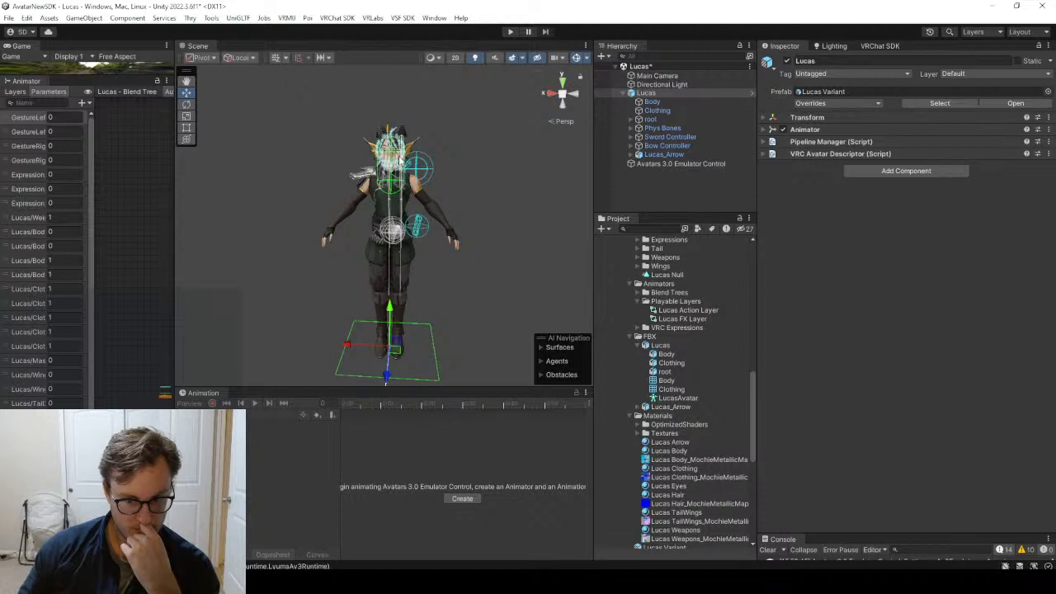
# Widen the Animator panel, select Lucas, collapse the FBX folder, and enter Play mode again.
pyautogui.moveTo(175, 252); pyautogui.dragTo(236, 248)
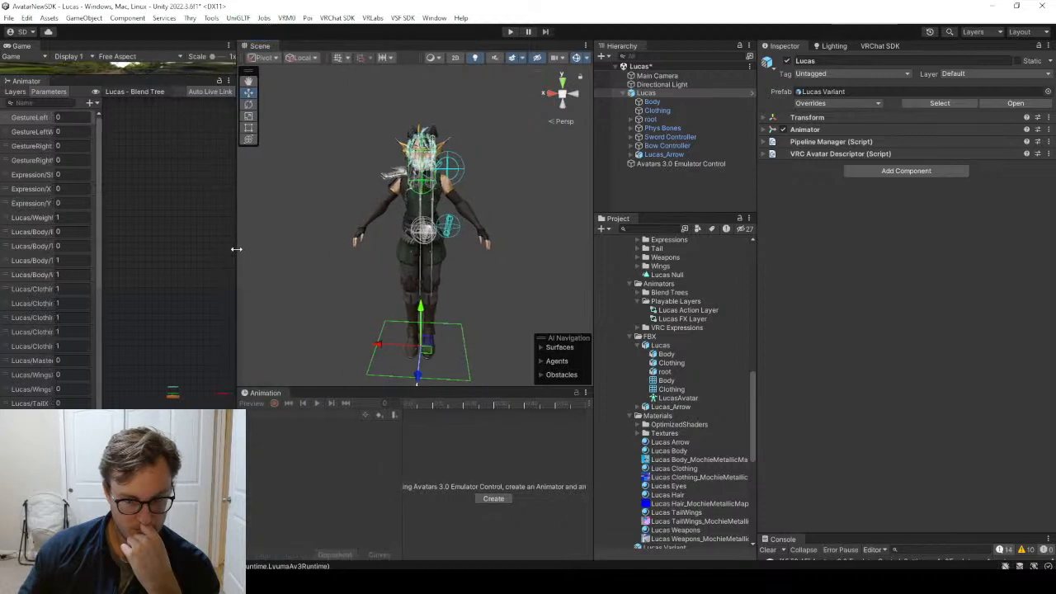
pyautogui.click(634, 164)
pyautogui.click(673, 93)
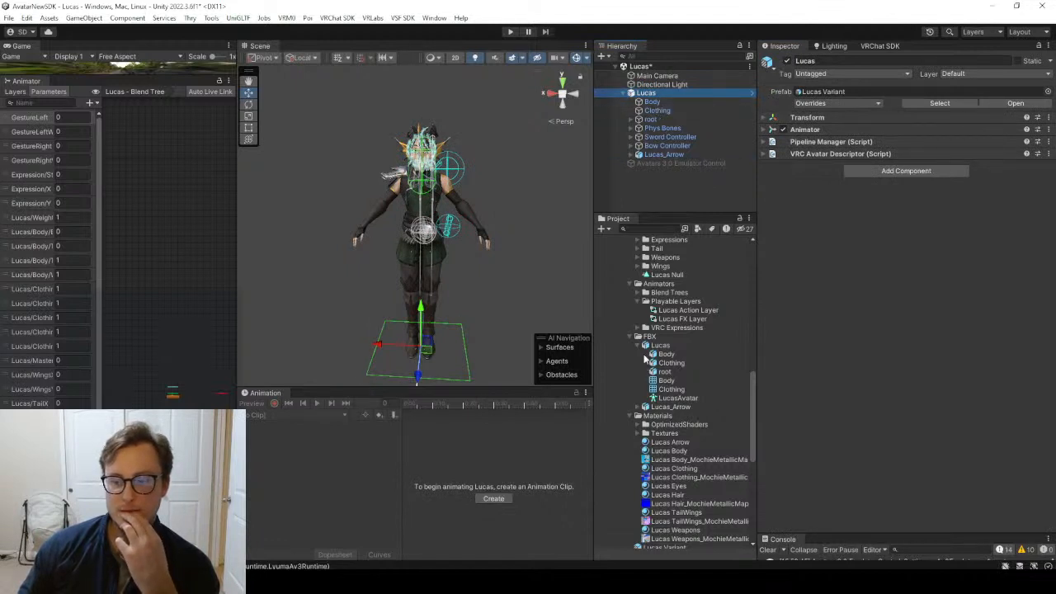
pyautogui.scroll(2, 642, 321)
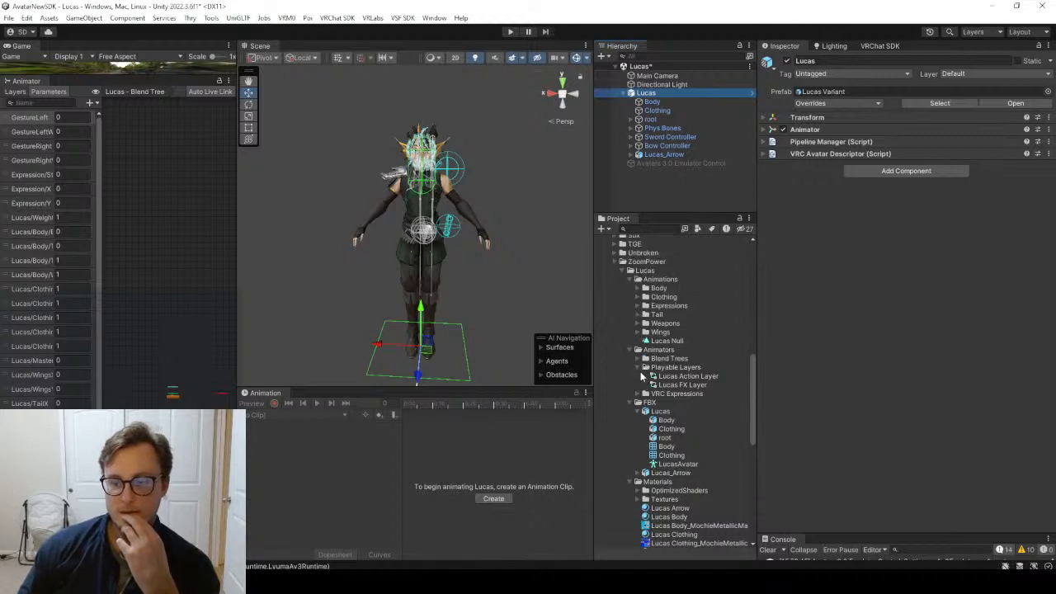
pyautogui.click(637, 402)
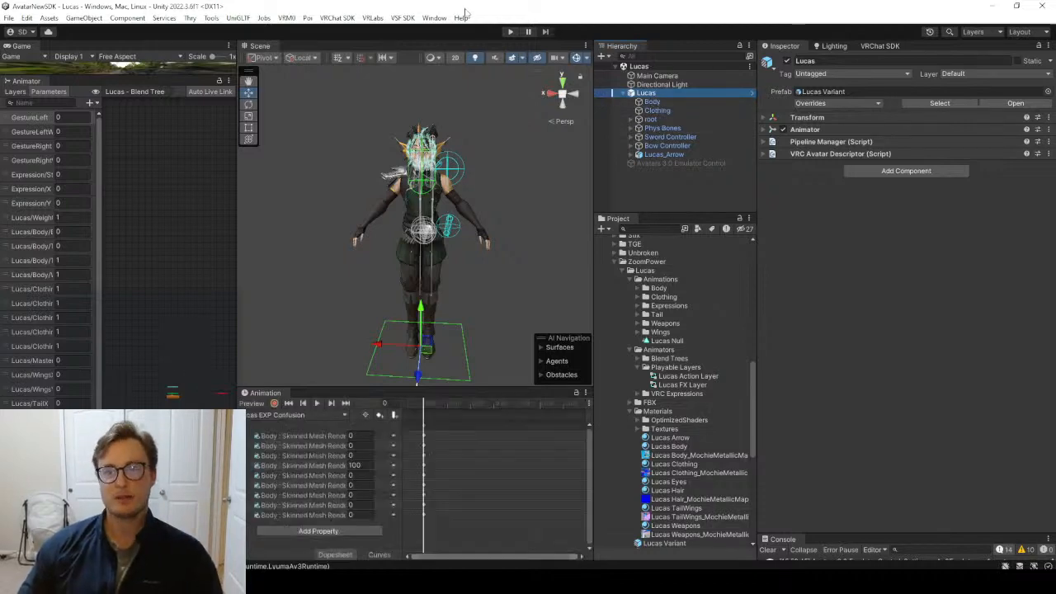
pyautogui.click(508, 32)
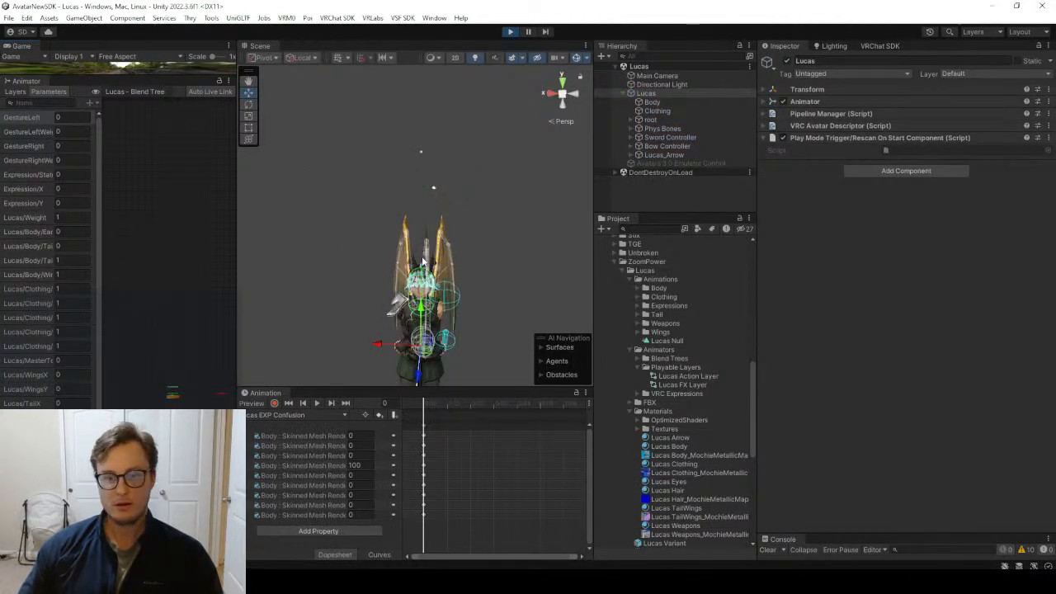
# Fly the Scene camera close to the avatar's waist and hand colliders, then switch to Blender.
pyautogui.press('w')
pyautogui.moveTo(422, 261); pyautogui.dragTo(387, 283, button='right')
pyautogui.press('d')
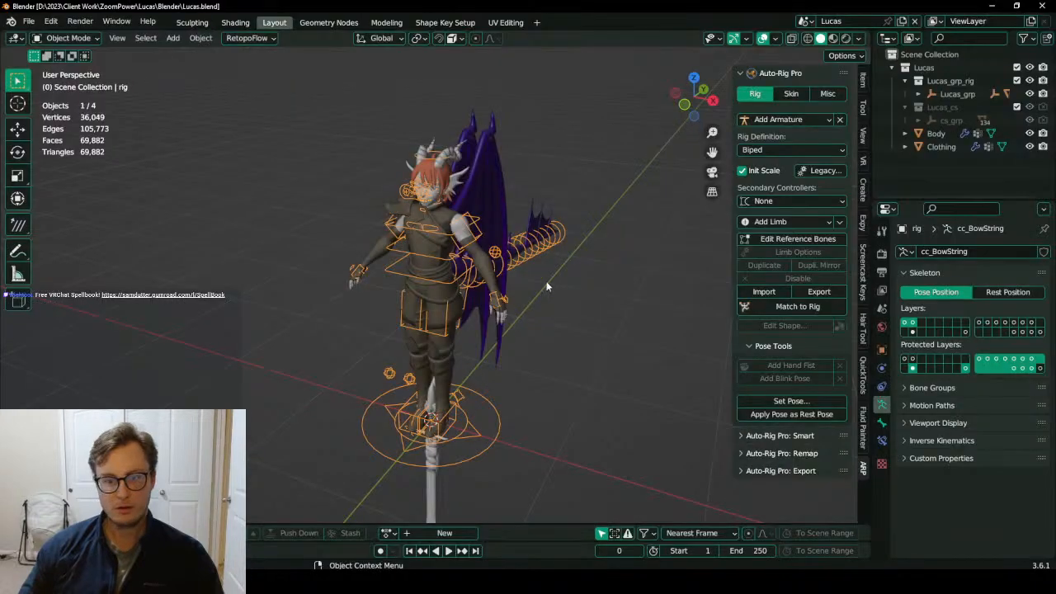
pyautogui.scroll(5, 530, 310)
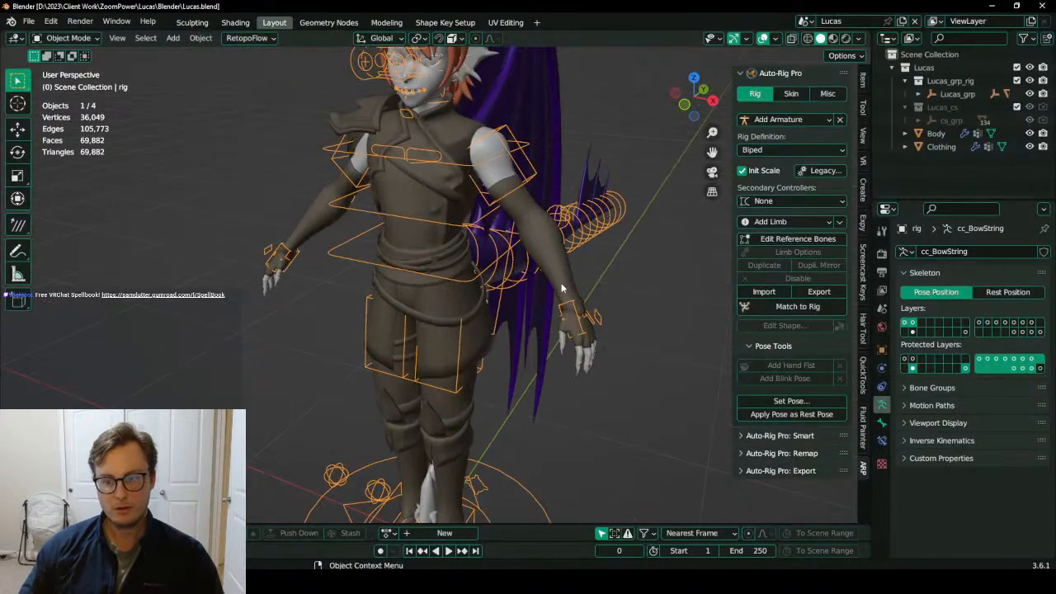
# In Pose Mode, test-move the c_hand_ik.l control, cancel the move, and return to Object Mode.
pyautogui.click(523, 303)
pyautogui.click(516, 297)
pyautogui.hotkey('ctrl', 'Tab')
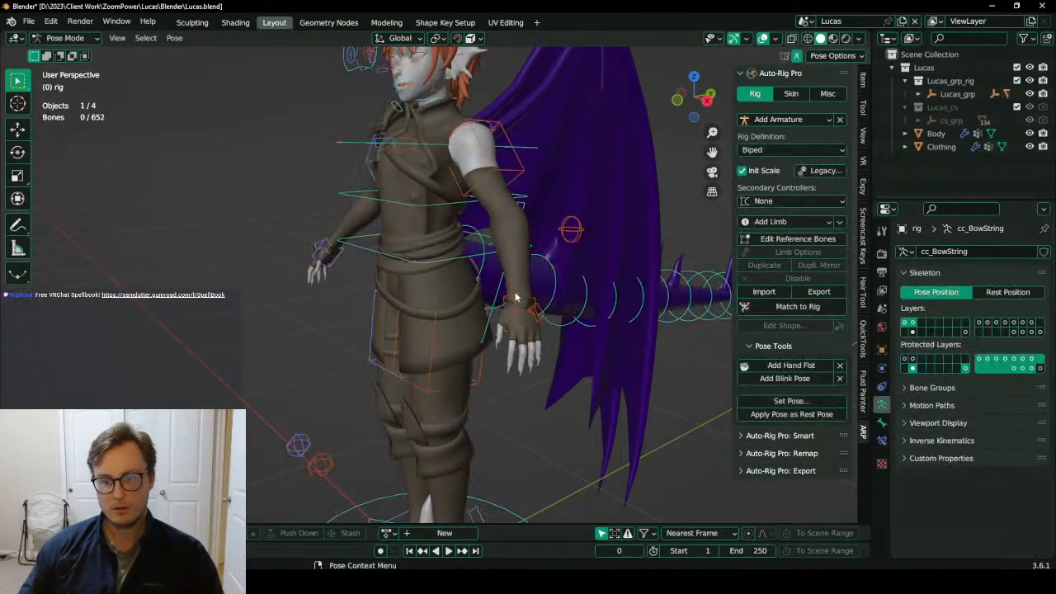
pyautogui.click(517, 298)
pyautogui.moveTo(518, 318); pyautogui.dragTo(485, 346, button='middle')
pyautogui.press('g')
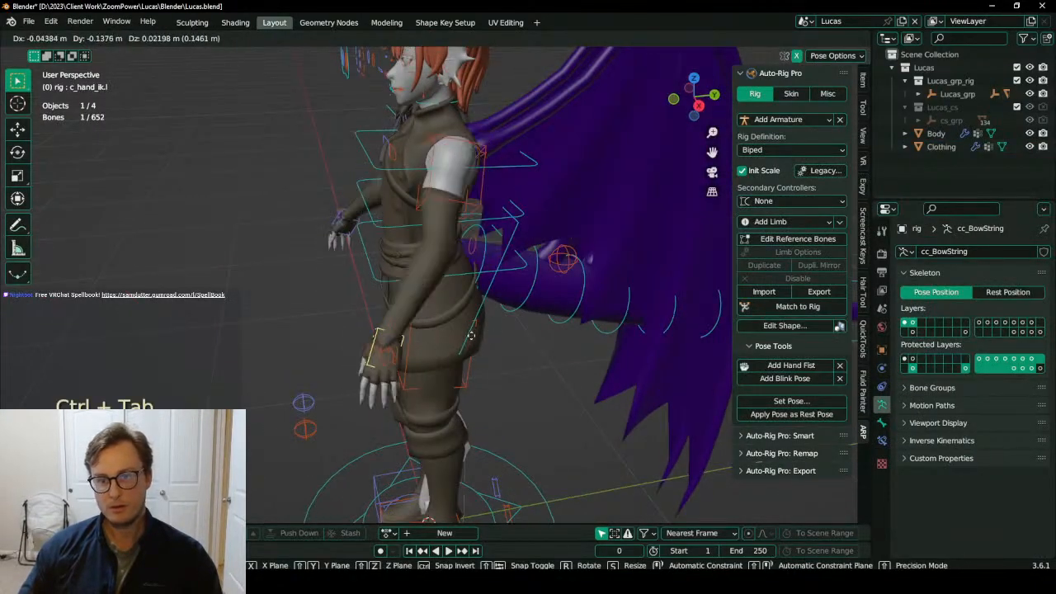
pyautogui.rightClick(462, 336)
pyautogui.hotkey('ctrl', 'Tab')
# Select the Clothing mesh, collapse its vertex group list, and save Lucas.blend.
pyautogui.moveTo(444, 290); pyautogui.dragTo(485, 299, button='middle')
pyautogui.scroll(-3, 485, 299)
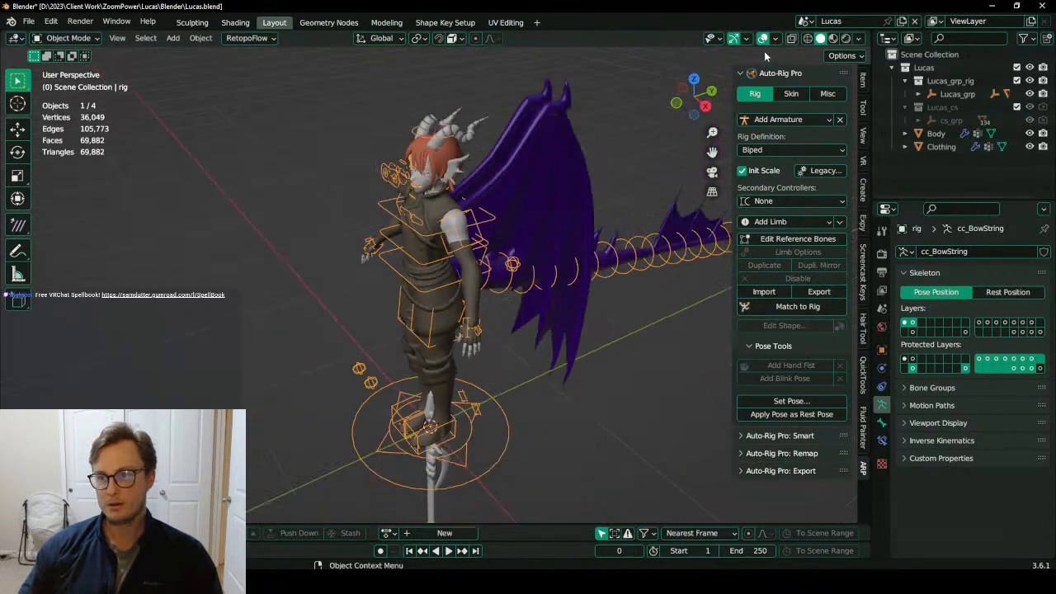
pyautogui.moveTo(505, 221); pyautogui.dragTo(450, 238, button='middle')
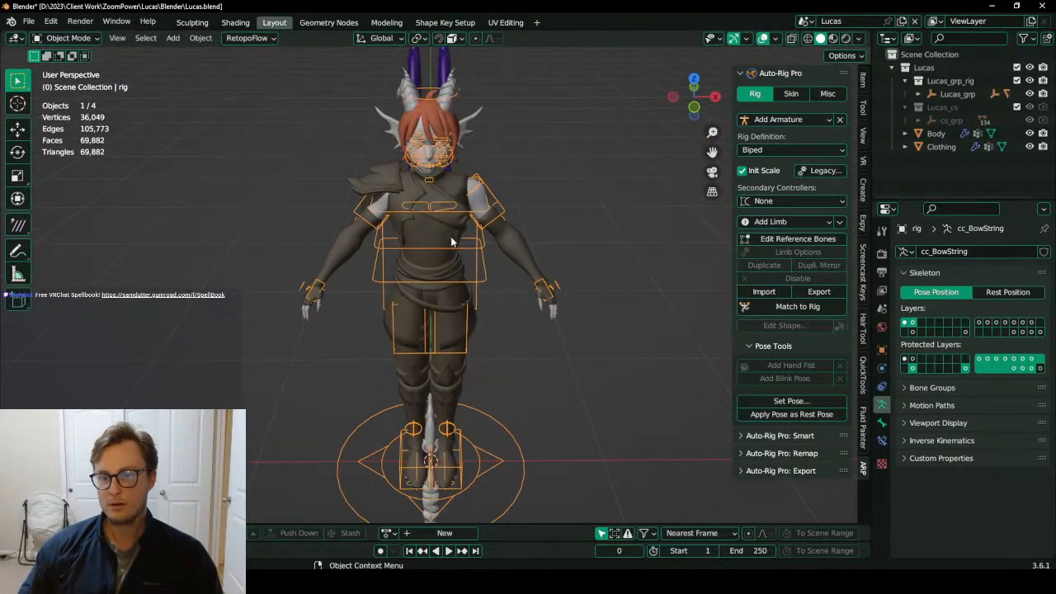
pyautogui.click(452, 239)
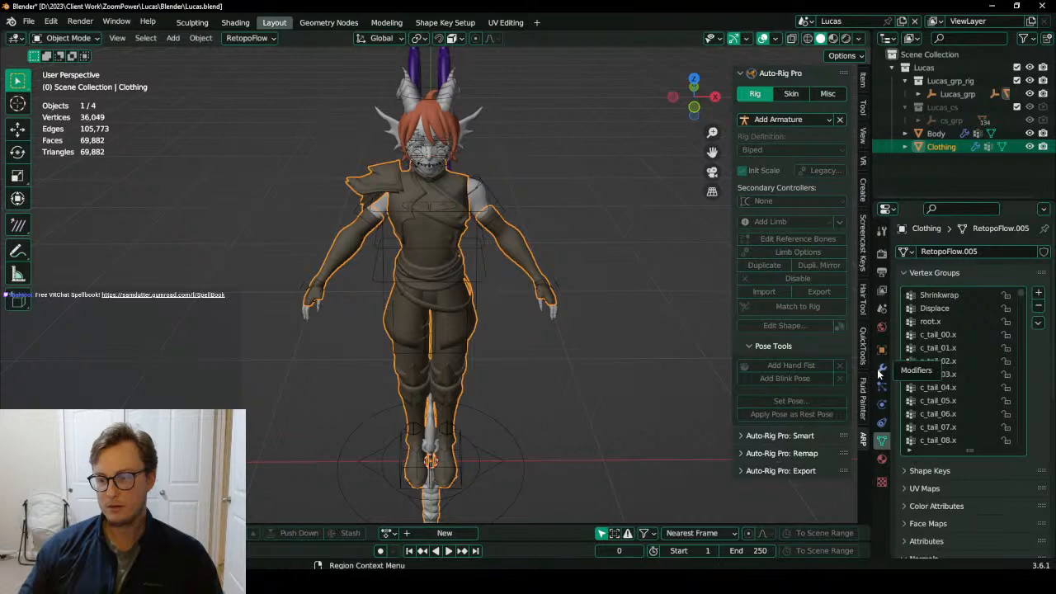
pyautogui.click(911, 272)
pyautogui.moveTo(437, 297); pyautogui.dragTo(563, 278, button='middle')
pyautogui.hotkey('ctrl', 's')
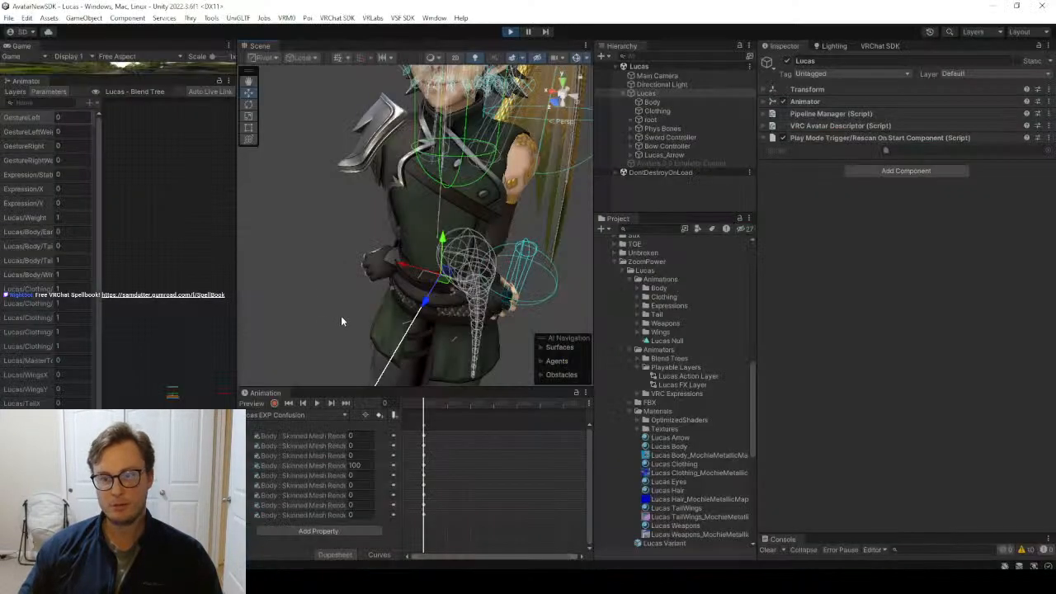
# Orbit the Scene view to check the avatar's colliders from several sides, then exit Play mode.
pyautogui.keyDown('alt'); pyautogui.moveTo(445, 211); pyautogui.dragTo(460, 238); pyautogui.keyUp('alt')
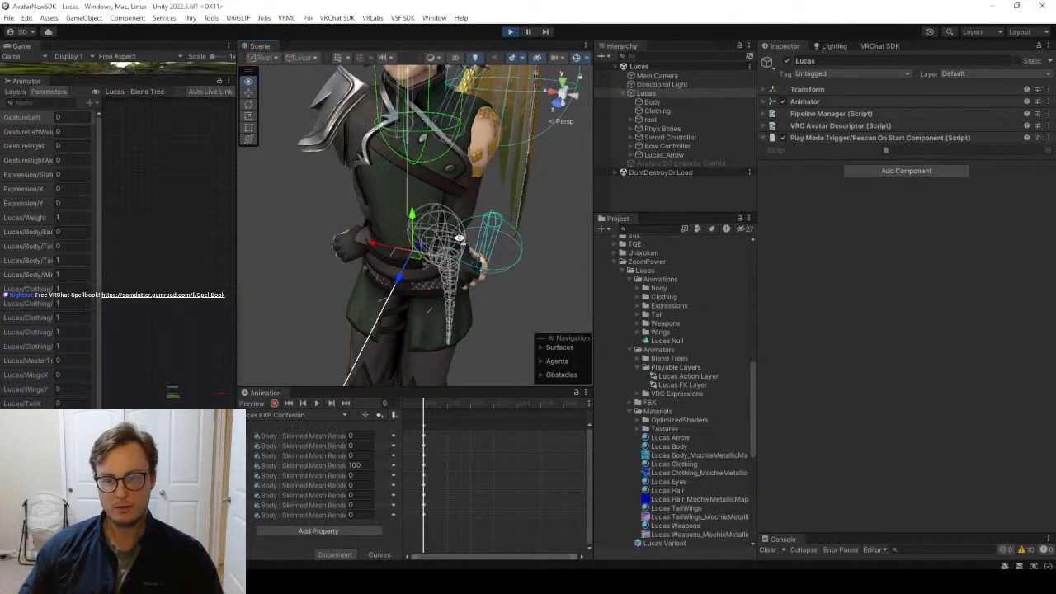
pyautogui.moveTo(459, 239); pyautogui.dragTo(528, 187, button='right')
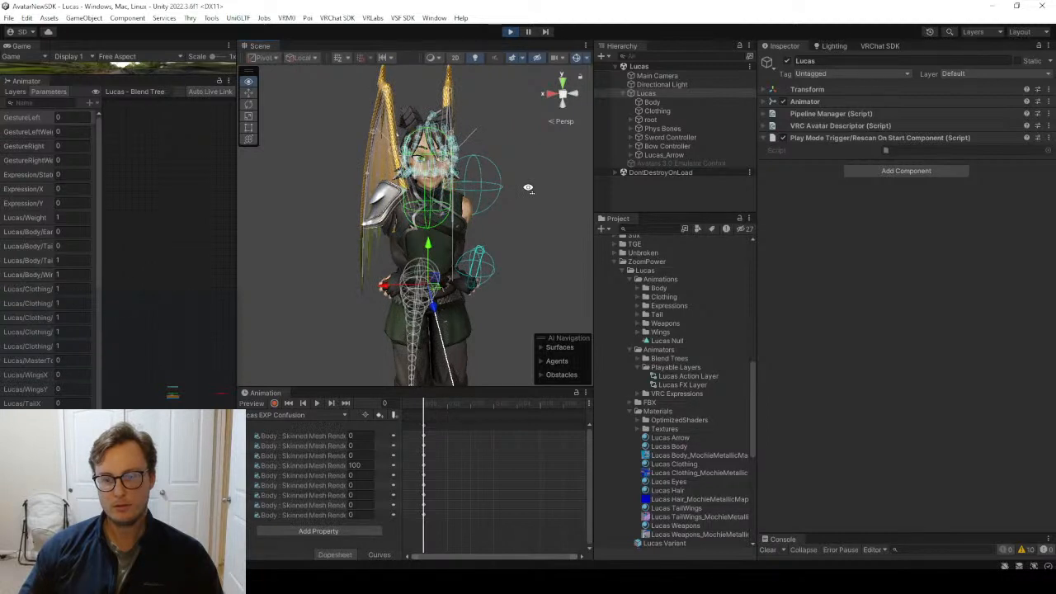
pyautogui.keyDown('alt'); pyautogui.moveTo(525, 196); pyautogui.dragTo(631, 189); pyautogui.keyUp('alt')
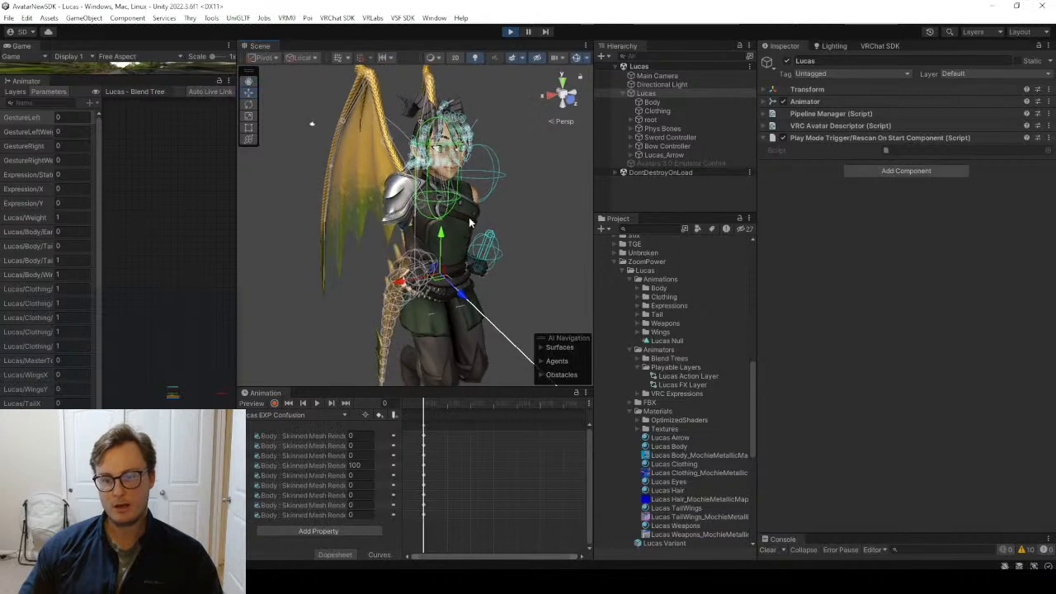
pyautogui.click(510, 32)
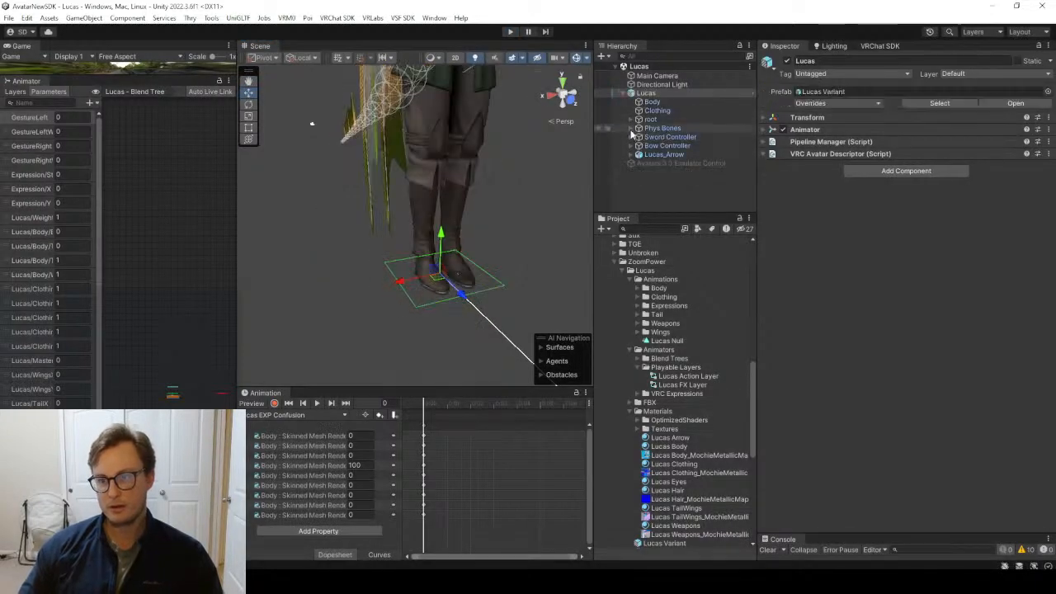
pyautogui.click(638, 120)
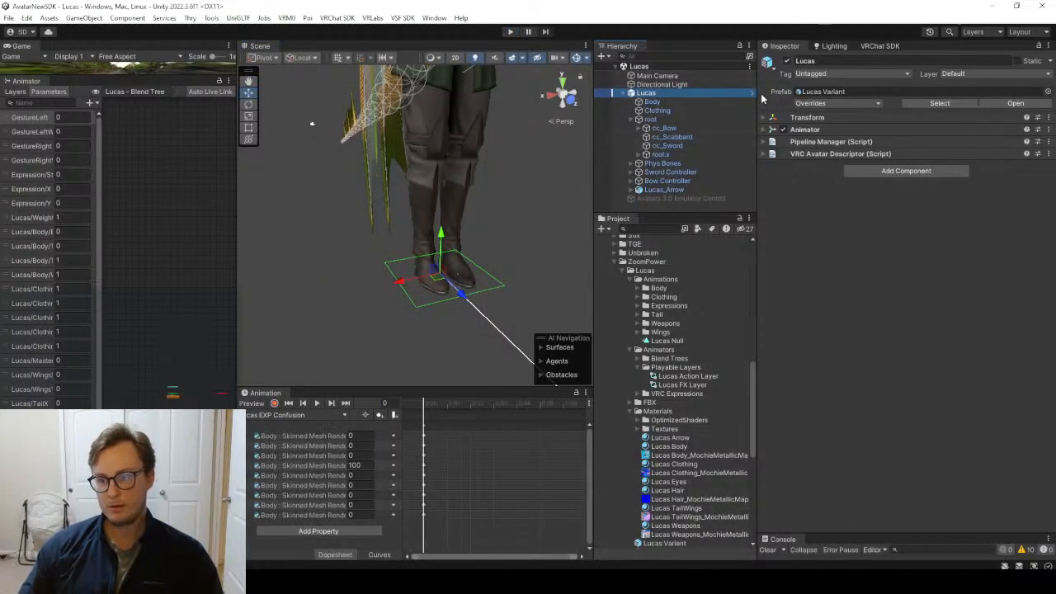
pyautogui.moveTo(295, 69); pyautogui.dragTo(266, 155, button='middle')
pyautogui.scroll(4, 367, 205)
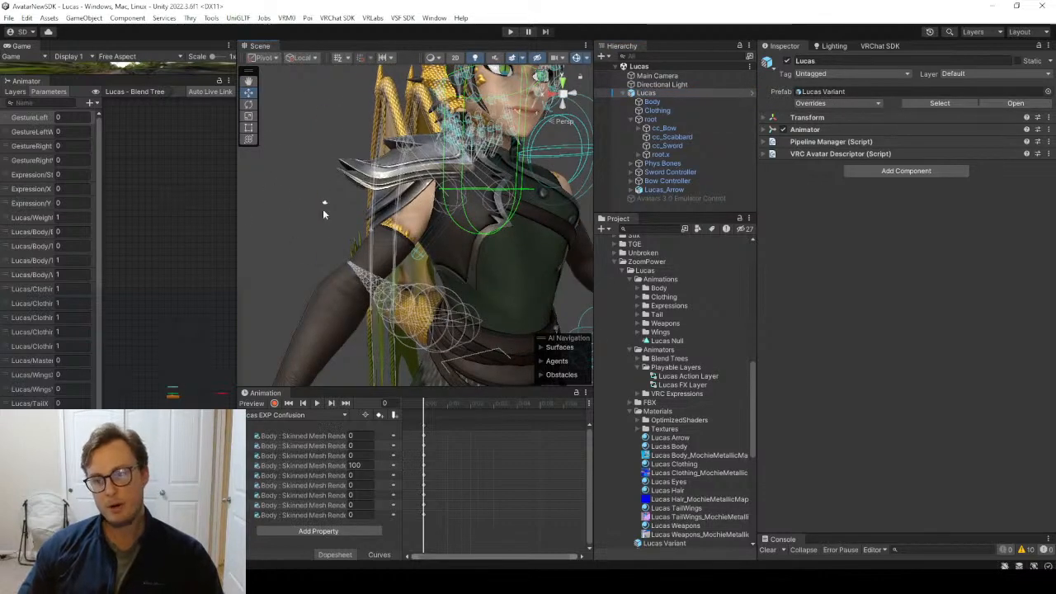
pyautogui.scroll(-6, 533, 261)
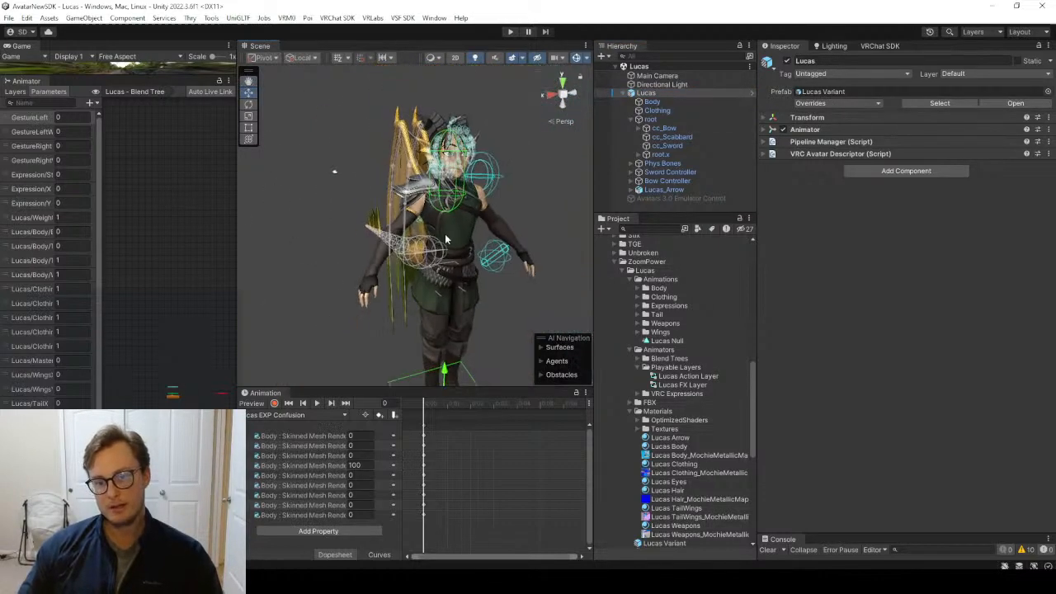
pyautogui.click(630, 120)
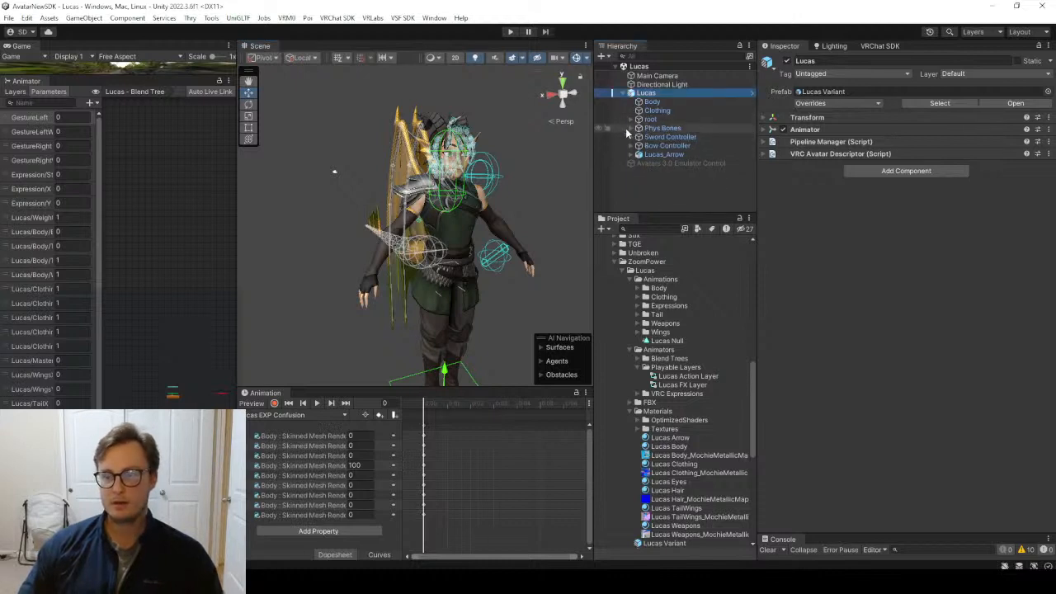
pyautogui.click(631, 121)
pyautogui.click(630, 121)
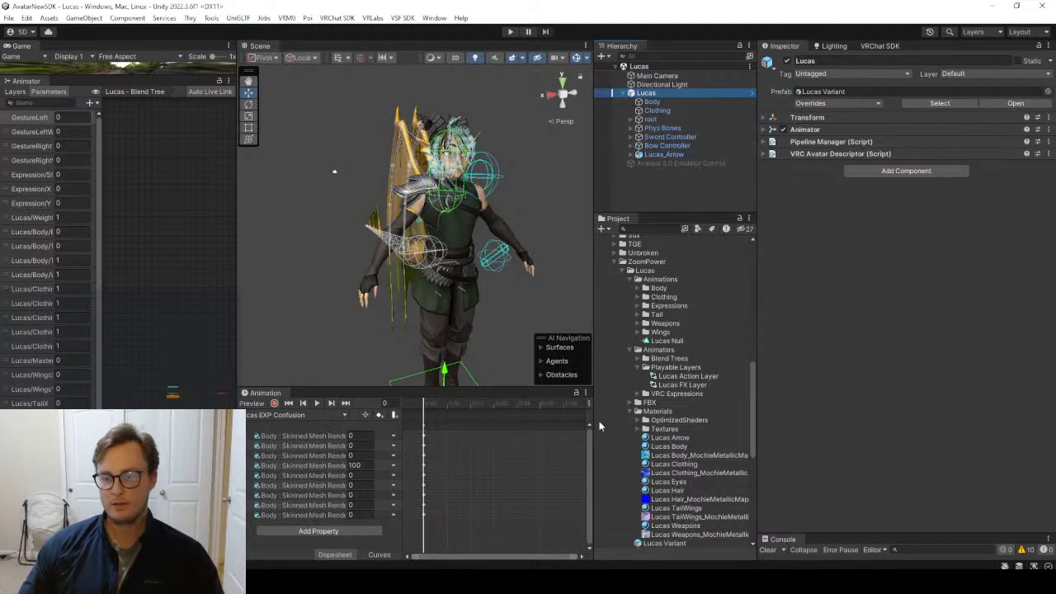
pyautogui.scroll(-3, 684, 449)
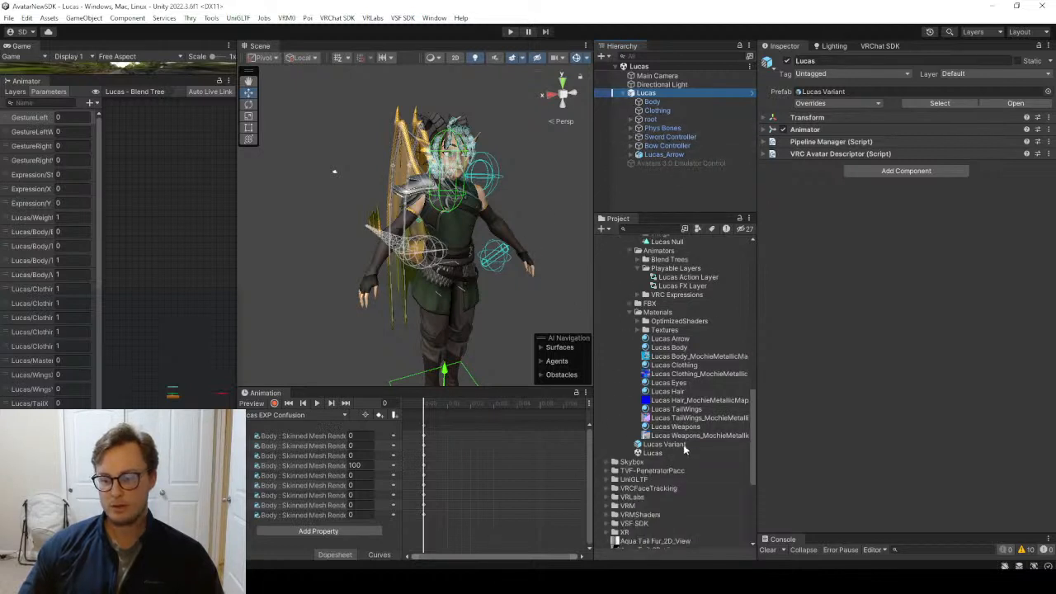
# Open the Lucas FBX import settings and its humanoid avatar configuration.
pyautogui.scroll(2, 652, 324)
pyautogui.click(637, 336)
pyautogui.click(638, 345)
pyautogui.click(660, 344)
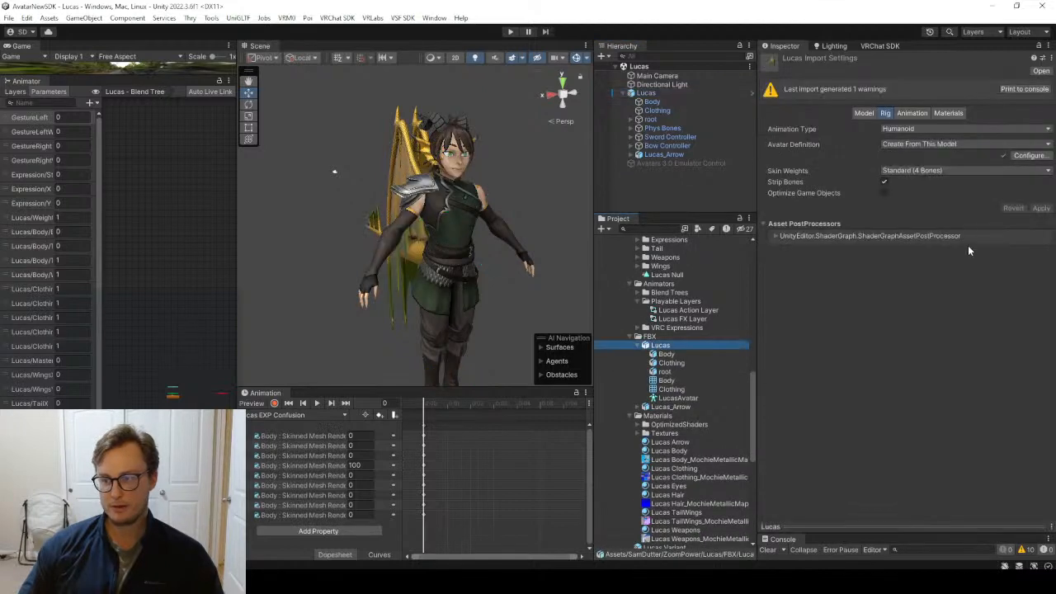
pyautogui.click(1026, 156)
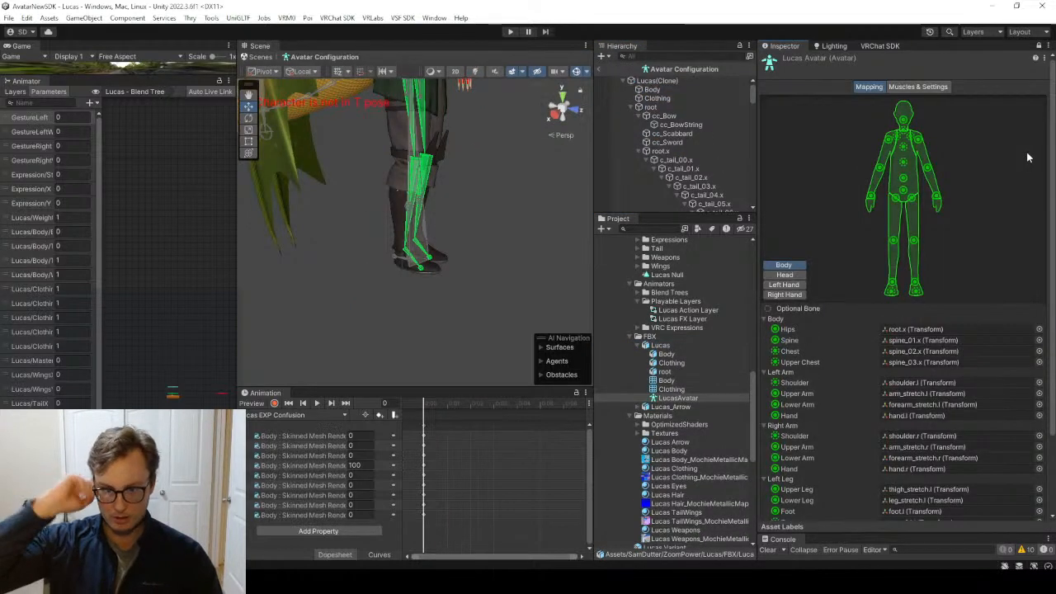
pyautogui.scroll(2, 465, 159)
pyautogui.scroll(-7, 465, 161)
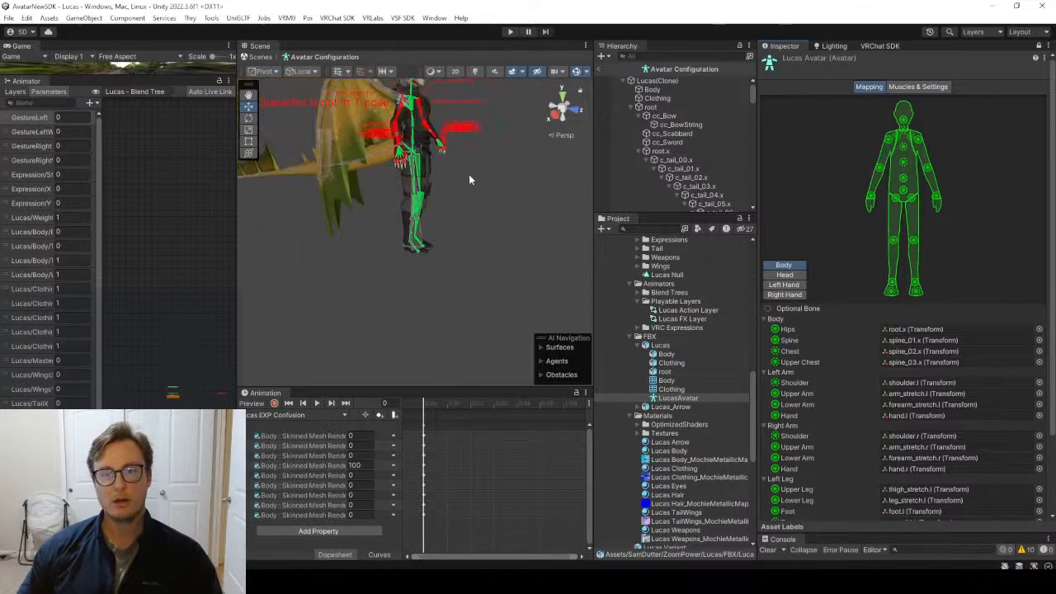
pyautogui.moveTo(468, 175); pyautogui.dragTo(463, 254, button='middle')
pyautogui.scroll(-3, 907, 394)
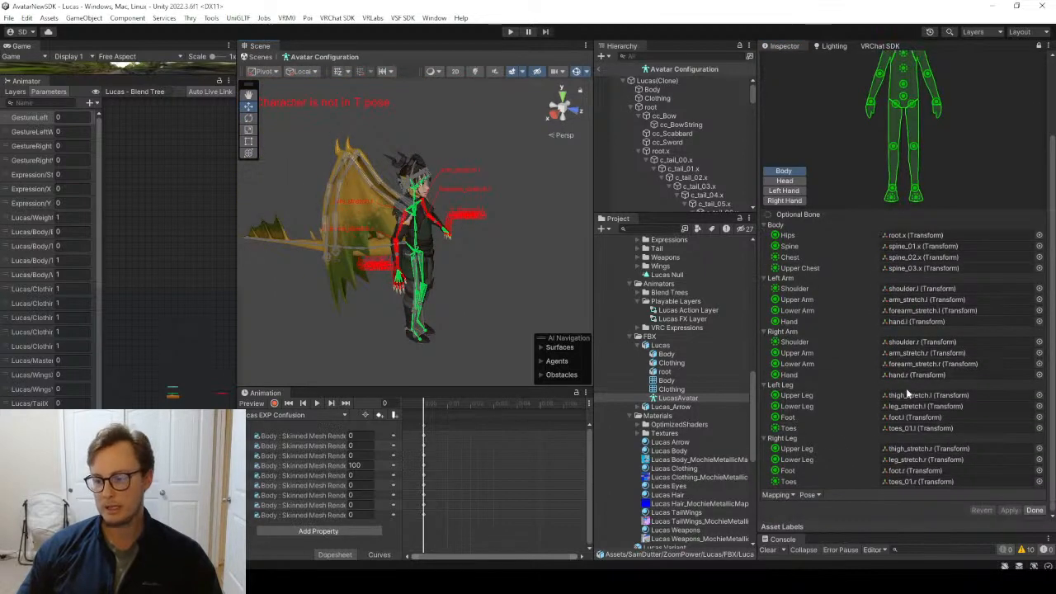
# Reset the pose, sample the bind pose, enforce a T-pose, then finish and apply the import settings.
pyautogui.click(820, 495)
pyautogui.click(826, 507)
pyautogui.click(818, 496)
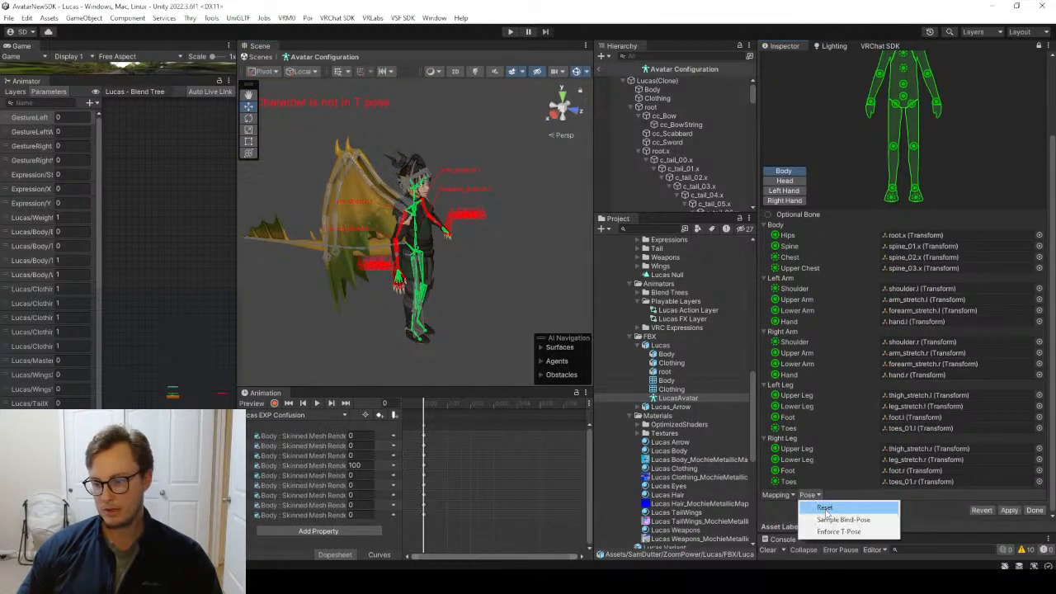
pyautogui.click(825, 519)
pyautogui.click(811, 495)
pyautogui.click(830, 533)
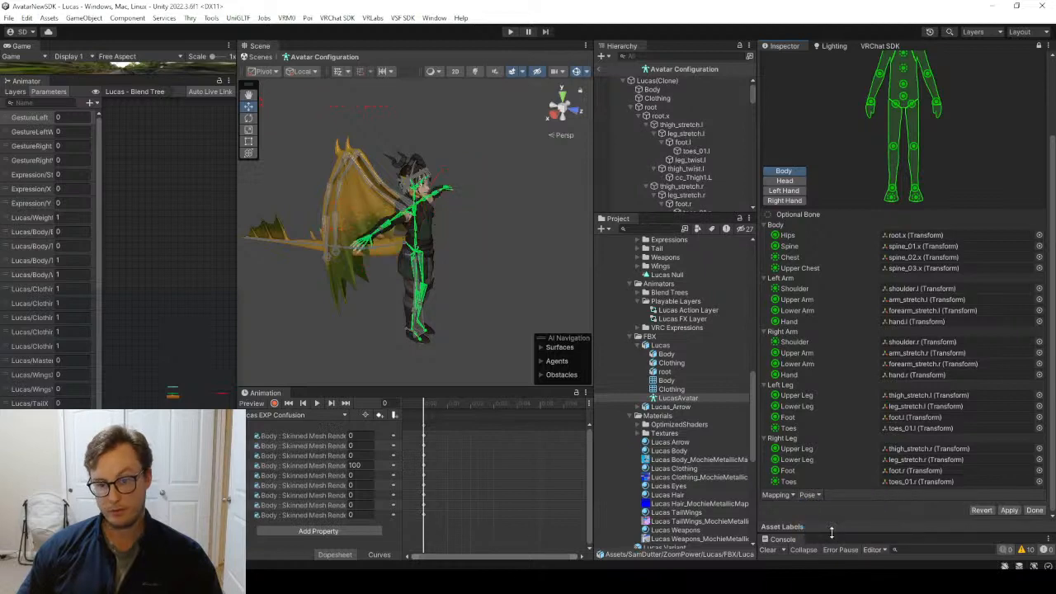
pyautogui.click(1035, 511)
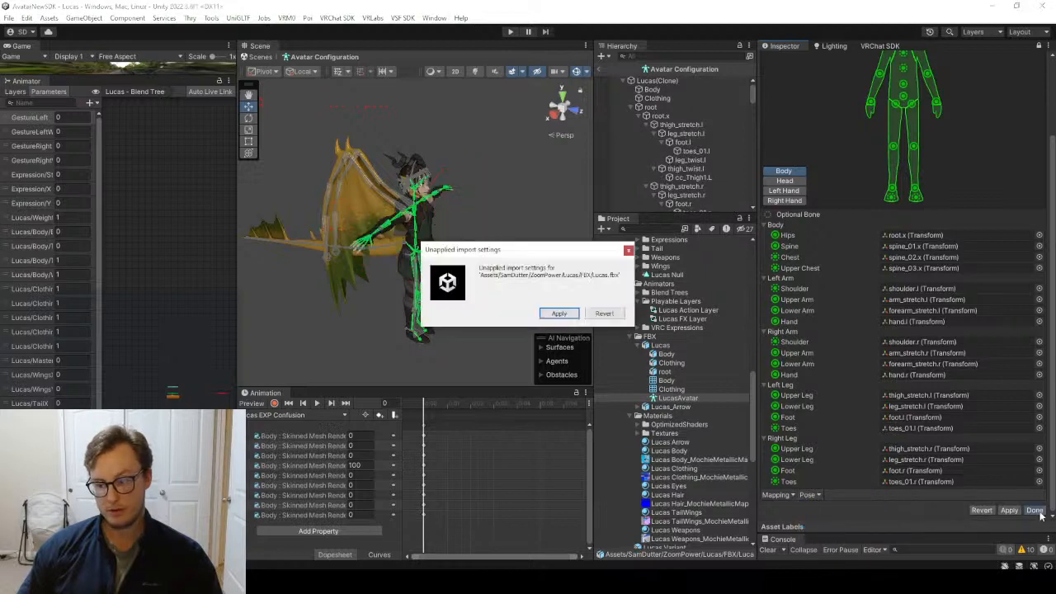
pyautogui.click(559, 313)
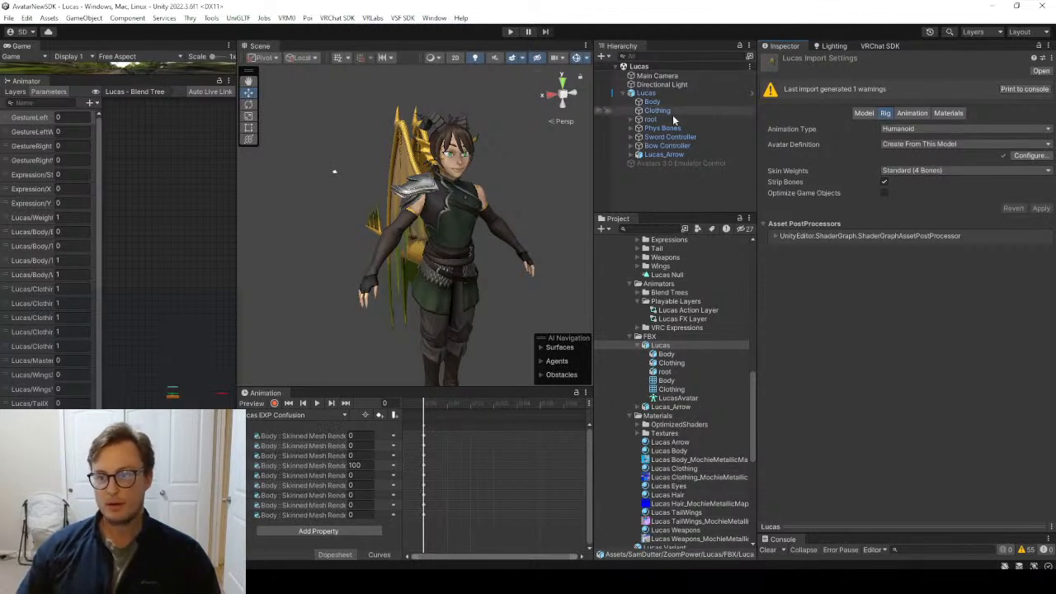
# Revert Lucas's Animator Controller override to None and start Play mode.
pyautogui.click(707, 162)
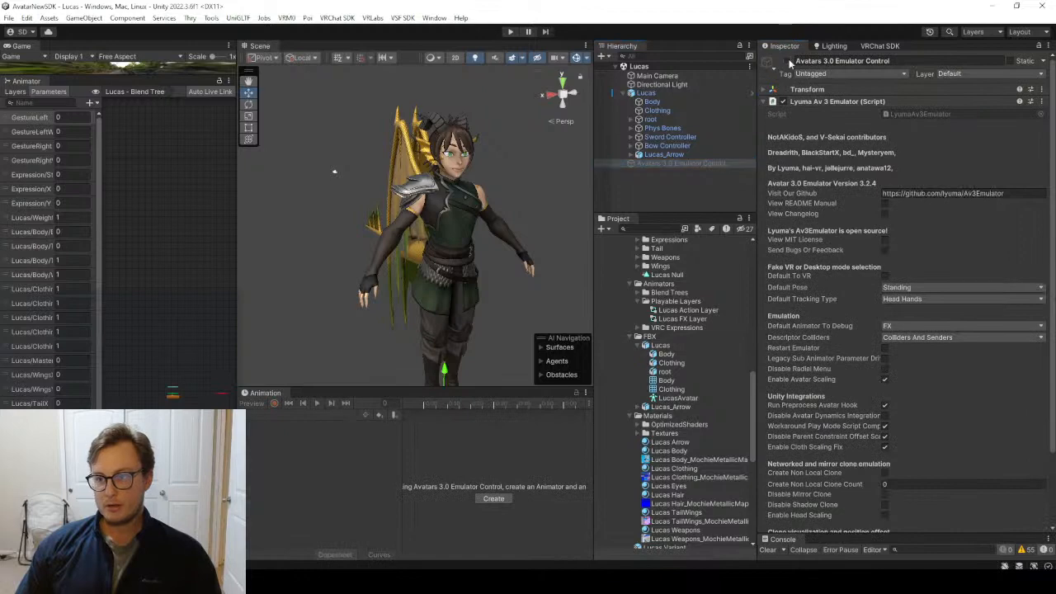
pyautogui.click(671, 94)
pyautogui.click(821, 130)
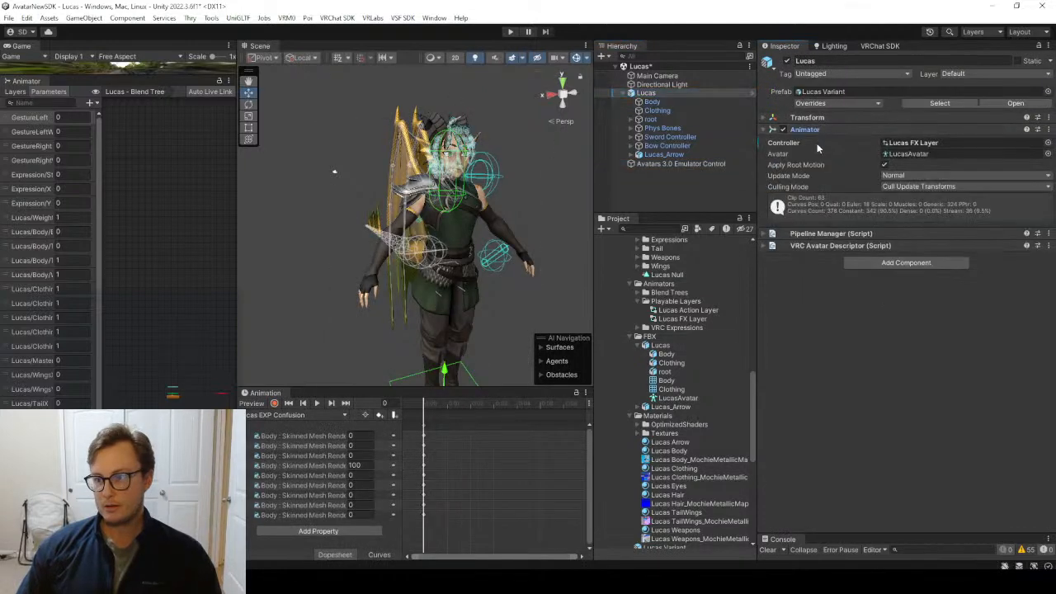
pyautogui.rightClick(808, 141)
pyautogui.click(832, 184)
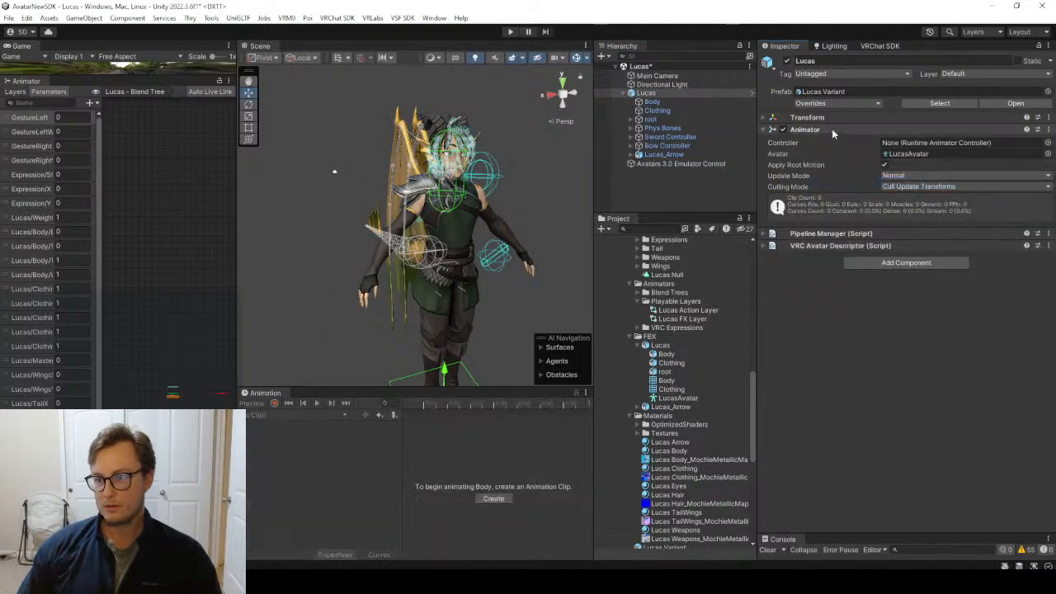
pyautogui.click(832, 129)
pyautogui.click(510, 33)
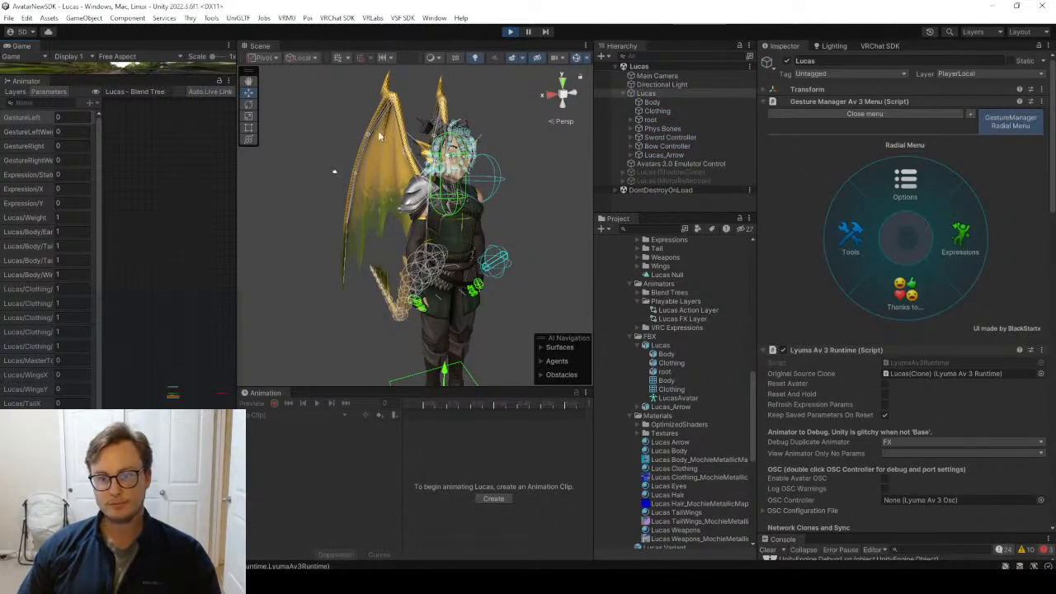
# Lower the Upright slider to tip the avatar over, restore it to 1, and inspect from several angles.
pyautogui.keyDown('alt'); pyautogui.moveTo(379, 133); pyautogui.dragTo(260, 219); pyautogui.keyUp('alt')
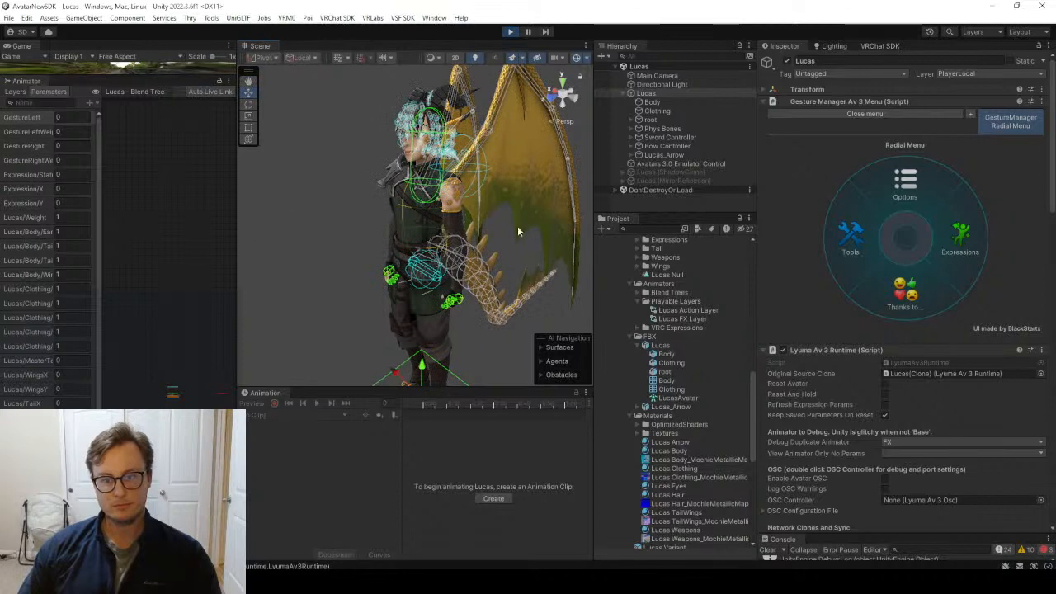
pyautogui.scroll(-8, 952, 259)
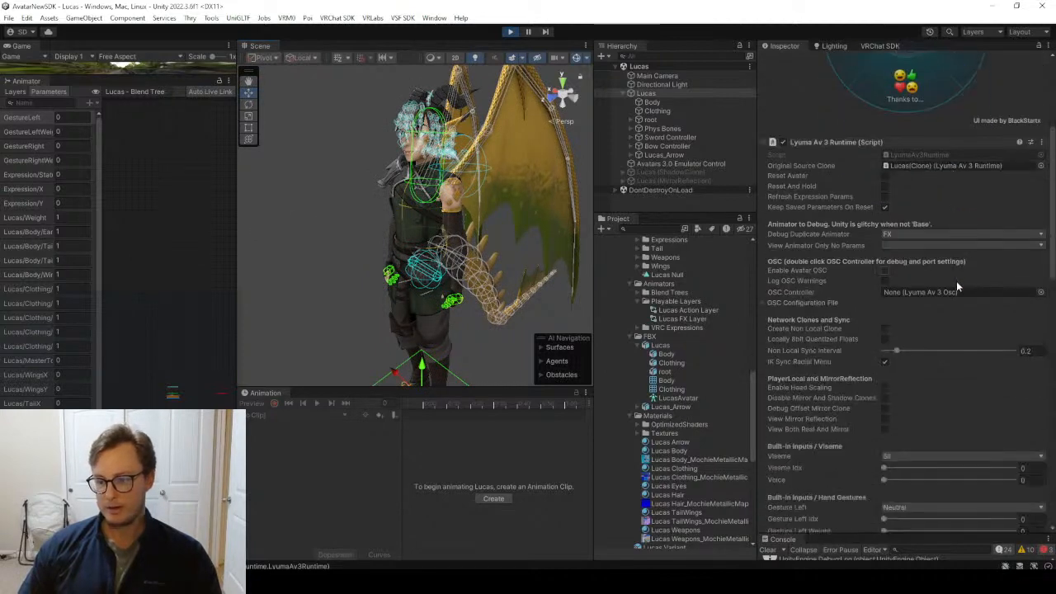
pyautogui.scroll(-4, 951, 364)
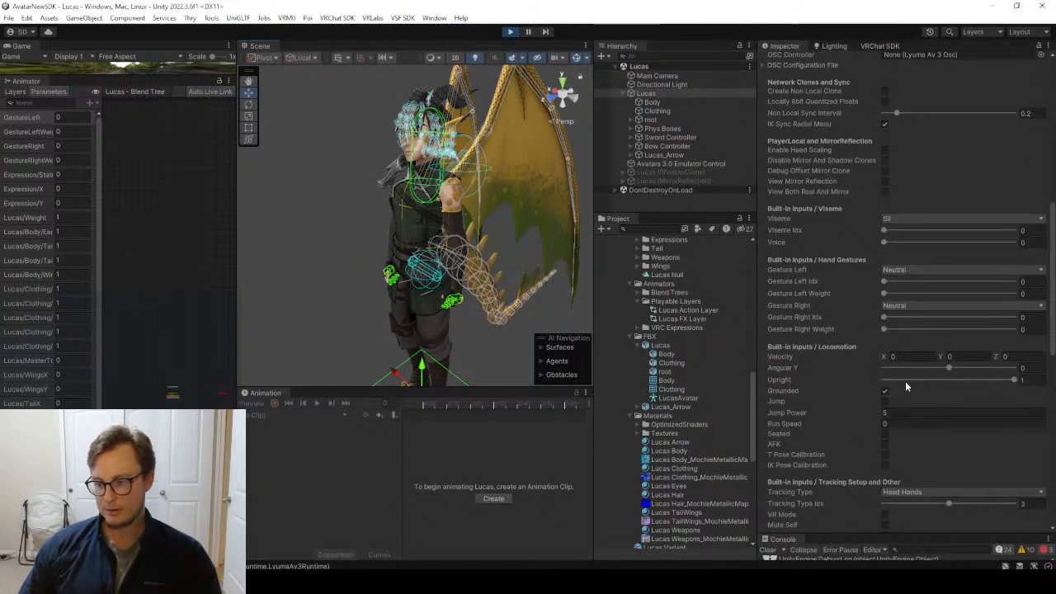
pyautogui.moveTo(905, 381); pyautogui.dragTo(891, 380)
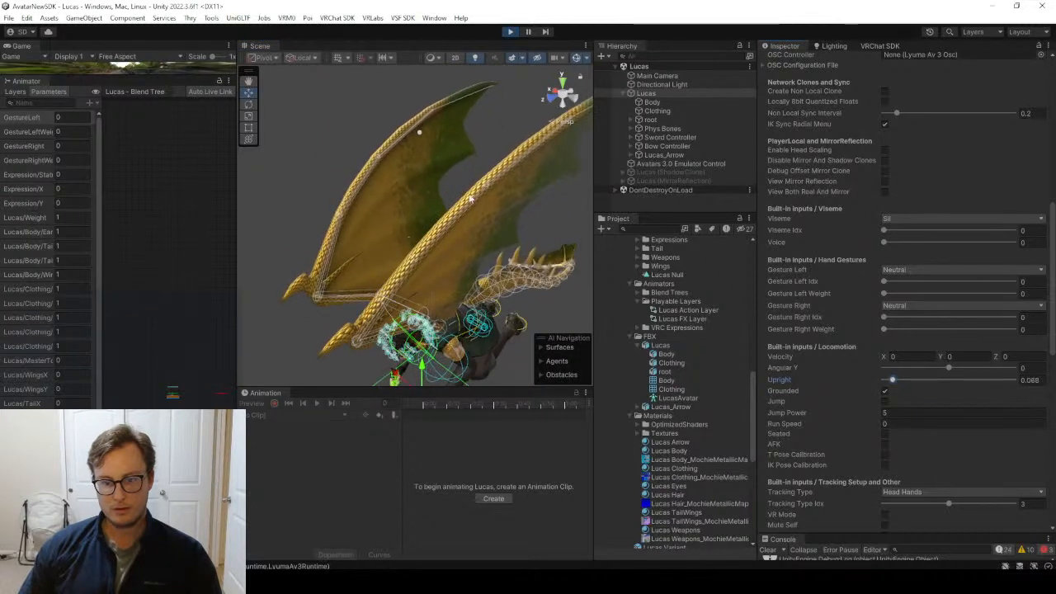
pyautogui.moveTo(469, 199); pyautogui.dragTo(320, 153, button='right')
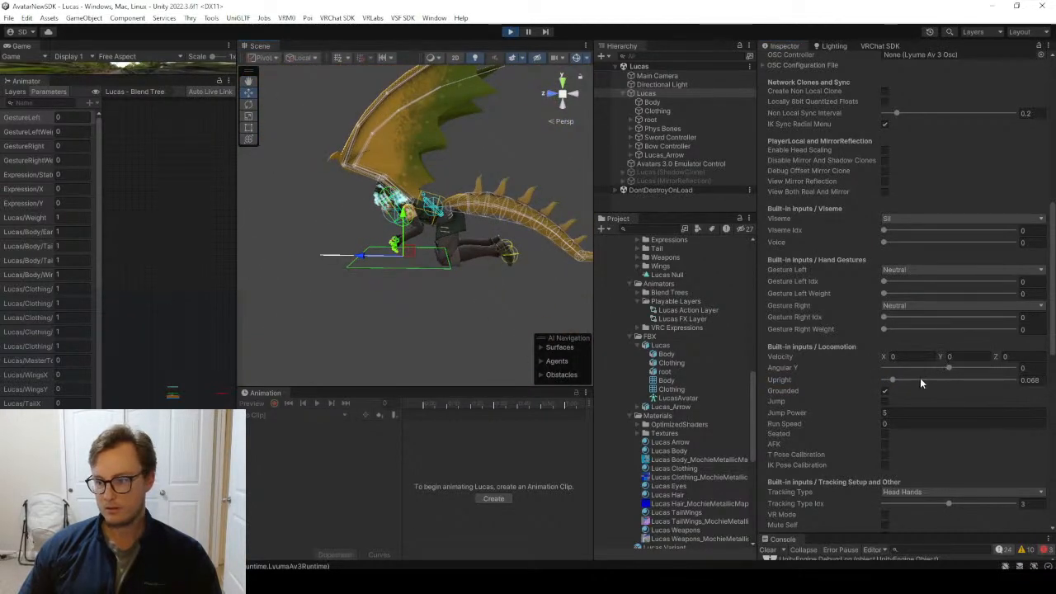
pyautogui.moveTo(920, 380); pyautogui.dragTo(1028, 380)
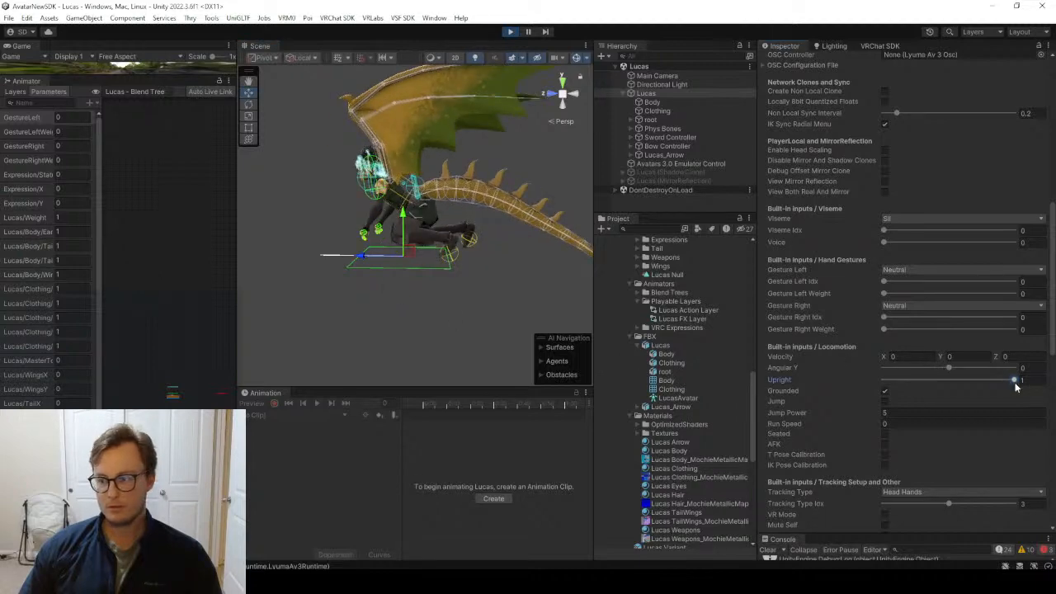
pyautogui.moveTo(396, 283); pyautogui.dragTo(456, 276, button='right')
pyautogui.press('e')
pyautogui.press('w')
pyautogui.press('a')
pyautogui.press('d')
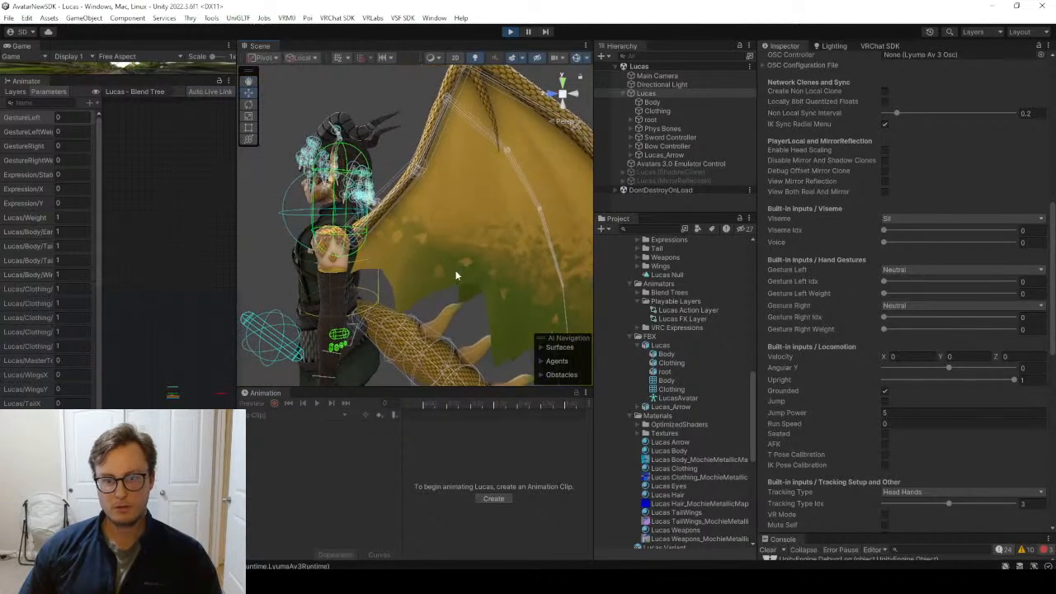
# Exit Play mode, disable the Avatars 3.0 Emulator Control object, and open Lucas's animation clip list.
pyautogui.click(509, 31)
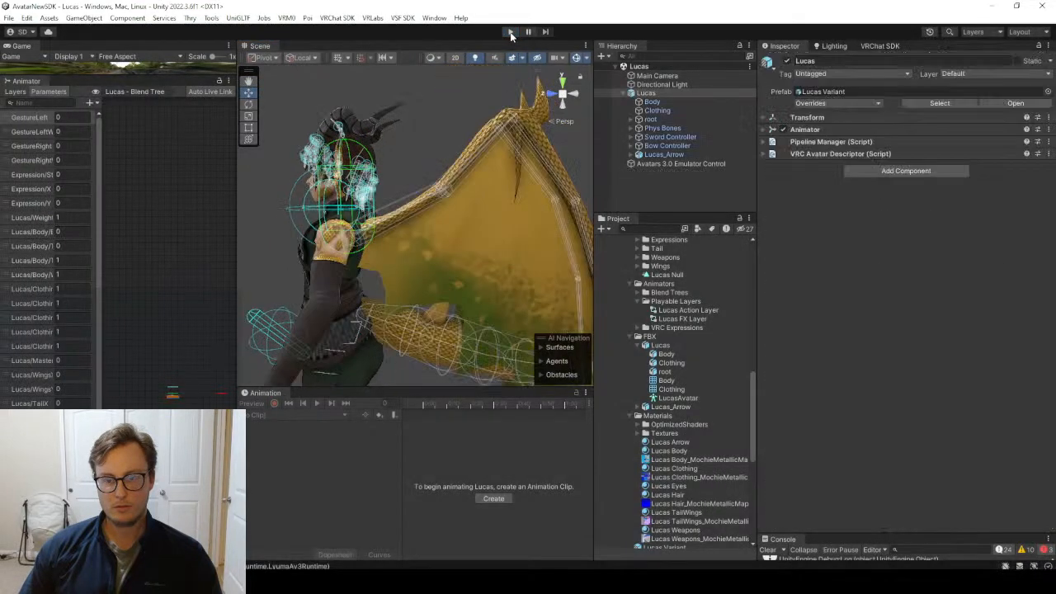
pyautogui.click(509, 32)
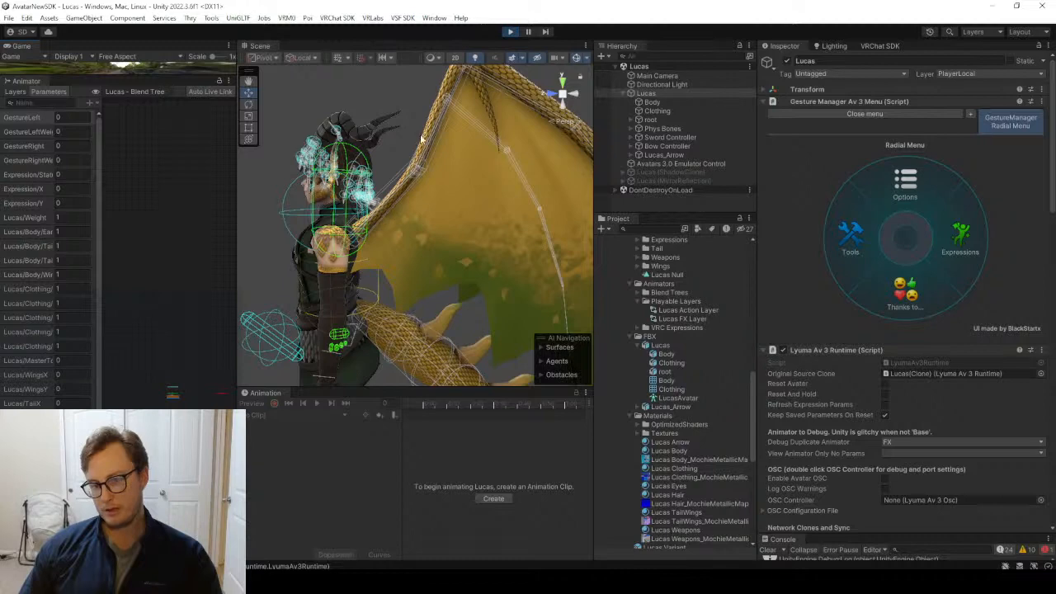
pyautogui.click(510, 32)
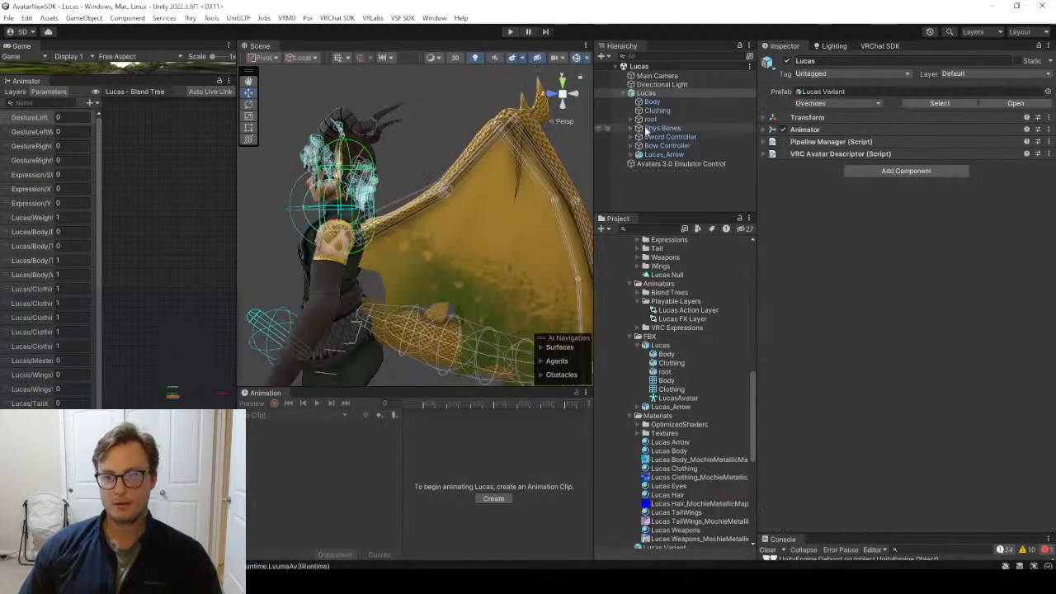
pyautogui.click(716, 164)
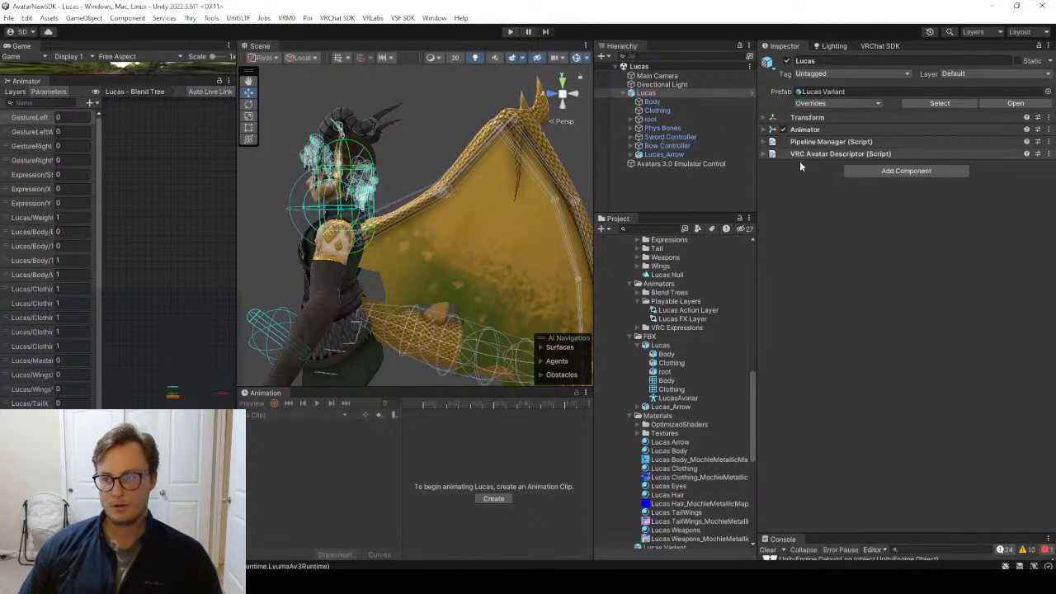
pyautogui.click(788, 61)
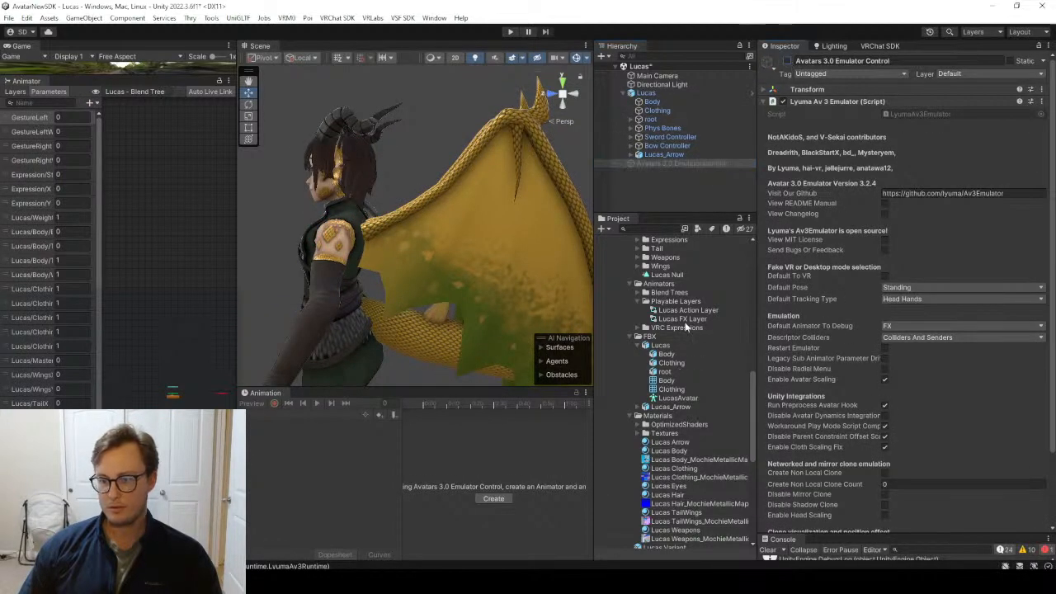
pyautogui.click(684, 164)
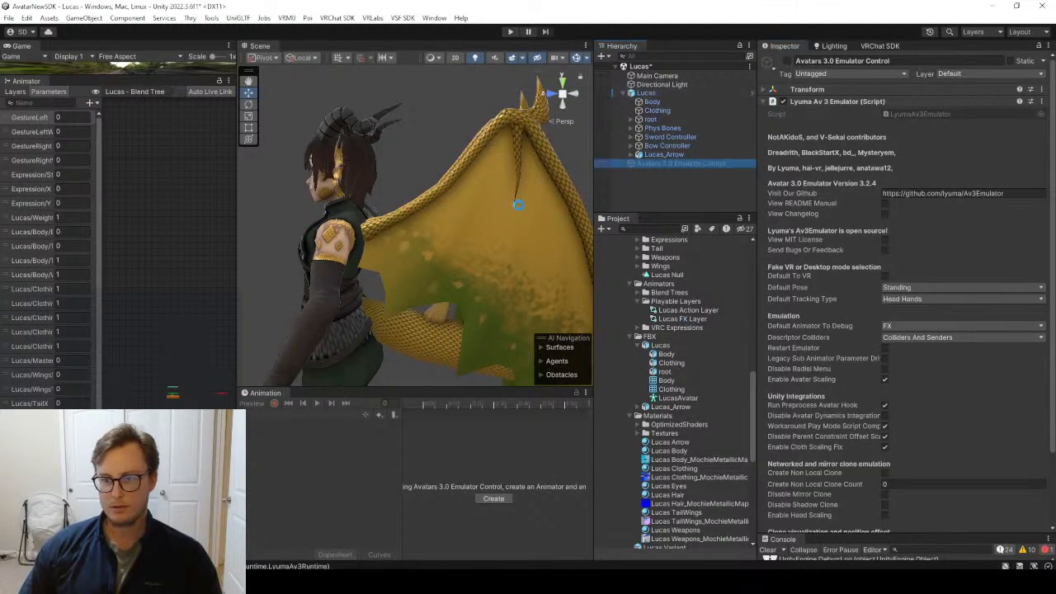
pyautogui.click(646, 93)
pyautogui.click(300, 413)
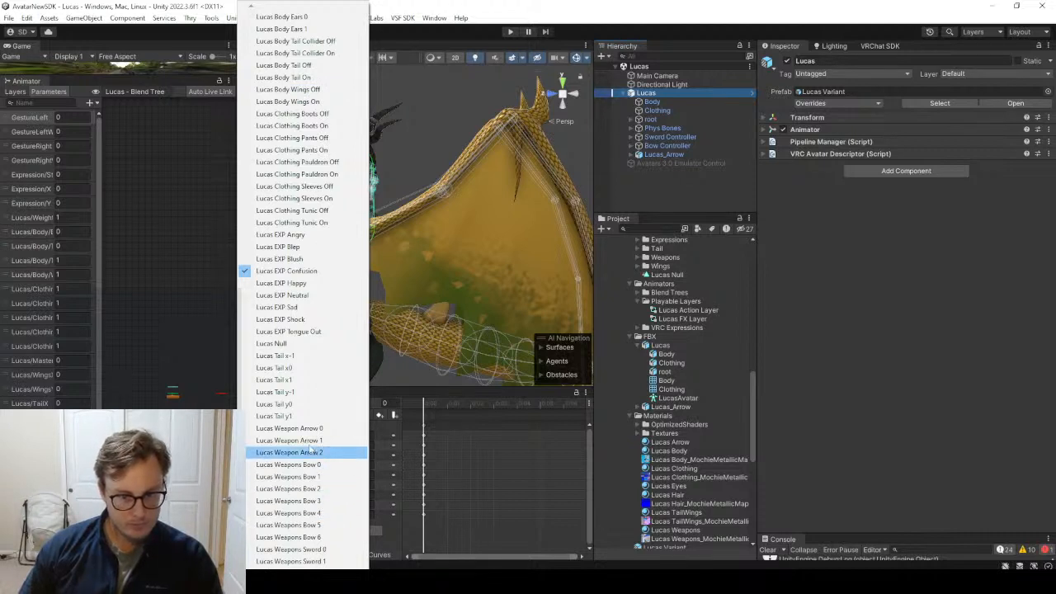
# Choose the Lucas Wings Open y0 clip from the Animation window's clip list.
pyautogui.moveTo(285, 566)
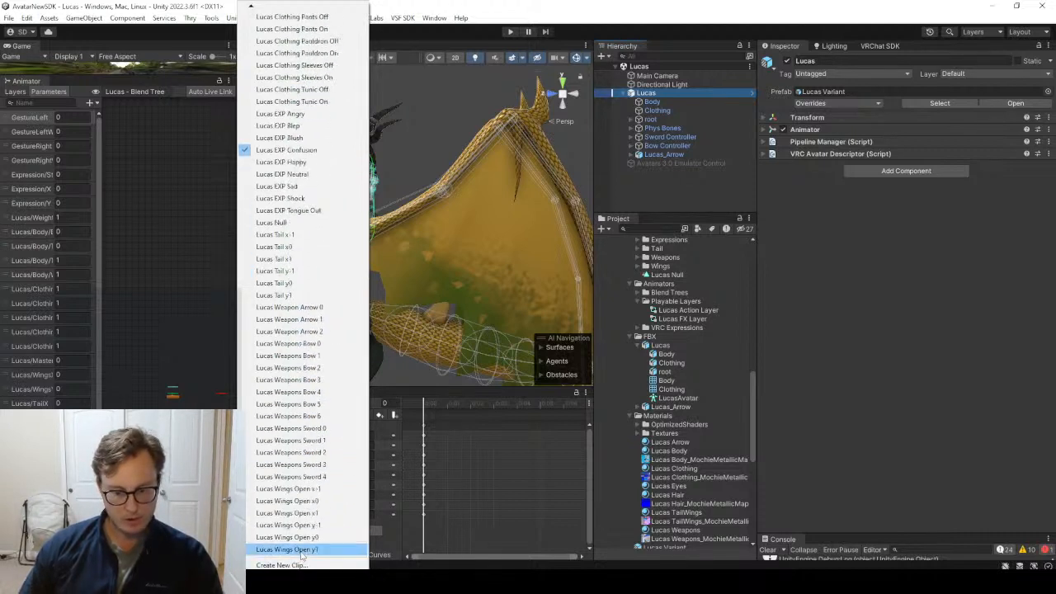
pyautogui.click(287, 537)
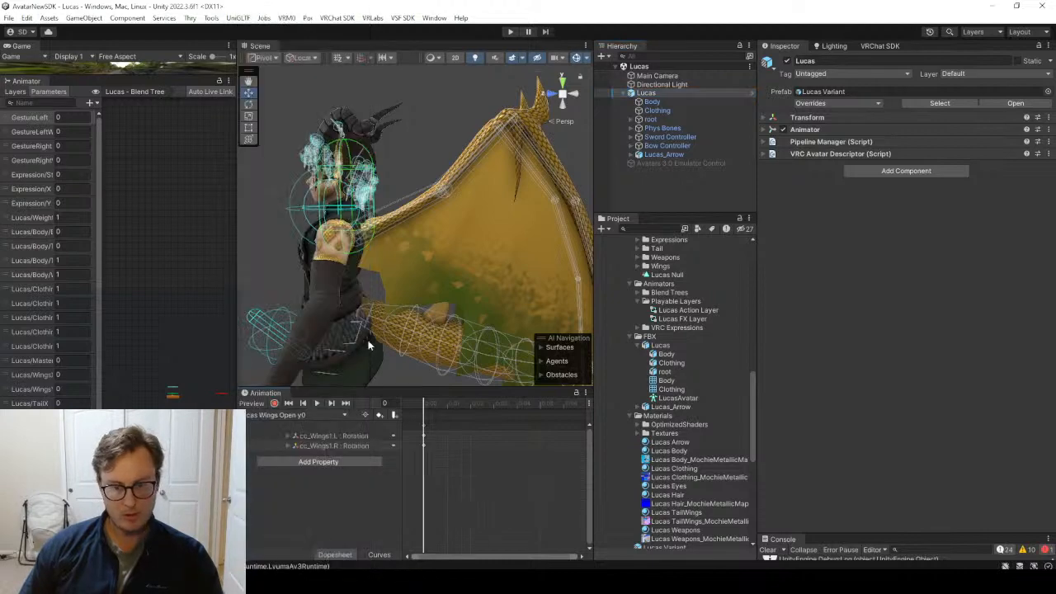
# Toggle the Animation window Preview repeatedly to compare the wings-open pose with the standing pose.
pyautogui.click(254, 404)
pyautogui.moveTo(310, 113); pyautogui.dragTo(315, 353, button='right')
pyautogui.press('w')
pyautogui.press('s')
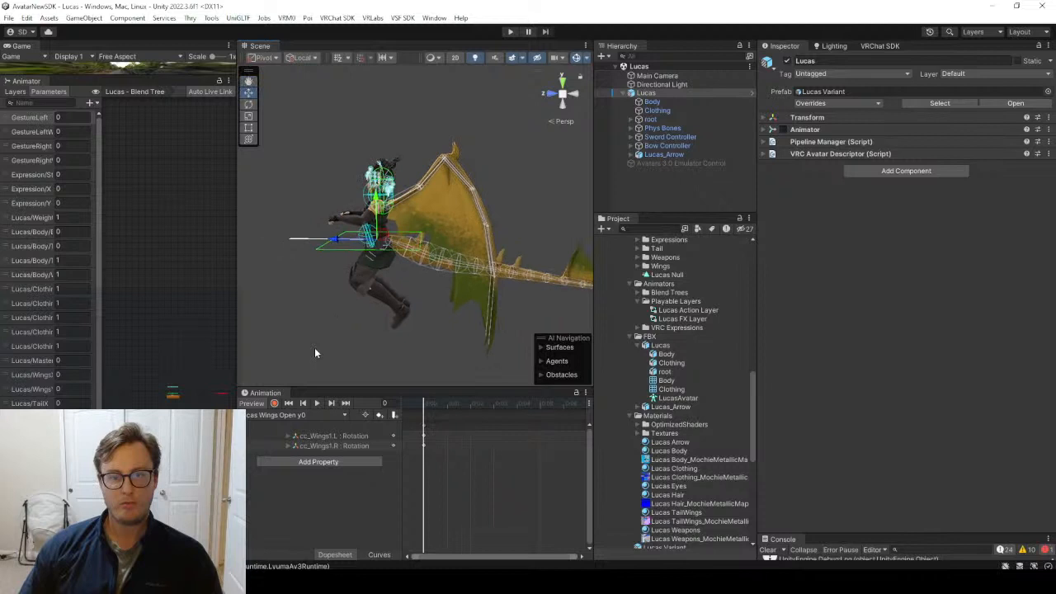
pyautogui.click(258, 408)
pyautogui.click(257, 407)
pyautogui.click(257, 408)
pyautogui.click(257, 407)
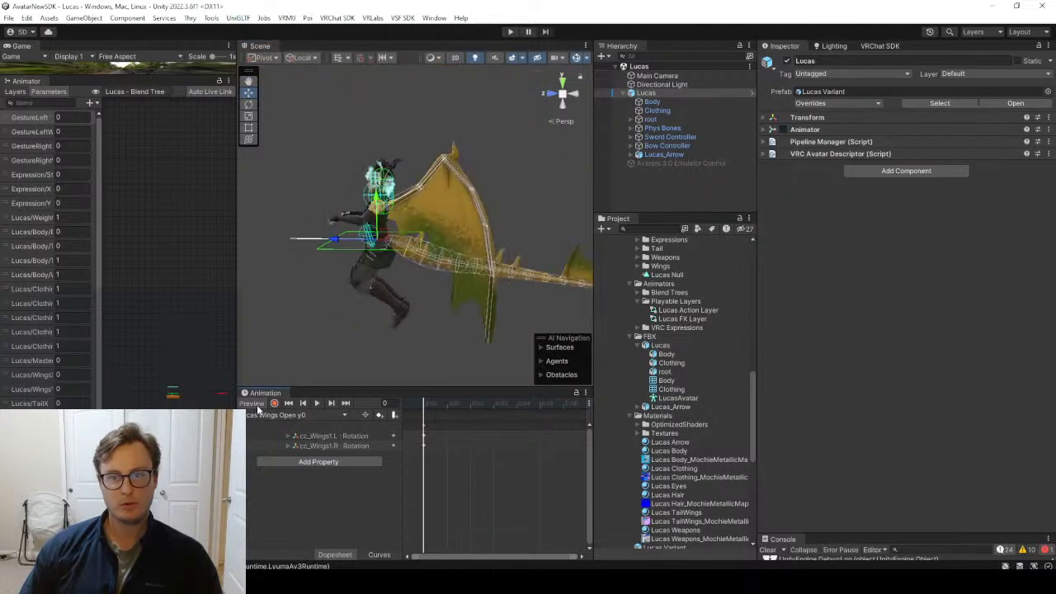
pyautogui.click(257, 408)
pyautogui.keyDown('alt'); pyautogui.moveTo(385, 245); pyautogui.dragTo(419, 219); pyautogui.keyUp('alt')
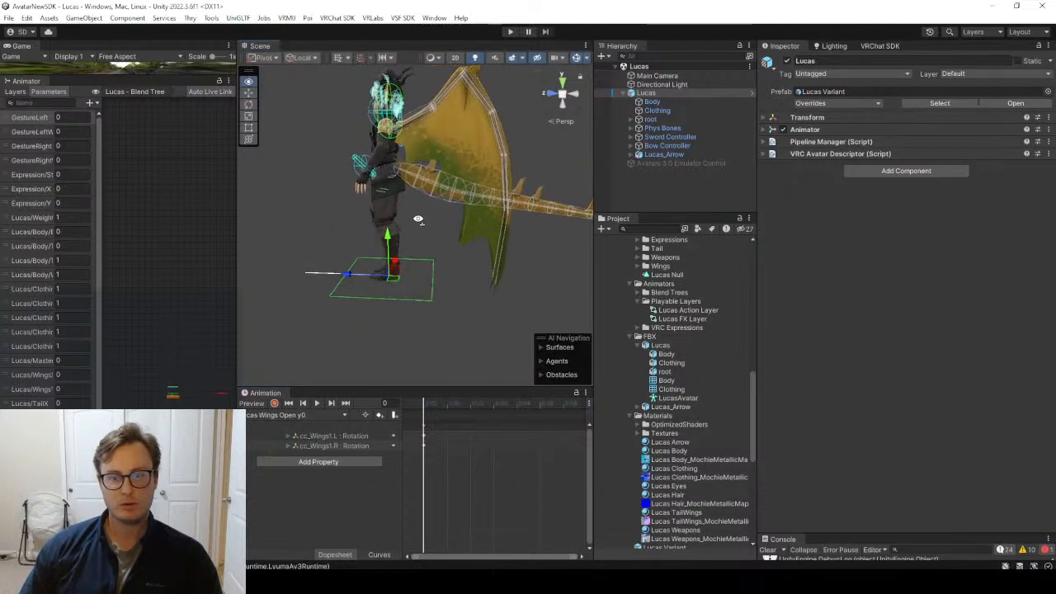
# Select the cc_Wings1.L Rotation row and compare its Rotation X (-61.229 vs -58.822) with Preview toggled.
pyautogui.click(325, 437)
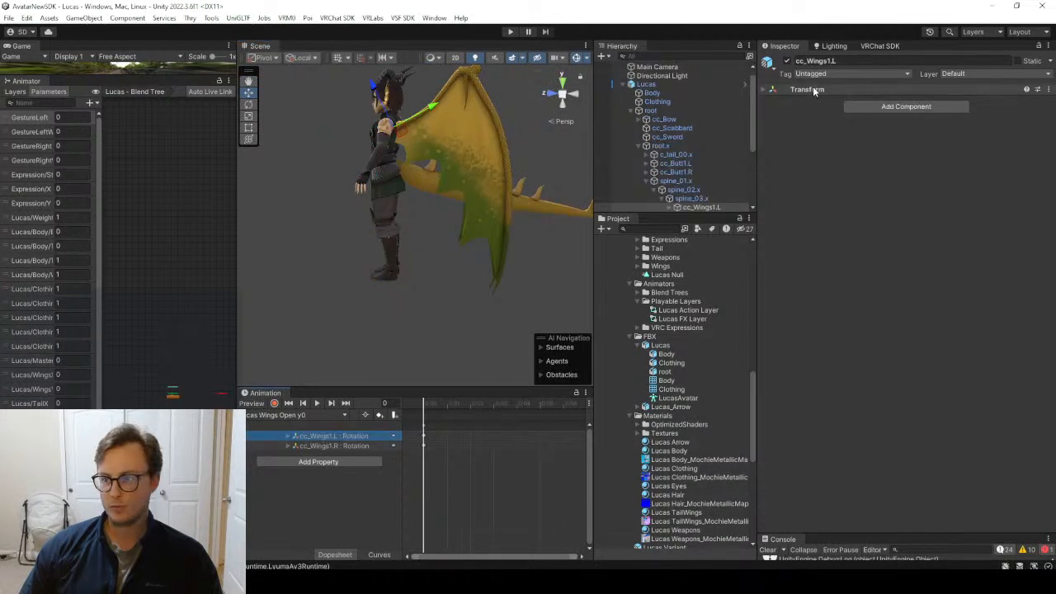
pyautogui.click(250, 405)
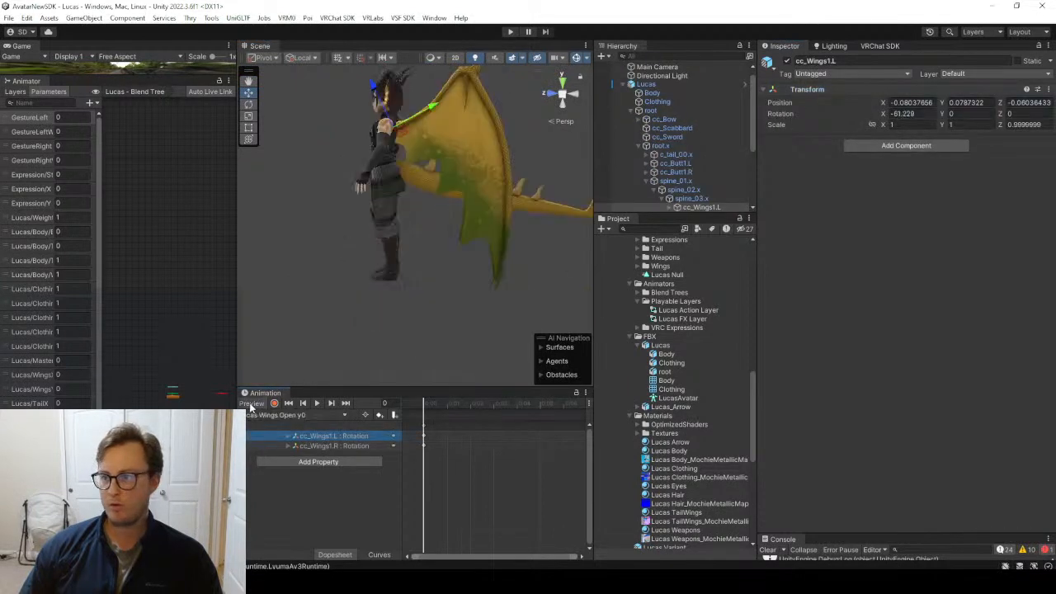
pyautogui.click(251, 406)
pyautogui.click(251, 406)
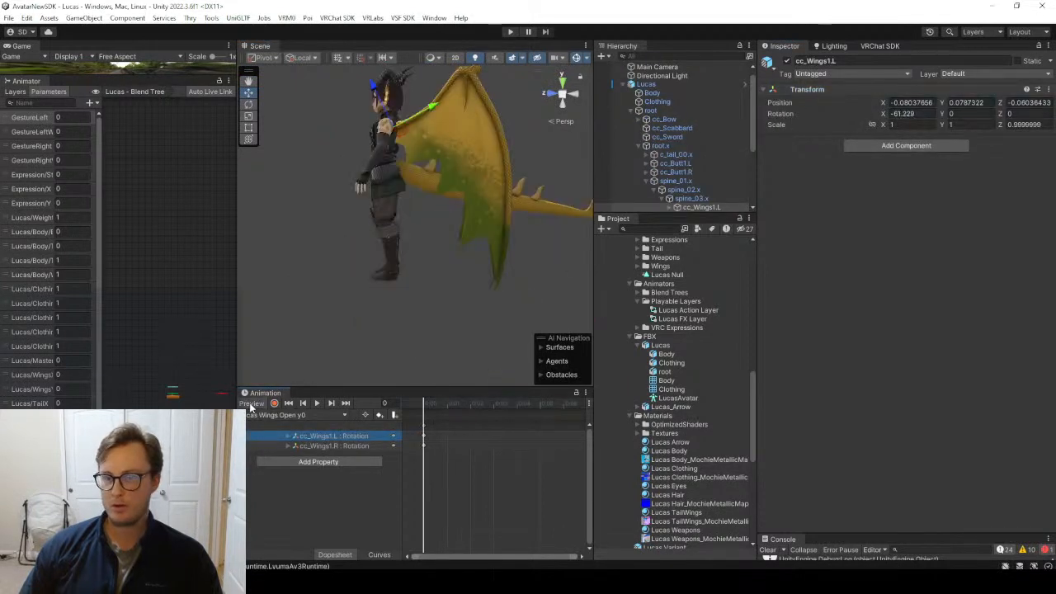
pyautogui.click(250, 406)
pyautogui.click(251, 405)
pyautogui.click(916, 118)
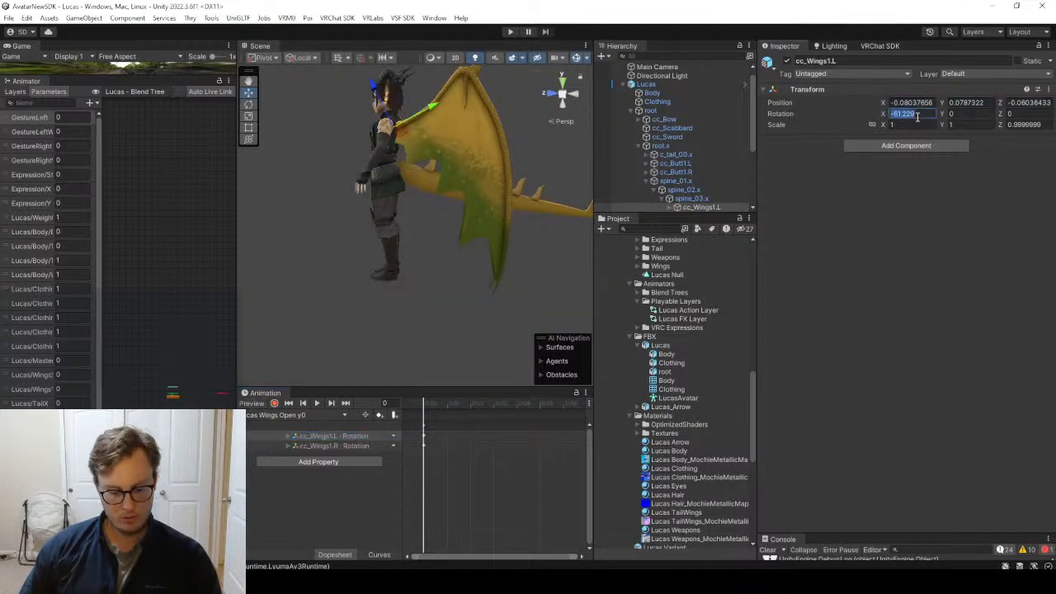
pyautogui.click(253, 404)
pyautogui.click(254, 404)
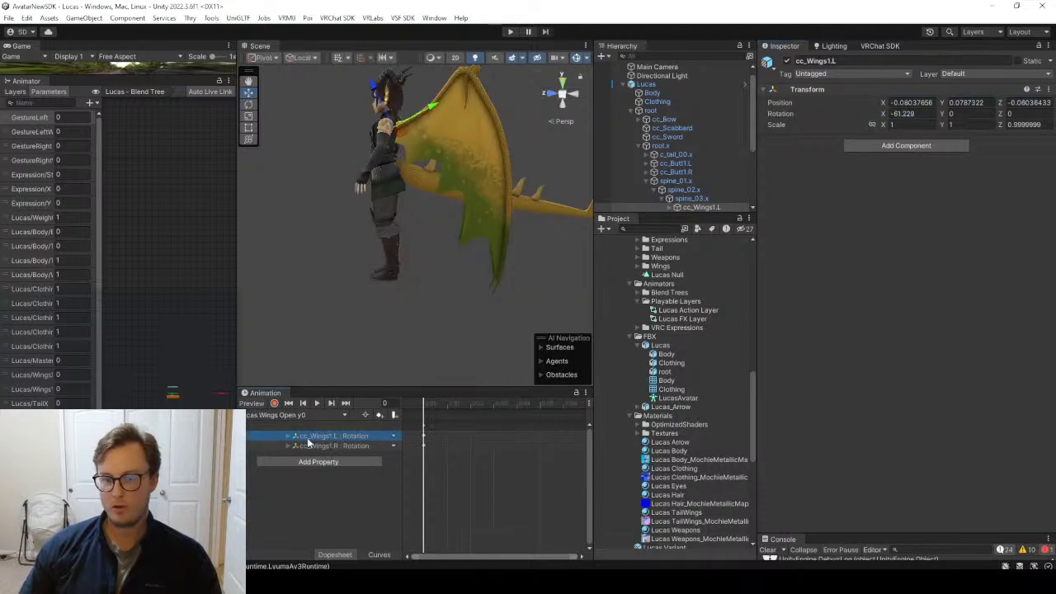
pyautogui.click(927, 113)
pyautogui.hotkey('ctrl', 'c')
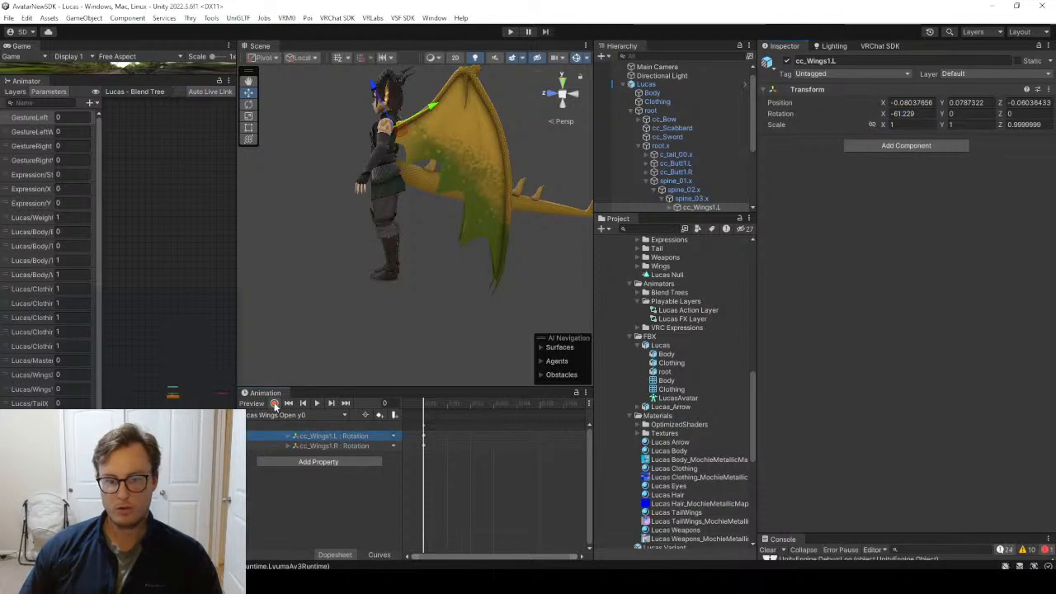
pyautogui.click(253, 404)
# Set Rotation X to -61.229 on both cc_Wings1.L and cc_Wings1.R, then stop recording.
pyautogui.click(927, 114)
pyautogui.hotkey('ctrl', 'v')
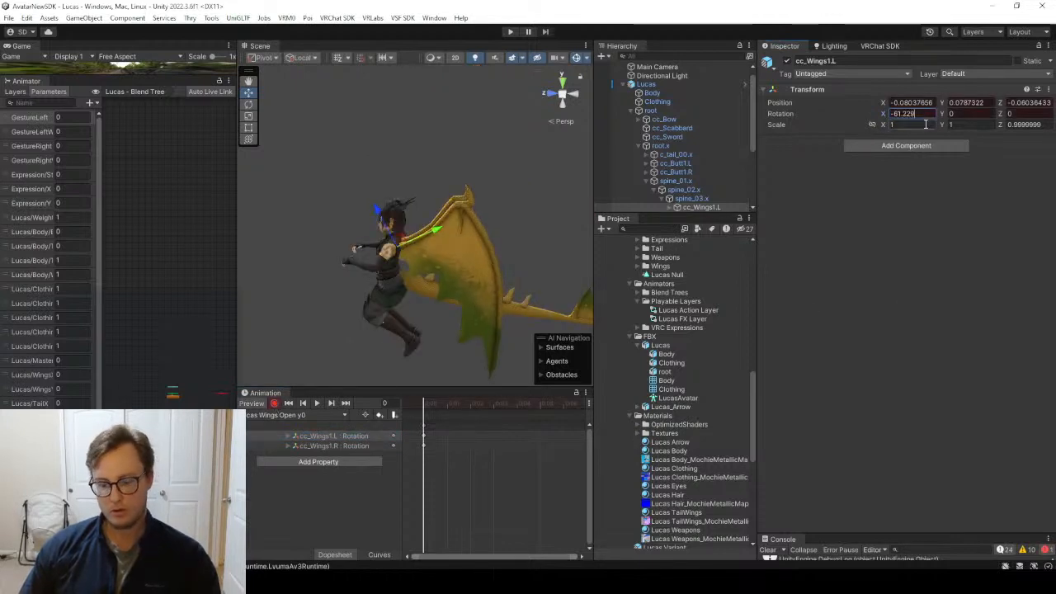
pyautogui.click(314, 448)
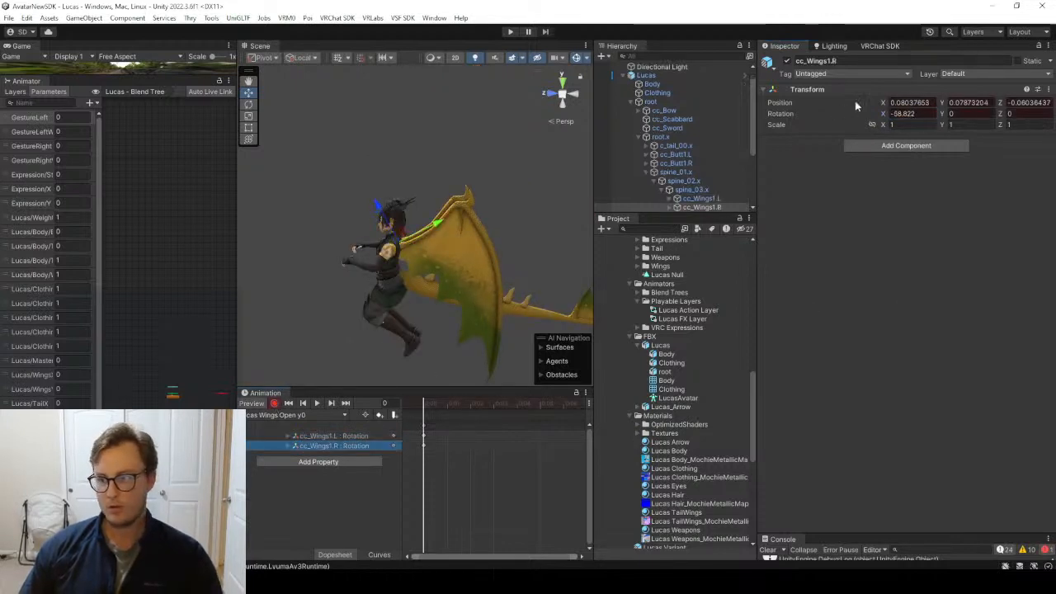
pyautogui.click(930, 113)
pyautogui.hotkey('ctrl', 'v')
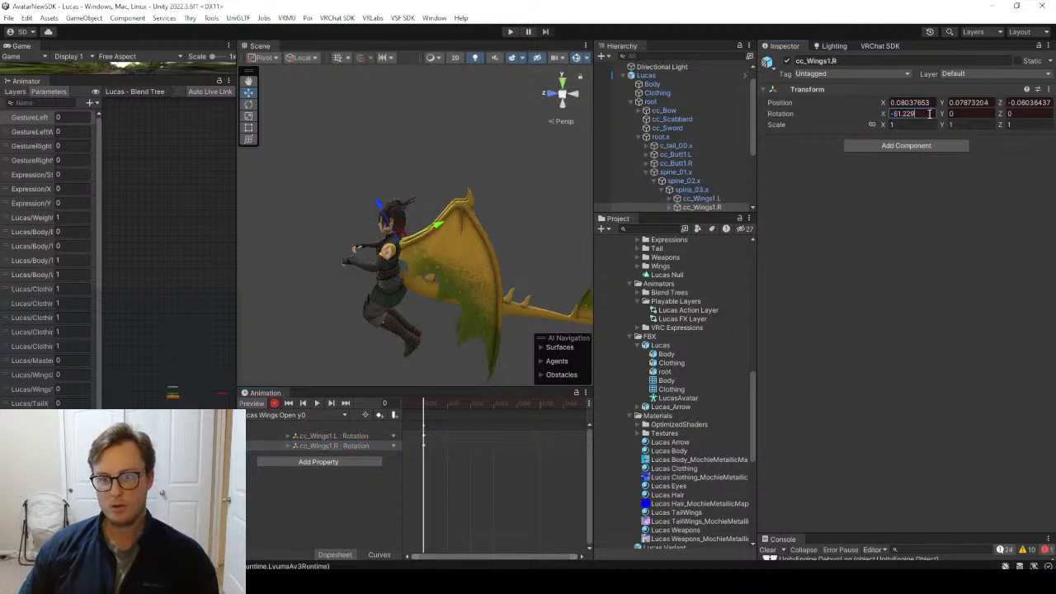
pyautogui.click(276, 403)
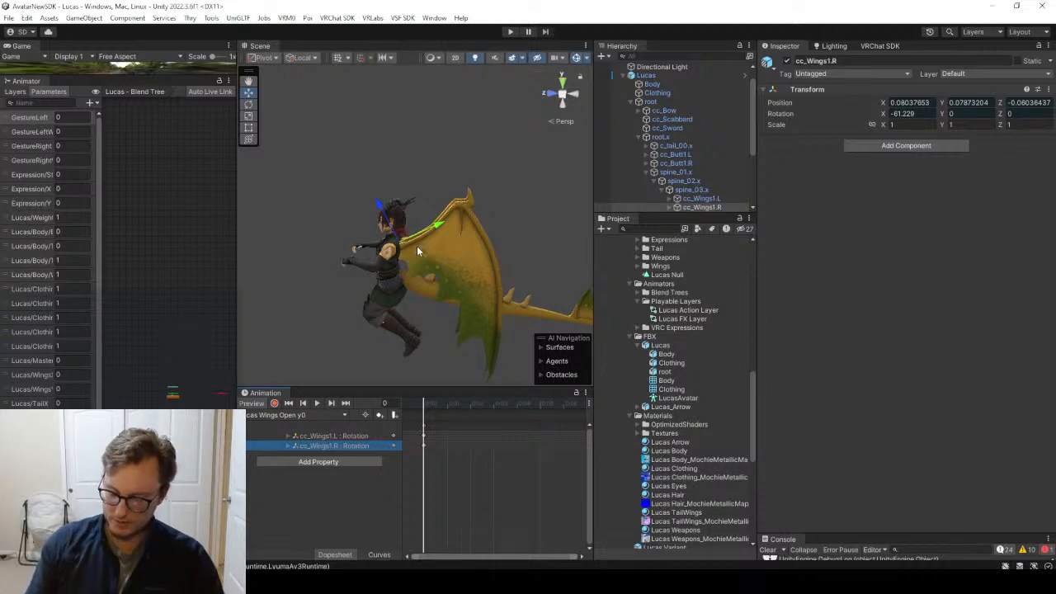
pyautogui.click(274, 403)
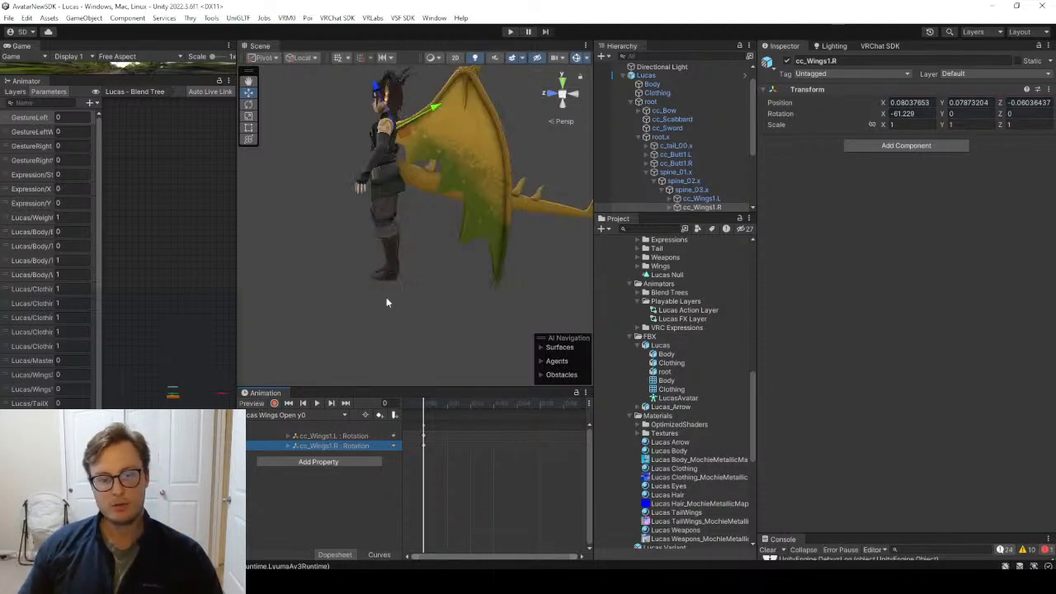
# Delete the Lucas FX Layer controller from Lucas's Animator, leaving it None.
pyautogui.click(658, 75)
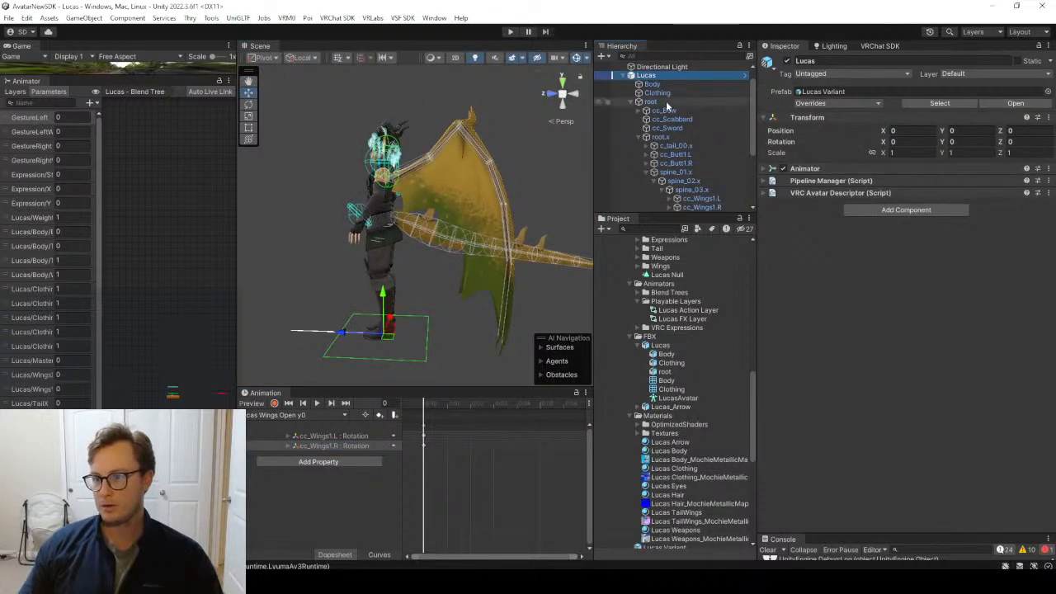
pyautogui.click(848, 168)
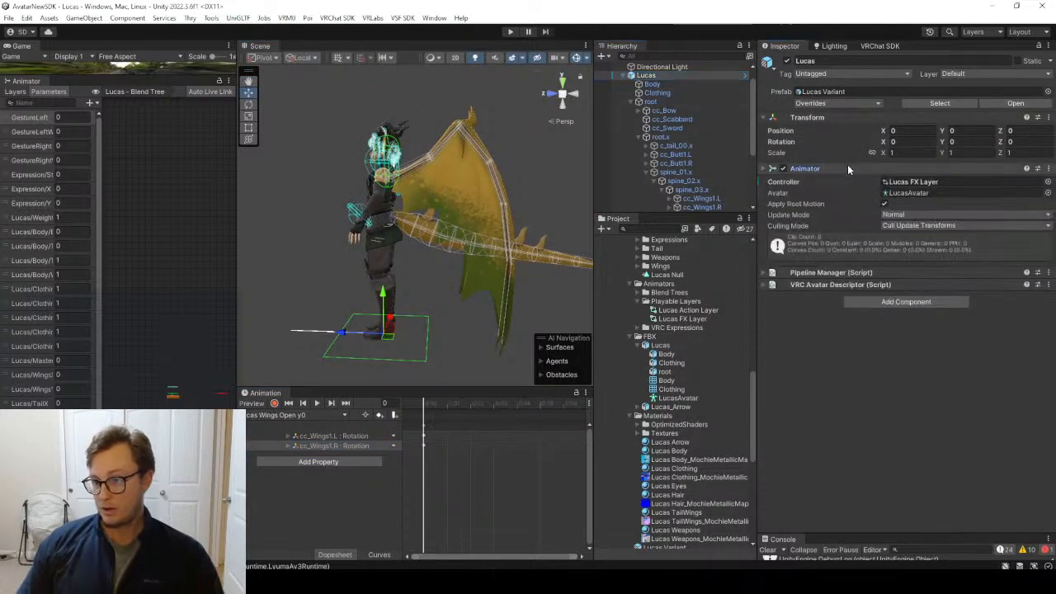
pyautogui.click(912, 182)
pyautogui.press('Delete')
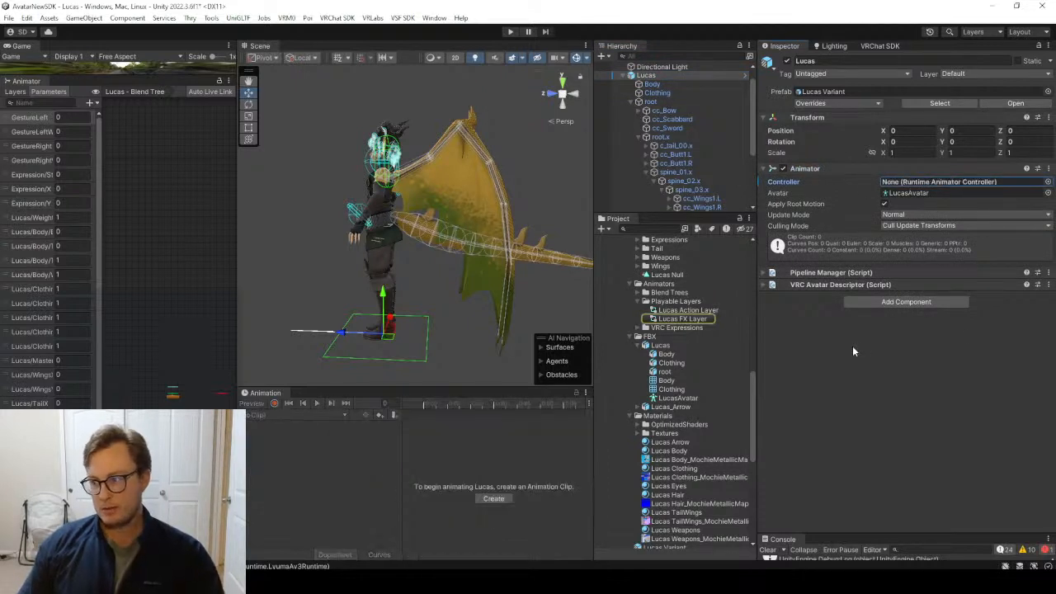
# Start Play mode and orbit the Scene view to see the Lucas avatar from the front down to its feet.
pyautogui.click(515, 32)
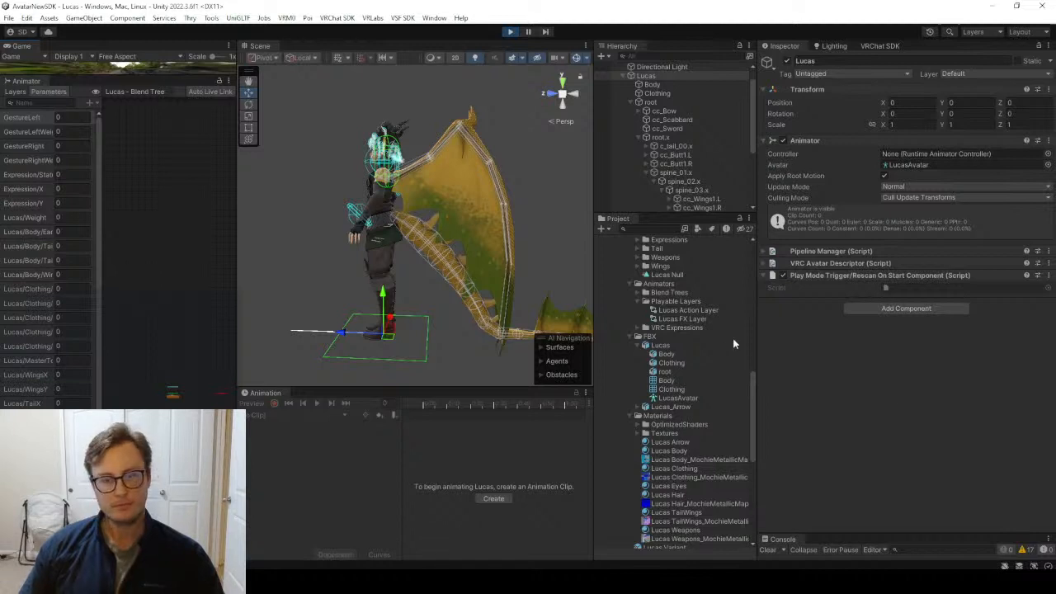
pyautogui.keyDown('alt'); pyautogui.moveTo(382, 216); pyautogui.dragTo(747, 208); pyautogui.keyUp('alt')
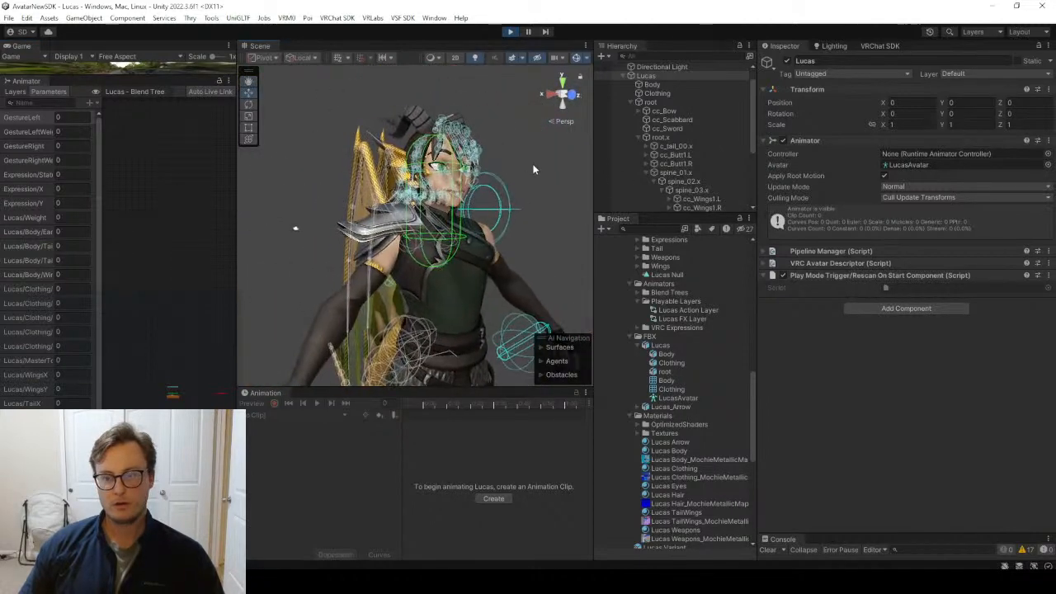
pyautogui.scroll(-7, 533, 169)
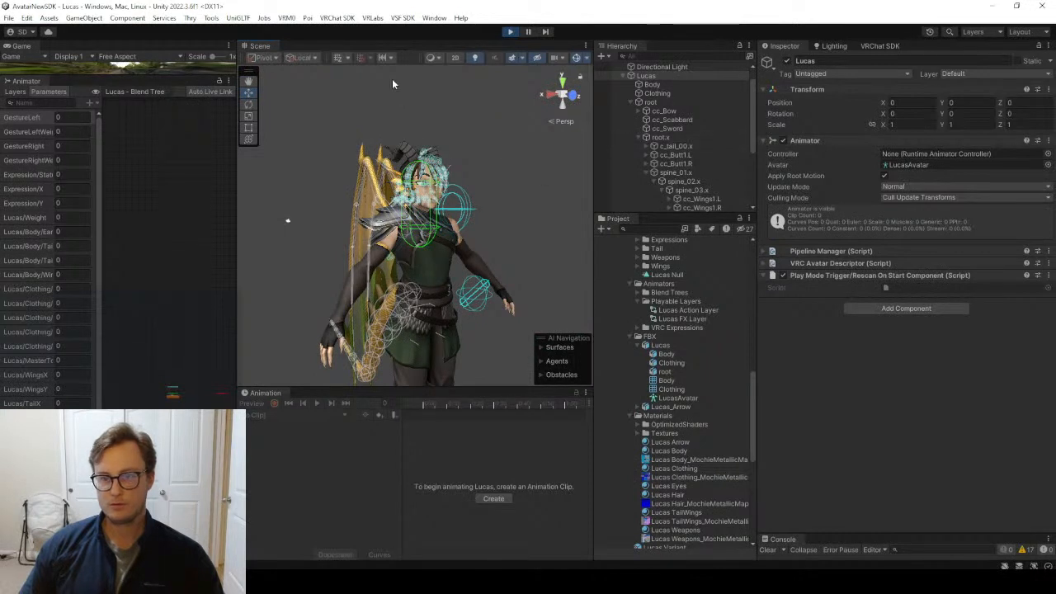
pyautogui.keyDown('alt'); pyautogui.moveTo(391, 83); pyautogui.dragTo(451, 213); pyautogui.keyUp('alt')
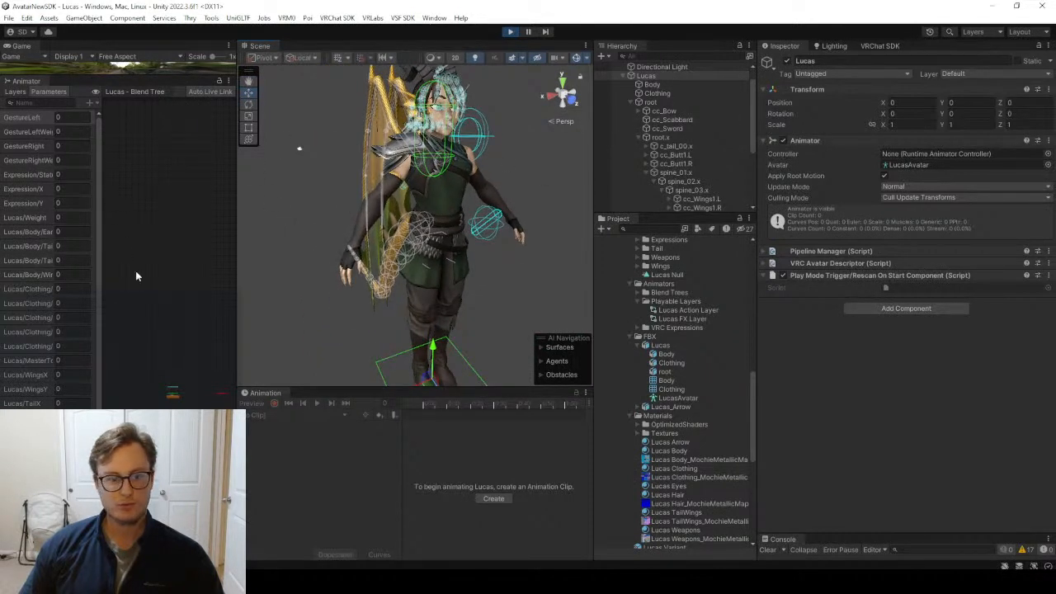
pyautogui.scroll(-5, 701, 162)
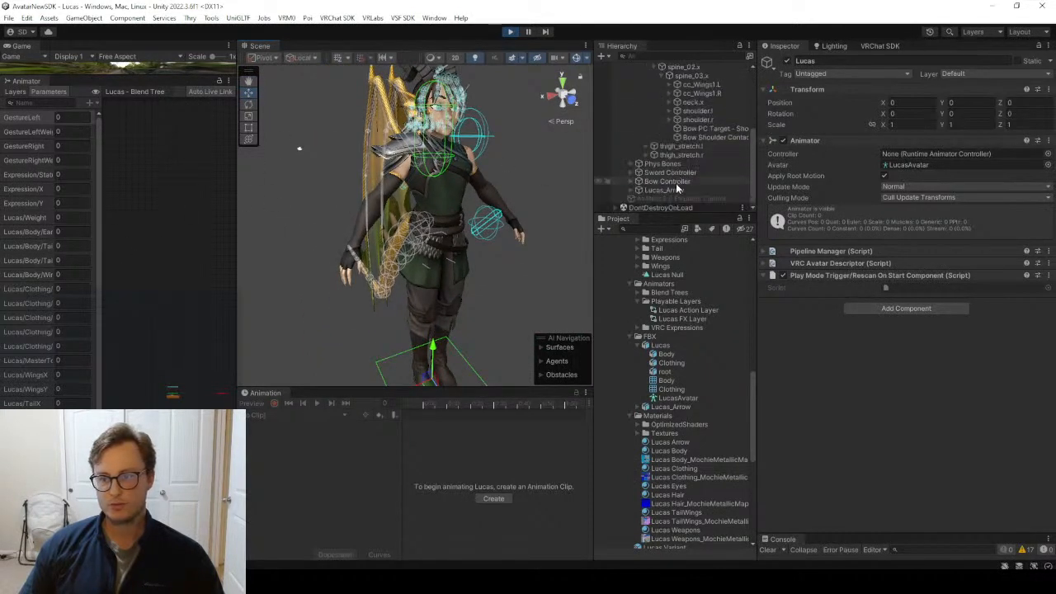
# In the Av3 emulator's Expressions menu, lower Upright to tip the avatar and raise Angular Y.
pyautogui.click(675, 198)
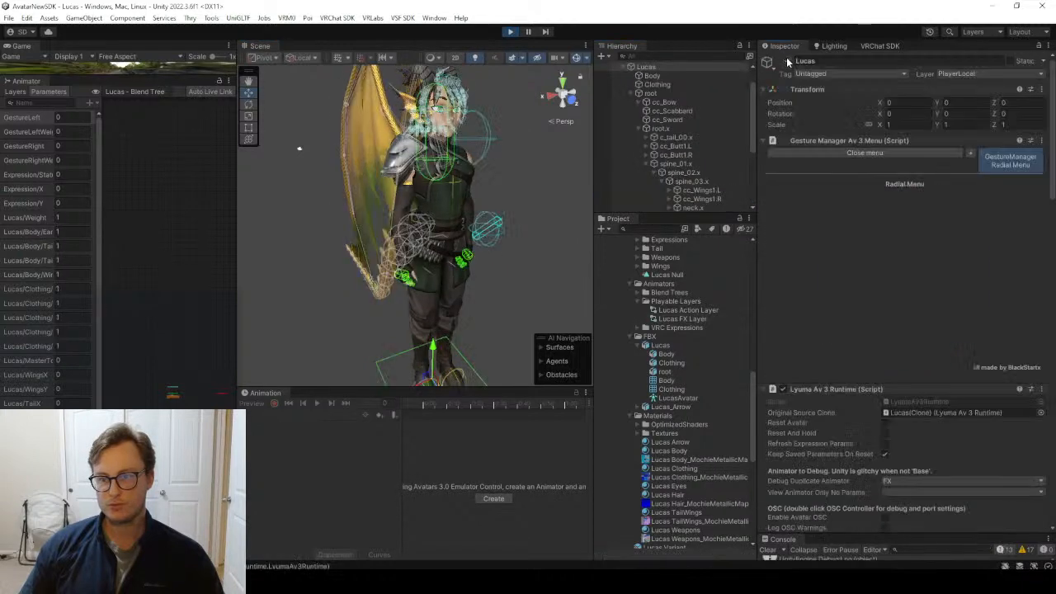
pyautogui.click(971, 292)
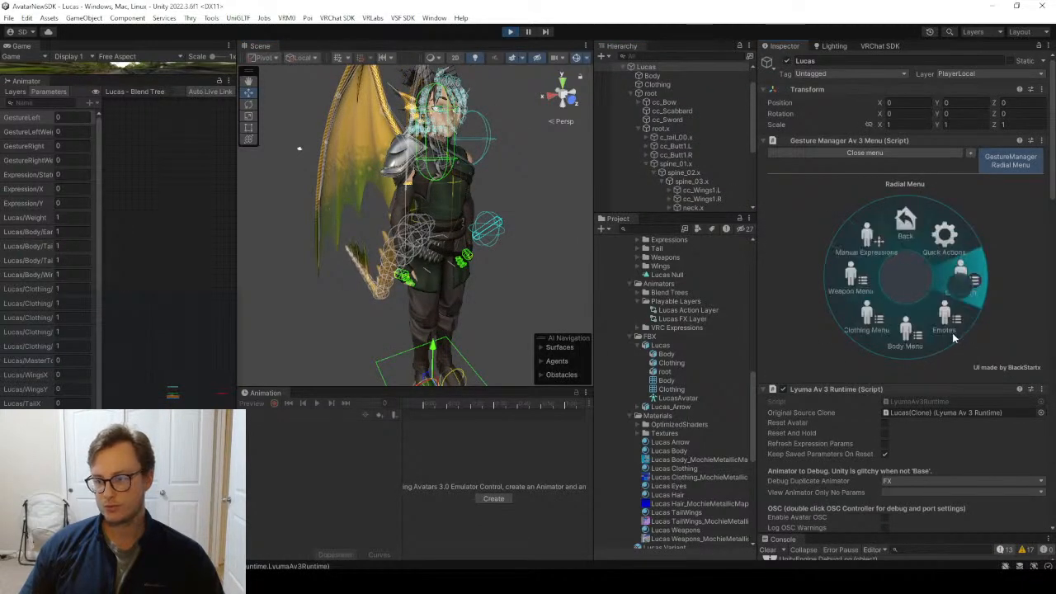
pyautogui.scroll(-10, 1014, 288)
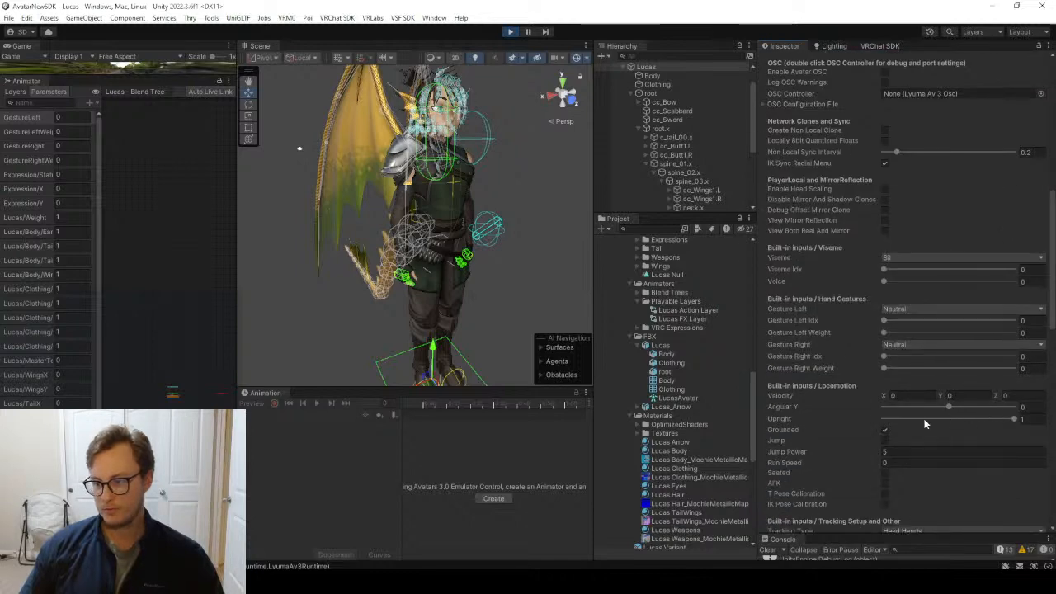
pyautogui.moveTo(924, 419); pyautogui.dragTo(881, 419)
pyautogui.moveTo(948, 407); pyautogui.dragTo(989, 406)
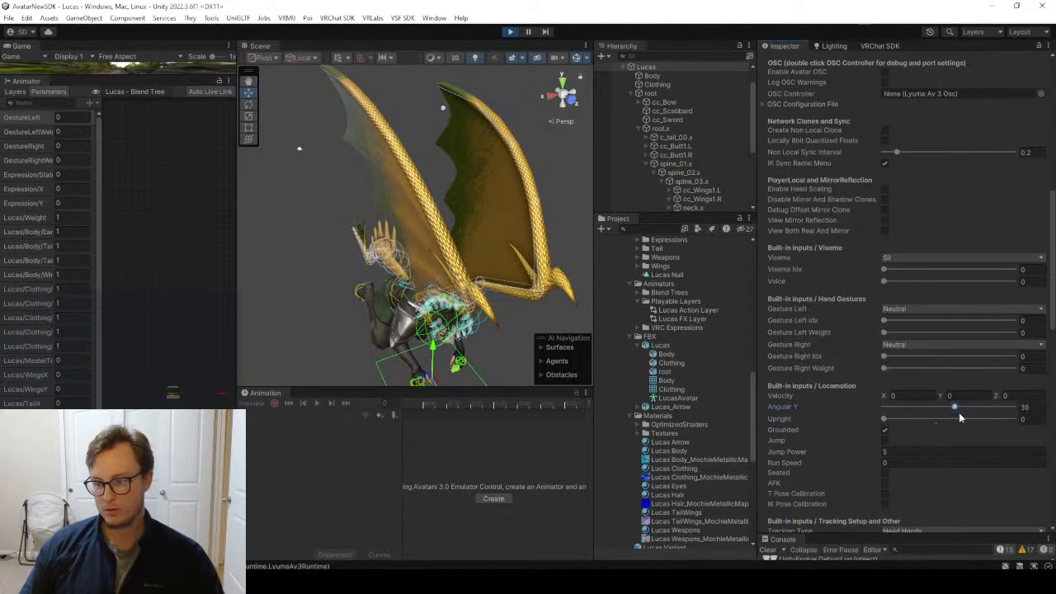
pyautogui.write('1')
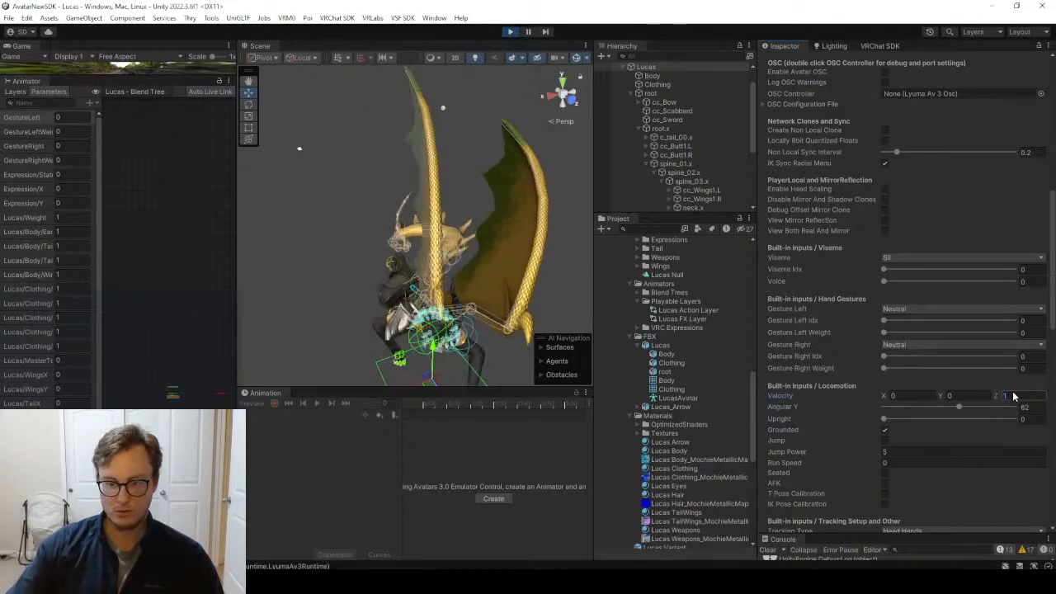
# Return Upright to 1 so the avatar stands, and orbit in on its wing and shoulder.
pyautogui.moveTo(464, 216); pyautogui.dragTo(438, 265, button='right')
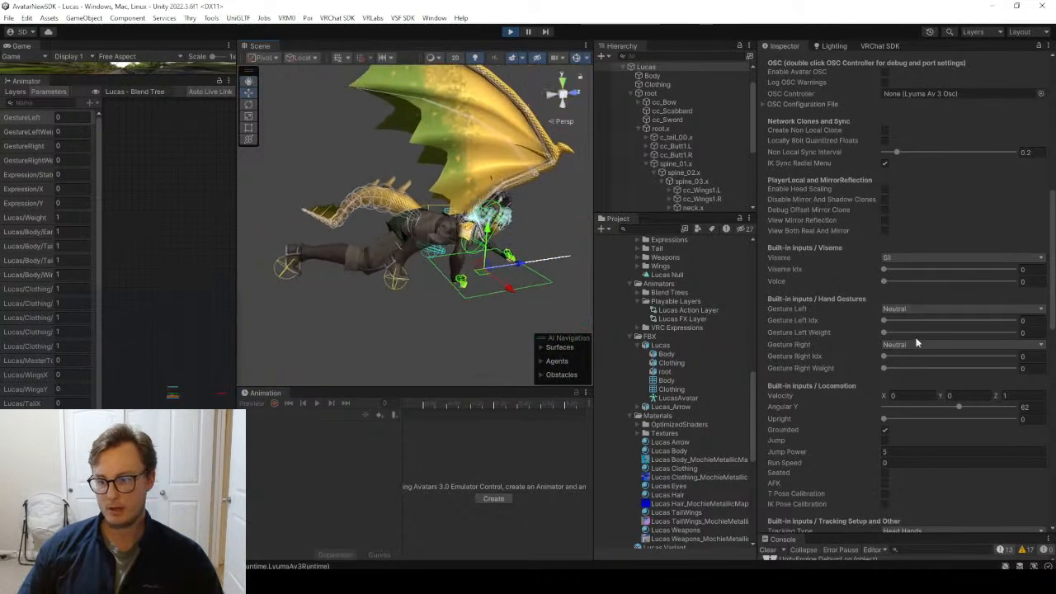
pyautogui.moveTo(919, 418); pyautogui.dragTo(1019, 420)
pyautogui.scroll(5, 520, 280)
pyautogui.keyDown('alt'); pyautogui.moveTo(502, 259); pyautogui.dragTo(421, 282); pyautogui.keyUp('alt')
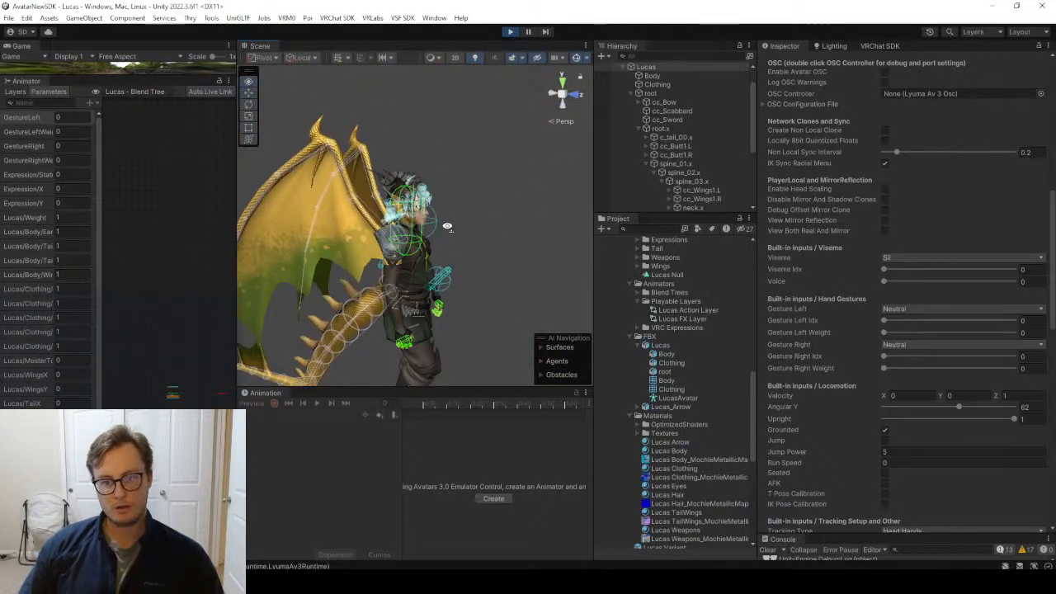
pyautogui.keyDown('alt'); pyautogui.moveTo(447, 236); pyautogui.dragTo(573, 231); pyautogui.keyUp('alt')
pyautogui.scroll(4, 578, 231)
pyautogui.scroll(-5, 577, 230)
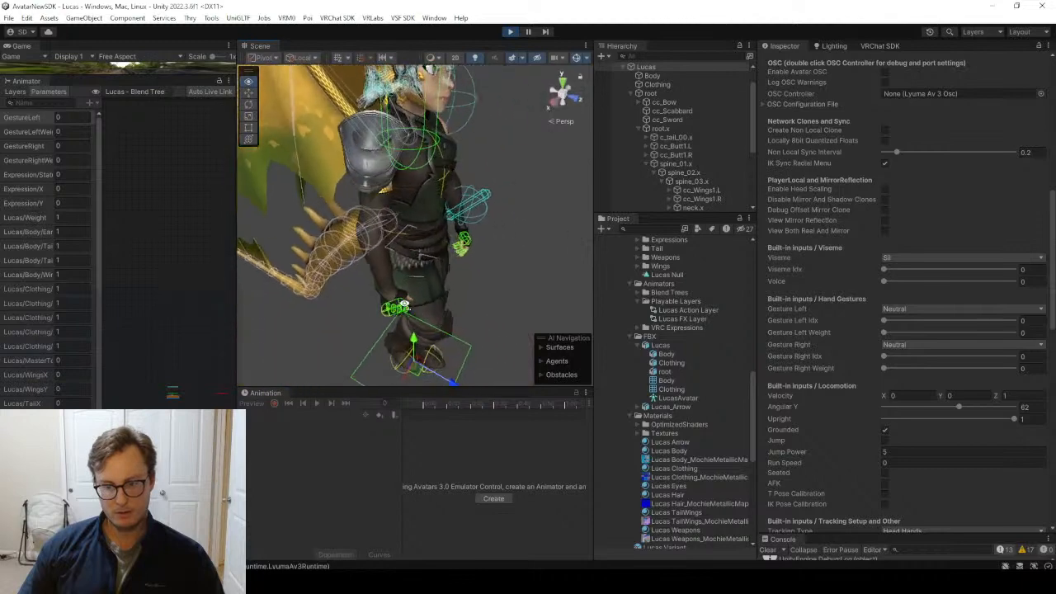
pyautogui.scroll(6, 914, 183)
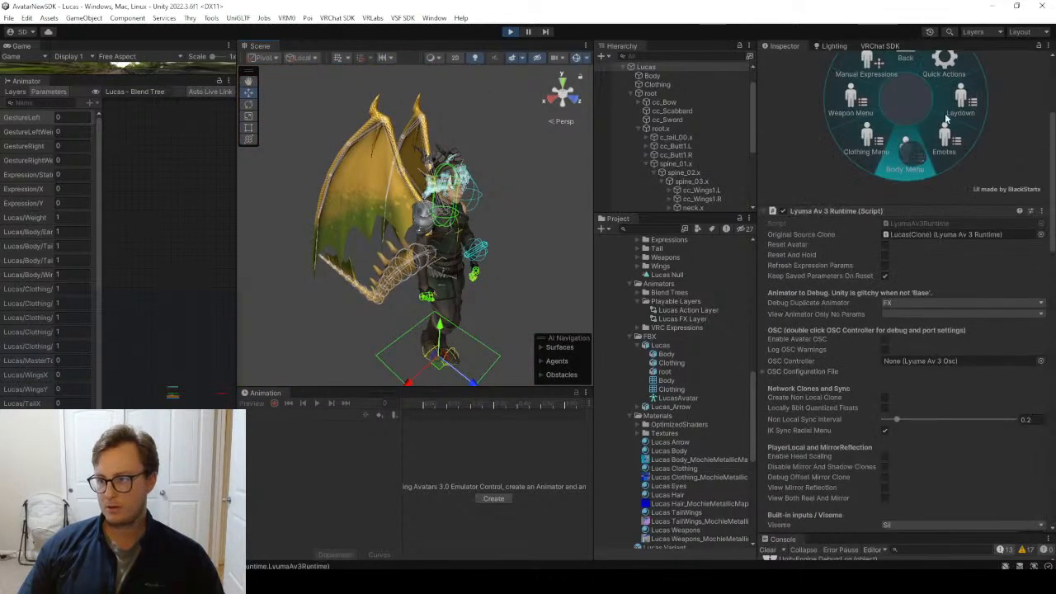
# Open Body Menu > Wing Position in the radial menu and move the wing puppet.
pyautogui.scroll(2, 924, 124)
pyautogui.click(907, 188)
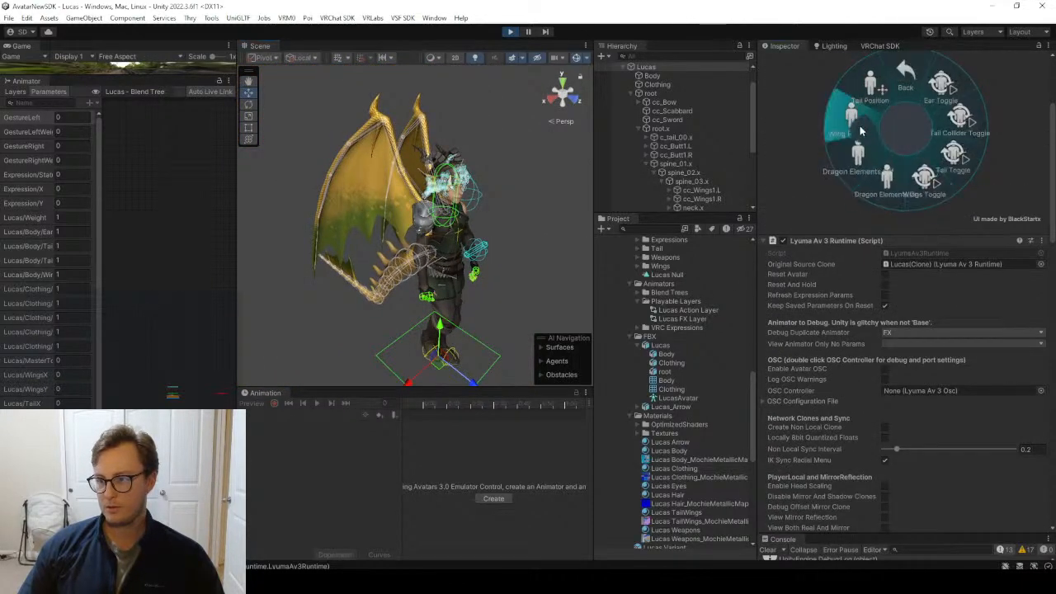
pyautogui.click(864, 124)
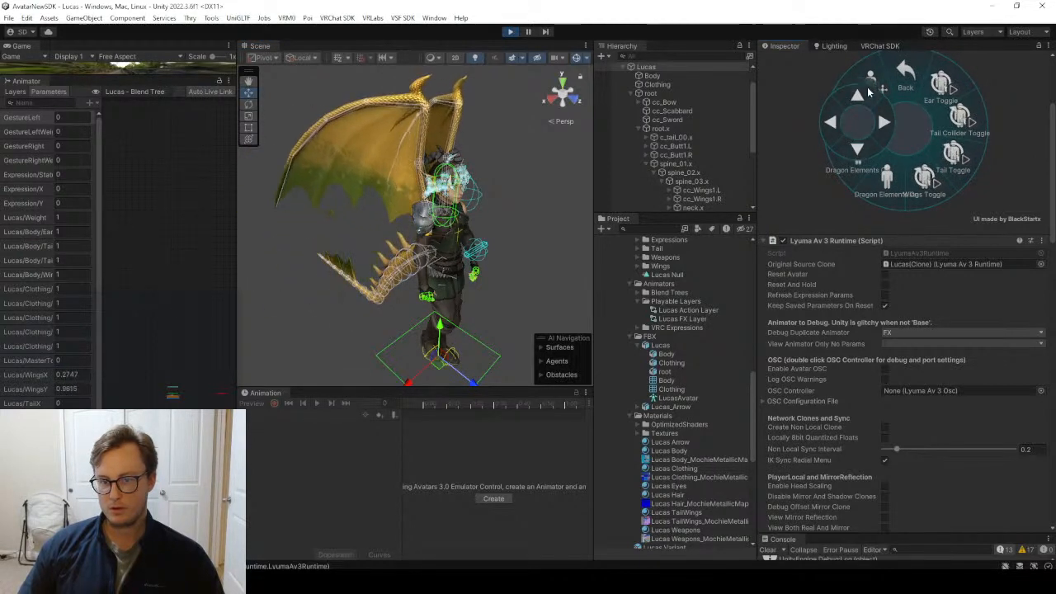
pyautogui.click(881, 110)
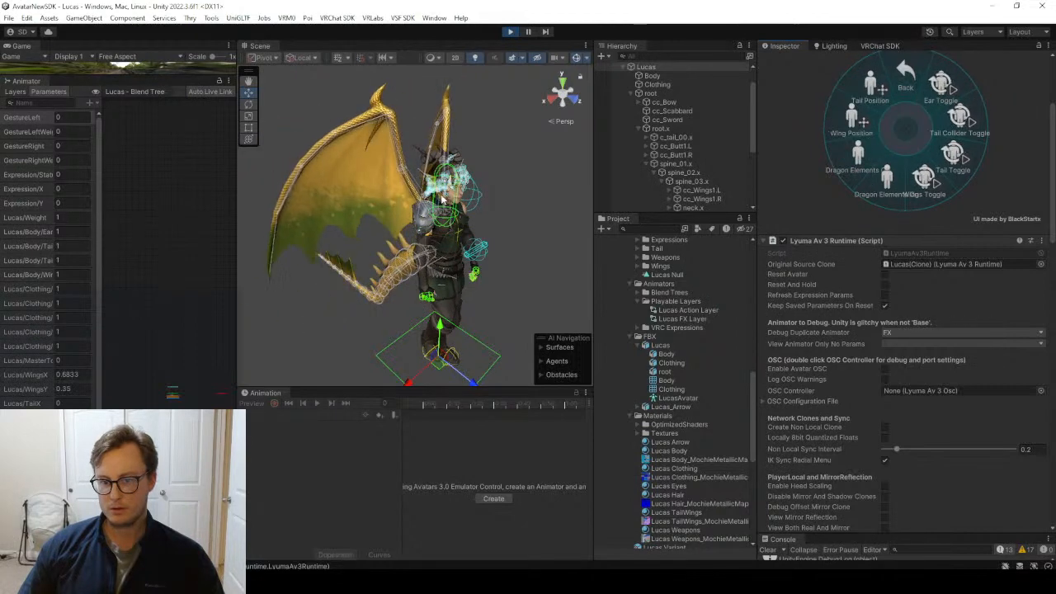
# Orbit to view the wings from the side, then exit Play mode and return to Blender.
pyautogui.keyDown('alt'); pyautogui.moveTo(323, 229); pyautogui.dragTo(476, 217); pyautogui.keyUp('alt')
pyautogui.scroll(3, 439, 190)
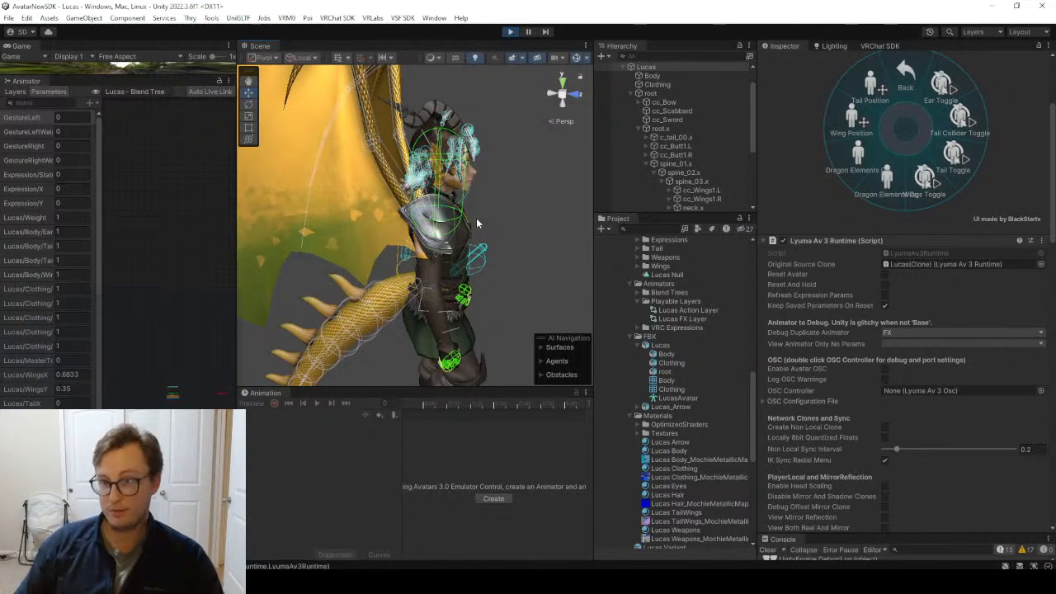
pyautogui.hotkey('ctrl', 'p')
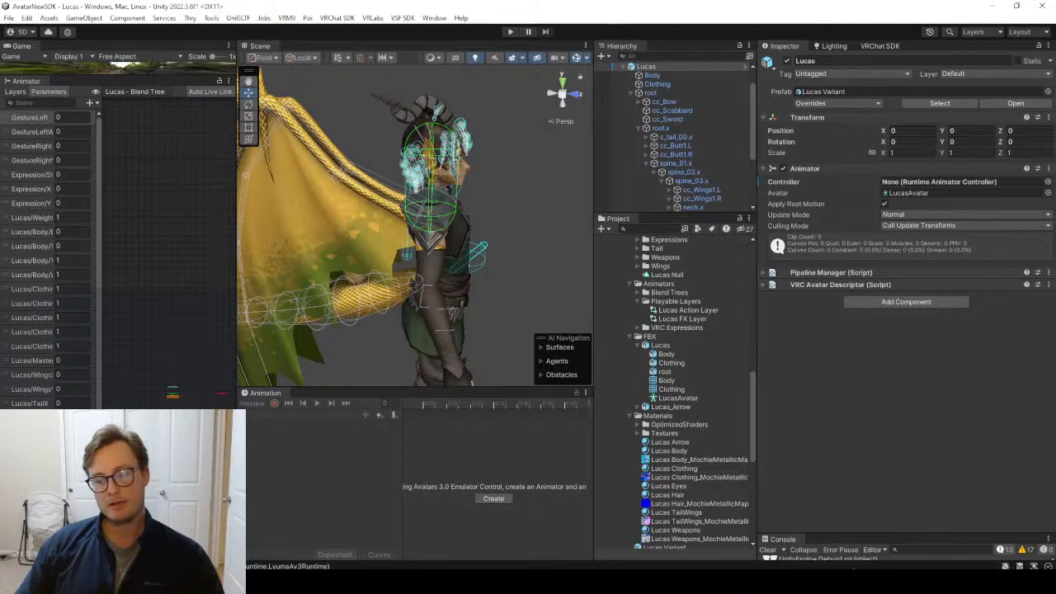
pyautogui.click(854, 577)
# Select the Auto-Rig Pro armature in right side view and start Edit Reference Bones.
pyautogui.moveTo(516, 302); pyautogui.dragTo(450, 234, button='middle')
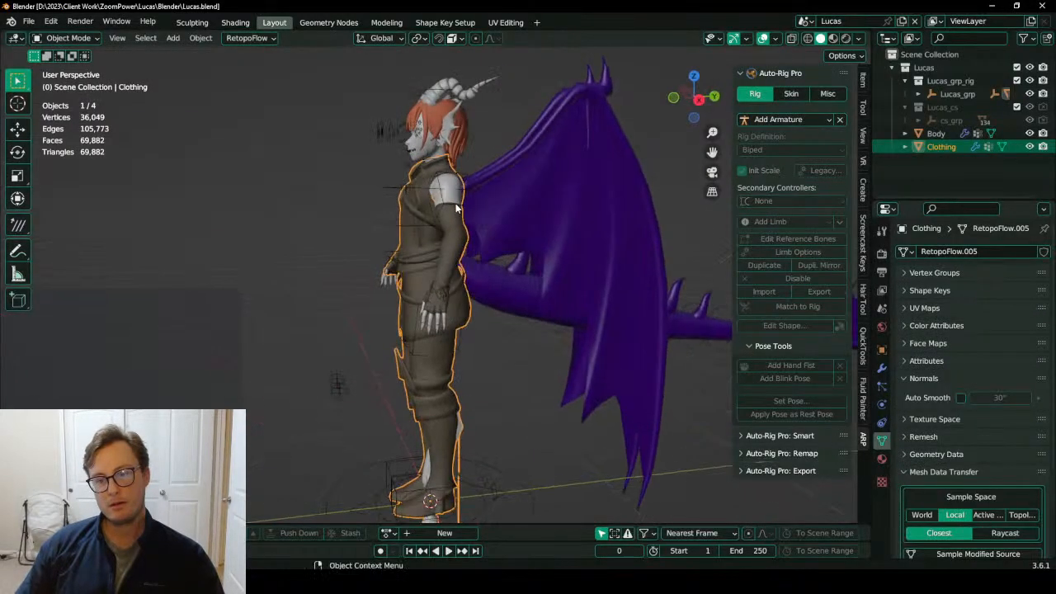
pyautogui.click(456, 208)
pyautogui.press('Tab')
pyautogui.press('KP_3')
pyautogui.scroll(2, 453, 216)
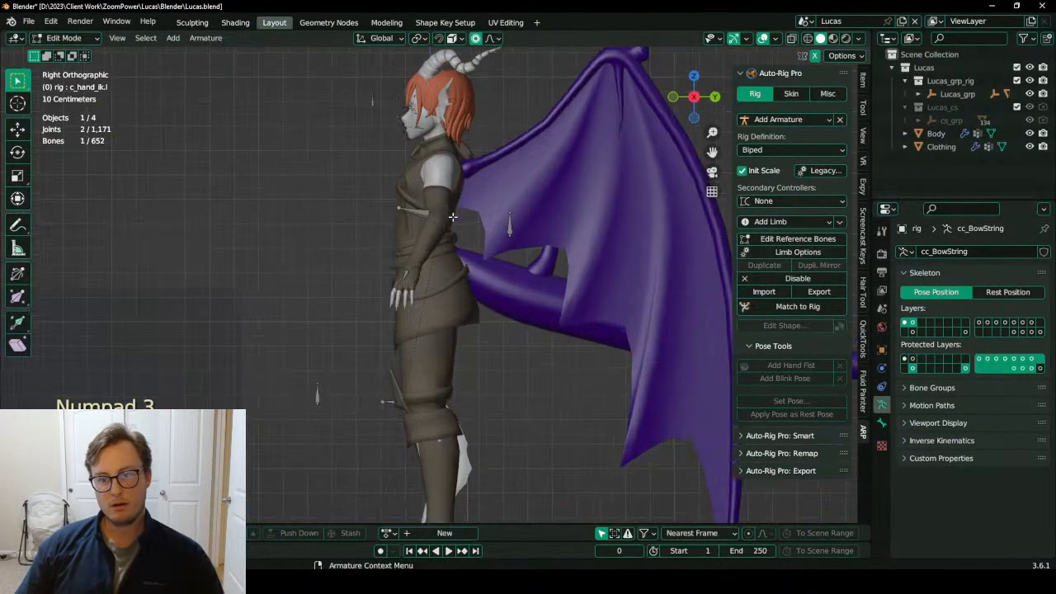
pyautogui.press('Tab')
pyautogui.click(798, 239)
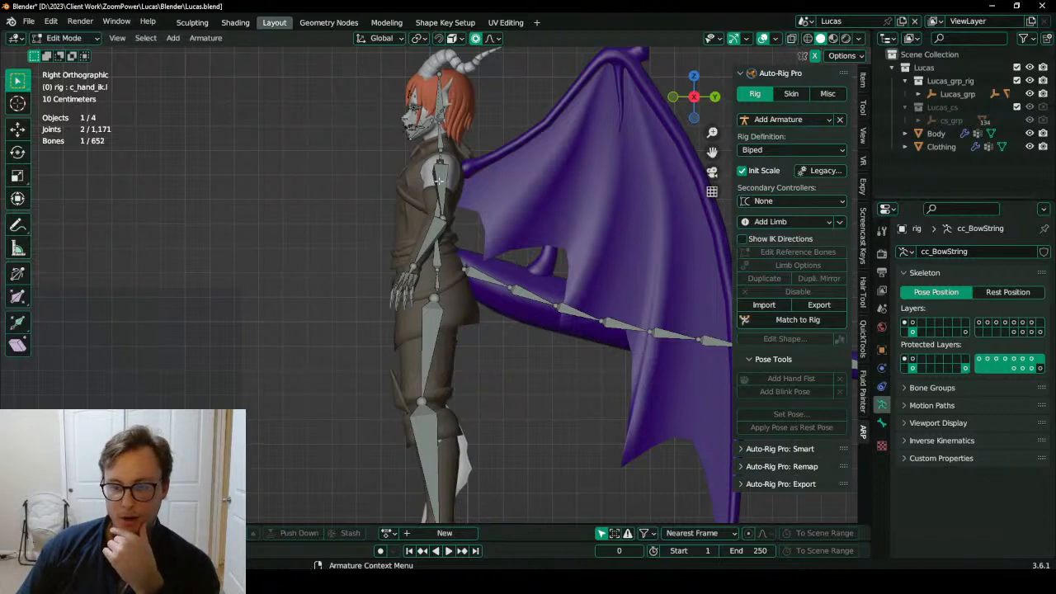
# Select the root, spine and neck reference bones and isolate the armature in local view.
pyautogui.scroll(5, 410, 273)
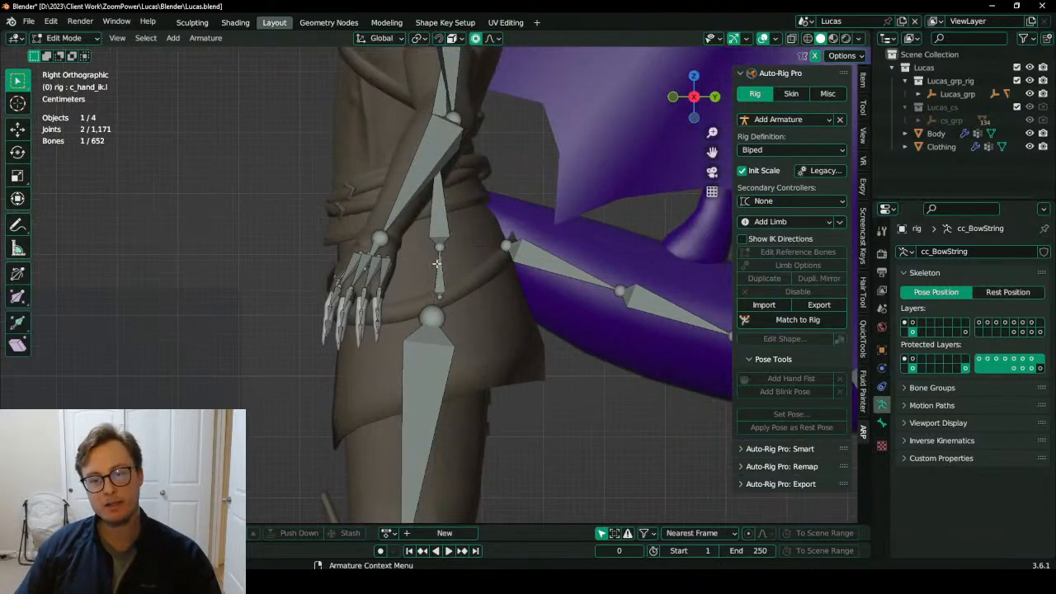
pyautogui.click(443, 264)
pyautogui.keyDown('shift'); pyautogui.moveTo(453, 228); pyautogui.dragTo(457, 255, button='middle'); pyautogui.keyUp('shift')
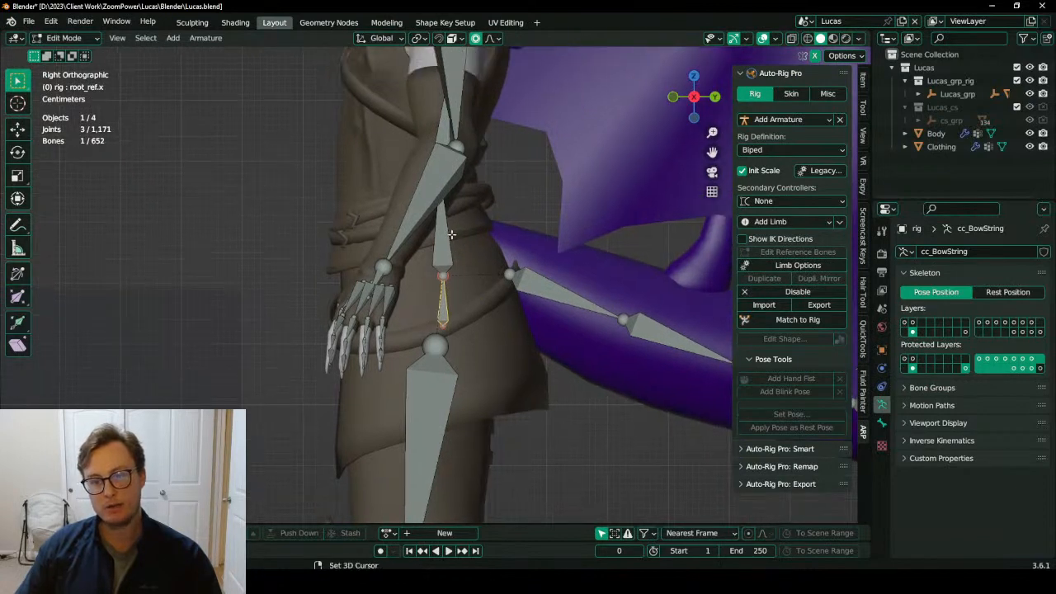
pyautogui.keyDown('shift'); pyautogui.click(448, 252); pyautogui.keyUp('shift')
pyautogui.keyDown('shift'); pyautogui.moveTo(457, 186); pyautogui.dragTo(443, 264, button='middle'); pyautogui.keyUp('shift')
pyautogui.keyDown('shift'); pyautogui.click(450, 252); pyautogui.keyUp('shift')
pyautogui.keyDown('shift'); pyautogui.moveTo(452, 141); pyautogui.dragTo(449, 222, button='middle'); pyautogui.keyUp('shift')
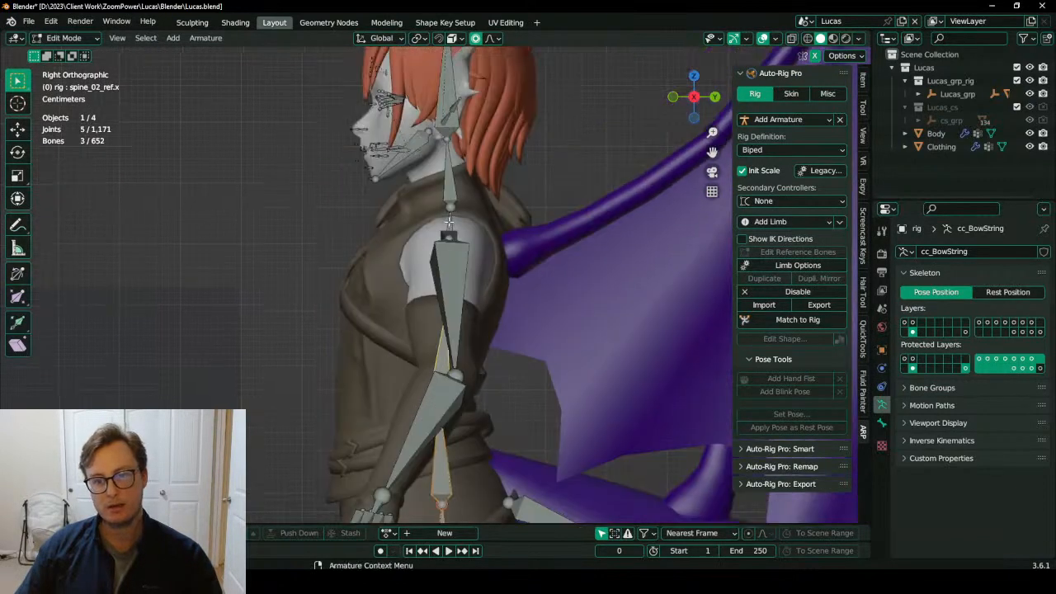
pyautogui.keyDown('shift'); pyautogui.click(449, 218); pyautogui.keyUp('shift')
pyautogui.keyDown('shift'); pyautogui.click(448, 181); pyautogui.keyUp('shift')
pyautogui.moveTo(448, 181); pyautogui.dragTo(547, 231, button='middle')
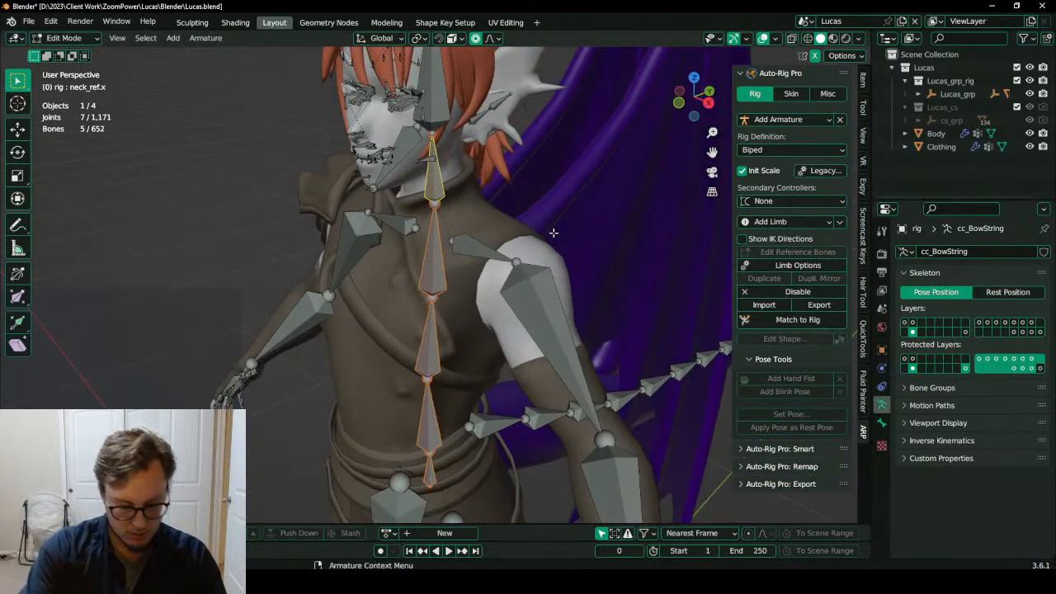
pyautogui.press('KP_Divide')
# Scale the selected spine bones to 0 along Y, then undo it.
pyautogui.press('.')
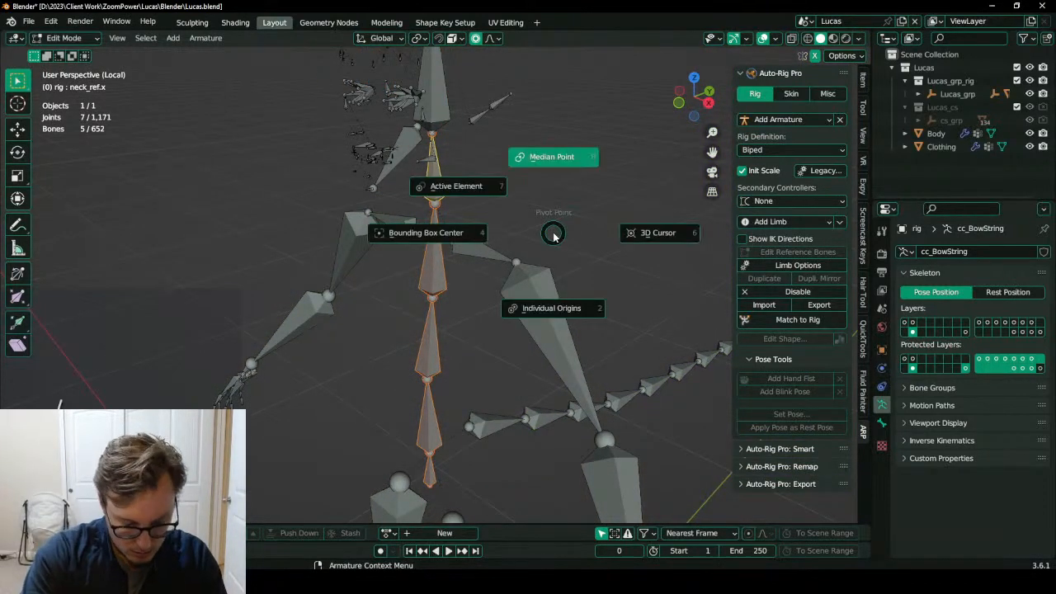
pyautogui.press('Escape')
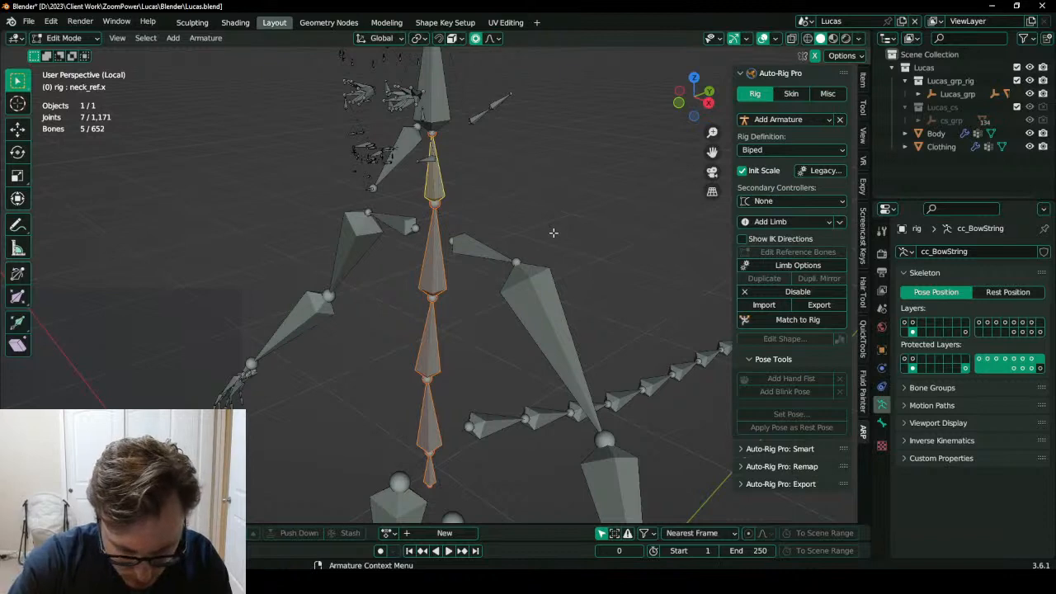
pyautogui.press('s')
pyautogui.press('Escape')
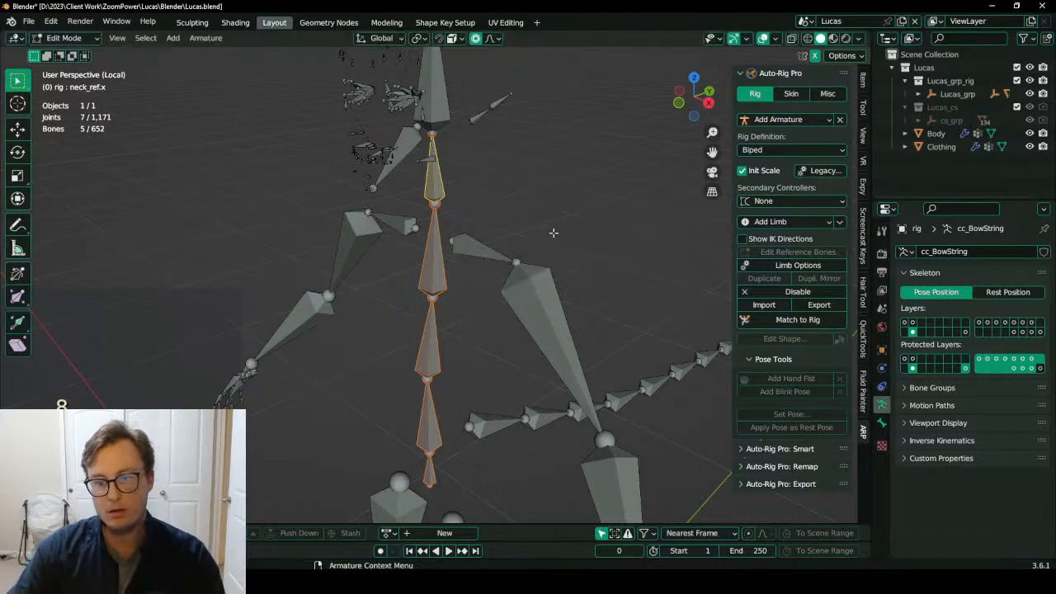
pyautogui.write('sy0')
pyautogui.press('Return')
pyautogui.moveTo(520, 266); pyautogui.dragTo(460, 241, button='middle')
pyautogui.hotkey('ctrl', 'z')
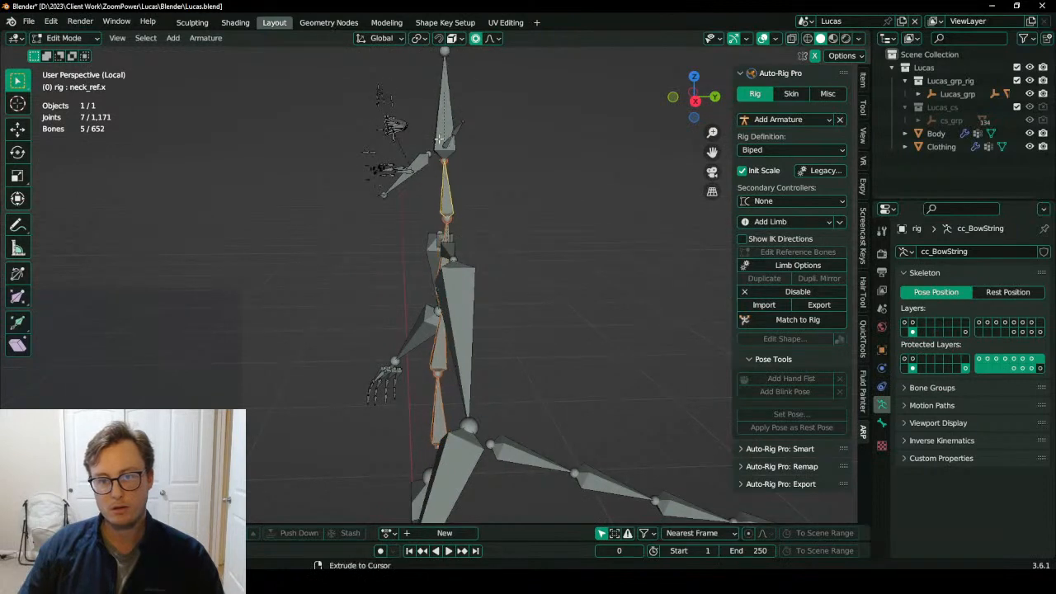
# Add the head bone, scale spine, neck and head to 0 on Y, and leave Edit Mode.
pyautogui.keyDown('shift'); pyautogui.click(448, 108); pyautogui.keyUp('shift')
pyautogui.write('sy0')
pyautogui.press('Return')
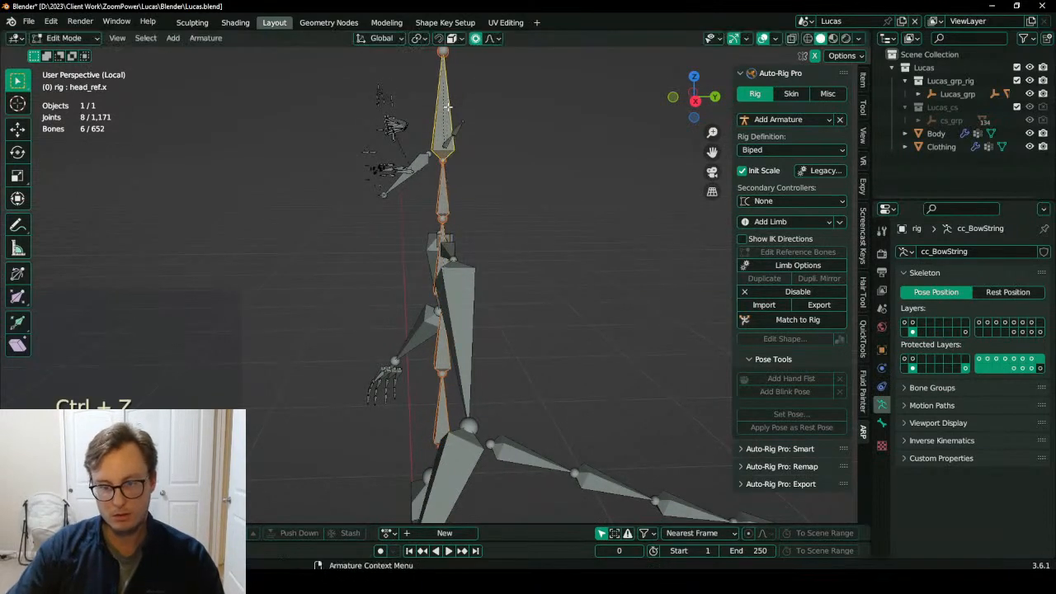
pyautogui.moveTo(446, 108); pyautogui.dragTo(535, 194, button='middle')
pyautogui.press('KP_3')
pyautogui.scroll(-4, 512, 206)
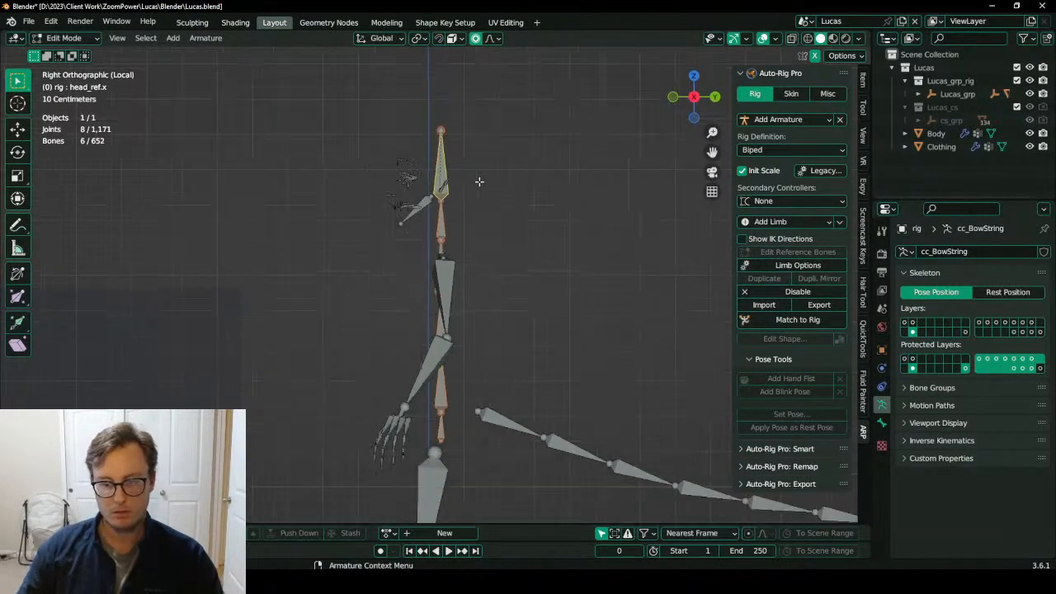
pyautogui.press('Tab')
pyautogui.moveTo(536, 251); pyautogui.dragTo(499, 257, button='middle')
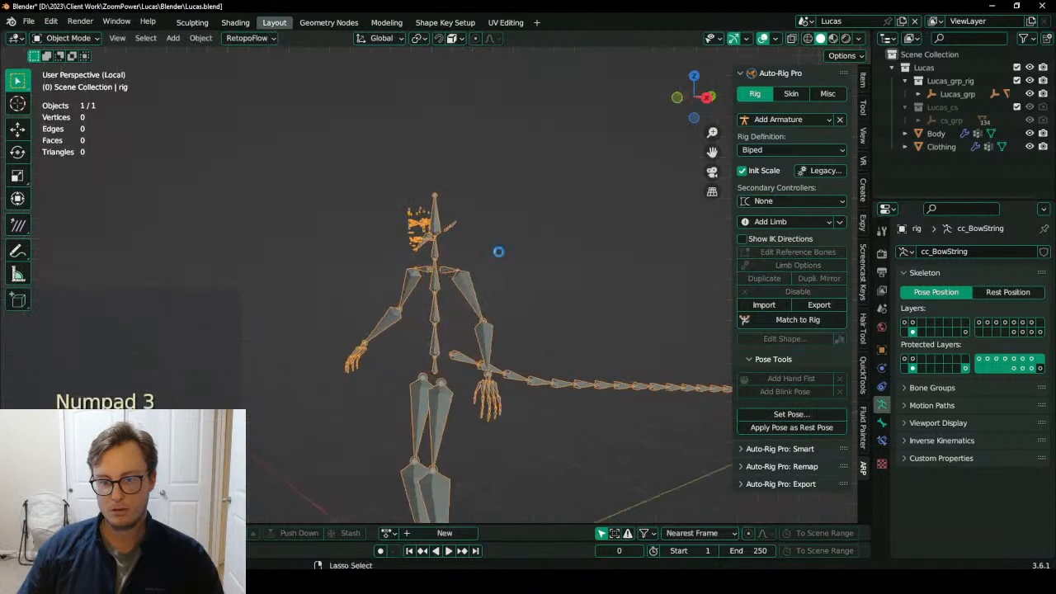
# Save Lucas.blend, run Match to Rig to rebuild the control rig, and enter Pose Mode.
pyautogui.hotkey('ctrl', 's')
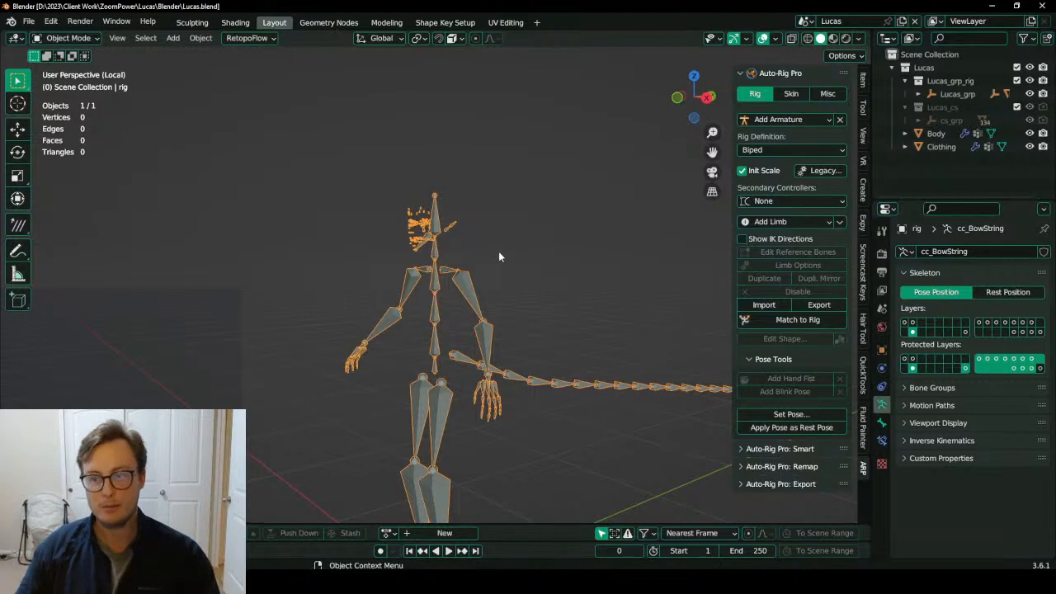
pyautogui.moveTo(498, 256); pyautogui.dragTo(483, 291, button='middle')
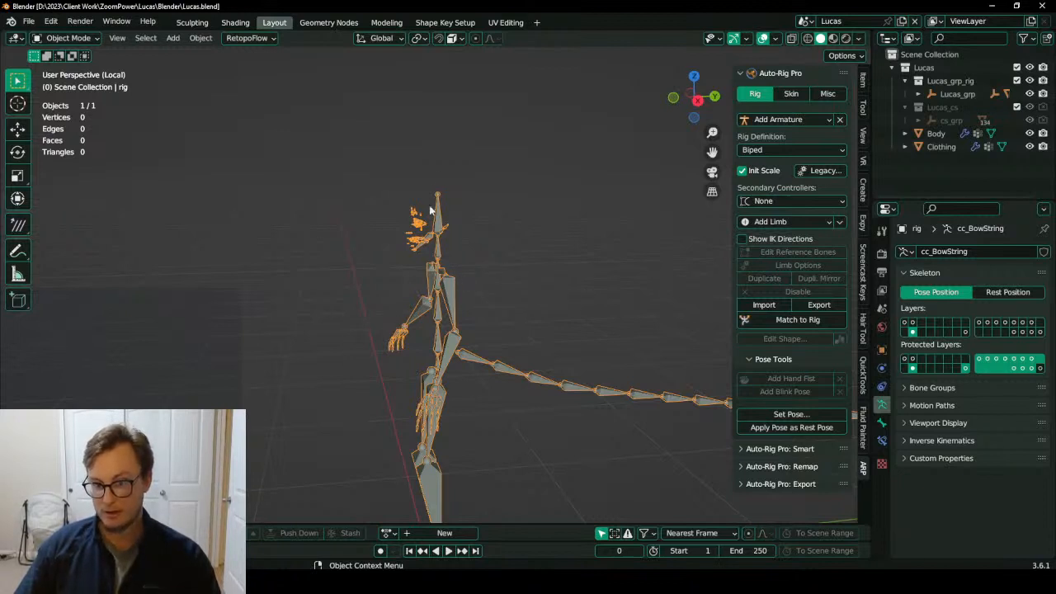
pyautogui.moveTo(420, 346); pyautogui.dragTo(632, 292, button='middle')
pyautogui.click(779, 320)
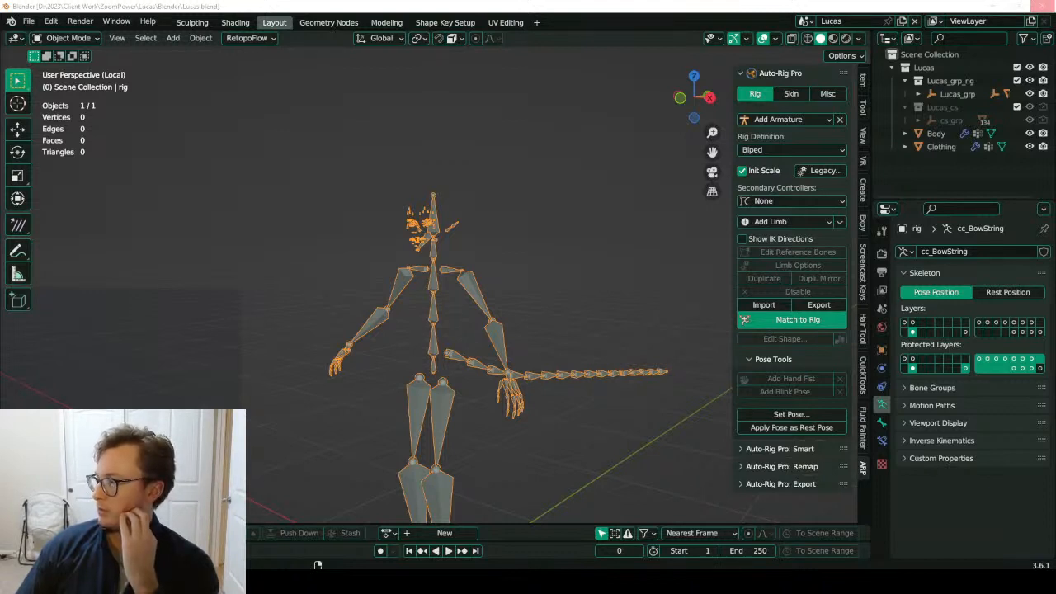
pyautogui.hotkey('ctrl', 'Tab')
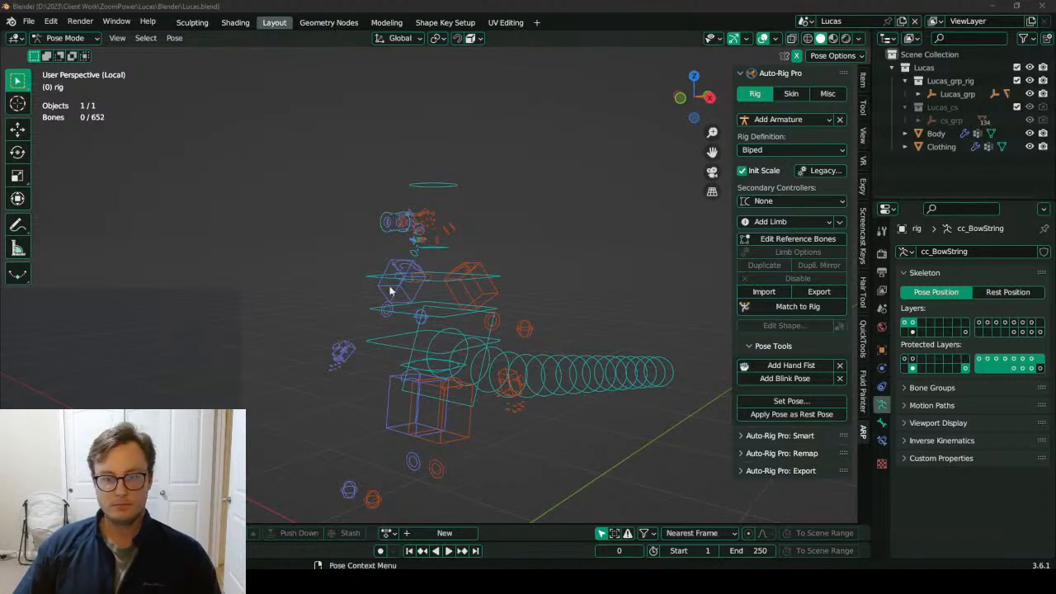
# Return to Object Mode, leave local view to show the full character, and save.
pyautogui.hotkey('ctrl', 'Tab')
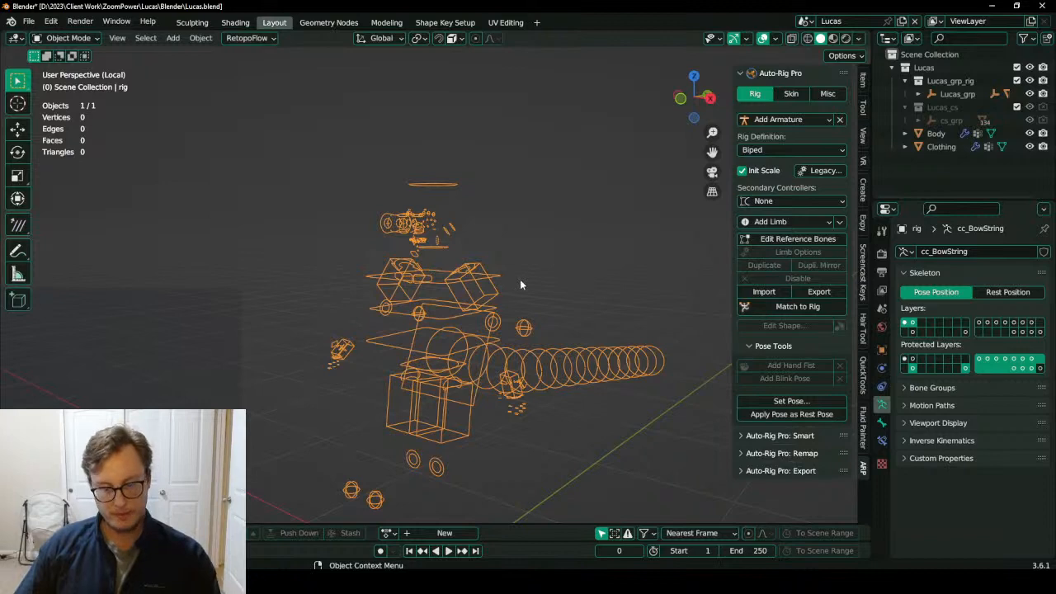
pyautogui.press('/')
pyautogui.moveTo(539, 282); pyautogui.dragTo(499, 289, button='middle')
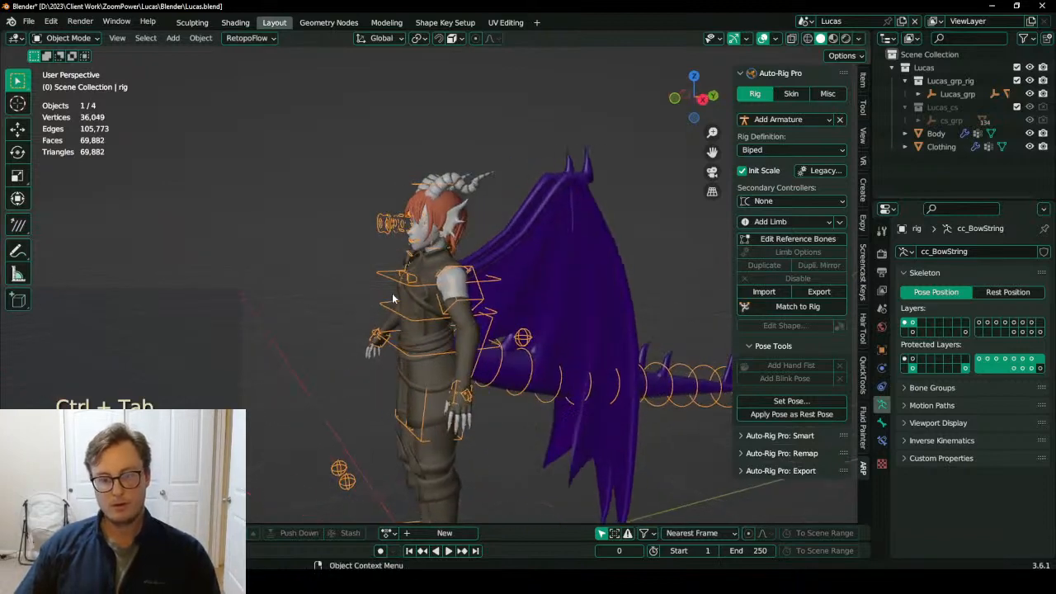
pyautogui.scroll(3, 402, 292)
pyautogui.moveTo(403, 296); pyautogui.dragTo(494, 285, button='middle')
pyautogui.hotkey('ctrl', 's')
pyautogui.press('KP_3')
# Select everything, export Lucas.fbx with the Auto-Rig Pro FBX exporter, and save the blend file.
pyautogui.press('a')
pyautogui.press('q')
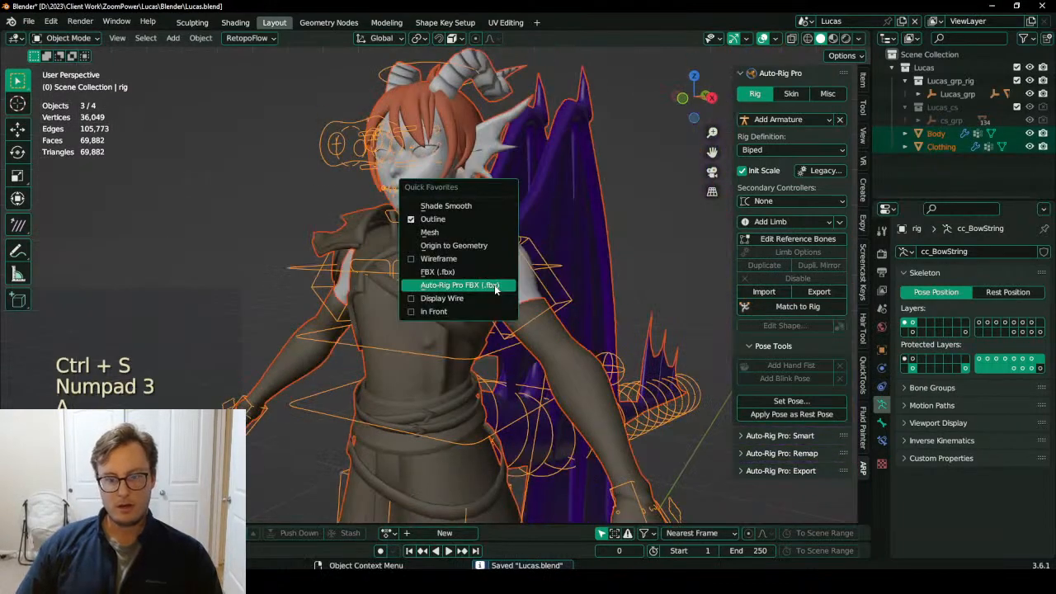
pyautogui.click(494, 285)
pyautogui.click(769, 468)
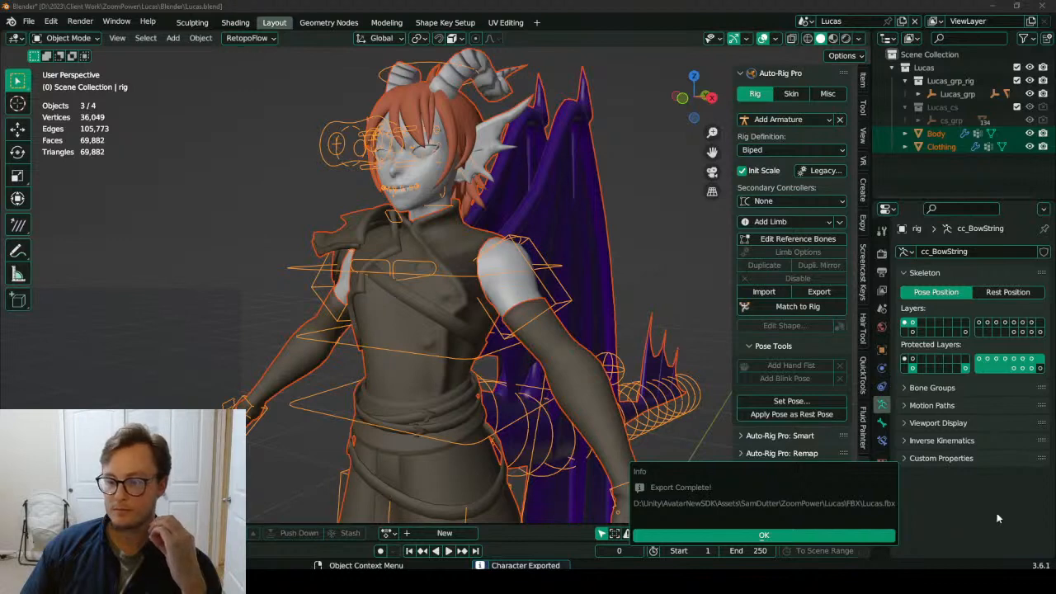
pyautogui.click(819, 537)
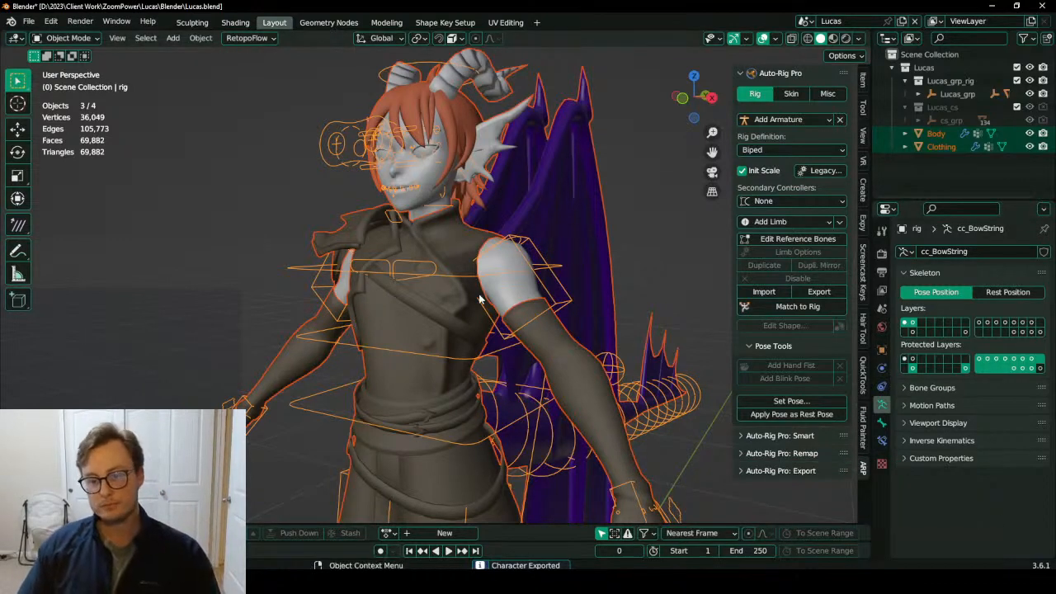
pyautogui.hotkey('ctrl', 's')
# Switch to Unity, select Lucas.fbx and open its humanoid rig Configure view.
pyautogui.hotkey('alt', 'Tab')
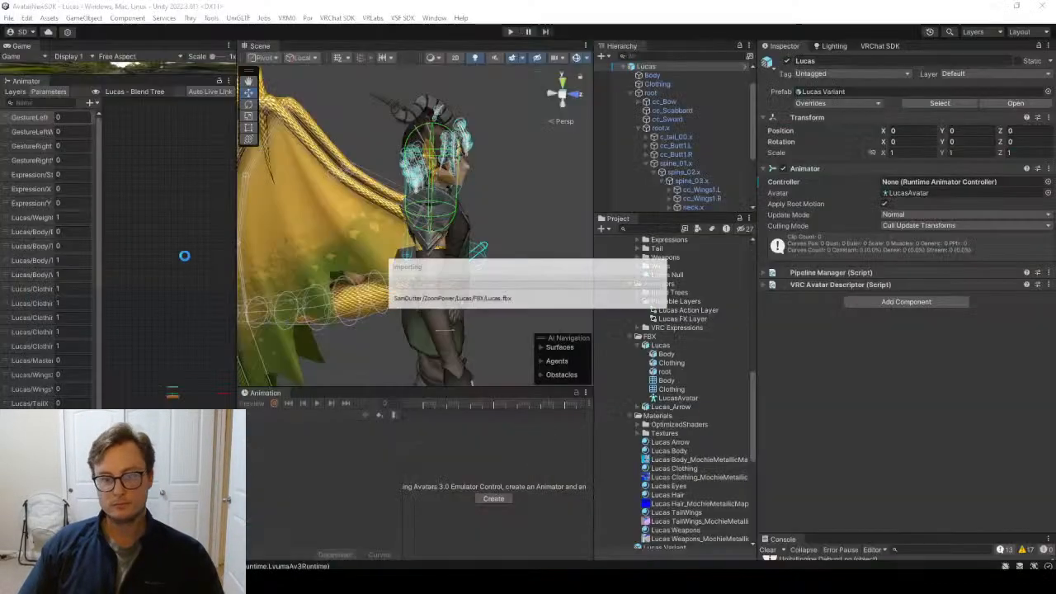
pyautogui.keyDown('alt'); pyautogui.moveTo(488, 243); pyautogui.dragTo(383, 227); pyautogui.keyUp('alt')
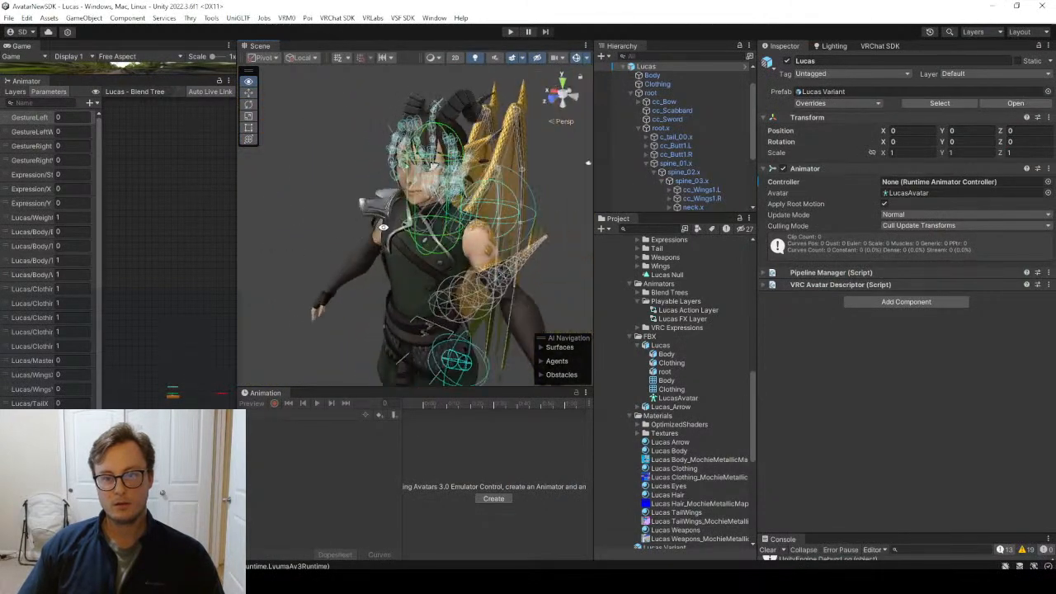
pyautogui.click(663, 346)
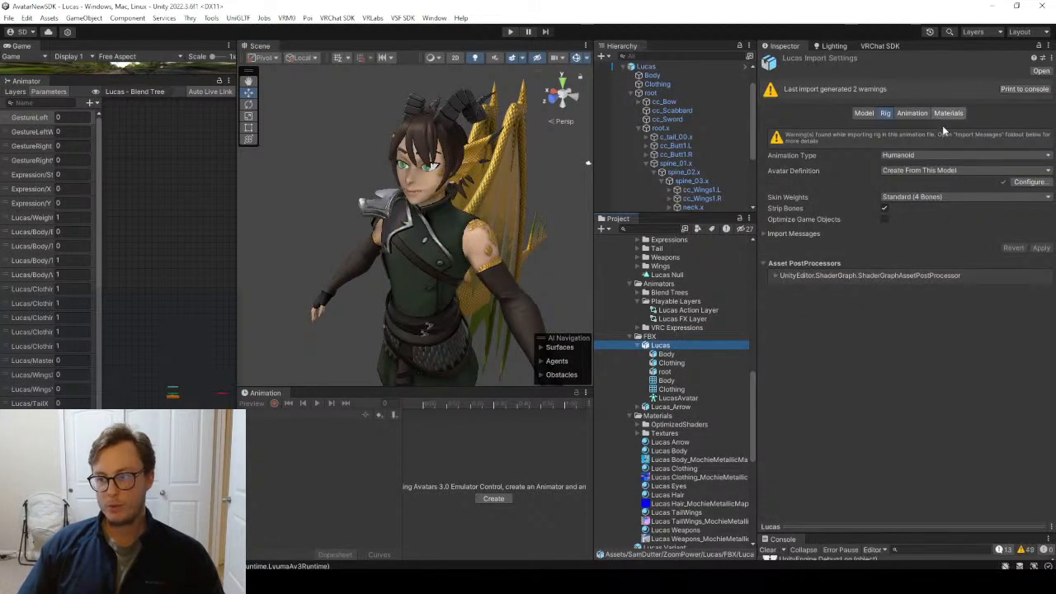
pyautogui.click(1027, 181)
pyautogui.scroll(-3, 904, 343)
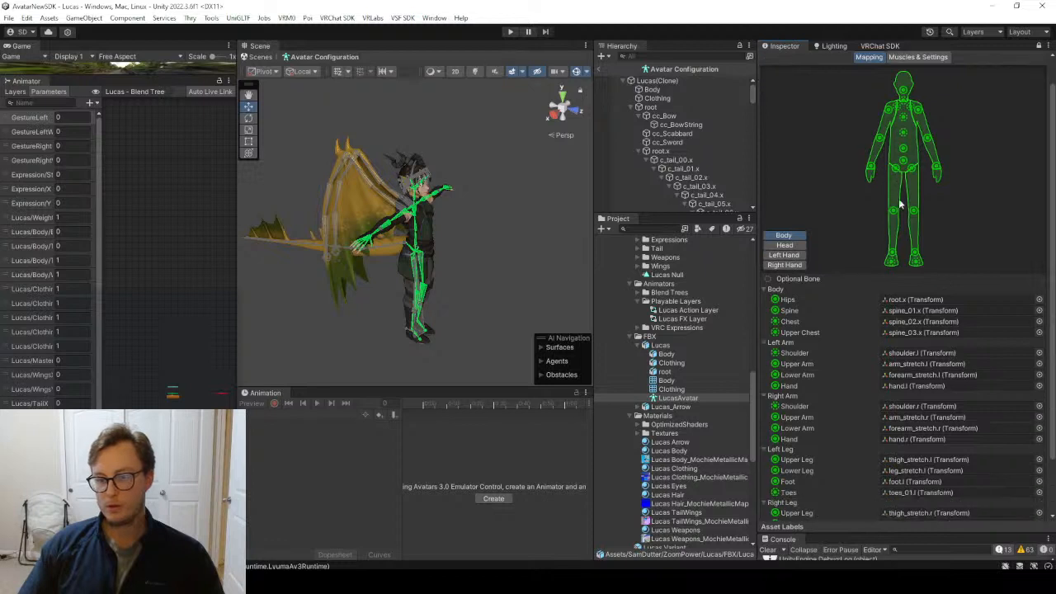
# Reset the pose, sample the bind pose, enforce T-Pose, then finish and apply the import settings.
pyautogui.click(810, 495)
pyautogui.click(822, 506)
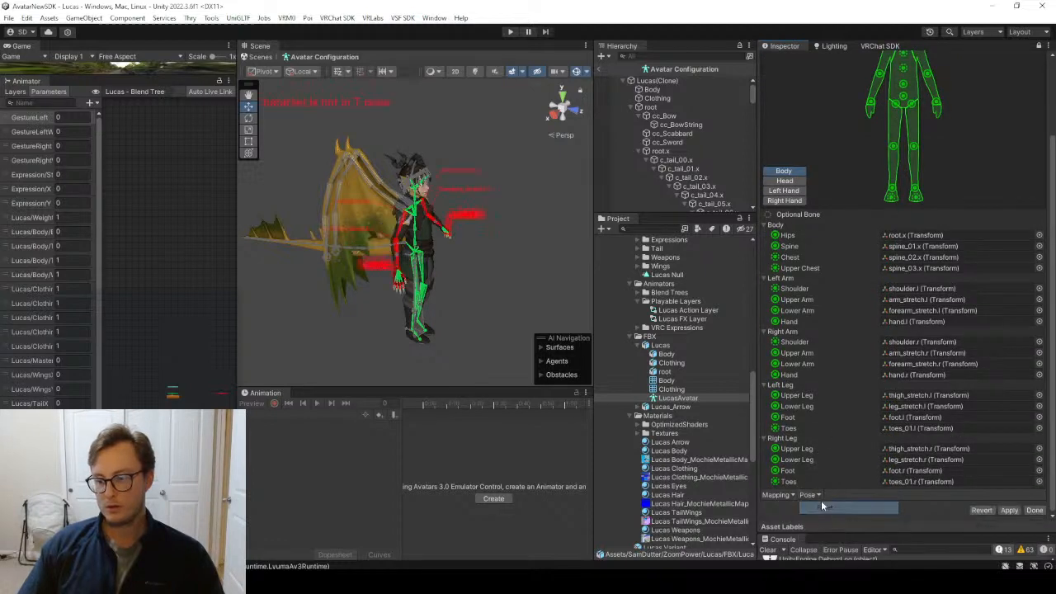
pyautogui.click(810, 494)
pyautogui.click(832, 520)
pyautogui.click(820, 494)
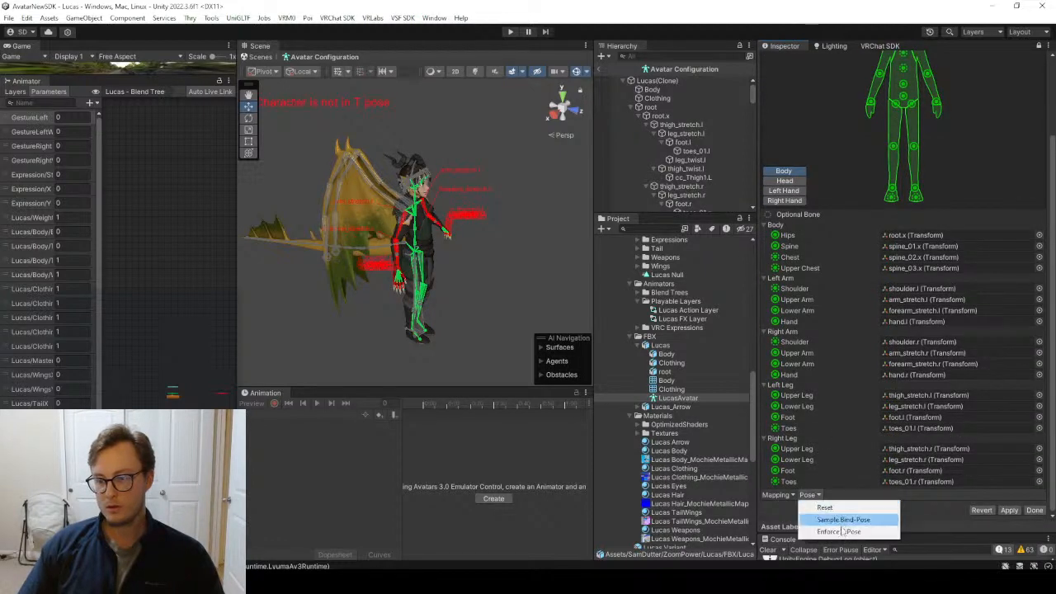
pyautogui.click(831, 533)
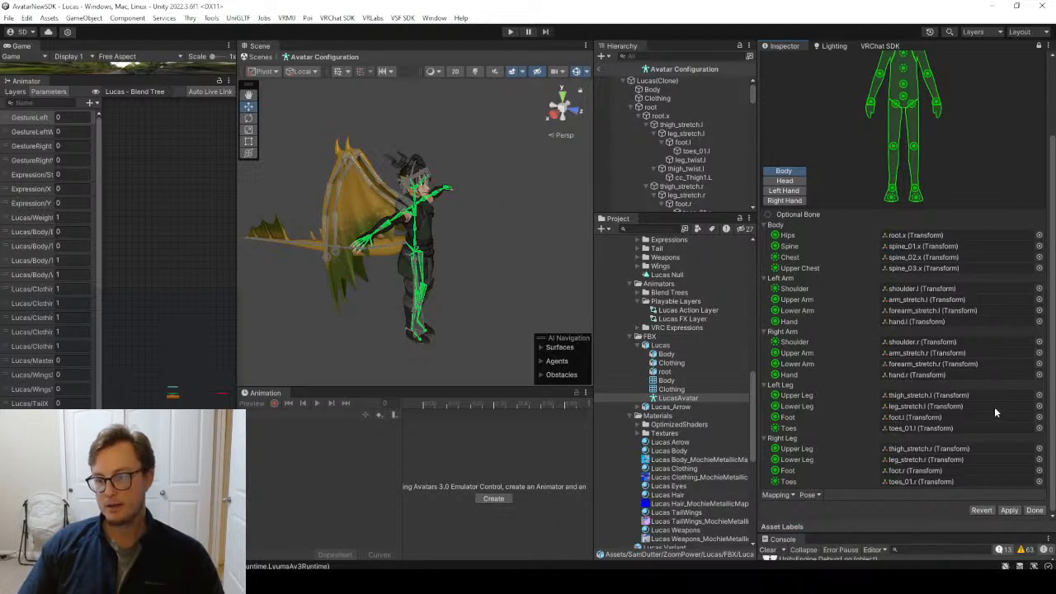
pyautogui.click(1034, 510)
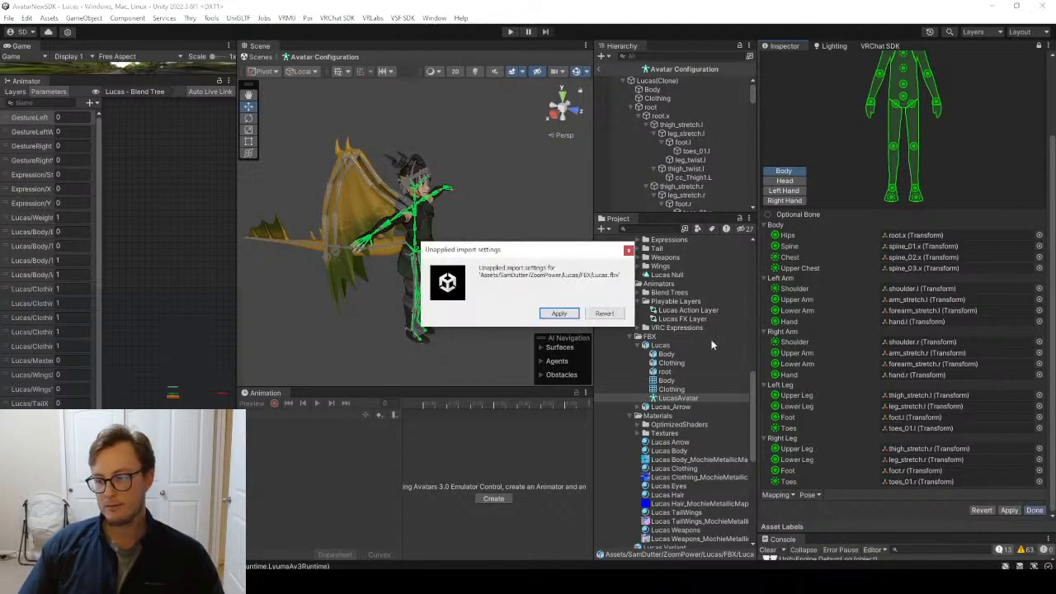
pyautogui.click(562, 313)
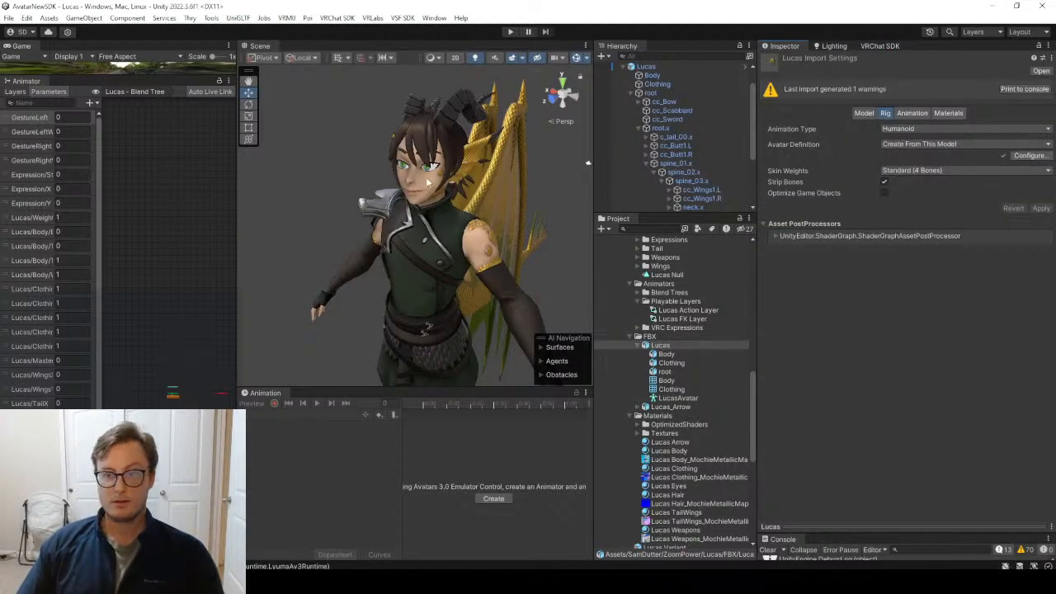
# Enter Play mode, select Lucas, and turn off Gizmos.
pyautogui.keyDown('alt'); pyautogui.moveTo(588, 163); pyautogui.dragTo(794, 141); pyautogui.keyUp('alt')
pyautogui.keyDown('alt'); pyautogui.moveTo(468, 224); pyautogui.dragTo(627, 210); pyautogui.keyUp('alt')
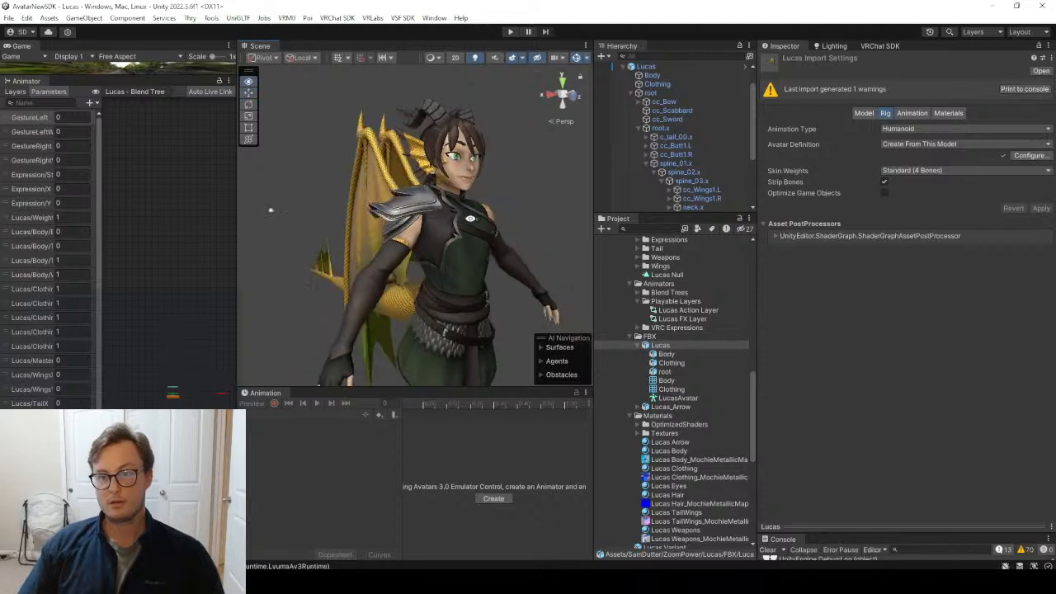
pyautogui.scroll(2, 676, 125)
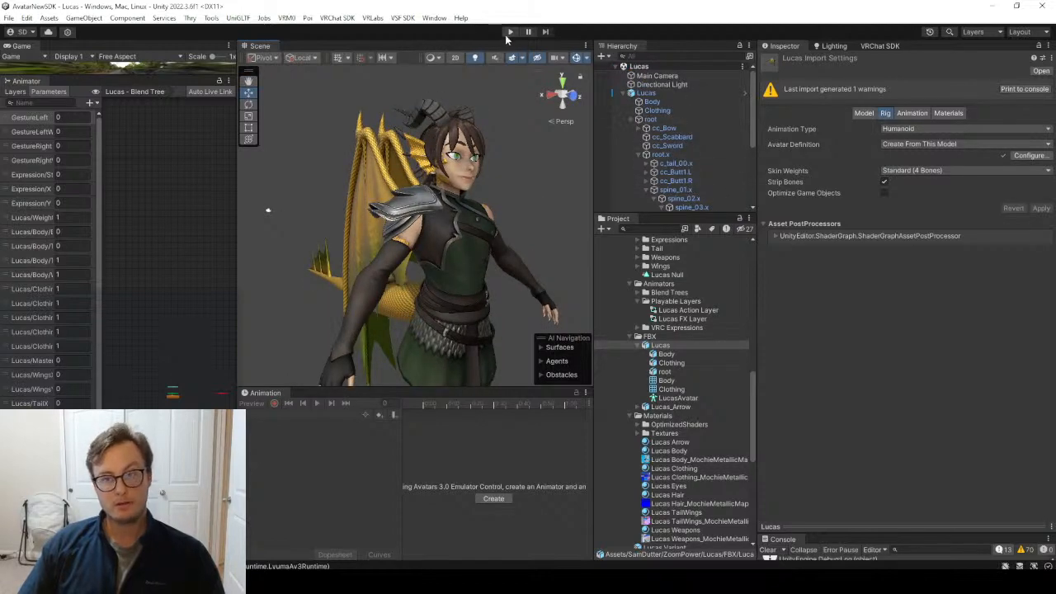
pyautogui.click(509, 32)
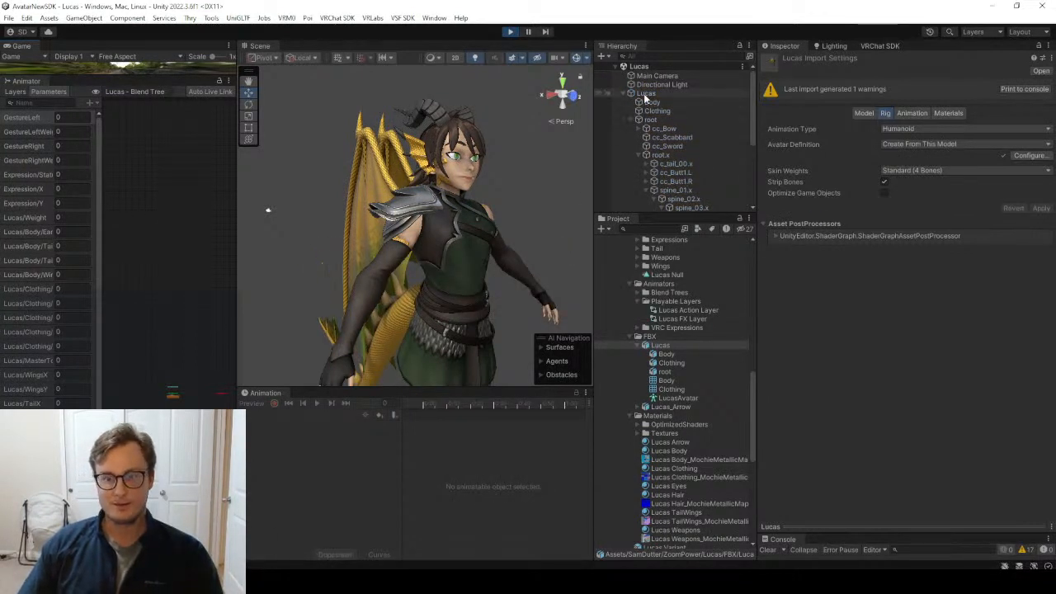
pyautogui.click(645, 93)
pyautogui.keyDown('alt'); pyautogui.moveTo(446, 252); pyautogui.dragTo(313, 172); pyautogui.keyUp('alt')
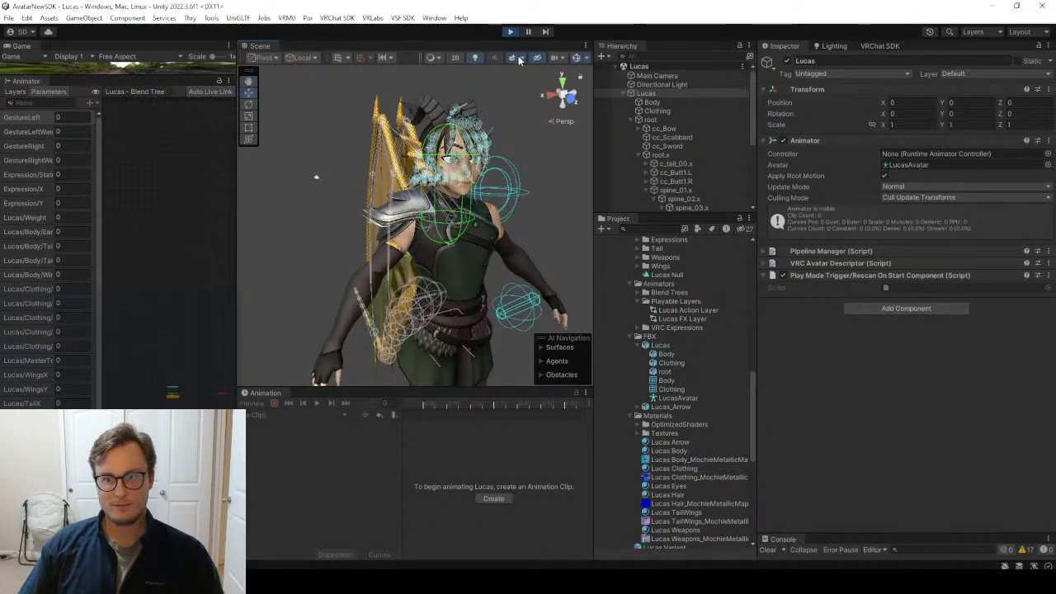
pyautogui.click(575, 57)
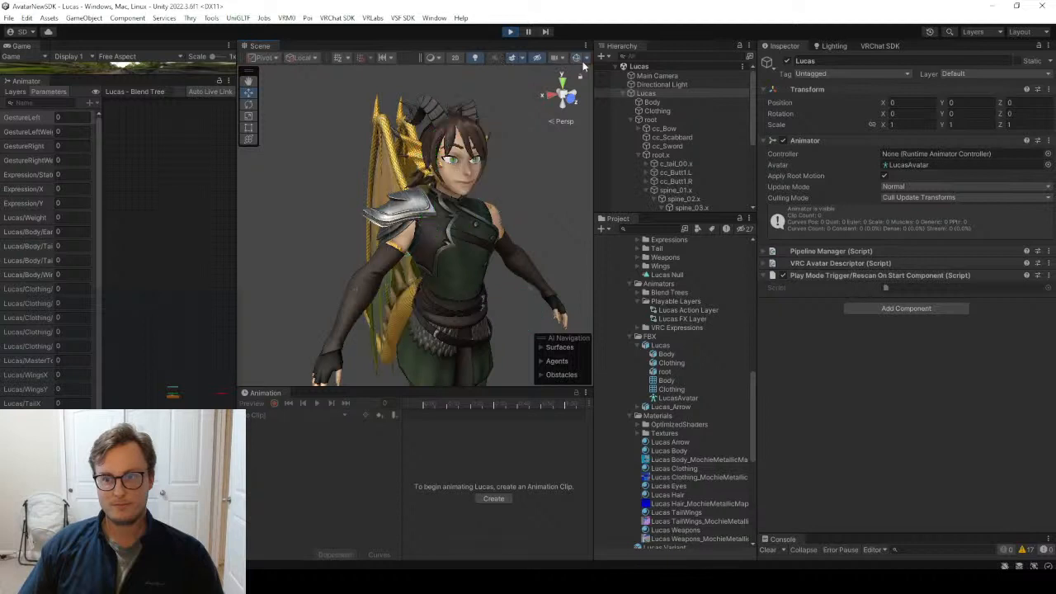
pyautogui.scroll(-5, 655, 165)
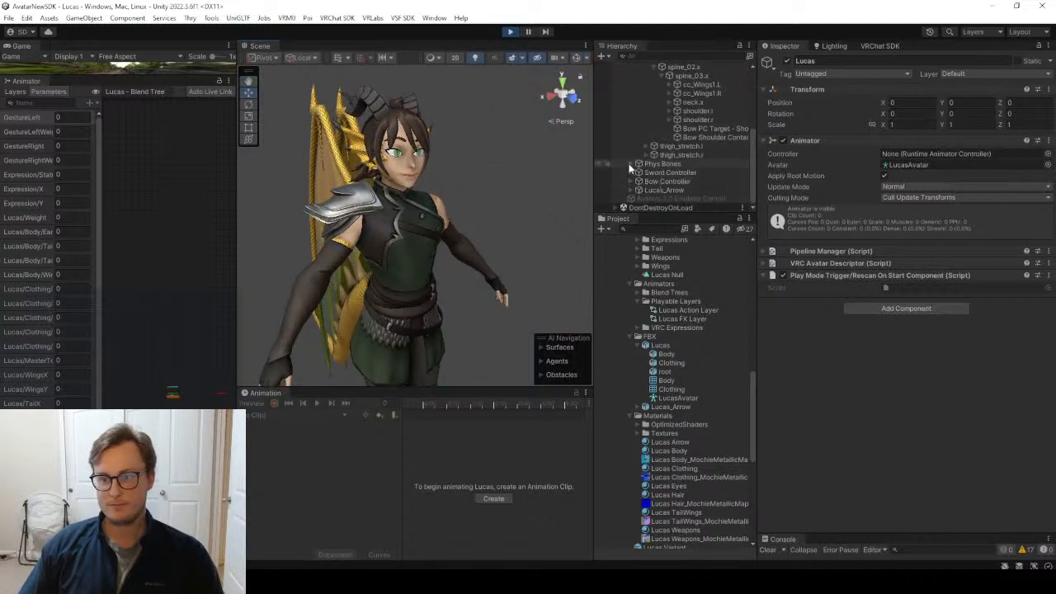
# Toggle the PB Hair phys bone off and on to check it against the head, then stop Play mode.
pyautogui.click(637, 163)
pyautogui.click(670, 92)
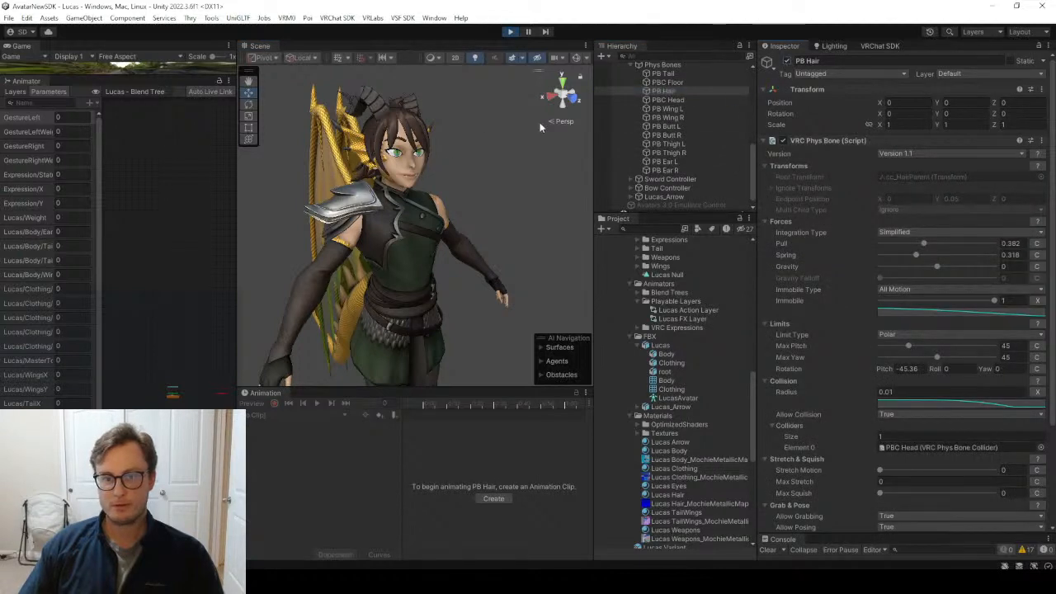
pyautogui.click(787, 61)
pyautogui.keyDown('alt'); pyautogui.moveTo(424, 173); pyautogui.dragTo(444, 165); pyautogui.keyUp('alt')
pyautogui.moveTo(444, 165); pyautogui.dragTo(582, 167, button='right')
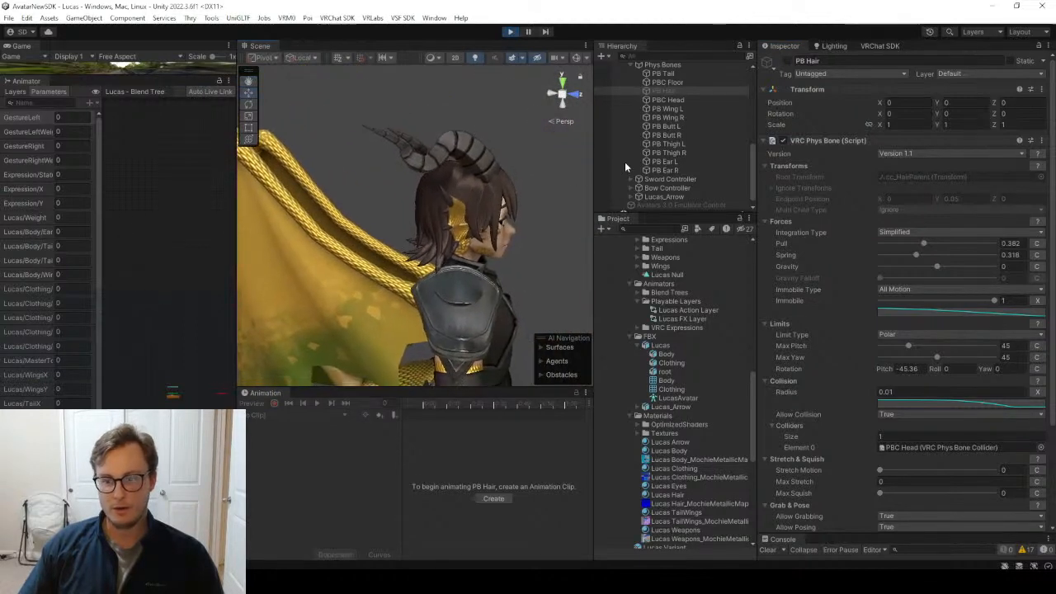
pyautogui.click(789, 59)
pyautogui.click(790, 59)
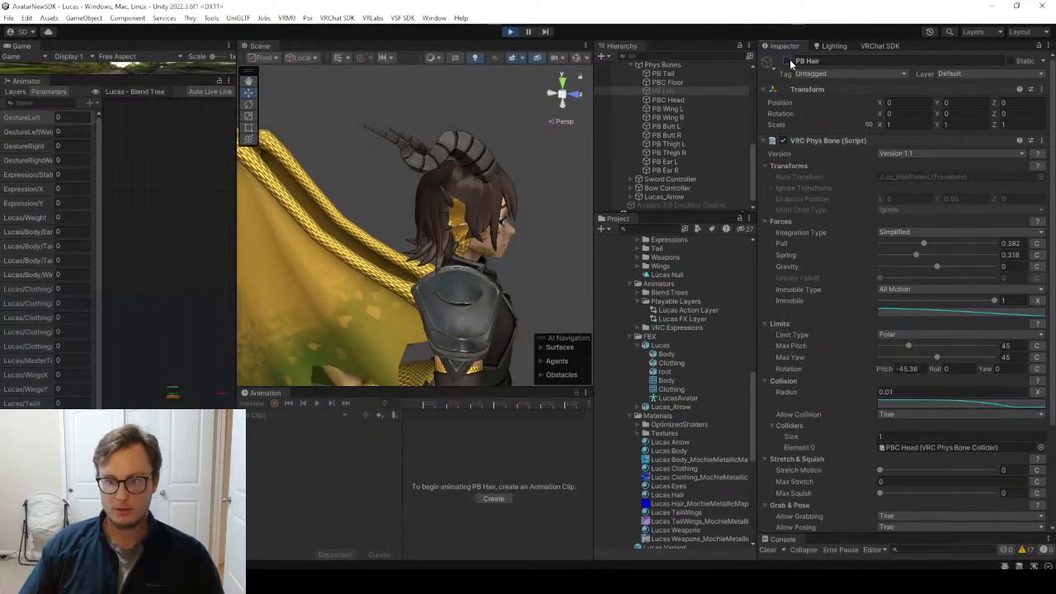
pyautogui.click(509, 33)
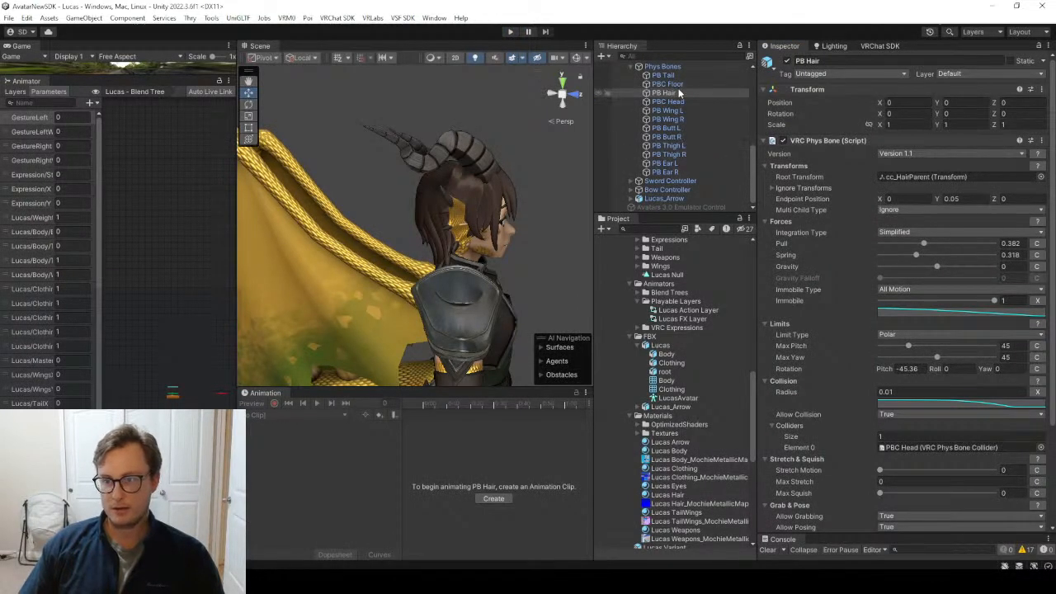
# In Play mode, give the PBC Head collider Radius 0.1 and Position Z 0.01.
pyautogui.click(510, 32)
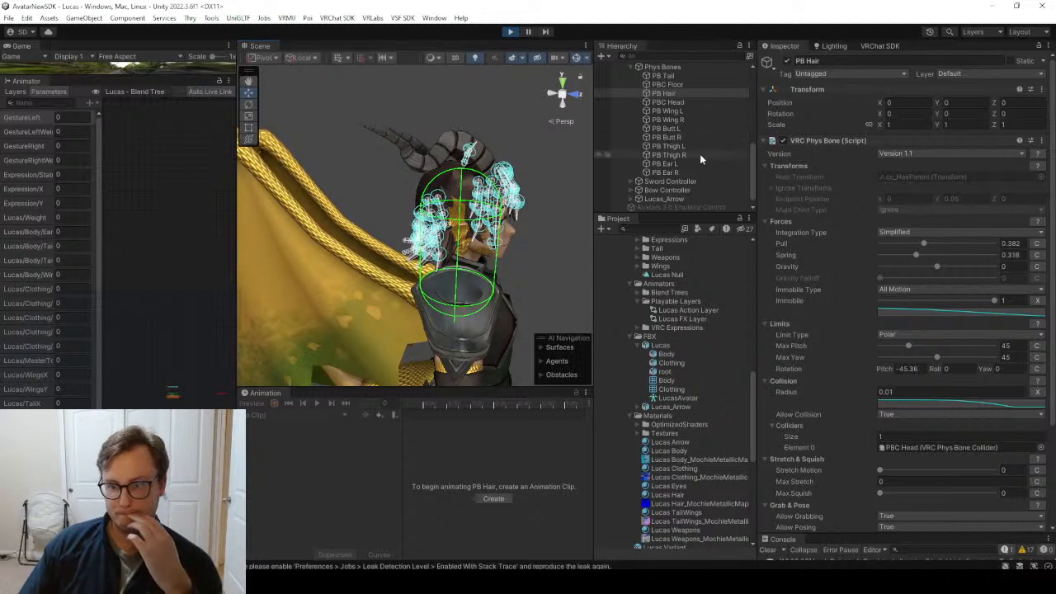
pyautogui.click(685, 102)
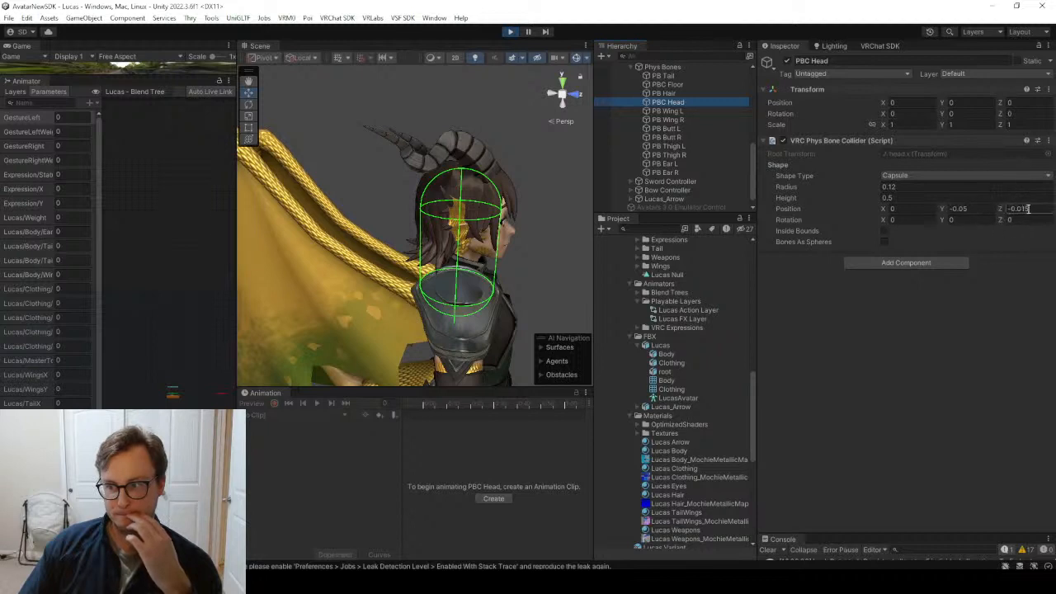
pyautogui.click(1045, 208)
pyautogui.write('0')
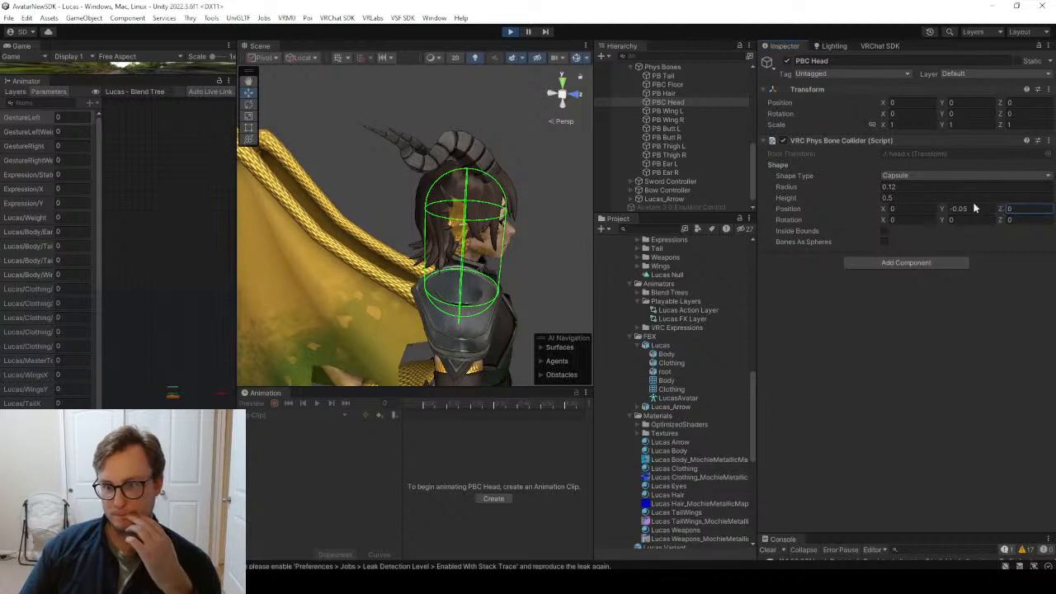
pyautogui.click(917, 187)
pyautogui.write('.1')
pyautogui.press('Return')
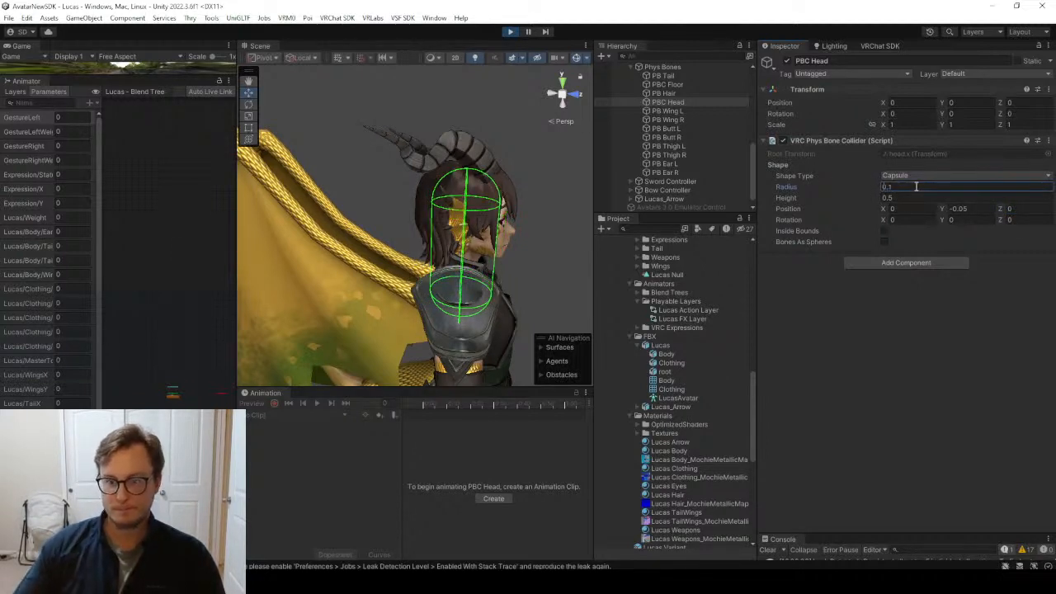
pyautogui.keyDown('alt'); pyautogui.moveTo(464, 165); pyautogui.dragTo(383, 186); pyautogui.keyUp('alt')
pyautogui.click(1039, 213)
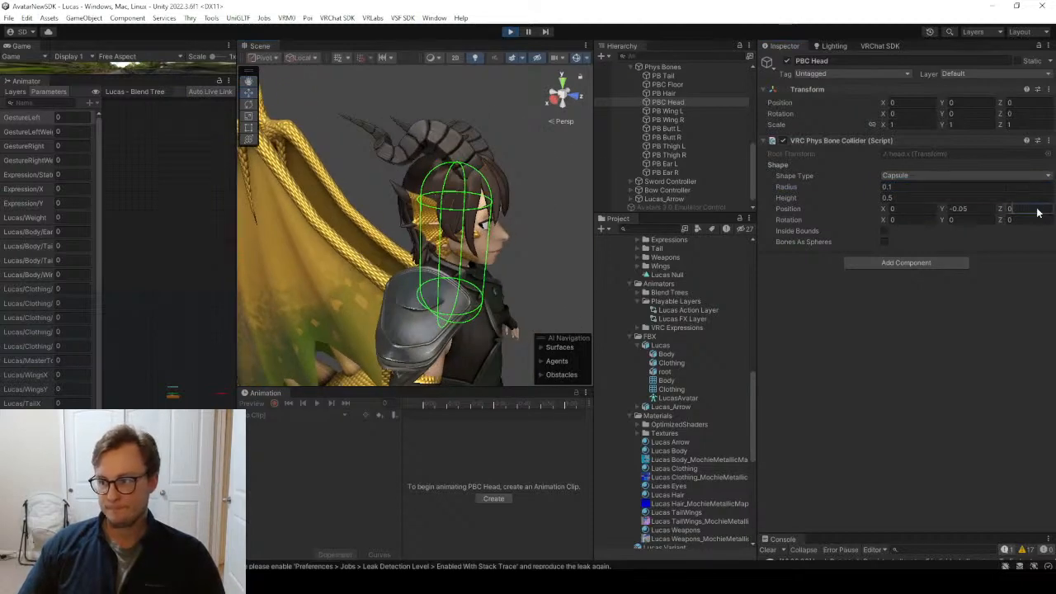
pyautogui.write('.01')
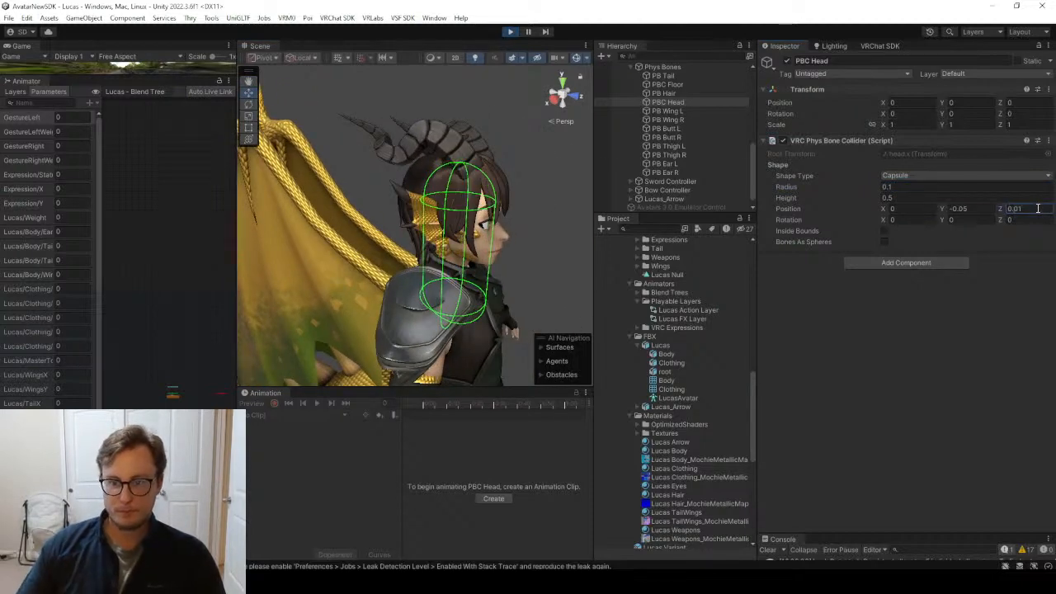
pyautogui.keyDown('alt'); pyautogui.moveTo(459, 333); pyautogui.dragTo(579, 317); pyautogui.keyUp('alt')
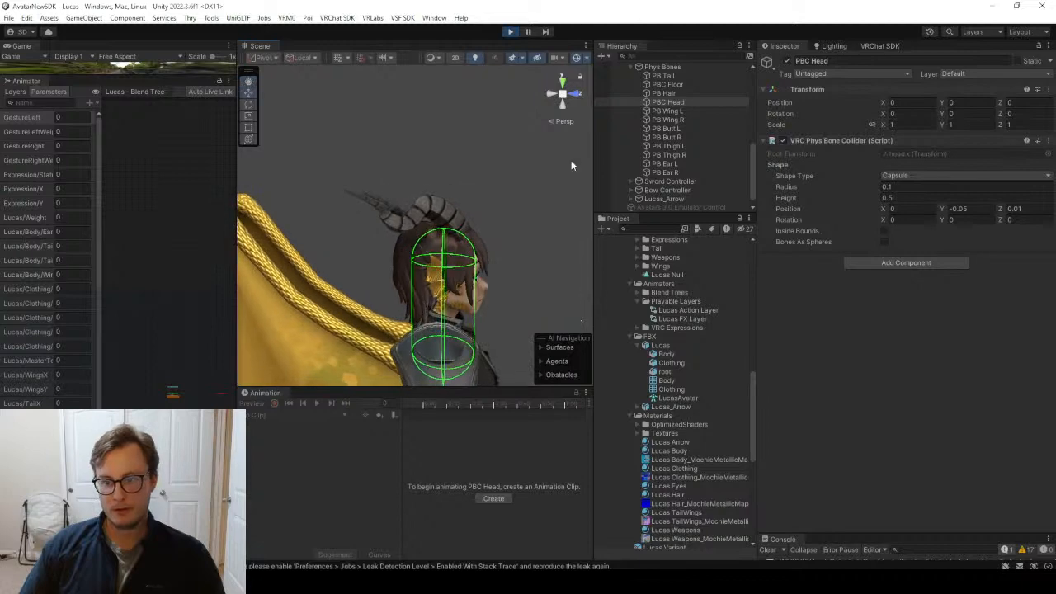
# Copy the PBC Head collider values in Play mode, stop playing, and paste them back.
pyautogui.click(1047, 140)
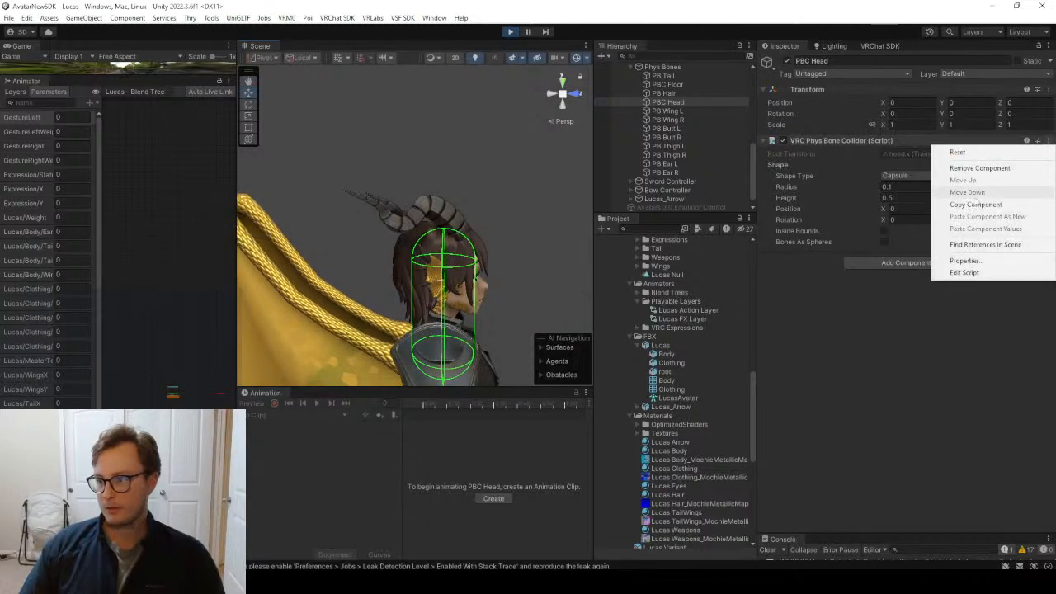
pyautogui.click(976, 204)
pyautogui.click(510, 32)
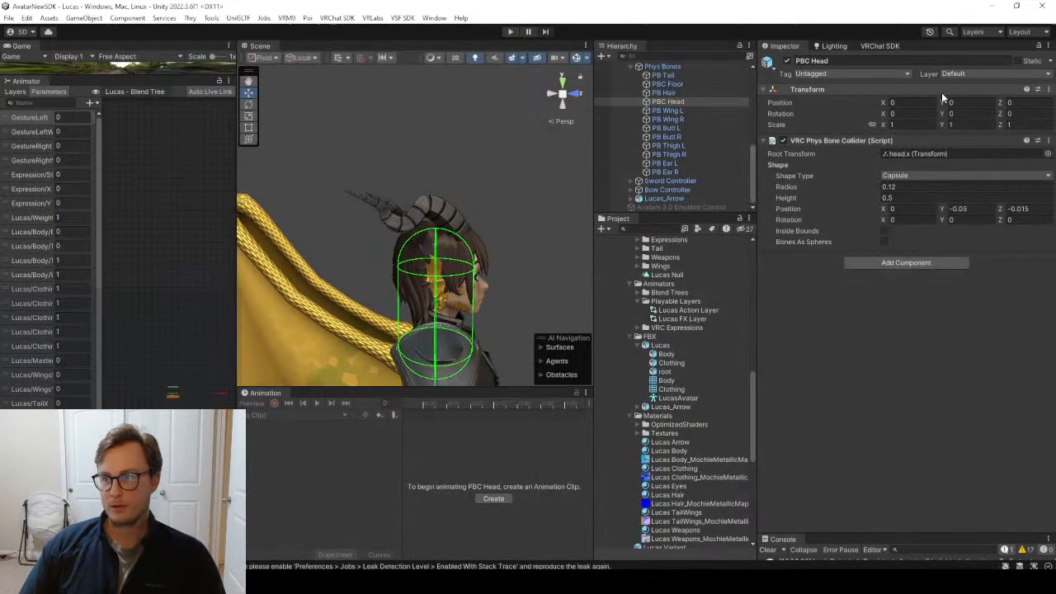
pyautogui.click(1047, 140)
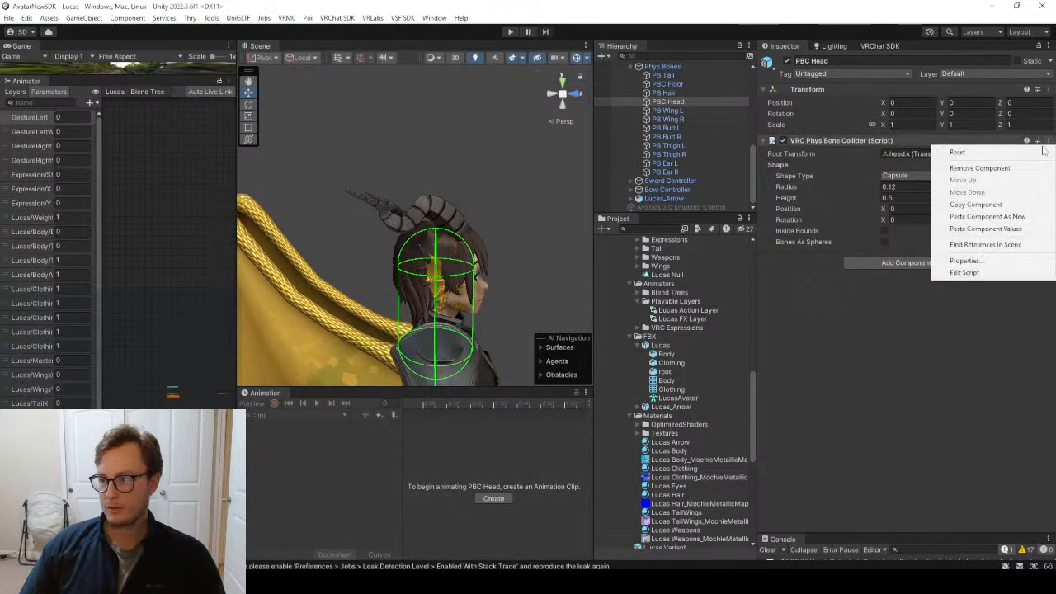
pyautogui.click(985, 229)
# Collapse the root and Phys Bones groups and select Lucas in the Hierarchy.
pyautogui.keyDown('alt'); pyautogui.moveTo(484, 219); pyautogui.dragTo(470, 187); pyautogui.keyUp('alt')
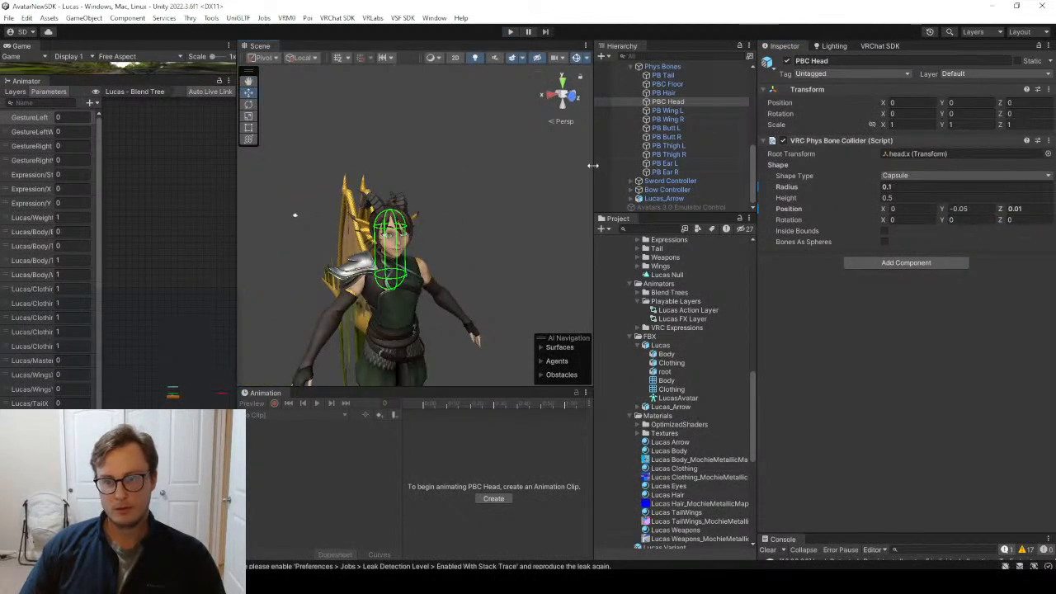
pyautogui.moveTo(592, 165); pyautogui.dragTo(530, 165)
pyautogui.scroll(2, 658, 152)
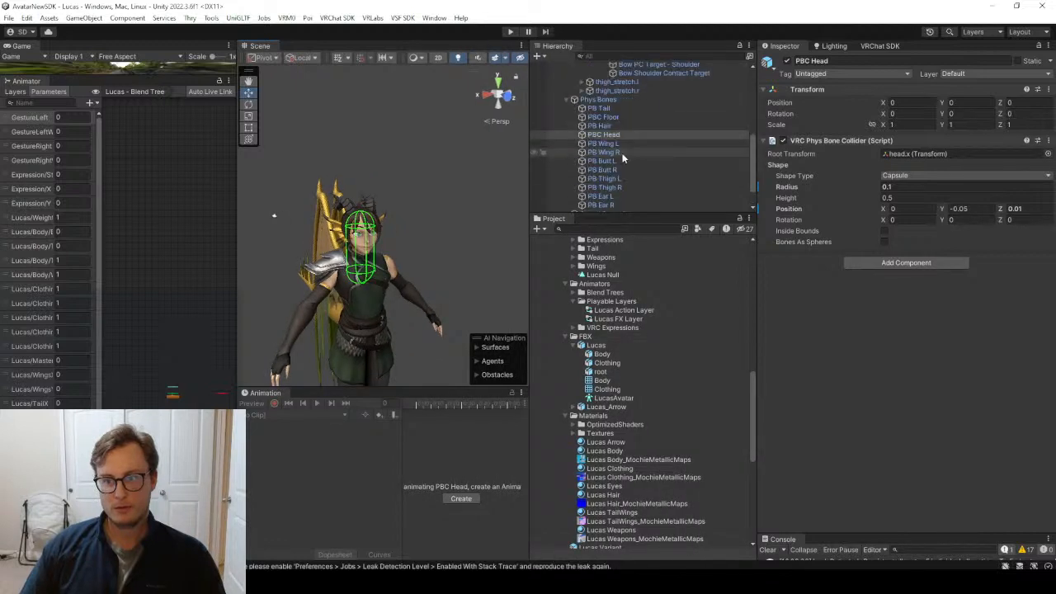
pyautogui.scroll(3, 622, 158)
pyautogui.click(569, 120)
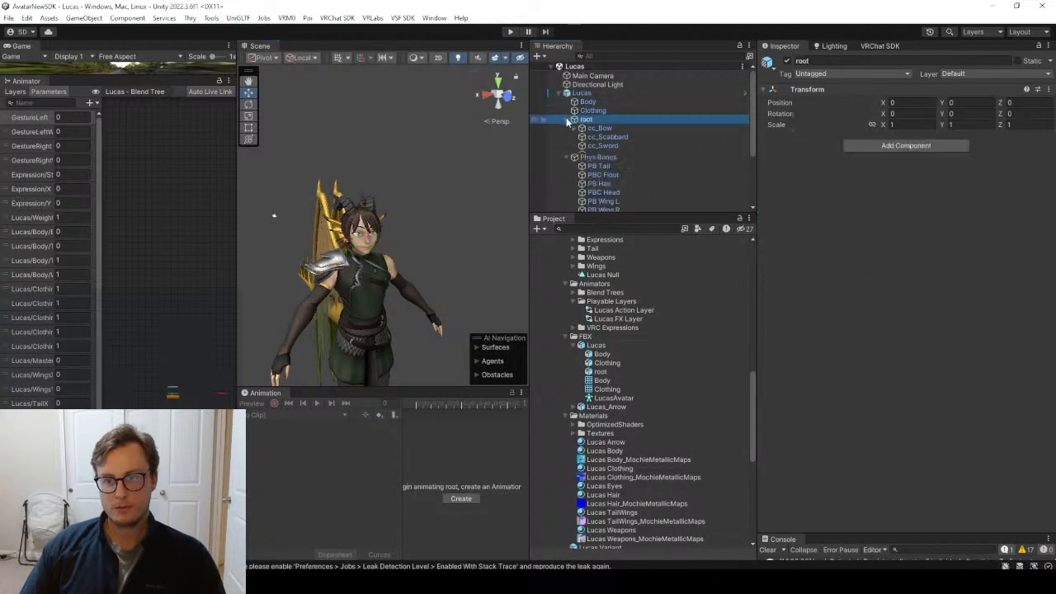
pyautogui.click(565, 129)
pyautogui.click(559, 93)
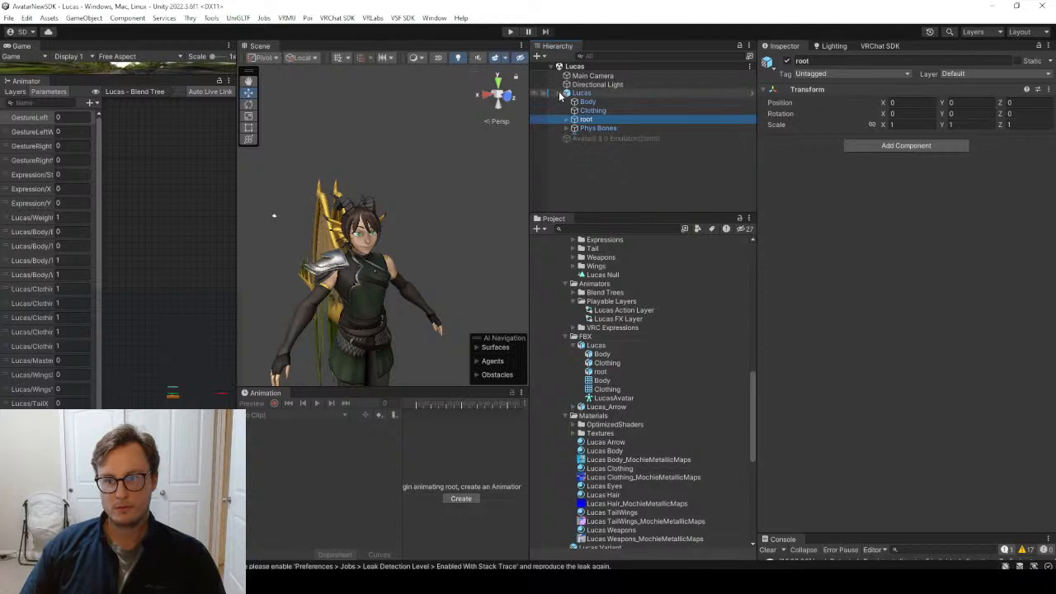
pyautogui.click(582, 93)
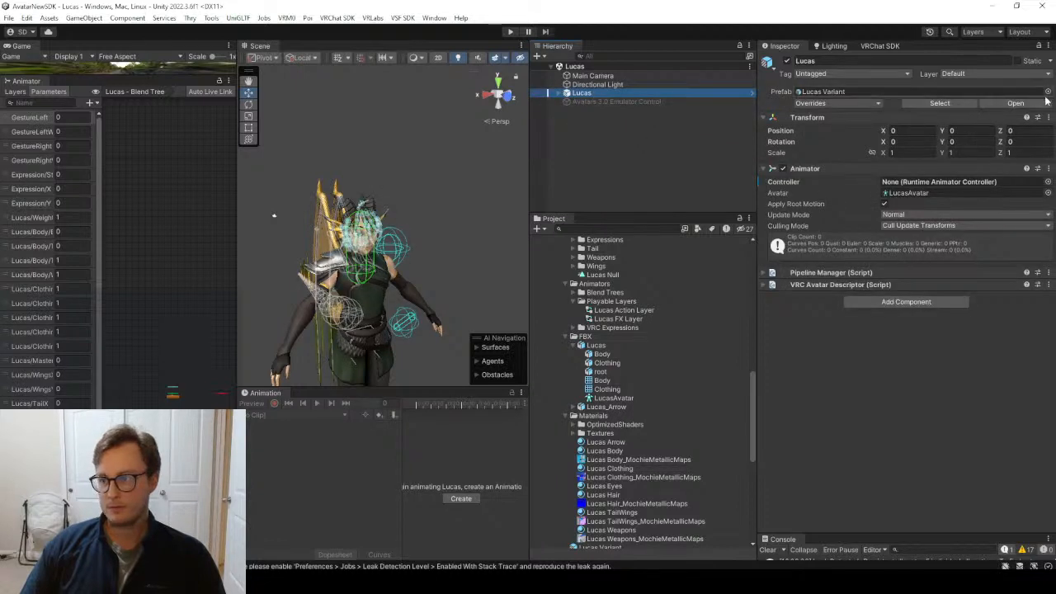
# Apply all of Lucas's overrides to the Lucas Variant prefab.
pyautogui.click(863, 73)
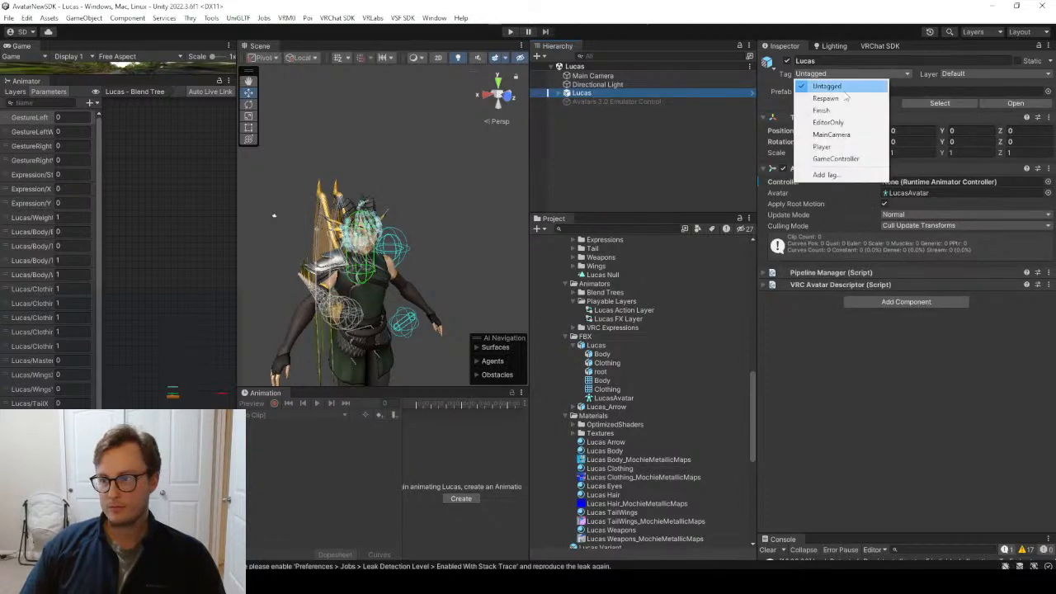
pyautogui.click(890, 96)
pyautogui.click(860, 103)
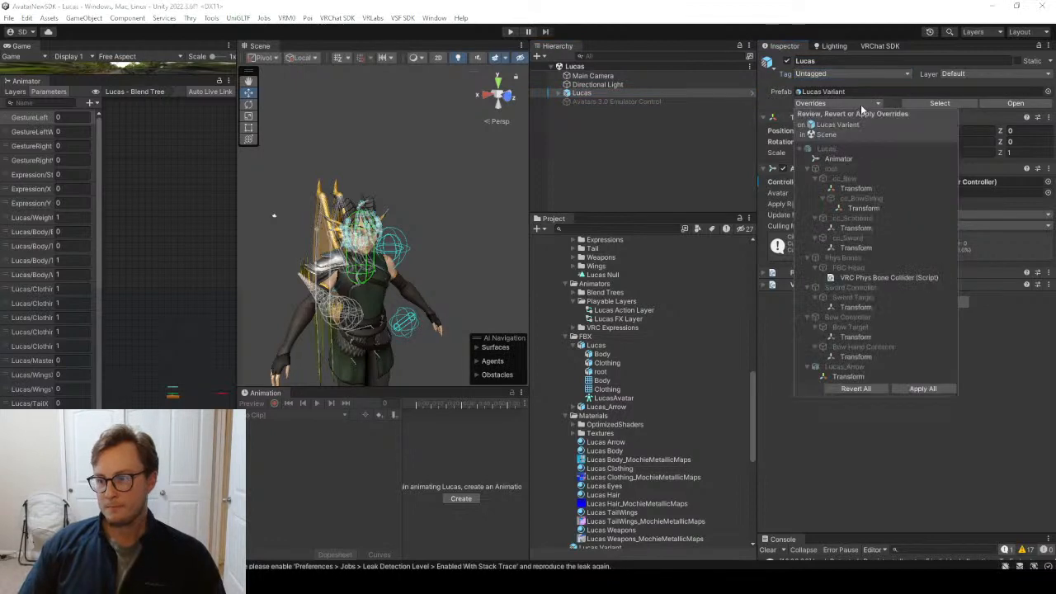
pyautogui.click(923, 389)
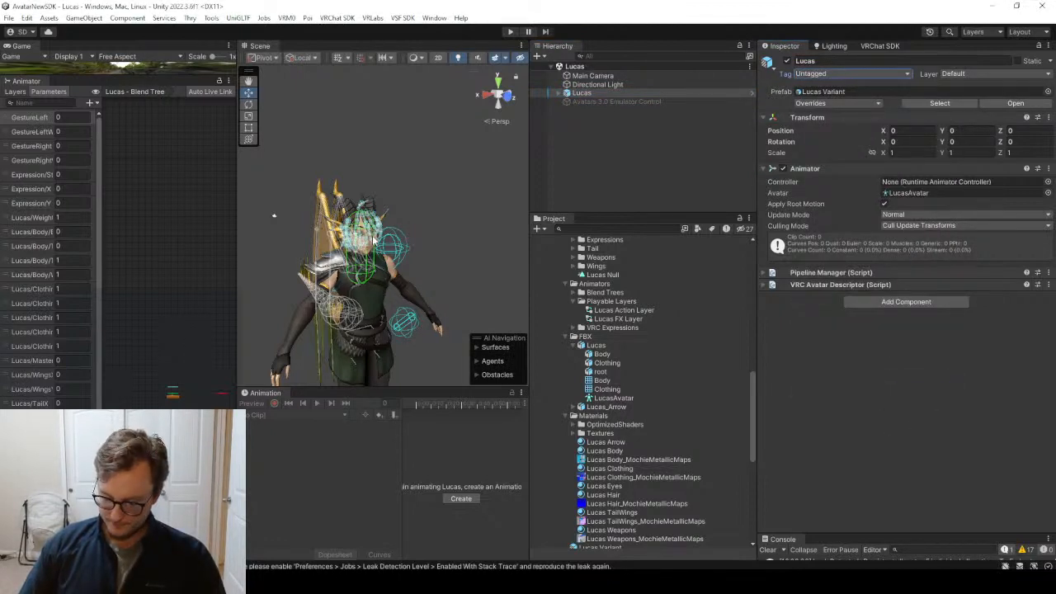
pyautogui.scroll(-3, 373, 239)
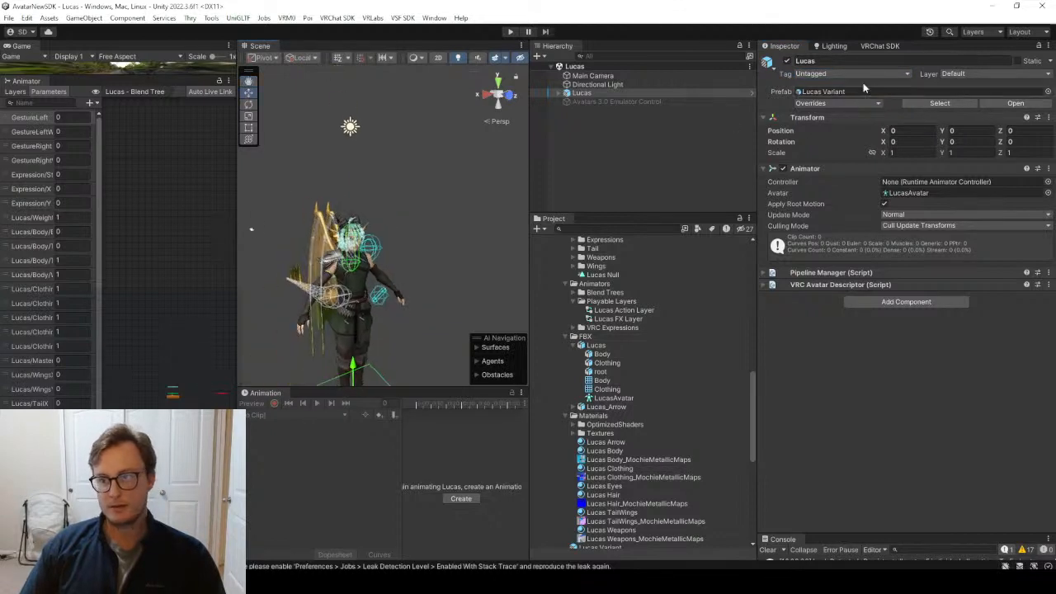
# Open the VRChat SDK avatar builder for Lucas and confirm the rights to upload.
pyautogui.click(878, 46)
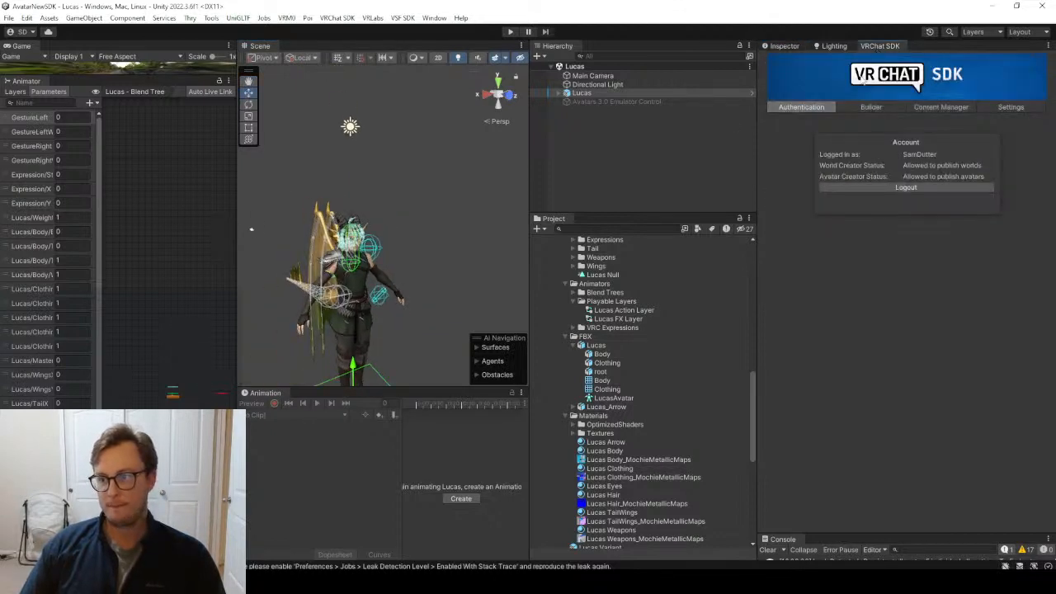
pyautogui.click(866, 108)
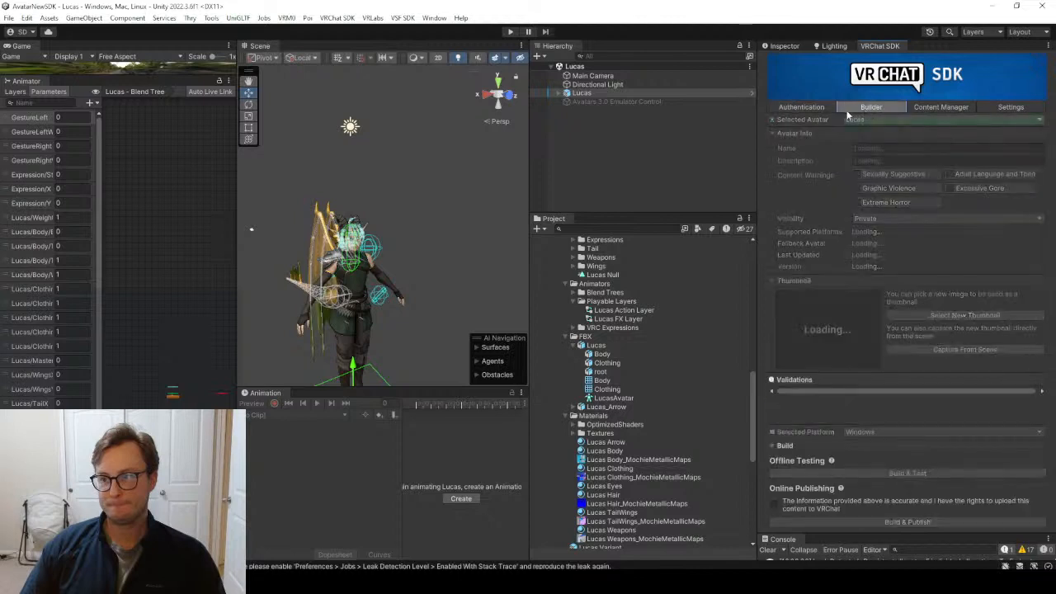
pyautogui.click(773, 504)
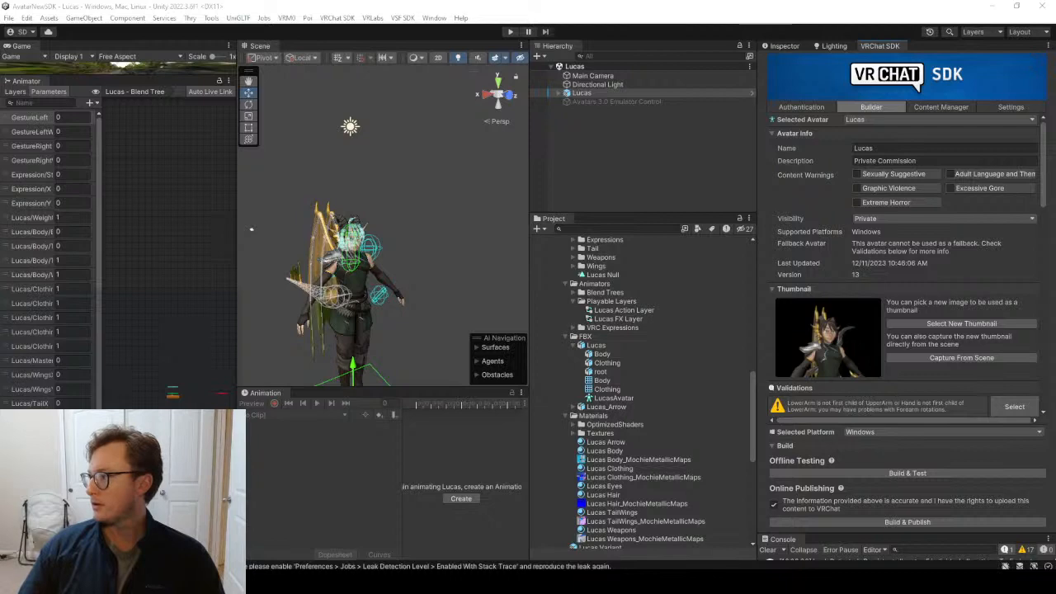
# Scroll through the browser window, then close it to return to Unity.
pyautogui.moveTo(1055, 10); pyautogui.dragTo(719, 4)
pyautogui.scroll(-5, 523, 252)
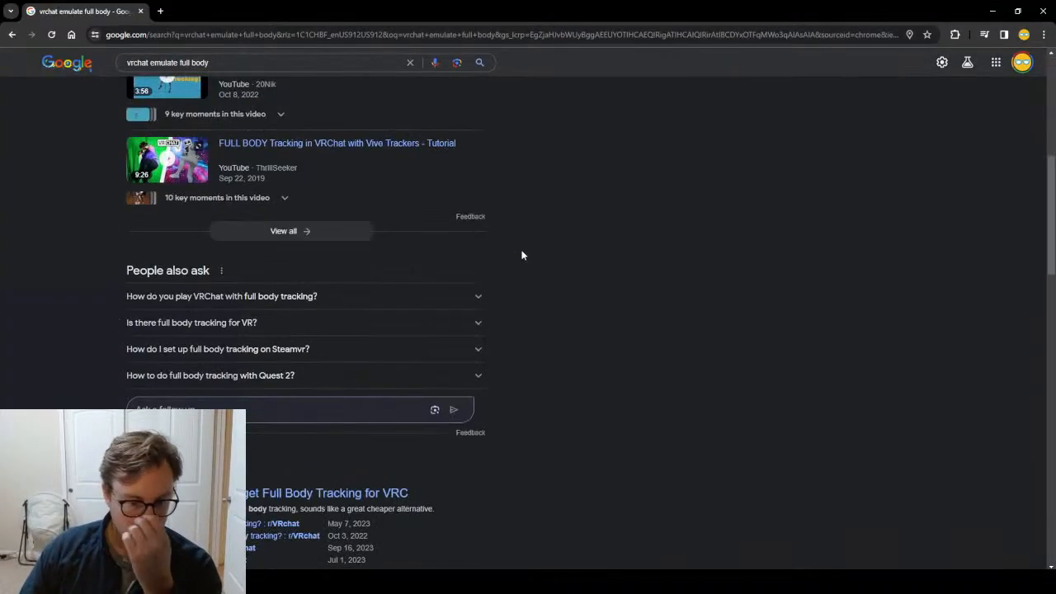
pyautogui.scroll(-2, 525, 260)
pyautogui.scroll(-5, 527, 264)
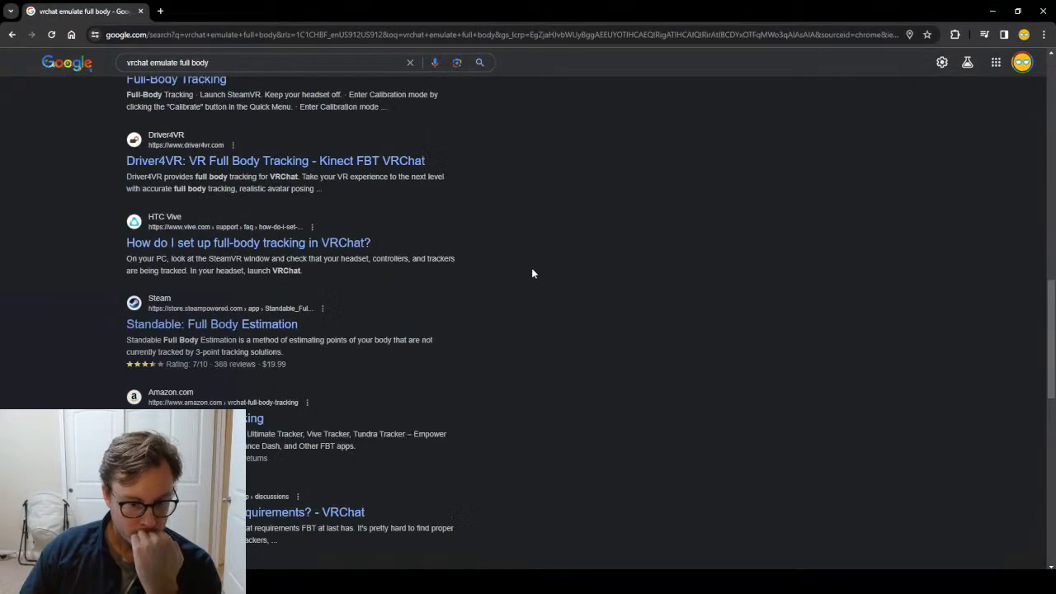
pyautogui.click(1042, 10)
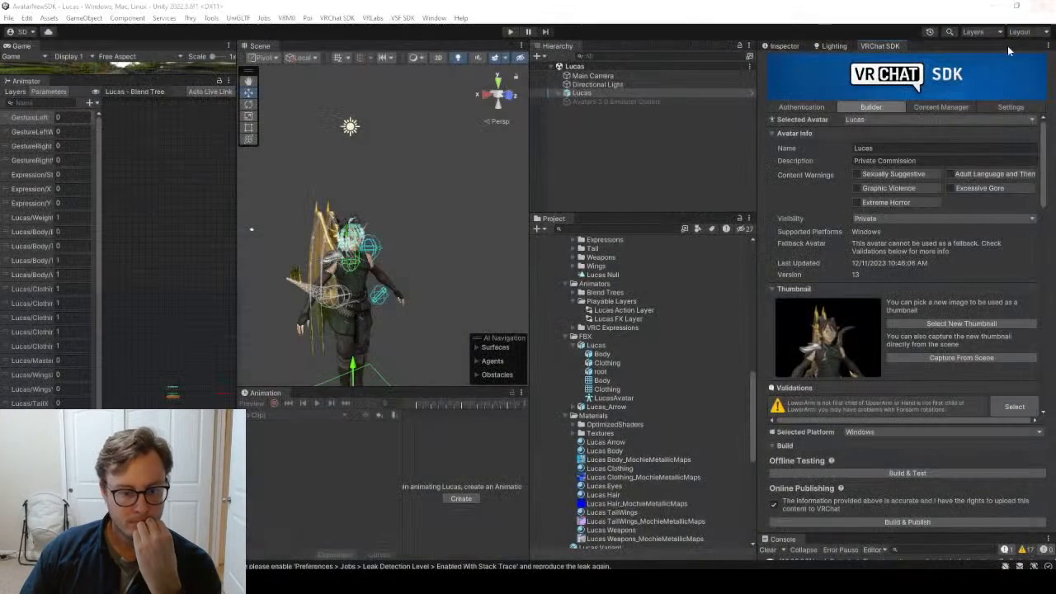
# Review the Validations list and the Avatars 3.0 Emulator Control settings.
pyautogui.scroll(-3, 940, 297)
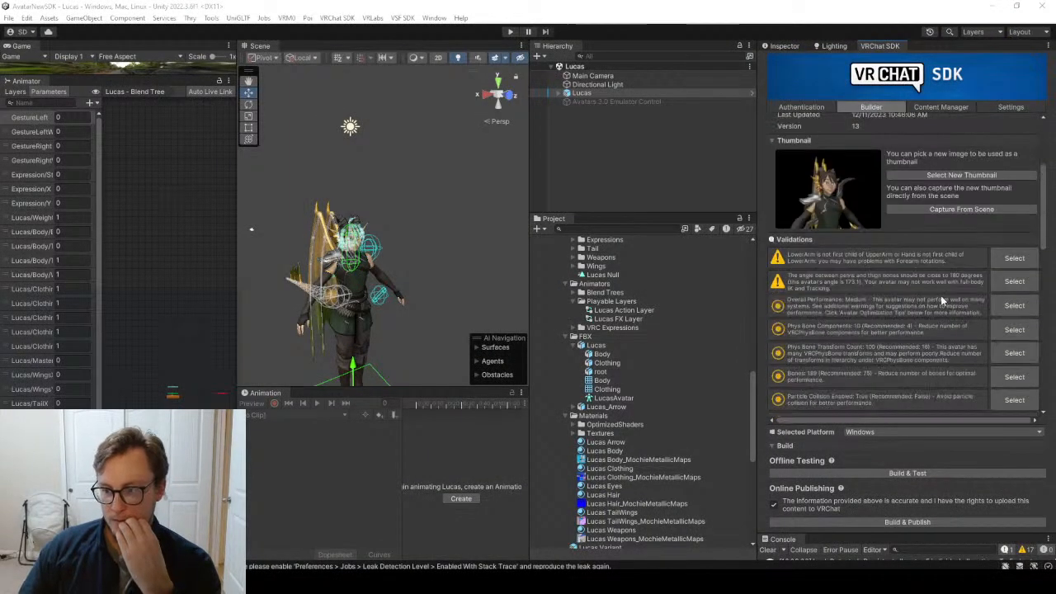
pyautogui.click(653, 102)
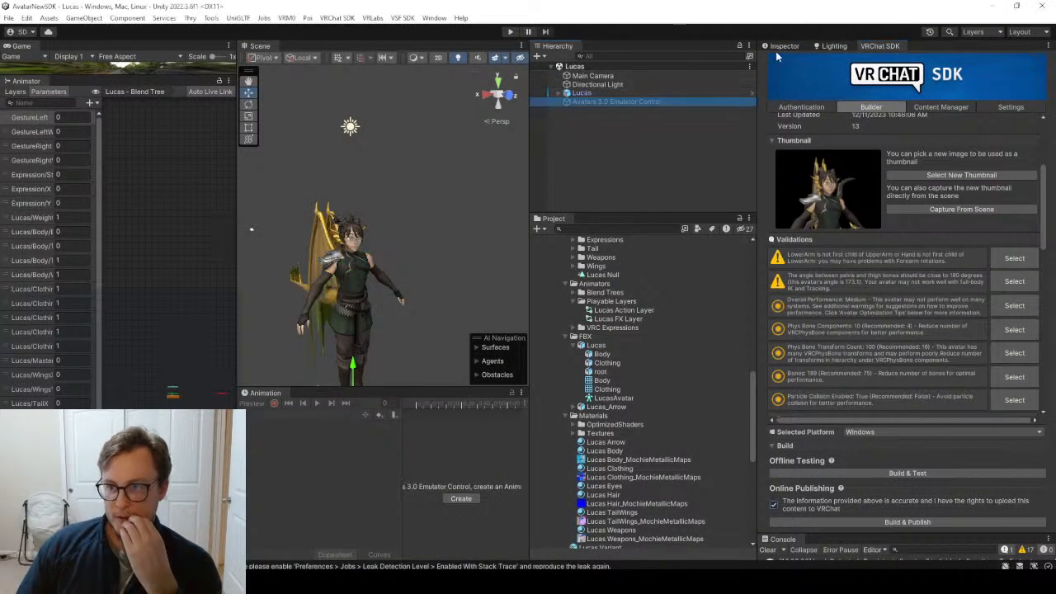
pyautogui.click(779, 46)
pyautogui.scroll(-3, 931, 233)
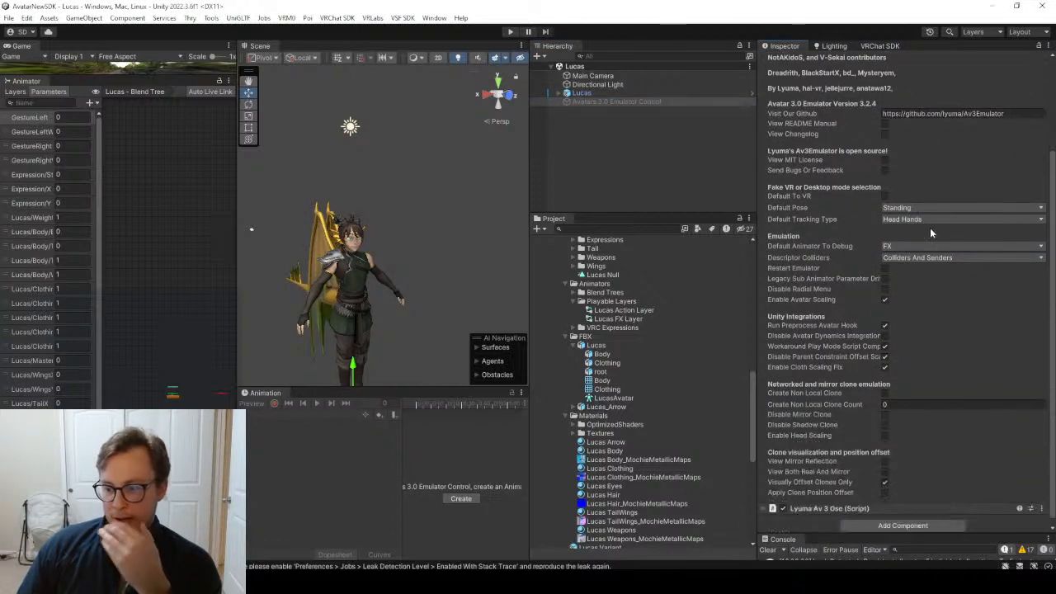
pyautogui.scroll(-1, 926, 236)
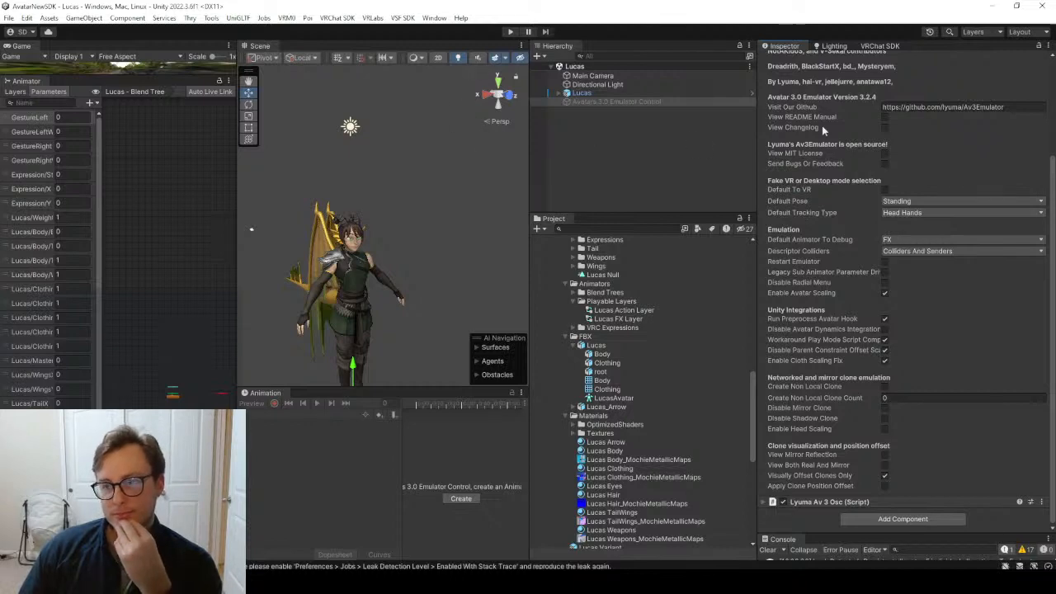
# Inspect the Lucas avatar's components, then go back to the VRChat SDK Builder.
pyautogui.click(894, 47)
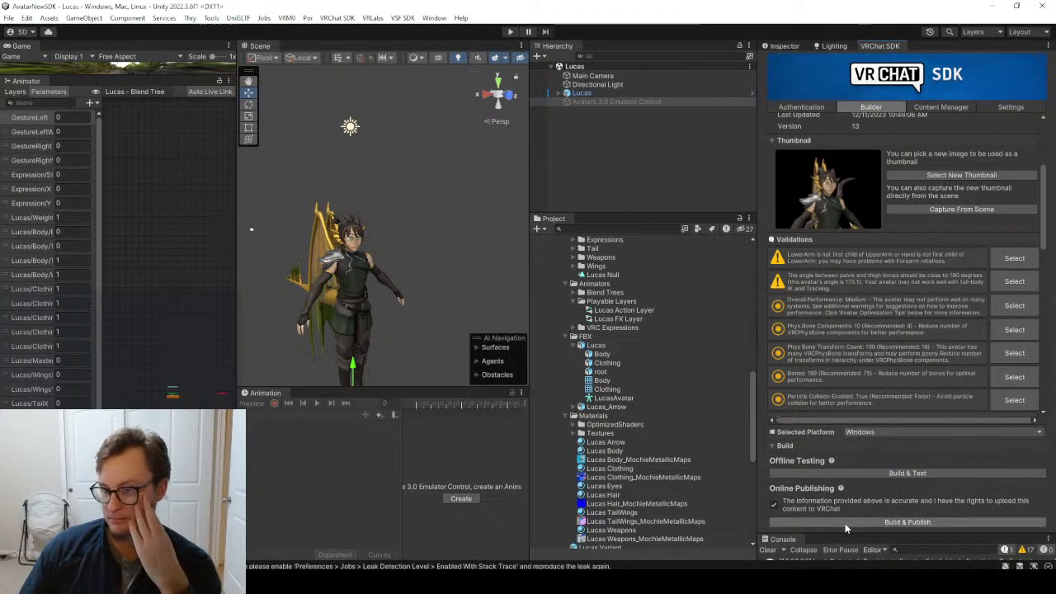
pyautogui.click(584, 93)
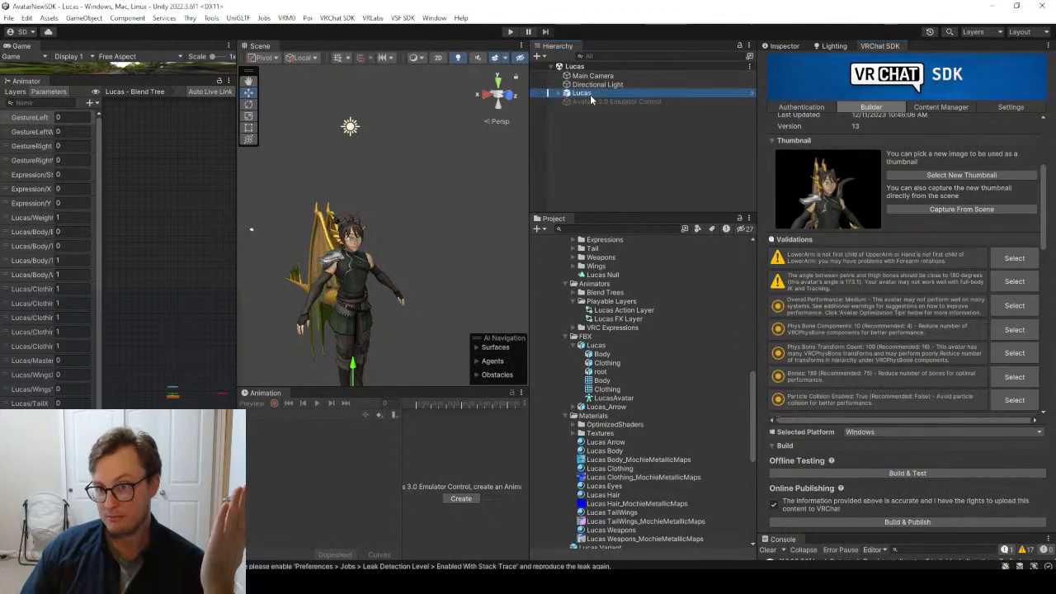
pyautogui.click(785, 46)
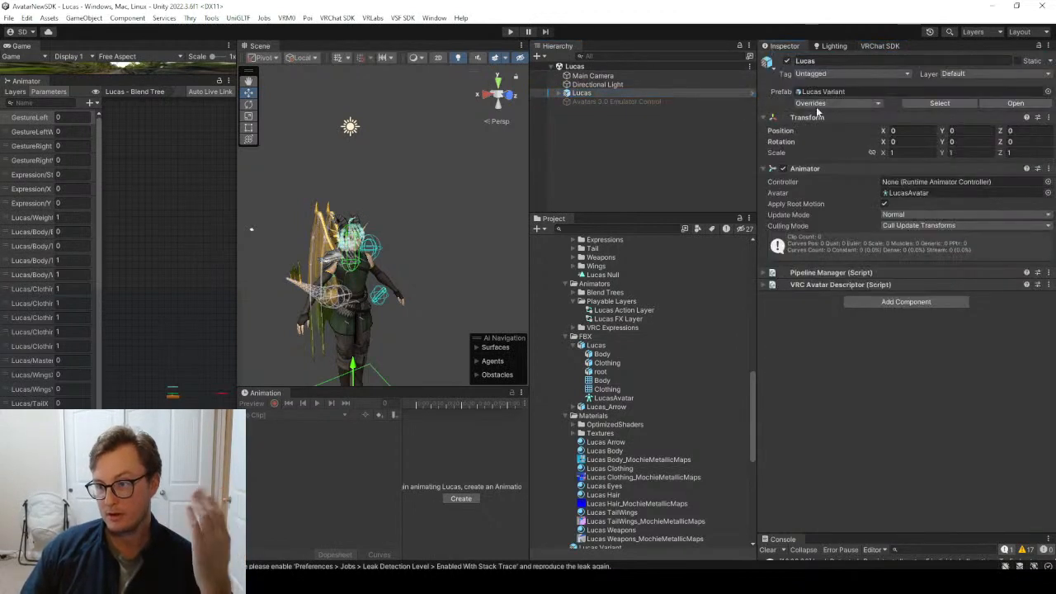
pyautogui.click(859, 46)
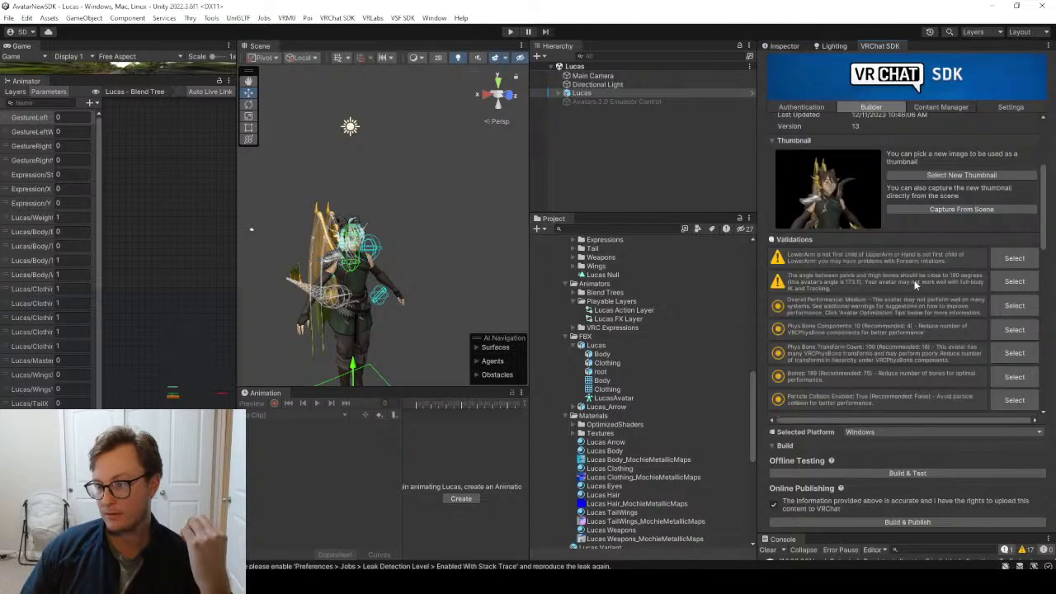
# Start Build & Publish for the Lucas avatar to VRChat.
pyautogui.click(907, 521)
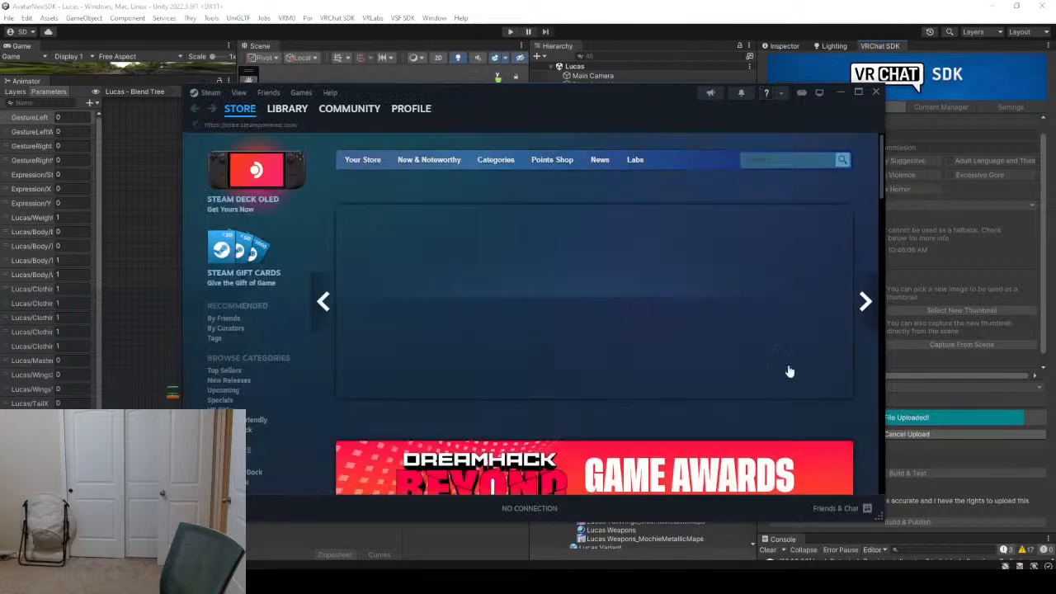
# Close the Steam store and search-results browser windows, then deselect Lucas in the Hierarchy.
pyautogui.click(876, 94)
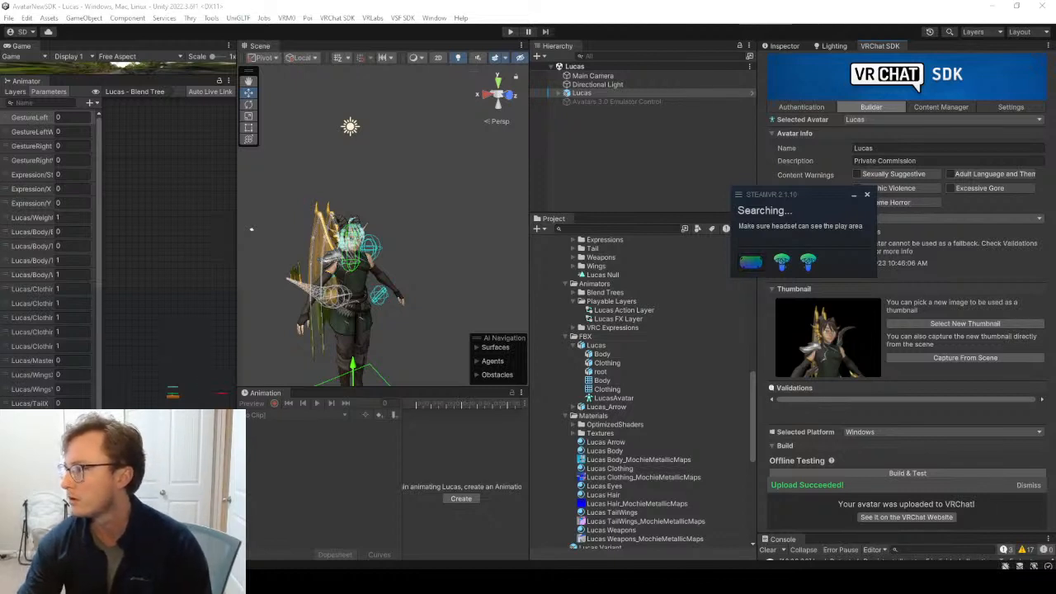
pyautogui.moveTo(825, 568); pyautogui.dragTo(465, 4)
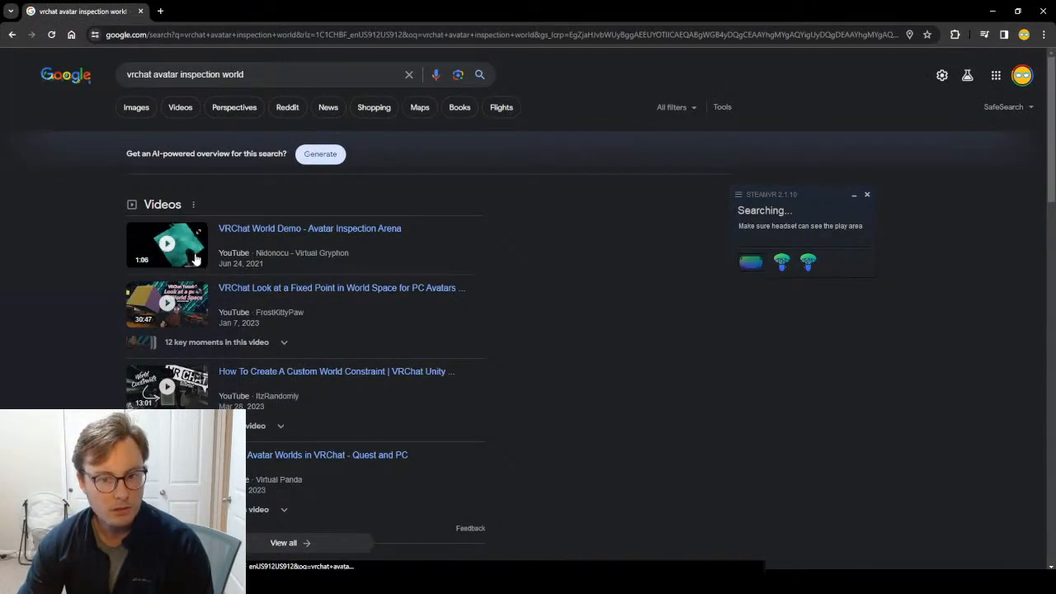
pyautogui.scroll(-5, 533, 353)
pyautogui.scroll(-3, 536, 344)
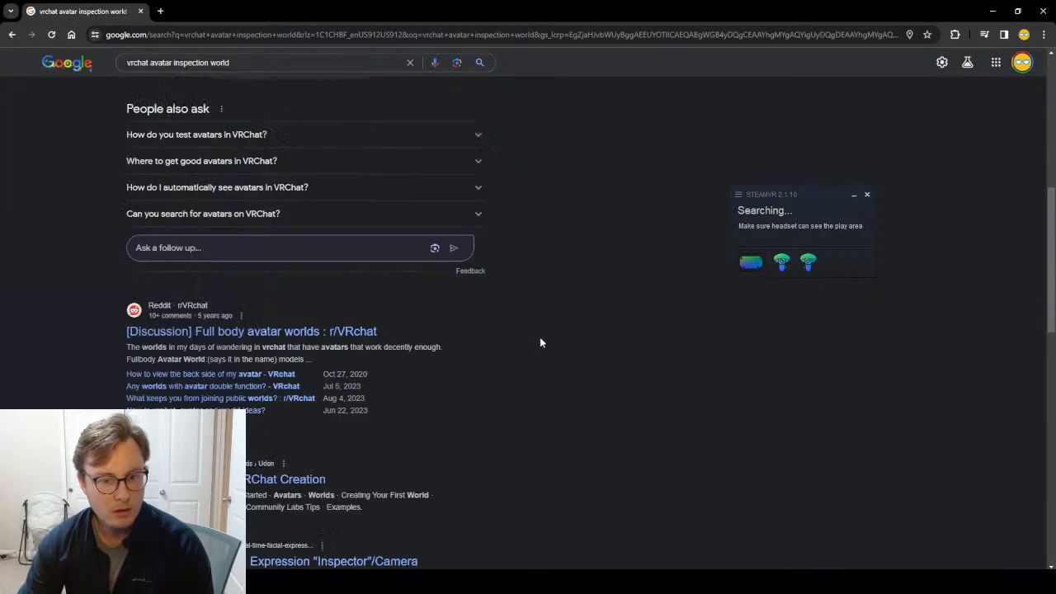
pyautogui.scroll(-3, 540, 344)
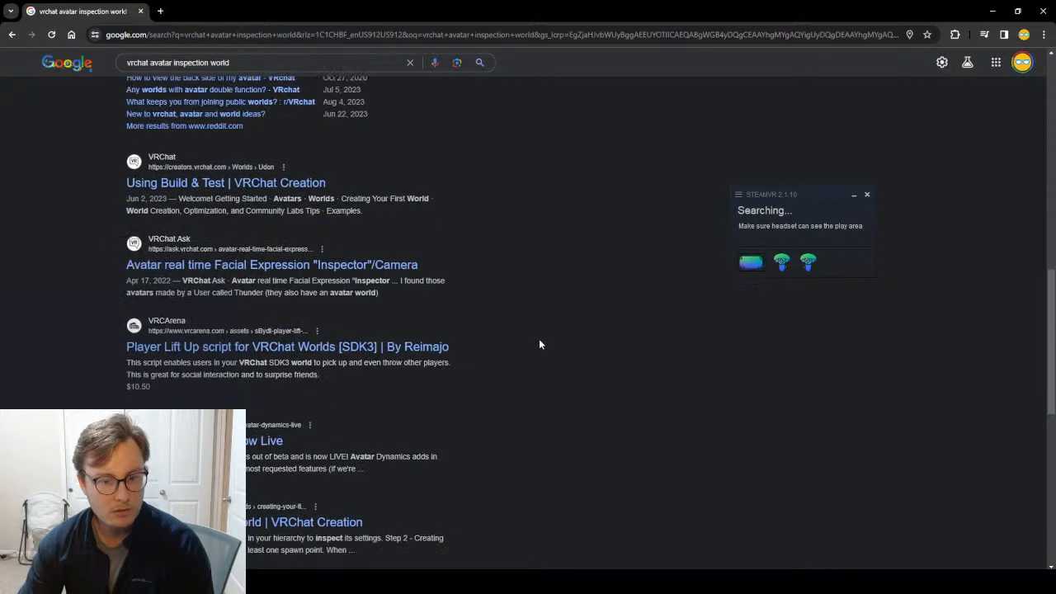
pyautogui.click(1042, 11)
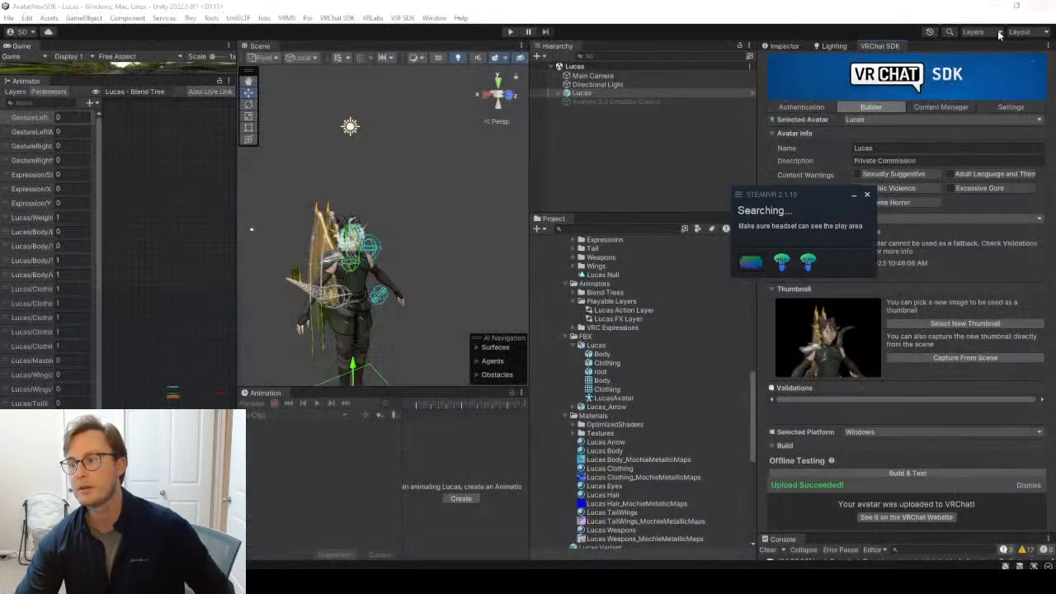
pyautogui.click(606, 172)
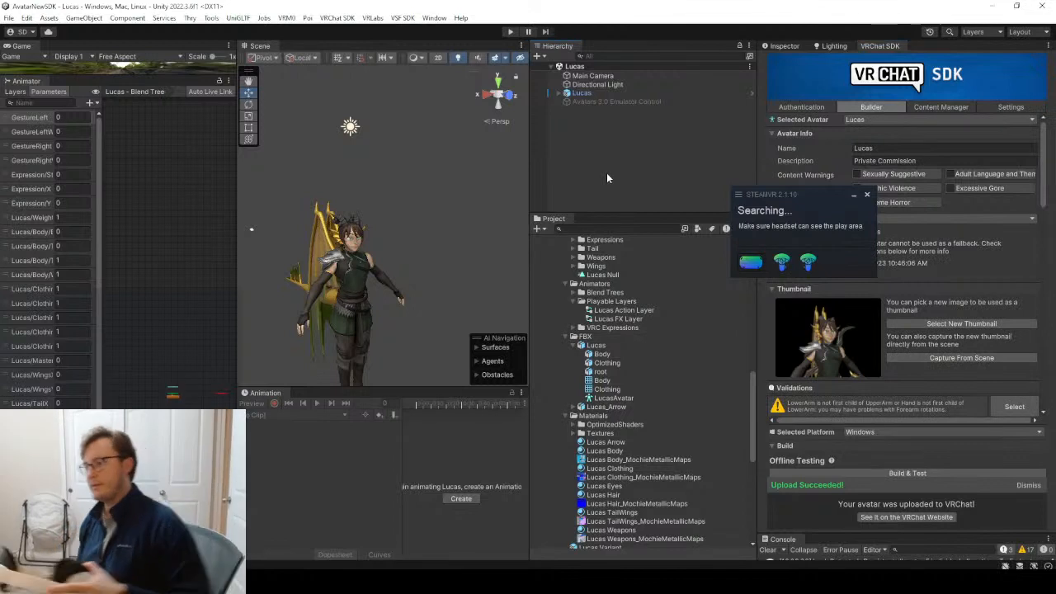
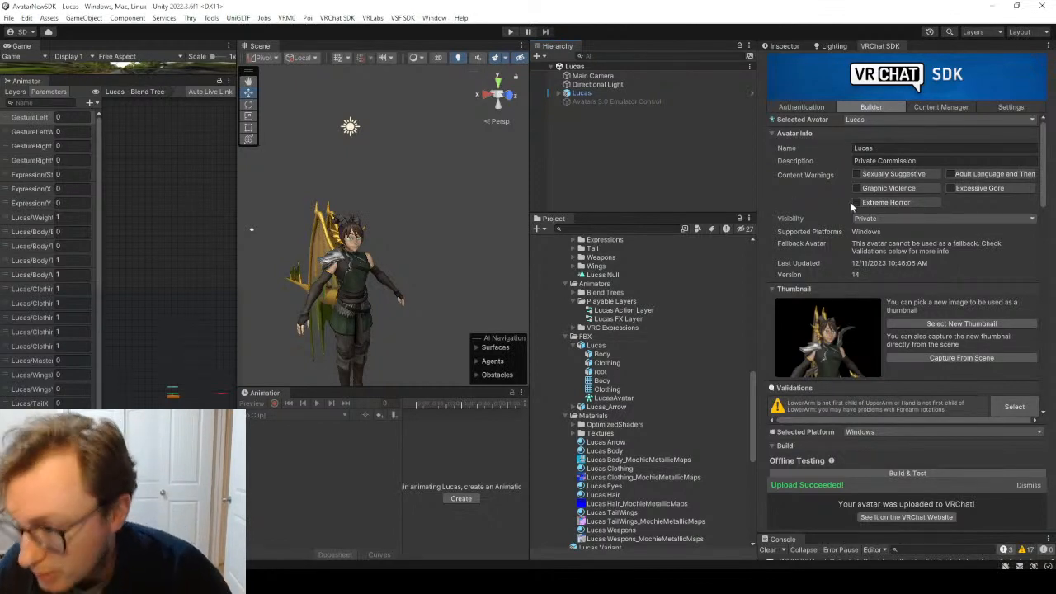
# Dismiss the upload notice, select Lucas, and apply all of its prefab overrides.
pyautogui.scroll(-5, 738, 297)
pyautogui.scroll(-10, 824, 282)
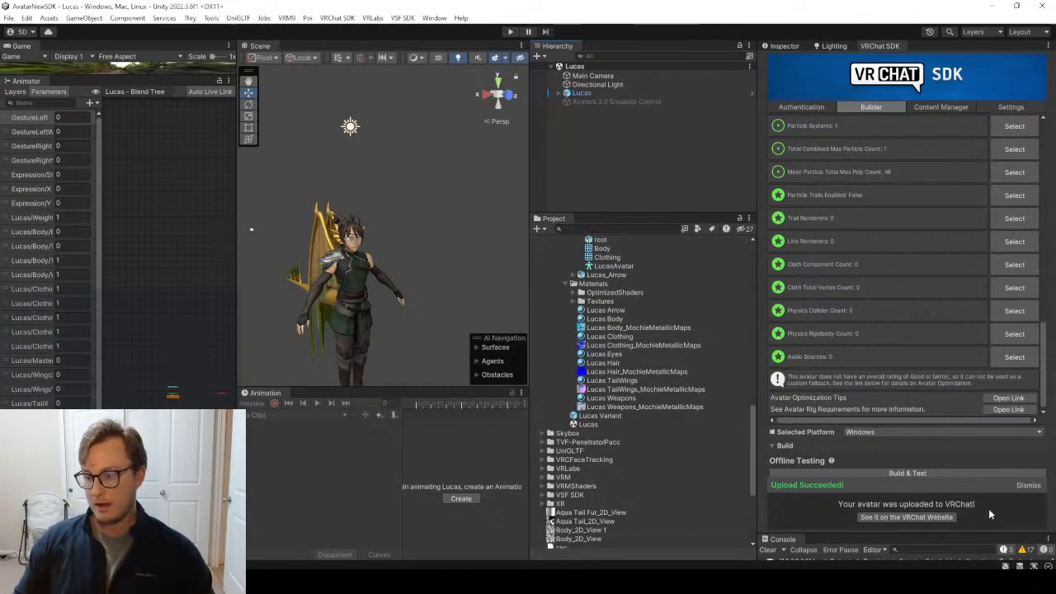
pyautogui.click(1031, 486)
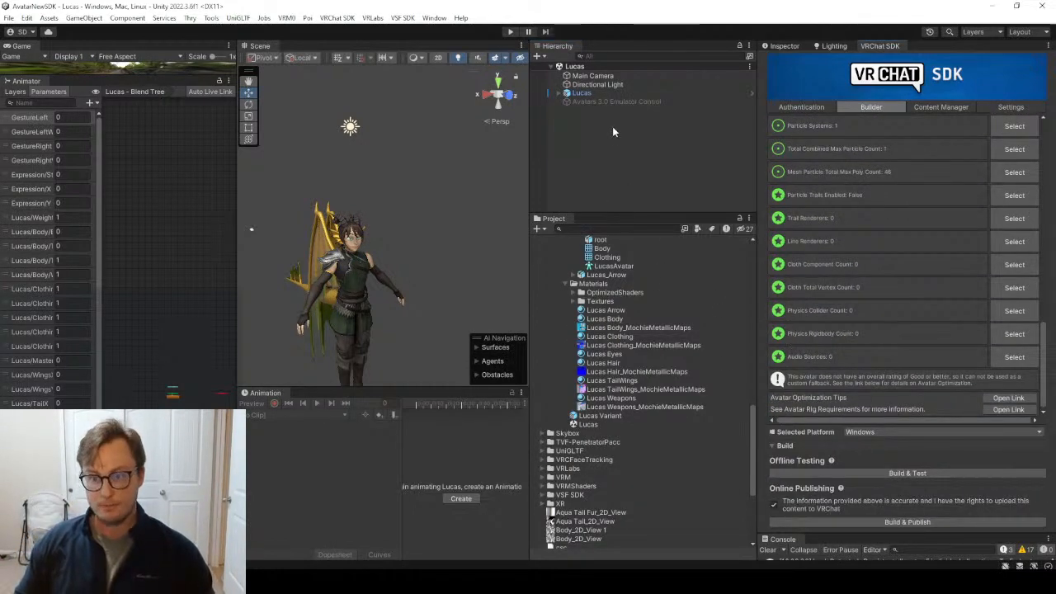
pyautogui.click(597, 84)
pyautogui.click(784, 45)
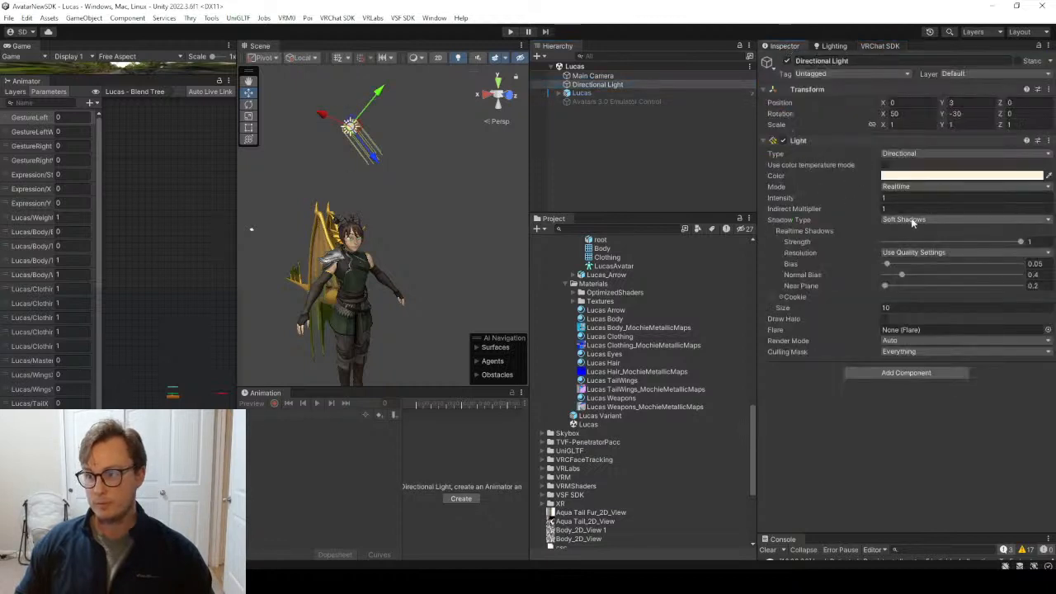
pyautogui.click(629, 94)
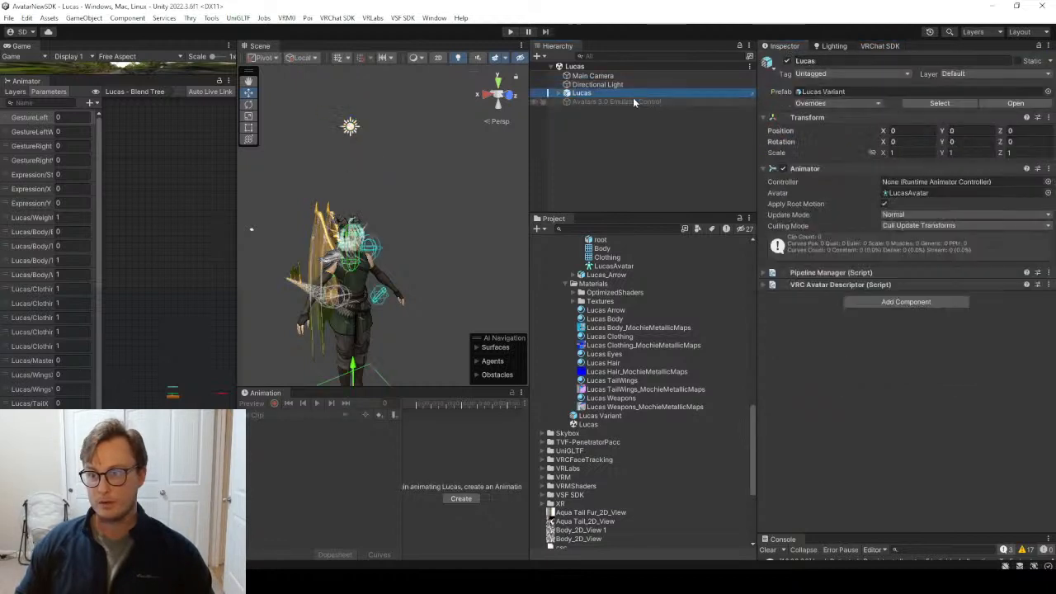
pyautogui.click(830, 273)
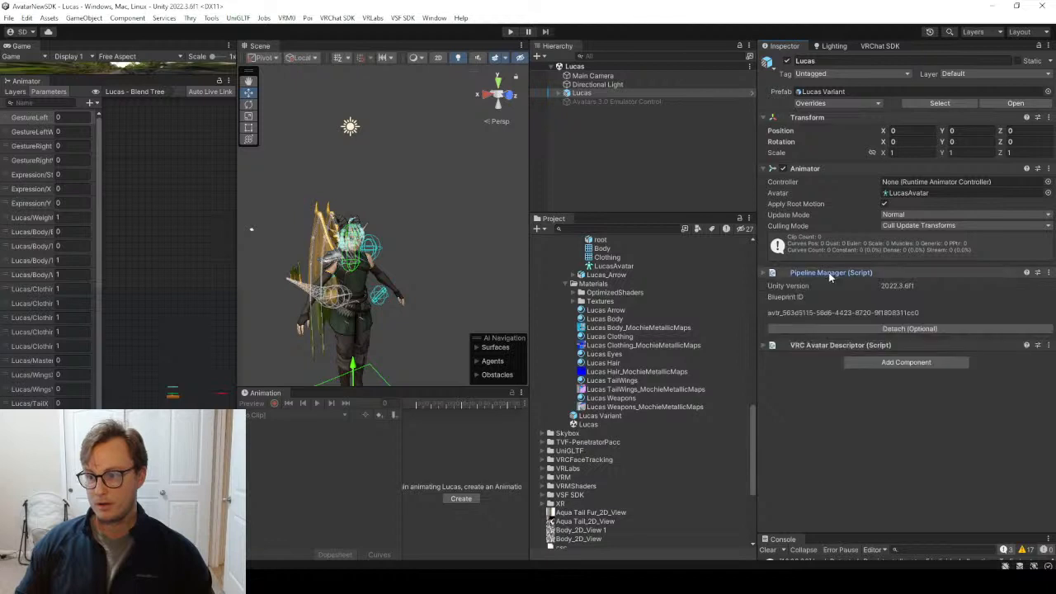
pyautogui.click(842, 273)
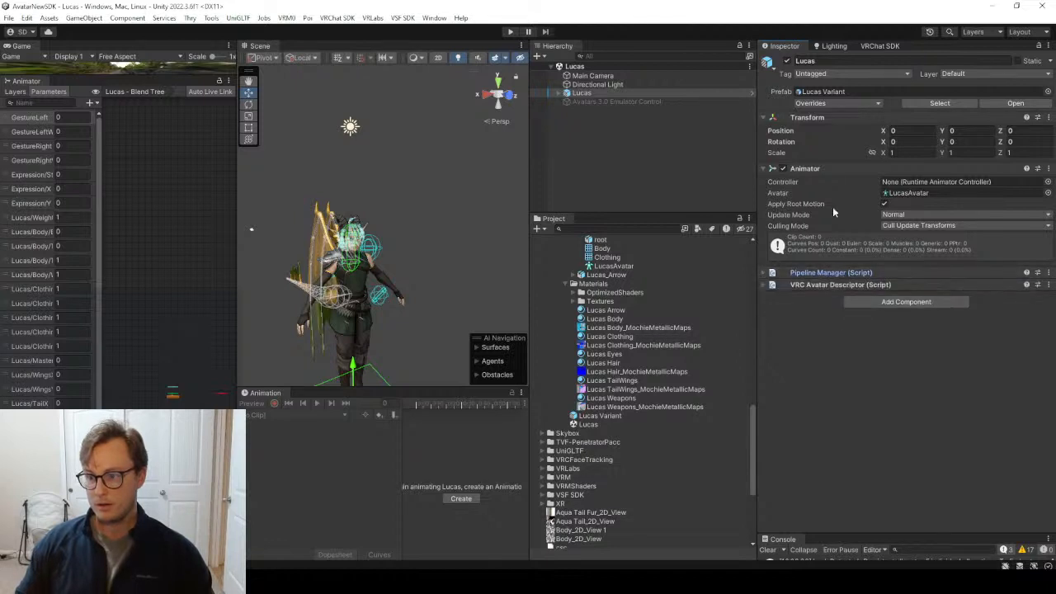
pyautogui.click(814, 103)
pyautogui.click(906, 192)
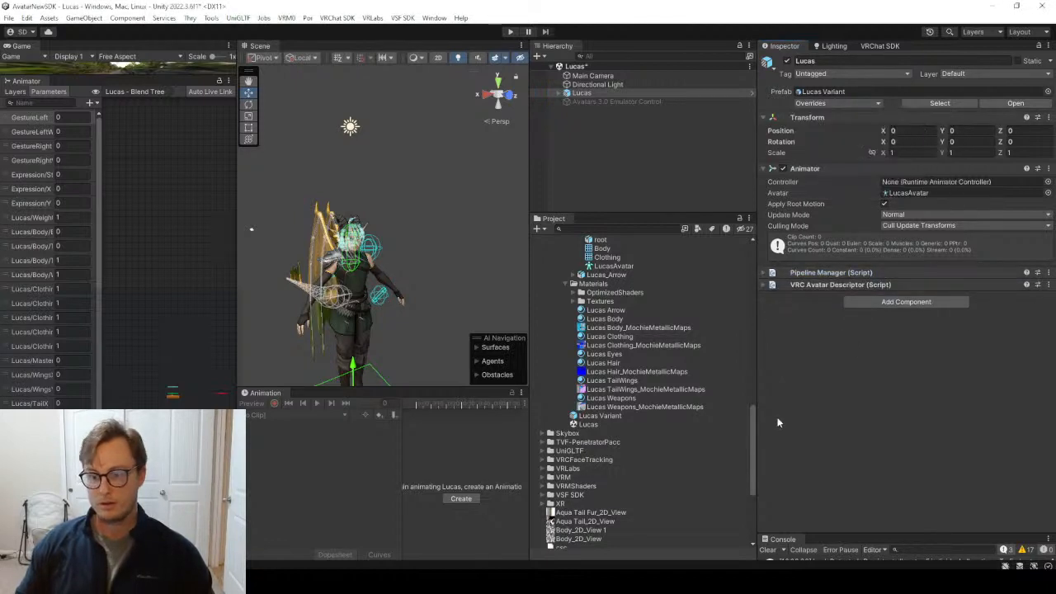
# Collapse the ZoomPower folder in the Project panel, leaving it selected.
pyautogui.scroll(10, 624, 359)
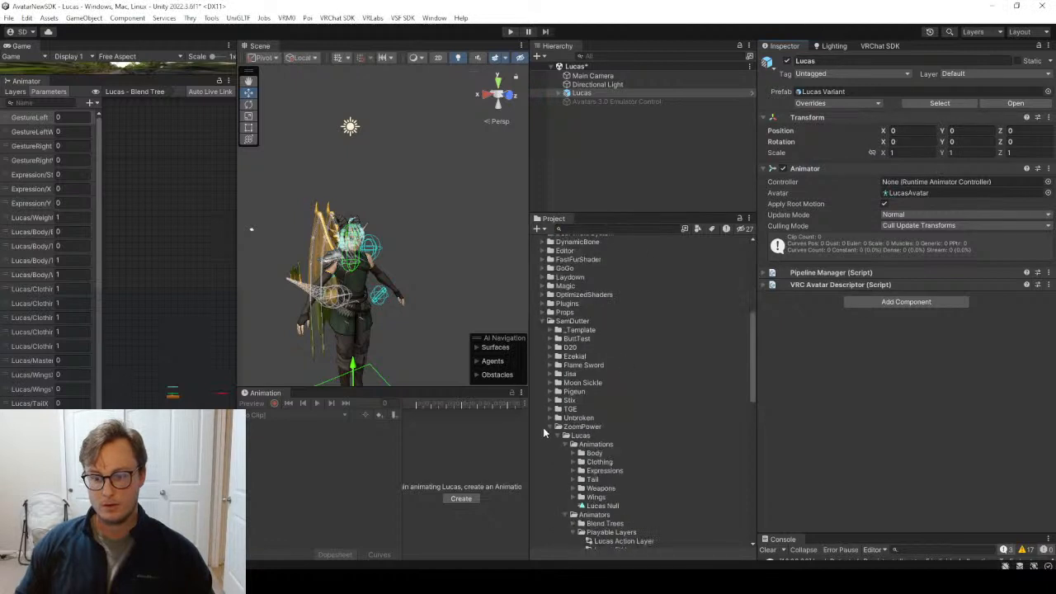
pyautogui.click(547, 426)
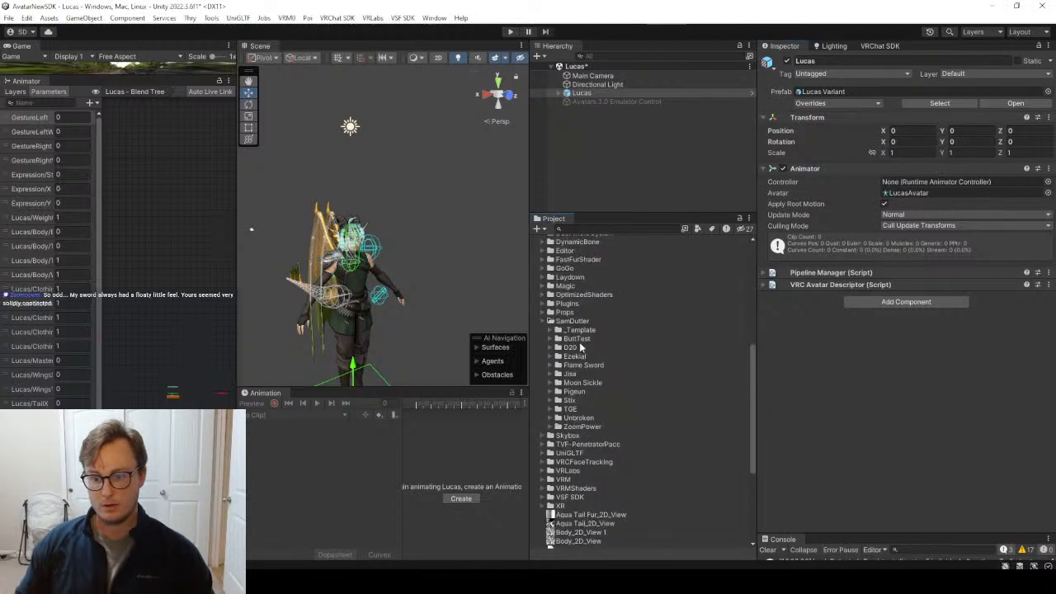
pyautogui.click(551, 427)
pyautogui.click(550, 427)
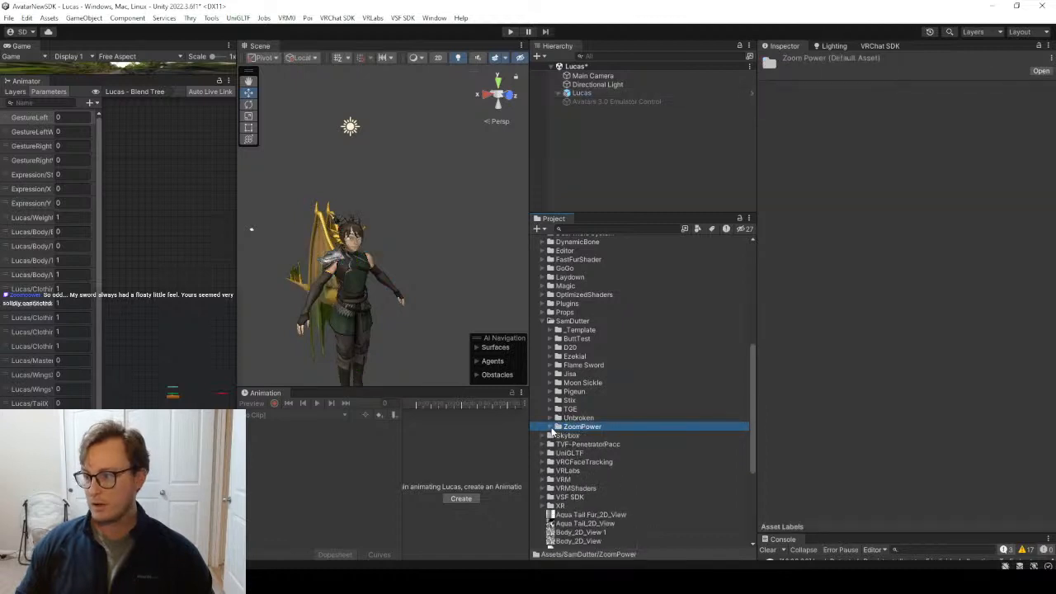
# Start a package export of ZoomPower and collapse the folders in the export list.
pyautogui.rightClick(587, 429)
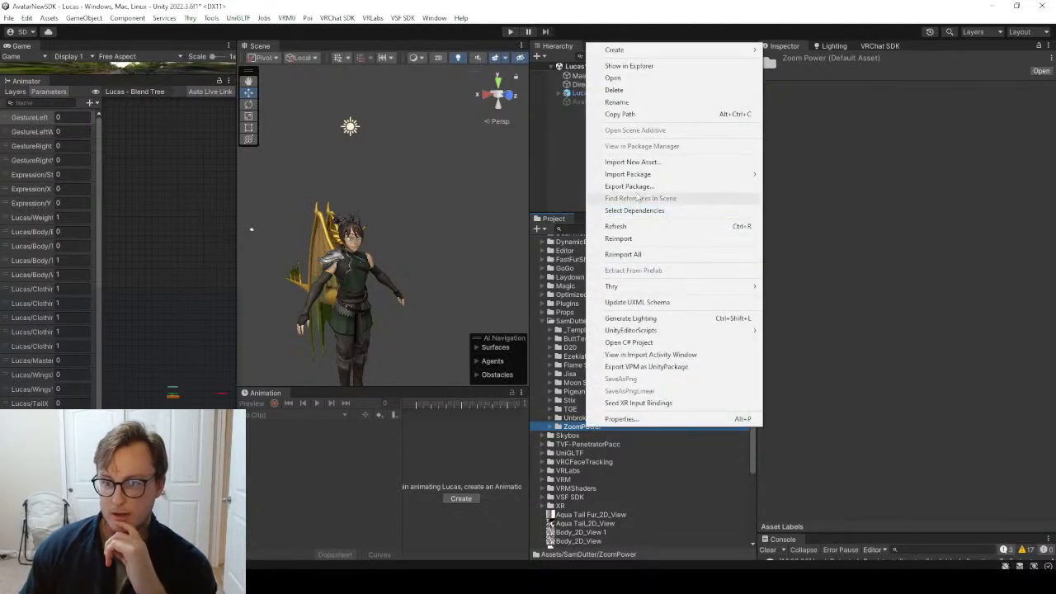
pyautogui.click(632, 186)
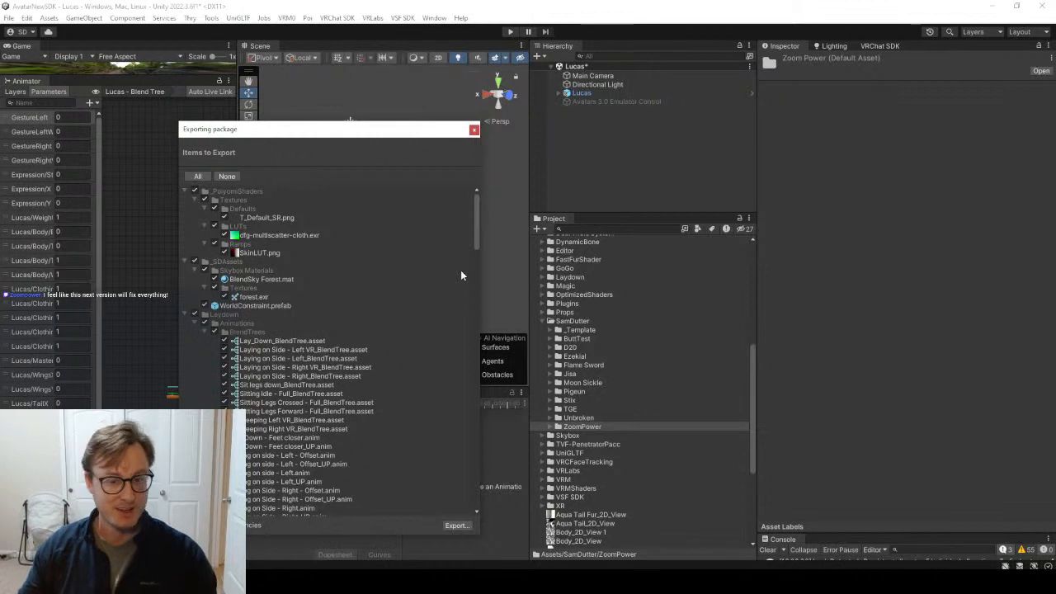
pyautogui.click(183, 191)
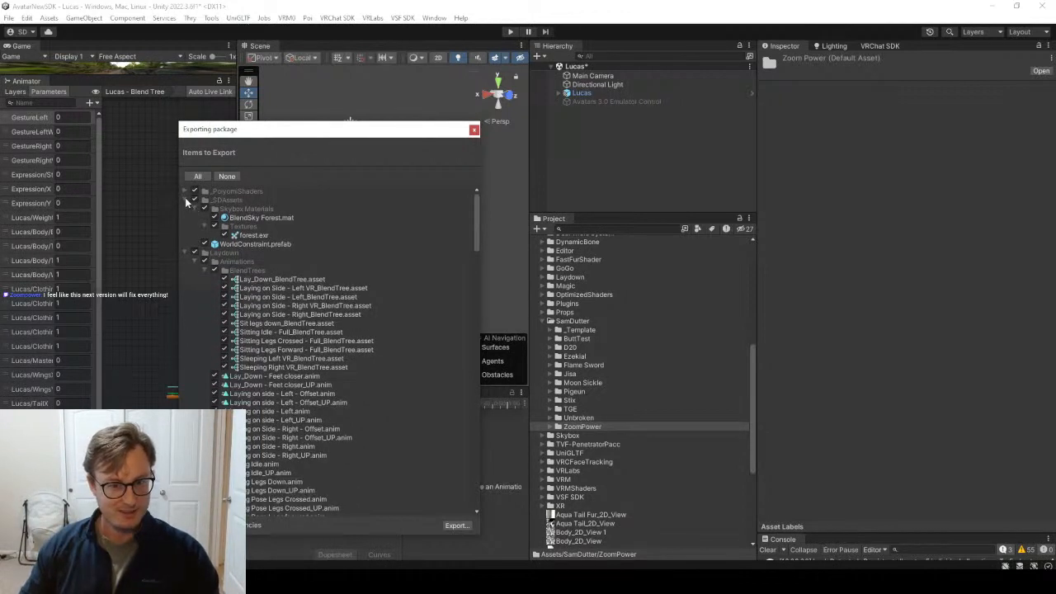
pyautogui.click(185, 200)
pyautogui.click(186, 208)
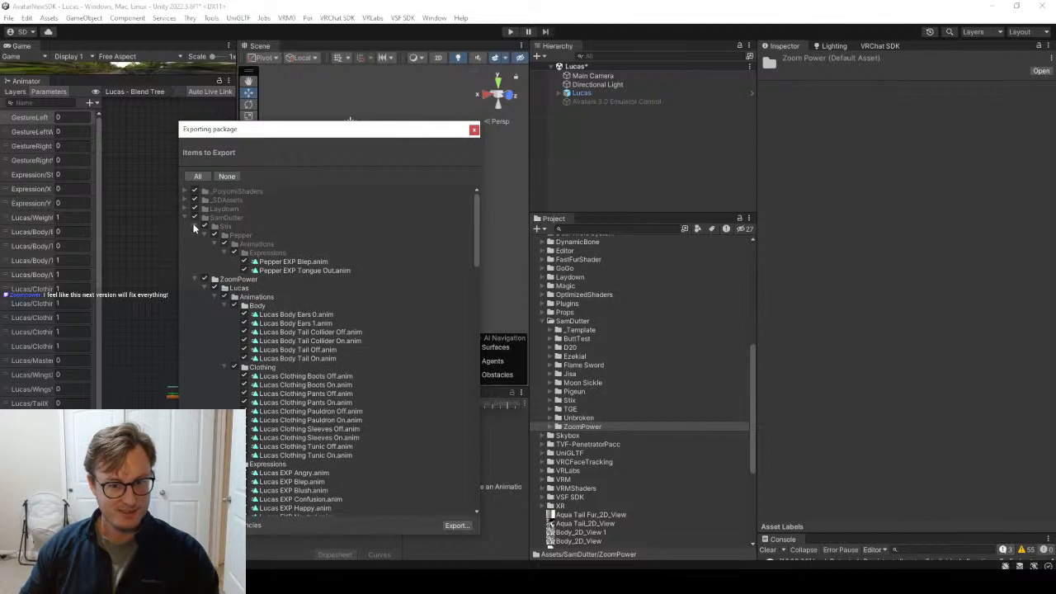
pyautogui.click(198, 226)
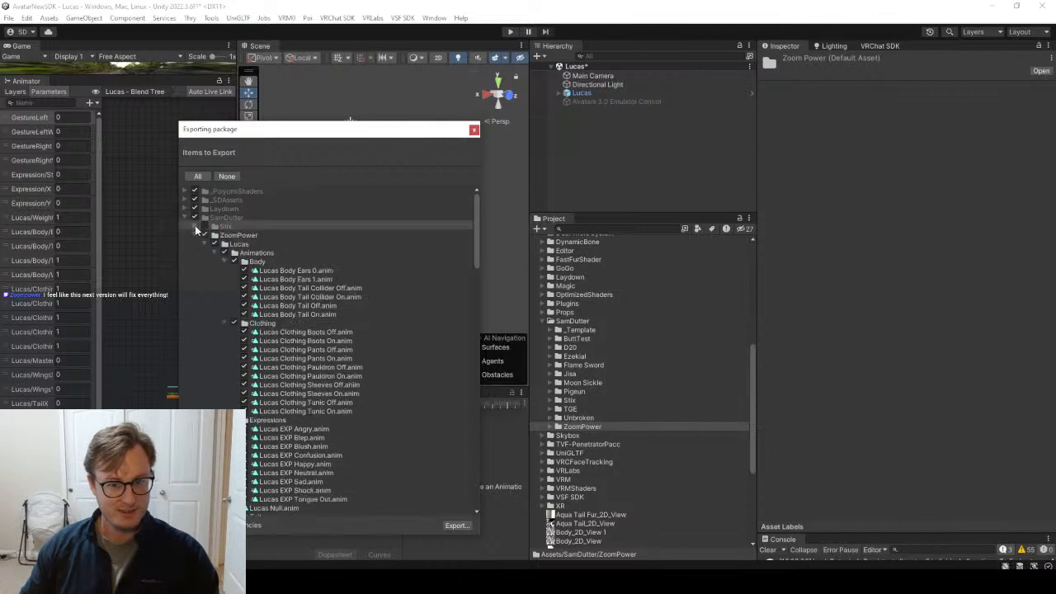
pyautogui.click(204, 244)
pyautogui.click(195, 235)
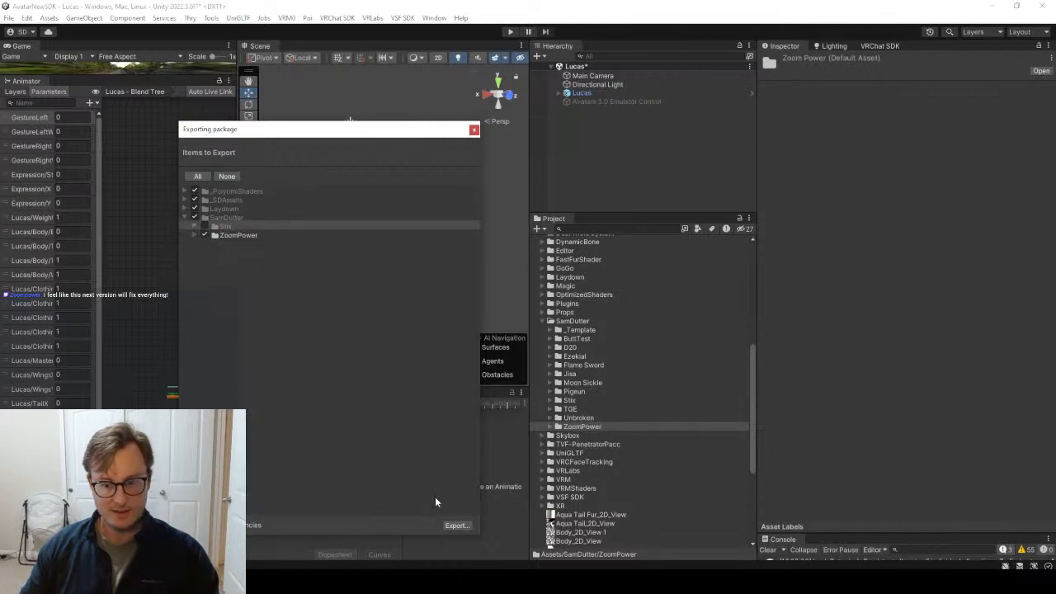
# Choose ZoomPower/Lucas/Unity Packages as the export location.
pyautogui.click(455, 524)
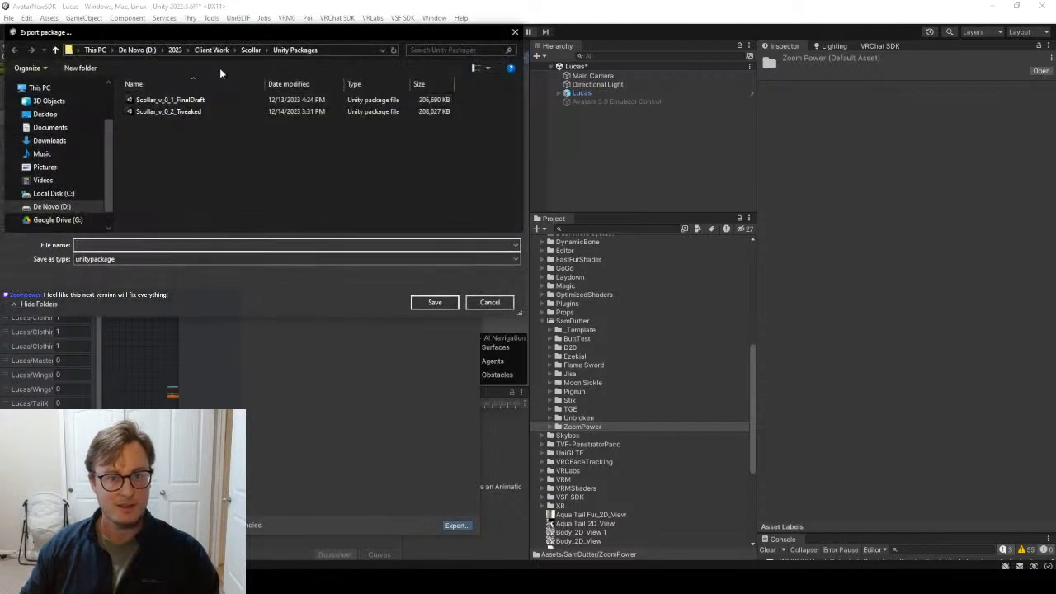
pyautogui.scroll(-10, 230, 160)
pyautogui.doubleClick(165, 225)
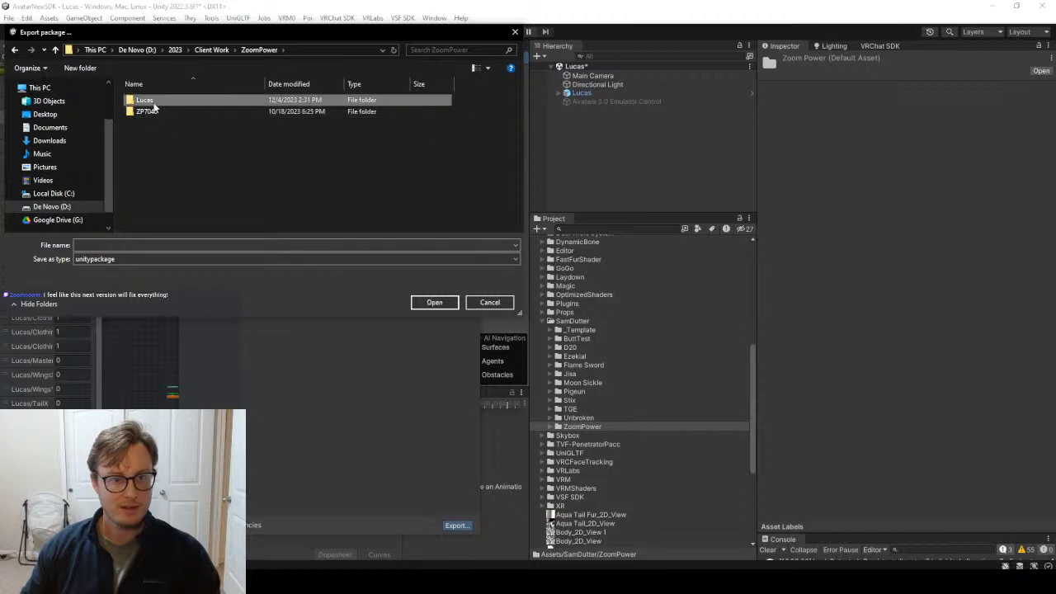
pyautogui.doubleClick(148, 100)
pyautogui.doubleClick(153, 191)
# Save the package as Lucas_v1_2_MoreTweak, adapted from the Lucas_v1_1_Fixes name.
pyautogui.click(163, 111)
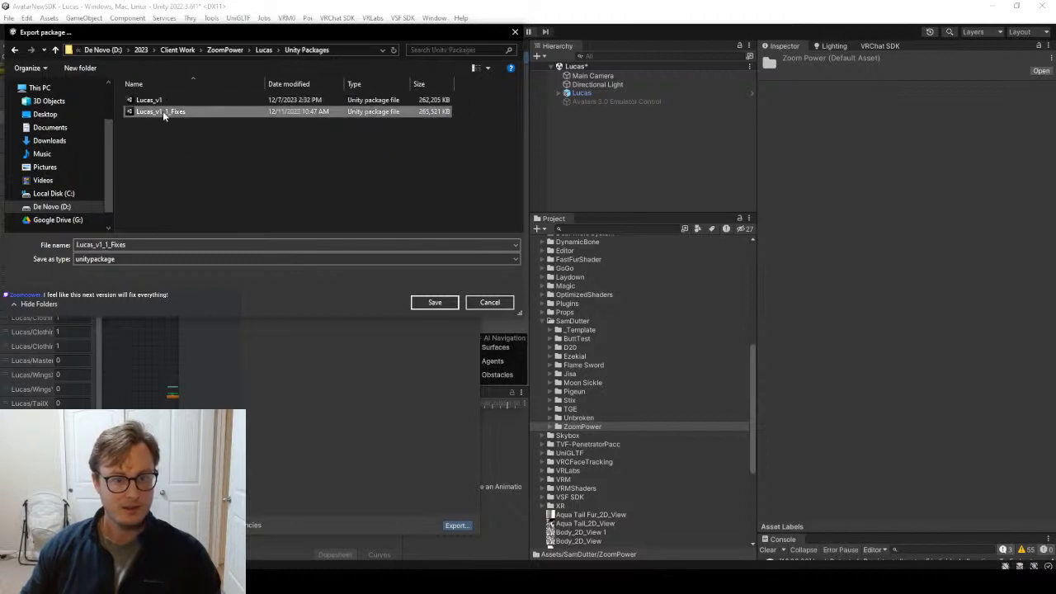
pyautogui.click(113, 244)
pyautogui.click(109, 245)
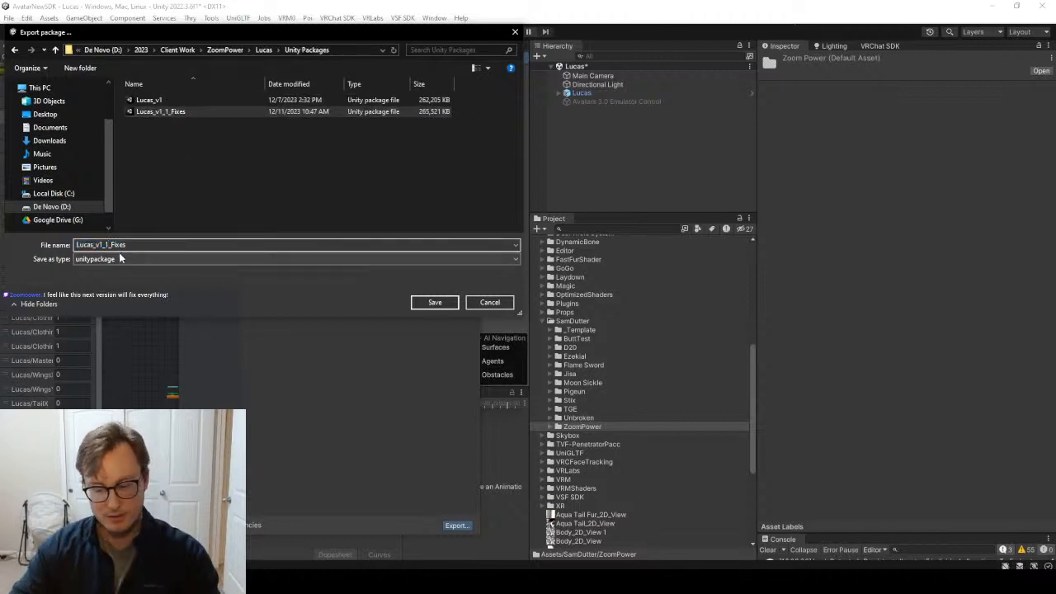
pyautogui.press('BackSpace')
pyautogui.write('2')
pyautogui.hotkey('shift', 'End')
pyautogui.write('_Mre')
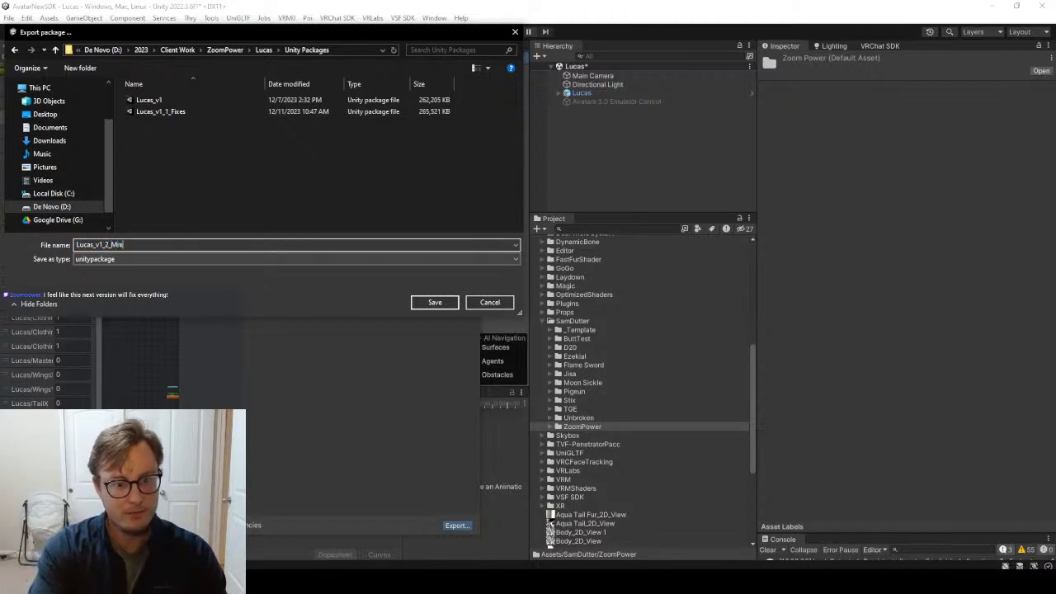
pyautogui.write('ore')
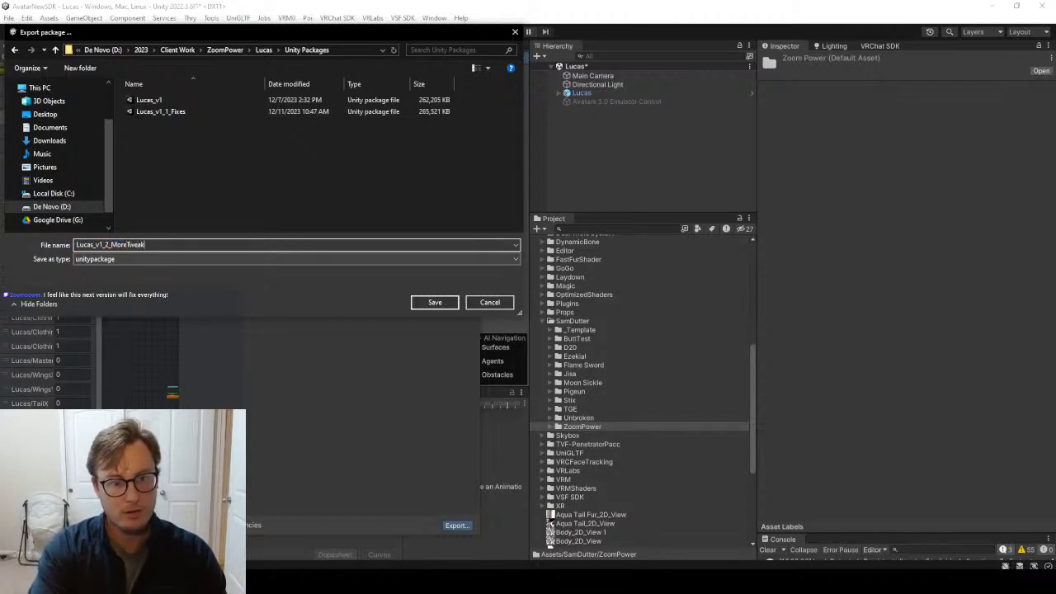
pyautogui.write('Tweak')
pyautogui.press('Return')
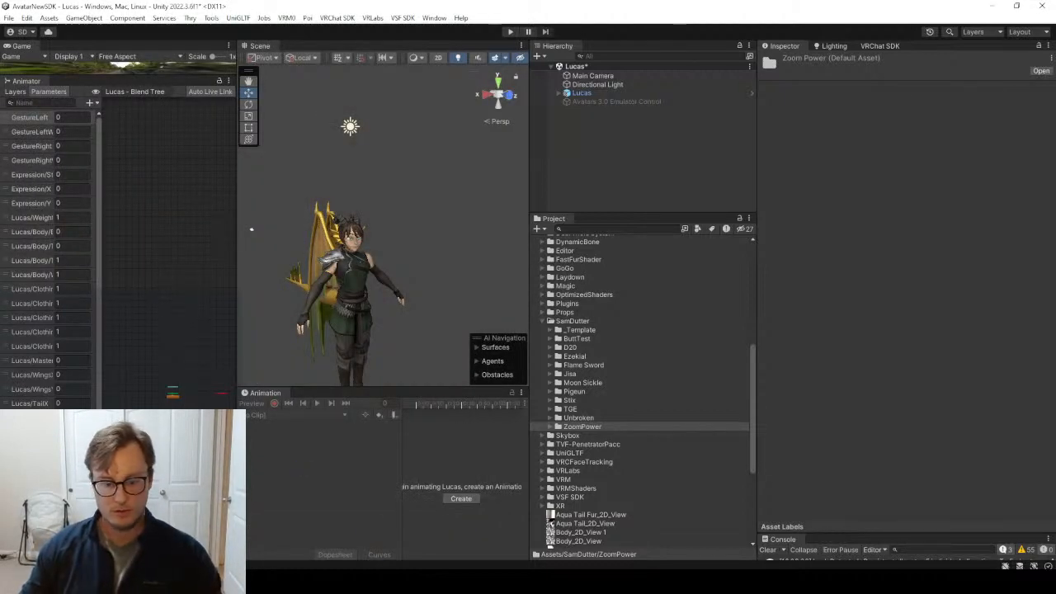
pyautogui.click(431, 528)
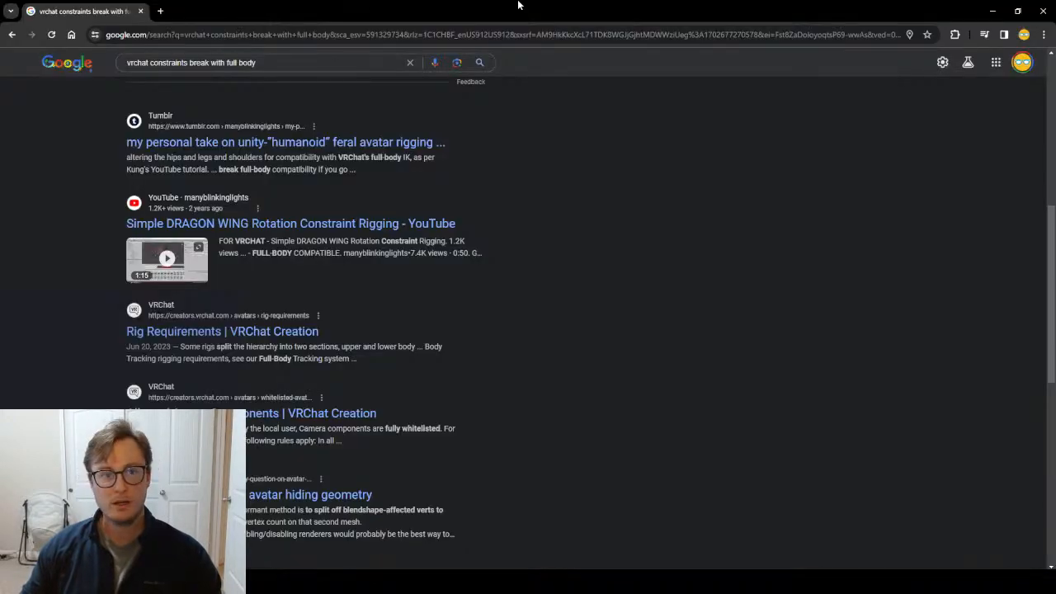
# Close the Chrome window showing the VRChat constraints search results.
pyautogui.click(1042, 8)
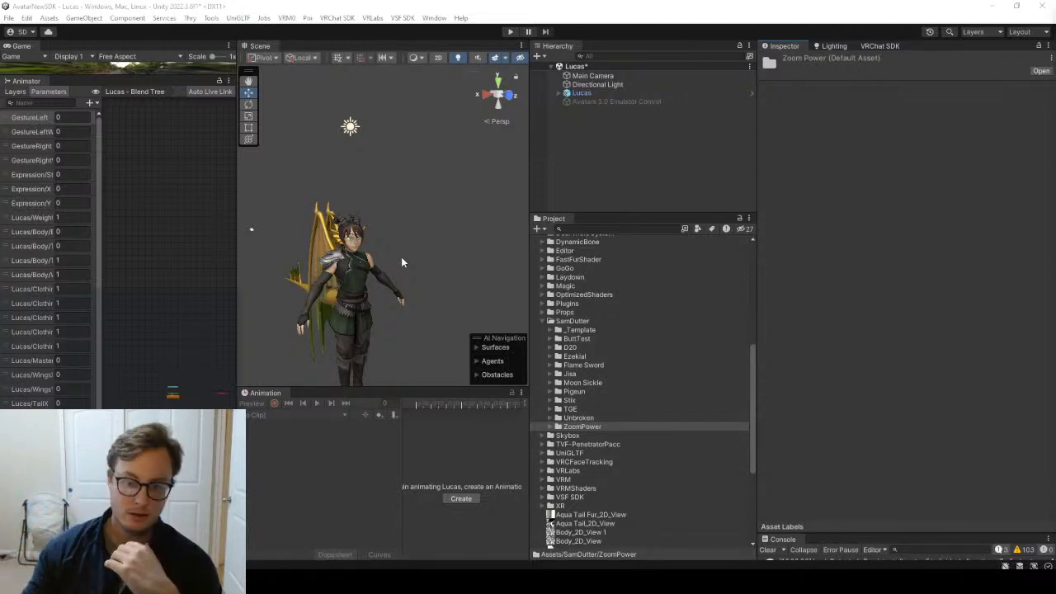
# Expand D20 > Scollar, collapse its Animations, Animators and Materials subfolders, and open the Scollar scene.
pyautogui.click(629, 122)
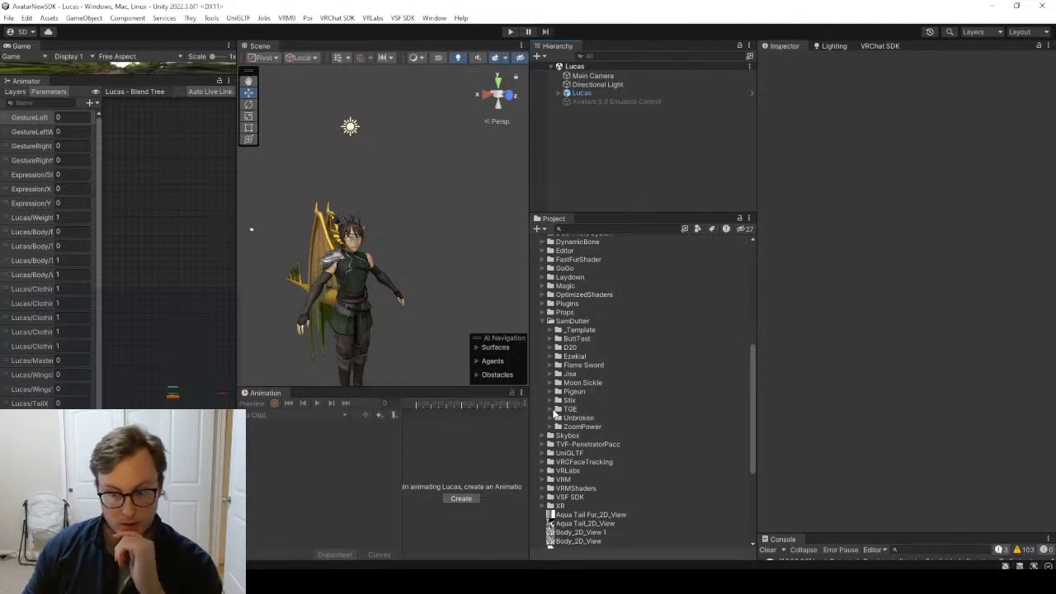
pyautogui.click(551, 349)
pyautogui.click(564, 357)
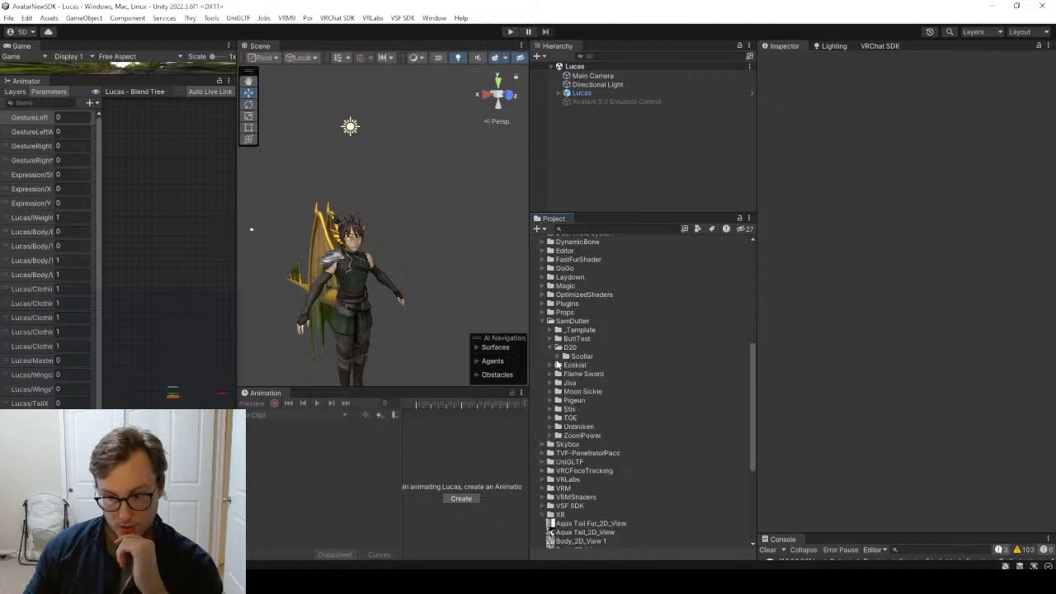
pyautogui.click(559, 357)
pyautogui.click(565, 366)
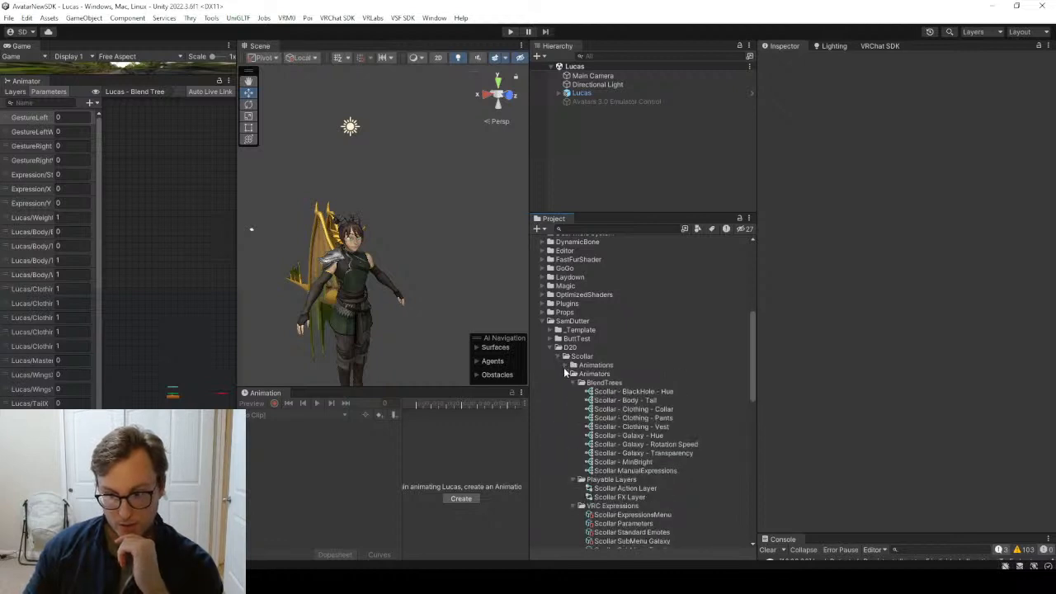
pyautogui.click(565, 368)
pyautogui.click(566, 365)
pyautogui.click(566, 374)
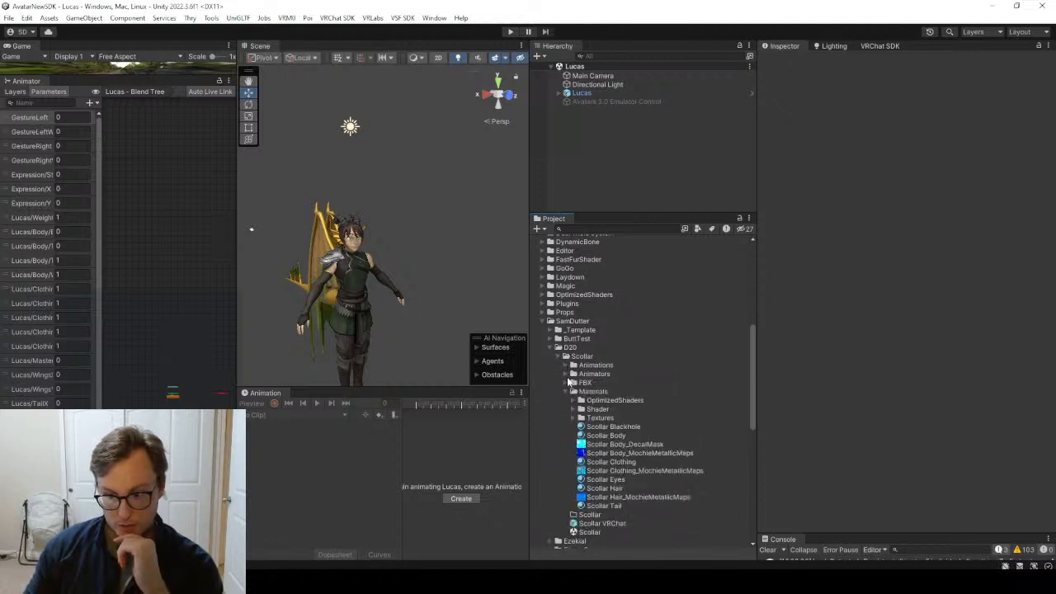
pyautogui.click(567, 391)
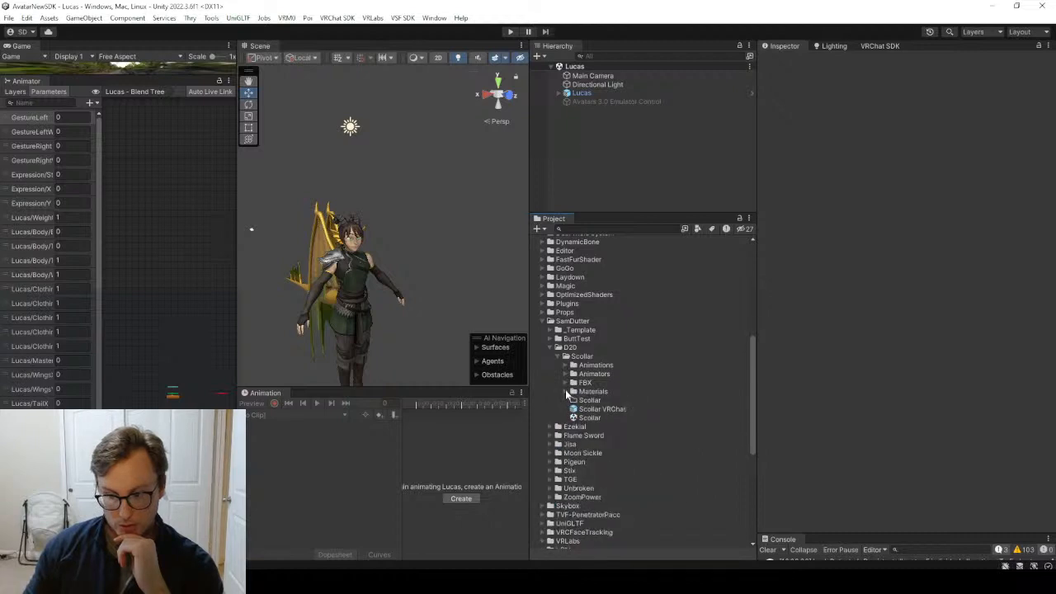
pyautogui.doubleClick(598, 418)
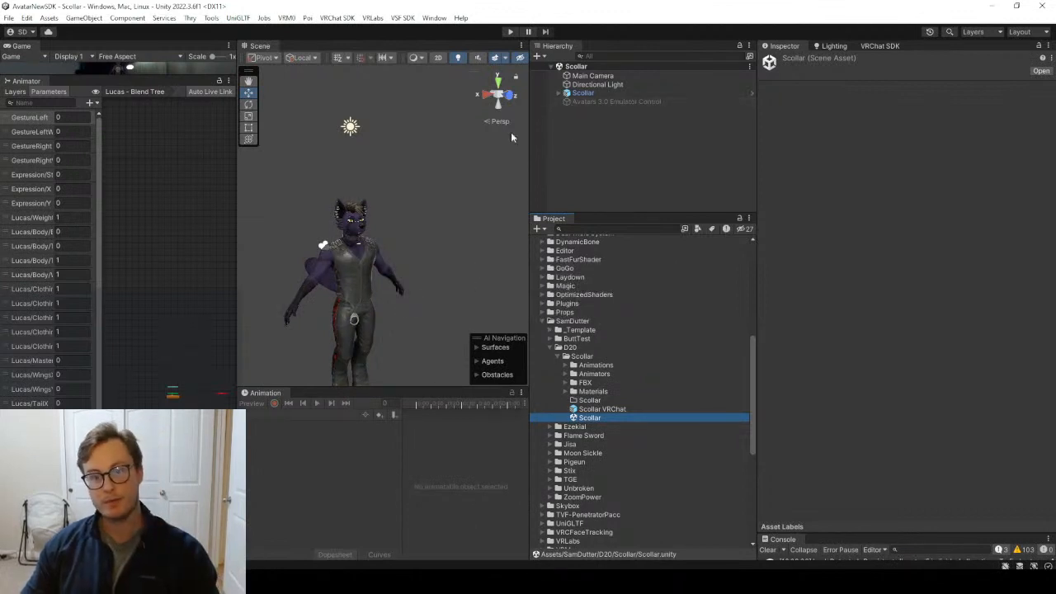
# Move the scene view closer to the avatar and widen the scene and project panels.
pyautogui.moveTo(462, 161); pyautogui.dragTo(477, 241, button='right')
pyautogui.press('w')
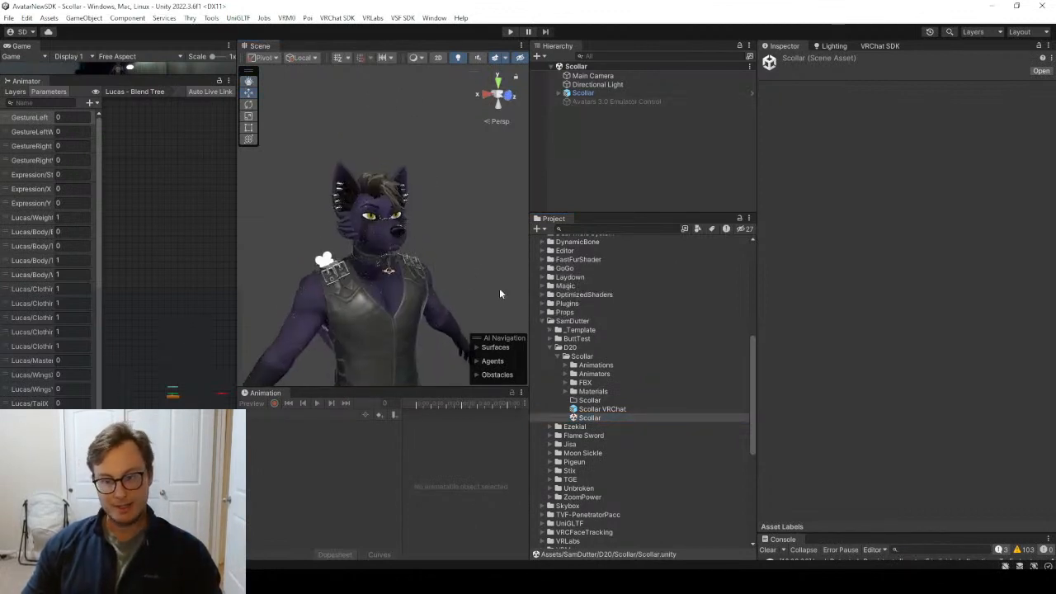
pyautogui.moveTo(526, 302); pyautogui.dragTo(729, 302)
pyautogui.moveTo(781, 325); pyautogui.dragTo(910, 306)
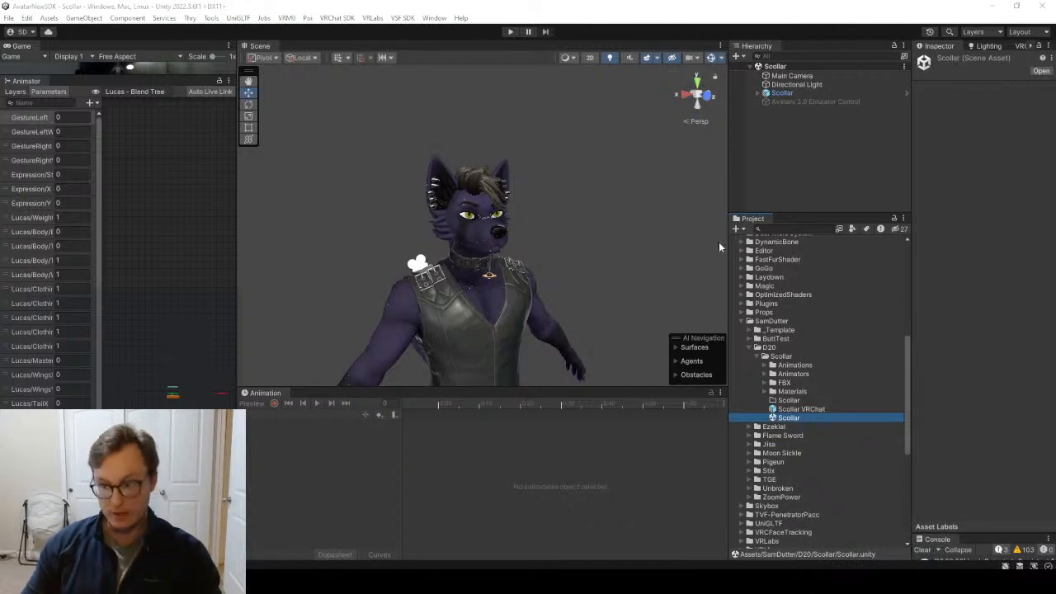
# Collapse _SDAssets and expand the Scollar Materials folder.
pyautogui.scroll(10, 812, 299)
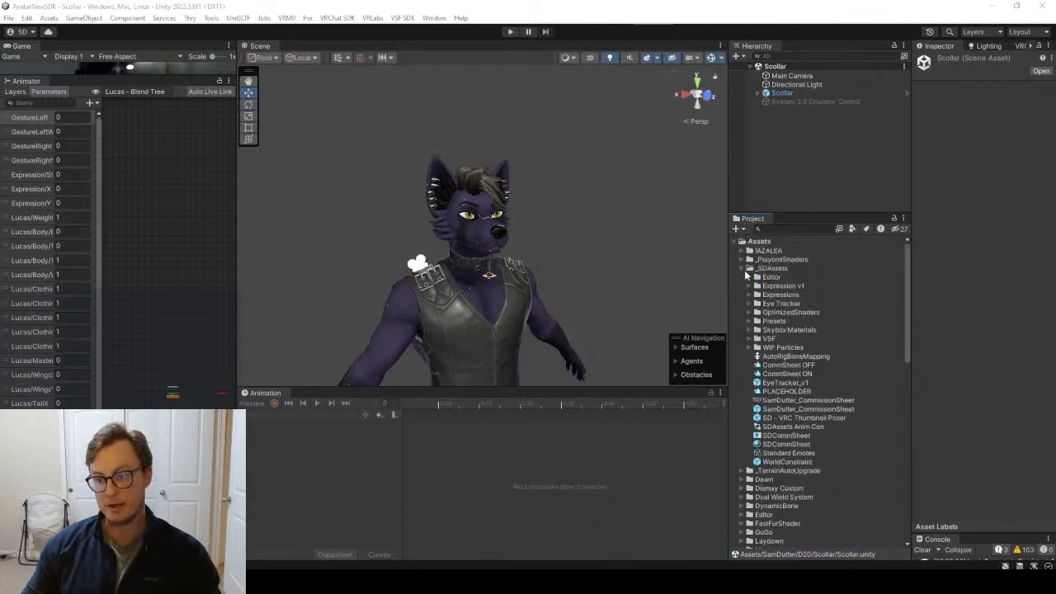
pyautogui.click(741, 267)
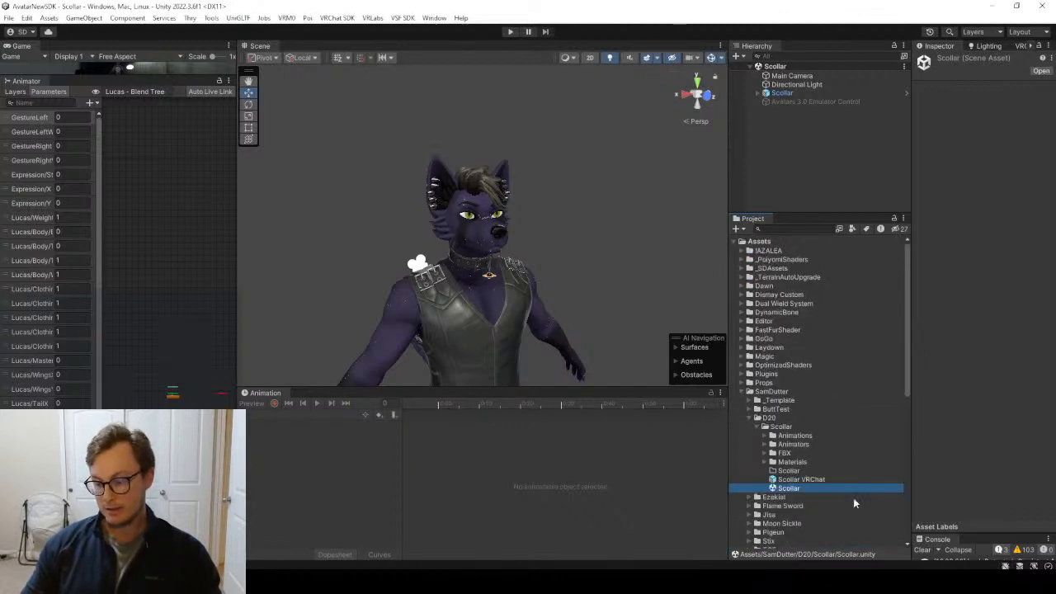
pyautogui.click(766, 462)
pyautogui.scroll(-3, 812, 381)
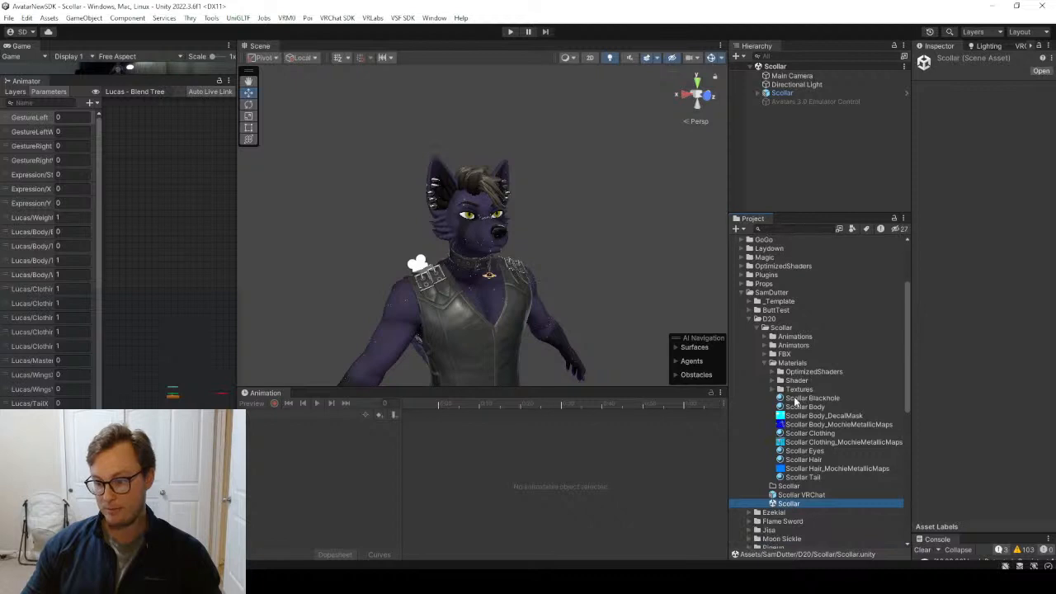
# Review the Scollar materials and unlock the Scollar Blackhole material's shader.
pyautogui.click(804, 451)
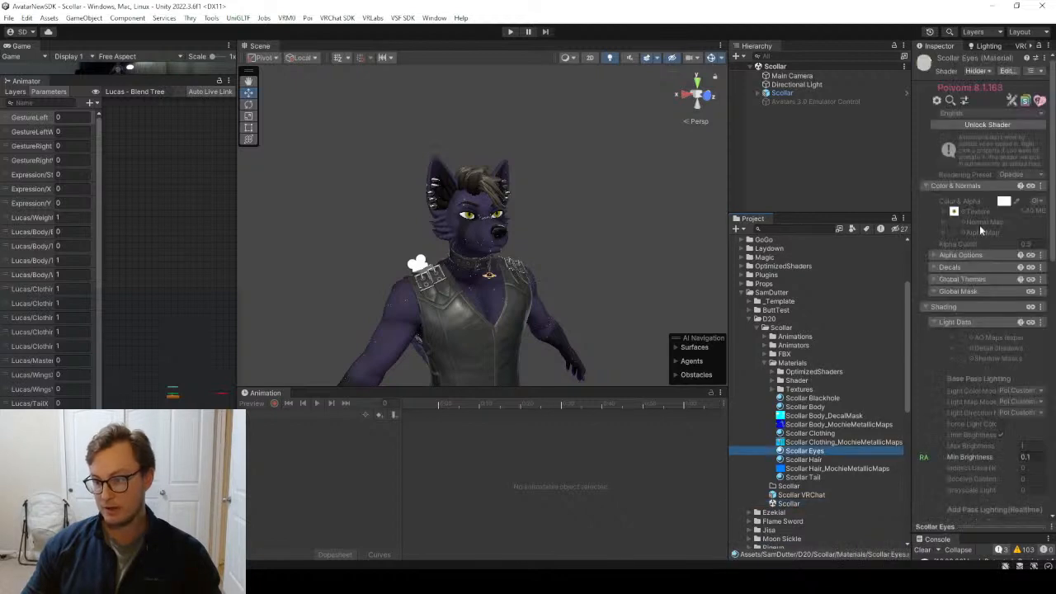
pyautogui.moveTo(913, 158); pyautogui.dragTo(825, 185)
pyautogui.click(700, 460)
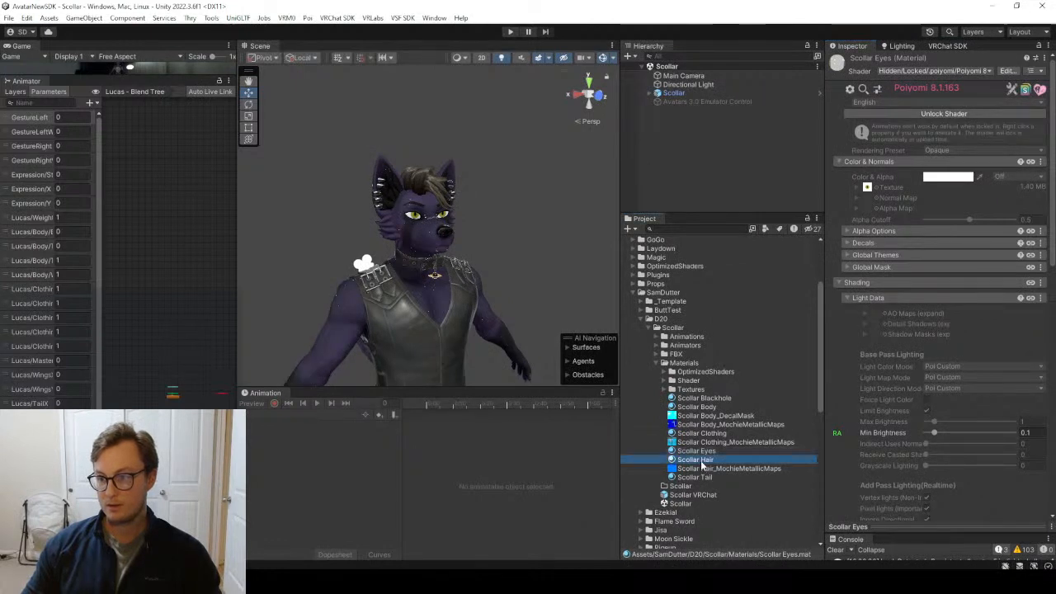
pyautogui.click(699, 477)
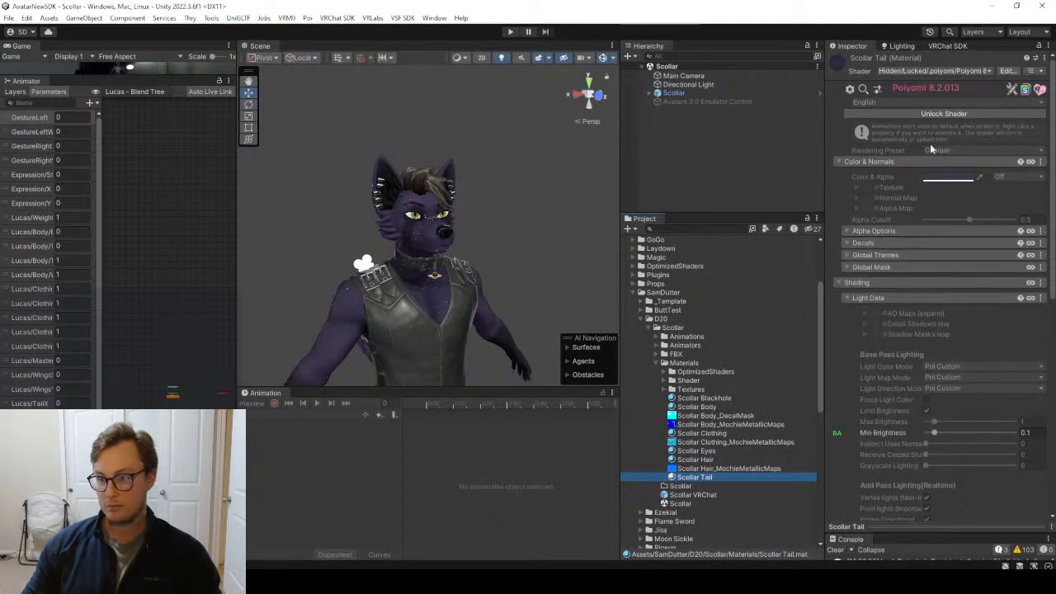
pyautogui.scroll(3, 672, 302)
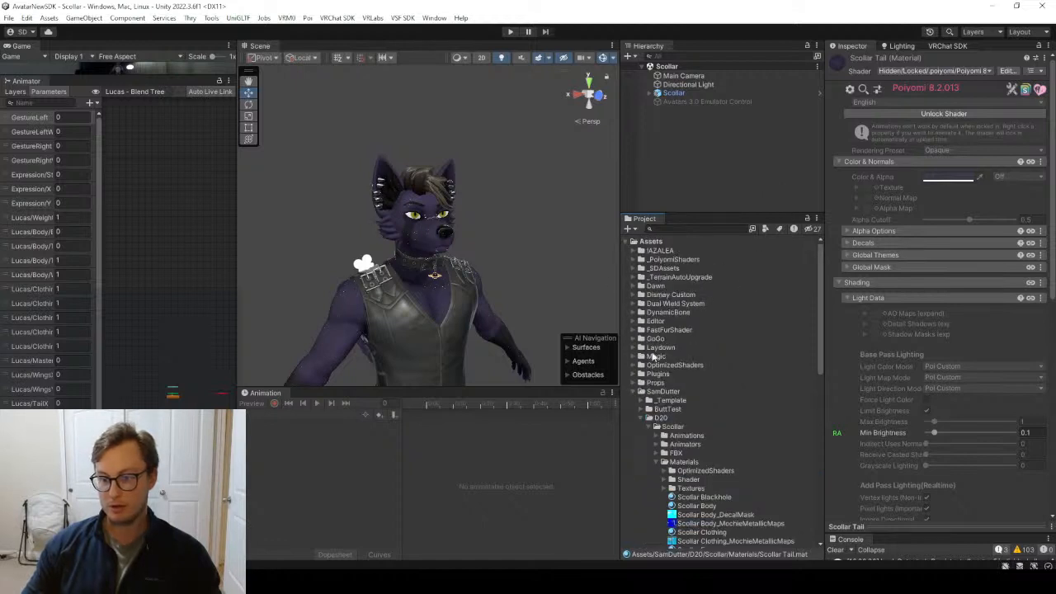
pyautogui.scroll(-3, 653, 380)
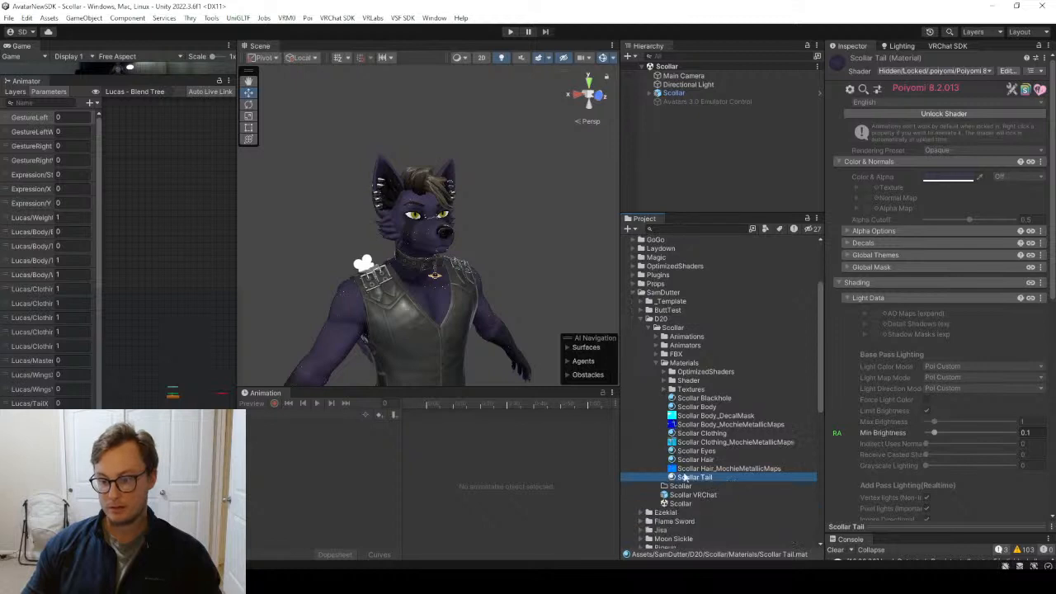
pyautogui.click(714, 408)
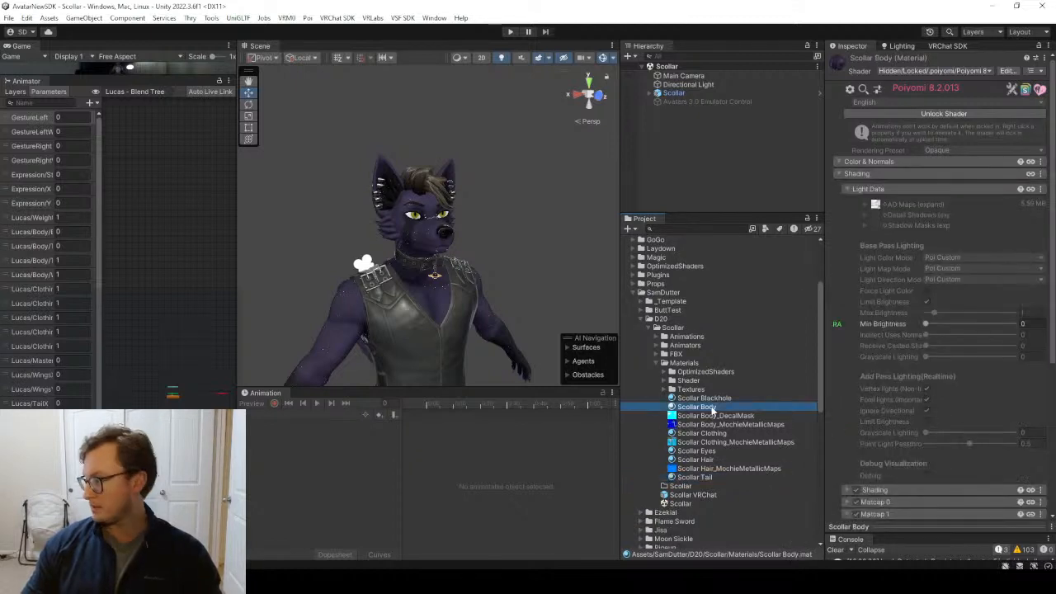
pyautogui.click(714, 399)
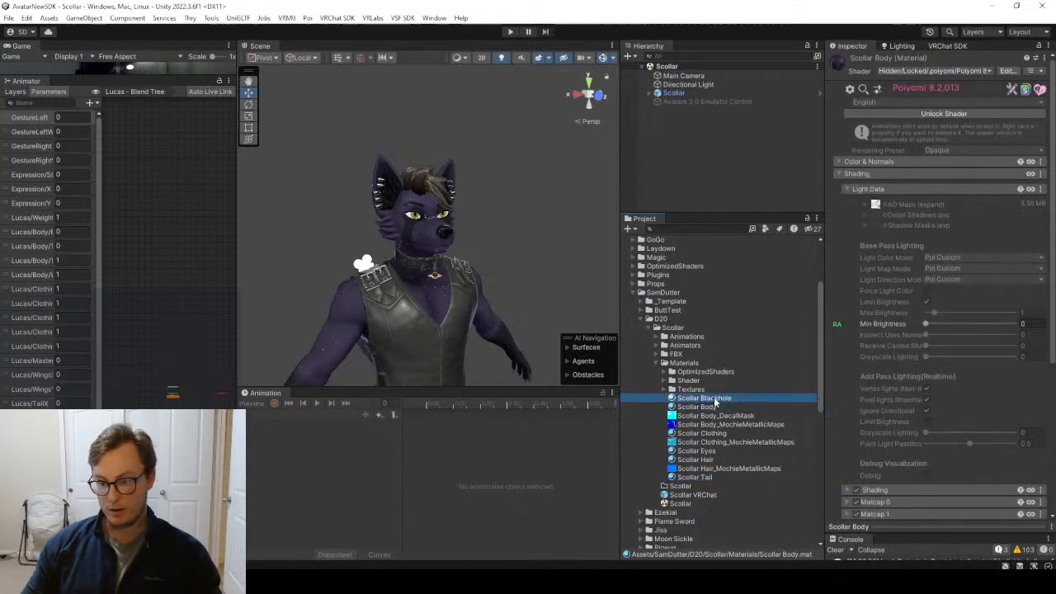
pyautogui.click(904, 114)
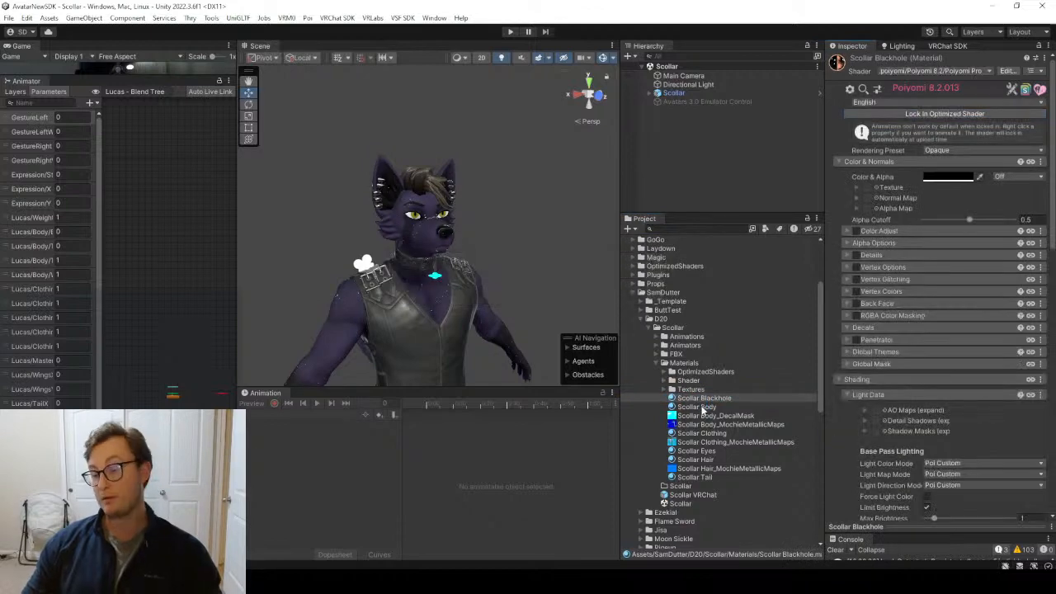
# Check Body, Clothing and Eyes, then unlock the Scollar Hair and Scollar Tail shaders.
pyautogui.click(698, 407)
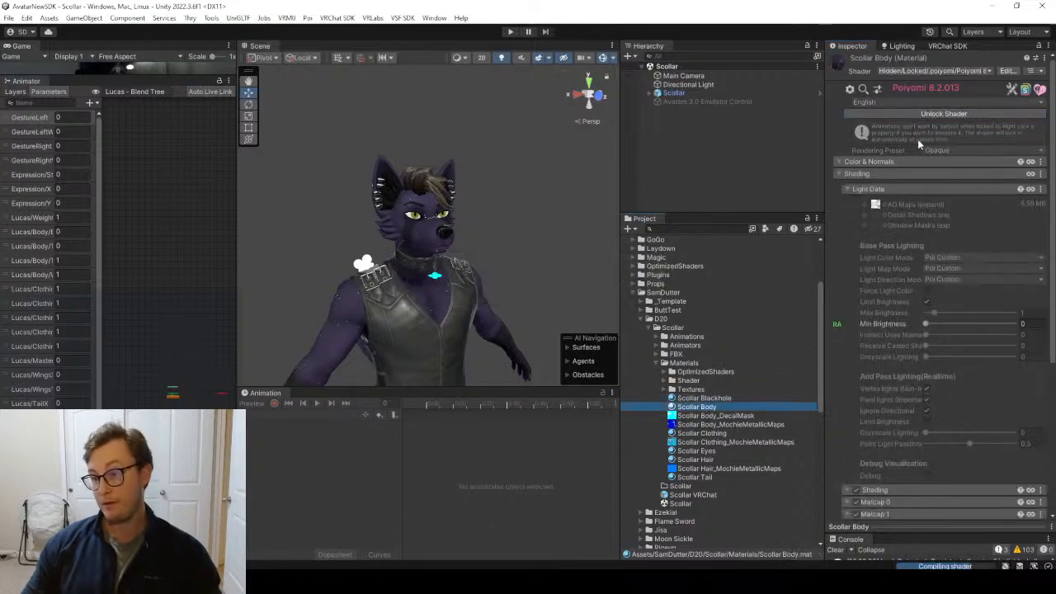
pyautogui.click(714, 434)
pyautogui.click(699, 451)
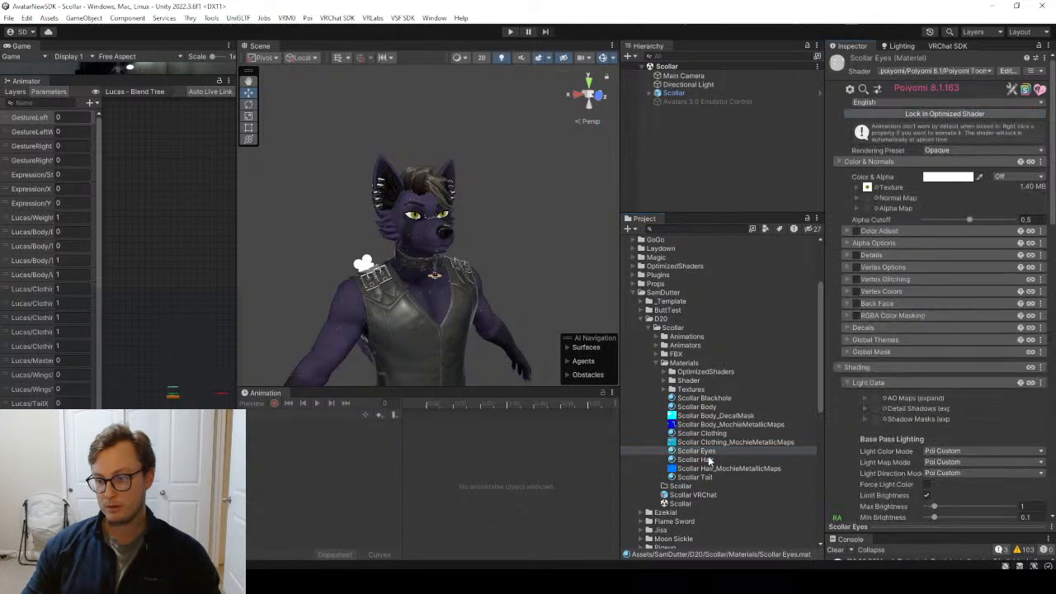
pyautogui.click(705, 459)
pyautogui.click(942, 111)
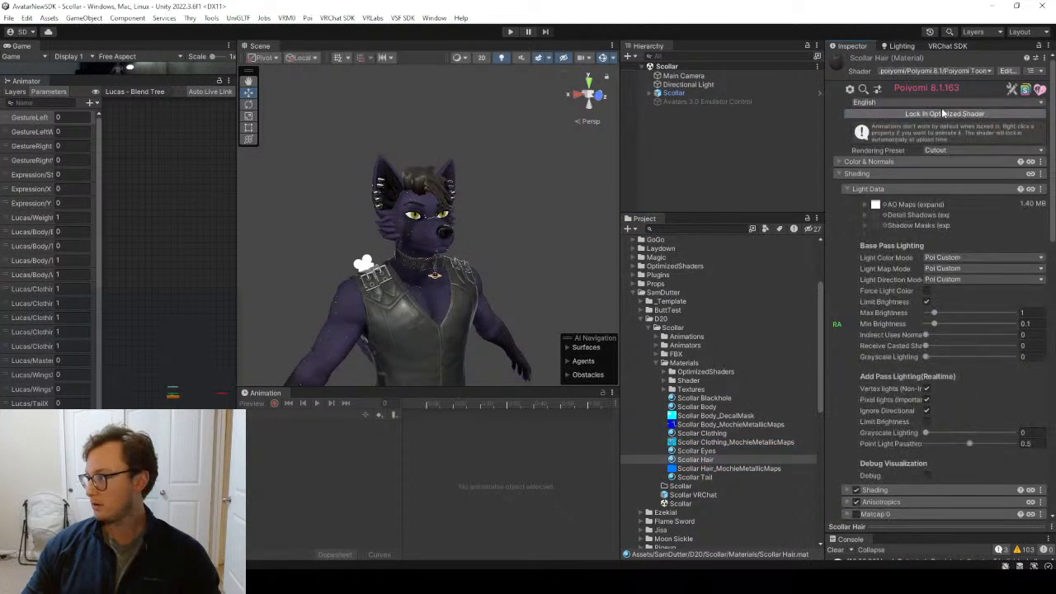
pyautogui.click(711, 477)
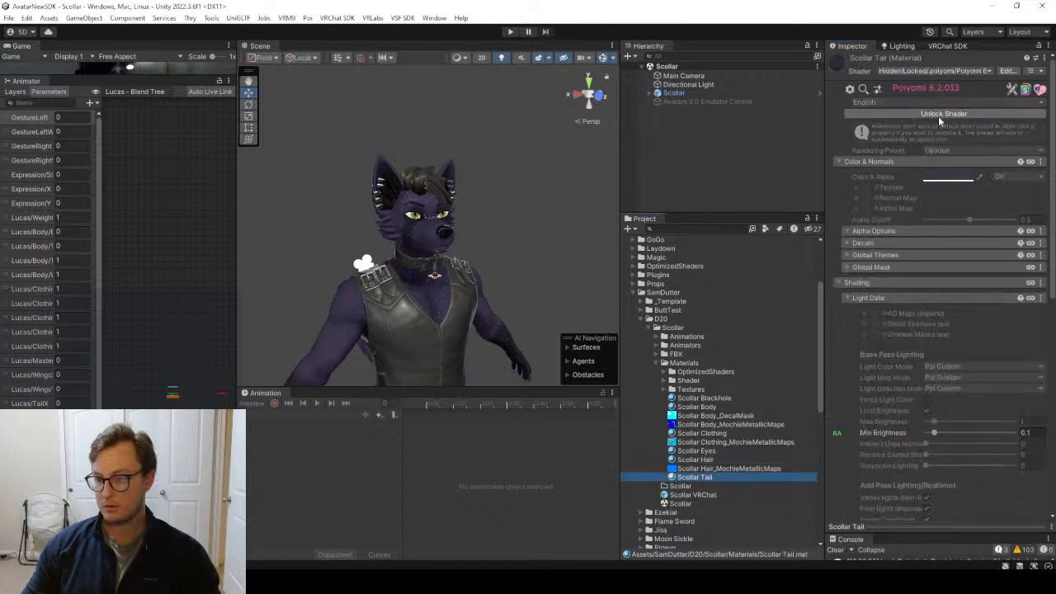
pyautogui.click(938, 116)
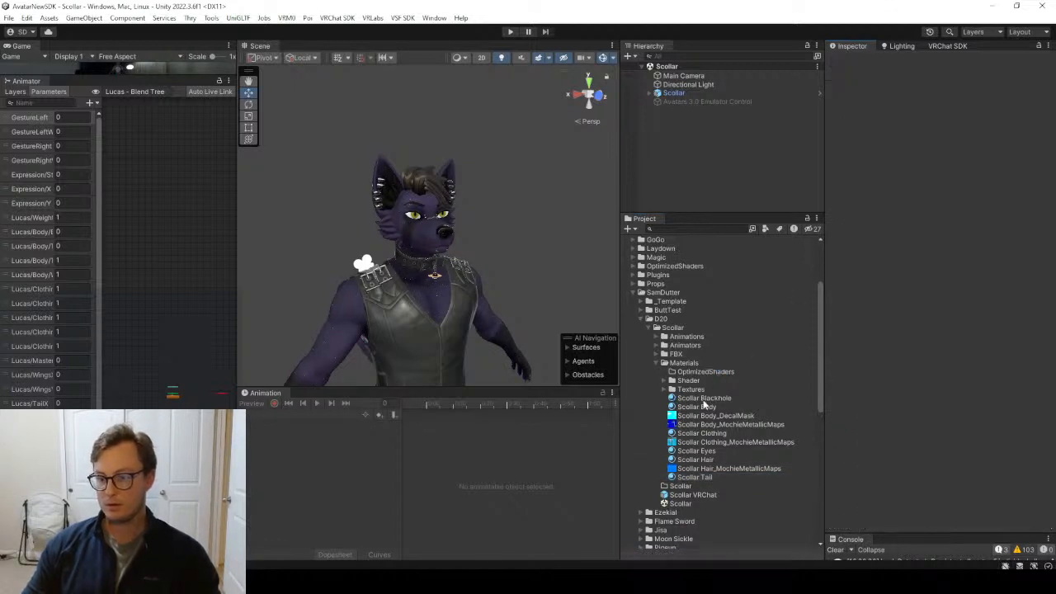
# Review Scollar Blackhole's shading and reflection settings, then lock in its optimized shader.
pyautogui.click(697, 399)
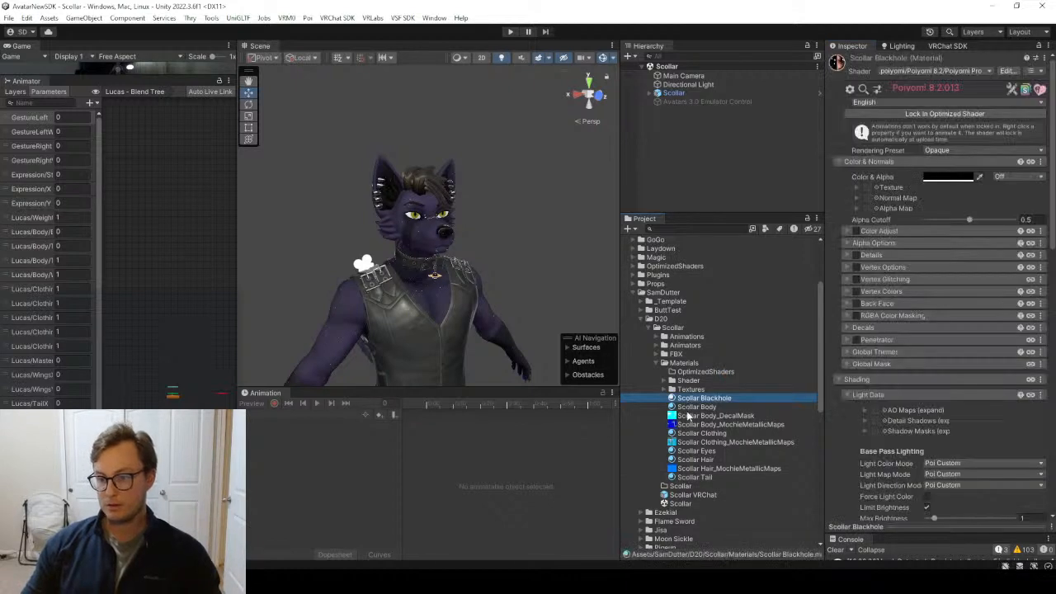
pyautogui.scroll(-3, 885, 366)
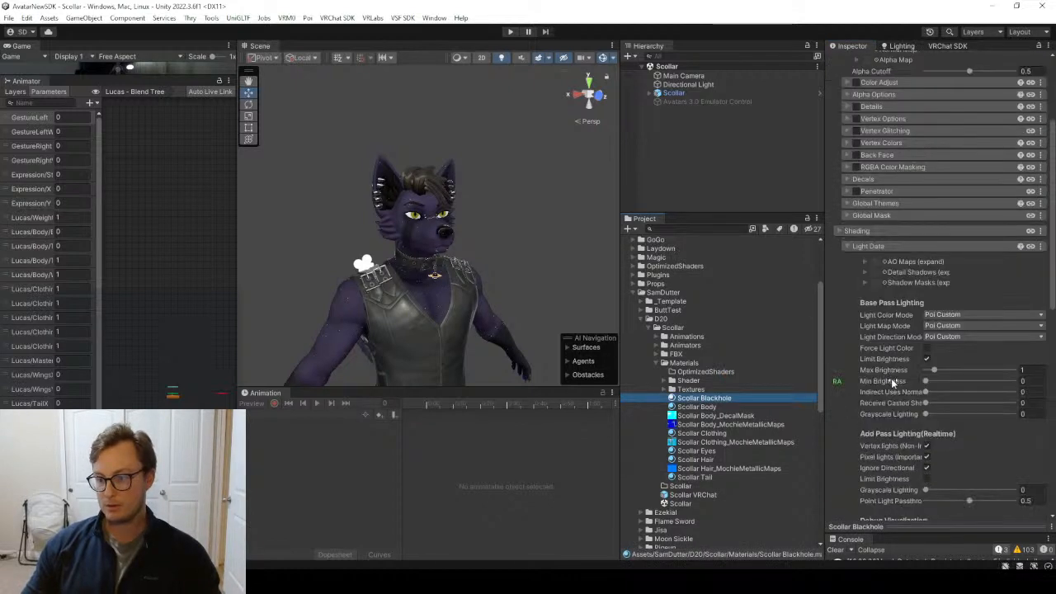
pyautogui.click(868, 244)
pyautogui.click(849, 380)
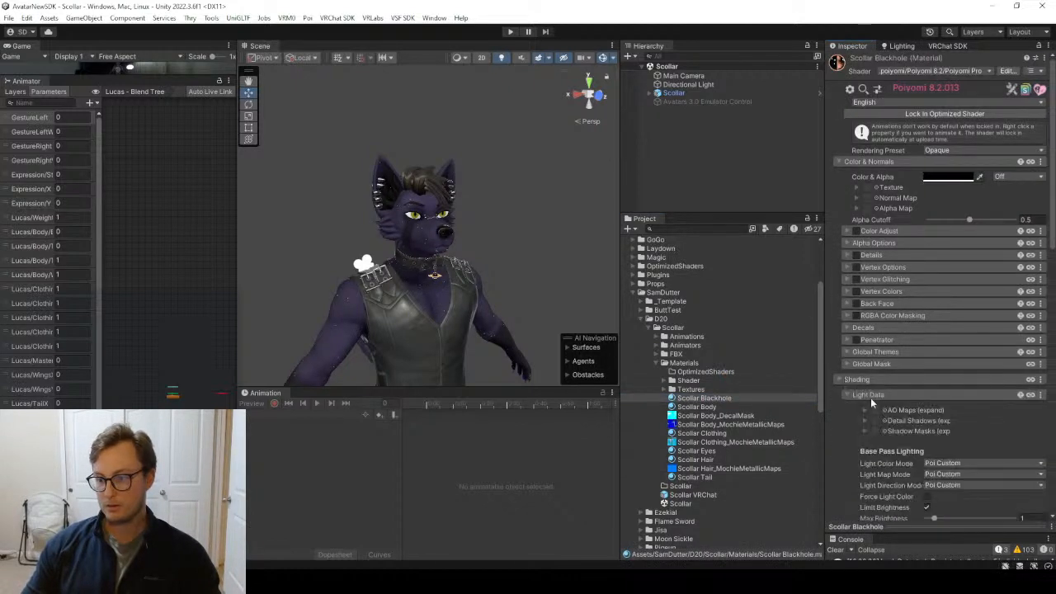
pyautogui.scroll(-4, 866, 363)
pyautogui.click(866, 219)
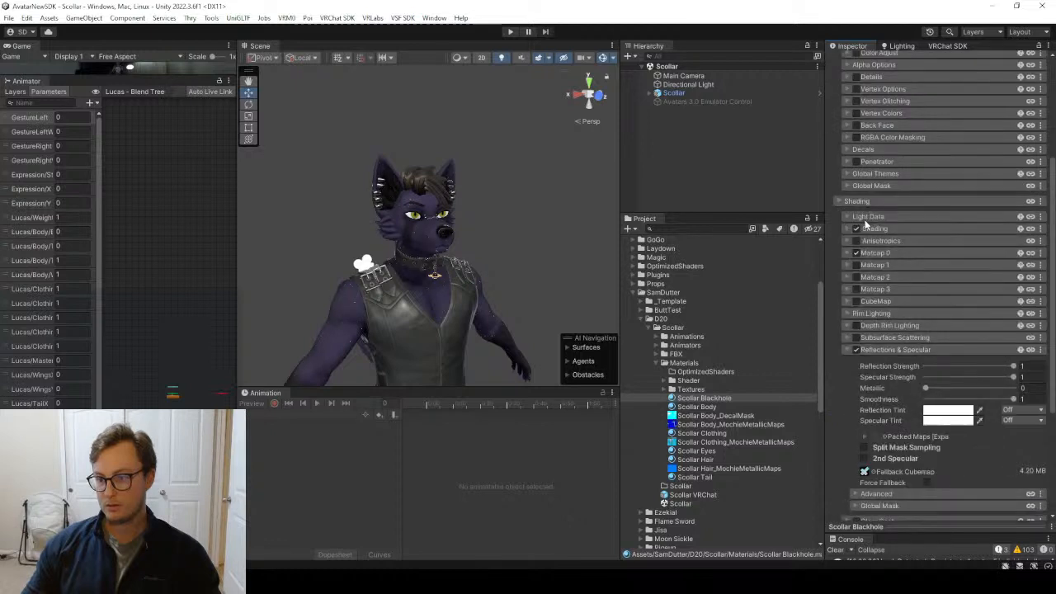
pyautogui.click(864, 437)
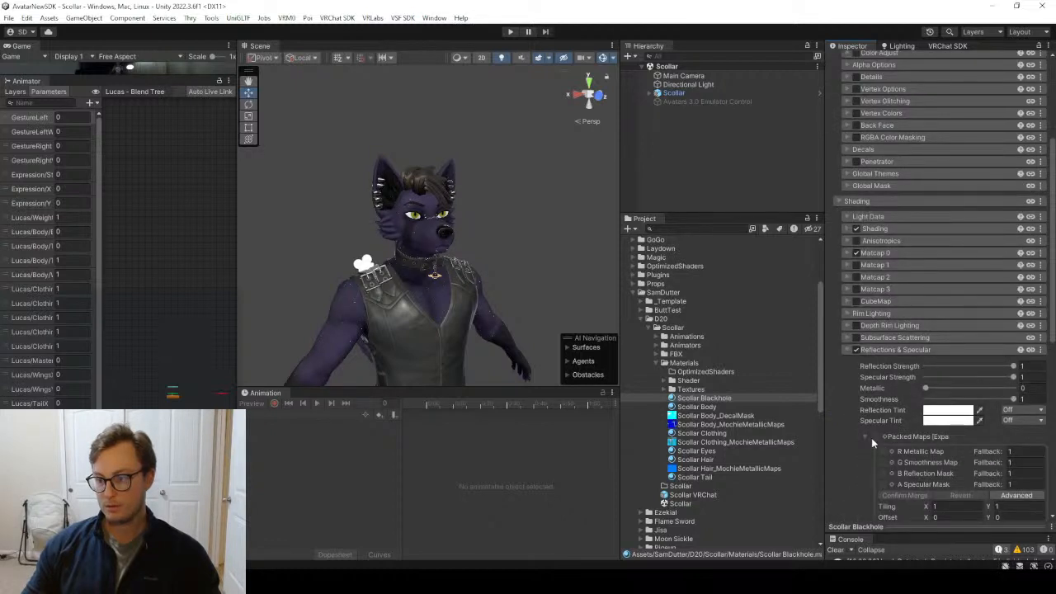
pyautogui.click(868, 439)
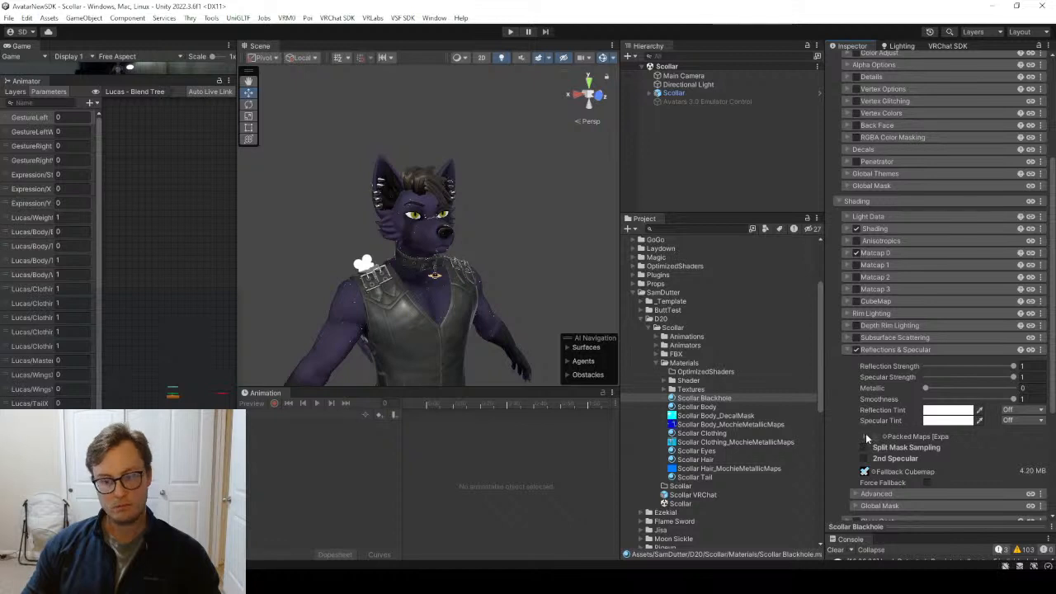
pyautogui.click(865, 471)
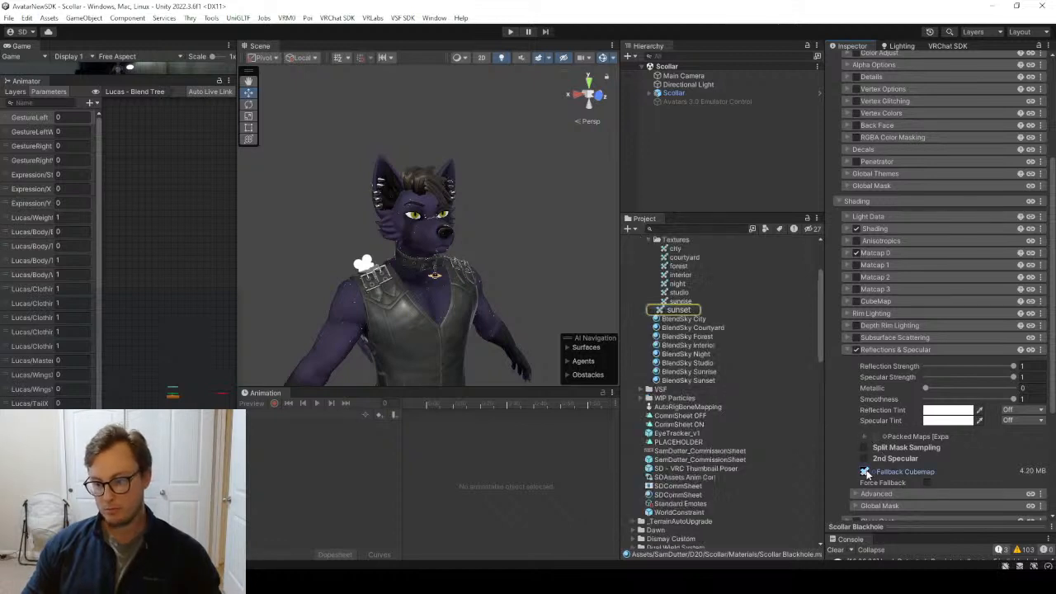
pyautogui.click(887, 349)
pyautogui.scroll(5, 927, 230)
pyautogui.click(928, 114)
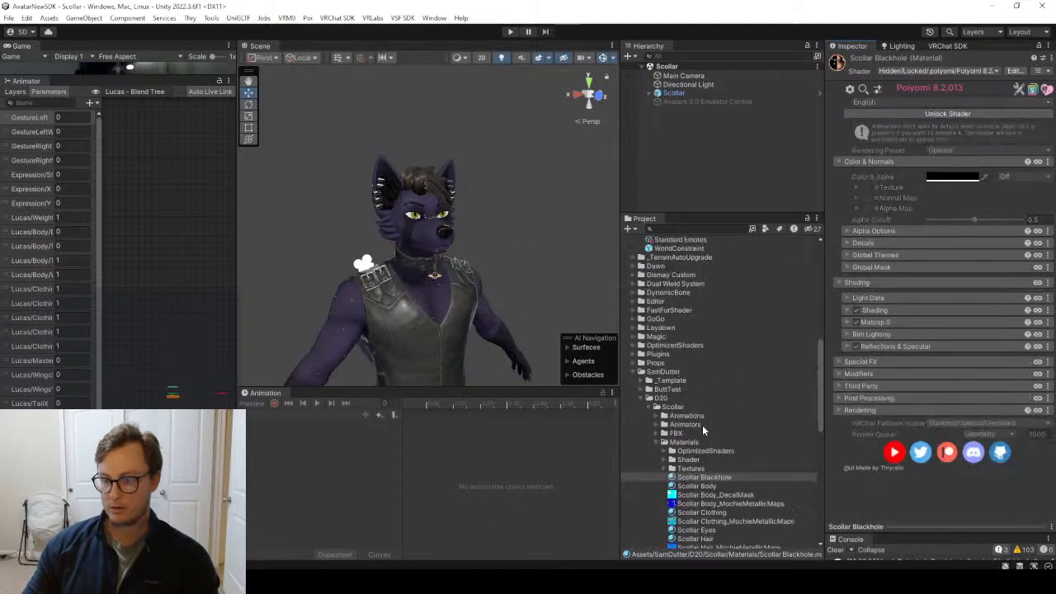
pyautogui.scroll(-4, 702, 425)
# Check Scollar Body's fallback cubemap and lock in its optimized shader.
pyautogui.click(697, 288)
pyautogui.scroll(-3, 906, 404)
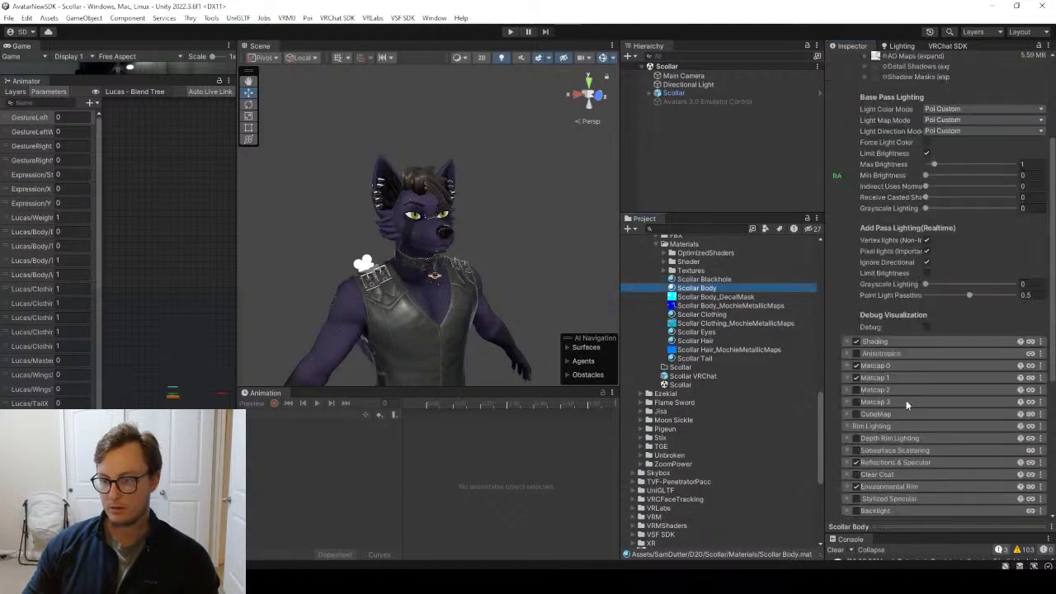
pyautogui.scroll(-3, 905, 404)
pyautogui.click(847, 343)
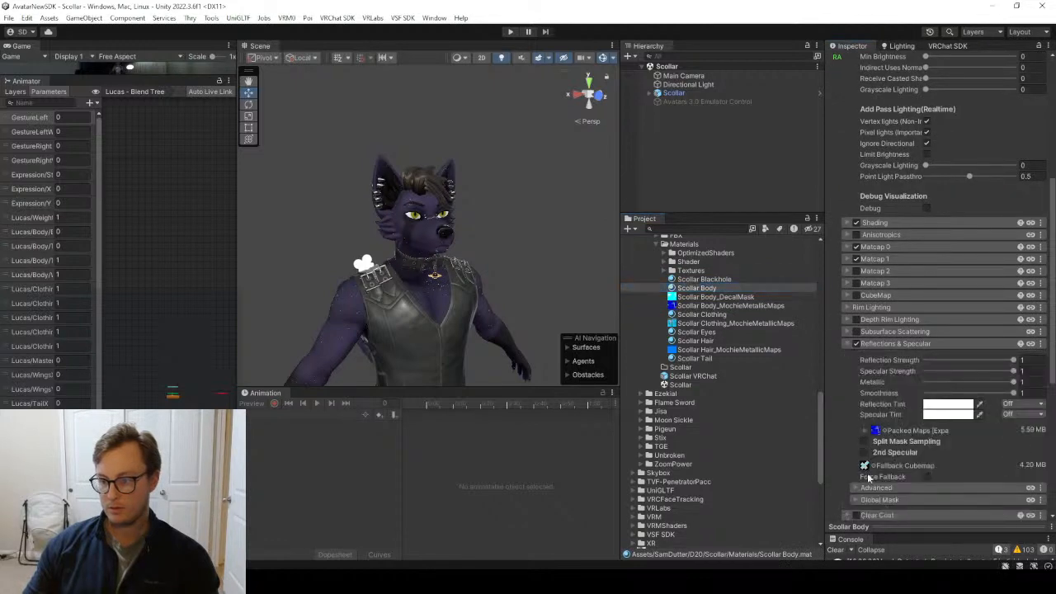
pyautogui.click(863, 466)
pyautogui.scroll(5, 950, 382)
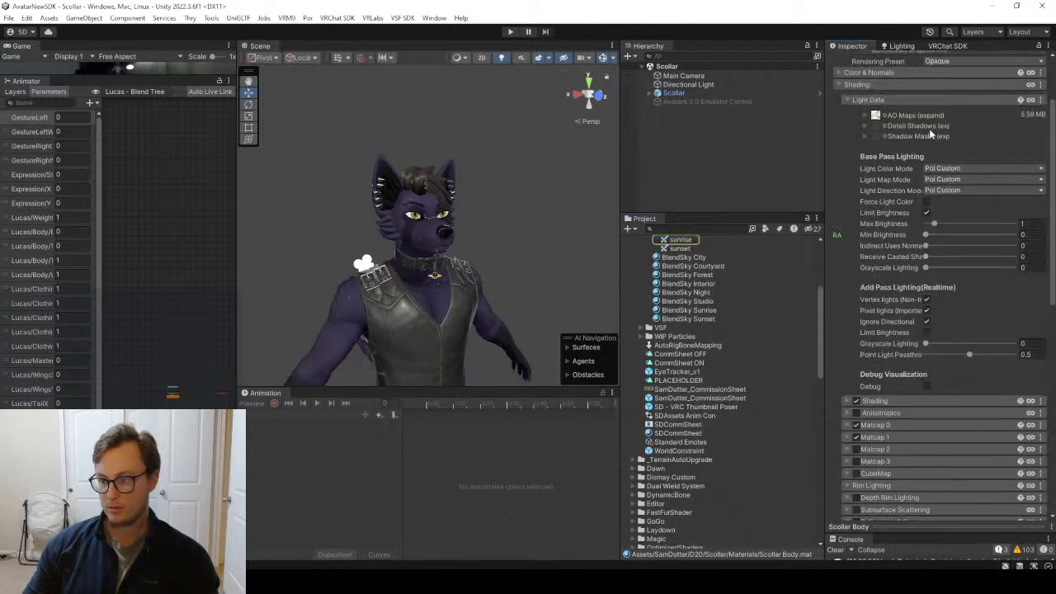
pyautogui.scroll(-5, 887, 336)
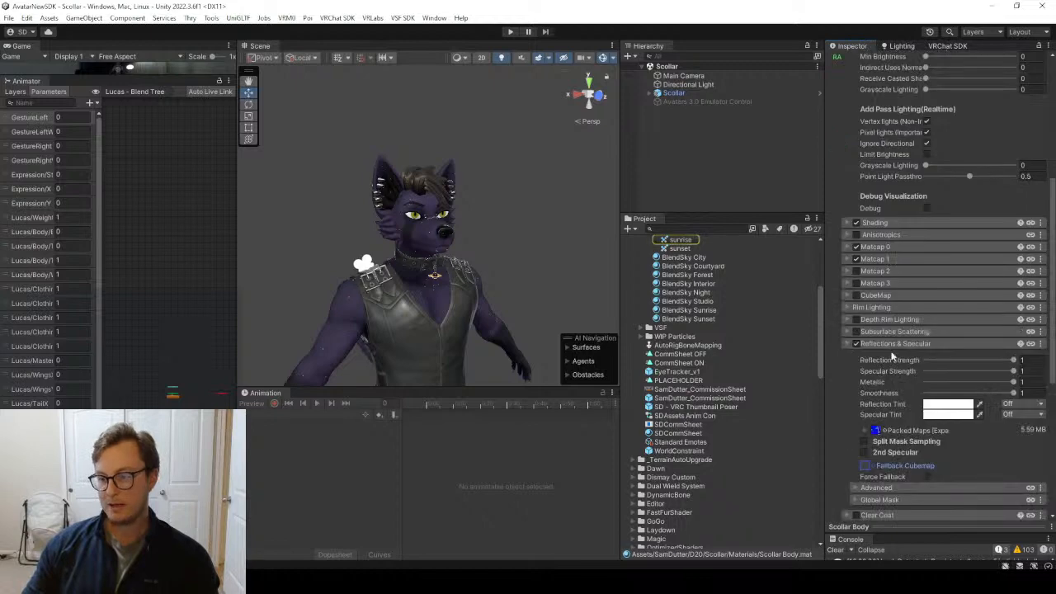
pyautogui.click(891, 343)
pyautogui.scroll(7, 921, 295)
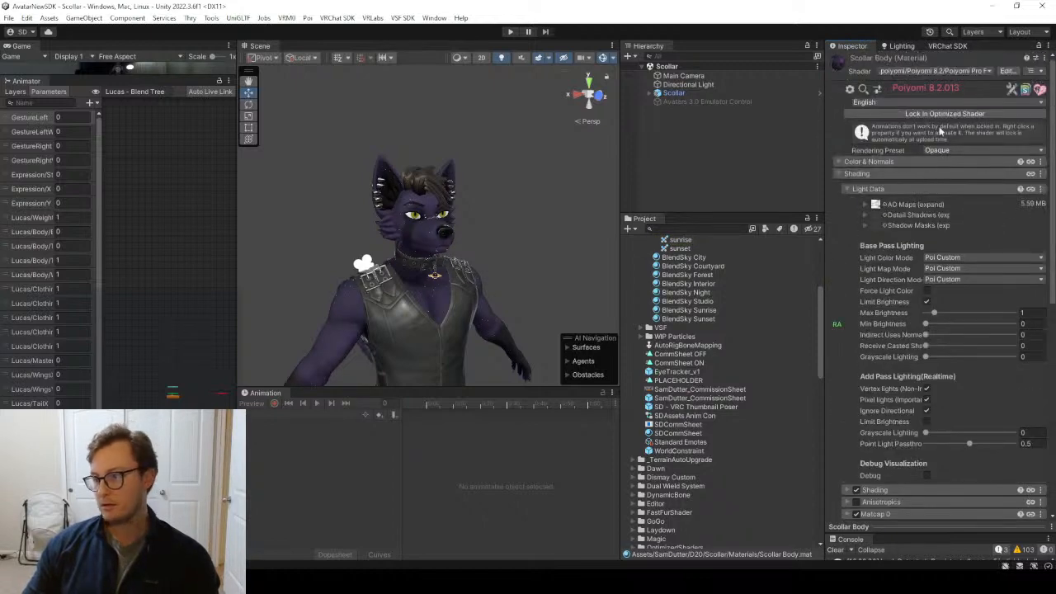
pyautogui.click(948, 113)
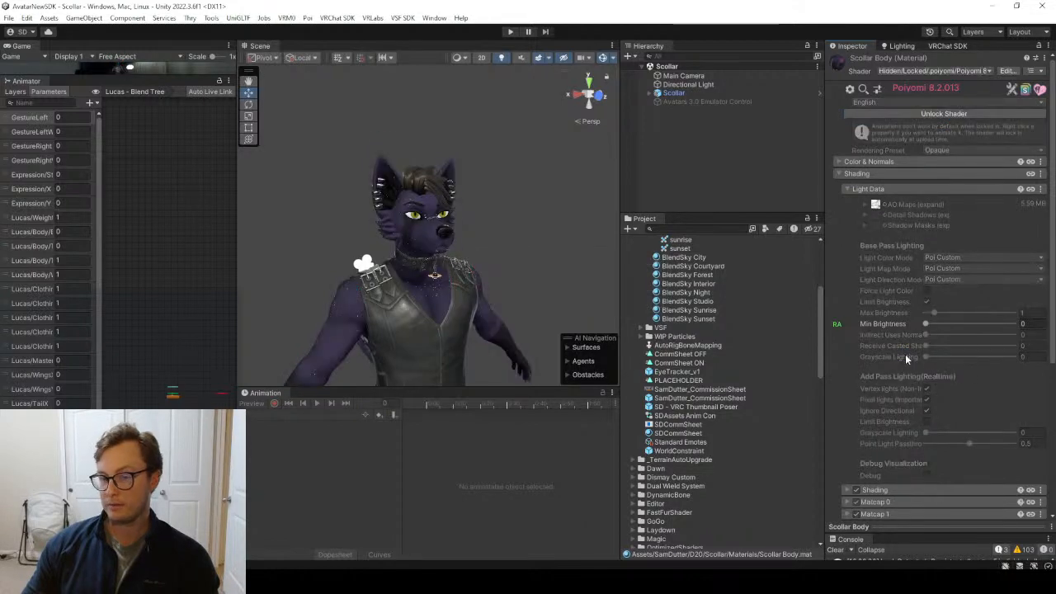
pyautogui.scroll(-5, 842, 372)
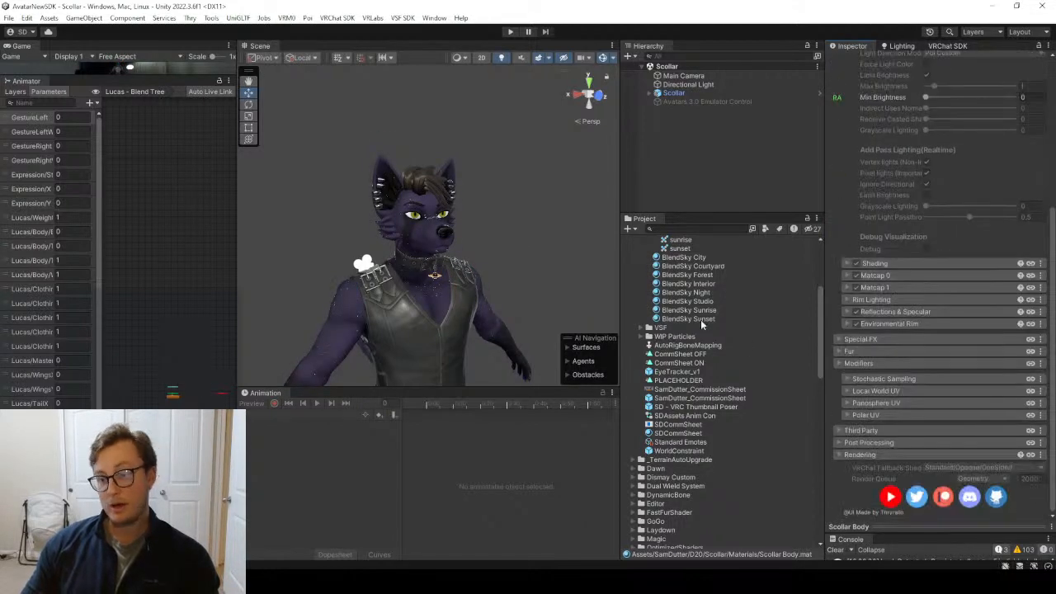
pyautogui.scroll(-10, 702, 396)
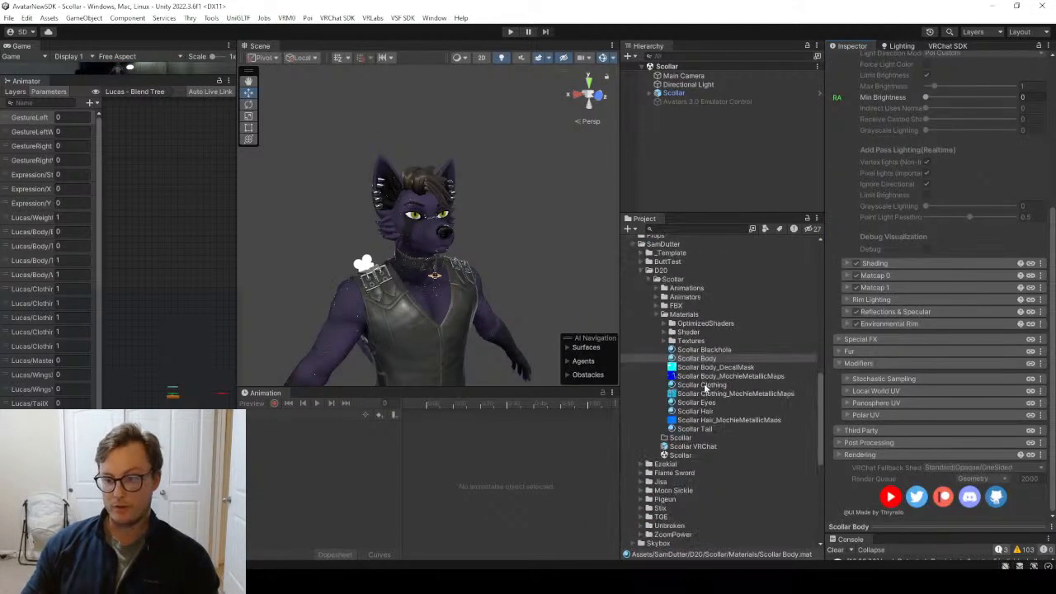
# Check Scollar Clothing's fallback cubemap and lock it into an optimized shader.
pyautogui.click(703, 385)
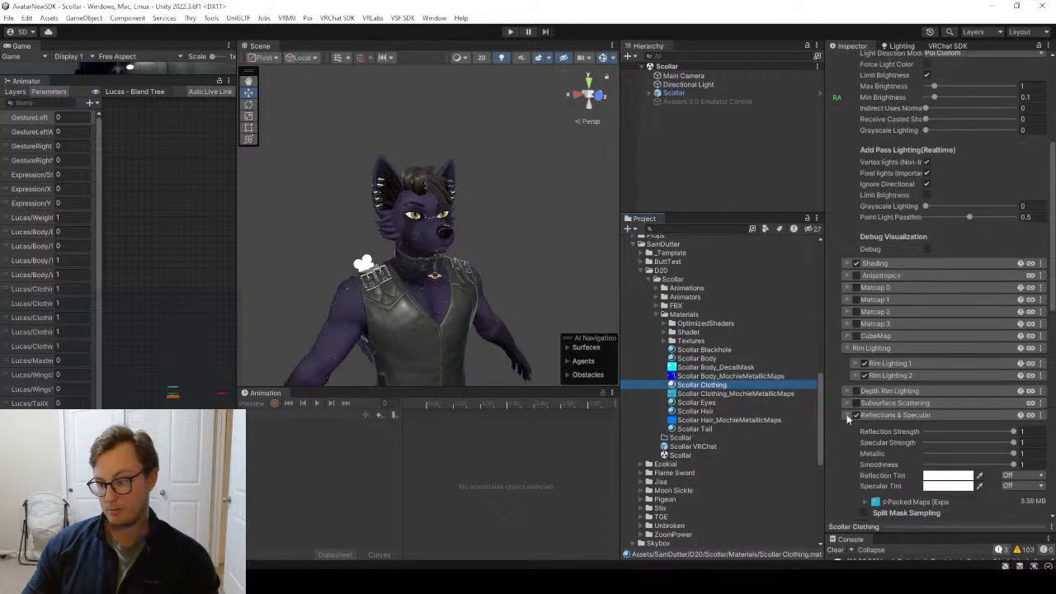
pyautogui.scroll(-1, 860, 444)
pyautogui.click(865, 479)
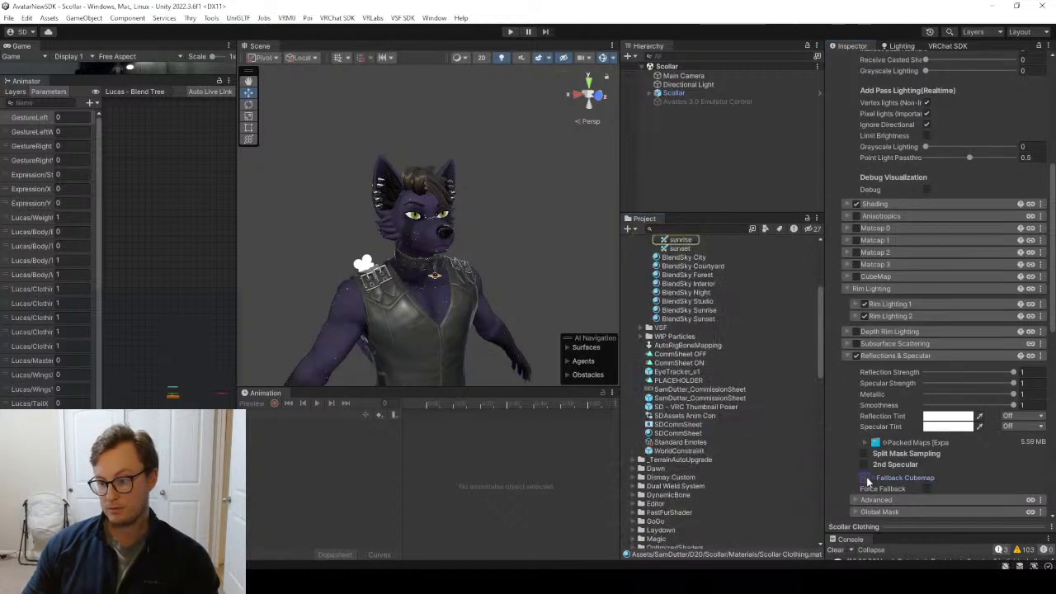
pyautogui.scroll(5, 938, 303)
pyautogui.click(942, 114)
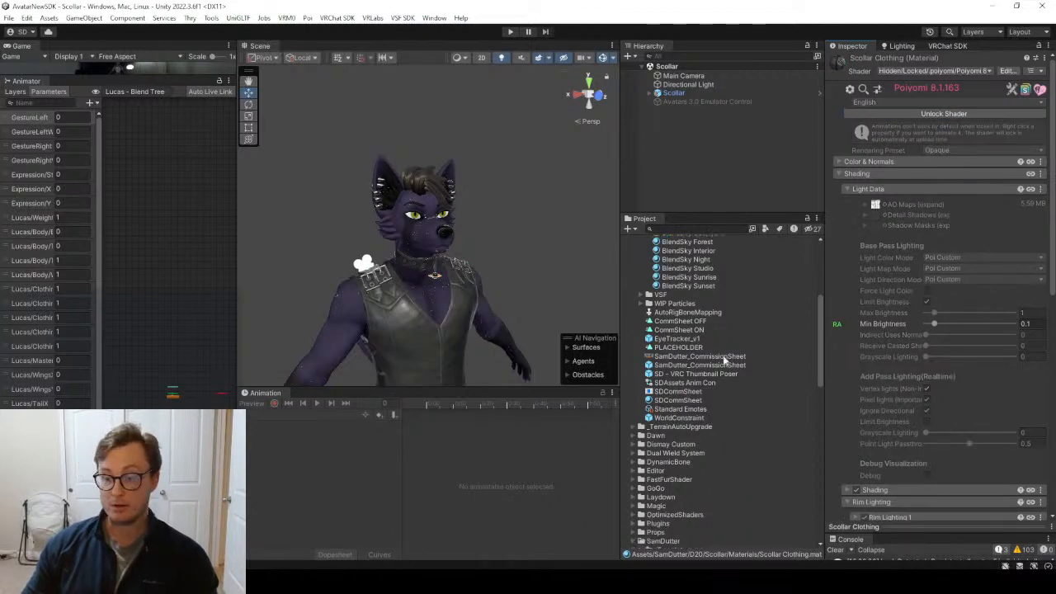
# Check Scollar Eyes' fallback cubemap and lock it into an optimized shader.
pyautogui.scroll(-6, 907, 317)
pyautogui.scroll(-2, 921, 327)
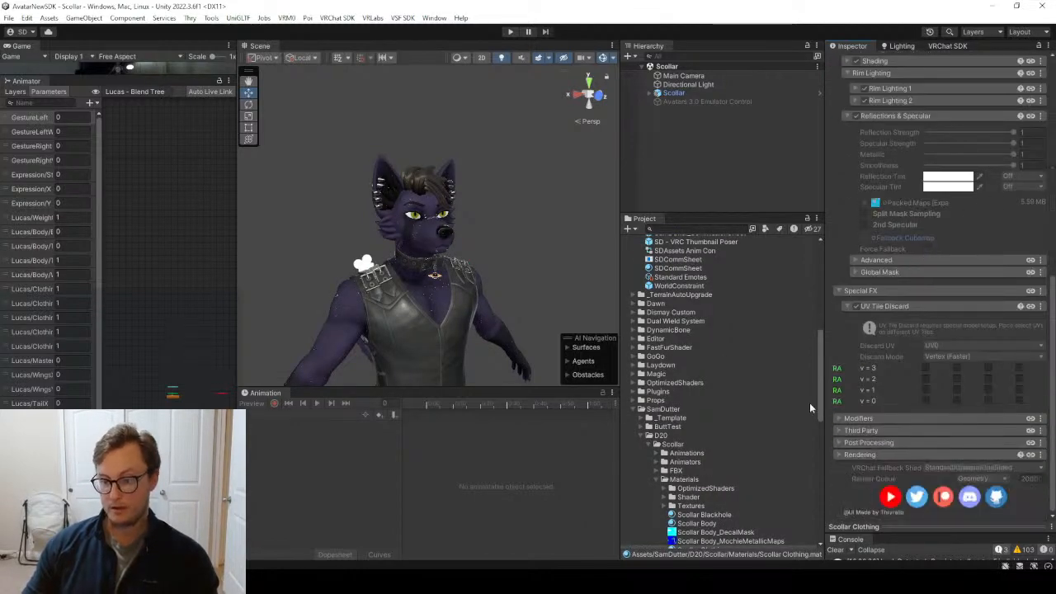
pyautogui.scroll(-6, 809, 403)
pyautogui.click(729, 403)
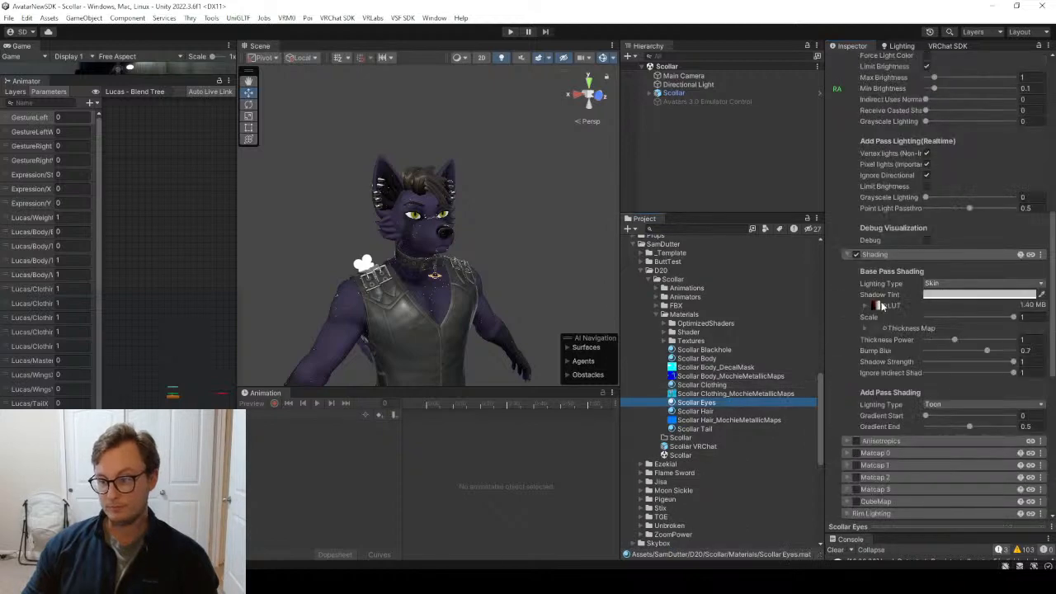
pyautogui.scroll(-5, 866, 441)
pyautogui.click(864, 465)
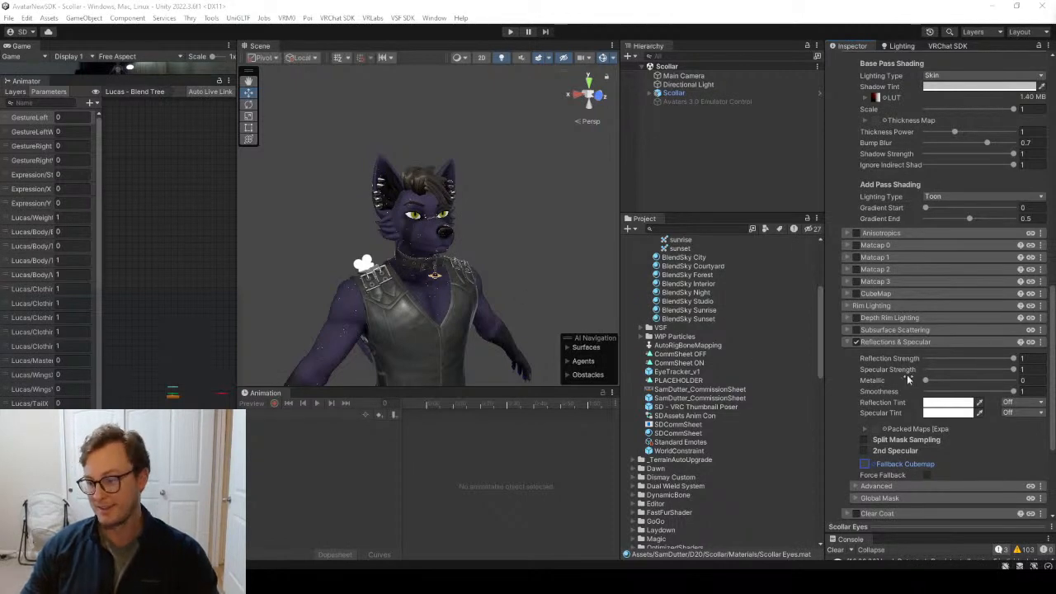
pyautogui.click(893, 342)
pyautogui.scroll(15, 907, 330)
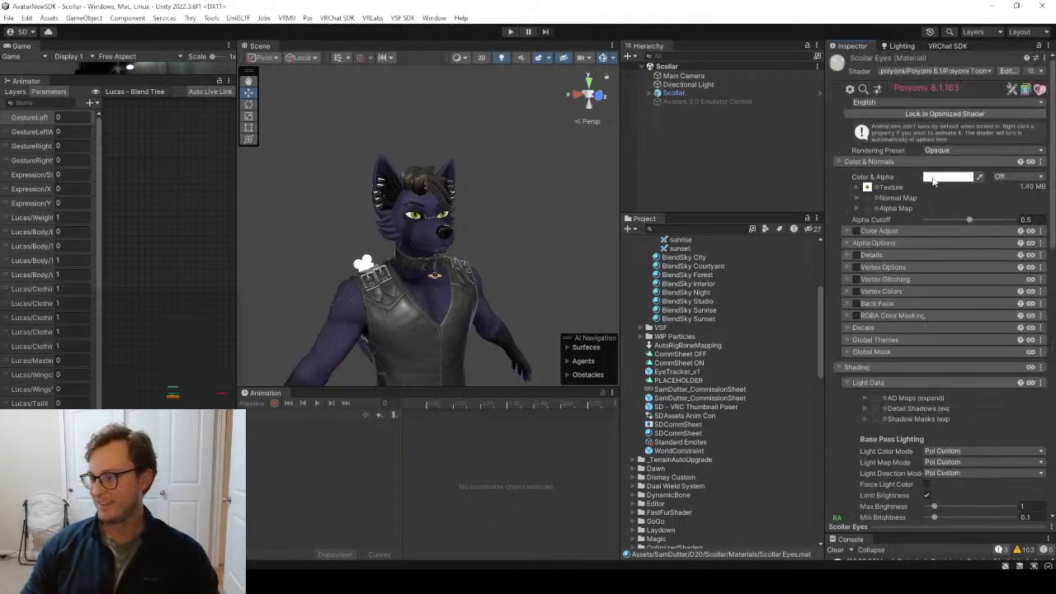
pyautogui.click(901, 113)
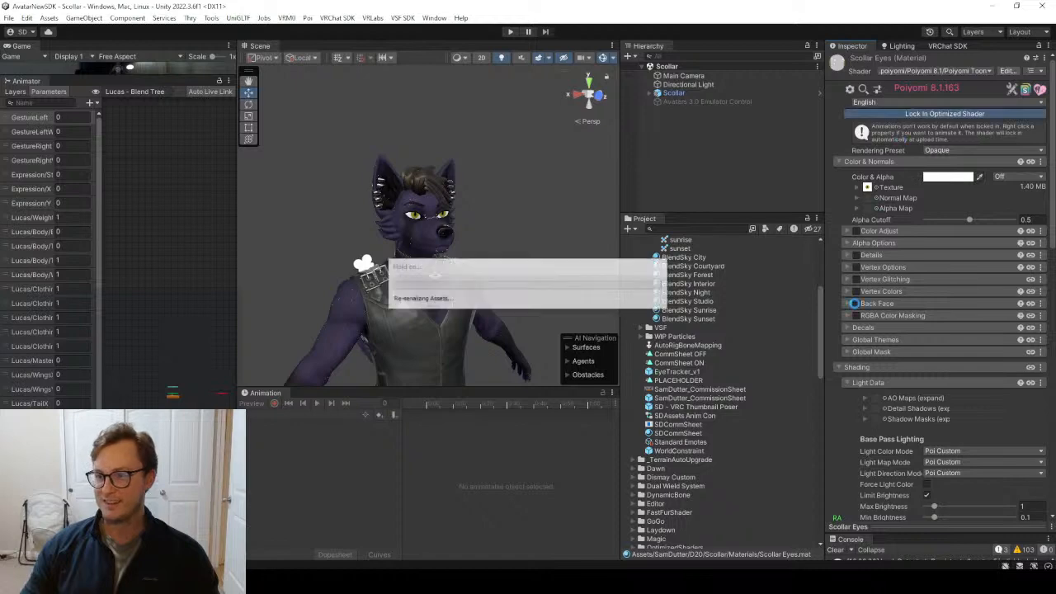
pyautogui.scroll(-5, 723, 421)
pyautogui.click(716, 411)
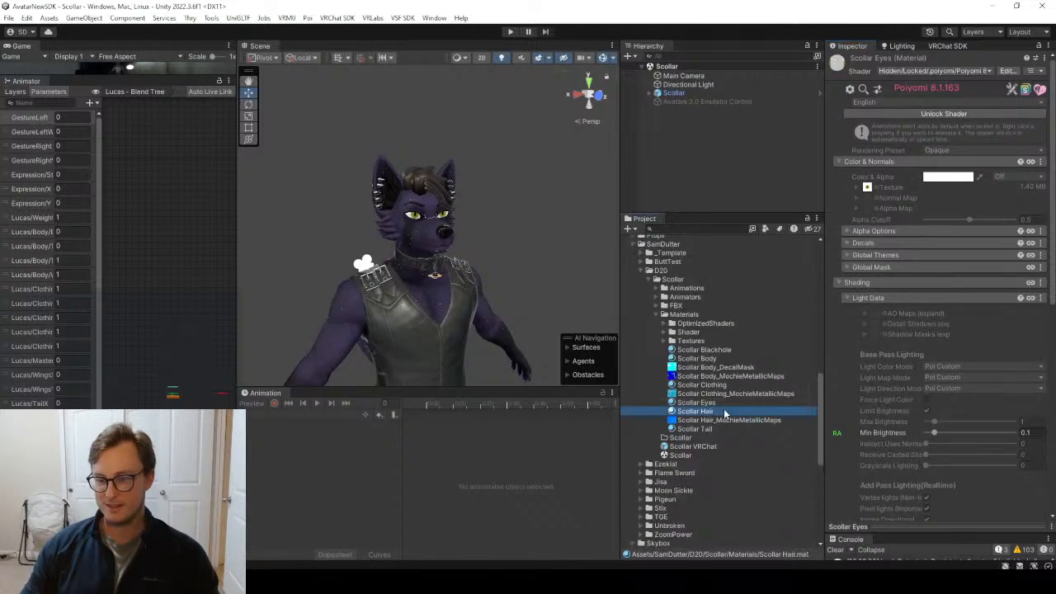
# Check Scollar Hair's fallback cubemap and lock it into an optimized shader.
pyautogui.scroll(-15, 917, 333)
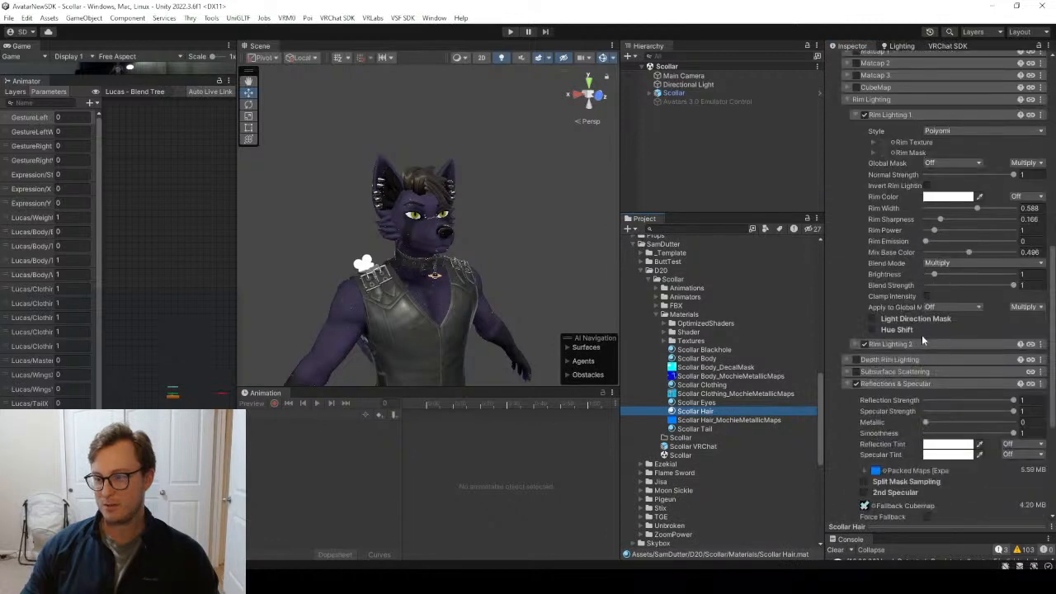
pyautogui.click(864, 358)
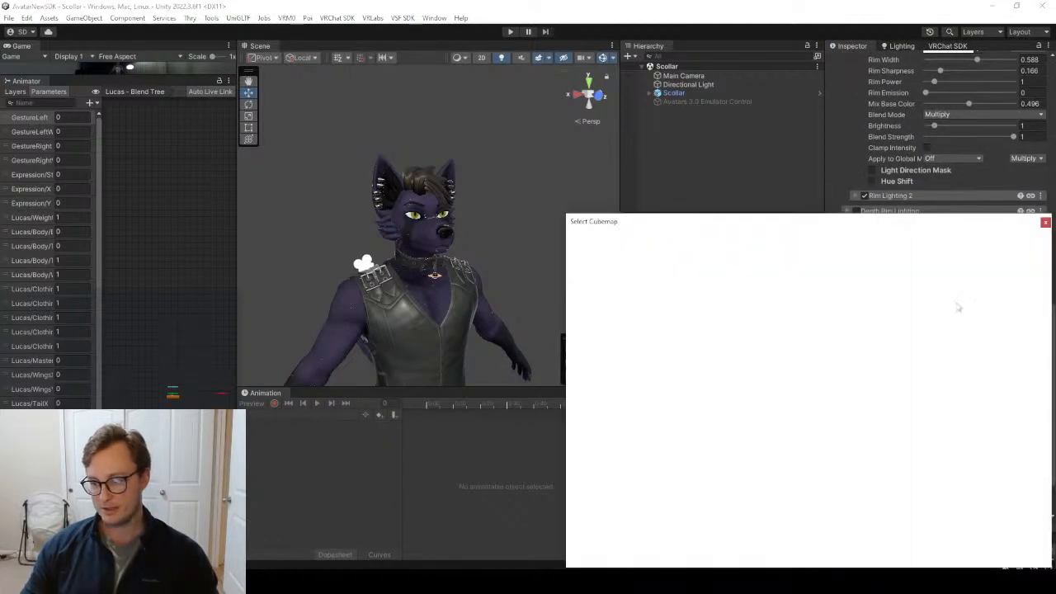
pyautogui.click(1045, 222)
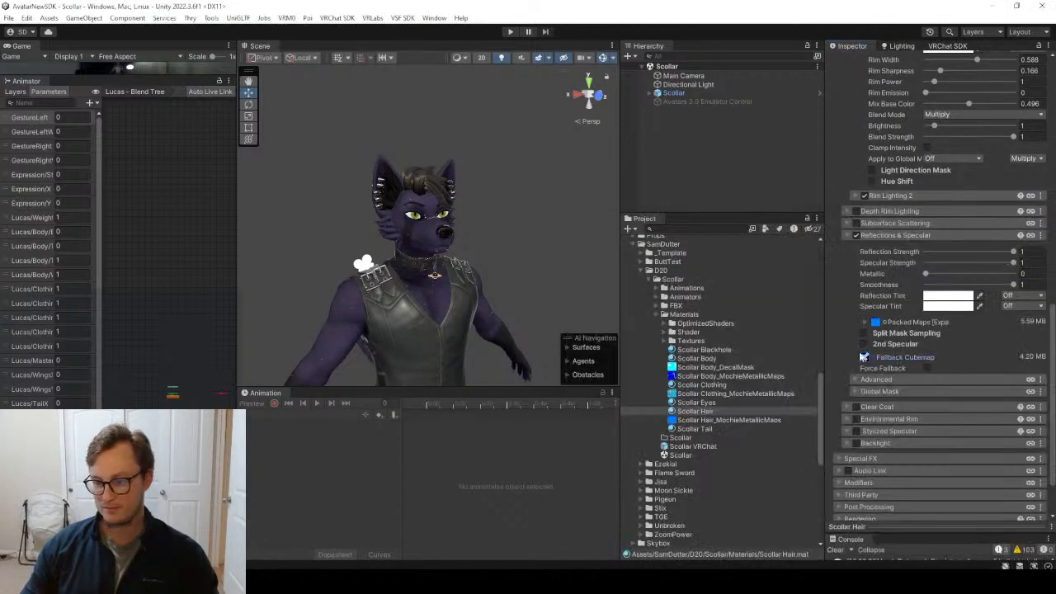
pyautogui.click(865, 364)
pyautogui.scroll(15, 927, 311)
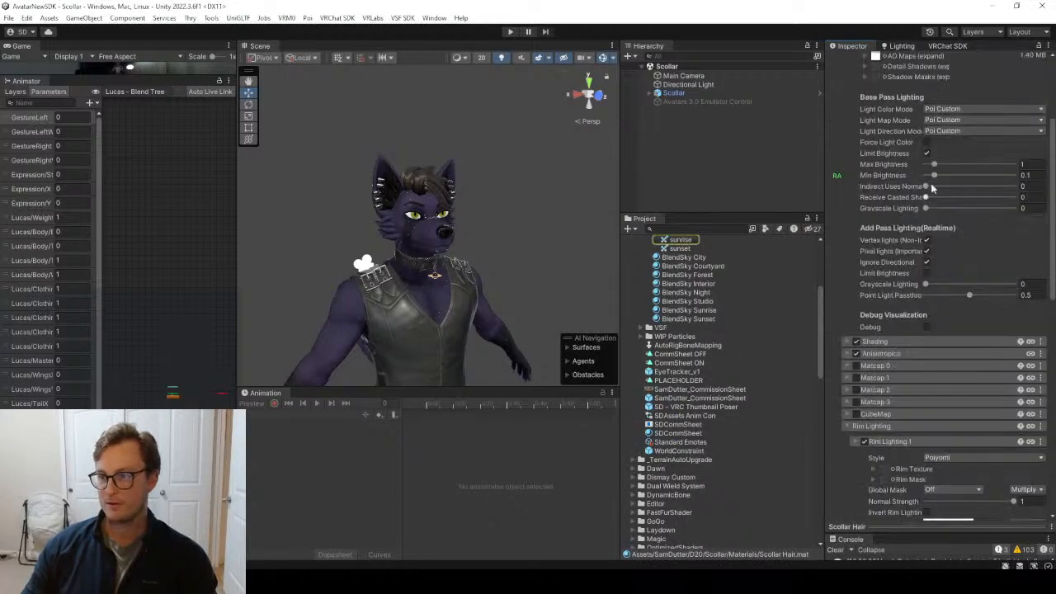
pyautogui.click(915, 114)
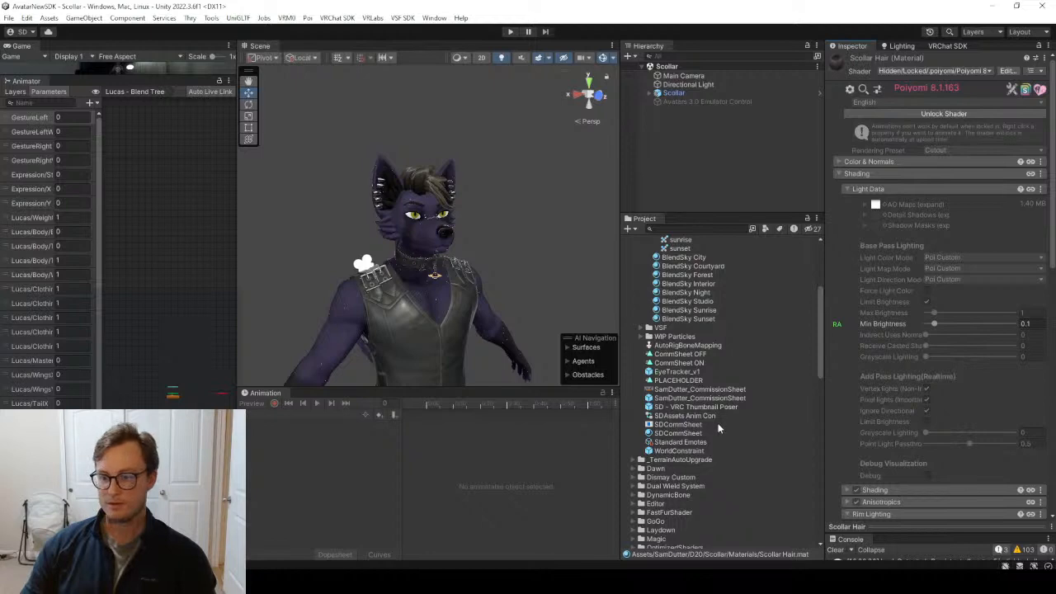
# Review Scollar Tail's settings and lock it into an optimized shader.
pyautogui.scroll(-2, 916, 370)
pyautogui.scroll(-6, 901, 396)
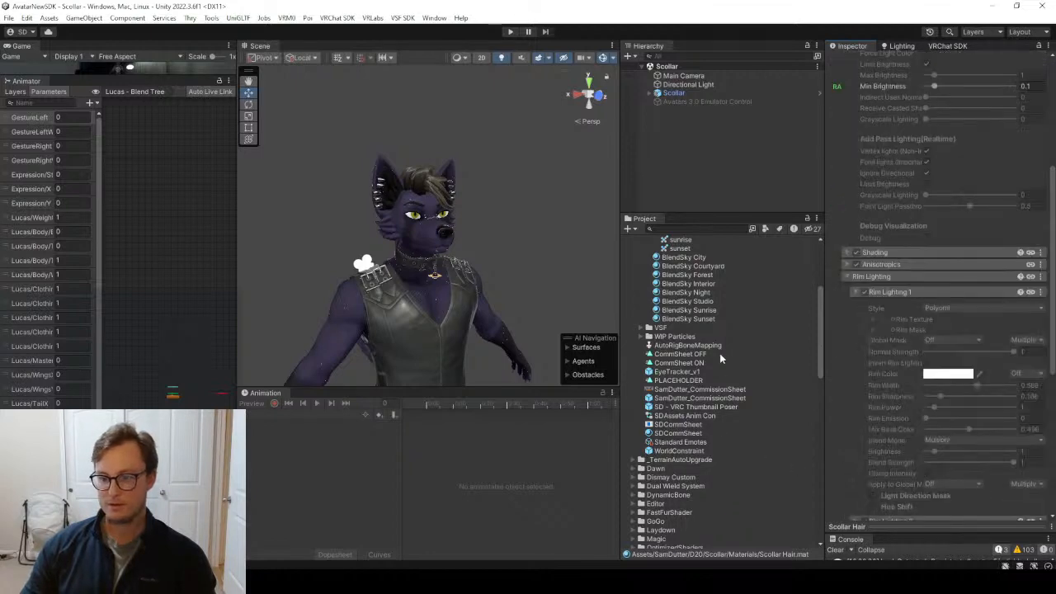
pyautogui.scroll(-10, 716, 396)
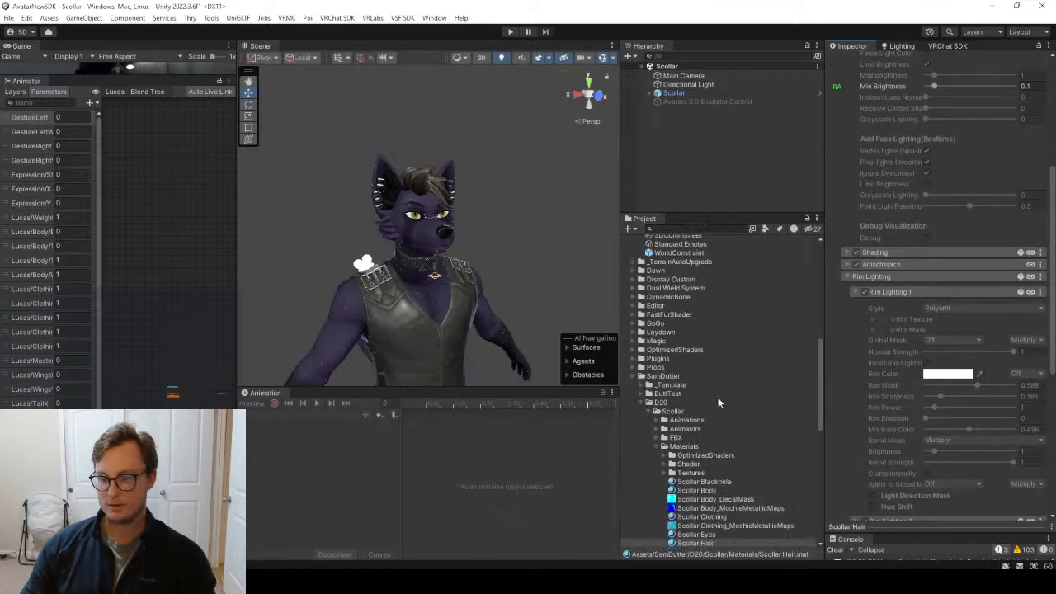
pyautogui.click(716, 363)
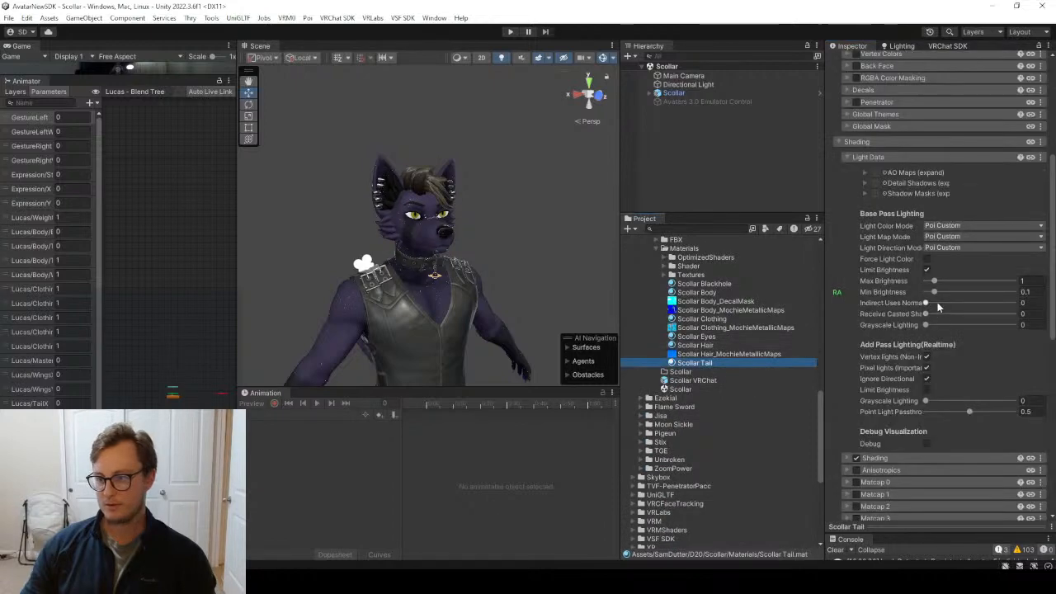
pyautogui.scroll(-11, 937, 302)
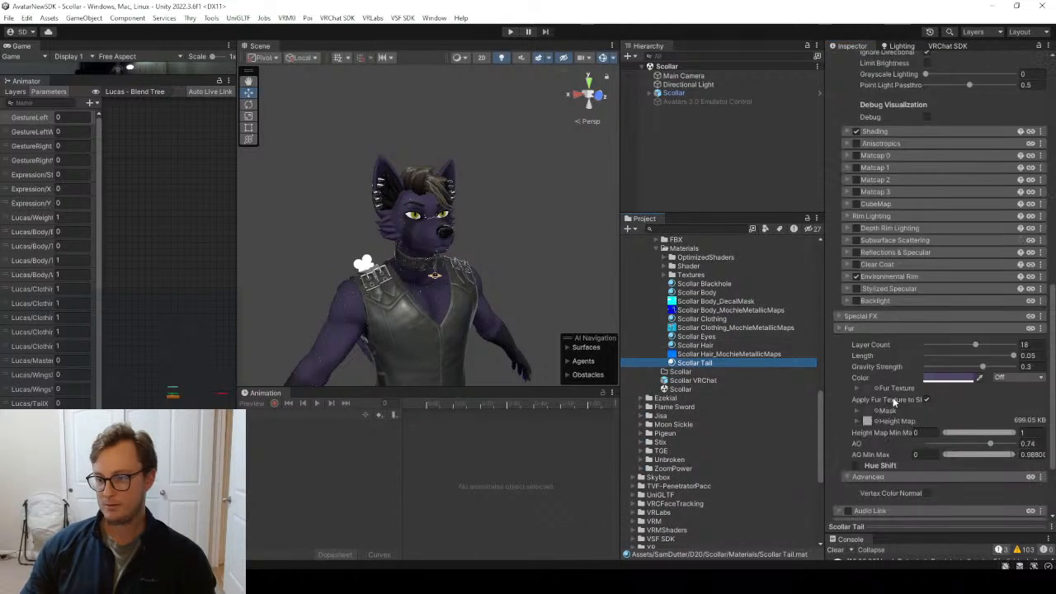
pyautogui.scroll(-4, 896, 401)
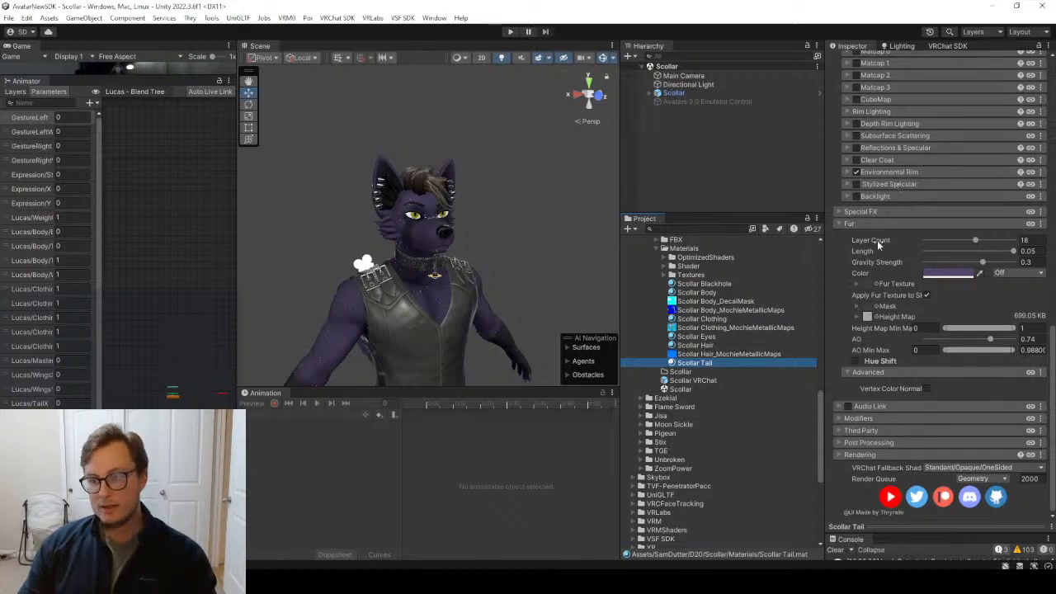
pyautogui.scroll(20, 877, 240)
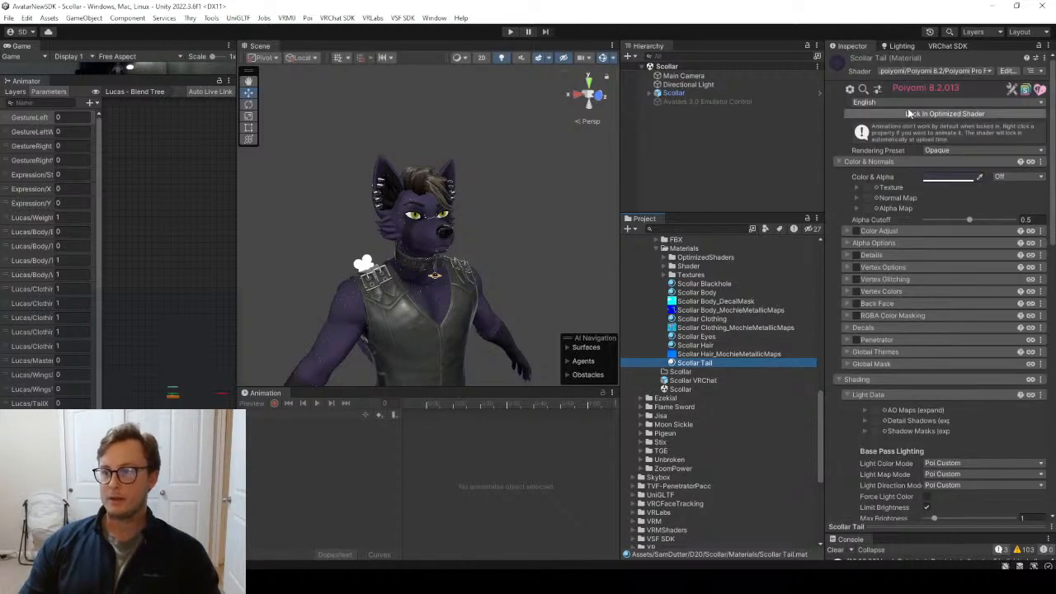
pyautogui.click(909, 113)
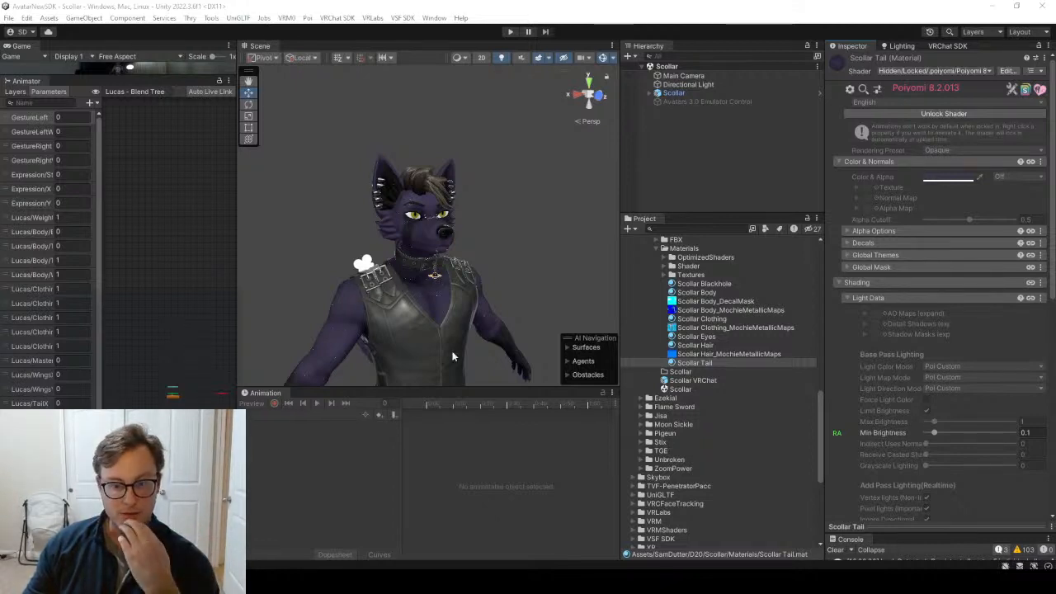
# Enlarge the Scene view and frame the avatar's vest, trousers and hanging handcuff.
pyautogui.moveTo(454, 389); pyautogui.dragTo(453, 455)
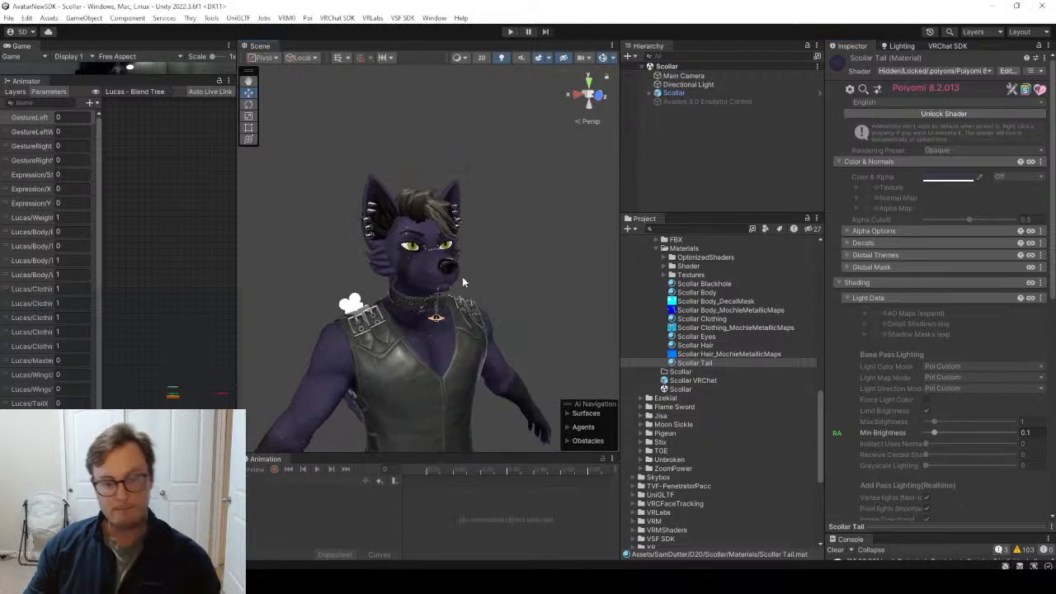
pyautogui.keyDown('alt'); pyautogui.moveTo(438, 264); pyautogui.dragTo(497, 256); pyautogui.keyUp('alt')
pyautogui.moveTo(496, 256); pyautogui.dragTo(372, 165, button='middle')
pyautogui.keyDown('alt'); pyautogui.moveTo(371, 165); pyautogui.dragTo(440, 171); pyautogui.keyUp('alt')
# Expand Scollar and its Phys Bones list in the Hierarchy.
pyautogui.click(650, 92)
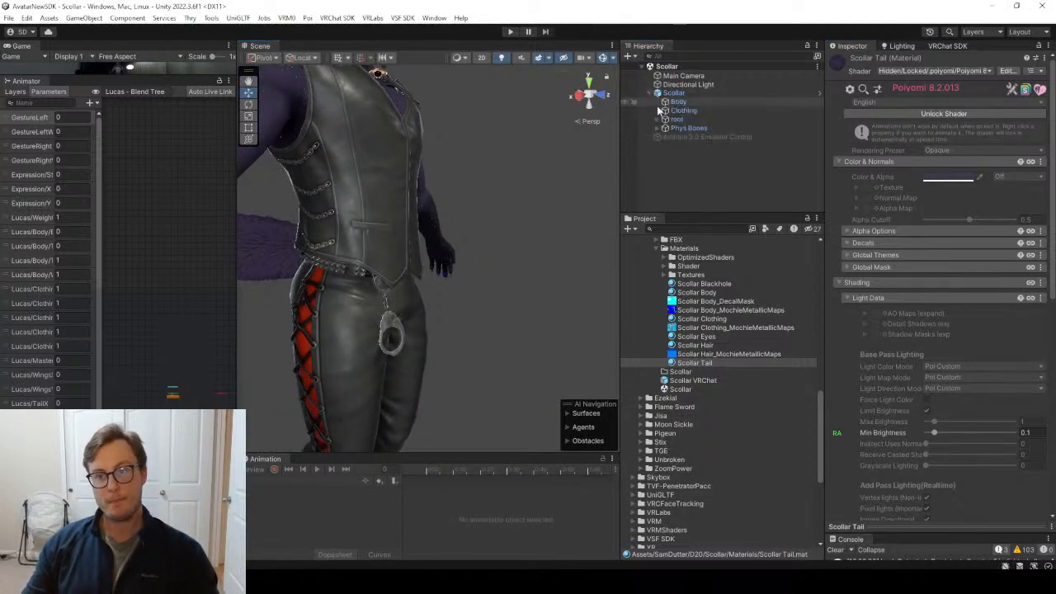
pyautogui.click(664, 129)
pyautogui.scroll(-1, 701, 148)
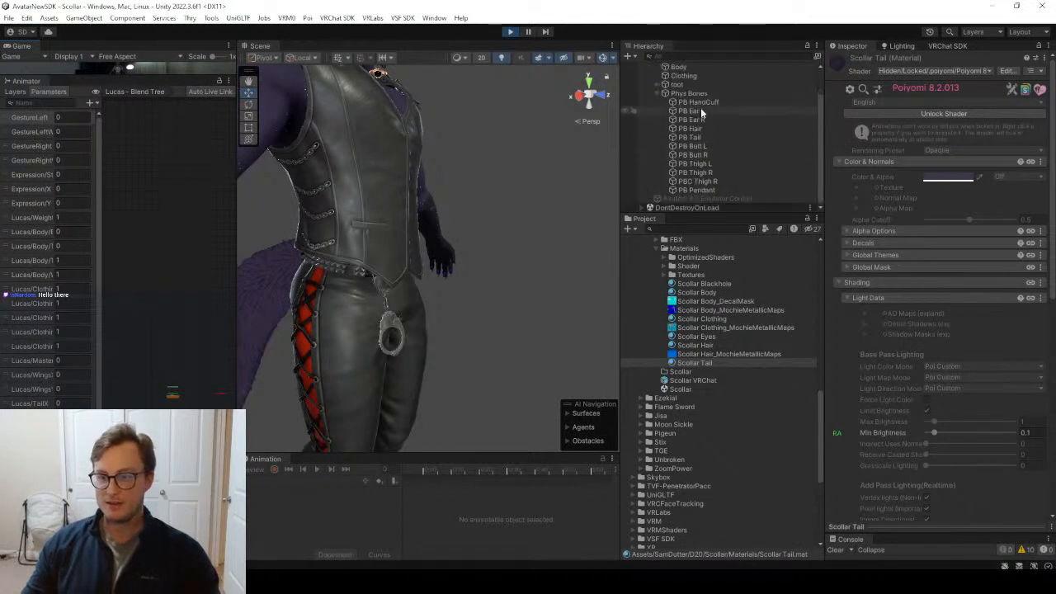
pyautogui.scroll(2, 715, 169)
pyautogui.scroll(1, 715, 169)
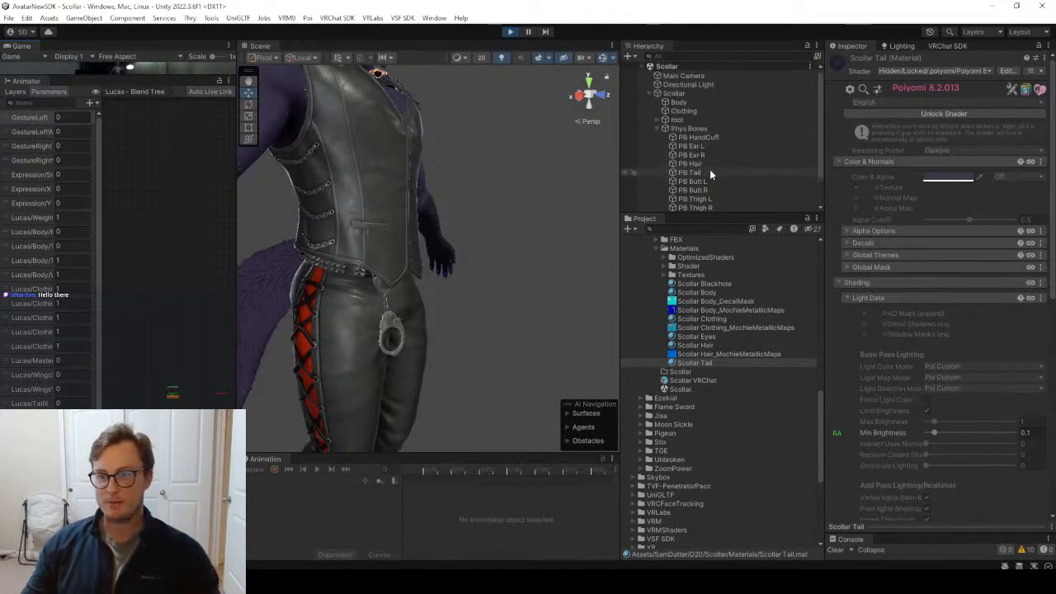
pyautogui.click(657, 128)
pyautogui.click(658, 129)
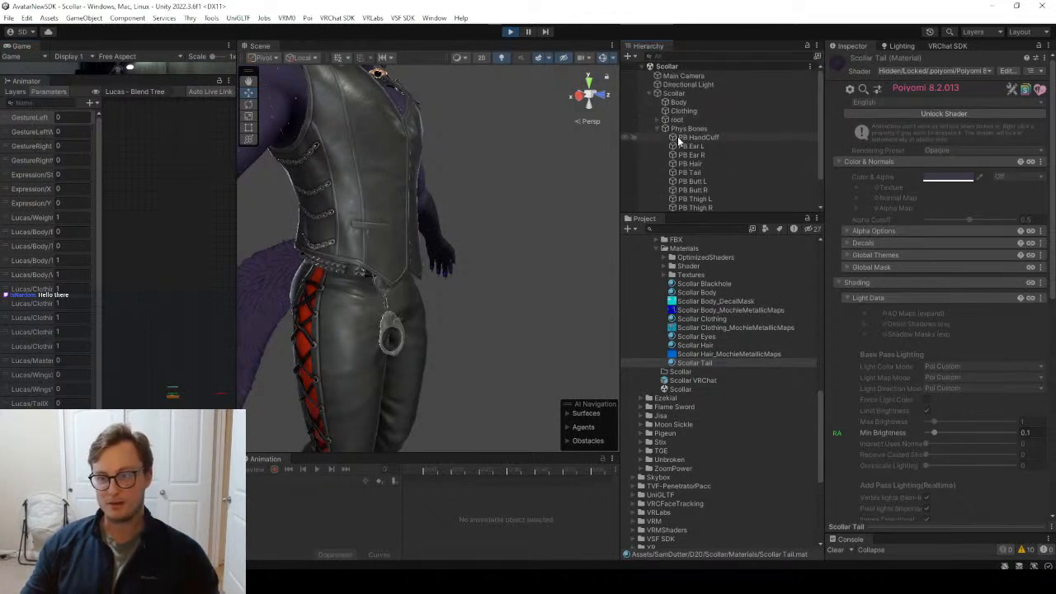
pyautogui.scroll(-3, 678, 140)
pyautogui.scroll(3, 696, 147)
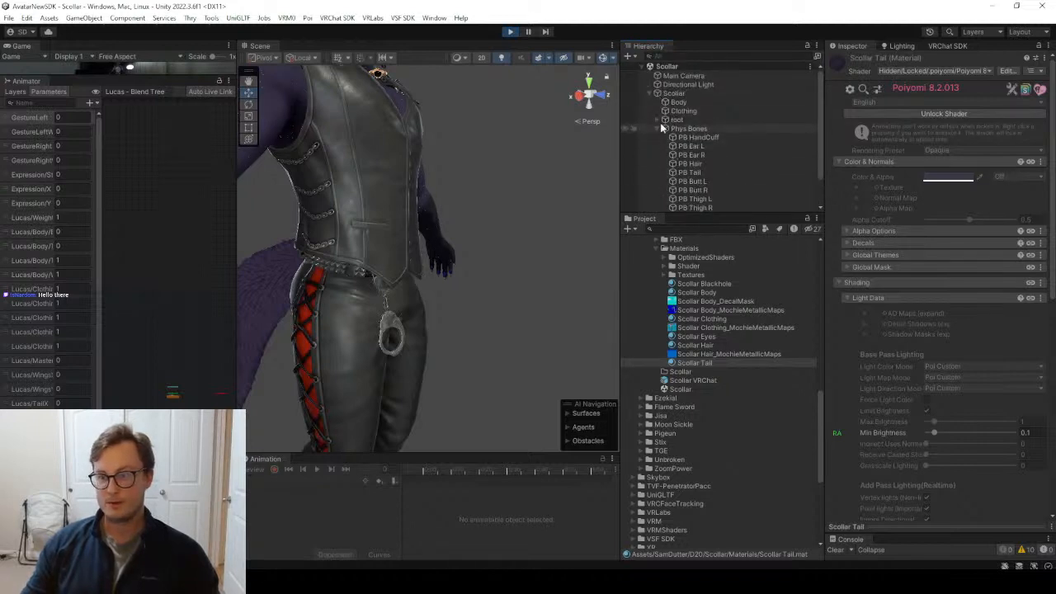
# Expand the root bones and select the left thigh stretch bone.
pyautogui.click(660, 119)
pyautogui.scroll(-3, 699, 152)
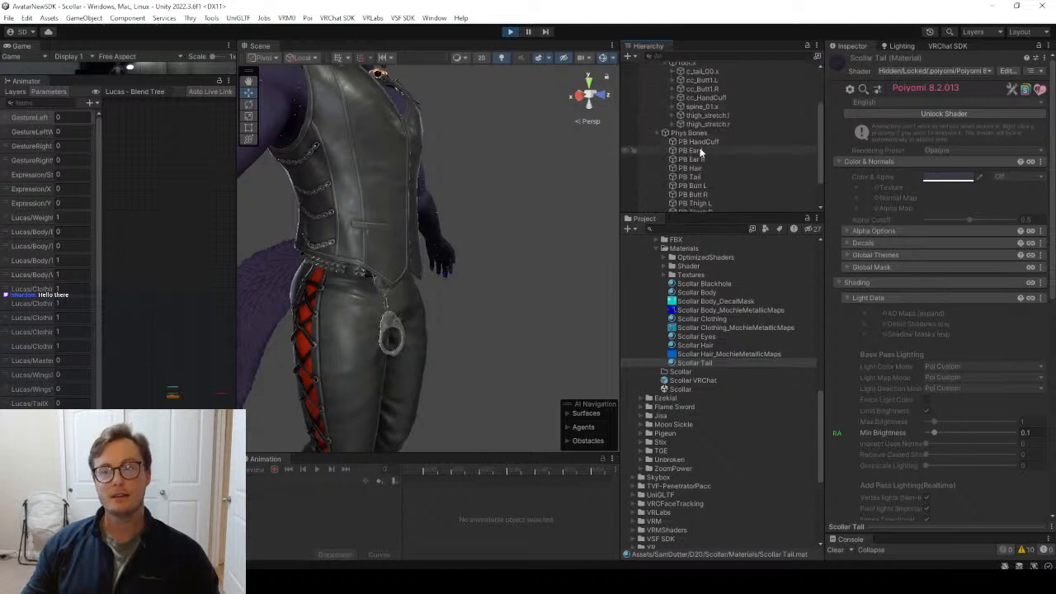
pyautogui.click(711, 117)
# Select thigh_stretch.r and swing the right leg outward and up to inspect the trousers.
pyautogui.click(709, 123)
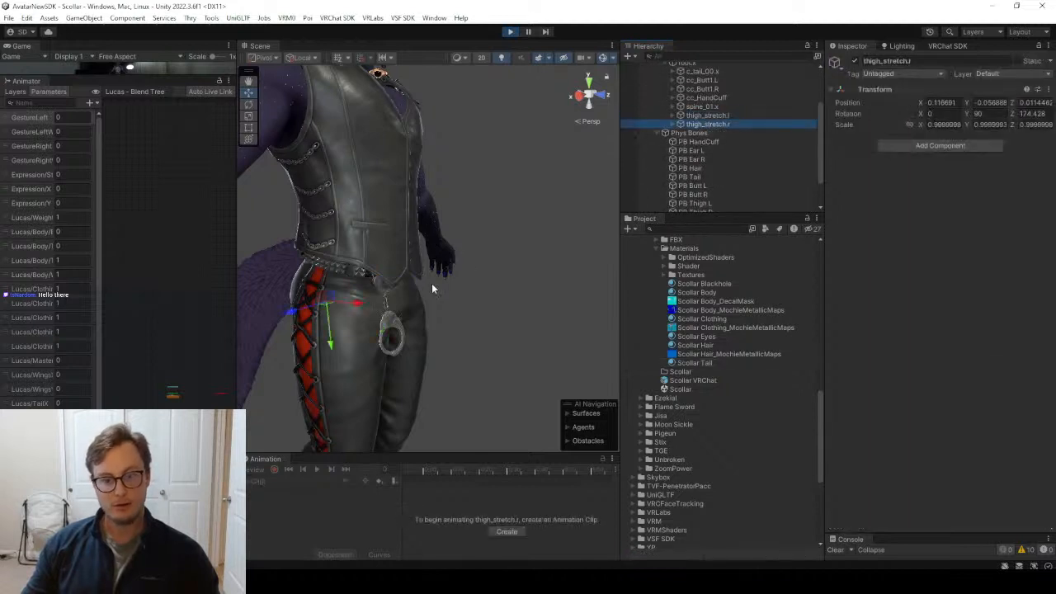
pyautogui.moveTo(356, 309); pyautogui.dragTo(282, 171)
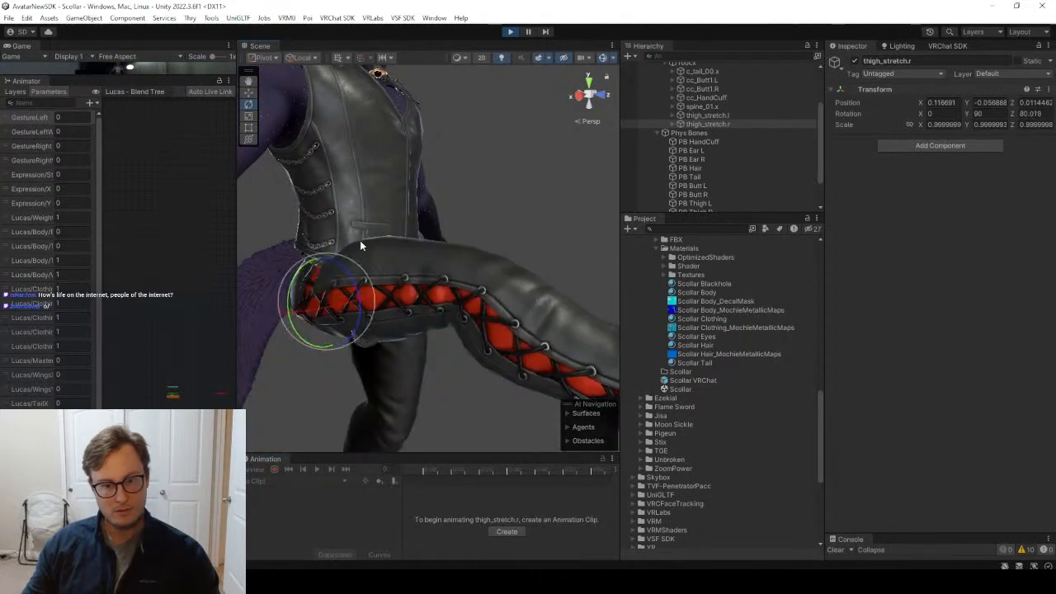
pyautogui.keyDown('alt'); pyautogui.moveTo(359, 240); pyautogui.dragTo(514, 211); pyautogui.keyUp('alt')
# Rotate the right thigh back down until Rotation Z is about 190.
pyautogui.moveTo(415, 271); pyautogui.dragTo(424, 303)
pyautogui.keyDown('alt'); pyautogui.moveTo(466, 238); pyautogui.dragTo(429, 321); pyautogui.keyUp('alt')
pyautogui.hotkey('ctrl', 'z')
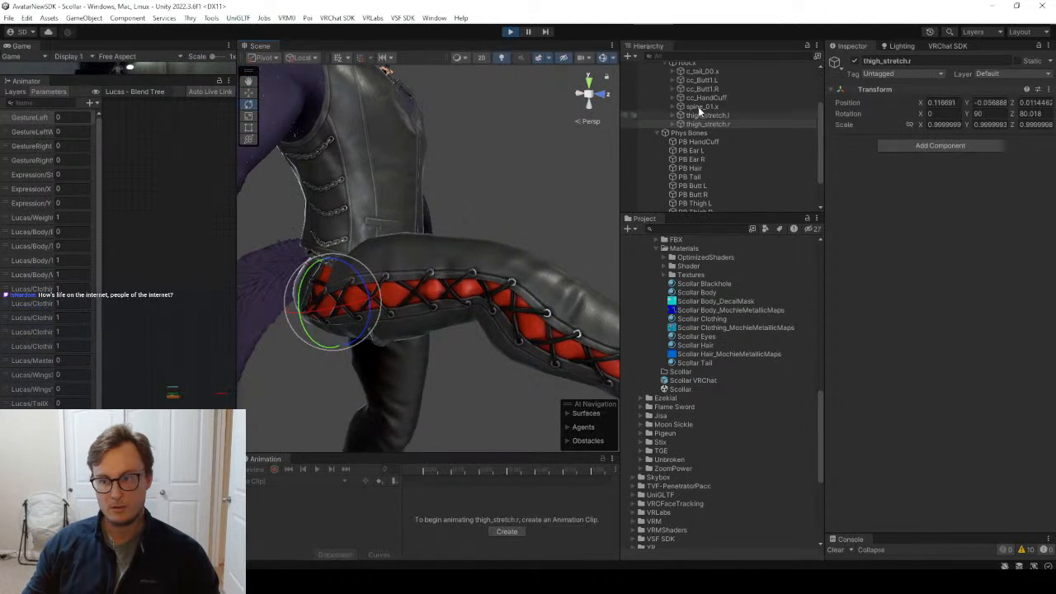
pyautogui.moveTo(353, 282); pyautogui.dragTo(460, 298)
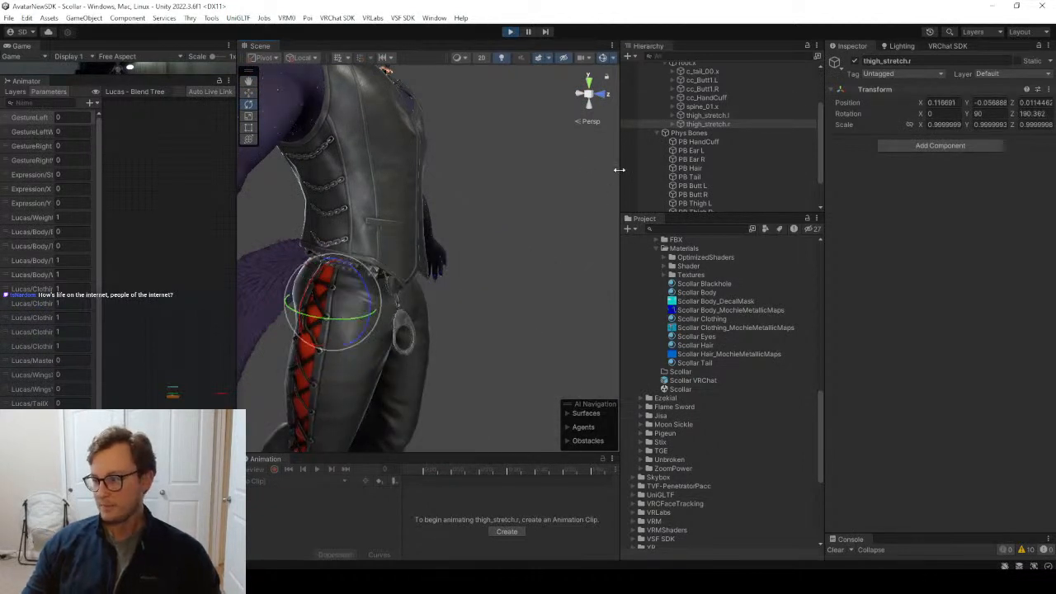
pyautogui.scroll(-1, 750, 165)
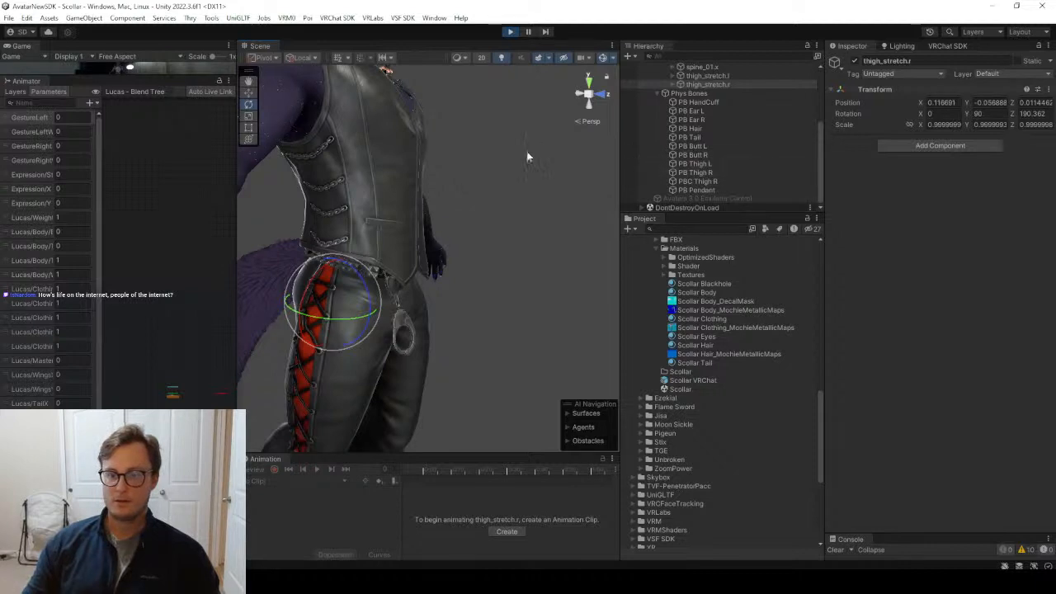
# Stop play mode and deactivate the PBC Thigh R collider.
pyautogui.click(509, 32)
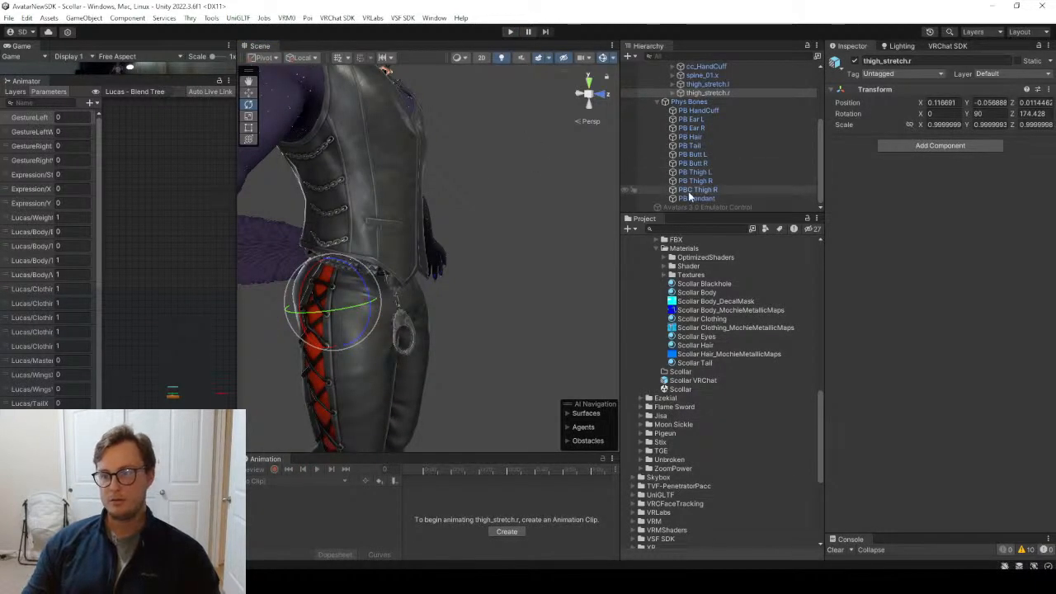
pyautogui.click(695, 190)
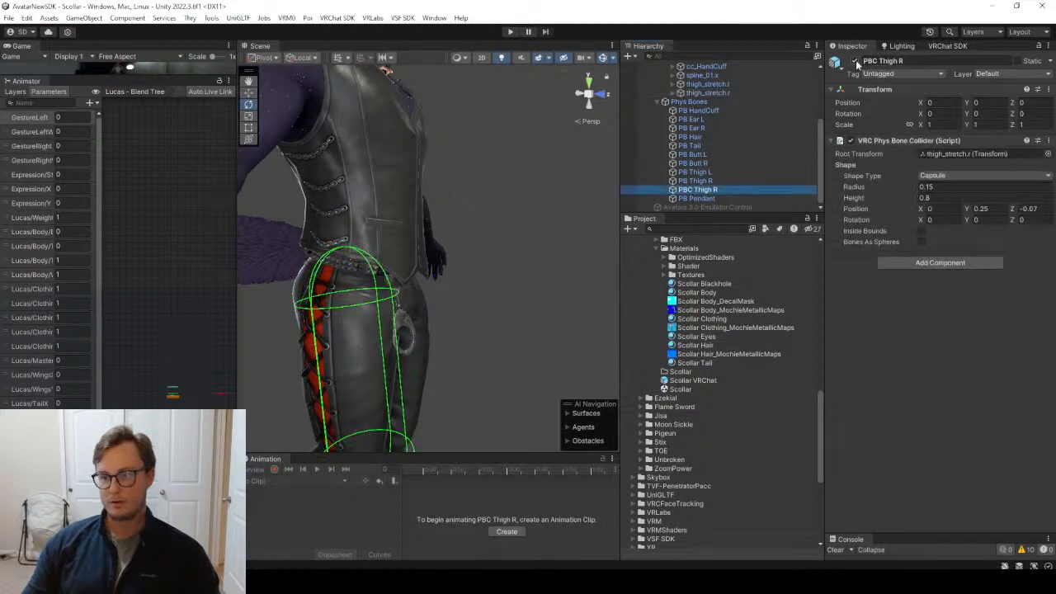
pyautogui.click(855, 61)
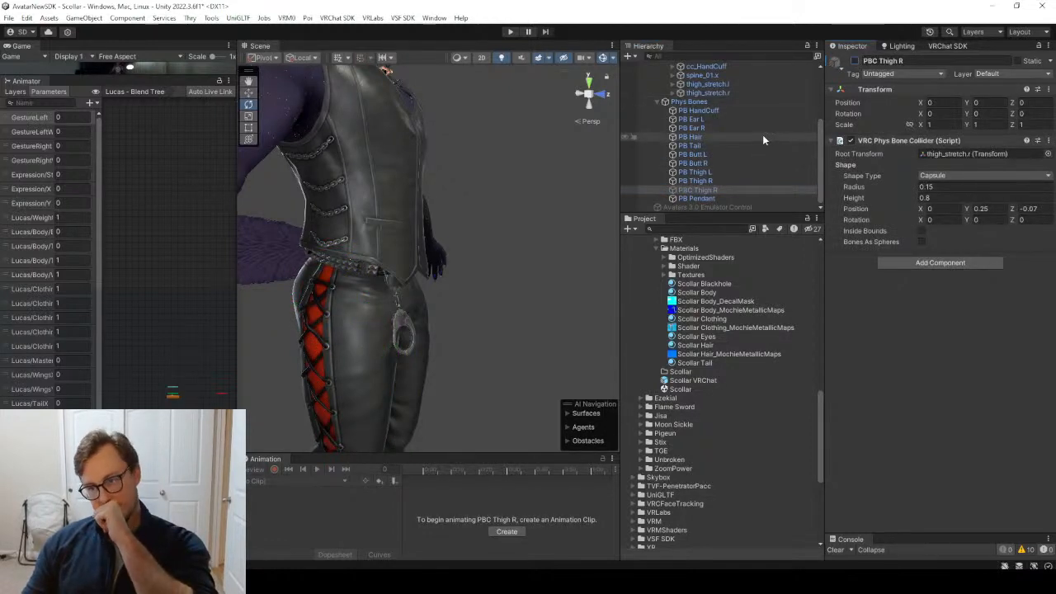
pyautogui.scroll(2, 745, 137)
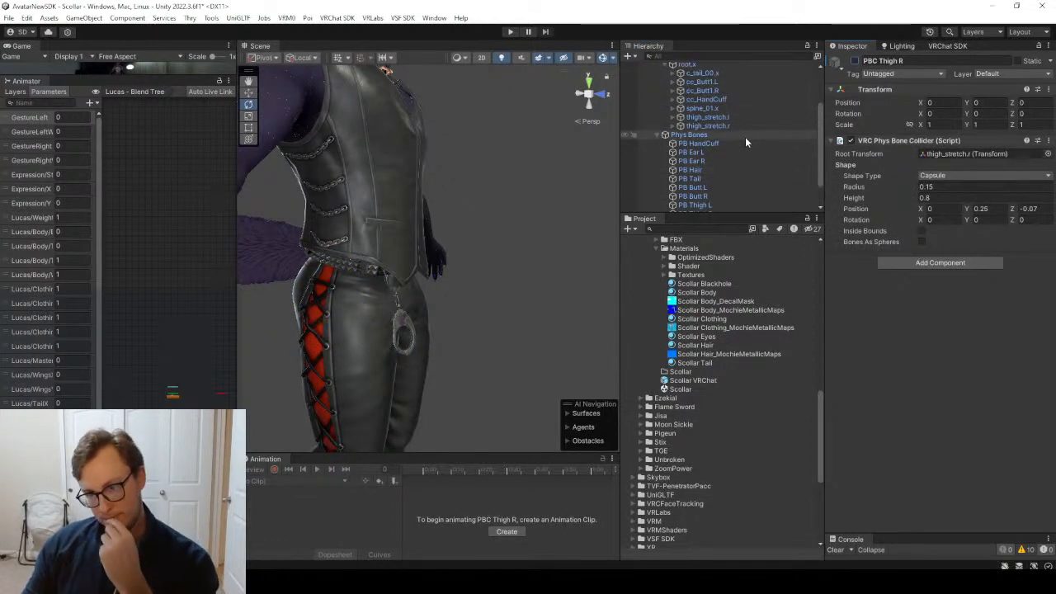
# Inspect cc_HandCuff and its child cc_HandCuff.001, then add and undo a Rotation Constraint.
pyautogui.click(703, 100)
pyautogui.click(673, 99)
pyautogui.click(699, 108)
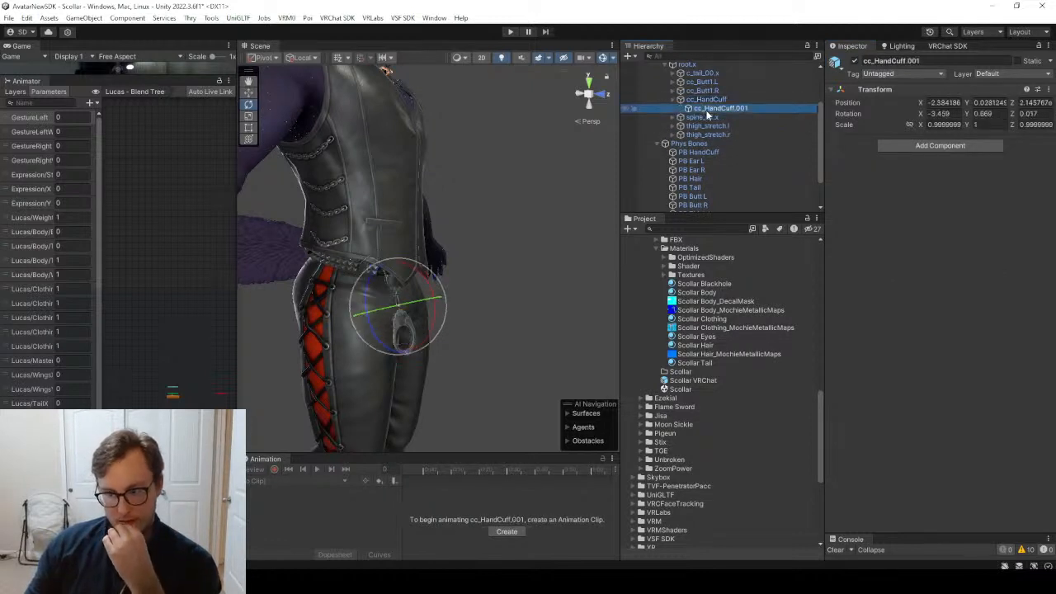
pyautogui.click(706, 99)
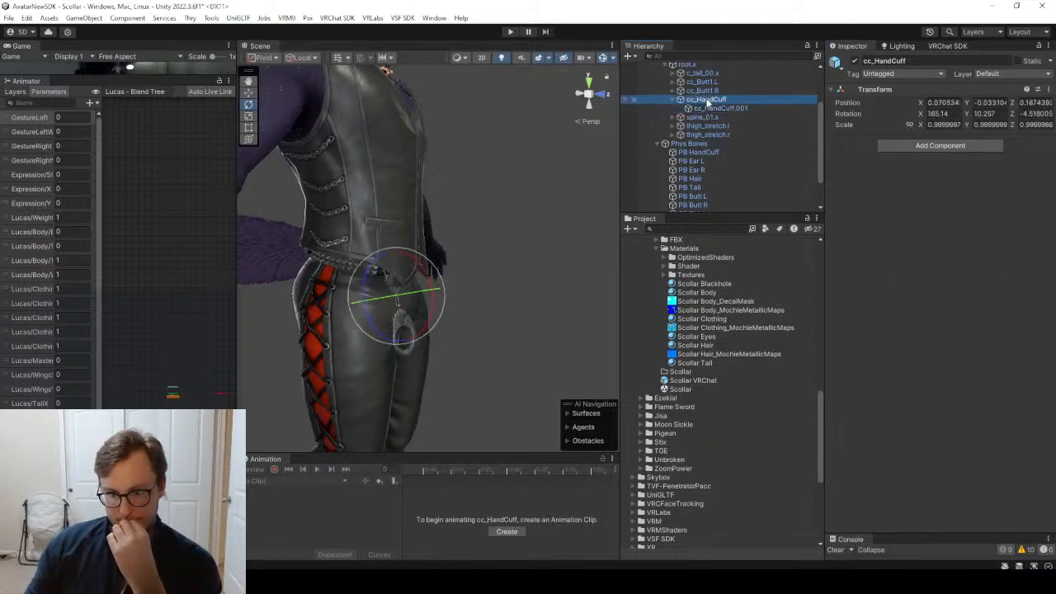
pyautogui.click(901, 145)
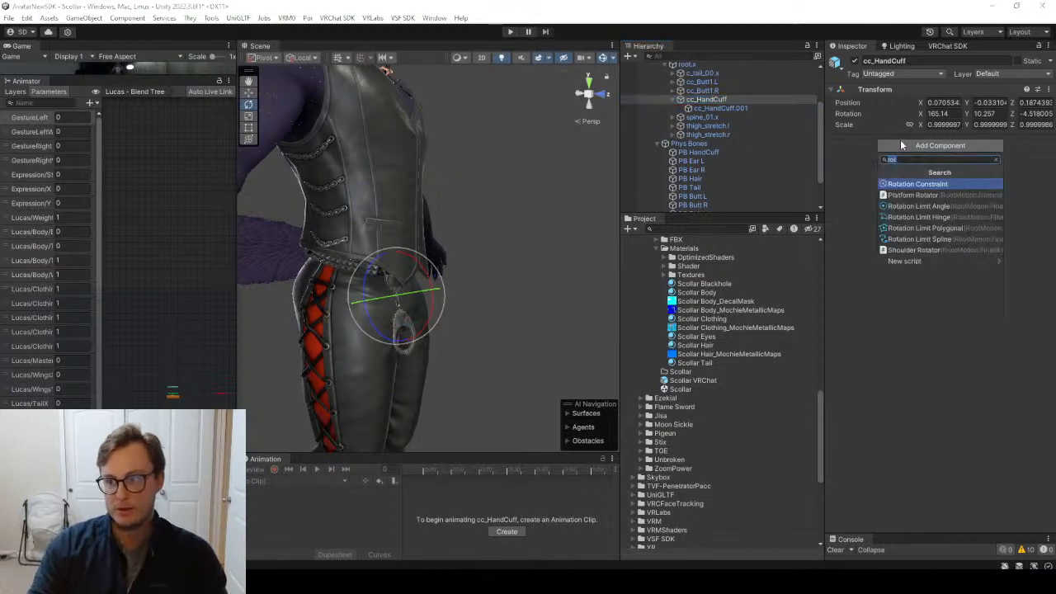
pyautogui.press('Return')
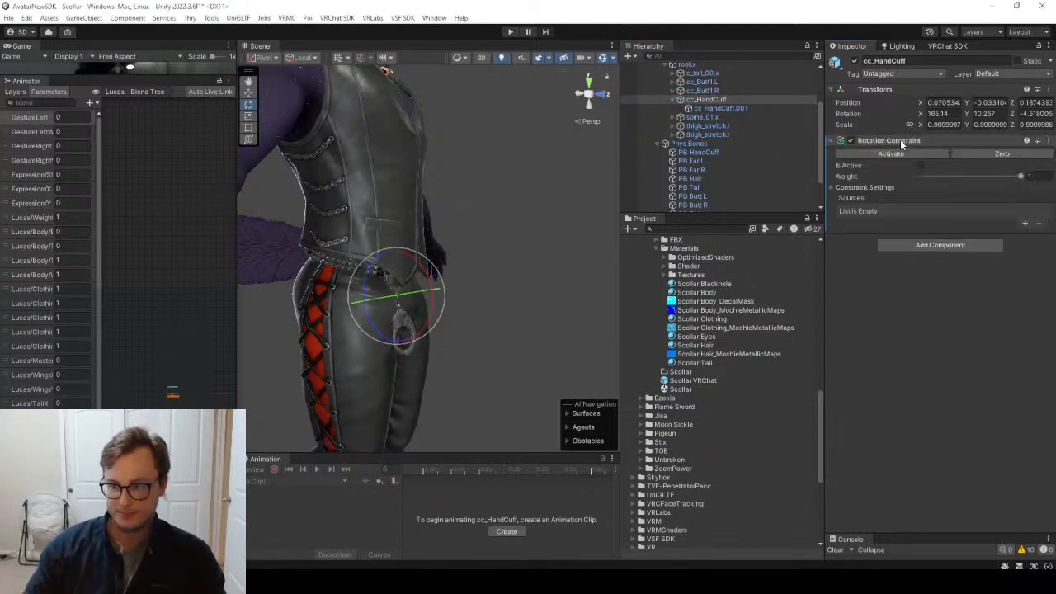
pyautogui.hotkey('ctrl', 'z')
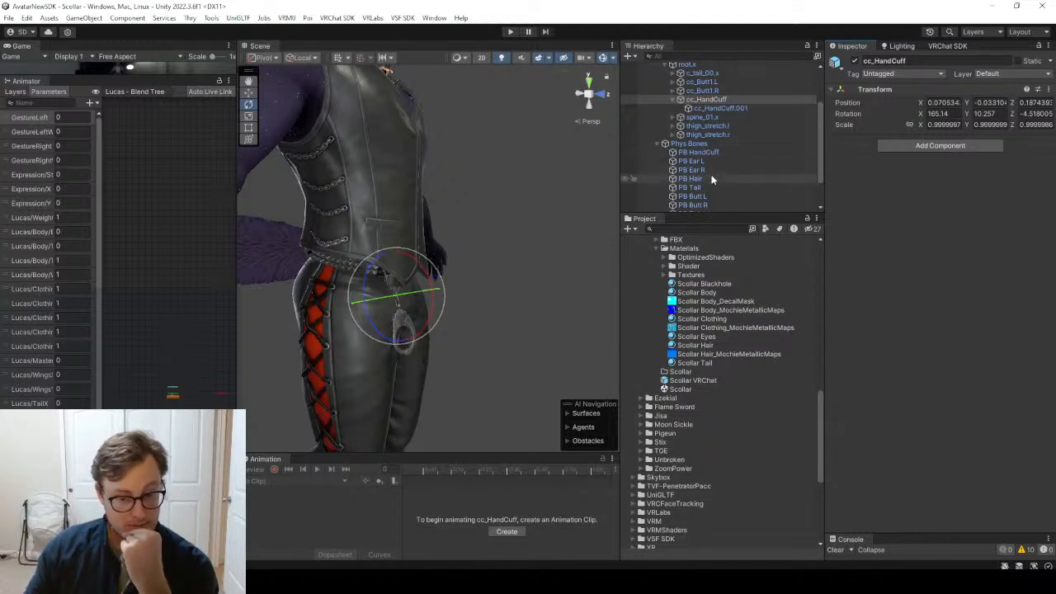
pyautogui.scroll(-2, 723, 176)
pyautogui.scroll(-1, 724, 177)
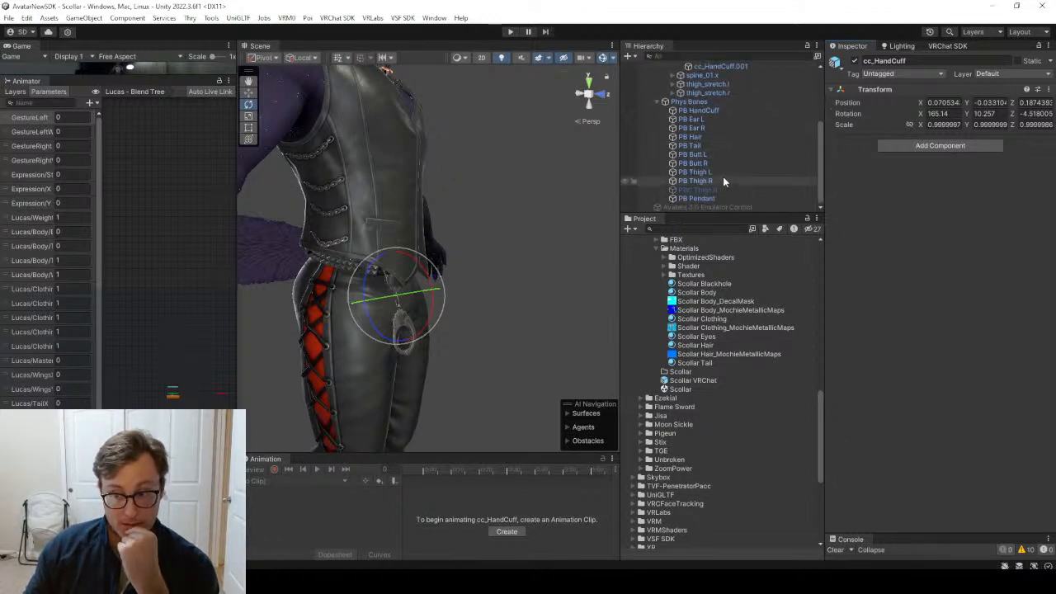
# Frame the PBC Thigh R collider and try rotating it, reverting X and Z to 0.
pyautogui.click(705, 189)
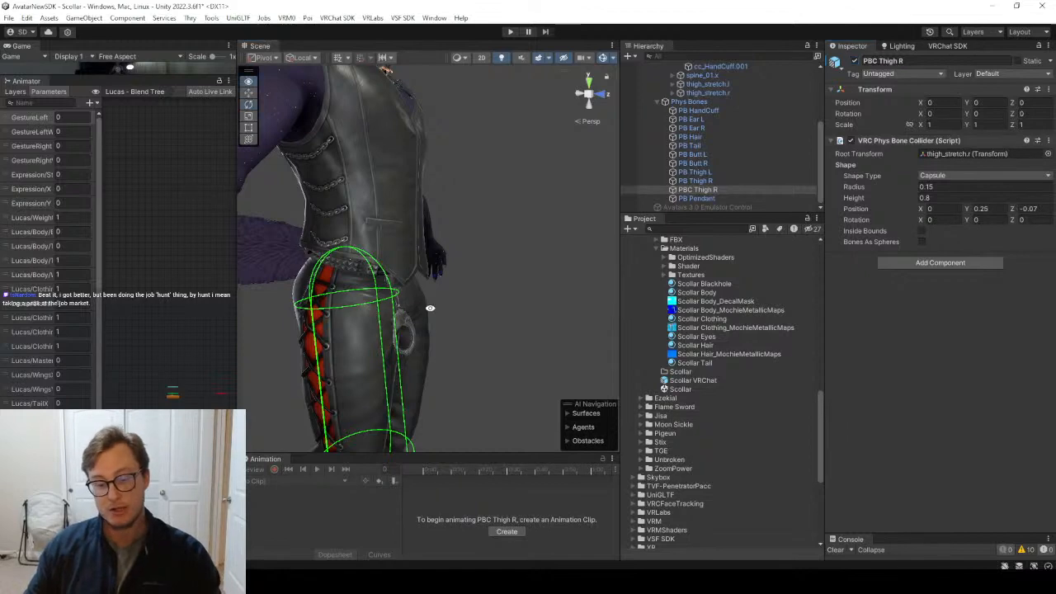
pyautogui.press('f')
pyautogui.keyDown('alt'); pyautogui.moveTo(520, 269); pyautogui.dragTo(496, 284); pyautogui.keyUp('alt')
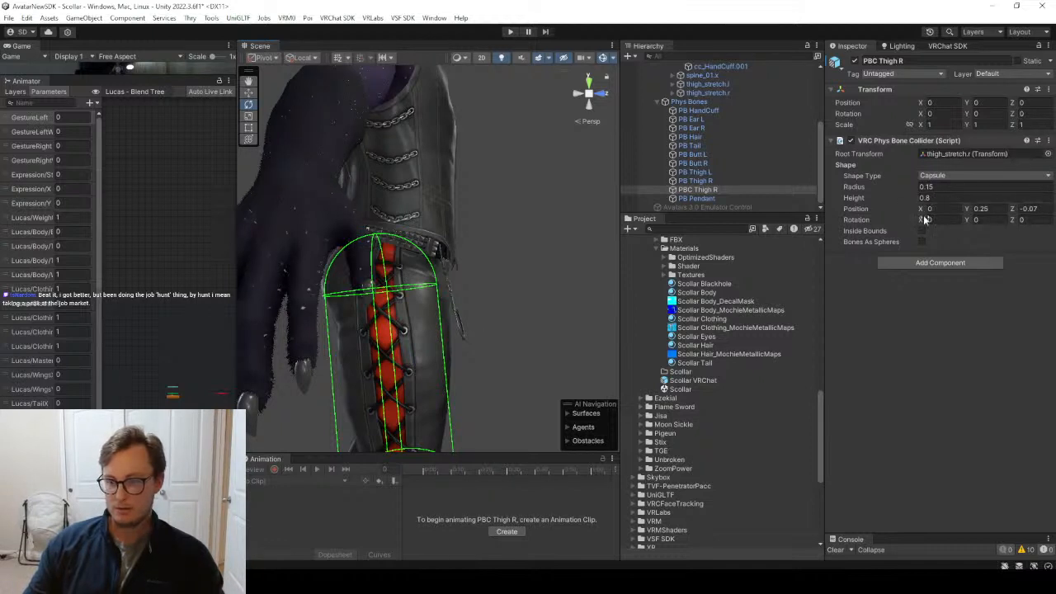
pyautogui.moveTo(931, 223); pyautogui.dragTo(683, 262)
pyautogui.hotkey('ctrl', 'z')
pyautogui.hotkey('ctrl', 'z')
pyautogui.keyDown('alt'); pyautogui.moveTo(507, 248); pyautogui.dragTo(503, 110); pyautogui.keyUp('alt')
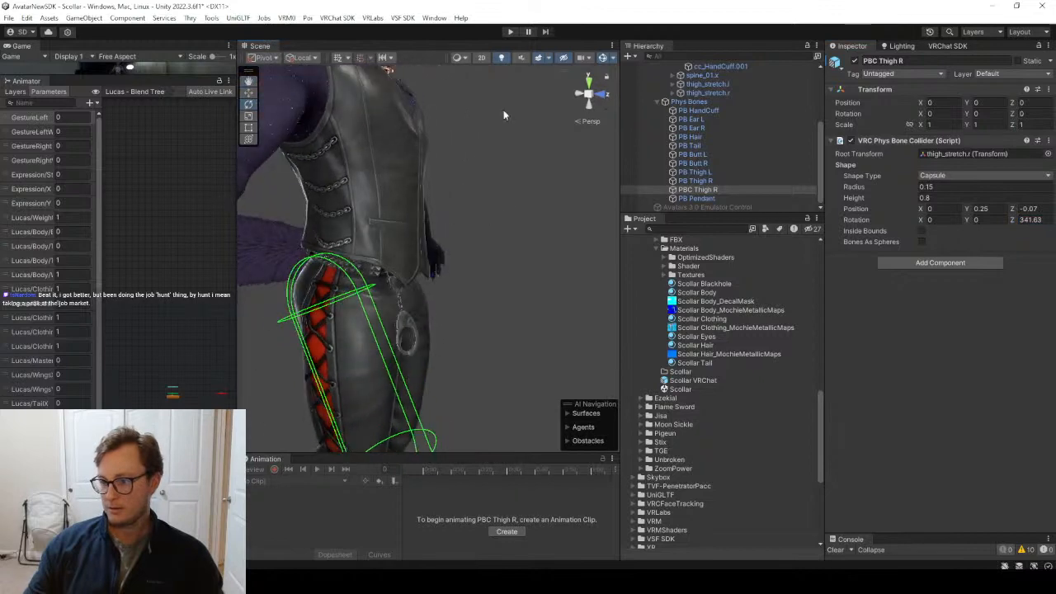
pyautogui.hotkey('ctrl', 'z')
# In play mode, rotate the collider to Z 350.6, swing thigh_stretch.r, then return to Blender.
pyautogui.click(510, 32)
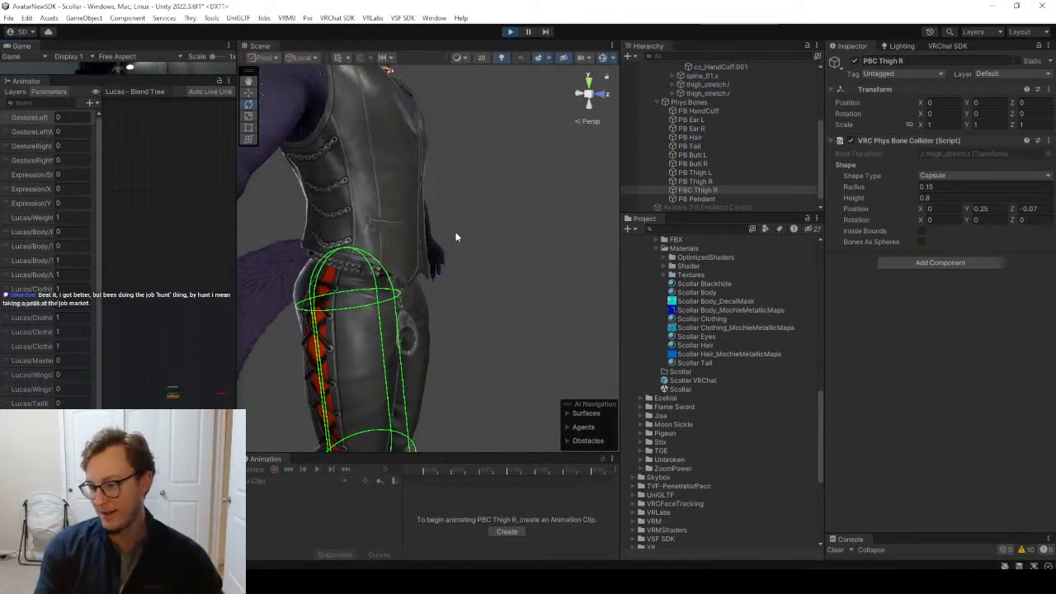
pyautogui.keyDown('alt'); pyautogui.moveTo(465, 229); pyautogui.dragTo(576, 224); pyautogui.keyUp('alt')
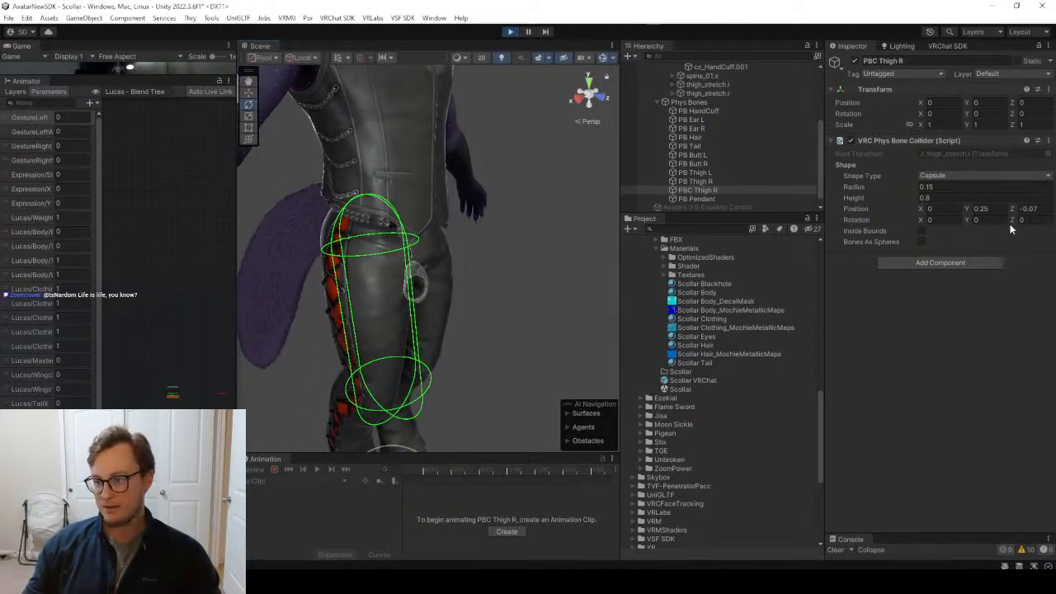
pyautogui.moveTo(1012, 219); pyautogui.dragTo(412, 246)
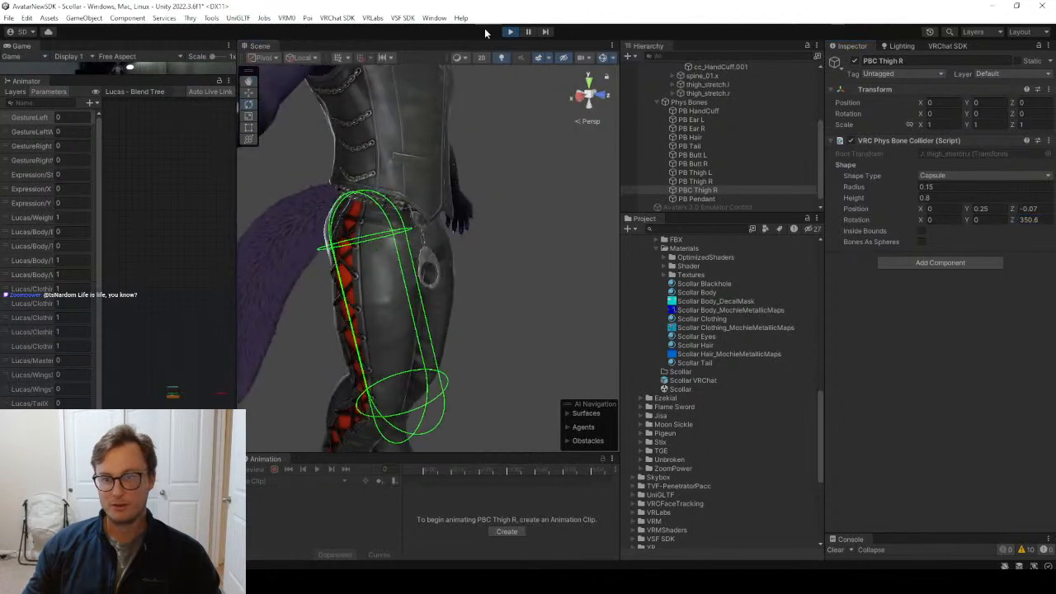
pyautogui.click(705, 92)
pyautogui.moveTo(396, 226); pyautogui.dragTo(433, 256)
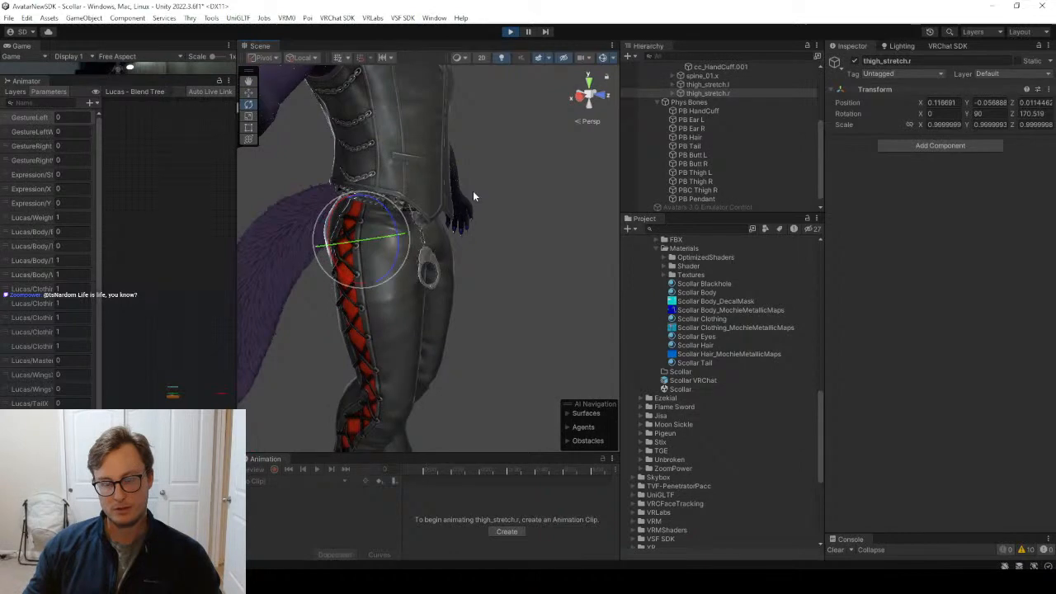
pyautogui.click(510, 33)
pyautogui.click(775, 579)
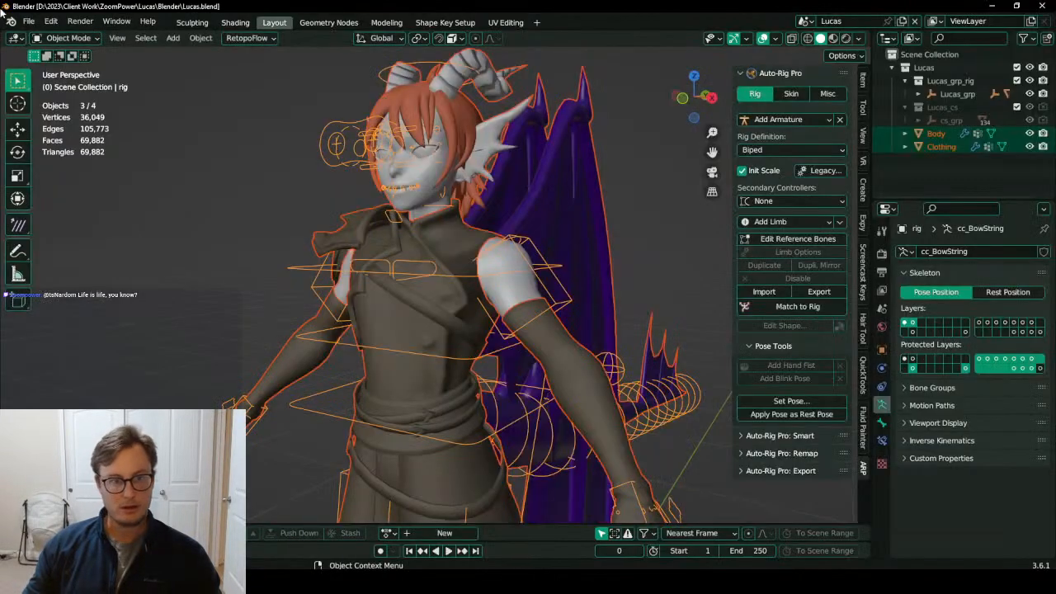
# Open Scollar.blend from the recent files list.
pyautogui.click(47, 20)
pyautogui.click(22, 20)
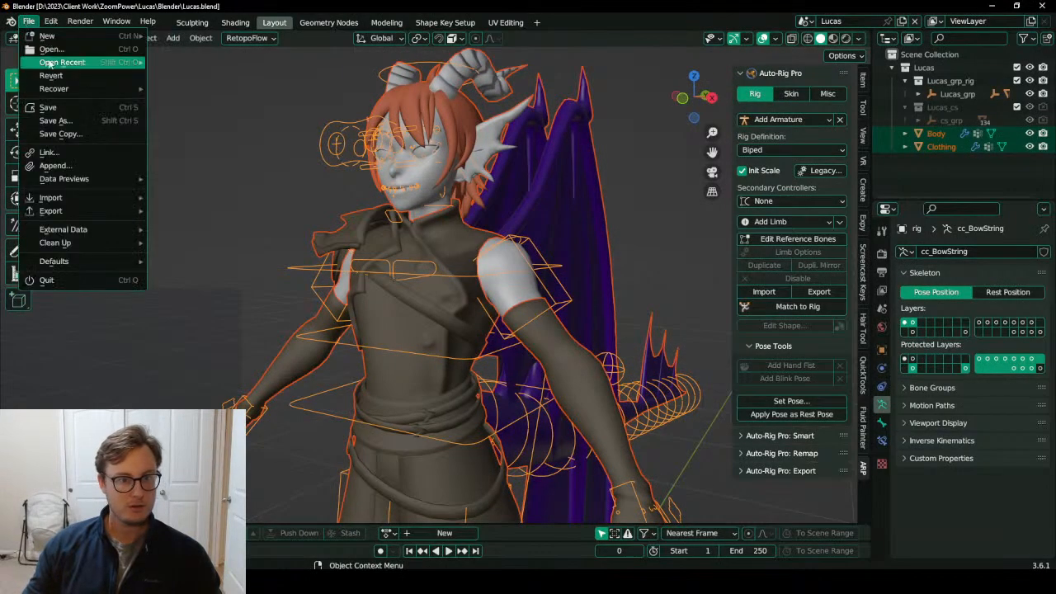
pyautogui.moveTo(62, 62)
pyautogui.click(190, 127)
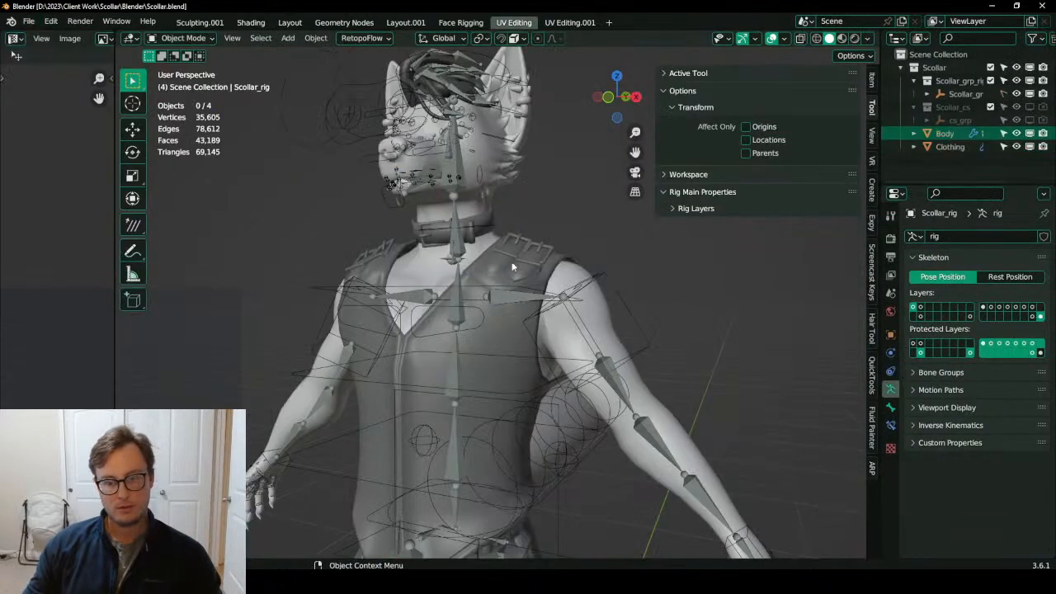
# Select the Clothing object, enter Edit Mode and select the linked trouser piece.
pyautogui.scroll(-3, 490, 291)
pyautogui.moveTo(490, 291)
pyautogui.mouseDown(button='middle')
pyautogui.moveTo(547, 419)
pyautogui.moveTo(538, 326)
pyautogui.moveTo(507, 293)
pyautogui.mouseUp(button='middle')
pyautogui.scroll(3, 547, 418)
pyautogui.click(546, 380)
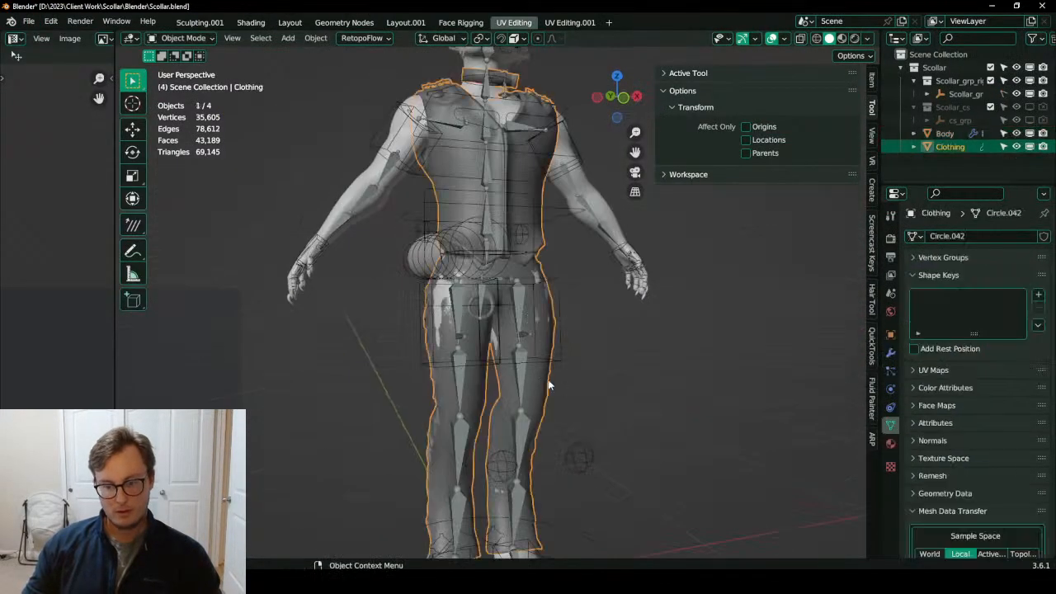
pyautogui.keyDown('shift'); pyautogui.moveTo(547, 382); pyautogui.dragTo(492, 258, button='middle'); pyautogui.keyUp('shift')
pyautogui.press('Tab')
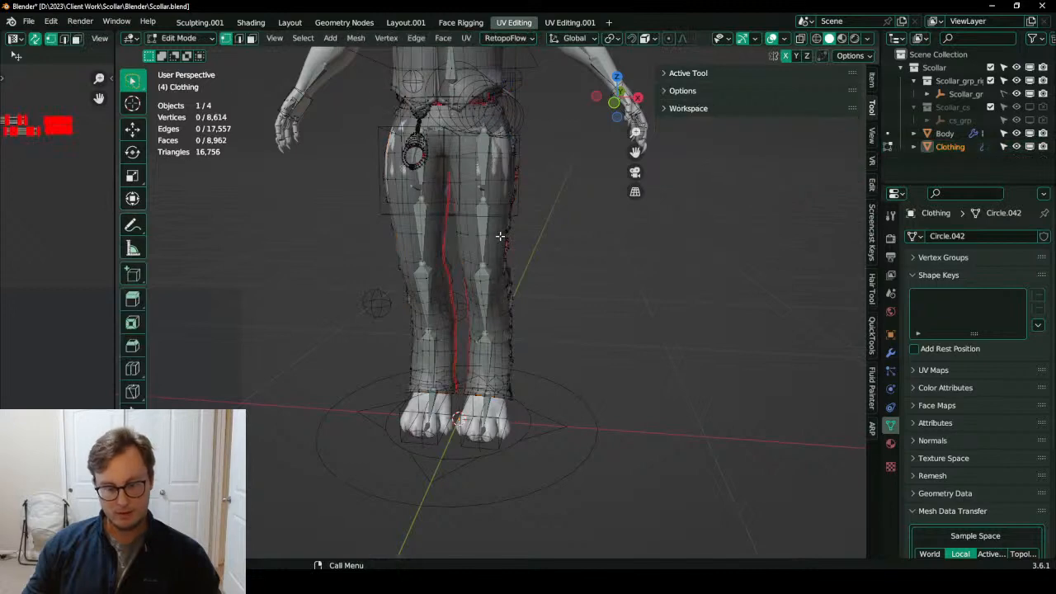
pyautogui.press('l')
# Add the other linked lower-clothing pieces to the selection, checking in wireframe.
pyautogui.moveTo(439, 215); pyautogui.dragTo(490, 235, button='middle')
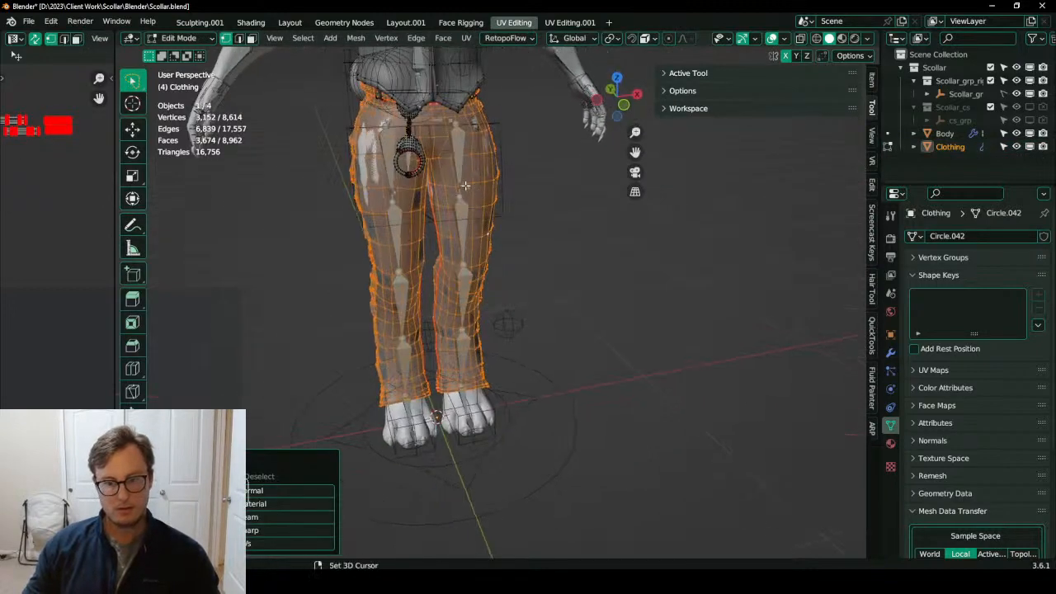
pyautogui.keyDown('shift'); pyautogui.moveTo(416, 169); pyautogui.dragTo(451, 240, button='middle'); pyautogui.keyUp('shift')
pyautogui.scroll(1, 451, 240)
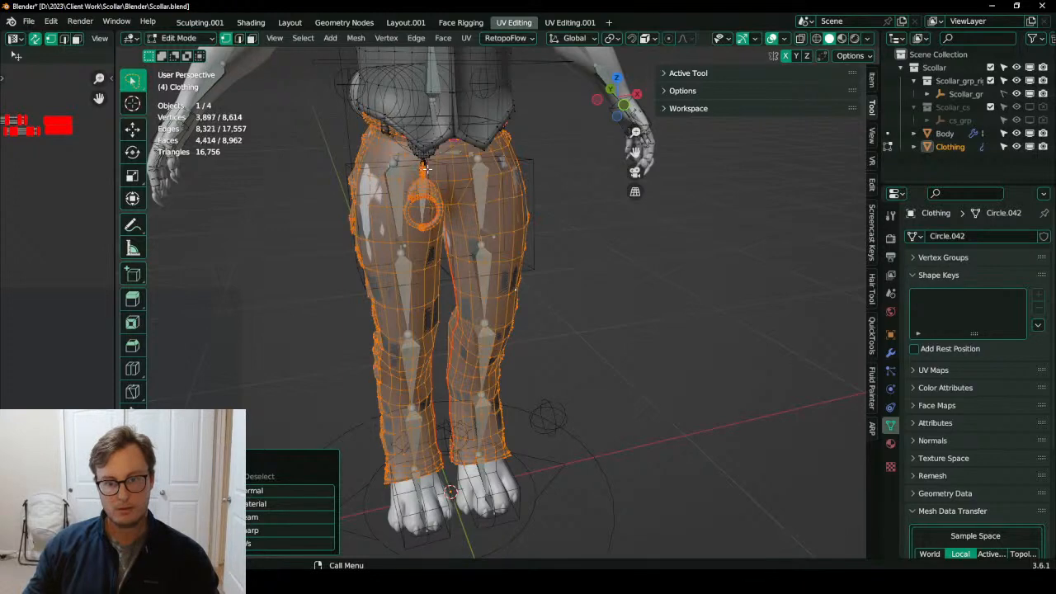
pyautogui.press('z')
pyautogui.click(335, 162)
pyautogui.press('l')
pyautogui.keyDown('shift'); pyautogui.moveTo(451, 171); pyautogui.dragTo(461, 255, button='middle'); pyautogui.keyUp('shift')
pyautogui.hotkey('ctrl', 'l')
pyautogui.hotkey('shift', 'z')
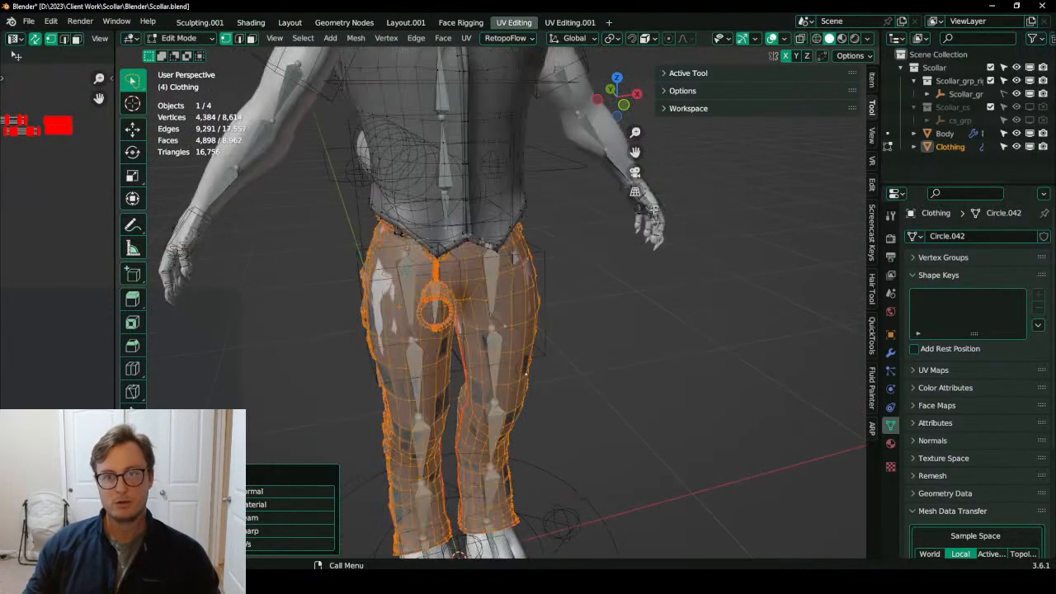
pyautogui.moveTo(498, 146)
pyautogui.mouseDown(button='middle')
pyautogui.moveTo(467, 123)
pyautogui.moveTo(474, 169)
pyautogui.mouseUp(button='middle')
# Select the vest and upper pieces, invert the selection and separate it into Clothing.001.
pyautogui.click(465, 117)
pyautogui.press('l')
pyautogui.scroll(-4, 465, 118)
pyautogui.press('z')
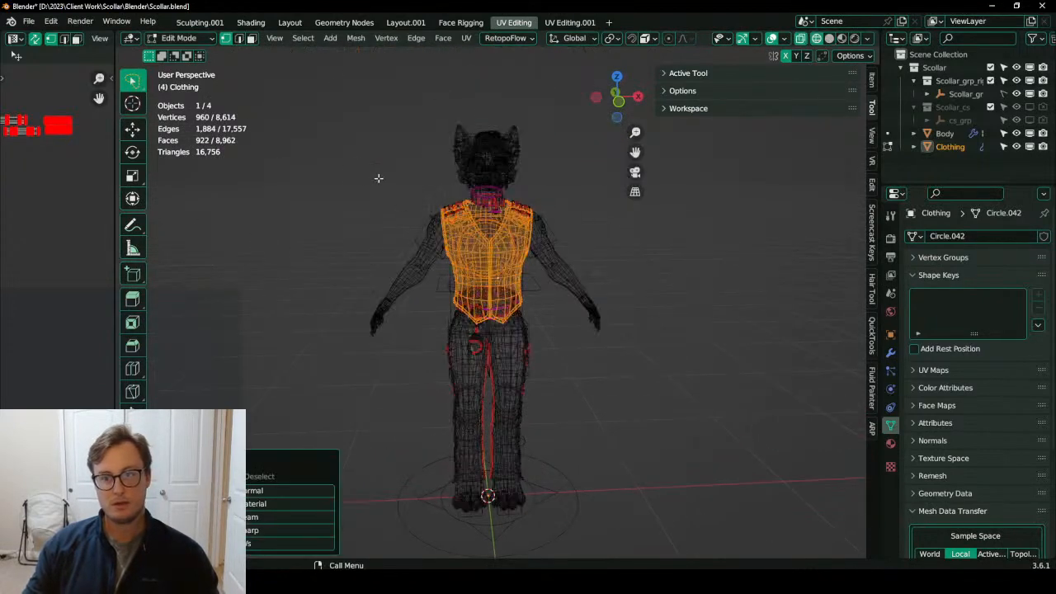
pyautogui.press('b')
pyautogui.moveTo(370, 146); pyautogui.dragTo(559, 217)
pyautogui.hotkey('ctrl', 'i')
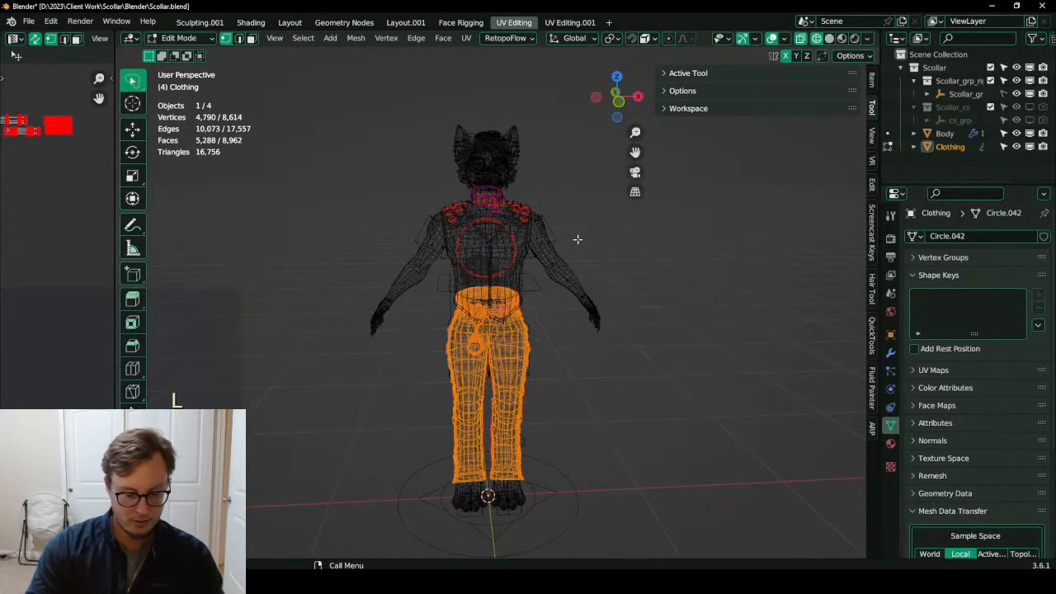
pyautogui.press('p')
pyautogui.click(577, 238)
# Return to Object Mode in solid shading and isolate the rig with Clothing.001 in local view.
pyautogui.press('Tab')
pyautogui.press('z')
pyautogui.click(731, 371)
pyautogui.scroll(5, 590, 371)
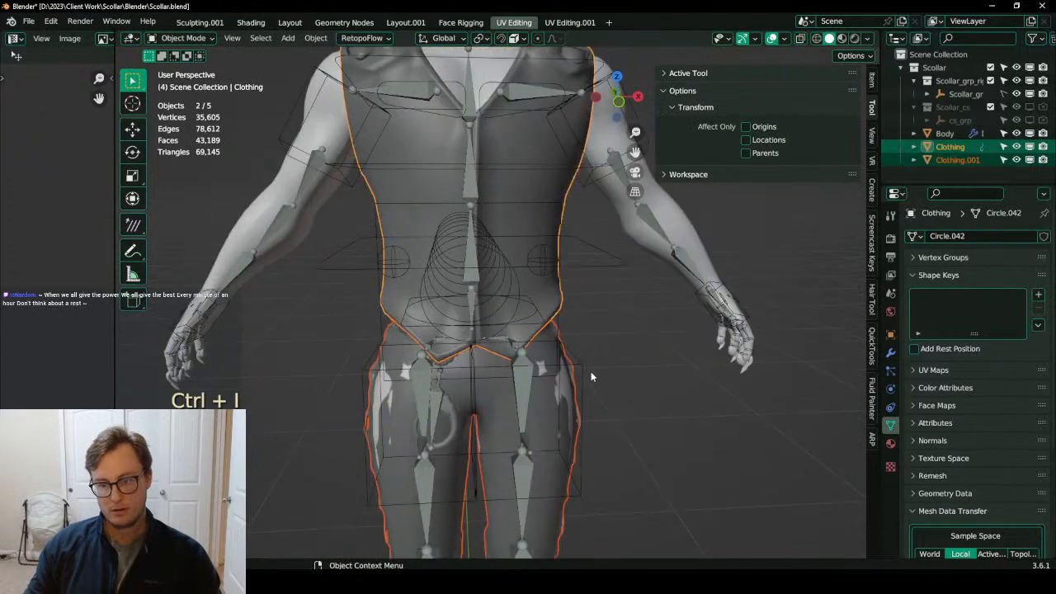
pyautogui.click(580, 387)
pyautogui.keyDown('shift'); pyautogui.click(555, 418); pyautogui.keyUp('shift')
pyautogui.press('/')
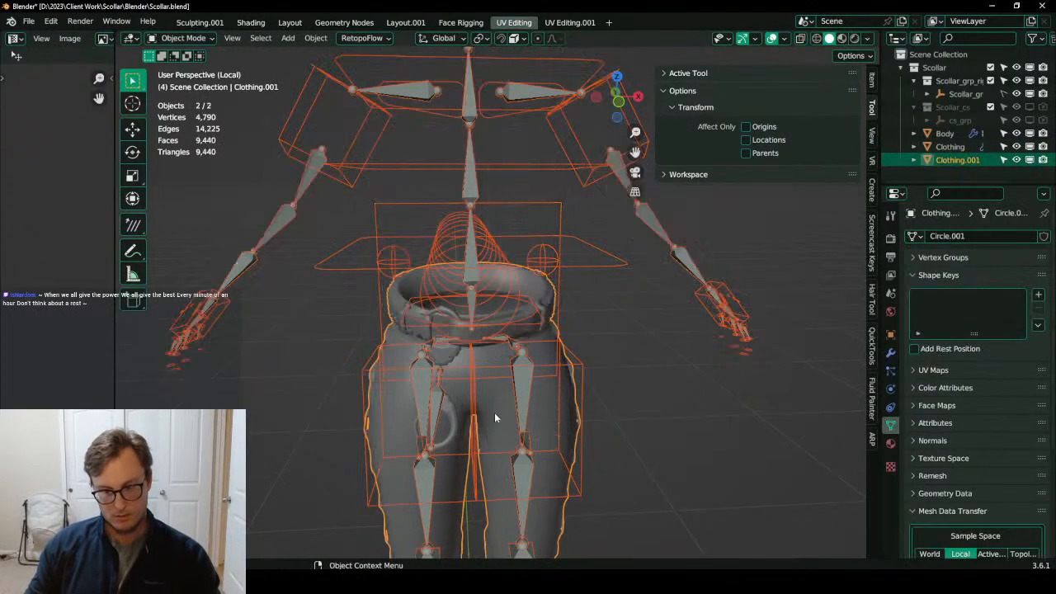
# Save Scollar.blend and switch Clothing.001 into Weight Paint mode around the hips.
pyautogui.moveTo(495, 413); pyautogui.dragTo(528, 339, button='middle')
pyautogui.hotkey('ctrl', 's')
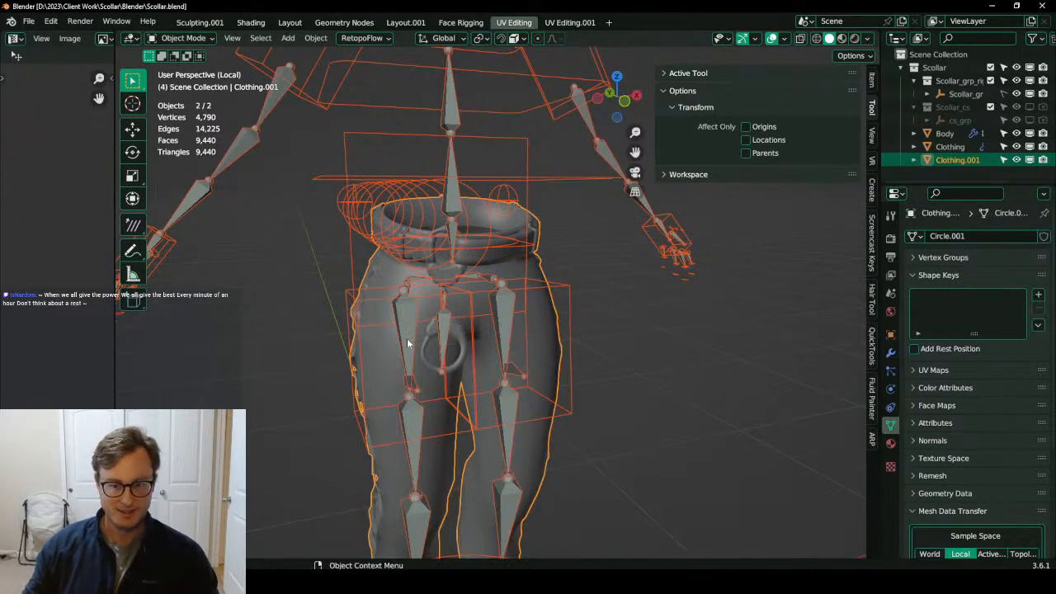
pyautogui.hotkey('ctrl', 'Tab')
pyautogui.click(386, 265)
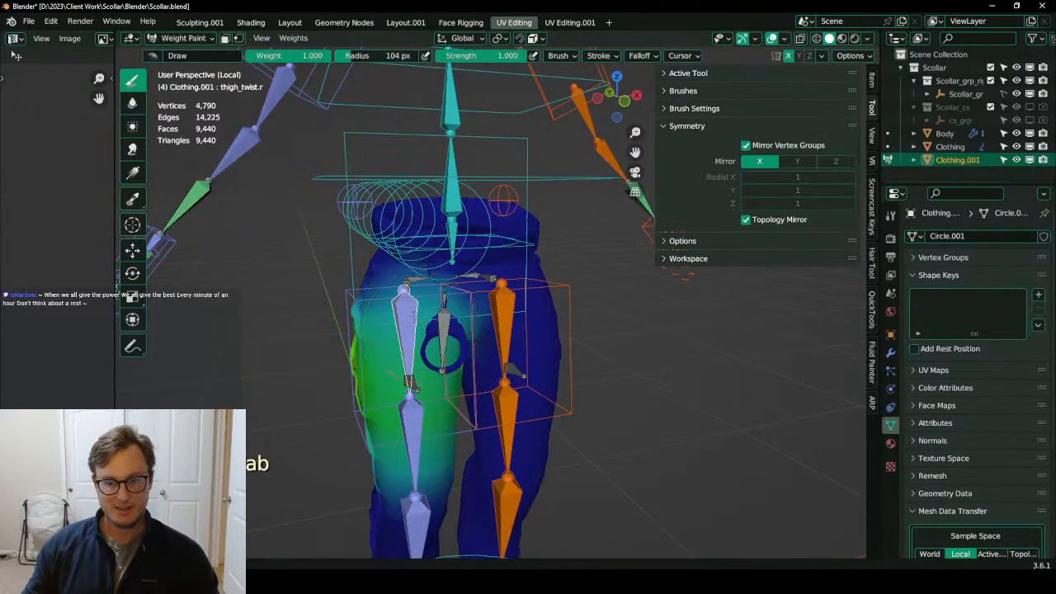
pyautogui.moveTo(413, 318); pyautogui.dragTo(491, 336, button='middle')
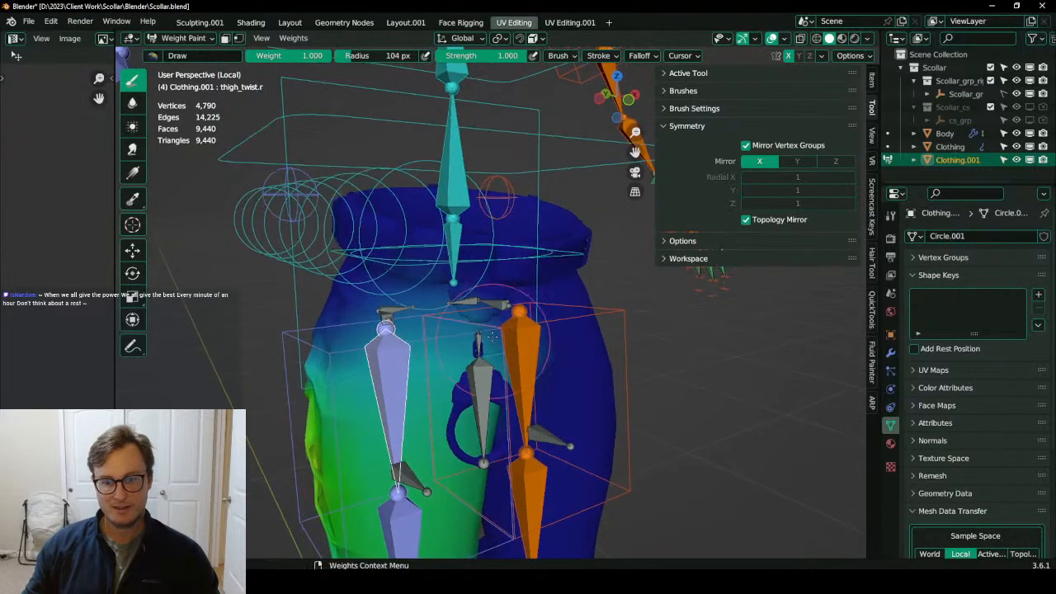
# Make thigh_twist.r active and apply a weight gradient down the upper thigh in front view.
pyautogui.press('Tab')
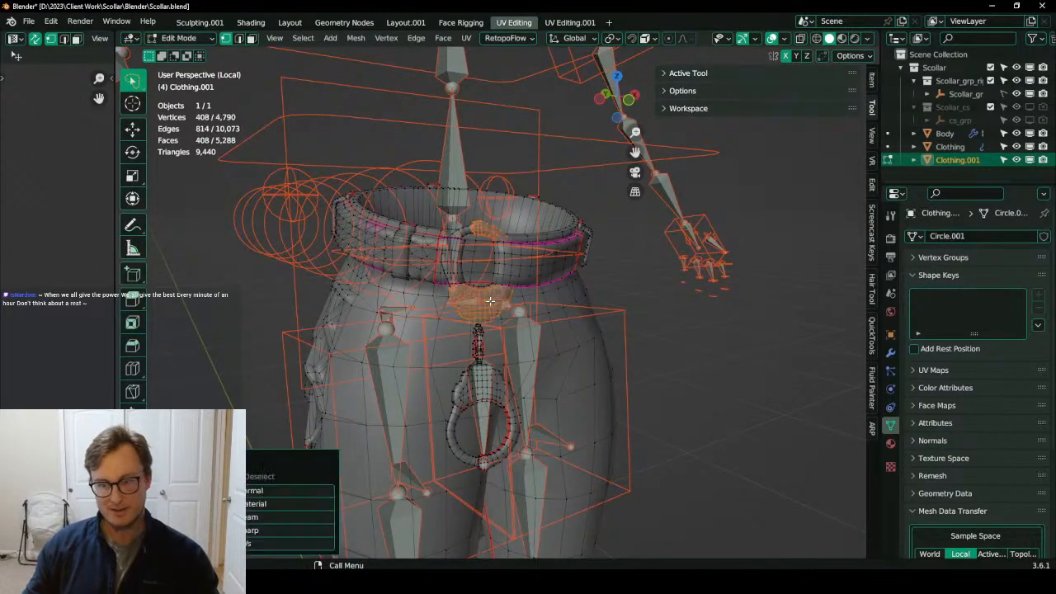
pyautogui.press('Tab')
pyautogui.press('Tab')
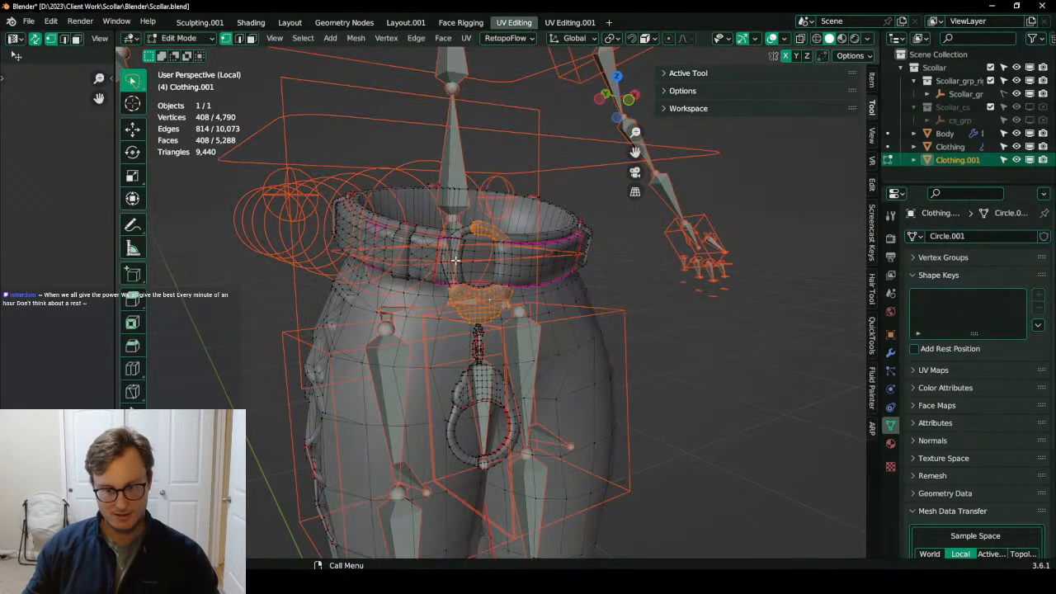
pyautogui.moveTo(479, 273); pyautogui.dragTo(446, 272, button='middle')
pyautogui.press('Tab')
pyautogui.keyDown('ctrl'); pyautogui.click(375, 348); pyautogui.keyUp('ctrl')
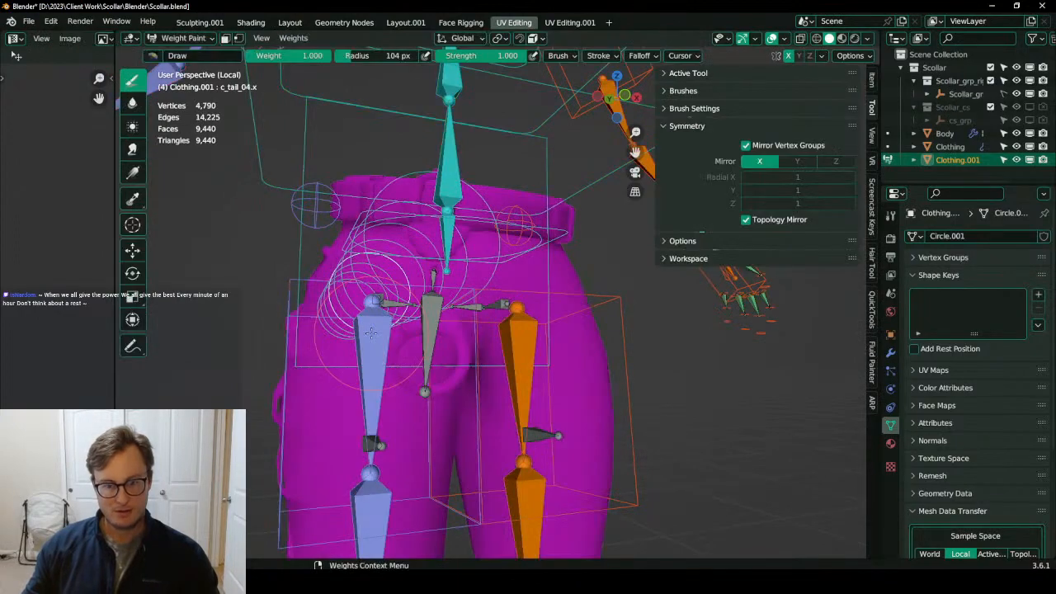
pyautogui.keyDown('ctrl'); pyautogui.click(377, 348); pyautogui.keyUp('ctrl')
pyautogui.press('KP_1')
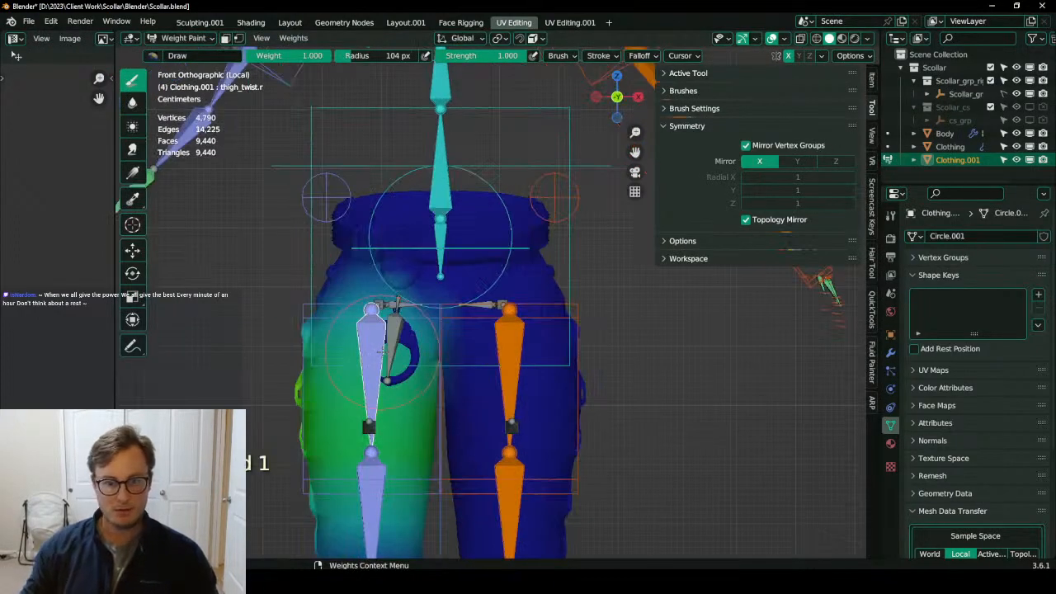
pyautogui.scroll(3, 381, 352)
pyautogui.moveTo(381, 352); pyautogui.dragTo(416, 361, button='middle')
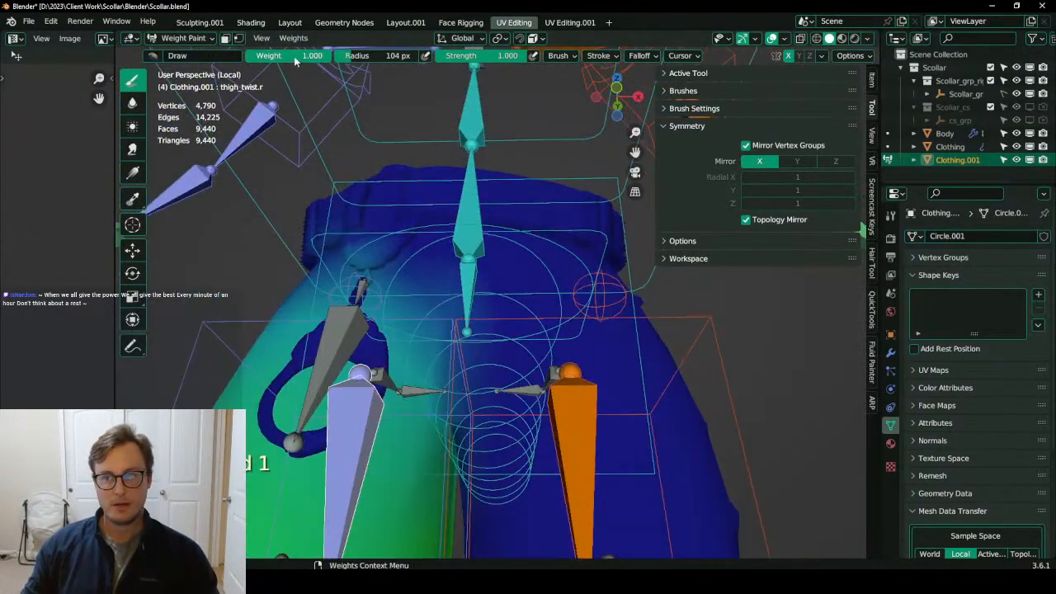
pyautogui.keyDown('alt'); pyautogui.moveTo(486, 227); pyautogui.dragTo(487, 316); pyautogui.keyUp('alt')
pyautogui.moveTo(452, 275); pyautogui.dragTo(584, 342, button='middle')
# Remove the buckle and handcuff ring geometry from the active vertex group.
pyautogui.press('Tab')
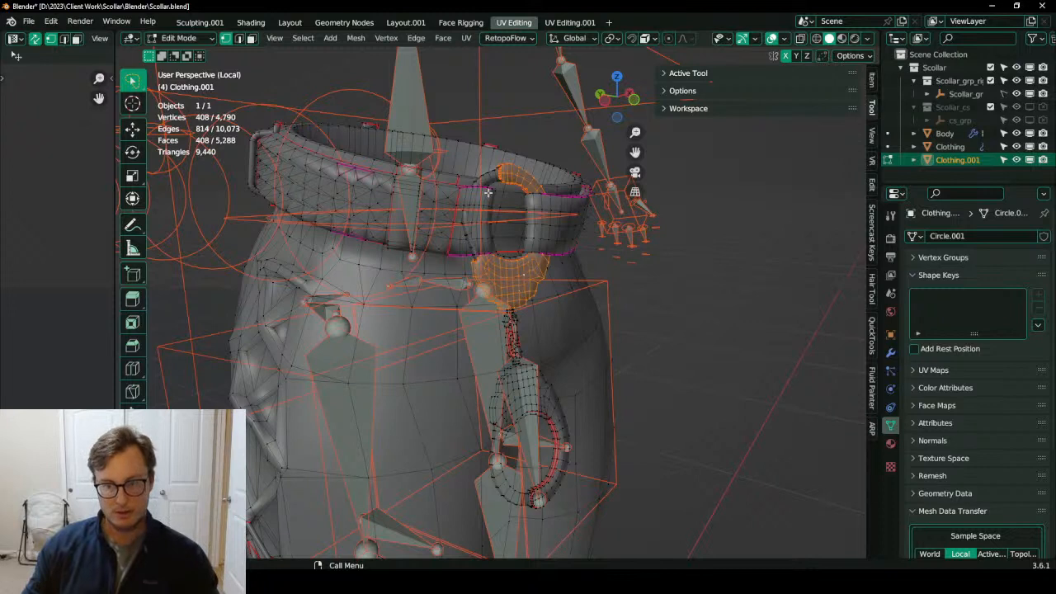
pyautogui.press('l')
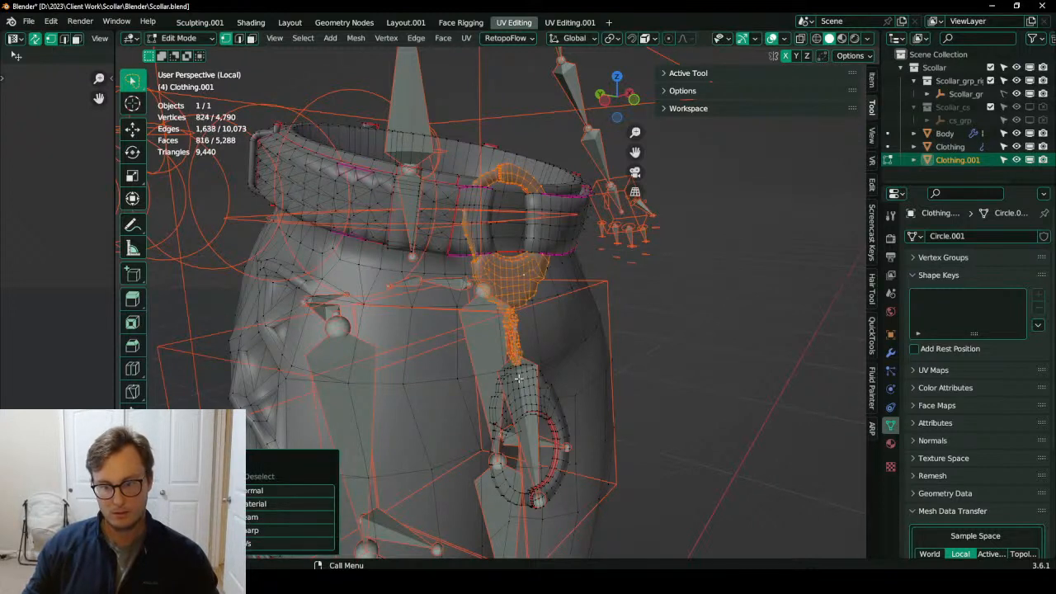
pyautogui.press('l')
pyautogui.press('l')
pyautogui.moveTo(502, 436)
pyautogui.mouseDown(button='middle')
pyautogui.moveTo(661, 317)
pyautogui.moveTo(528, 331)
pyautogui.moveTo(538, 336)
pyautogui.moveTo(556, 314)
pyautogui.moveTo(532, 289)
pyautogui.mouseUp(button='middle')
pyautogui.click(969, 258)
pyautogui.click(956, 451)
pyautogui.press('Tab')
# Make thigh_twist.l active and gradient its weight off the upper hip.
pyautogui.keyDown('ctrl'); pyautogui.click(536, 329); pyautogui.keyUp('ctrl')
pyautogui.keyDown('alt'); pyautogui.moveTo(528, 221); pyautogui.dragTo(530, 248); pyautogui.keyUp('alt')
pyautogui.moveTo(529, 247)
pyautogui.mouseDown(button='middle')
pyautogui.moveTo(558, 272)
pyautogui.moveTo(473, 254)
pyautogui.moveTo(453, 232)
pyautogui.mouseUp(button='middle')
# Select the linked belt buckle geometry and assign it to the root.x vertex group.
pyautogui.keyDown('ctrl'); pyautogui.click(433, 202); pyautogui.keyUp('ctrl')
pyautogui.press('Tab')
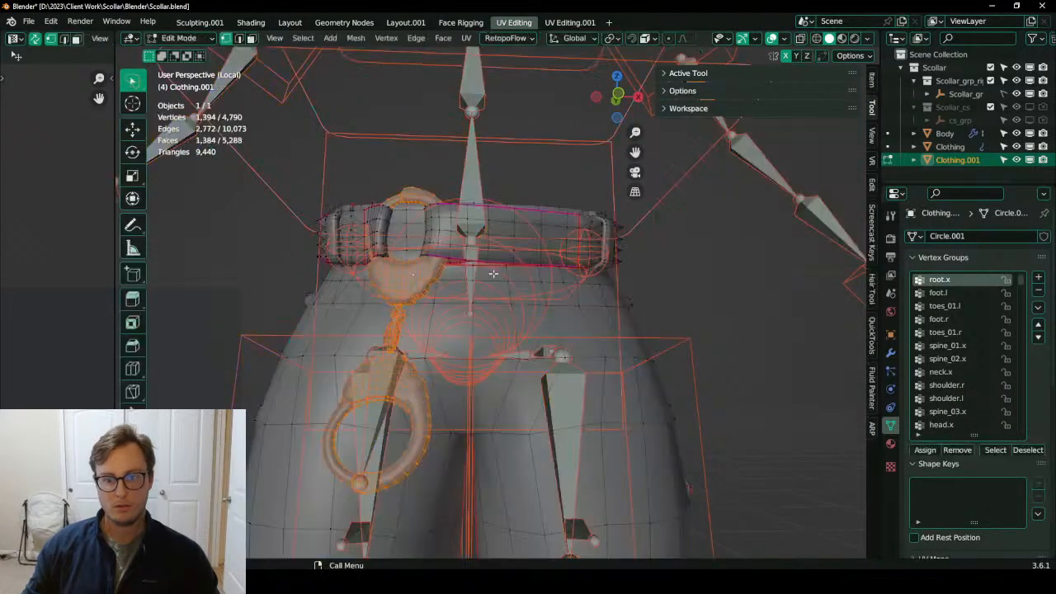
pyautogui.click(396, 262)
pyautogui.press('l')
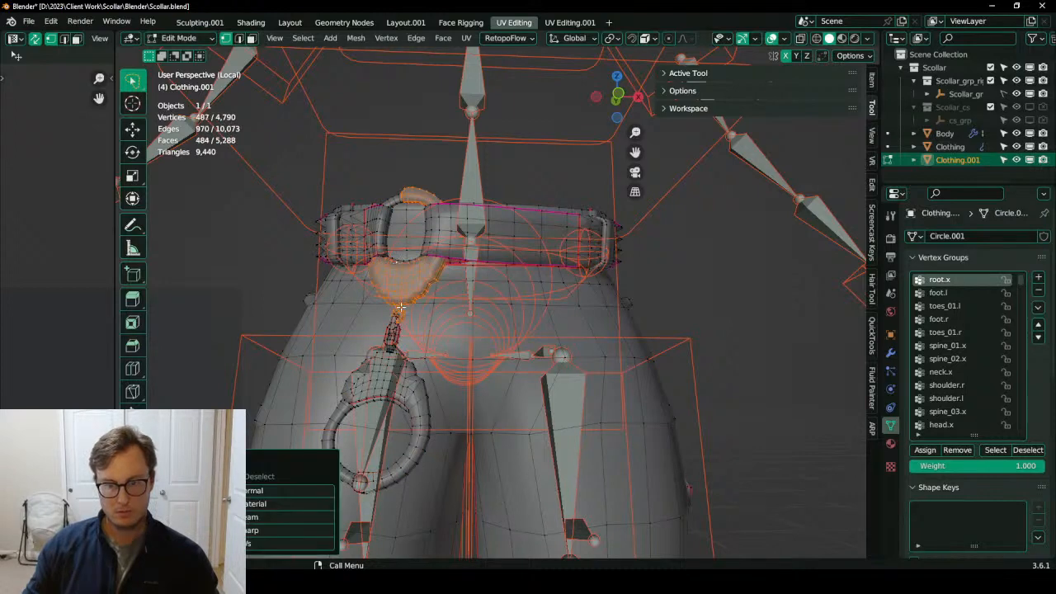
pyautogui.click(917, 451)
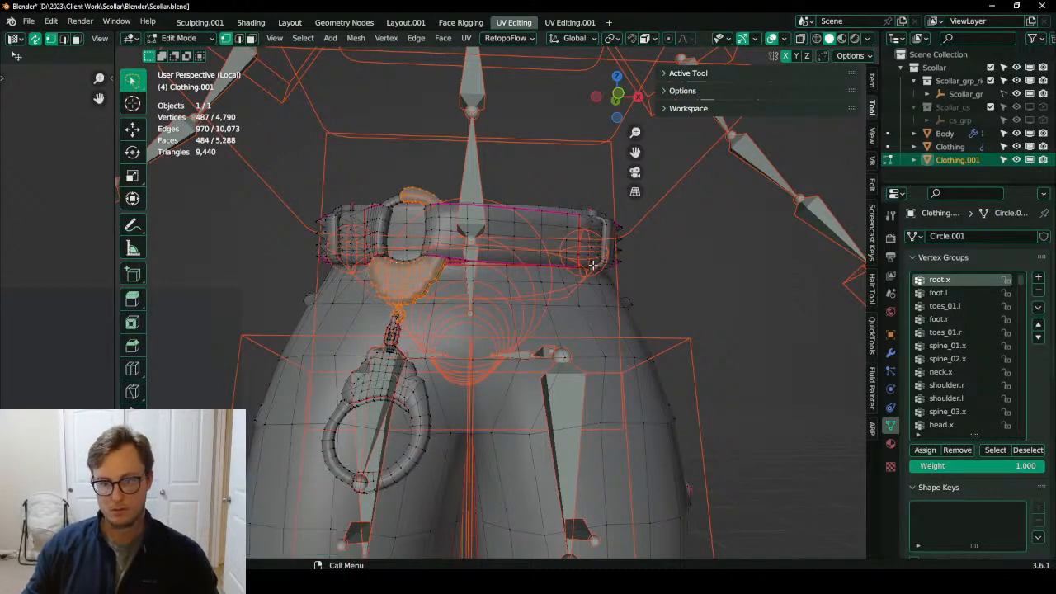
pyautogui.press('Tab')
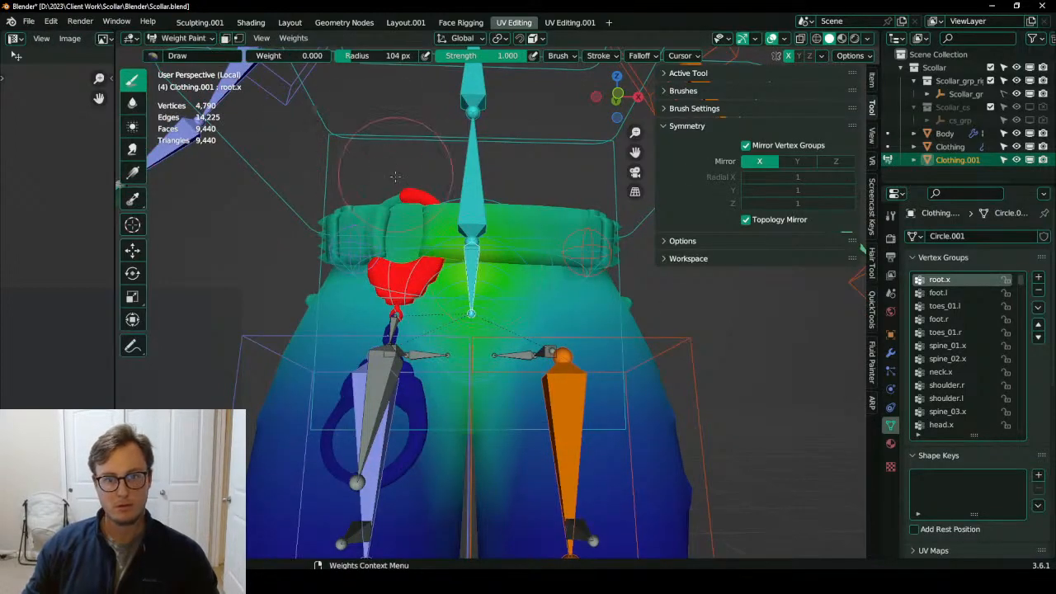
pyautogui.press('Tab')
pyautogui.press('l')
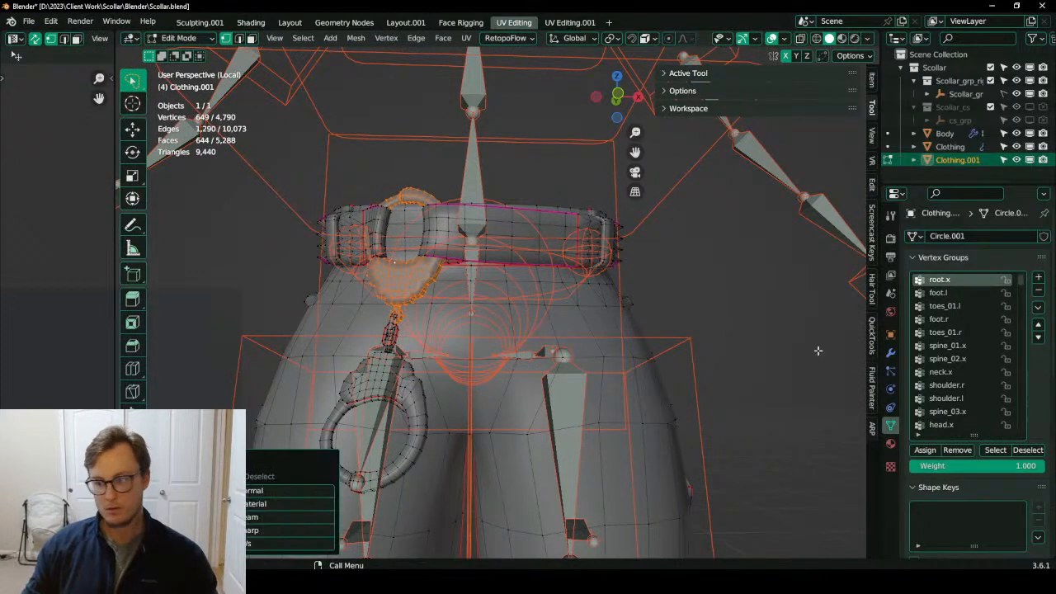
pyautogui.click(925, 449)
pyautogui.press('Tab')
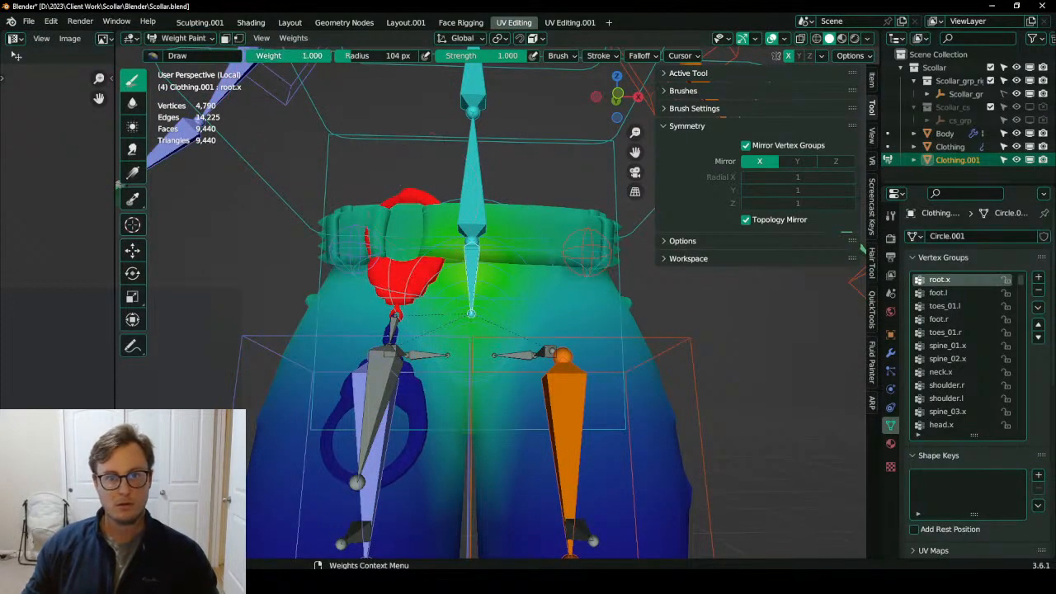
# Paint the whole waistband to full root.x weight, check it, and select c_foot_ik.l.
pyautogui.moveTo(468, 248); pyautogui.dragTo(470, 269)
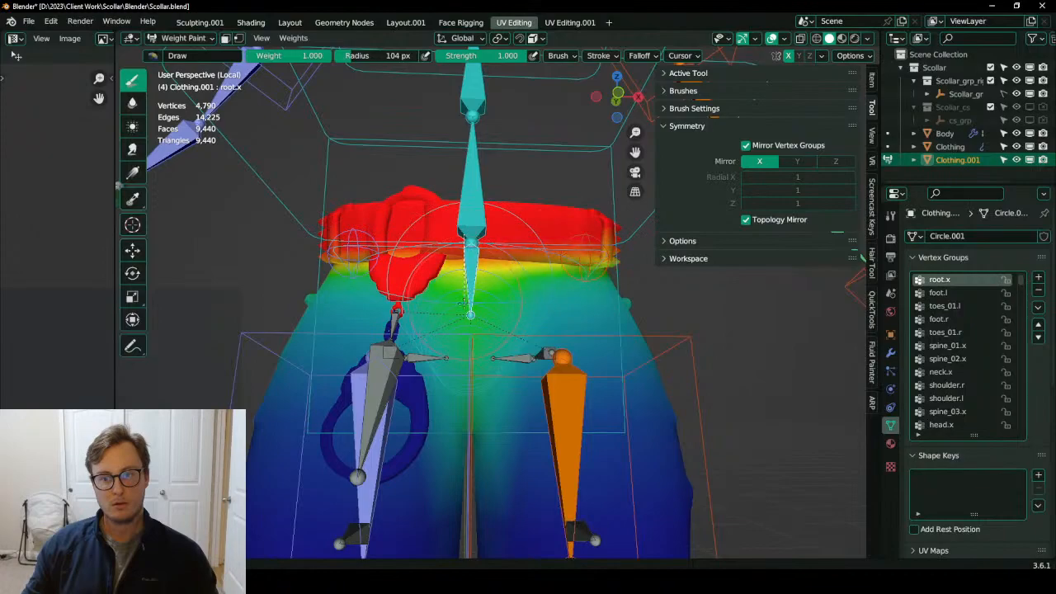
pyautogui.moveTo(468, 268)
pyautogui.mouseDown(button='middle')
pyautogui.moveTo(800, 306)
pyautogui.moveTo(849, 297)
pyautogui.moveTo(689, 323)
pyautogui.moveTo(511, 322)
pyautogui.moveTo(551, 277)
pyautogui.mouseUp(button='middle')
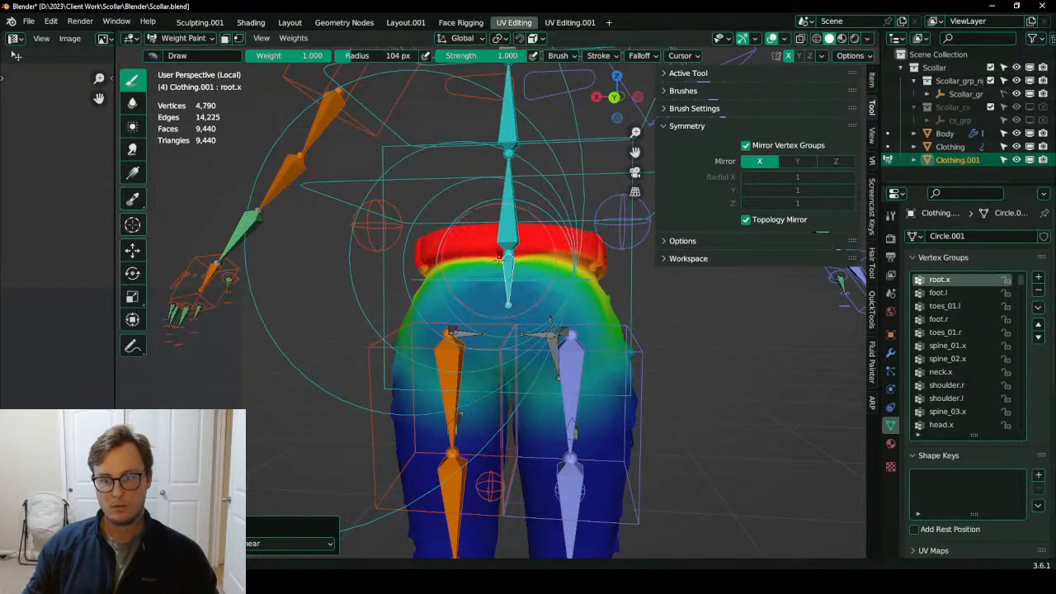
pyautogui.moveTo(498, 258); pyautogui.dragTo(482, 320, button='middle')
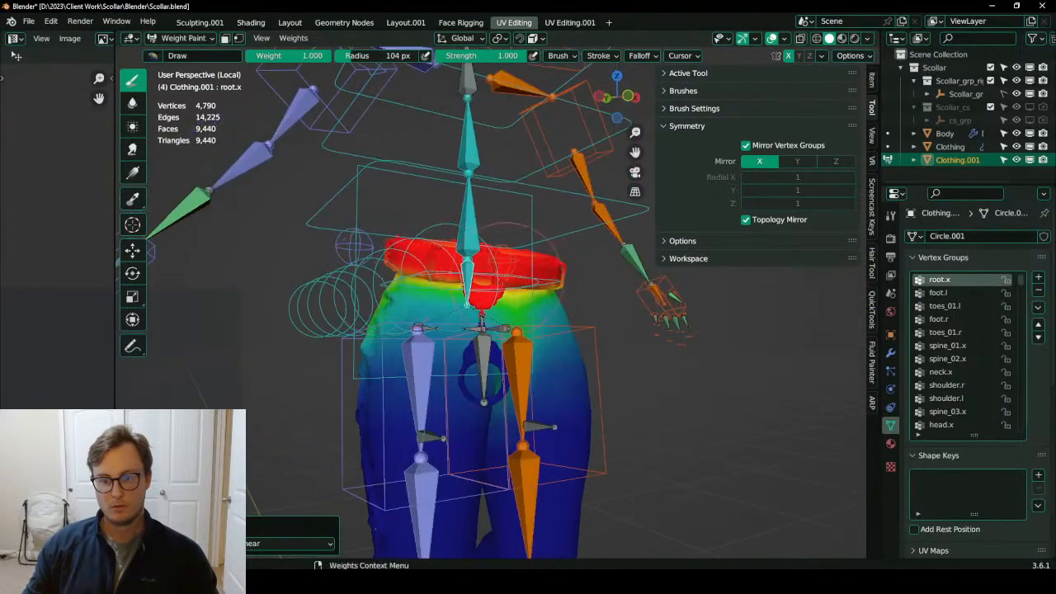
pyautogui.moveTo(504, 282); pyautogui.dragTo(495, 313, button='middle')
pyautogui.scroll(-3, 538, 407)
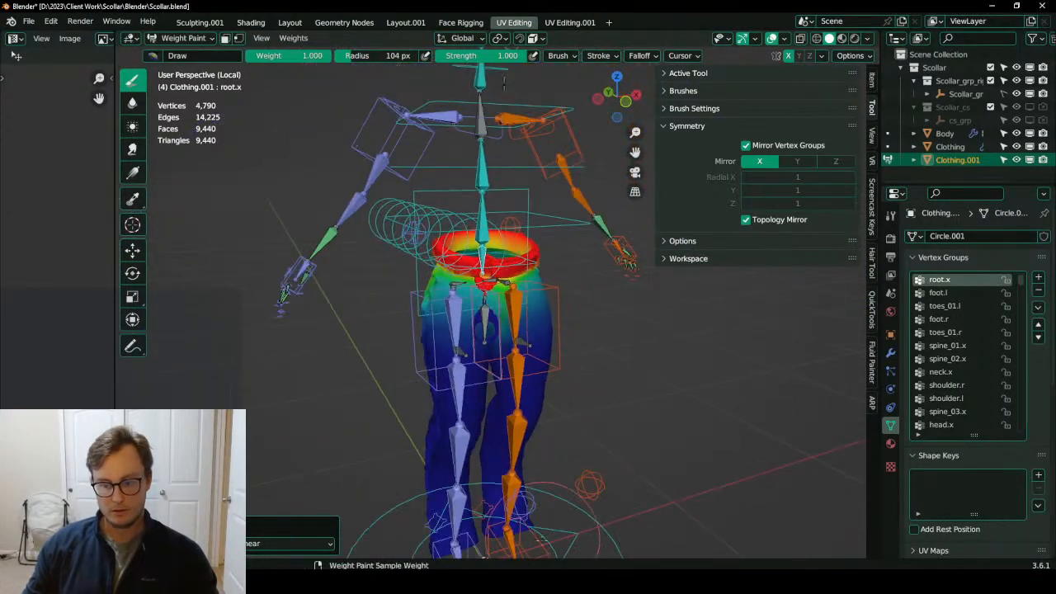
pyautogui.keyDown('ctrl'); pyautogui.click(542, 540); pyautogui.keyUp('ctrl')
pyautogui.moveTo(445, 438); pyautogui.dragTo(528, 433, button='middle')
# Move the left foot IK control outward to start posing the leg.
pyautogui.press('g')
pyautogui.click(611, 271)
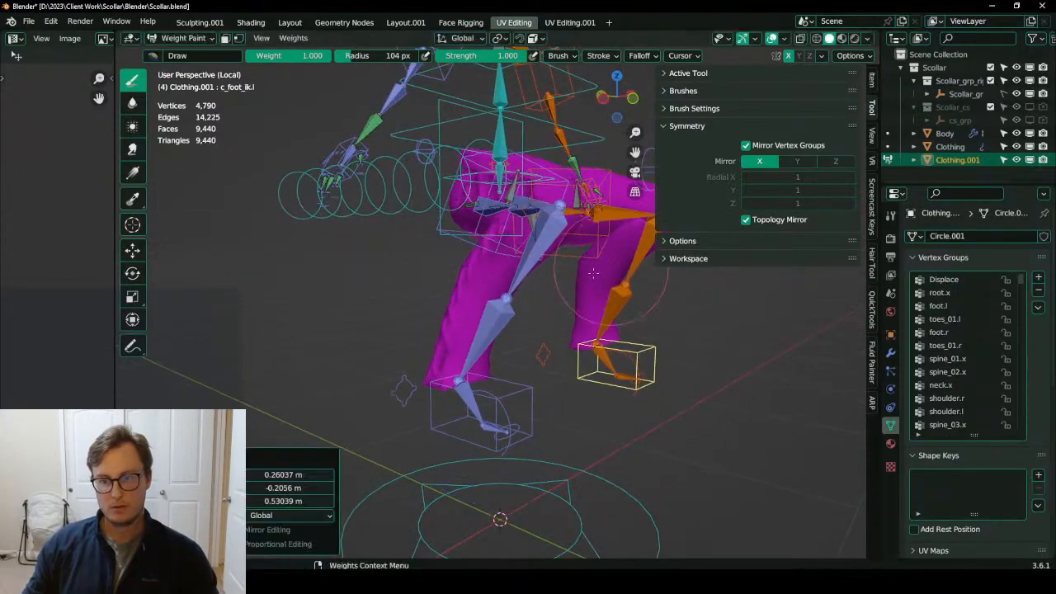
pyautogui.moveTo(593, 273); pyautogui.dragTo(322, 235, button='middle')
pyautogui.scroll(3, 449, 346)
pyautogui.scroll(-1, 427, 326)
pyautogui.press('g')
pyautogui.click(304, 297)
# Lift the left foot control 0.5143 m along Z and place it slightly outward.
pyautogui.press('g')
pyautogui.press('z')
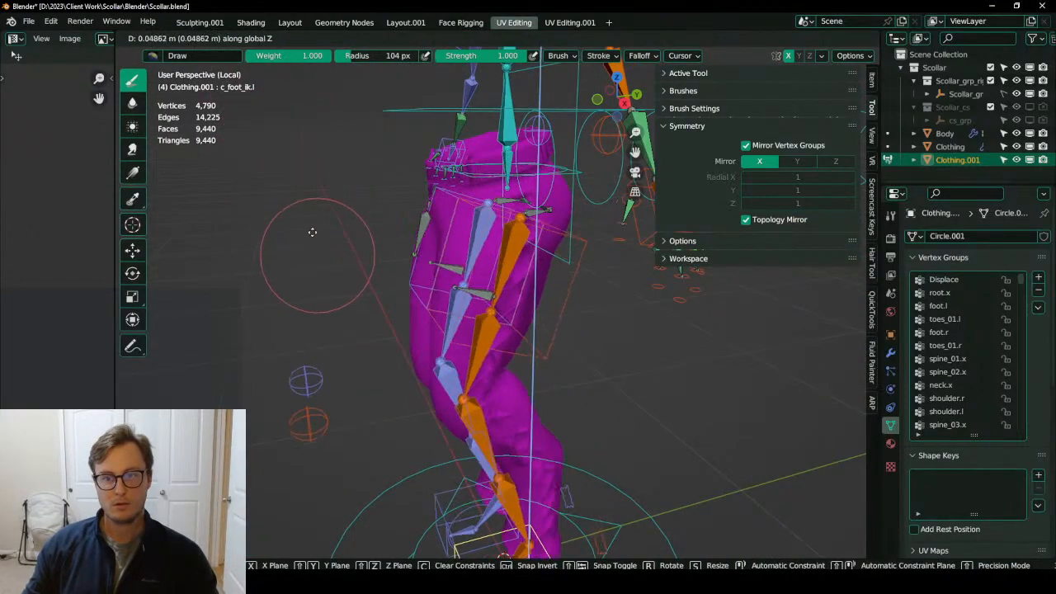
pyautogui.click(285, 124)
pyautogui.moveTo(403, 159); pyautogui.dragTo(503, 256, button='middle')
pyautogui.scroll(3, 578, 198)
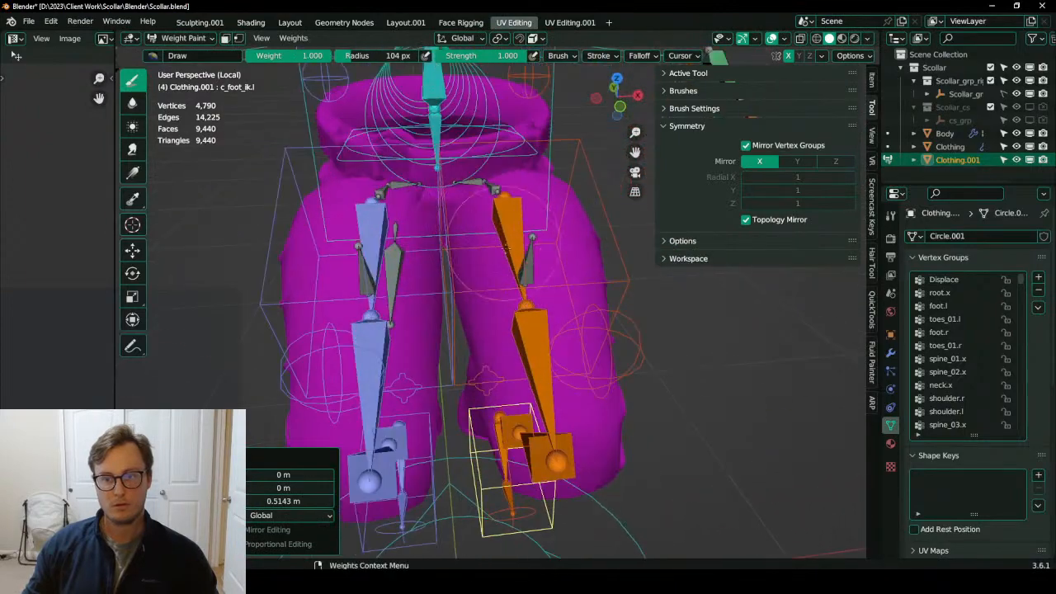
pyautogui.press('g')
pyautogui.click(564, 322)
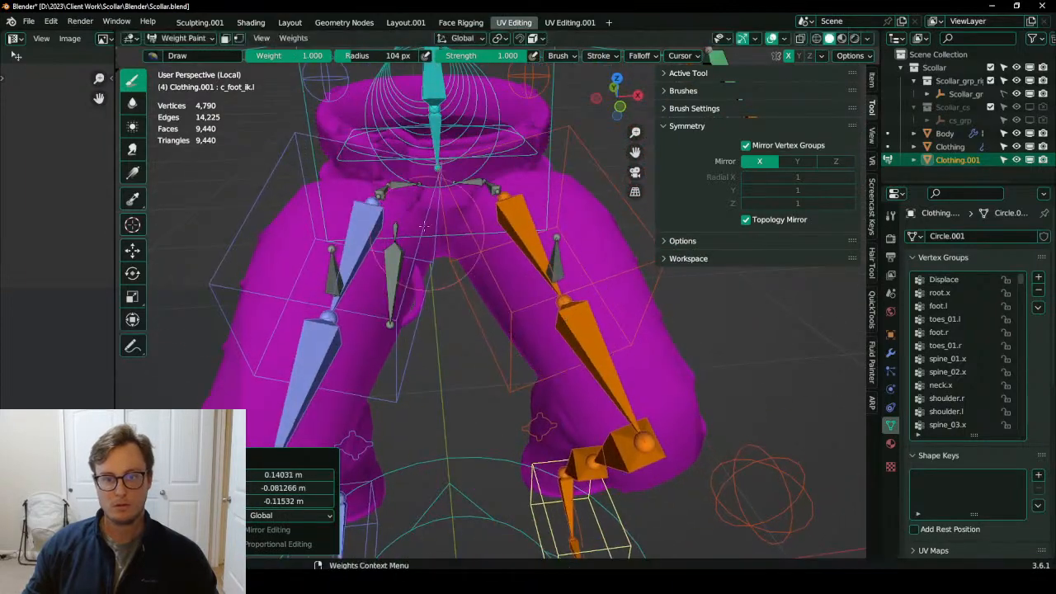
# Switch to the Blur brush and compare the thigh_twist.r and thigh_twist.l weights.
pyautogui.keyDown('ctrl'); pyautogui.click(371, 216); pyautogui.keyUp('ctrl')
pyautogui.click(132, 103)
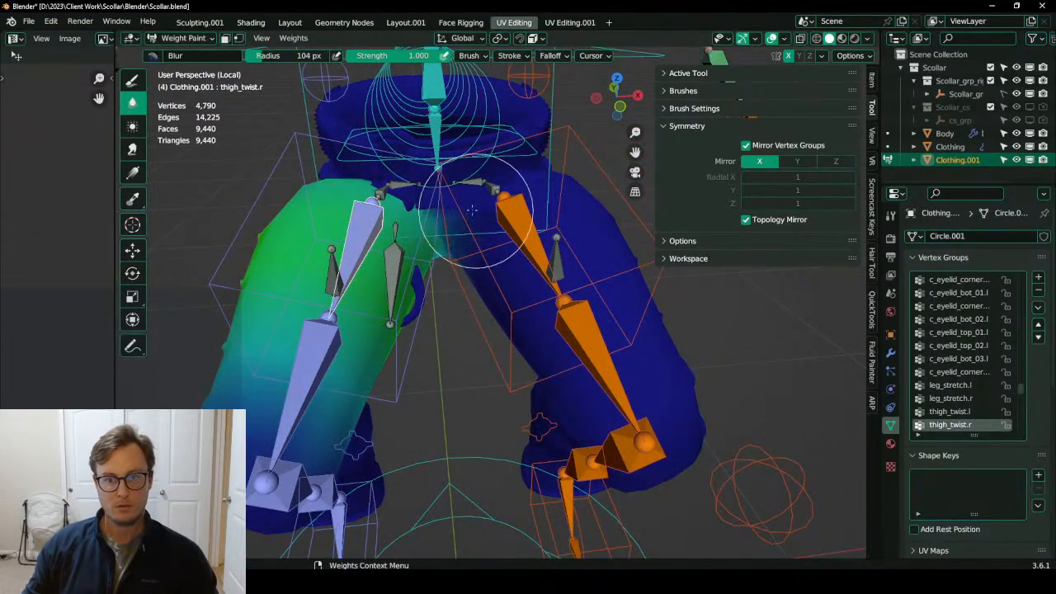
pyautogui.keyDown('ctrl'); pyautogui.click(503, 206); pyautogui.keyUp('ctrl')
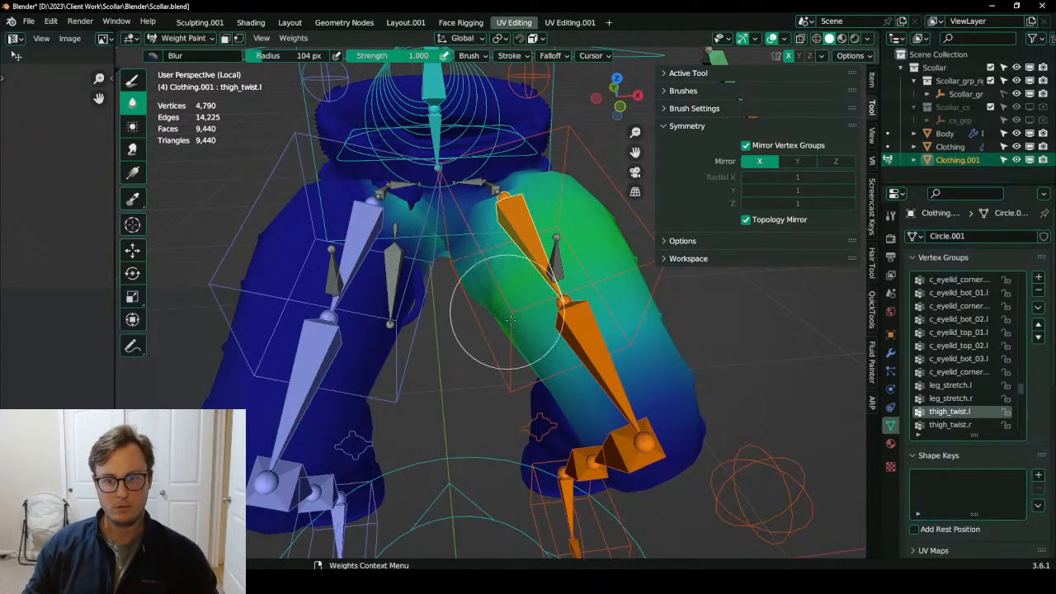
pyautogui.keyDown('ctrl'); pyautogui.click(368, 241); pyautogui.keyUp('ctrl')
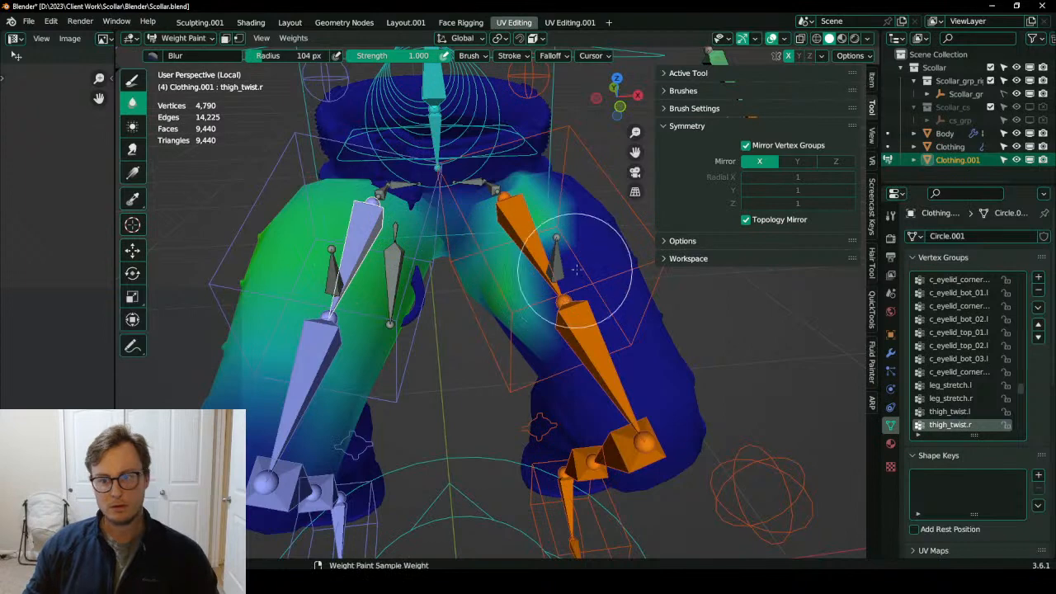
pyautogui.keyDown('ctrl'); pyautogui.click(551, 327); pyautogui.keyUp('ctrl')
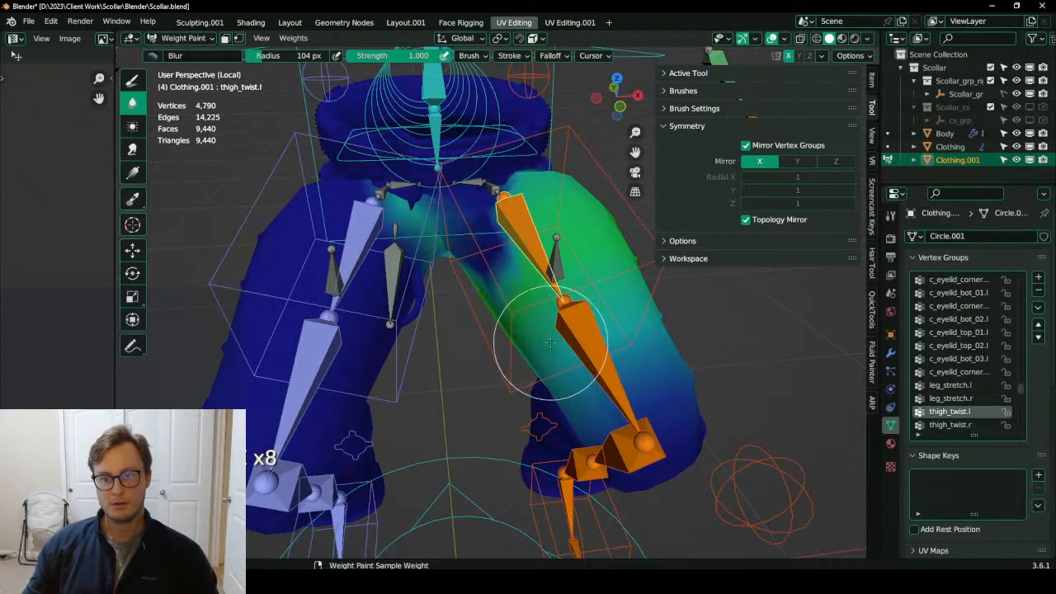
pyautogui.keyDown('ctrl'); pyautogui.click(550, 342); pyautogui.keyUp('ctrl')
pyautogui.keyDown('ctrl'); pyautogui.click(551, 341); pyautogui.keyUp('ctrl')
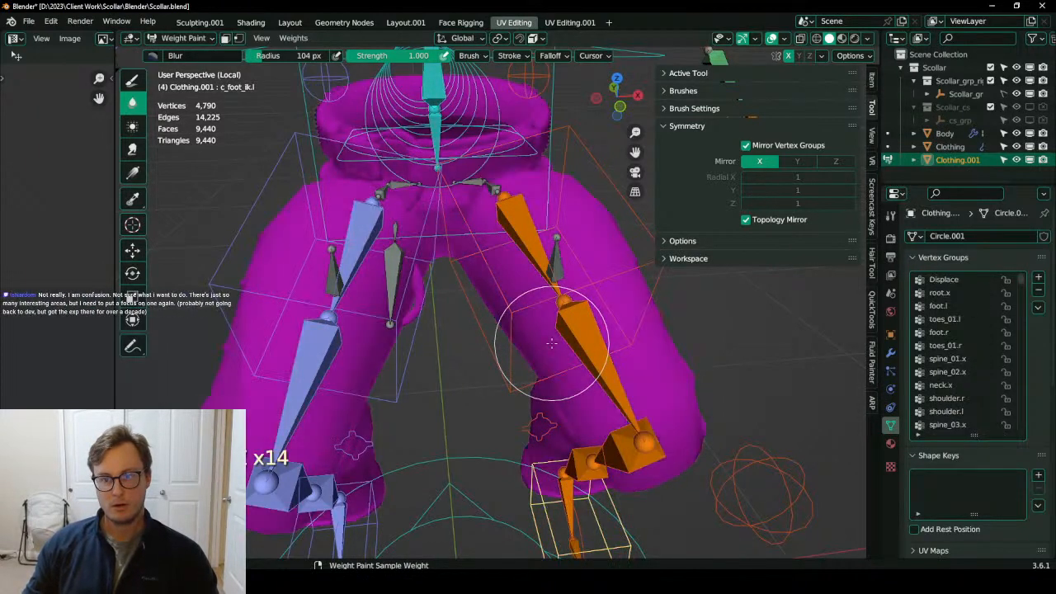
# Disable Topology Mirror and recheck the thigh_twist.r and thigh_twist.l weights on the posed legs.
pyautogui.click(745, 221)
pyautogui.keyDown('ctrl'); pyautogui.click(356, 225); pyautogui.keyUp('ctrl')
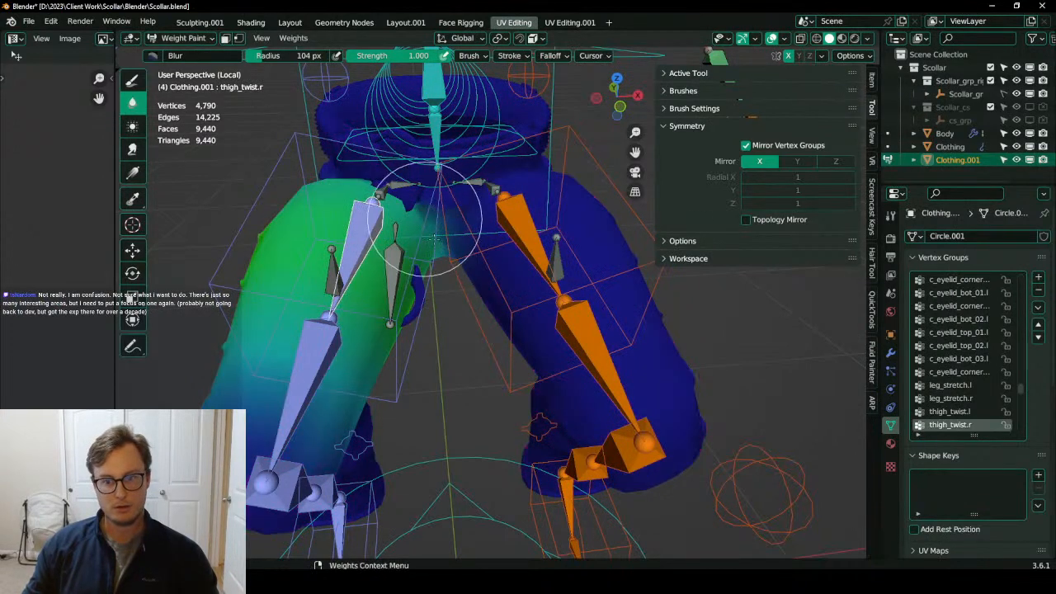
pyautogui.keyDown('ctrl'); pyautogui.click(501, 224); pyautogui.keyUp('ctrl')
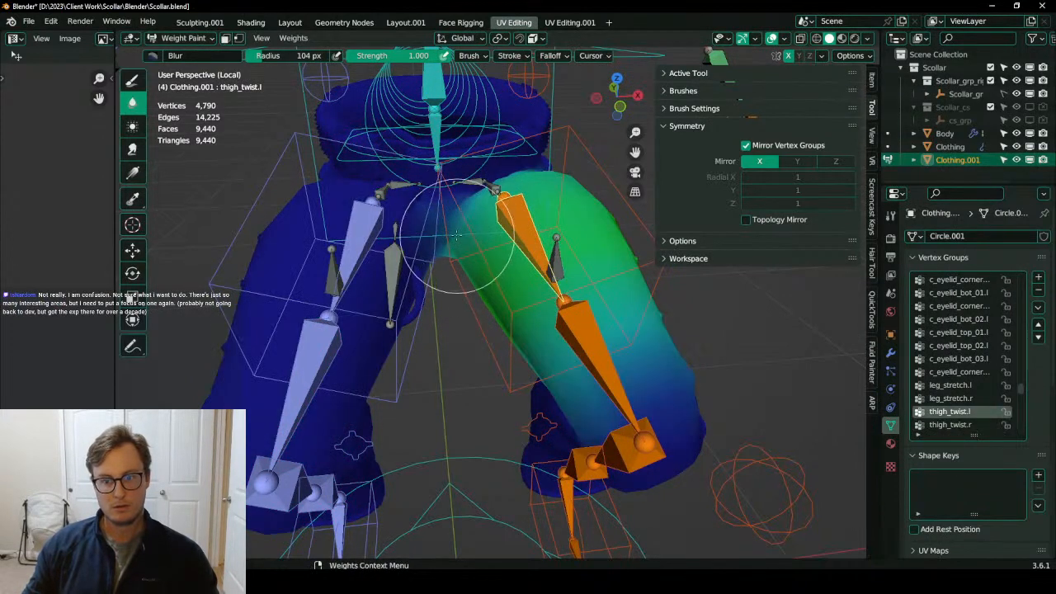
pyautogui.keyDown('ctrl'); pyautogui.click(364, 220); pyautogui.keyUp('ctrl')
pyautogui.moveTo(412, 222)
pyautogui.mouseDown(button='middle')
pyautogui.moveTo(330, 216)
pyautogui.moveTo(396, 210)
pyautogui.moveTo(347, 206)
pyautogui.moveTo(367, 204)
pyautogui.moveTo(359, 202)
pyautogui.mouseUp(button='middle')
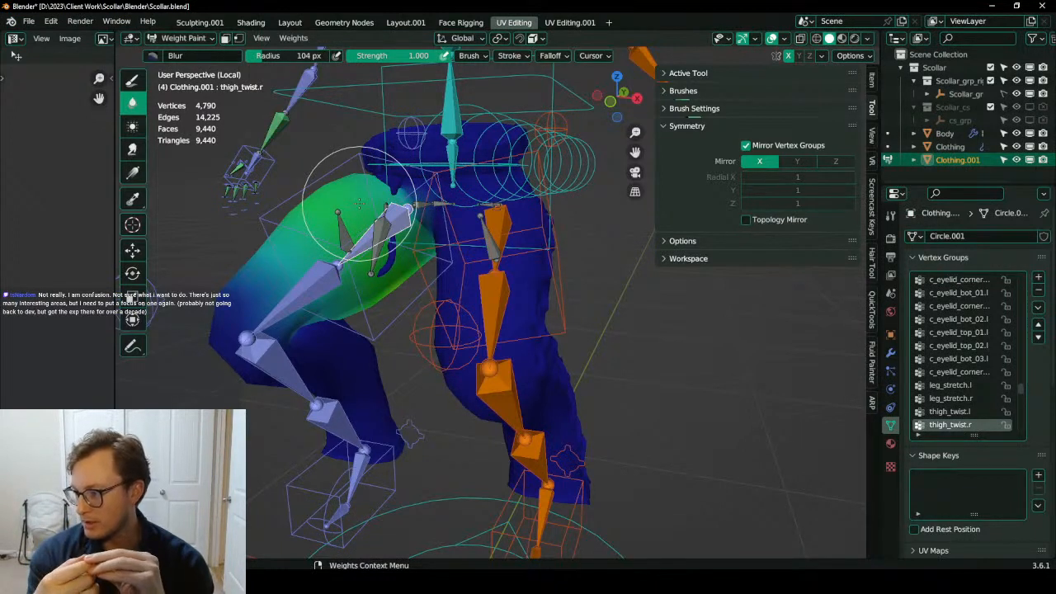
pyautogui.moveTo(359, 203); pyautogui.dragTo(368, 183, button='middle')
# Leave weight painting, save the file, and select the Clothing.001 mesh.
pyautogui.hotkey('ctrl', 'Tab')
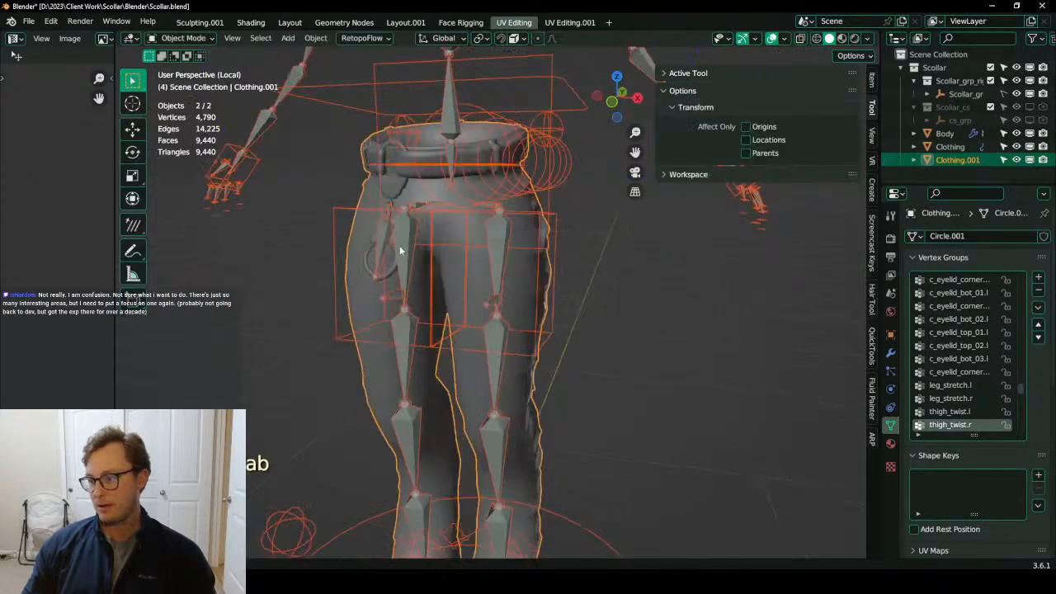
pyautogui.hotkey('ctrl', 's')
pyautogui.moveTo(402, 244); pyautogui.dragTo(479, 328, button='middle')
pyautogui.scroll(3, 412, 210)
pyautogui.click(454, 275)
pyautogui.click(478, 328)
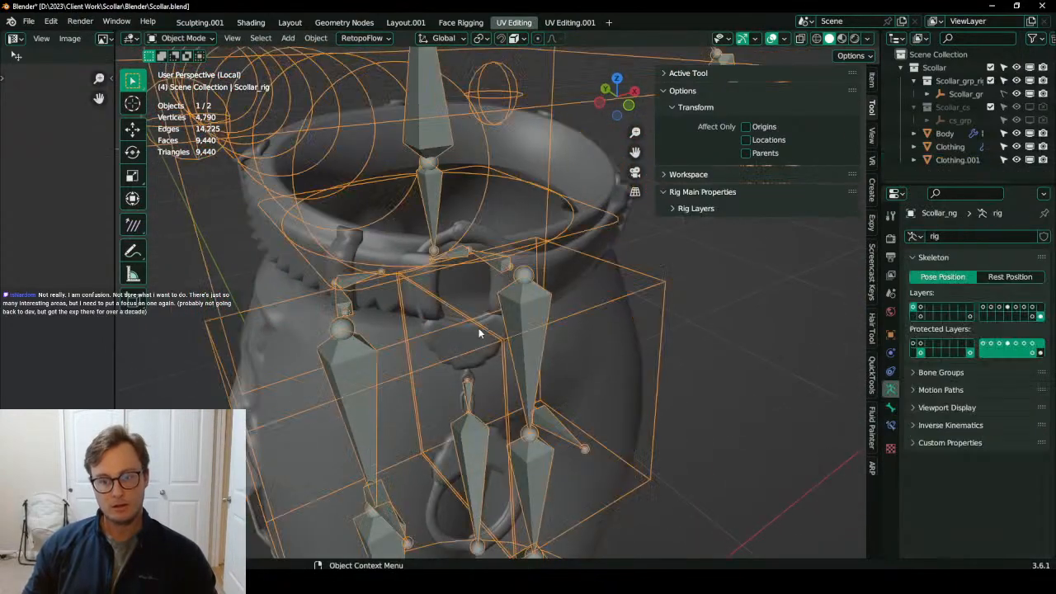
pyautogui.click(467, 347)
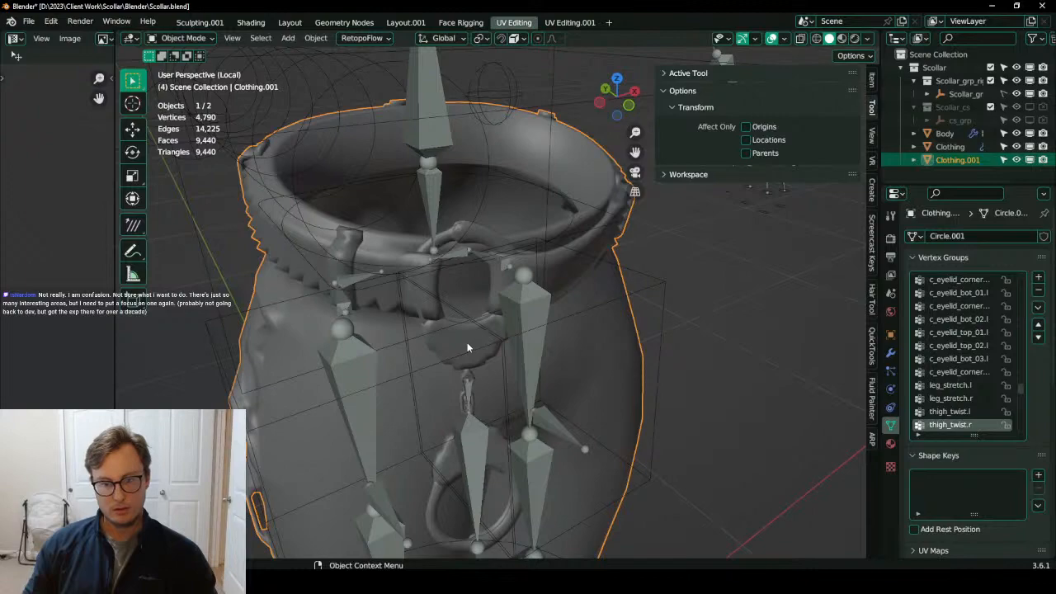
# In Edit Mode, select a short vertex path on the belt loop beside the buckle.
pyautogui.press('Tab')
pyautogui.moveTo(401, 423); pyautogui.dragTo(437, 349, button='middle')
pyautogui.scroll(4, 438, 328)
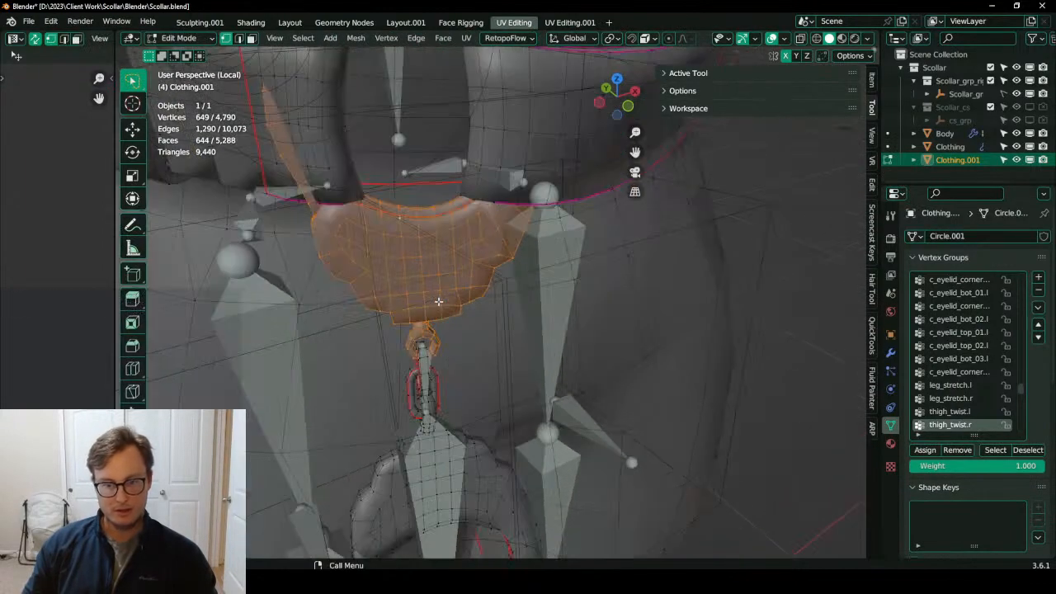
pyautogui.moveTo(438, 302); pyautogui.dragTo(410, 309, button='middle')
pyautogui.moveTo(332, 311); pyautogui.dragTo(457, 333, button='middle')
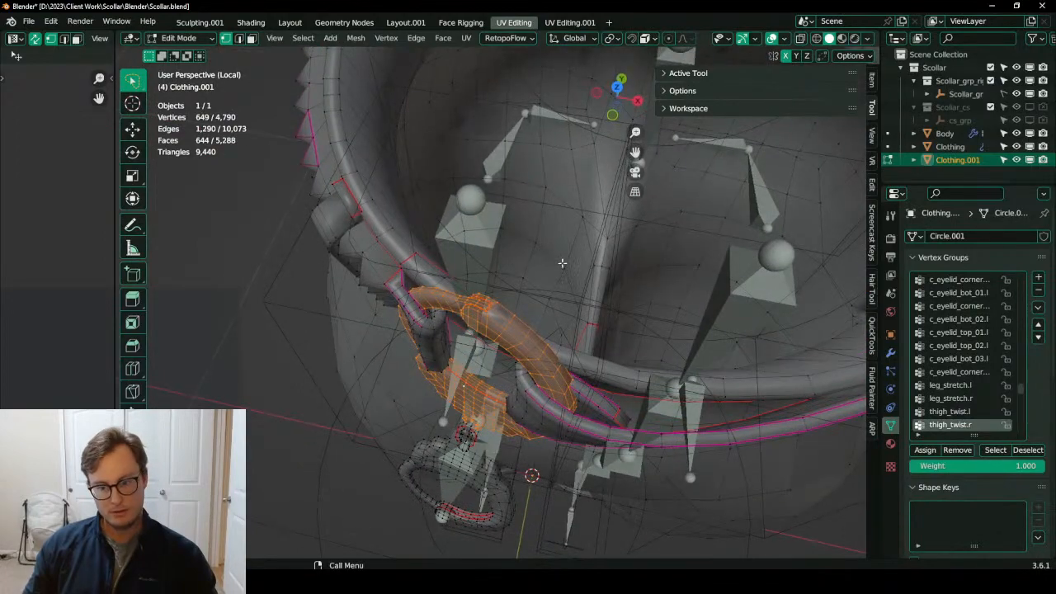
pyautogui.moveTo(520, 289); pyautogui.dragTo(432, 206, button='middle')
pyautogui.press('Tab')
pyautogui.press('Tab')
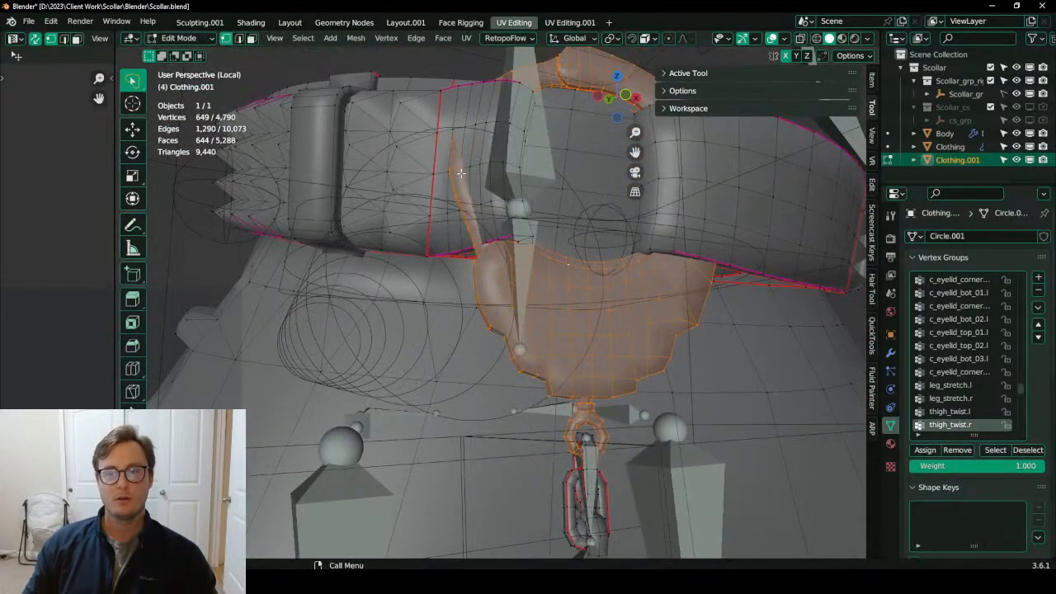
pyautogui.click(467, 168)
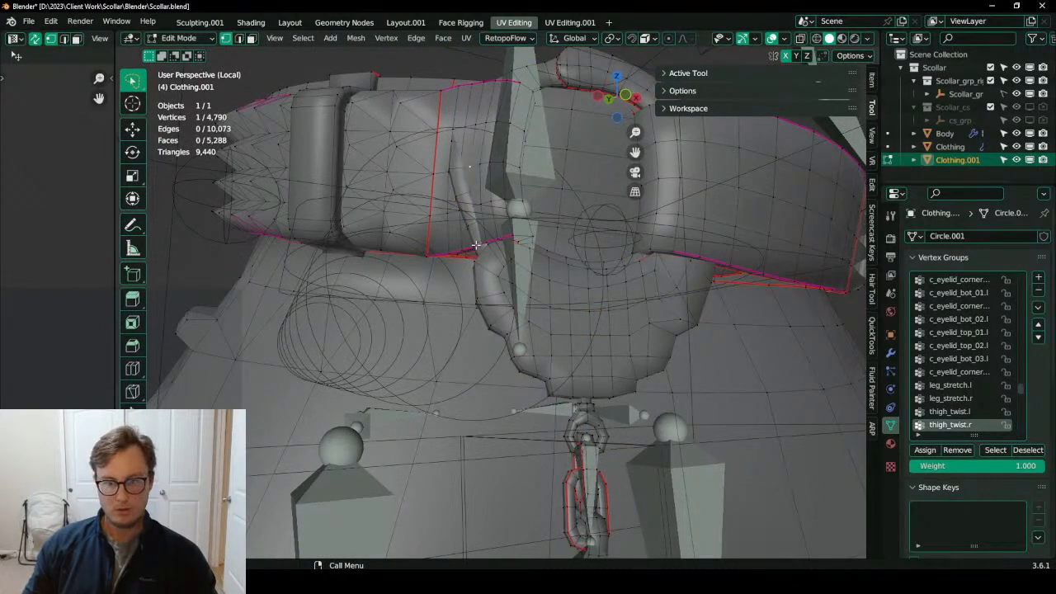
pyautogui.keyDown('ctrl'); pyautogui.click(490, 244); pyautogui.keyUp('ctrl')
pyautogui.moveTo(512, 249); pyautogui.dragTo(424, 321, button='middle')
# Nudge the selected belt-loop vertices with Smooth proportional editing.
pyautogui.press('o')
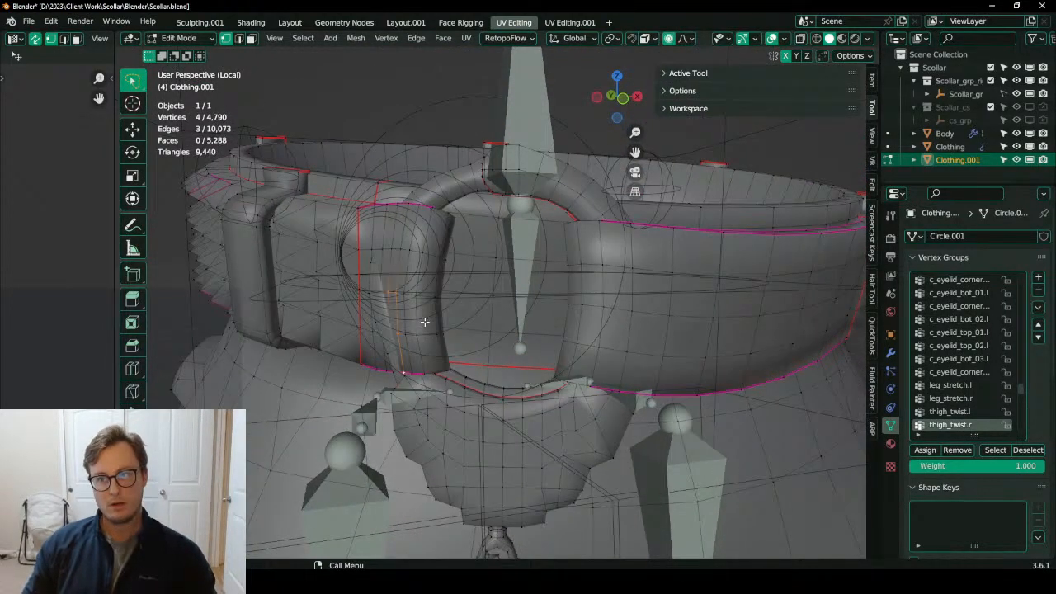
pyautogui.click(683, 39)
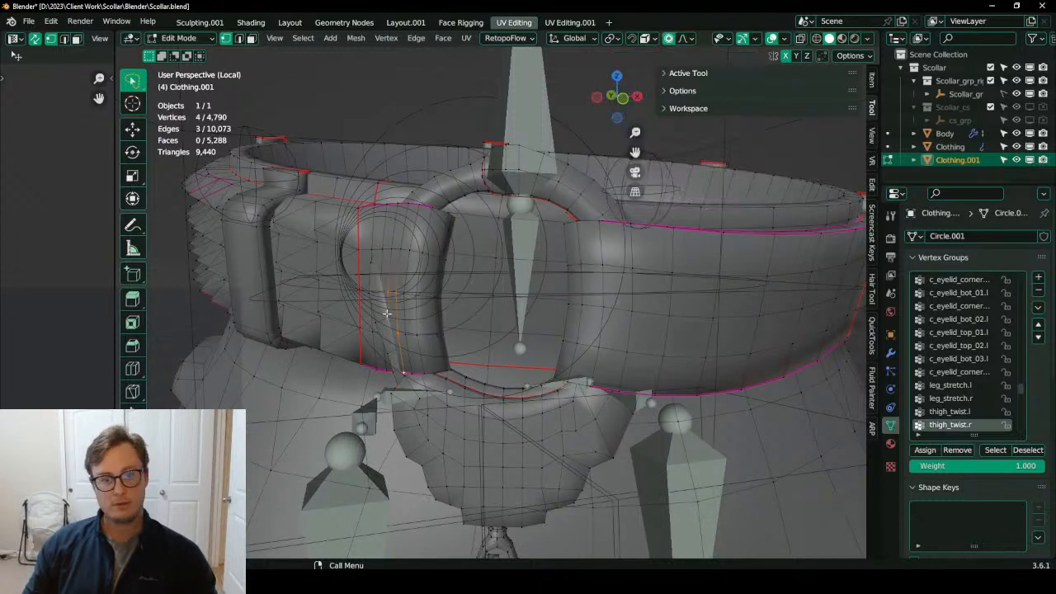
pyautogui.press('g')
pyautogui.scroll(20, 367, 315)
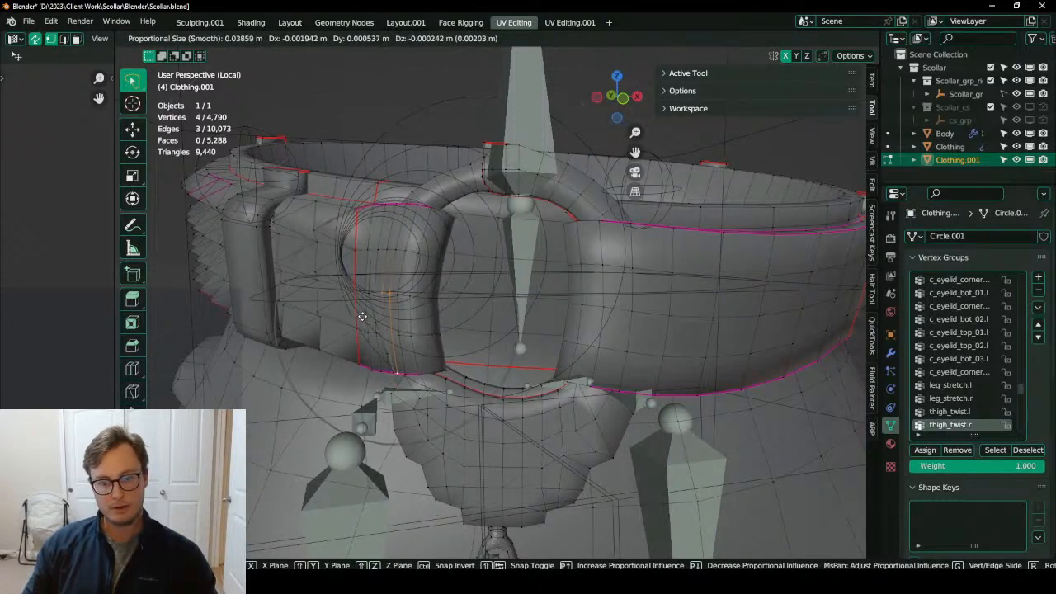
pyautogui.scroll(-1, 359, 313)
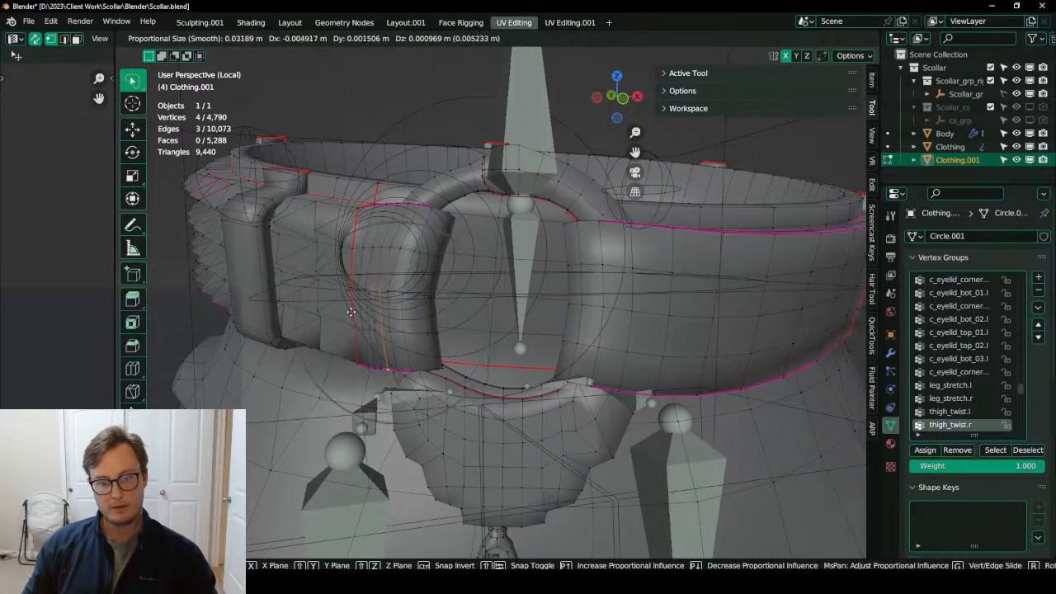
pyautogui.click(351, 311)
pyautogui.moveTo(350, 312); pyautogui.dragTo(481, 211, button='middle')
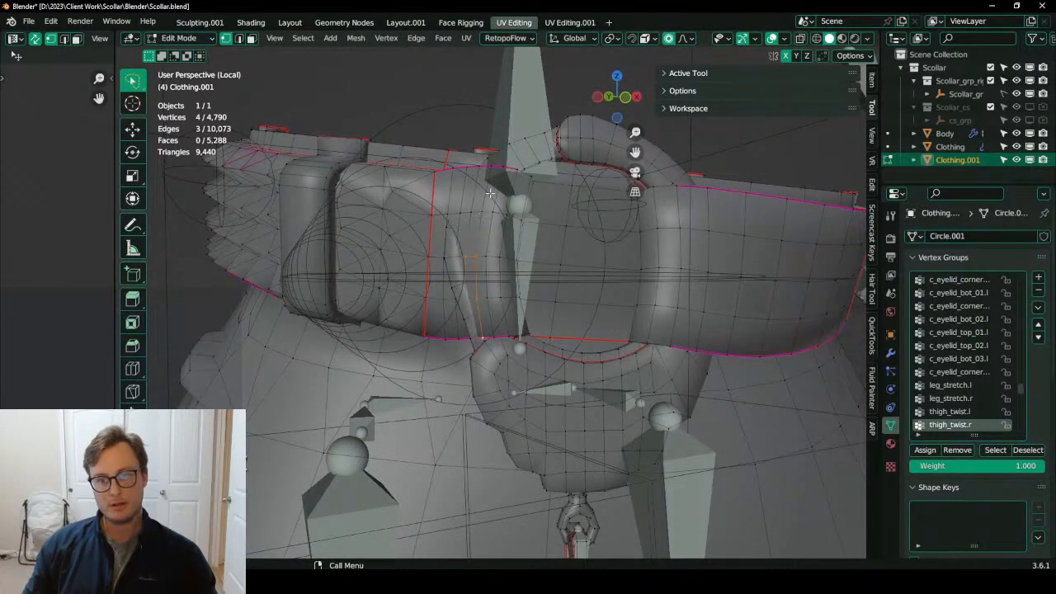
# Re-enter Edit Mode on Clothing.001 and switch to wireframe to see through the belt.
pyautogui.press('Tab')
pyautogui.click(517, 153)
pyautogui.click(577, 143)
pyautogui.press('Tab')
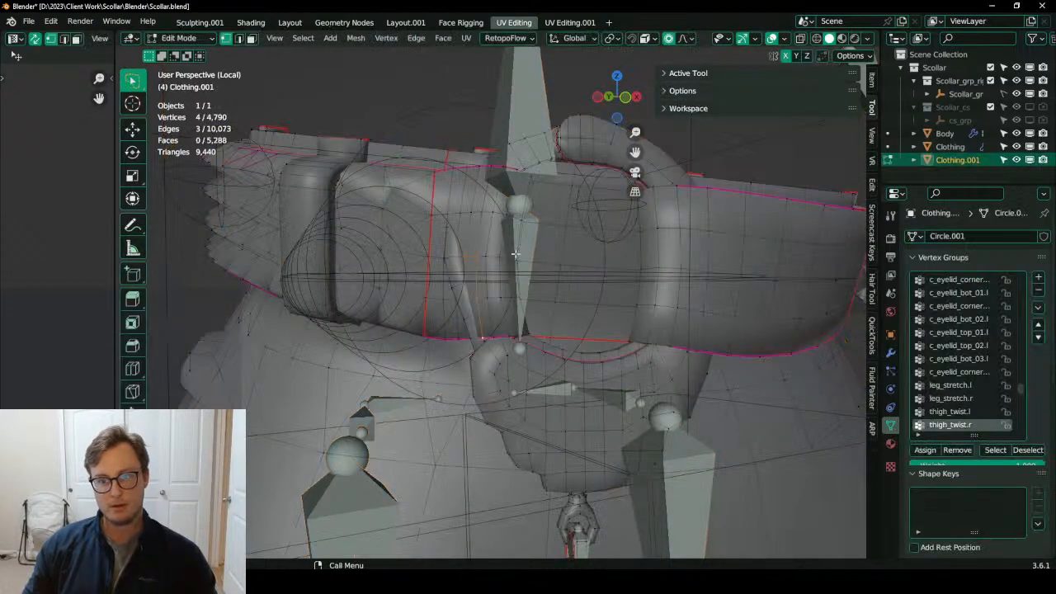
pyautogui.hotkey('shift', 'z')
pyautogui.scroll(3, 467, 287)
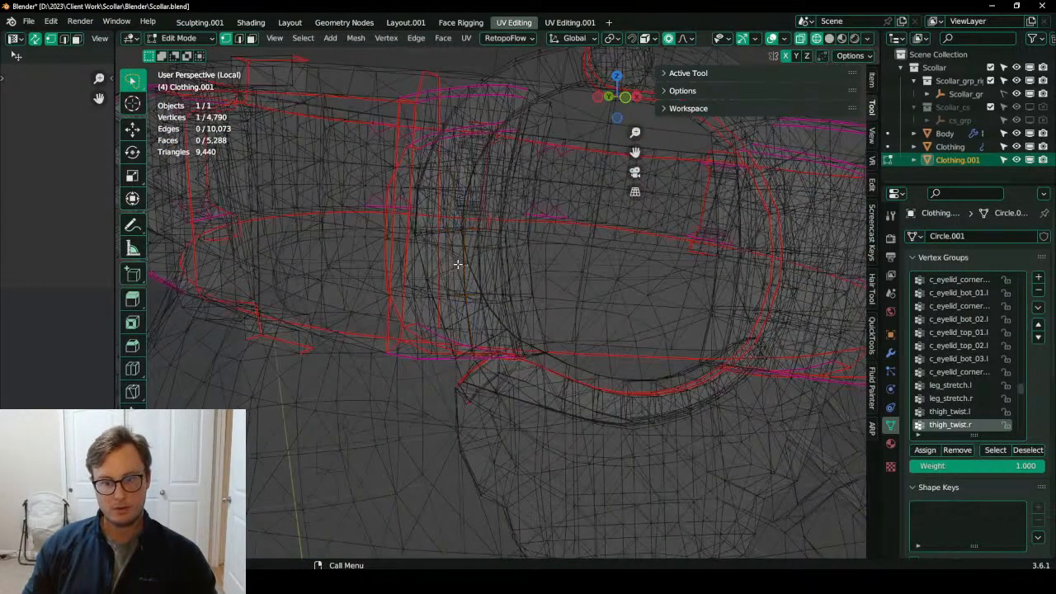
# Select an edge loop on the belt loop and grow it into a strip of faces.
pyautogui.keyDown('alt'); pyautogui.click(457, 264); pyautogui.keyUp('alt')
pyautogui.moveTo(458, 264); pyautogui.dragTo(440, 244, button='middle')
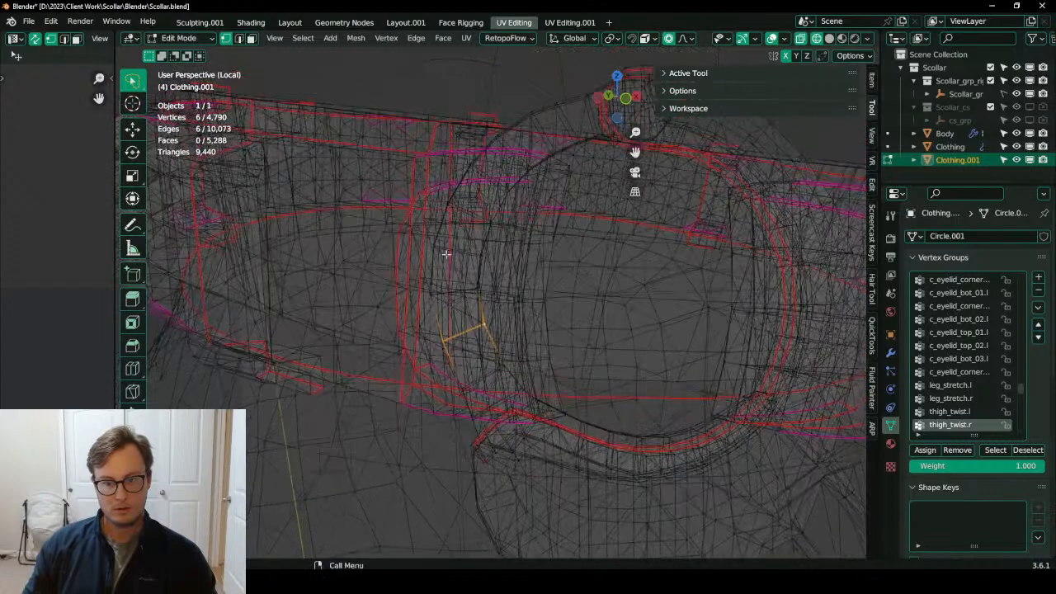
pyautogui.press('ctrl+KP_Add')
pyautogui.press('ctrl+KP_Add')
pyautogui.press('ctrl+KP_Add')
pyautogui.press('ctrl+KP_Add')
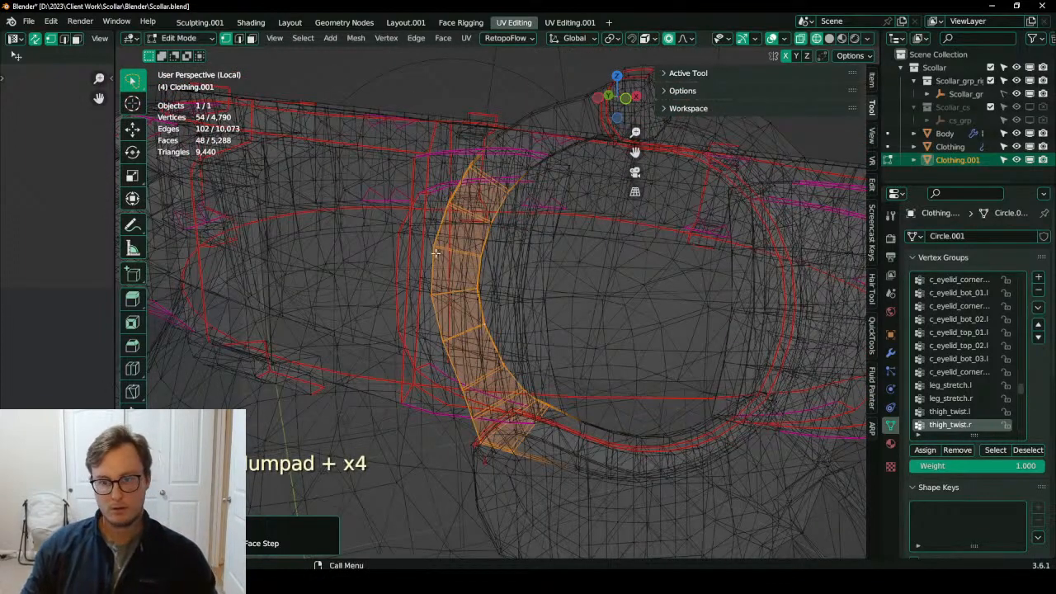
pyautogui.press('z')
pyautogui.scroll(-4, 544, 276)
pyautogui.press('z')
# Box-deselect the strip's lower end, then delete the remaining 30 selected faces.
pyautogui.press('b')
pyautogui.moveTo(484, 347); pyautogui.dragTo(495, 353)
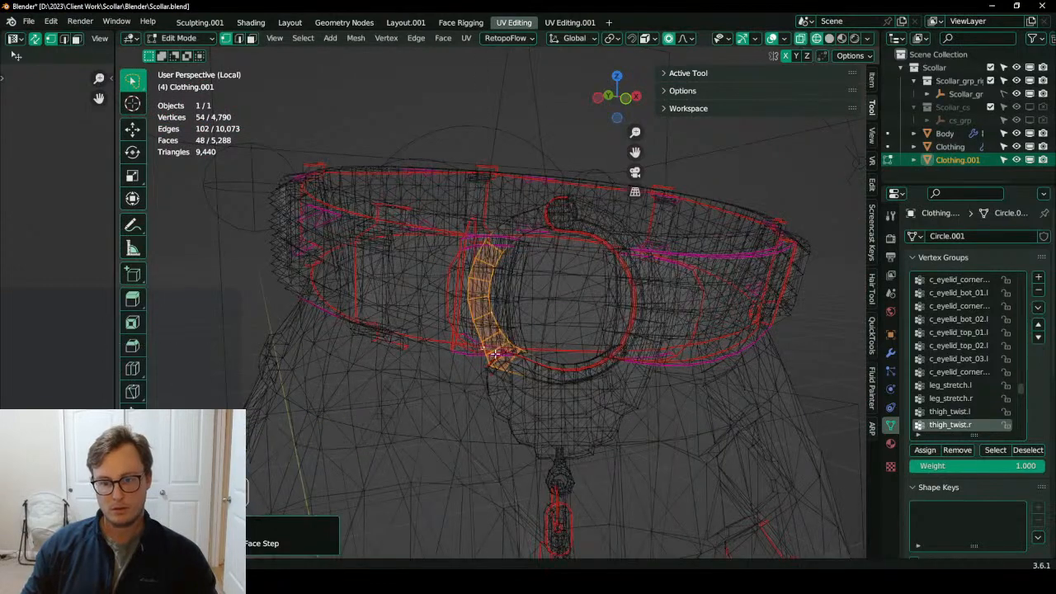
pyautogui.moveTo(495, 353); pyautogui.dragTo(543, 402, button='middle')
pyautogui.press('b')
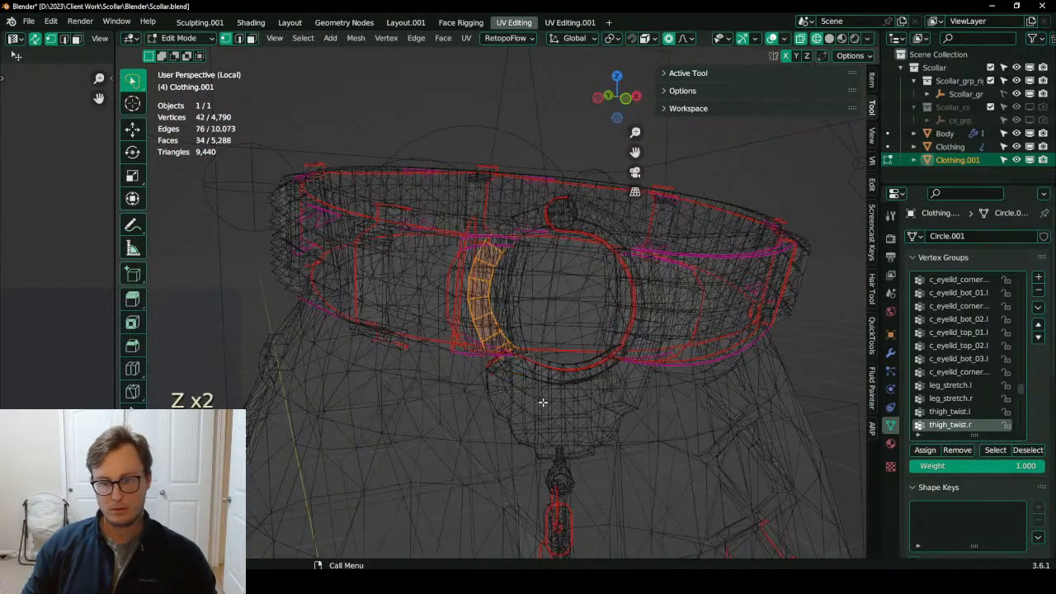
pyautogui.press('z')
pyautogui.press('z')
pyautogui.press('b')
pyautogui.moveTo(516, 352); pyautogui.dragTo(493, 335, button='middle')
pyautogui.press('z')
pyautogui.press('x')
pyautogui.press('f')
pyautogui.moveTo(568, 345); pyautogui.dragTo(579, 391, button='middle')
# Select a vertex at the belt loop's open corner and move it with proportional editing.
pyautogui.press('l')
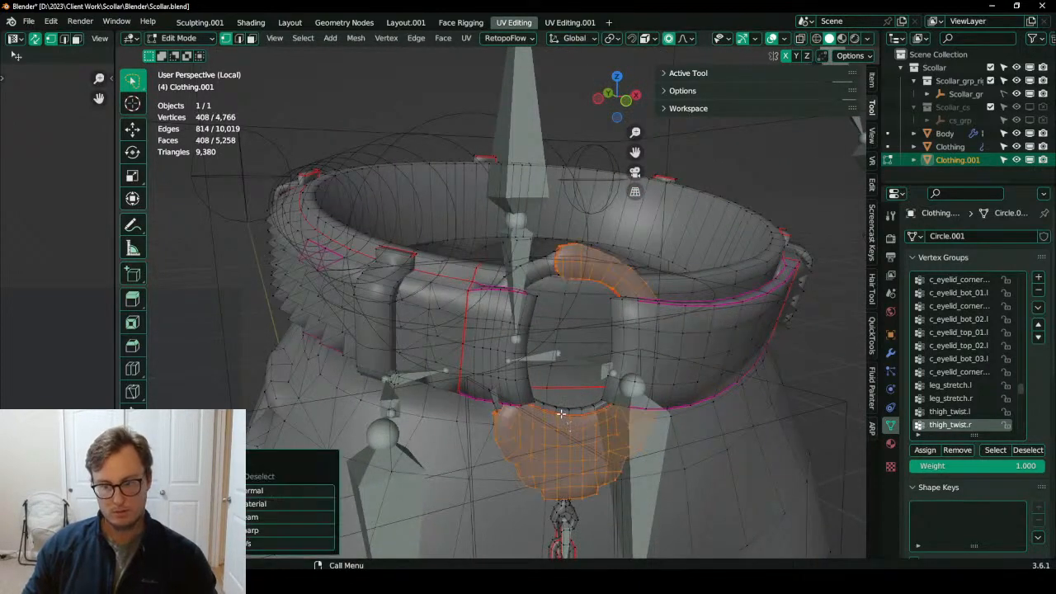
pyautogui.click(512, 401)
pyautogui.scroll(4, 496, 398)
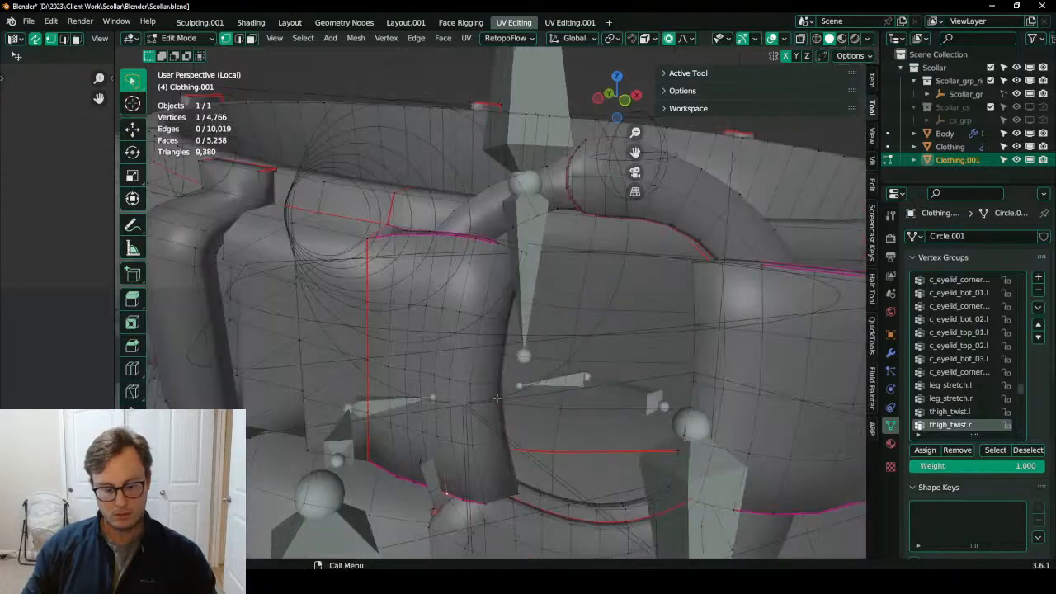
pyautogui.moveTo(382, 397); pyautogui.dragTo(350, 379, button='middle')
pyautogui.press('g')
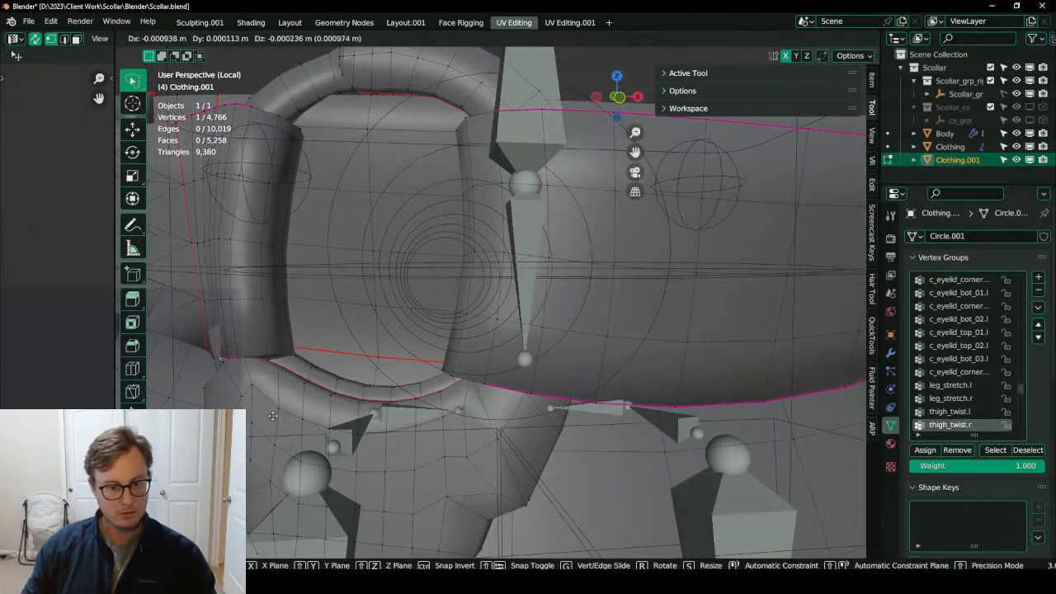
pyautogui.click(269, 417)
pyautogui.press('g')
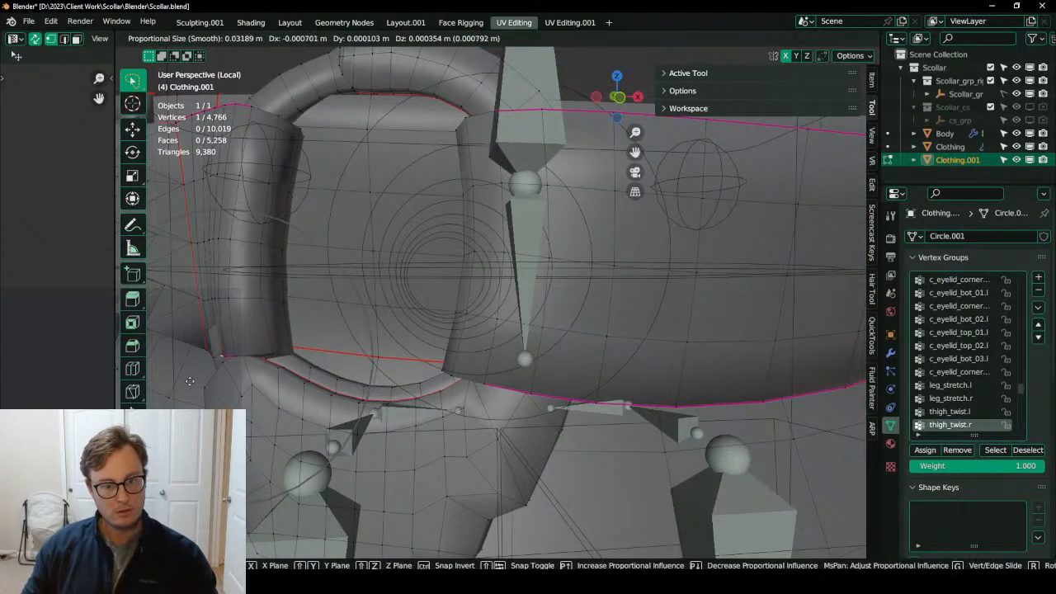
pyautogui.click(172, 385)
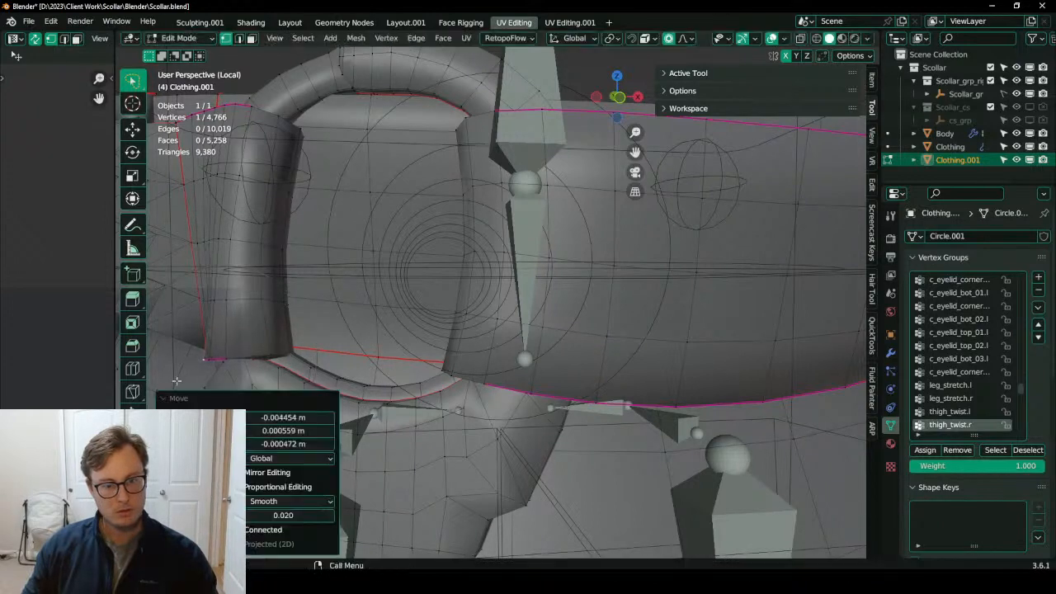
# Nudge the corner vertices several more times with smooth falloff of 0.026.
pyautogui.press('g')
pyautogui.click(225, 347)
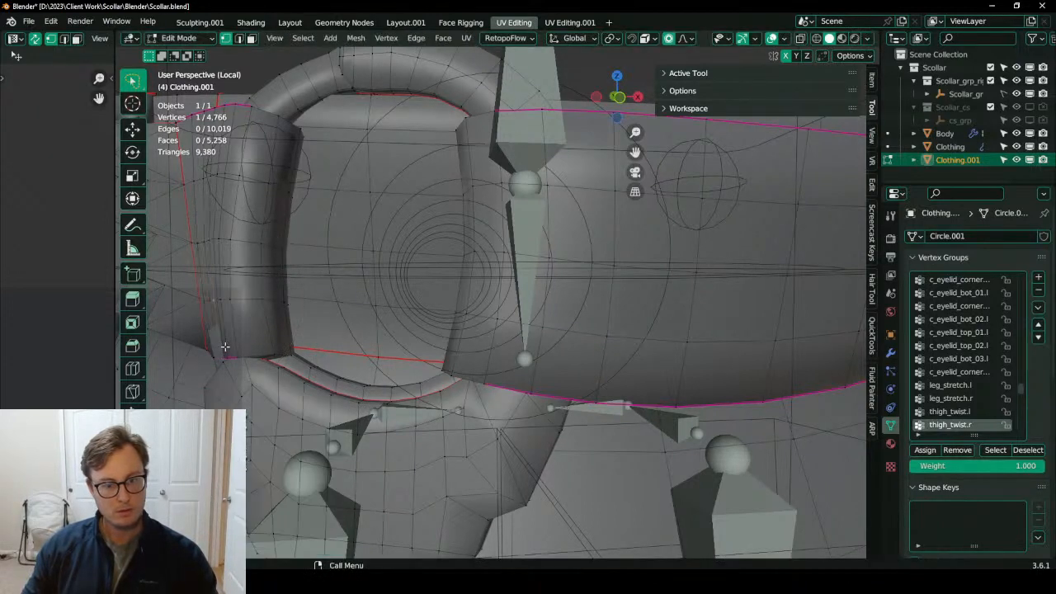
pyautogui.press('g')
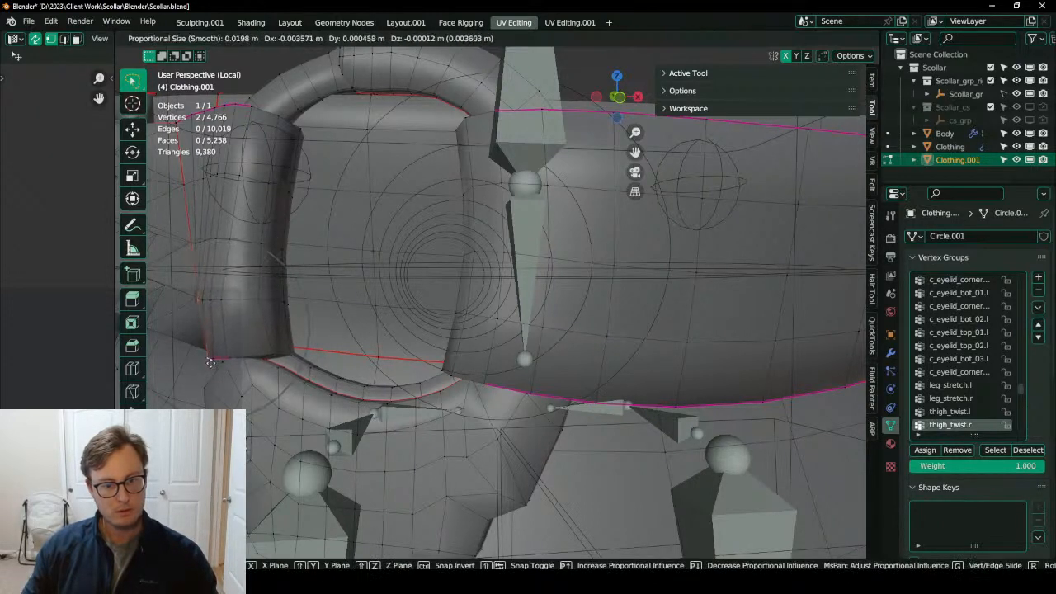
pyautogui.click(223, 361)
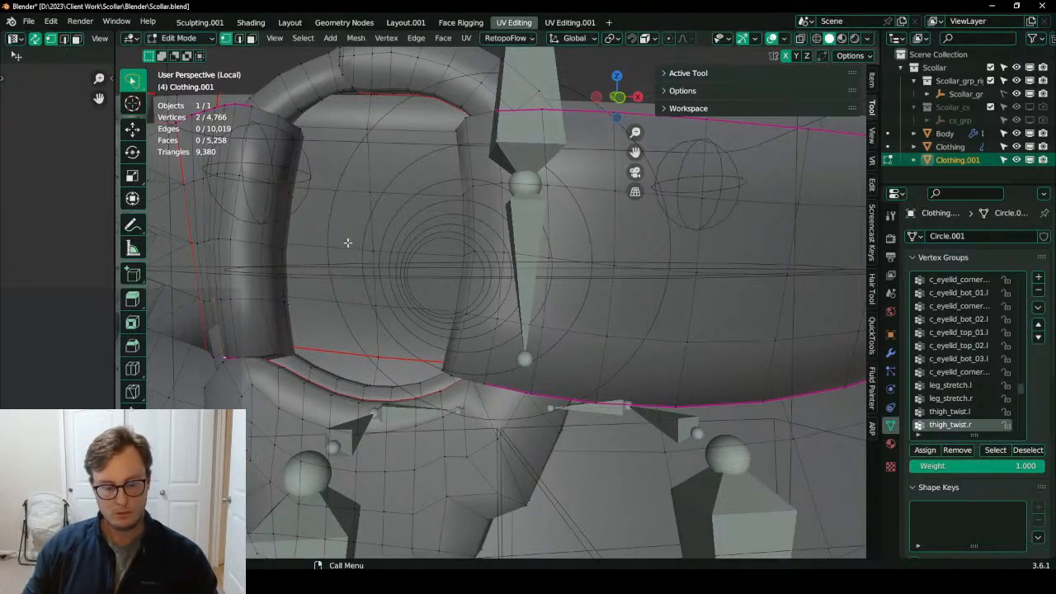
pyautogui.press('g')
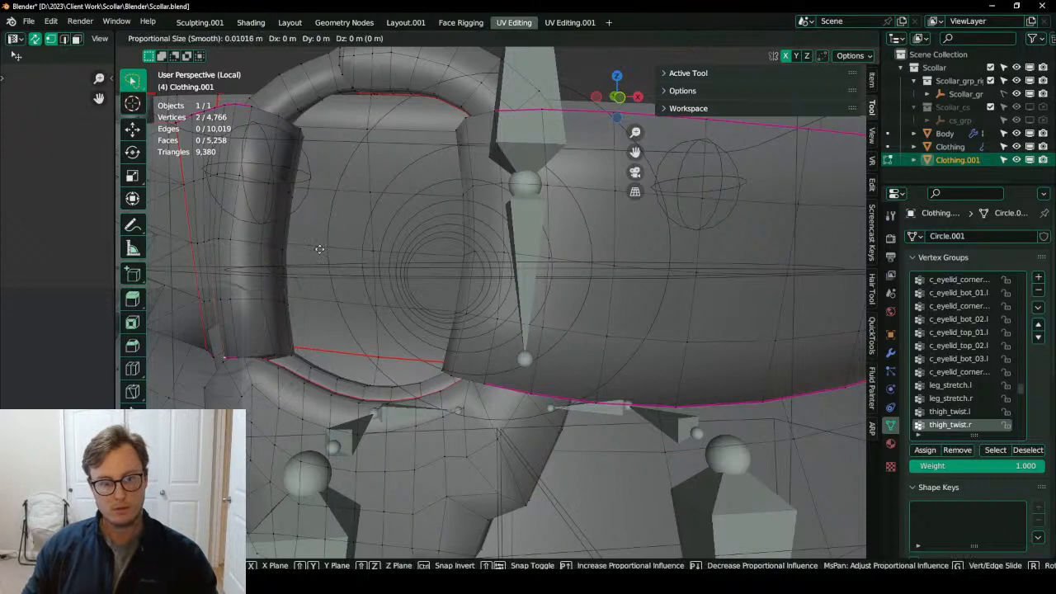
pyautogui.scroll(1, 311, 248)
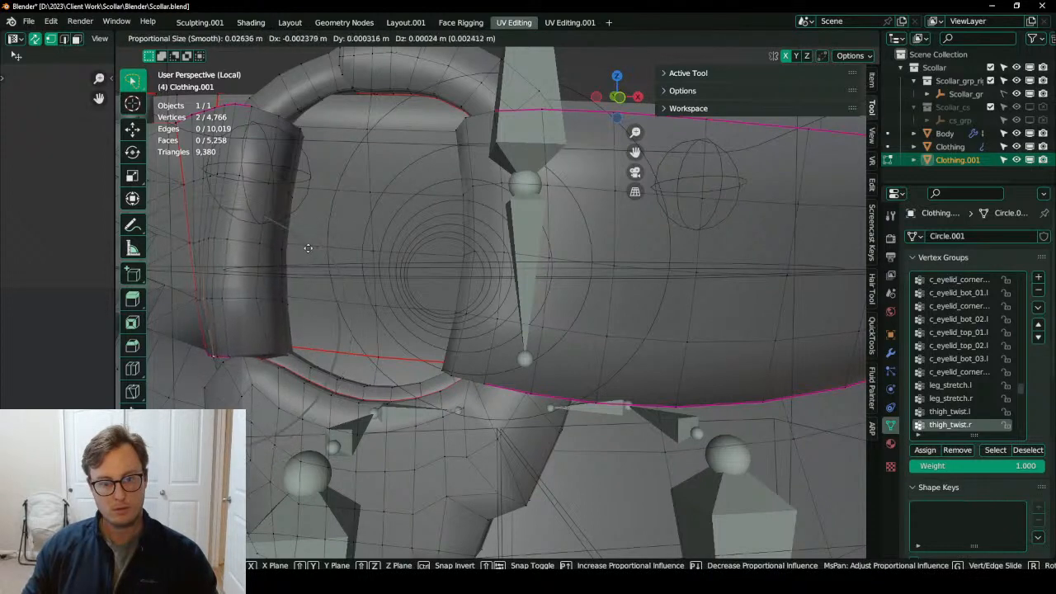
pyautogui.click(302, 248)
pyautogui.moveTo(305, 249); pyautogui.dragTo(493, 281, button='middle')
pyautogui.press('g')
pyautogui.click(336, 251)
# Return to Object Mode and save Scollar.blend.
pyautogui.press('Tab')
pyautogui.scroll(-4, 365, 248)
pyautogui.hotkey('ctrl', 's')
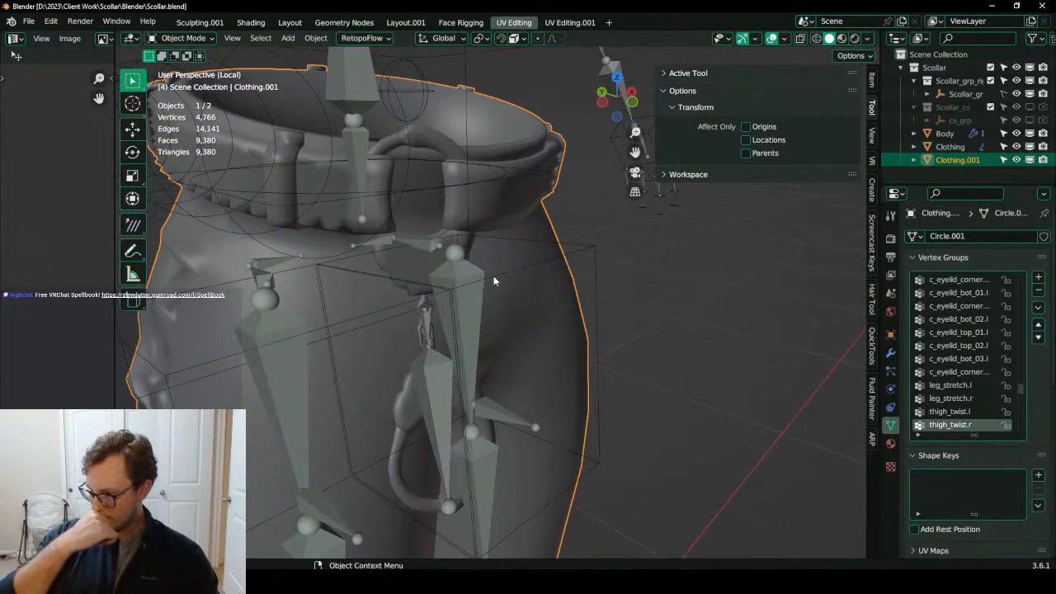
# In Scollar_rig Edit Mode, from the right view, move the cc_HandCuff joint upward.
pyautogui.moveTo(485, 273); pyautogui.dragTo(396, 368, button='middle')
pyautogui.click(396, 369)
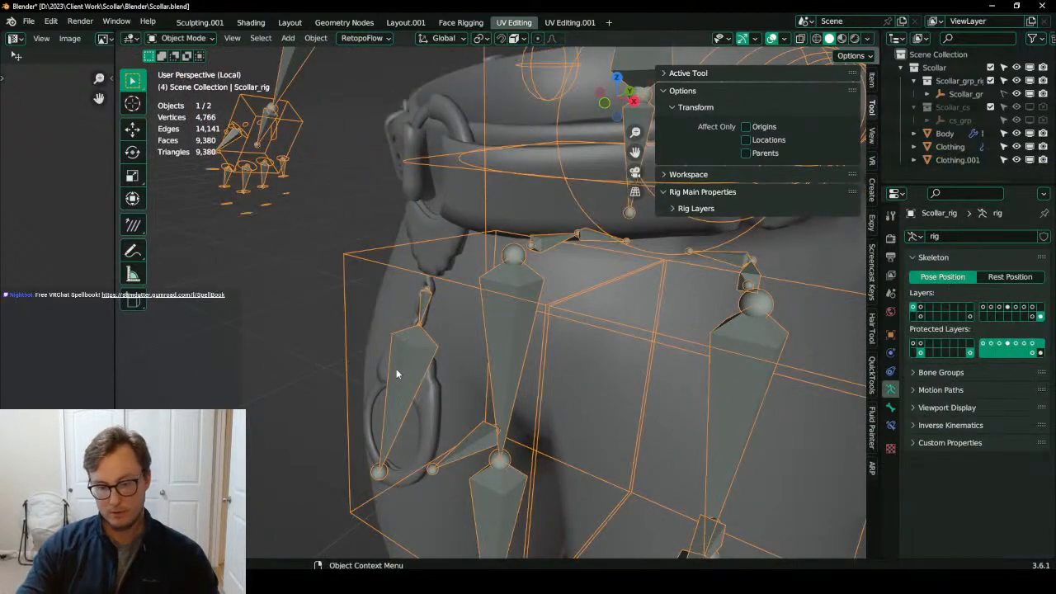
pyautogui.press('KP_3')
pyautogui.press('Tab')
pyautogui.click(502, 300)
pyautogui.scroll(-5, 502, 312)
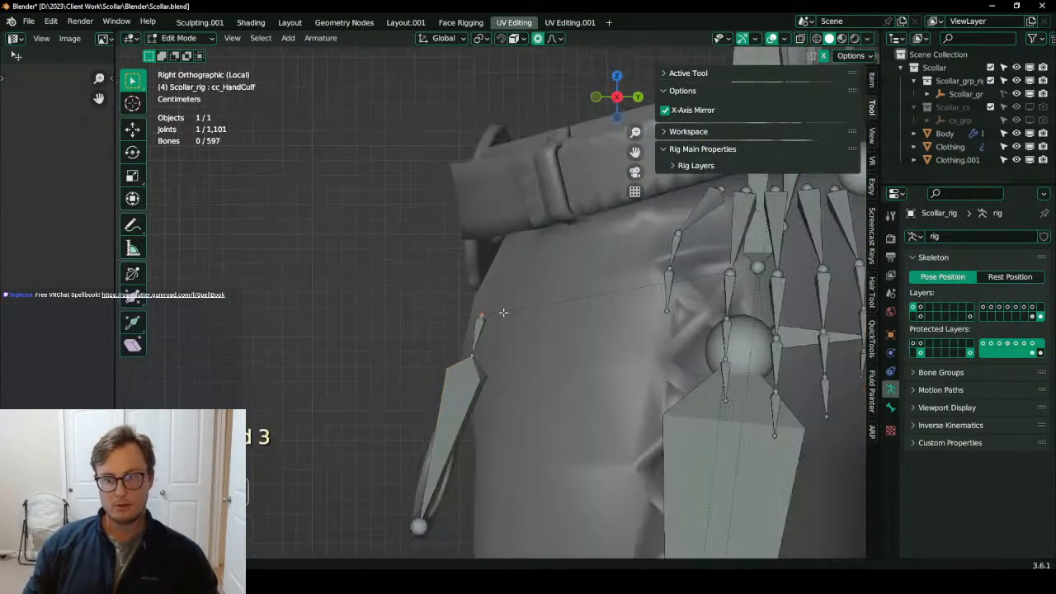
pyautogui.scroll(3, 503, 299)
pyautogui.press('g')
pyautogui.click(529, 170)
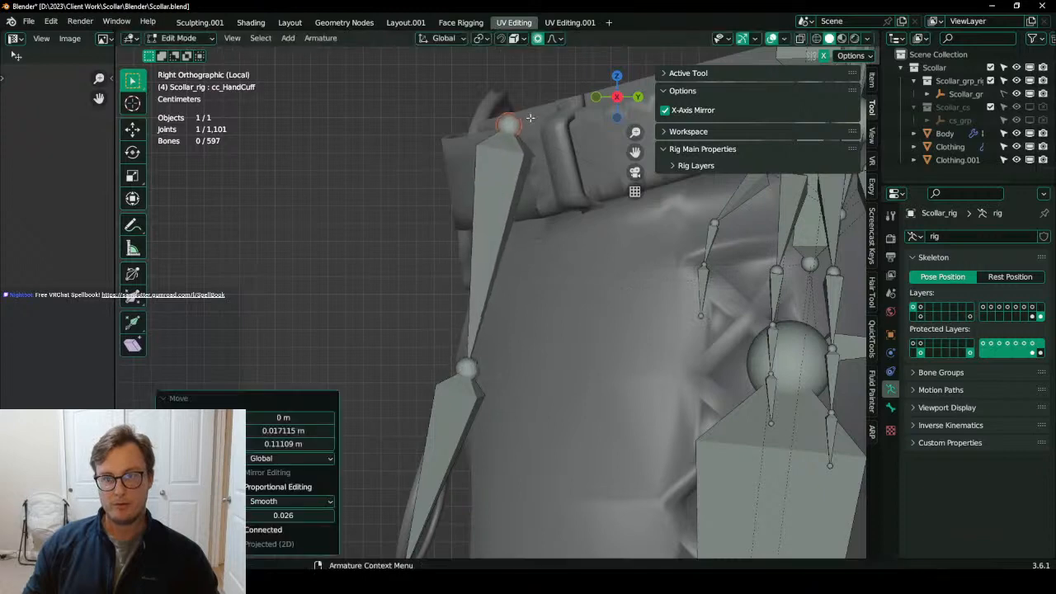
pyautogui.moveTo(528, 169); pyautogui.dragTo(564, 234, button='middle')
# Enable snapping and reposition the handcuff joint toward the belt.
pyautogui.press('g')
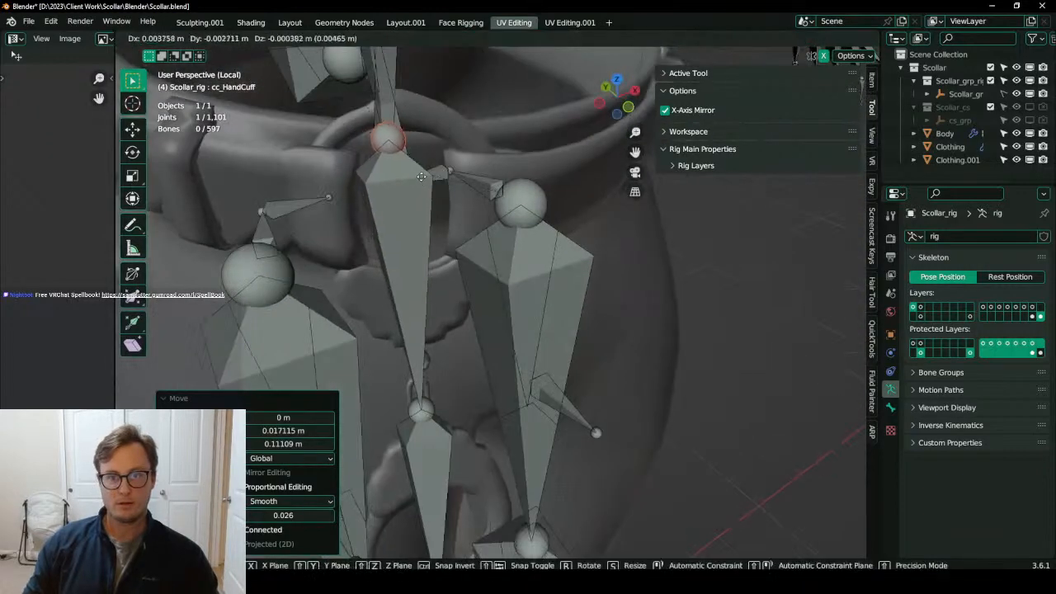
pyautogui.click(584, 239)
pyautogui.hotkey('shift', 'Tab')
pyautogui.press('g')
pyautogui.click(411, 147)
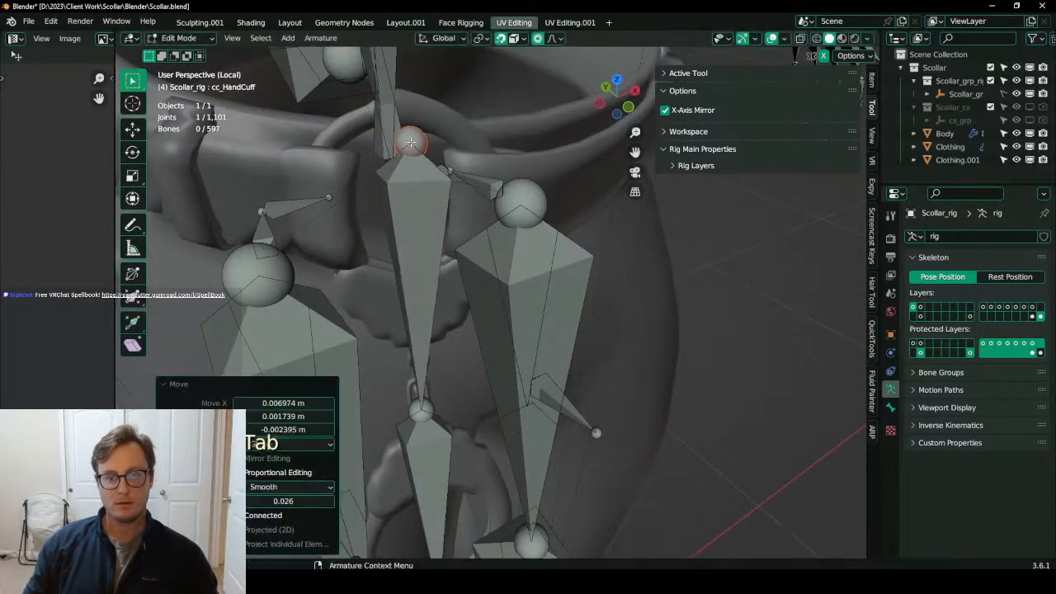
pyautogui.scroll(-3, 435, 350)
# Snap the middle chain joint onto the chain, then leave the rig's Edit Mode.
pyautogui.moveTo(435, 349); pyautogui.dragTo(456, 362, button='middle')
pyautogui.click(448, 369)
pyautogui.press('g')
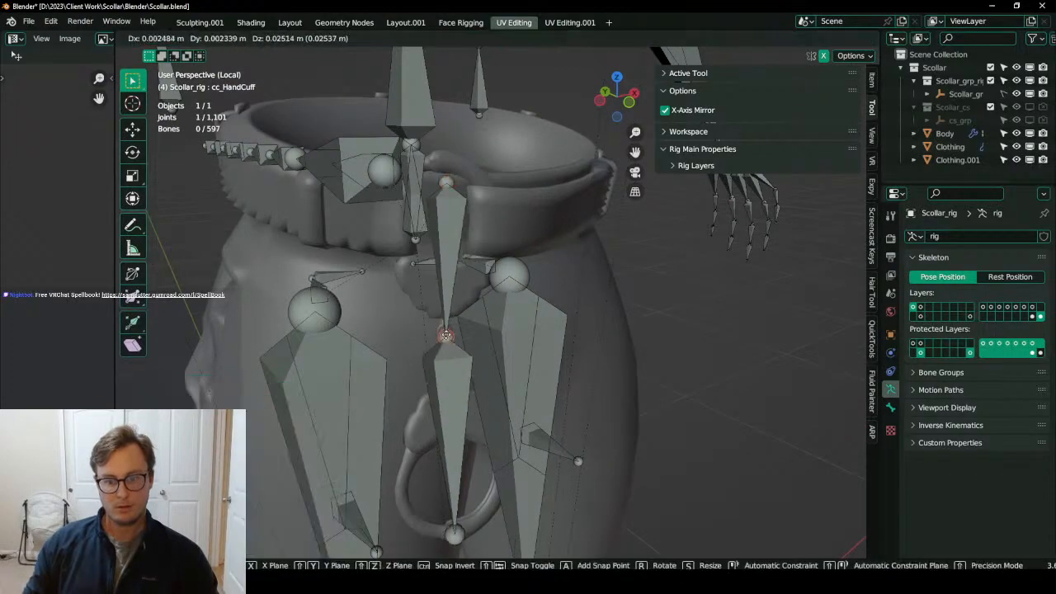
pyautogui.click(446, 325)
pyautogui.moveTo(446, 325); pyautogui.dragTo(467, 290, button='middle')
pyautogui.scroll(2, 511, 333)
pyautogui.press('g')
pyautogui.click(537, 322)
pyautogui.press('Tab')
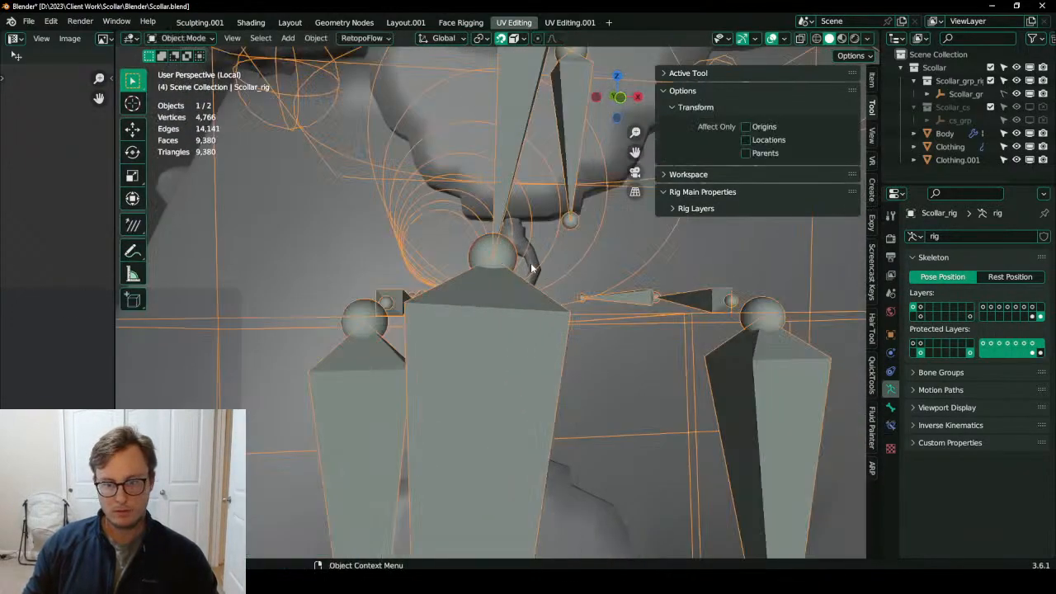
# Snap the 3D cursor to the selected loop on the Clothing.001 mesh.
pyautogui.click(531, 262)
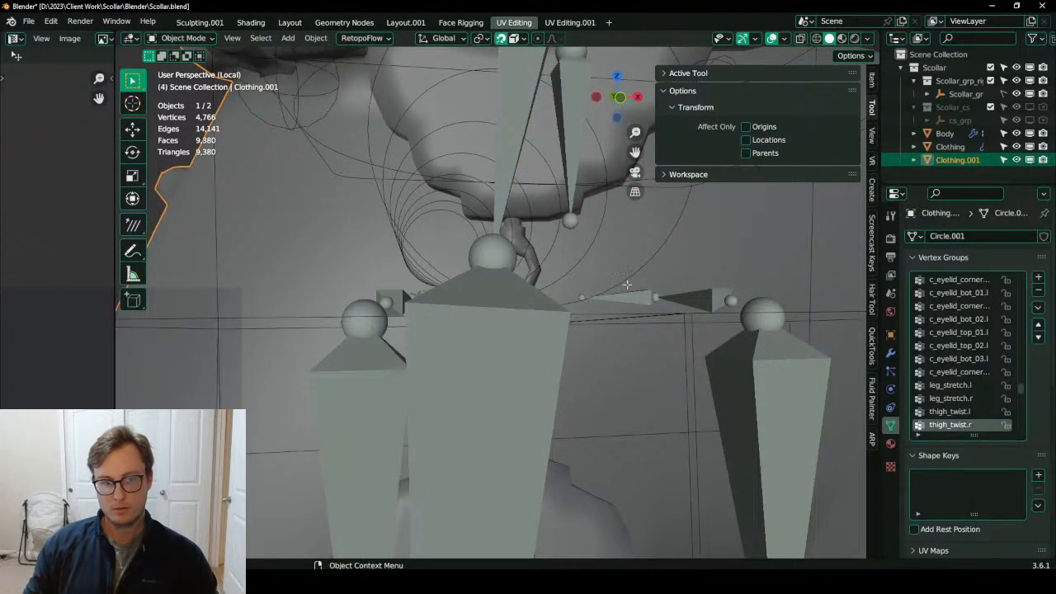
pyautogui.press('Tab')
pyautogui.moveTo(627, 283); pyautogui.dragTo(537, 274, button='middle')
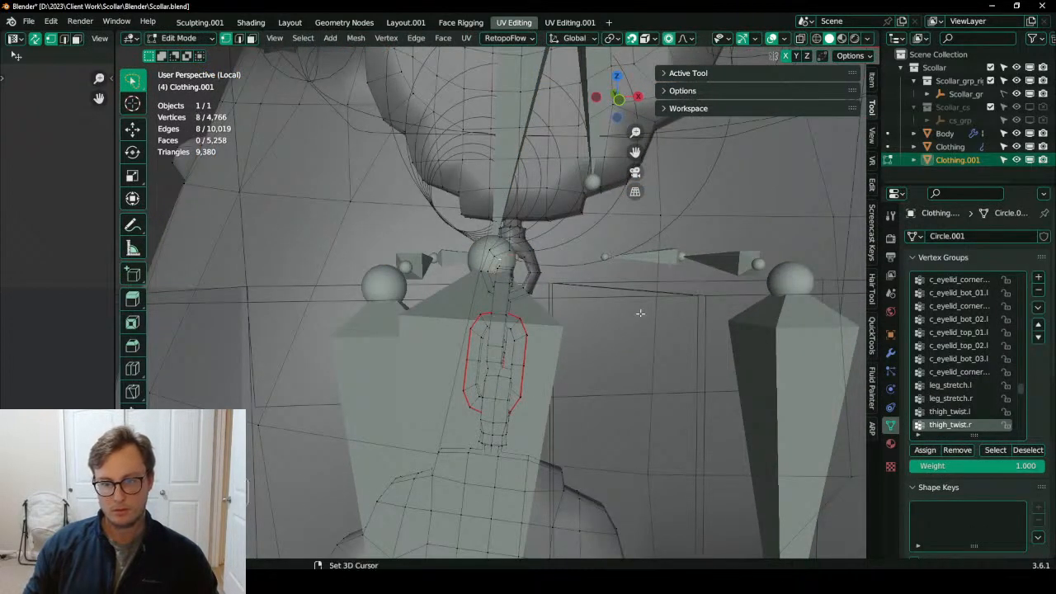
pyautogui.hotkey('shift', 's')
pyautogui.click(640, 384)
pyautogui.press('Tab')
# Snap the selected rig joint onto the 3D cursor at the cuff.
pyautogui.click(521, 323)
pyautogui.press('Tab')
pyautogui.moveTo(521, 324); pyautogui.dragTo(535, 341, button='middle')
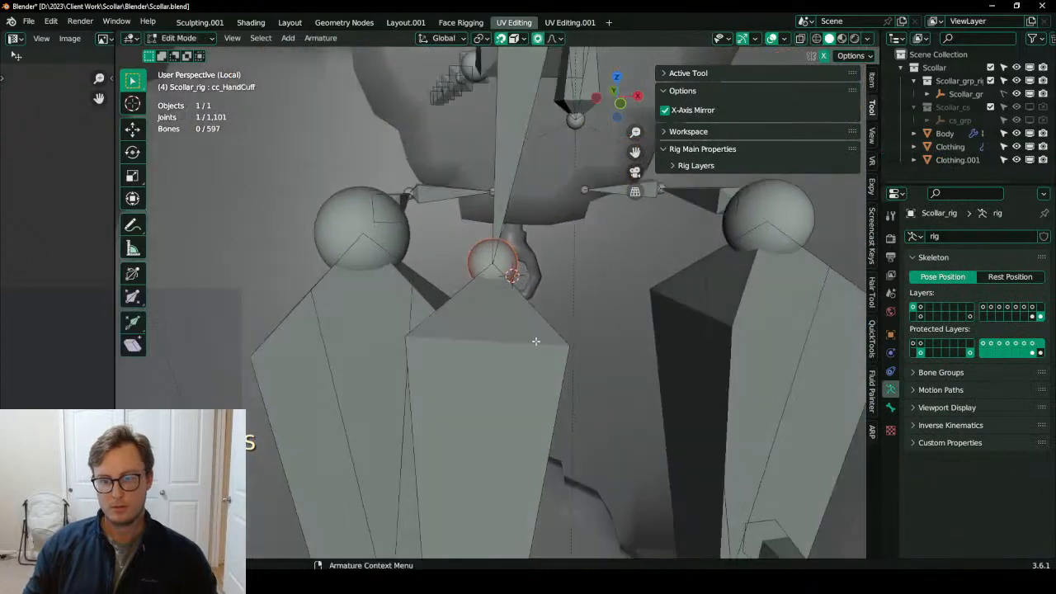
pyautogui.press('Tab')
pyautogui.press('Tab')
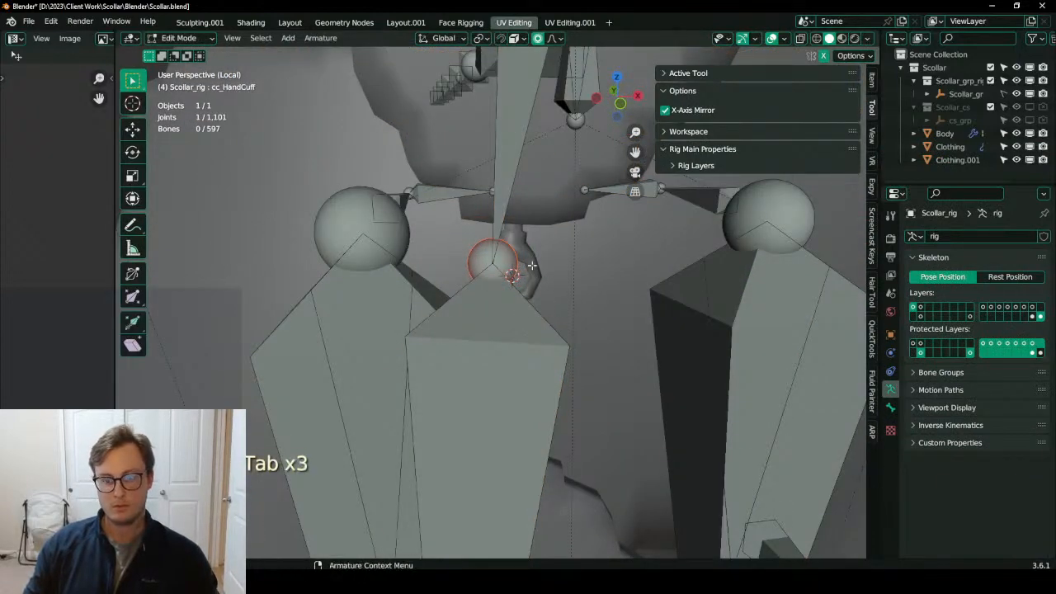
pyautogui.hotkey('shift', 's')
pyautogui.click(467, 221)
# Move the lower cuff joint up to the hand.
pyautogui.moveTo(468, 221); pyautogui.dragTo(540, 416, button='middle')
pyautogui.click(523, 455)
pyautogui.press('g')
pyautogui.click(487, 251)
pyautogui.scroll(1, 490, 222)
pyautogui.moveTo(487, 252); pyautogui.dragTo(546, 391, button='middle')
pyautogui.scroll(3, 575, 339)
pyautogui.press('Tab')
# Snap the 3D cursor to a single vertex on the Clothing.001 arm piece.
pyautogui.click(528, 321)
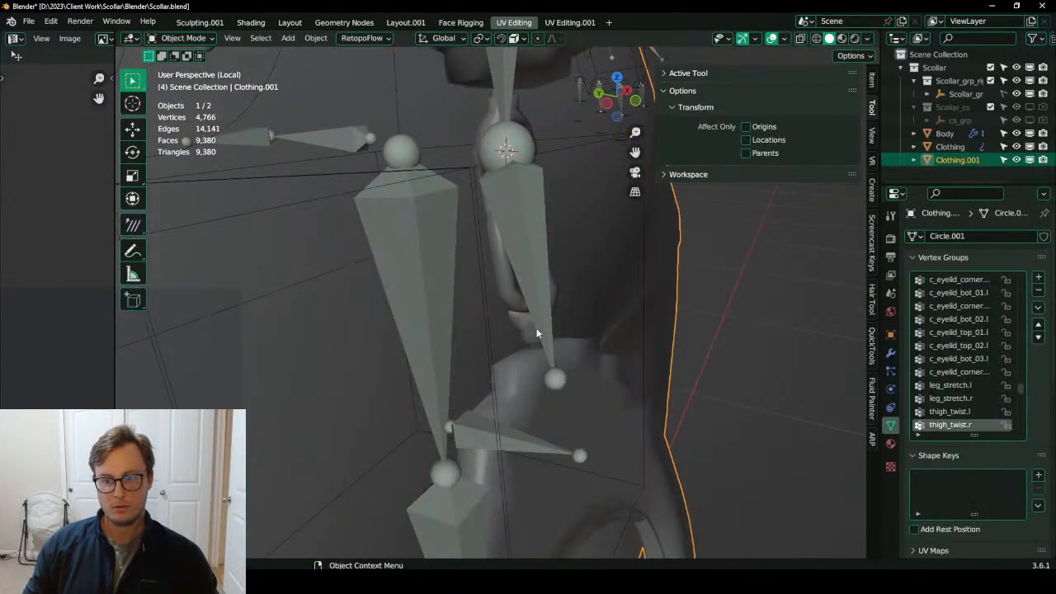
pyautogui.click(535, 330)
pyautogui.click(536, 372)
pyautogui.press('Tab')
pyautogui.moveTo(539, 313); pyautogui.dragTo(548, 324, button='middle')
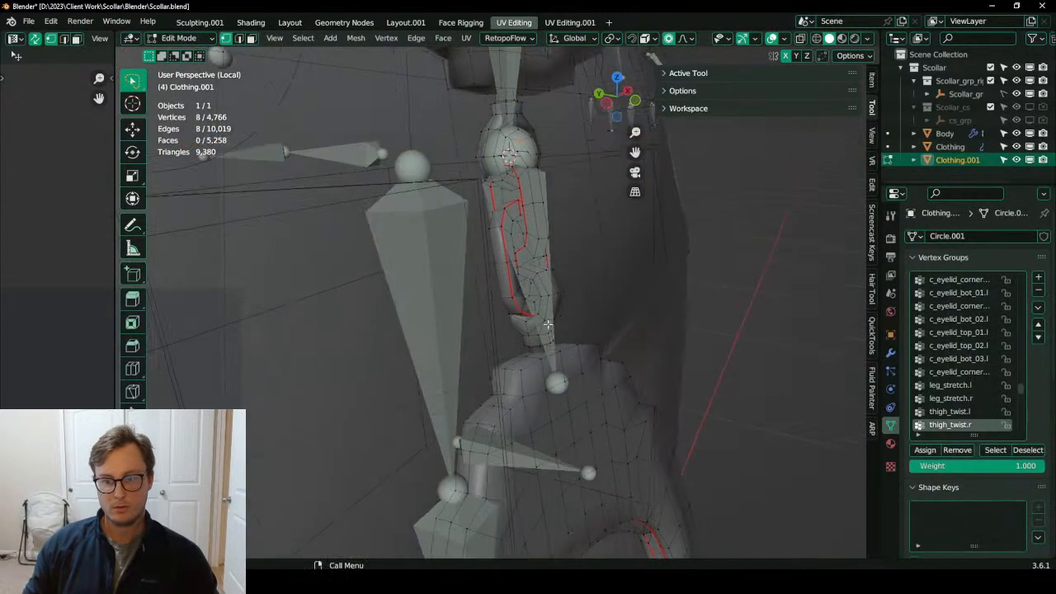
pyautogui.click(536, 285)
pyautogui.moveTo(536, 286); pyautogui.dragTo(547, 300, button='middle')
pyautogui.scroll(3, 546, 299)
pyautogui.scroll(1, 546, 299)
pyautogui.moveTo(506, 348); pyautogui.dragTo(452, 364, button='middle')
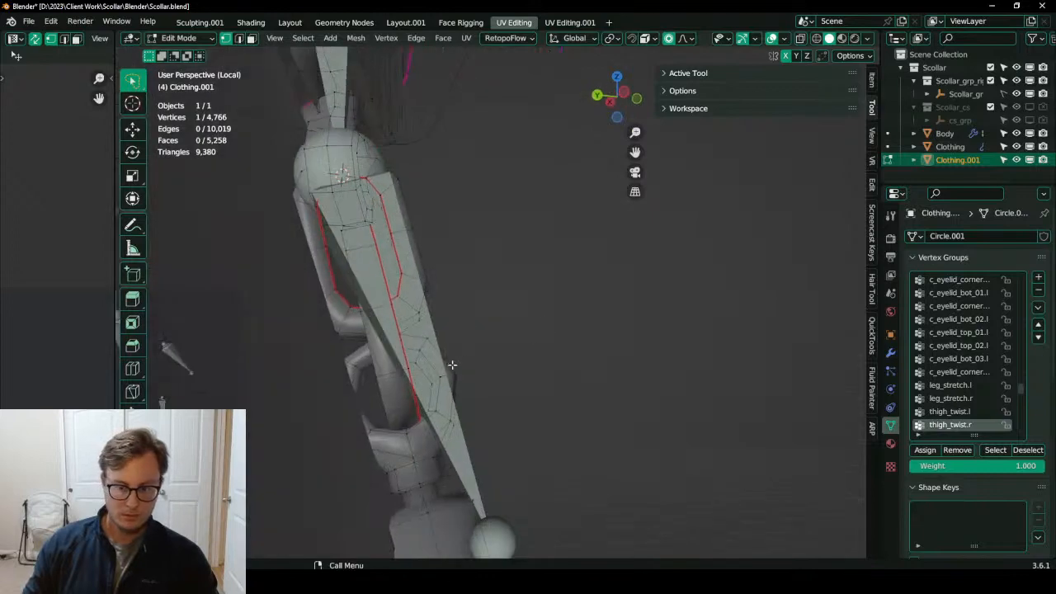
pyautogui.hotkey('shift', 's')
pyautogui.click(555, 431)
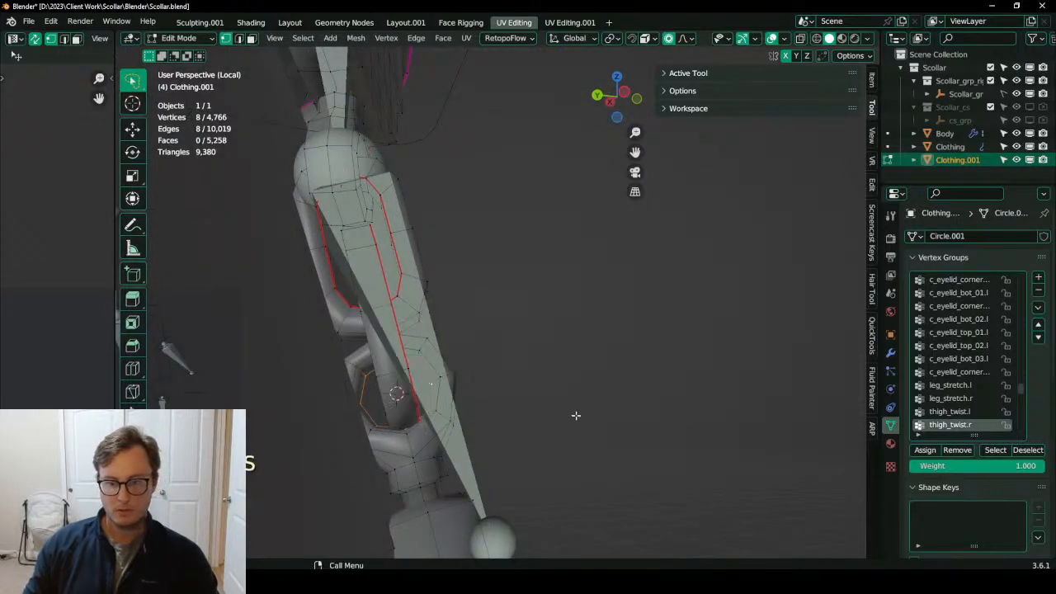
pyautogui.scroll(-2, 575, 415)
pyautogui.moveTo(575, 414); pyautogui.dragTo(503, 405, button='middle')
# Snap the rig joint to that cursor and extrude the new bone cc_HandCuff.002.
pyautogui.press('Tab')
pyautogui.click(589, 447)
pyautogui.press('Tab')
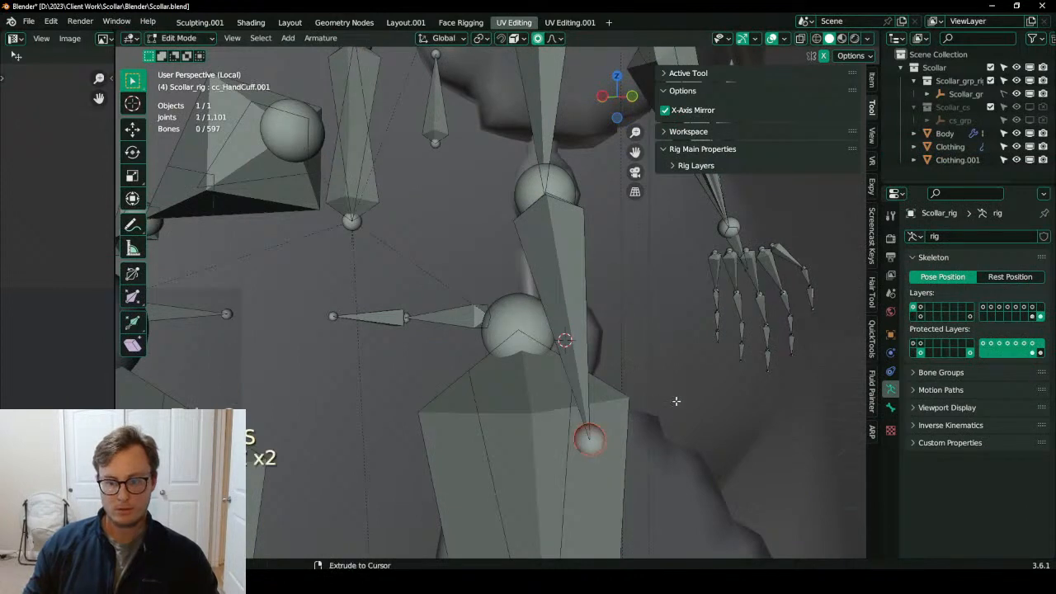
pyautogui.hotkey('shift', 's')
pyautogui.click(627, 342)
pyautogui.moveTo(625, 339); pyautogui.dragTo(518, 363, button='middle')
pyautogui.press('e')
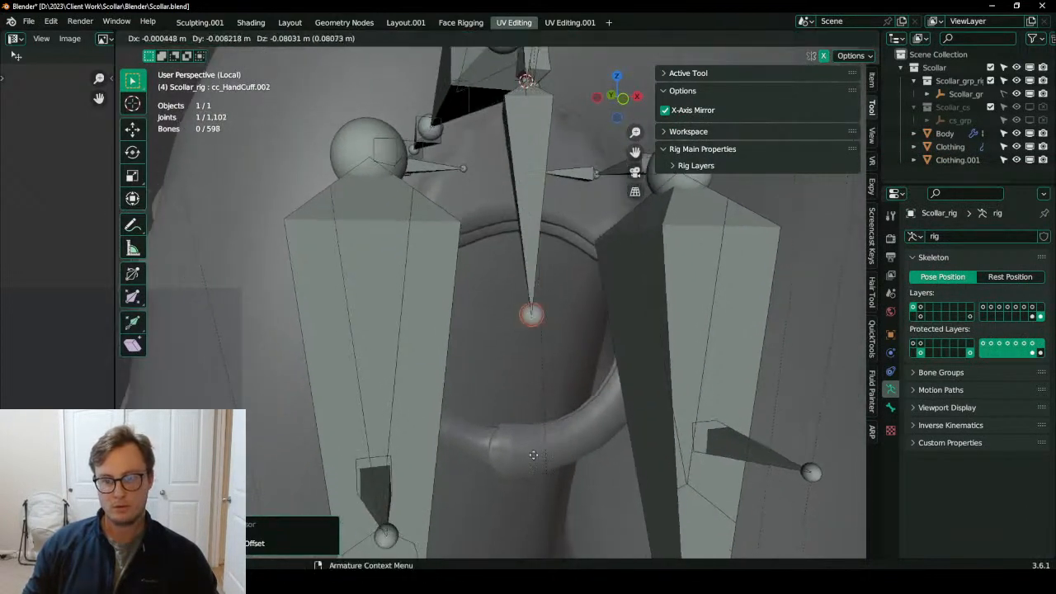
pyautogui.click(510, 52)
pyautogui.moveTo(594, 280); pyautogui.dragTo(540, 347, button='middle')
# Snap the 3D cursor to the selected cuff ring vertices.
pyautogui.press('Tab')
pyautogui.click(563, 443)
pyautogui.press('Tab')
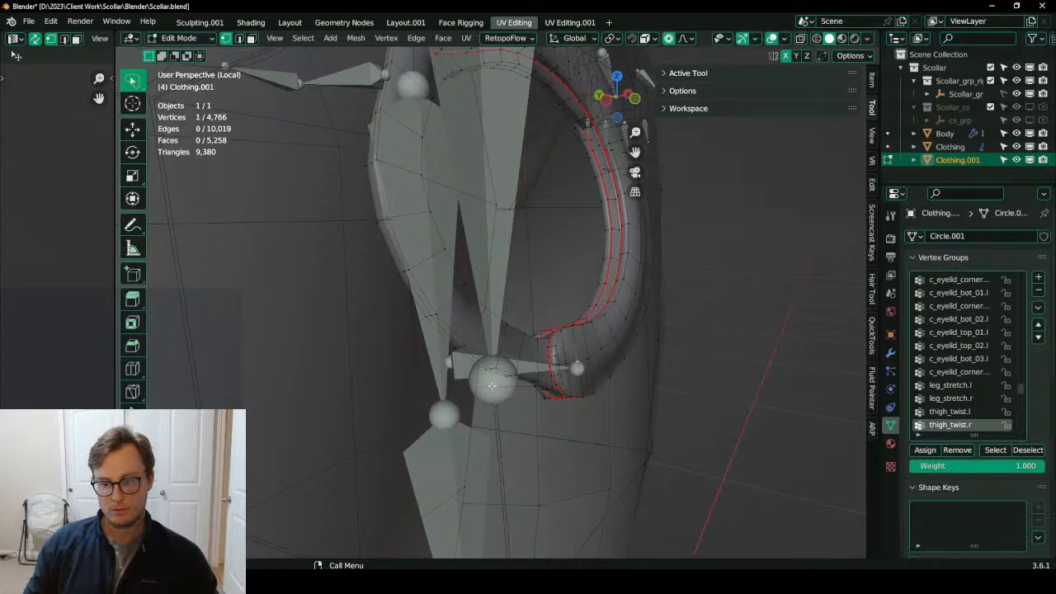
pyautogui.moveTo(492, 385); pyautogui.dragTo(551, 389, button='middle')
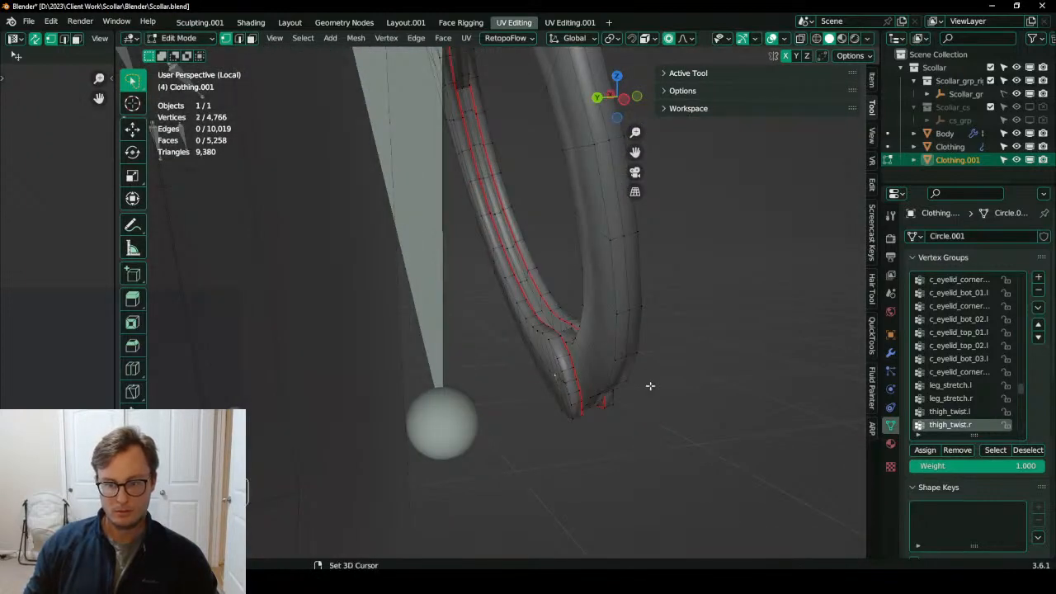
pyautogui.hotkey('shift', 's')
pyautogui.click(647, 441)
pyautogui.scroll(-4, 577, 420)
# Snap the cc_HandCuff.002 bone tip down to the cuff ring.
pyautogui.press('Tab')
pyautogui.click(487, 368)
pyautogui.press('Tab')
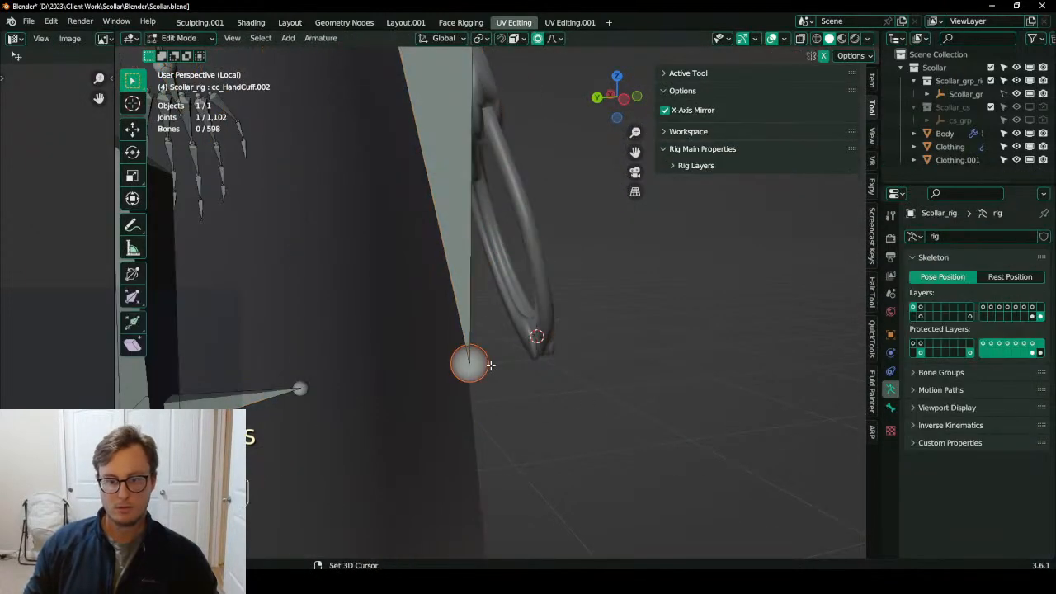
pyautogui.hotkey('shift', 's')
pyautogui.click(380, 321)
pyautogui.scroll(-3, 563, 287)
# Select the new cuff bone in object mode and add Clothing.001 to the selection.
pyautogui.moveTo(564, 287); pyautogui.dragTo(660, 288, button='middle')
pyautogui.keyDown('shift'); pyautogui.moveTo(512, 190); pyautogui.dragTo(462, 330, button='middle'); pyautogui.keyUp('shift')
pyautogui.moveTo(428, 297); pyautogui.dragTo(504, 240, button='middle')
pyautogui.scroll(-3, 509, 294)
pyautogui.click(495, 297)
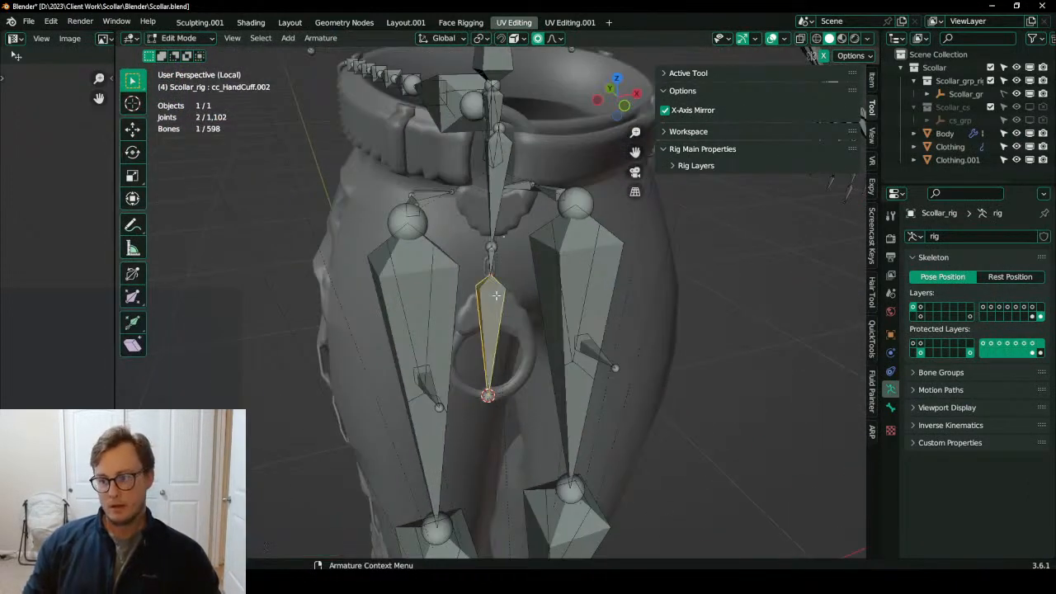
pyautogui.press('Tab')
pyautogui.scroll(2, 526, 334)
pyautogui.keyDown('shift'); pyautogui.click(432, 291); pyautogui.keyUp('shift')
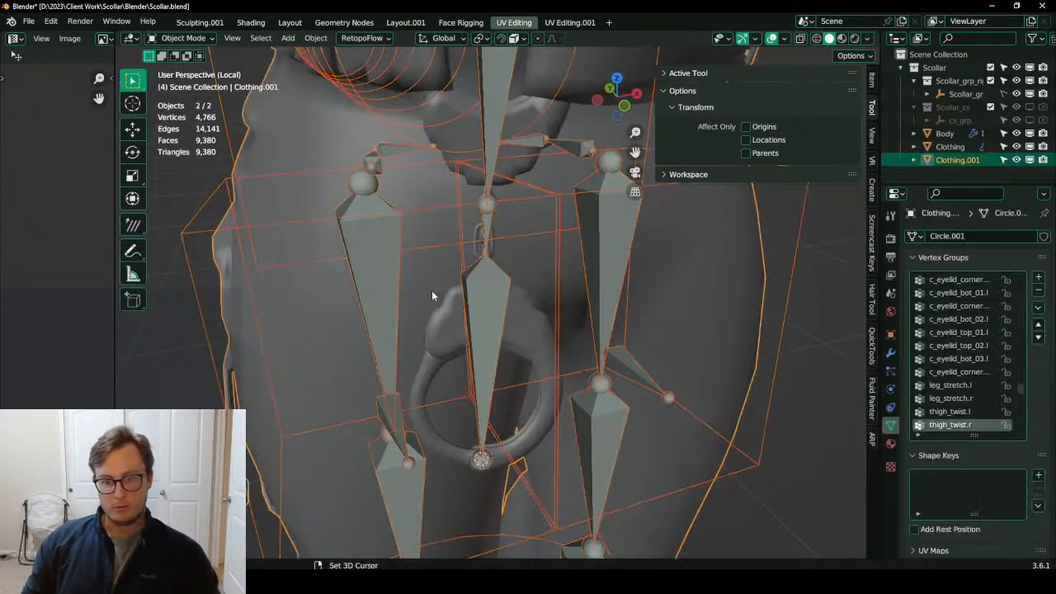
# Select the linked belt-front pieces of Clothing.001 in Edit Mode.
pyautogui.hotkey('ctrl', 'Tab')
pyautogui.click(425, 289)
pyautogui.scroll(2, 464, 301)
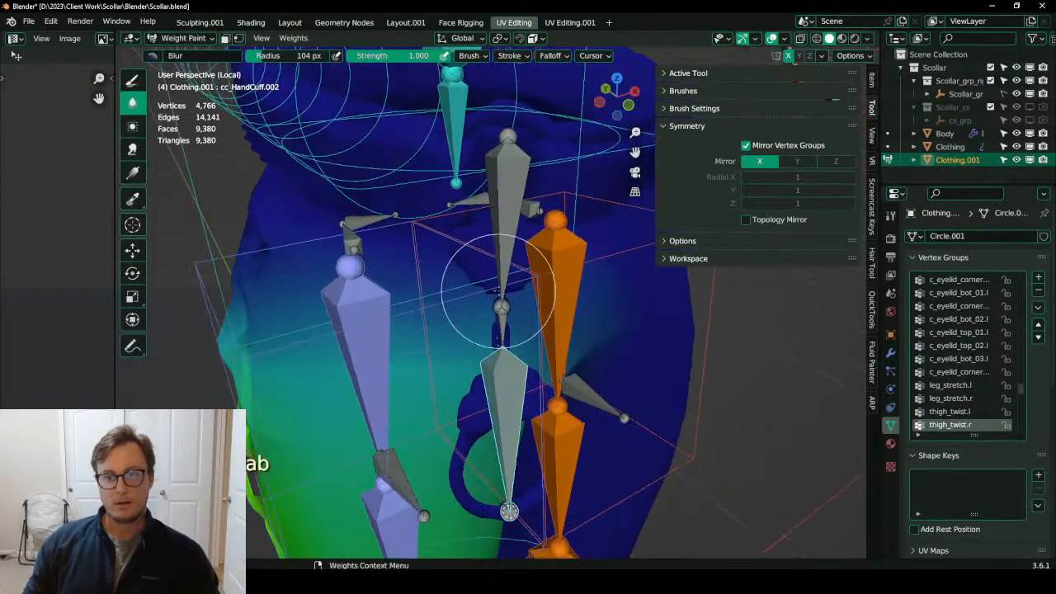
pyautogui.moveTo(500, 294); pyautogui.dragTo(481, 286, button='middle')
pyautogui.press('Tab')
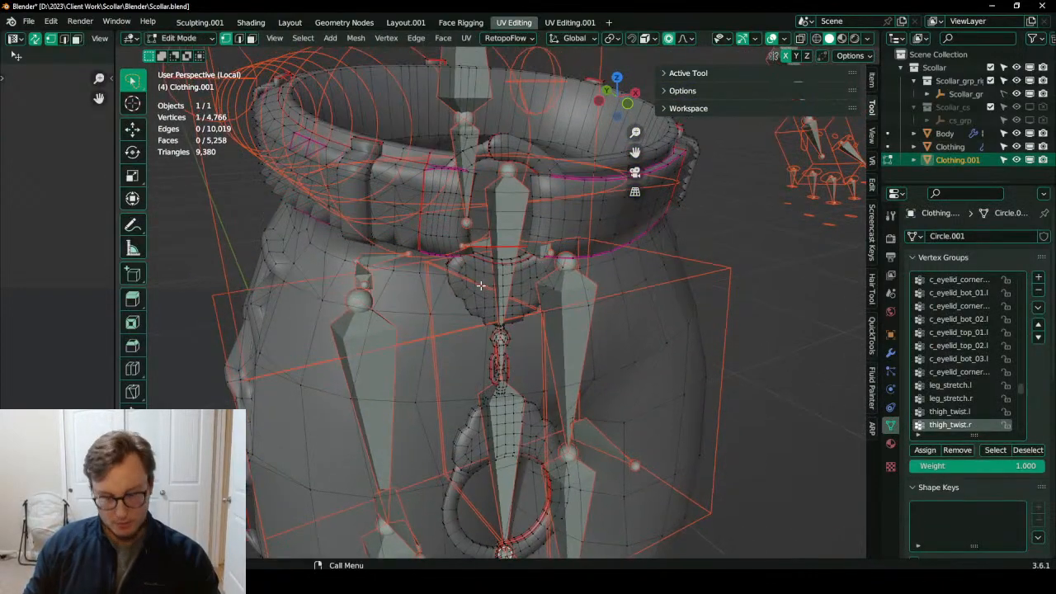
pyautogui.press('l')
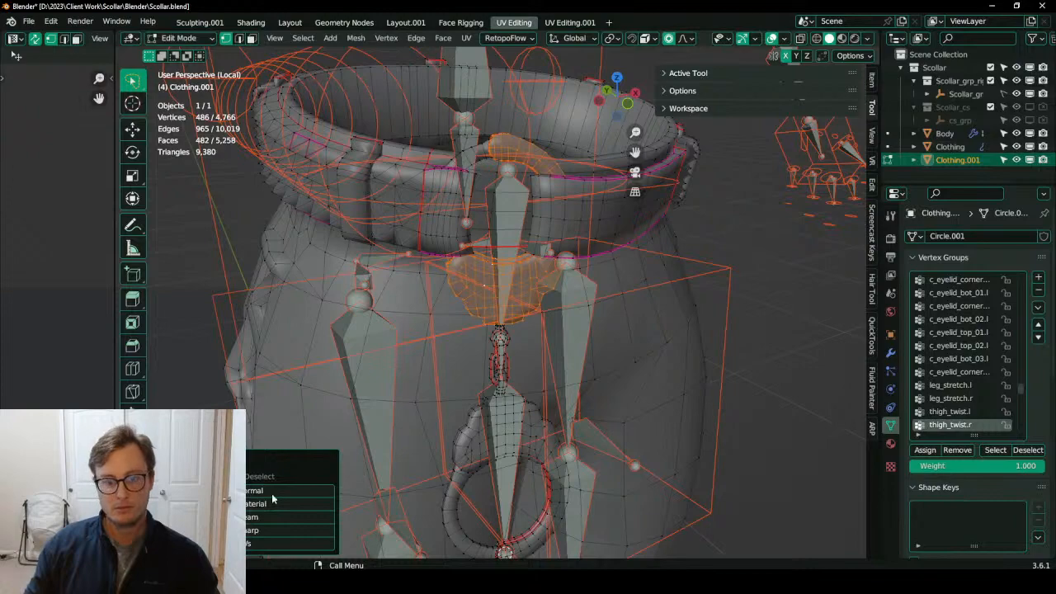
pyautogui.moveTo(541, 239); pyautogui.dragTo(463, 261, button='middle')
pyautogui.hotkey('ctrl', 'z')
pyautogui.hotkey('ctrl', 'z')
pyautogui.scroll(4, 566, 311)
pyautogui.press('l')
pyautogui.scroll(-3, 477, 257)
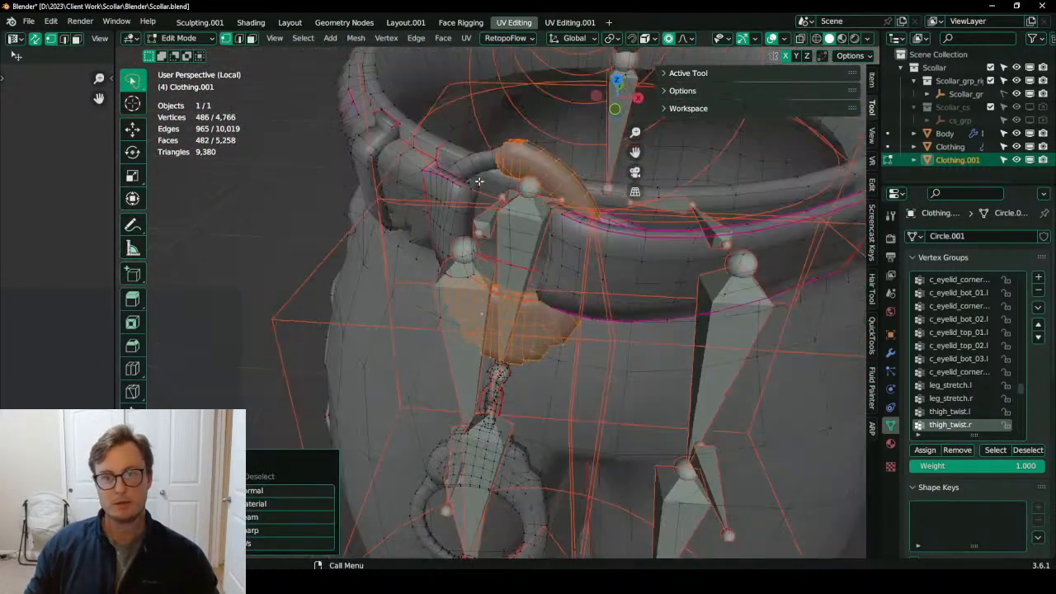
pyautogui.press('l')
pyautogui.moveTo(480, 182); pyautogui.dragTo(536, 186, button='middle')
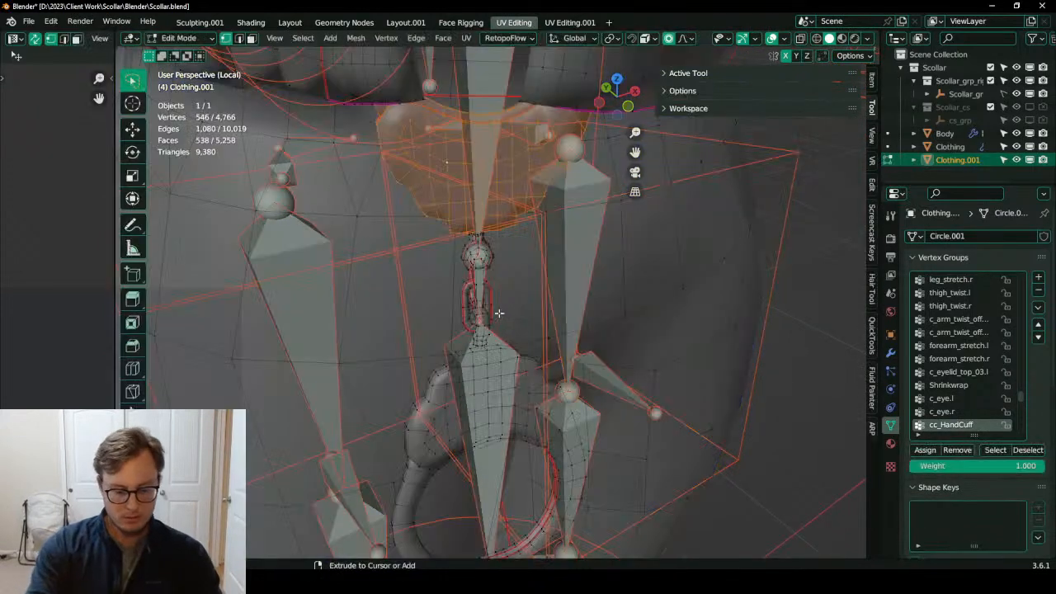
# Check the belt front's cc_HandCuff weights in Weight Paint mode.
pyautogui.hotkey('ctrl', 'Tab')
pyautogui.press('Tab')
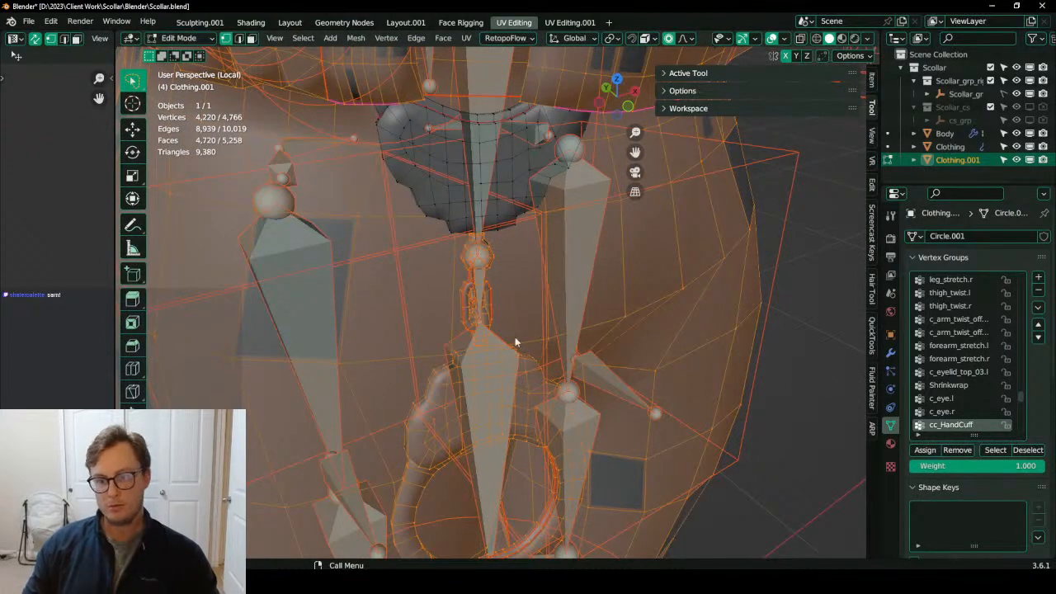
pyautogui.press('Tab')
pyautogui.press('Tab')
pyautogui.scroll(2, 486, 310)
pyautogui.press('Tab')
pyautogui.moveTo(486, 310)
pyautogui.mouseDown(button='middle')
pyautogui.moveTo(480, 272)
pyautogui.moveTo(432, 235)
pyautogui.mouseUp(button='middle')
pyautogui.press('Tab')
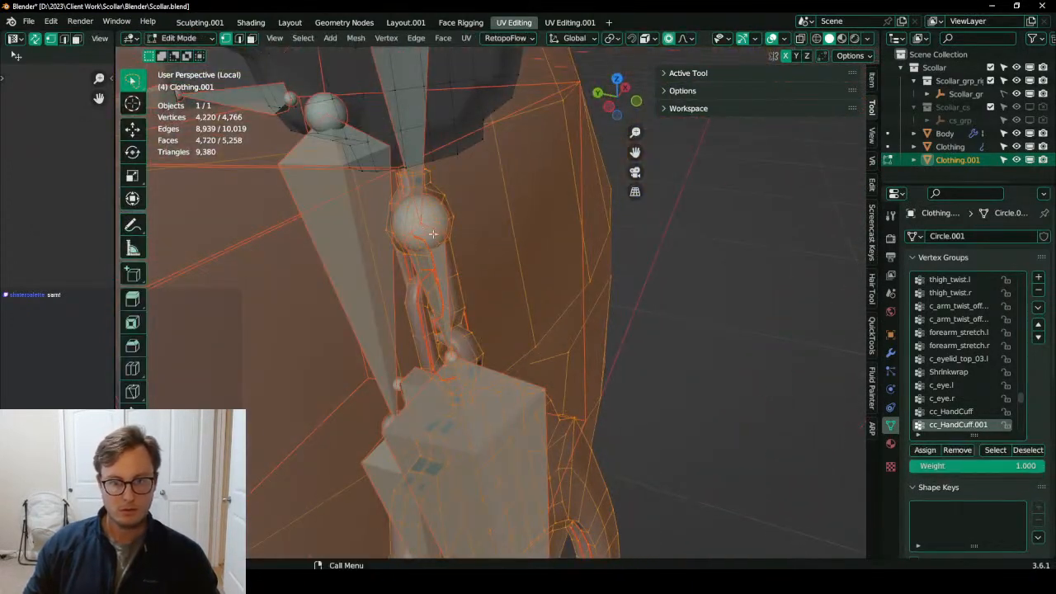
# Select the whole chain link and check its cc_HandCuff.001 weights.
pyautogui.click(408, 196)
pyautogui.hotkey('ctrl', 'l')
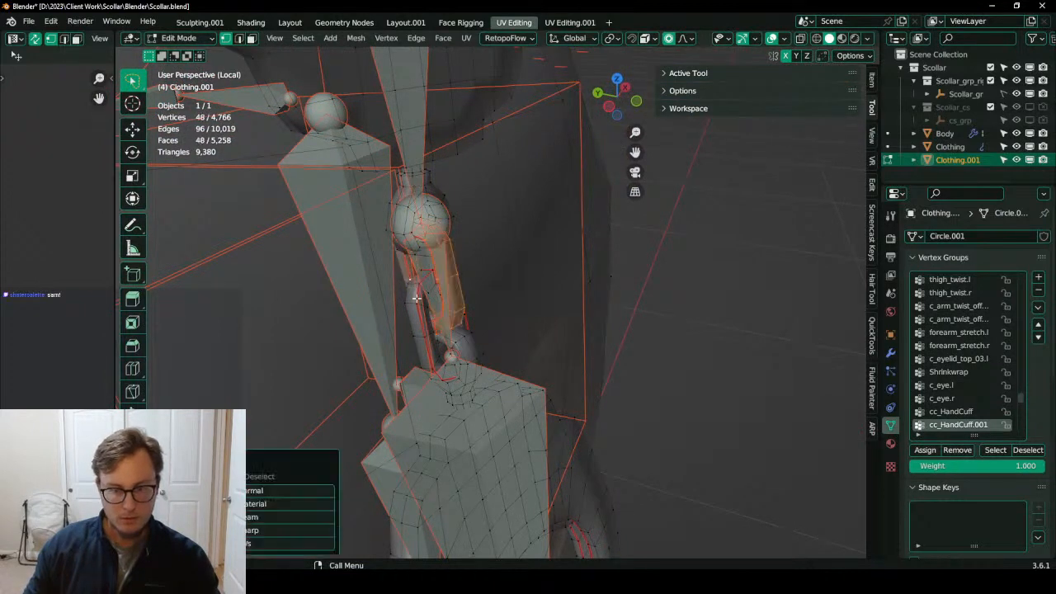
pyautogui.moveTo(566, 329); pyautogui.dragTo(509, 318, button='middle')
pyautogui.press('Tab')
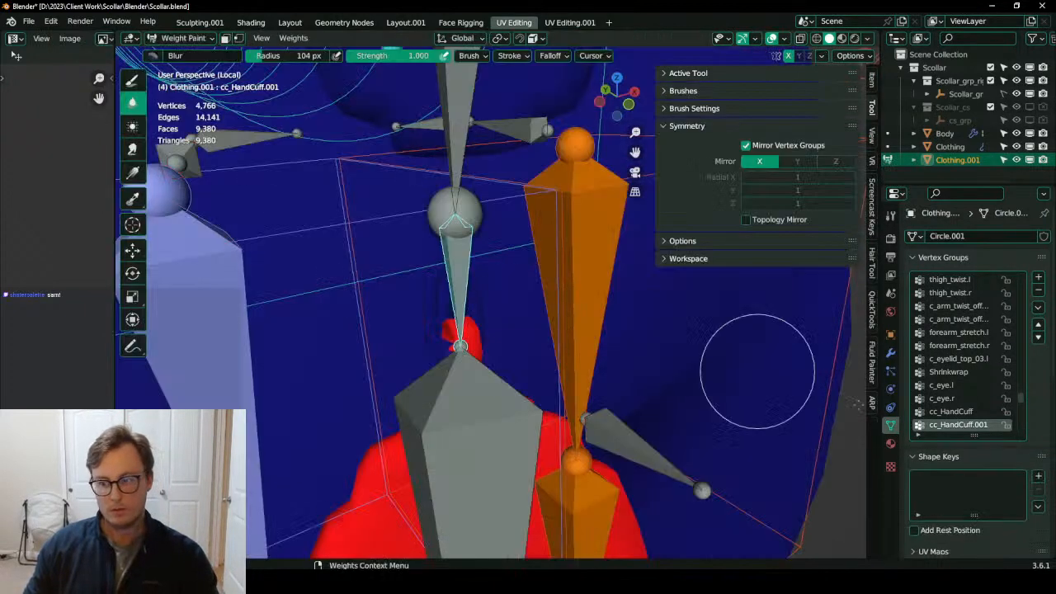
# Invert the selection to exclude the chain link and review the upper cuff bone's weights.
pyautogui.press('Tab')
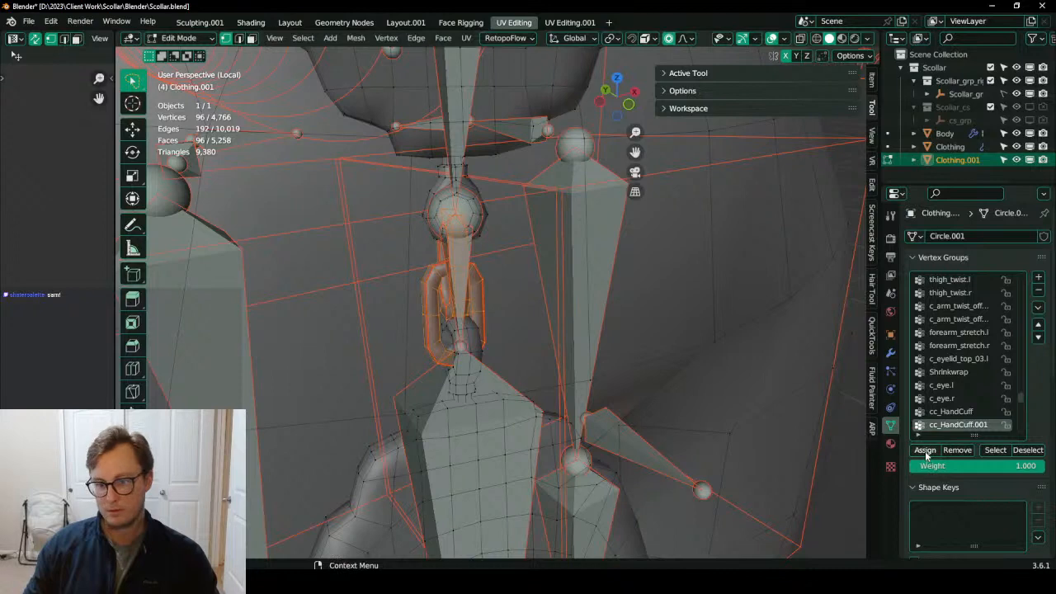
pyautogui.hotkey('ctrl', 'i')
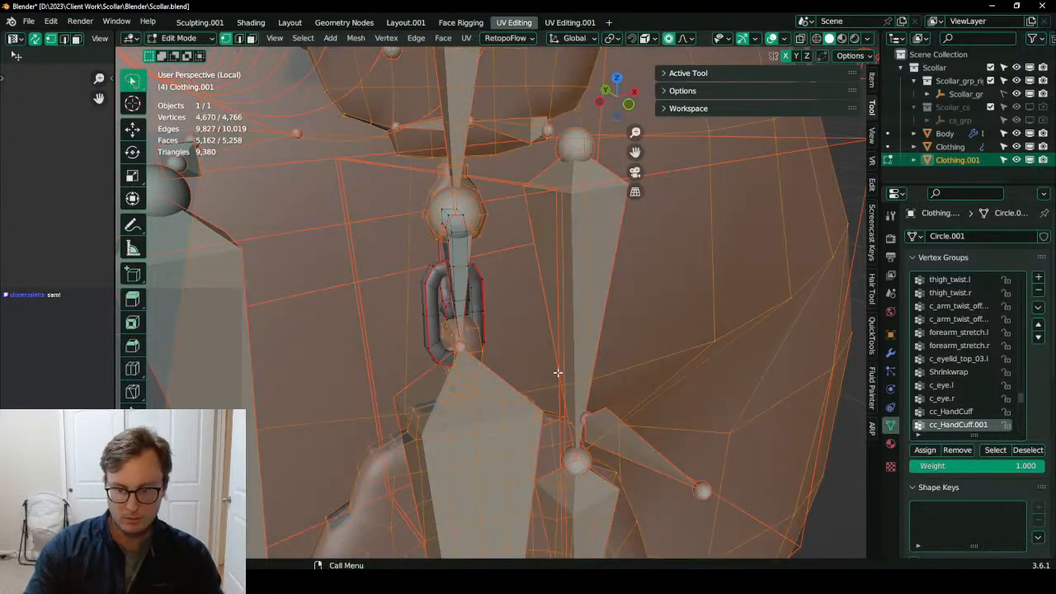
pyautogui.press('Tab')
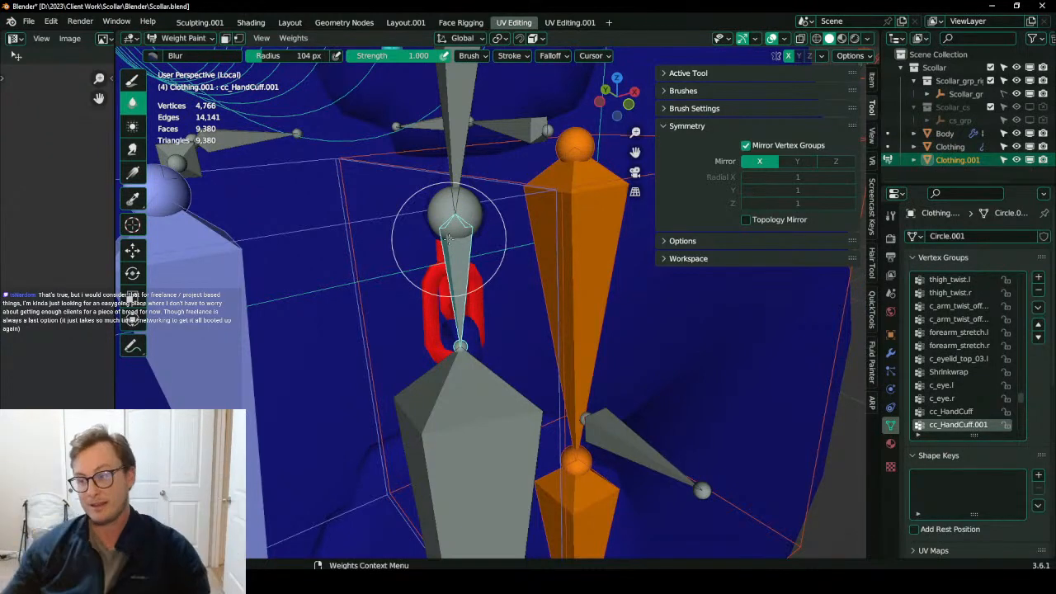
pyautogui.moveTo(477, 304)
pyautogui.mouseDown(button='middle')
pyautogui.moveTo(484, 248)
pyautogui.moveTo(512, 325)
pyautogui.moveTo(499, 294)
pyautogui.moveTo(535, 280)
pyautogui.mouseUp(button='middle')
pyautogui.keyDown('ctrl'); pyautogui.click(518, 198); pyautogui.keyUp('ctrl')
pyautogui.moveTo(525, 191); pyautogui.dragTo(532, 210, button='middle')
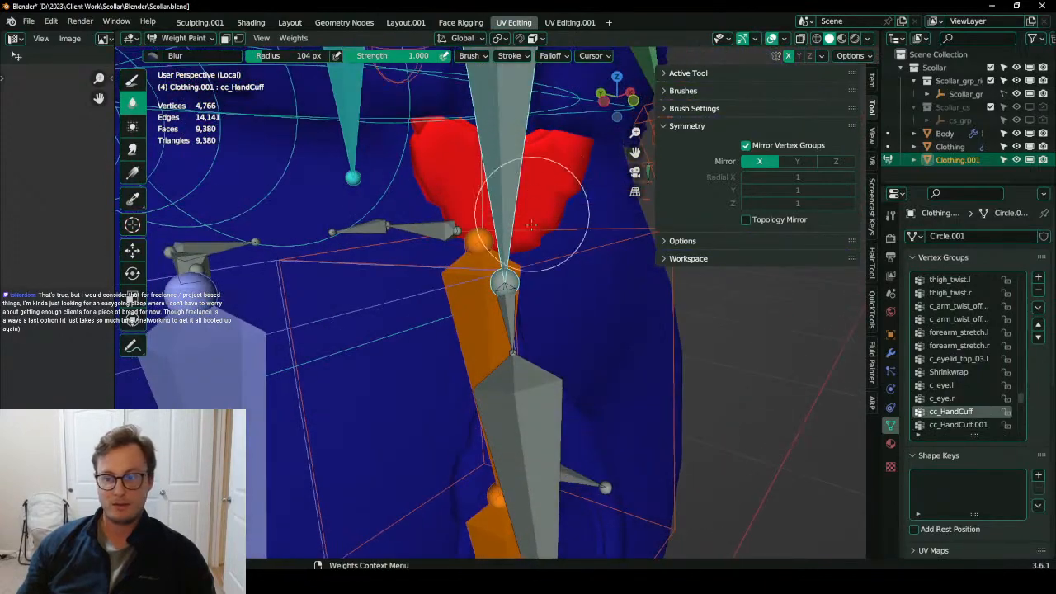
pyautogui.moveTo(540, 257); pyautogui.dragTo(607, 254, button='middle')
# Select the linked cuff piece, assign it to cc_HandCuff, and view the weights.
pyautogui.press('Tab')
pyautogui.press('Tab')
pyautogui.moveTo(561, 338); pyautogui.dragTo(533, 368, button='middle')
pyautogui.press('Tab')
pyautogui.click(507, 257)
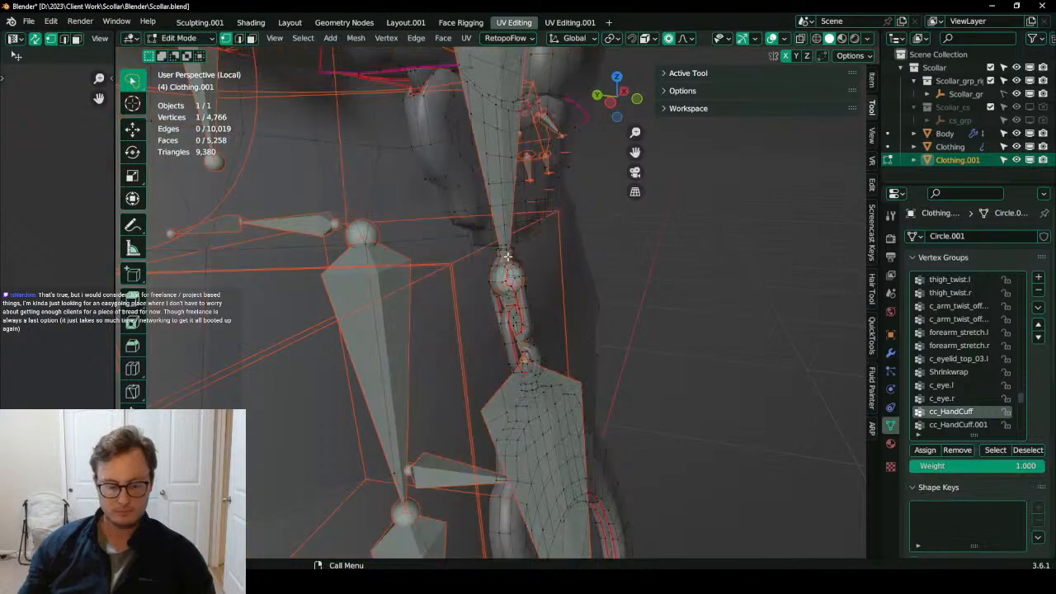
pyautogui.hotkey('ctrl', 'l')
pyautogui.click(924, 449)
pyautogui.press('Tab')
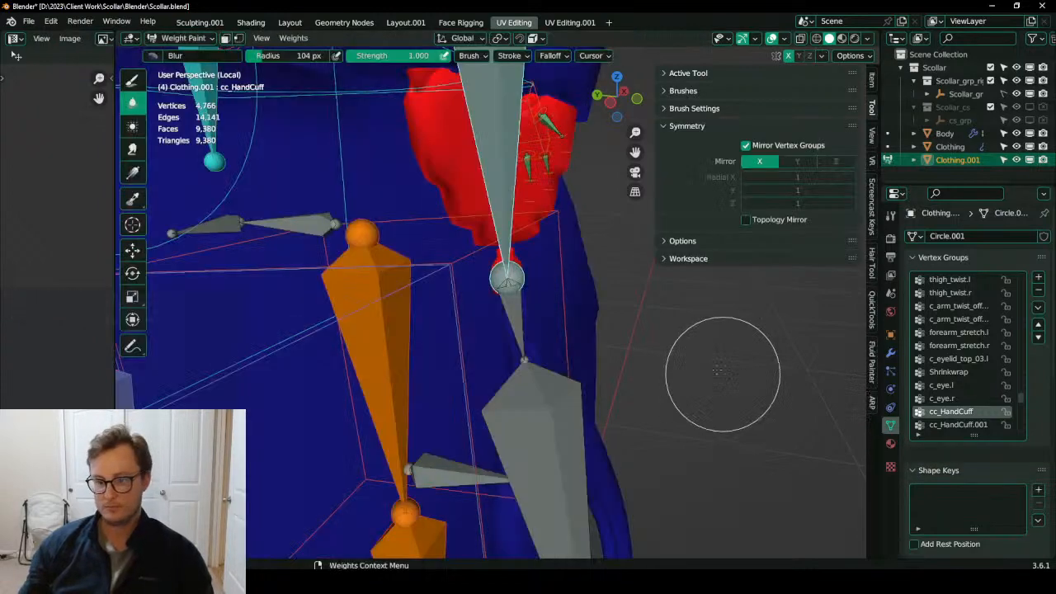
# Assign the linked clip and loop pieces to cc_HandCuff.002.
pyautogui.moveTo(718, 354)
pyautogui.mouseDown(button='middle')
pyautogui.moveTo(436, 306)
pyautogui.moveTo(577, 377)
pyautogui.moveTo(550, 324)
pyautogui.moveTo(615, 323)
pyautogui.mouseUp(button='middle')
pyautogui.keyDown('ctrl'); pyautogui.click(550, 324); pyautogui.keyUp('ctrl')
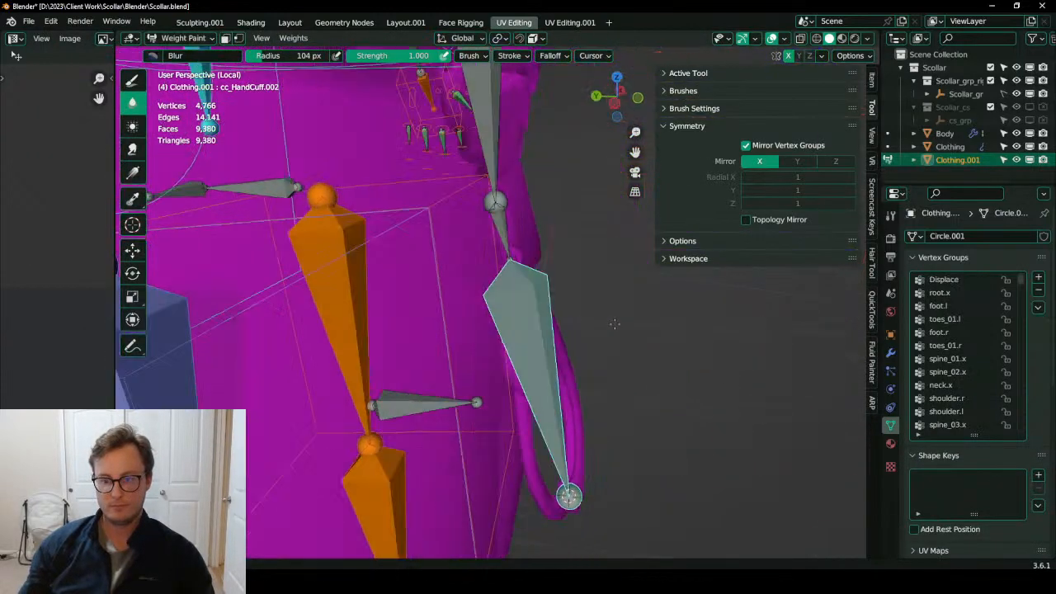
pyautogui.press('Tab')
pyautogui.press('l')
pyautogui.press('l')
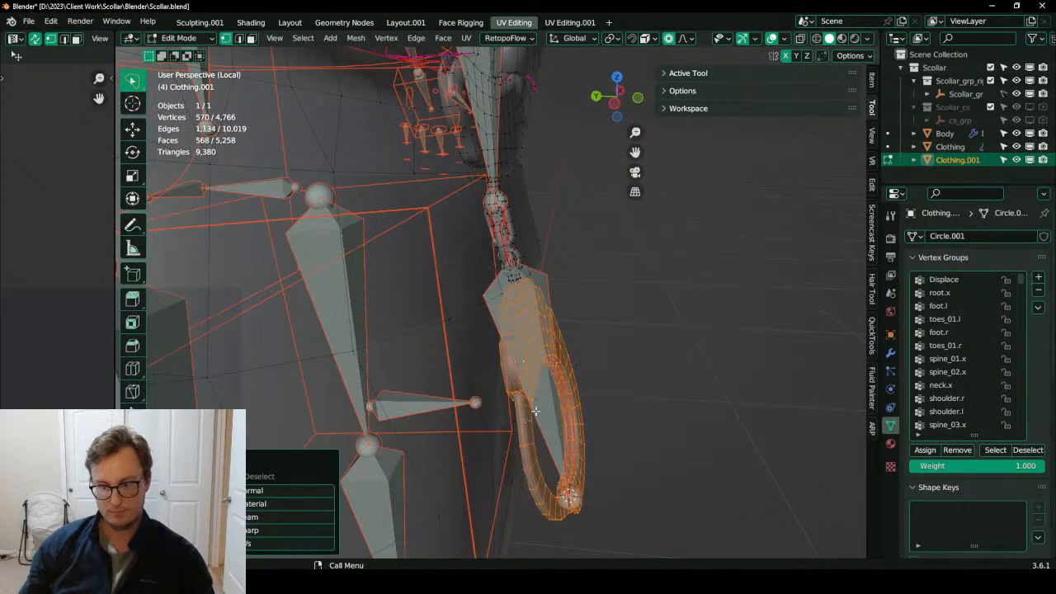
pyautogui.moveTo(555, 406); pyautogui.dragTo(529, 280, button='middle')
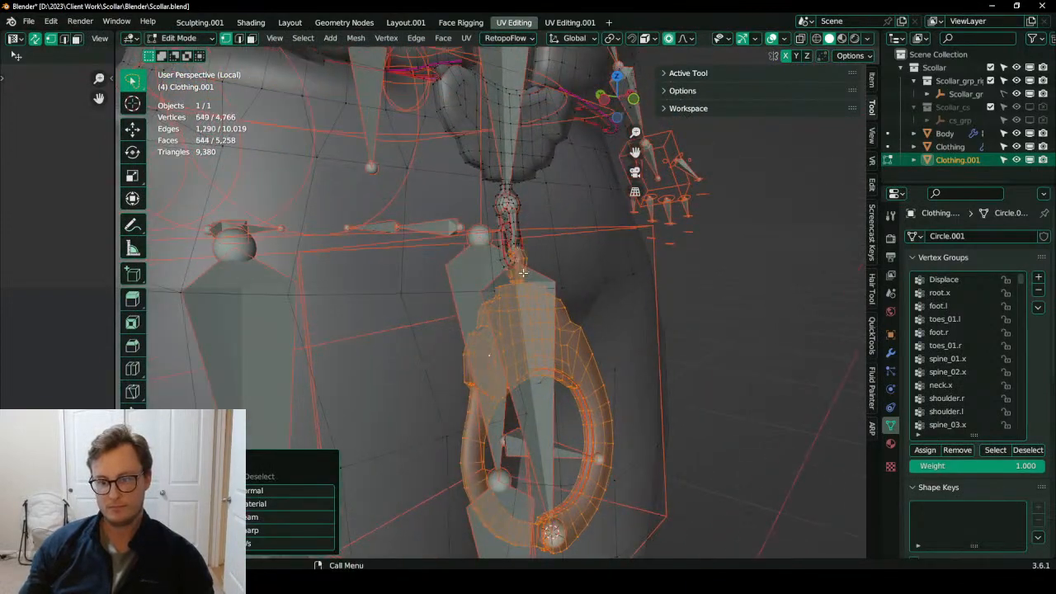
pyautogui.press('Tab')
pyautogui.press('Tab')
pyautogui.press('Tab')
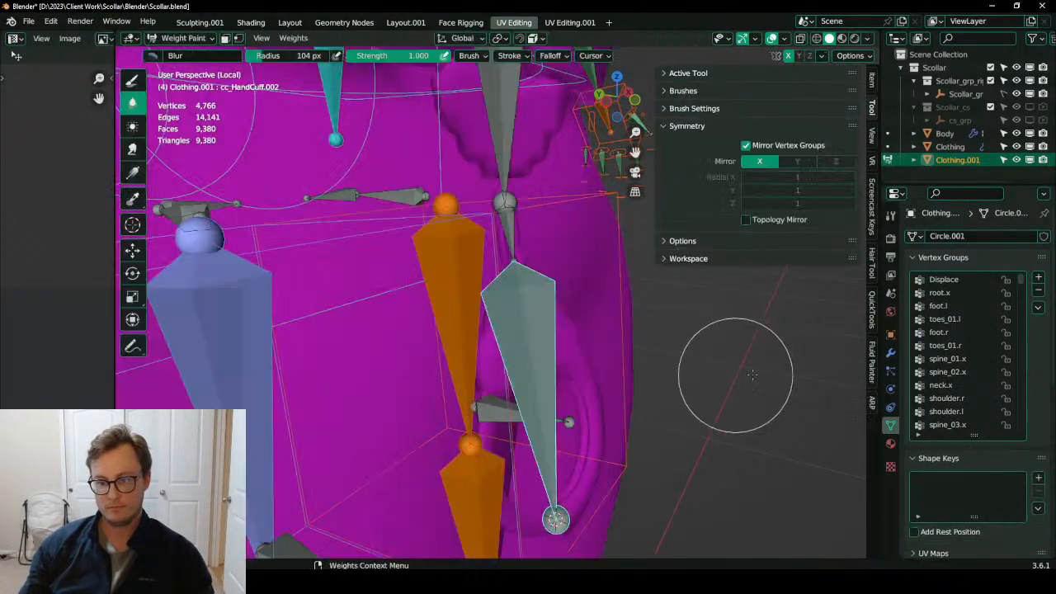
pyautogui.press('Tab')
pyautogui.click(925, 450)
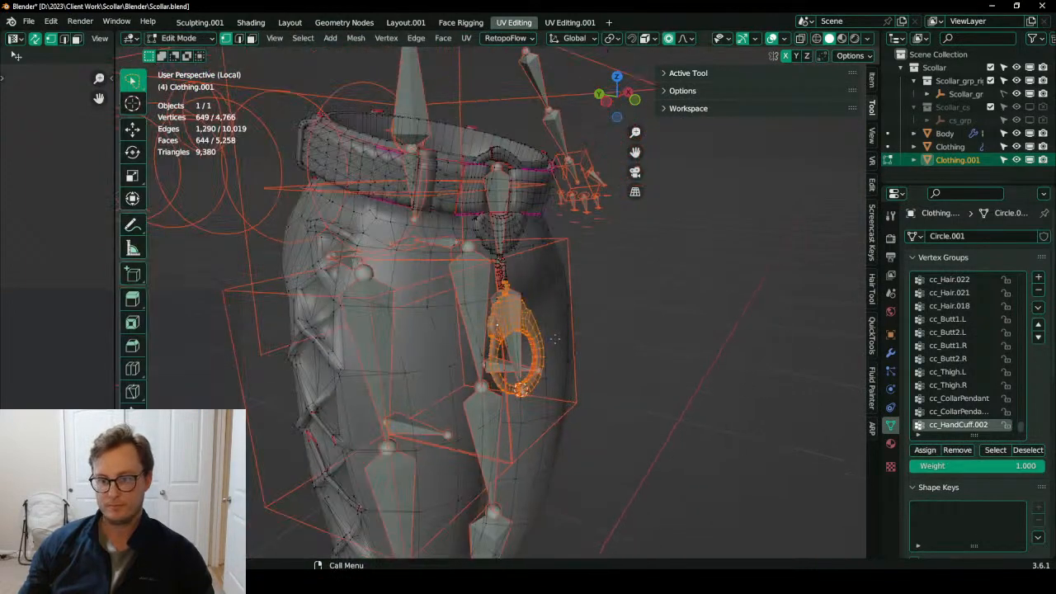
pyautogui.press('Tab')
# Test-rotate the cc_HandCuff bone to check deformation, then cancel.
pyautogui.keyDown('ctrl'); pyautogui.click(507, 226); pyautogui.keyUp('ctrl')
pyautogui.moveTo(506, 226); pyautogui.dragTo(577, 255, button='middle')
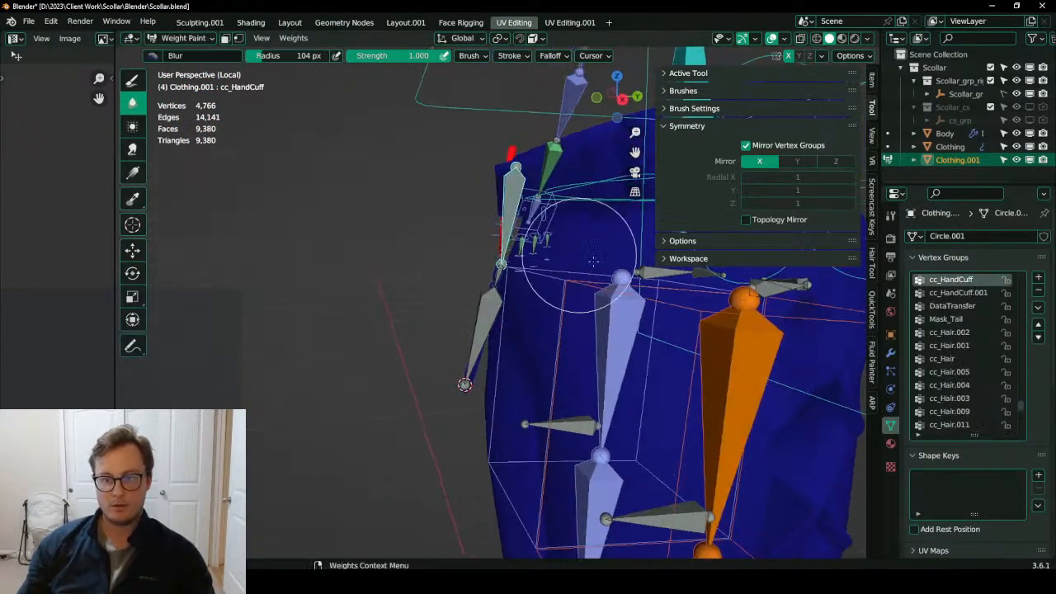
pyautogui.press('r')
pyautogui.rightClick(473, 296)
pyautogui.moveTo(473, 296); pyautogui.dragTo(478, 239, button='middle')
# Make root.x the active group and select the linked chain links and upper piece.
pyautogui.keyDown('ctrl'); pyautogui.click(437, 171); pyautogui.keyUp('ctrl')
pyautogui.press('Tab')
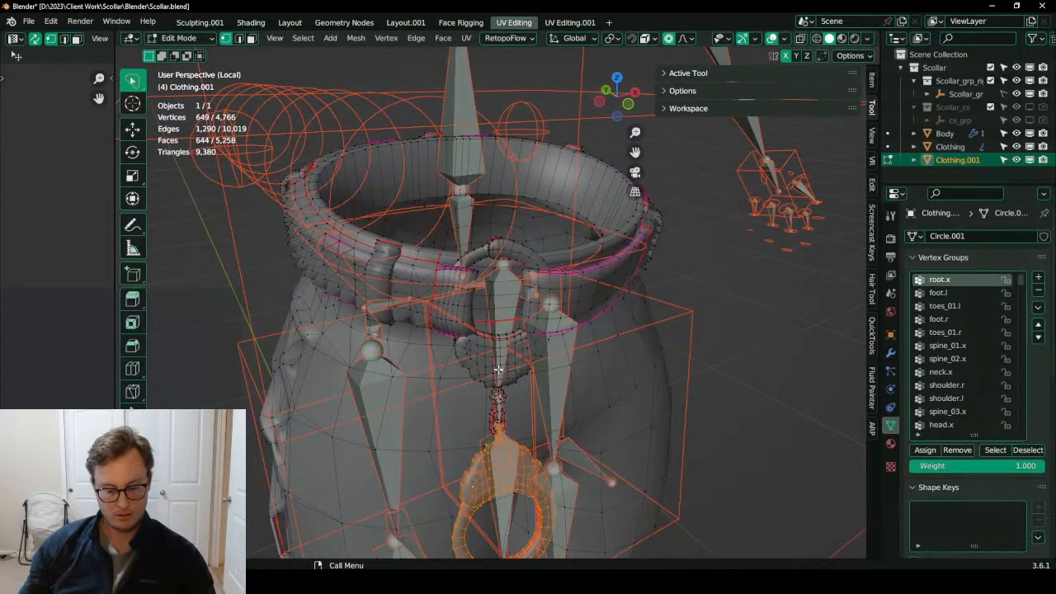
pyautogui.scroll(3, 510, 460)
pyautogui.keyDown('shift'); pyautogui.moveTo(498, 505); pyautogui.dragTo(503, 331, button='middle'); pyautogui.keyUp('shift')
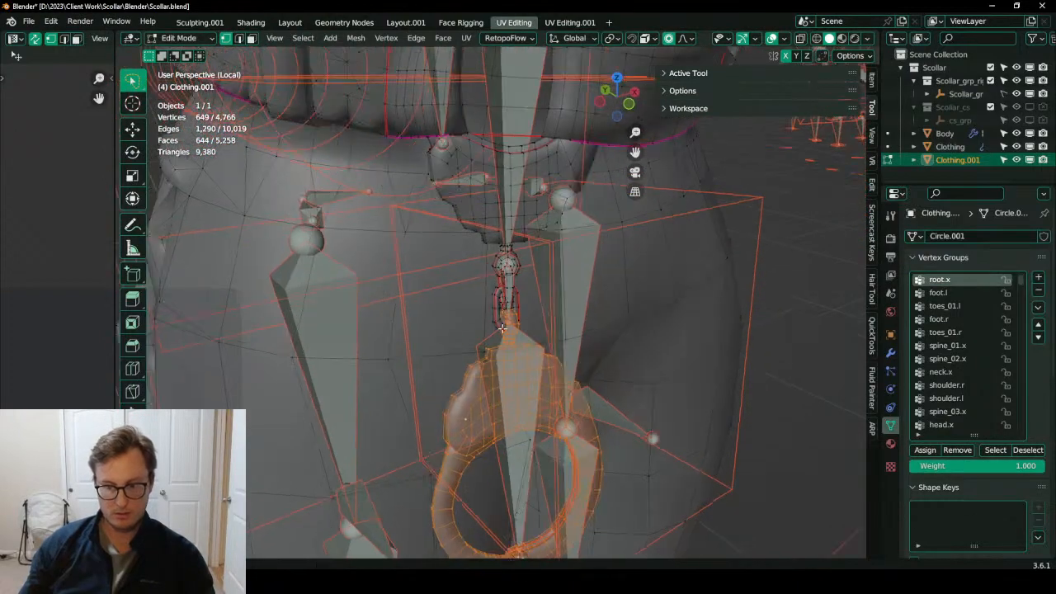
pyautogui.scroll(3, 503, 331)
pyautogui.press('l')
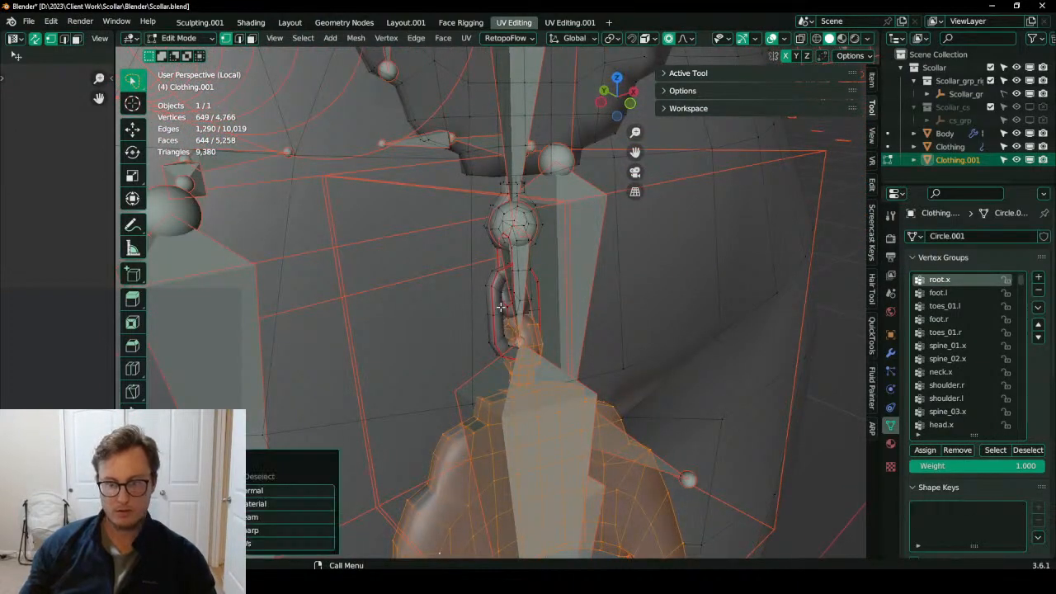
pyautogui.press('l')
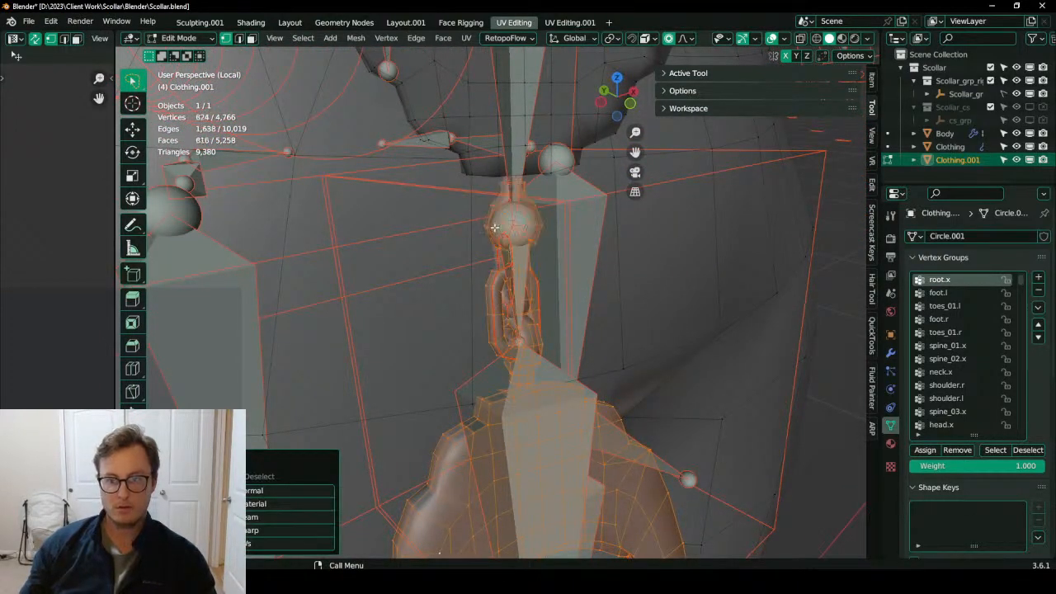
pyautogui.press('l')
pyautogui.scroll(-2, 487, 126)
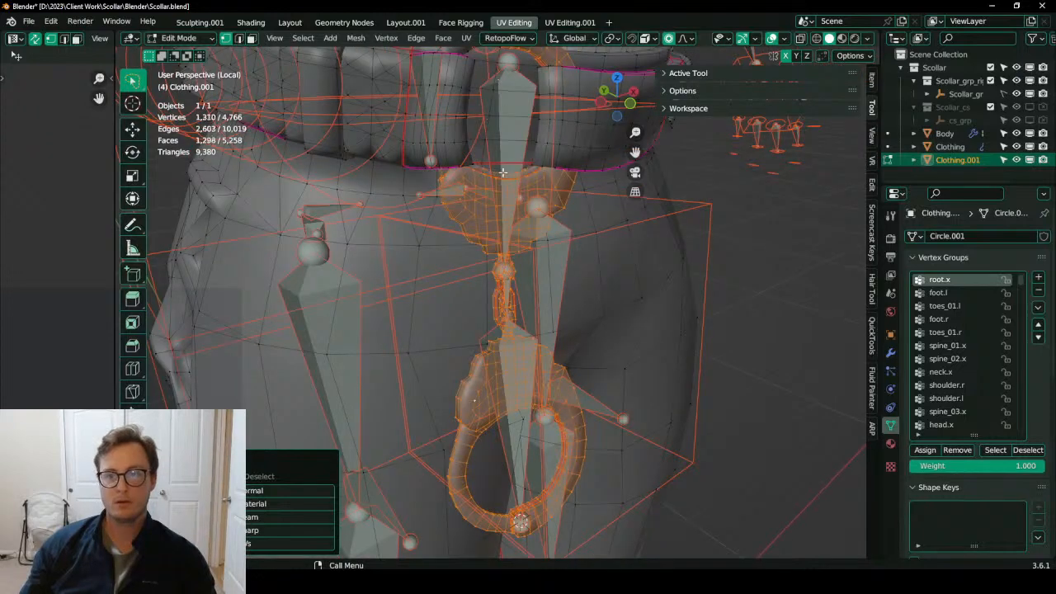
pyautogui.scroll(-3, 500, 174)
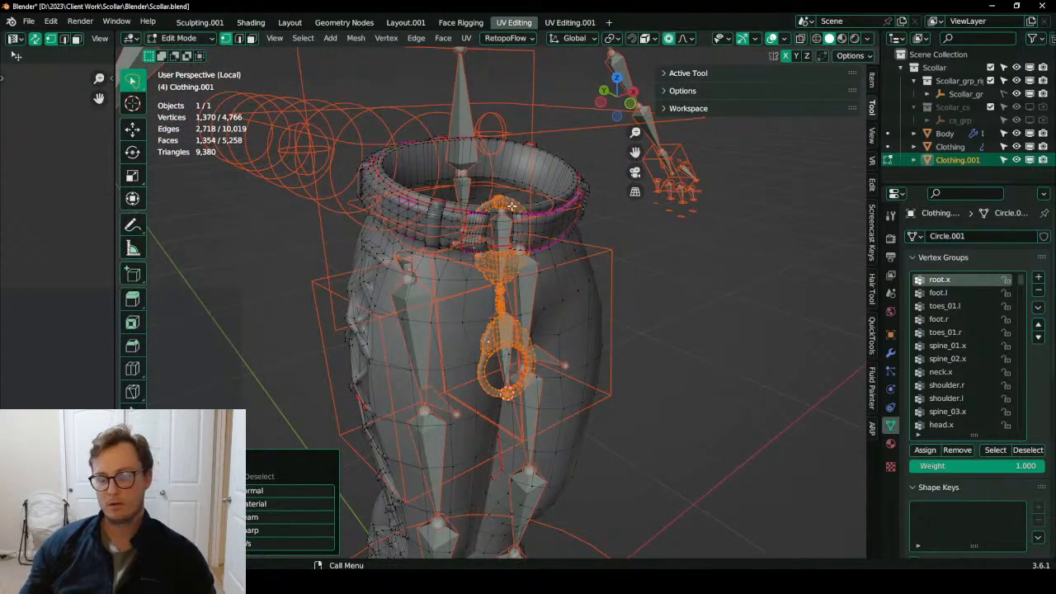
pyautogui.keyDown('shift'); pyautogui.moveTo(511, 206); pyautogui.dragTo(538, 271, button='middle'); pyautogui.keyUp('shift')
# Inspect the root.x weights on the collar in Weight Paint mode.
pyautogui.press('Tab')
pyautogui.scroll(5, 527, 248)
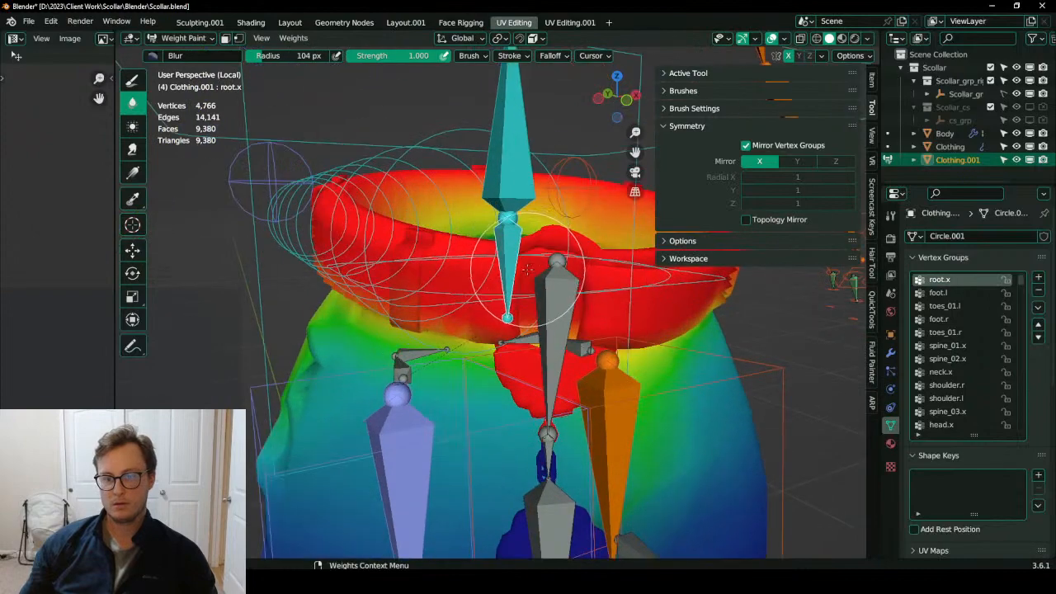
pyautogui.scroll(-2, 544, 288)
pyautogui.moveTo(544, 288); pyautogui.dragTo(551, 329, button='middle')
pyautogui.press('Tab')
pyautogui.press('Tab')
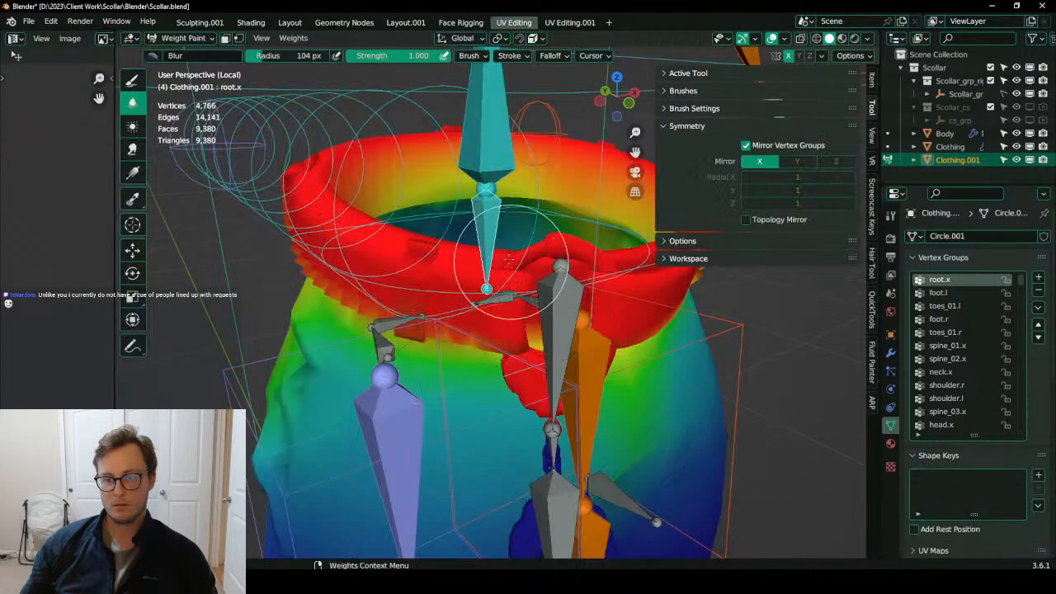
pyautogui.press('Tab')
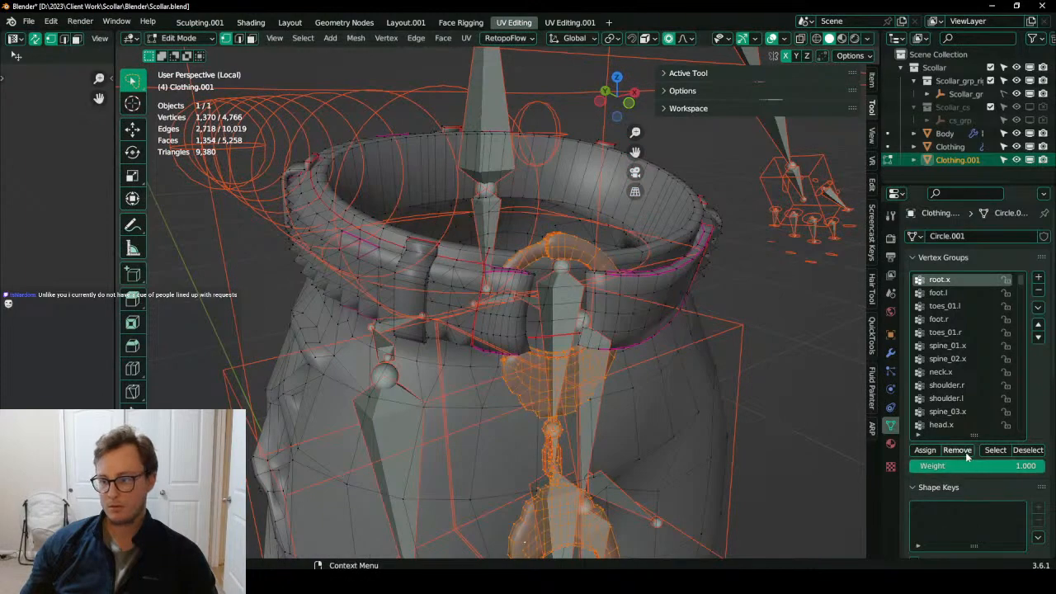
# Remove the selected cuff pieces from the root.x vertex group.
pyautogui.press('Tab')
pyautogui.click(947, 345)
pyautogui.press('Tab')
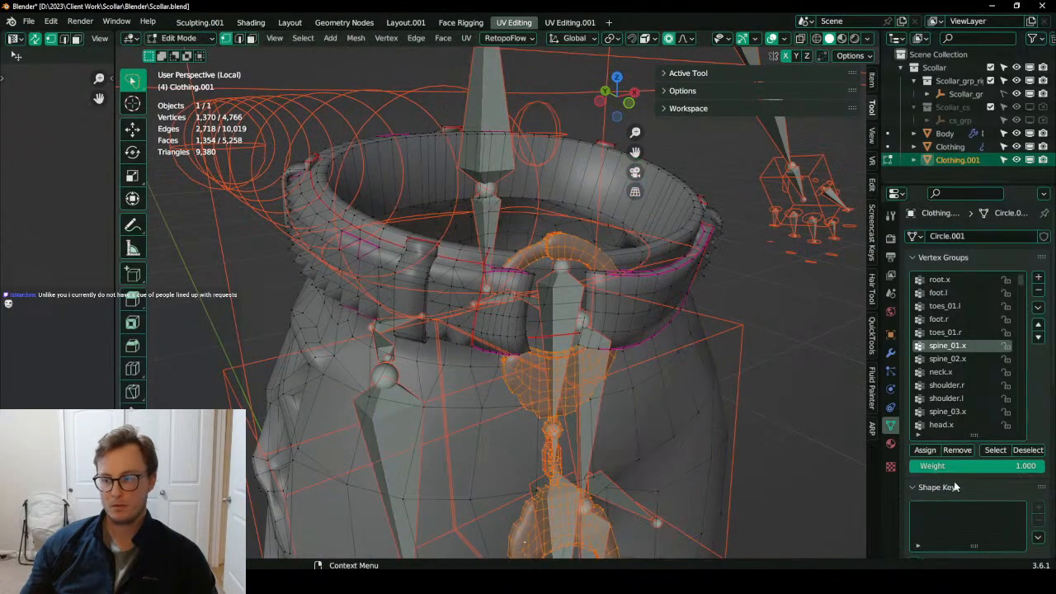
pyautogui.press('Tab')
# Paint the spine_01.x weights down to zero below the collar with the Draw brush.
pyautogui.moveTo(613, 328)
pyautogui.mouseDown(button='middle')
pyautogui.moveTo(596, 307)
pyautogui.moveTo(575, 319)
pyautogui.mouseUp(button='middle')
pyautogui.scroll(-2, 591, 320)
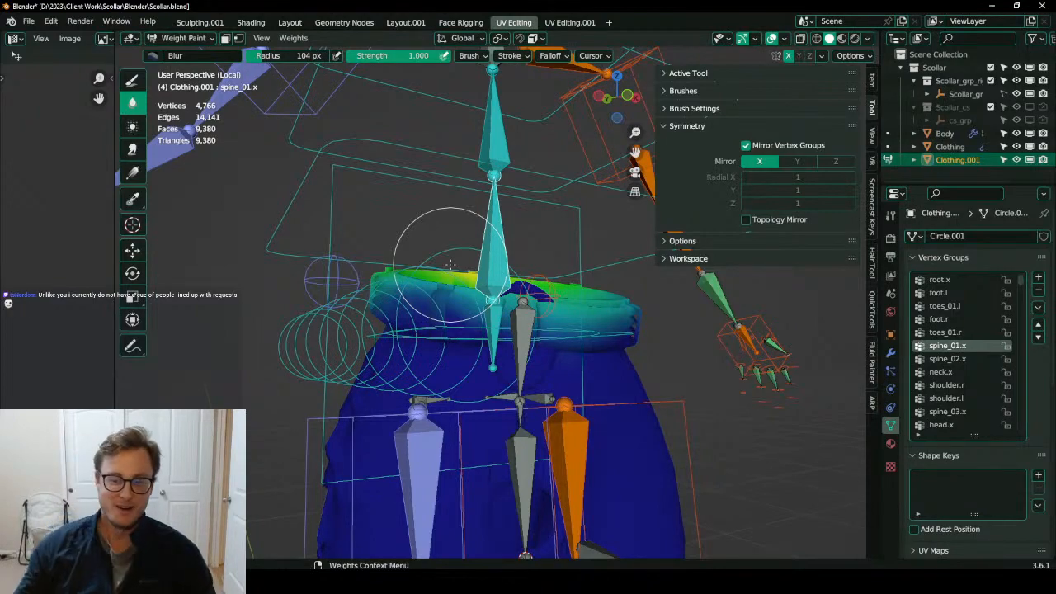
pyautogui.scroll(5, 516, 317)
pyautogui.moveTo(525, 327)
pyautogui.mouseDown(button='middle')
pyautogui.moveTo(505, 280)
pyautogui.moveTo(504, 294)
pyautogui.moveTo(456, 312)
pyautogui.moveTo(419, 257)
pyautogui.mouseUp(button='middle')
pyautogui.click(133, 80)
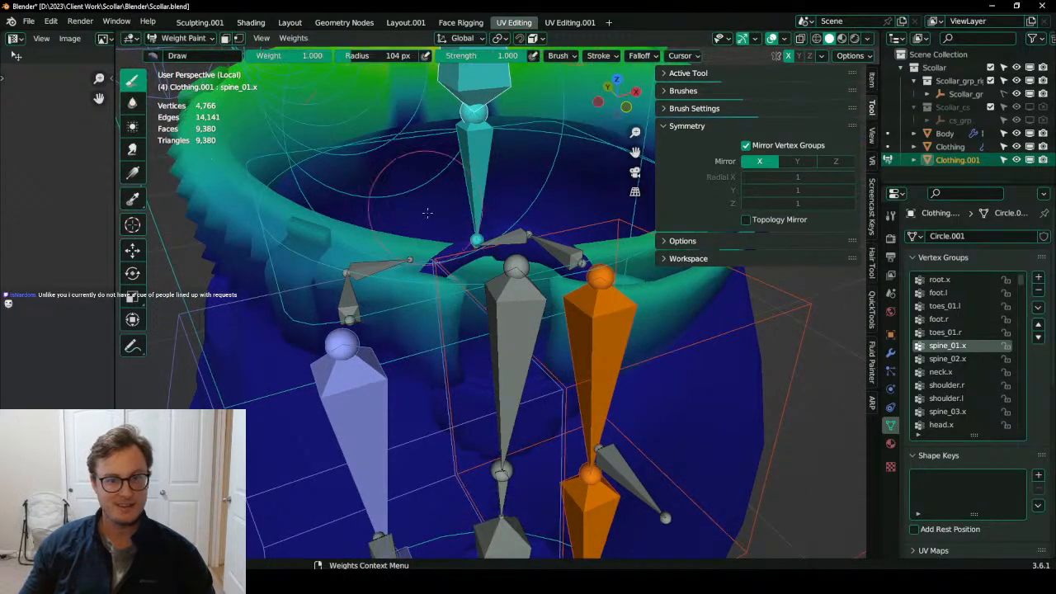
pyautogui.moveTo(408, 326); pyautogui.dragTo(439, 308, button='middle')
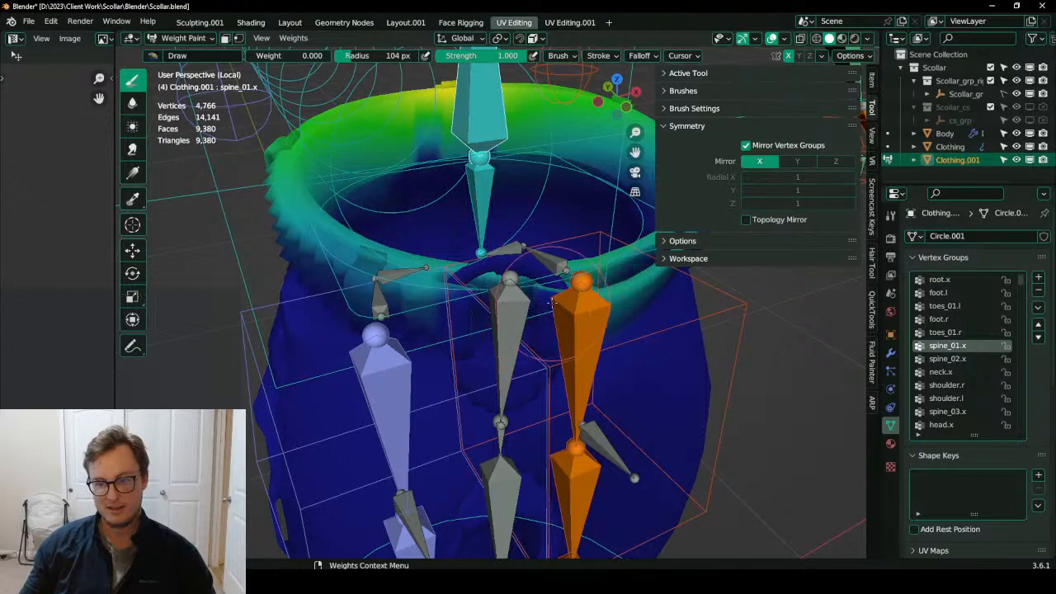
pyautogui.moveTo(552, 296); pyautogui.dragTo(233, 216, button='middle')
# Blur the spine_01.x weights into a soft gradient over the waistband.
pyautogui.click(131, 104)
pyautogui.moveTo(487, 285); pyautogui.dragTo(474, 265, button='middle')
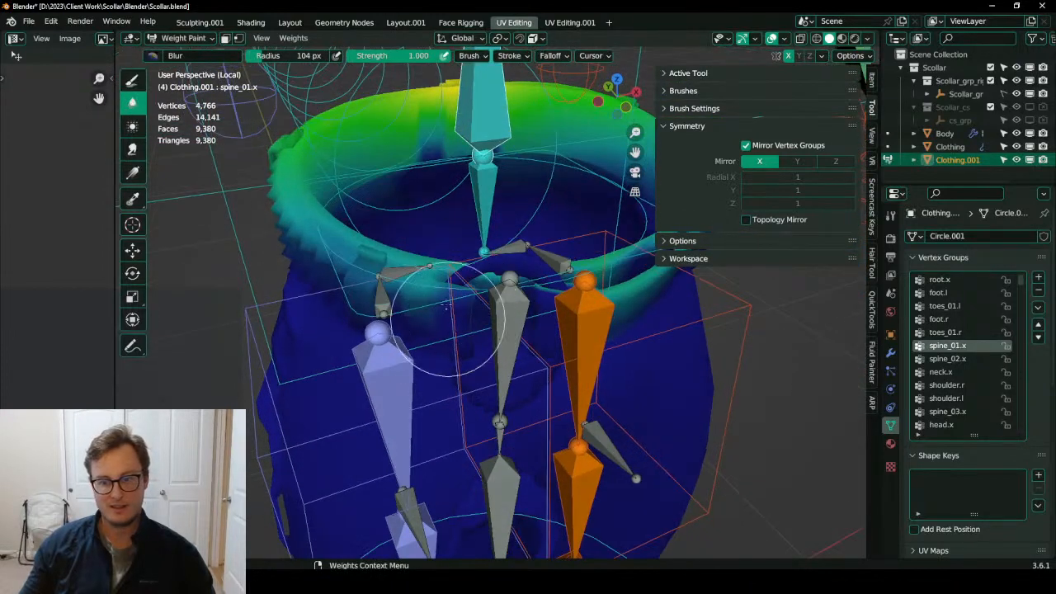
pyautogui.moveTo(446, 313); pyautogui.dragTo(487, 339, button='middle')
pyautogui.moveTo(549, 373); pyautogui.dragTo(508, 302, button='middle')
pyautogui.press('Tab')
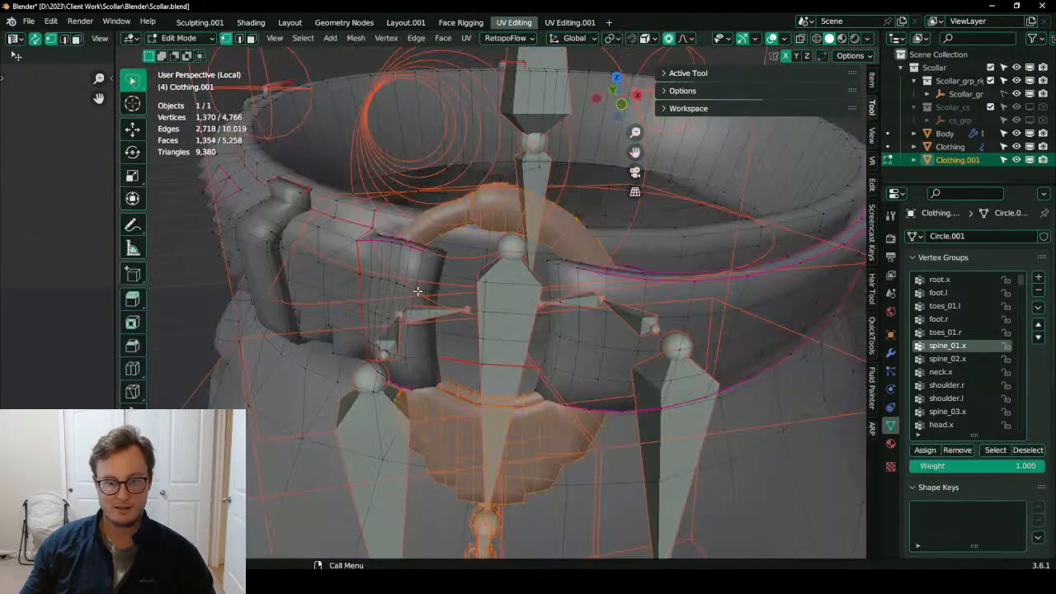
# Select both collar front pieces as linked geometry delimited by seams.
pyautogui.hotkey('alt', 'a')
pyautogui.press('l')
pyautogui.click(298, 517)
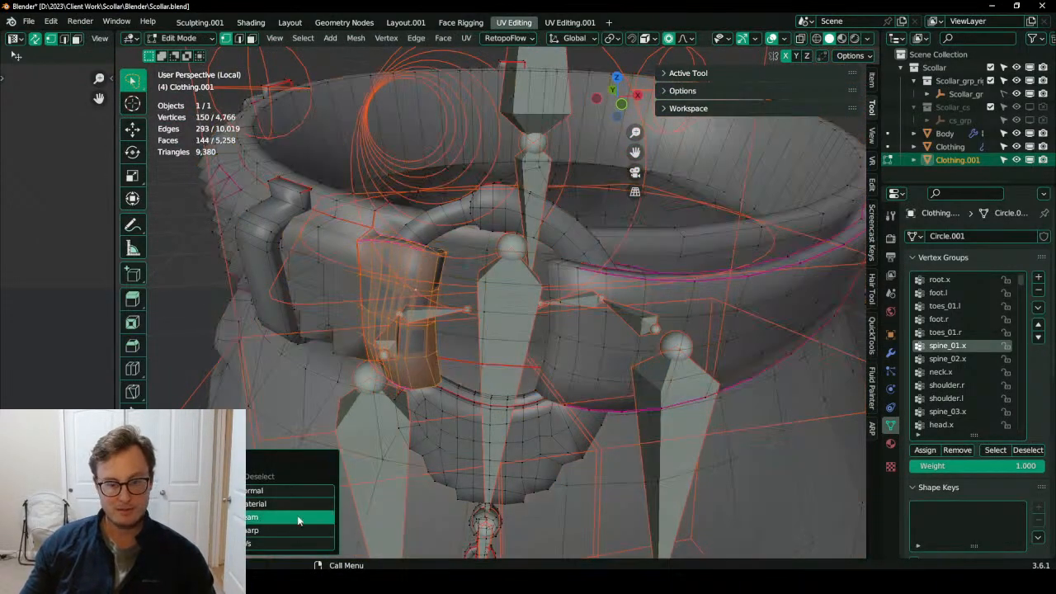
pyautogui.press('l')
pyautogui.scroll(-4, 566, 313)
pyautogui.moveTo(467, 288); pyautogui.dragTo(483, 333, button='middle')
pyautogui.scroll(3, 484, 333)
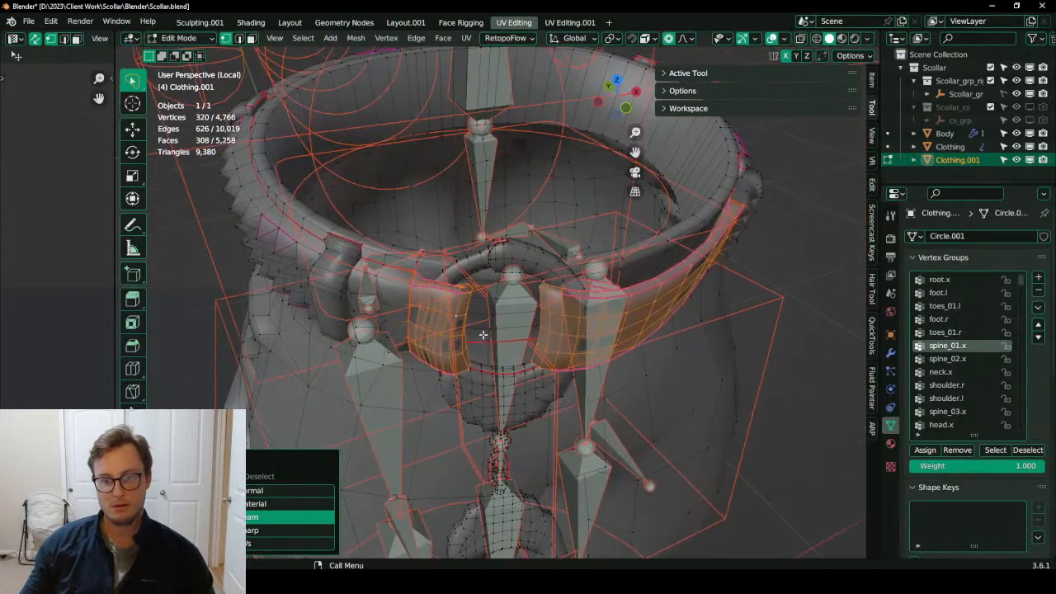
# Make cc_HandCuff the active group and toggle the face selection mask with the Draw brush.
pyautogui.press('Tab')
pyautogui.keyDown('ctrl'); pyautogui.click(509, 318); pyautogui.keyUp('ctrl')
pyautogui.press('Tab')
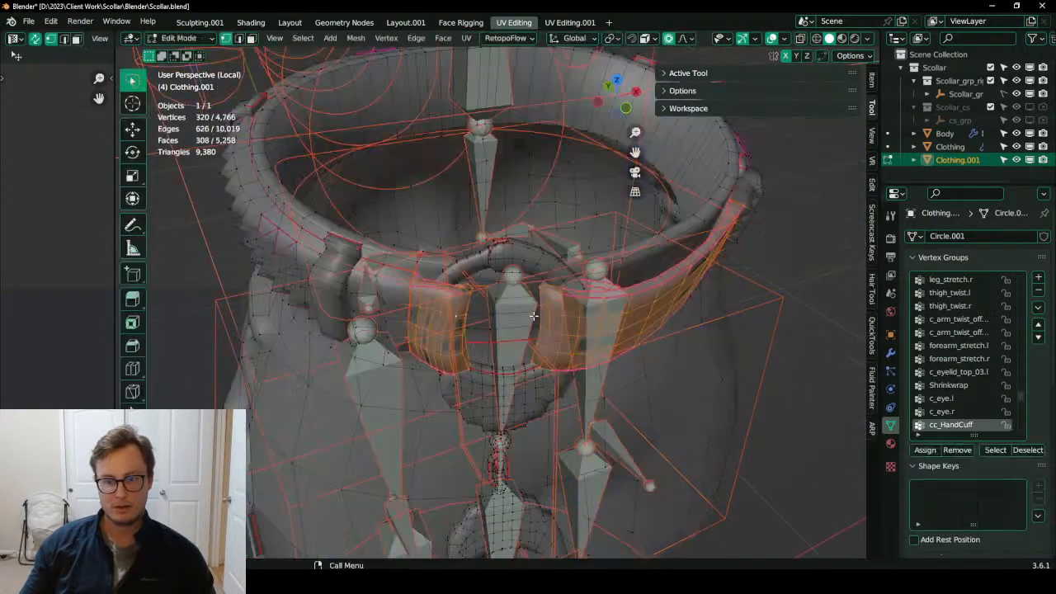
pyautogui.press('Tab')
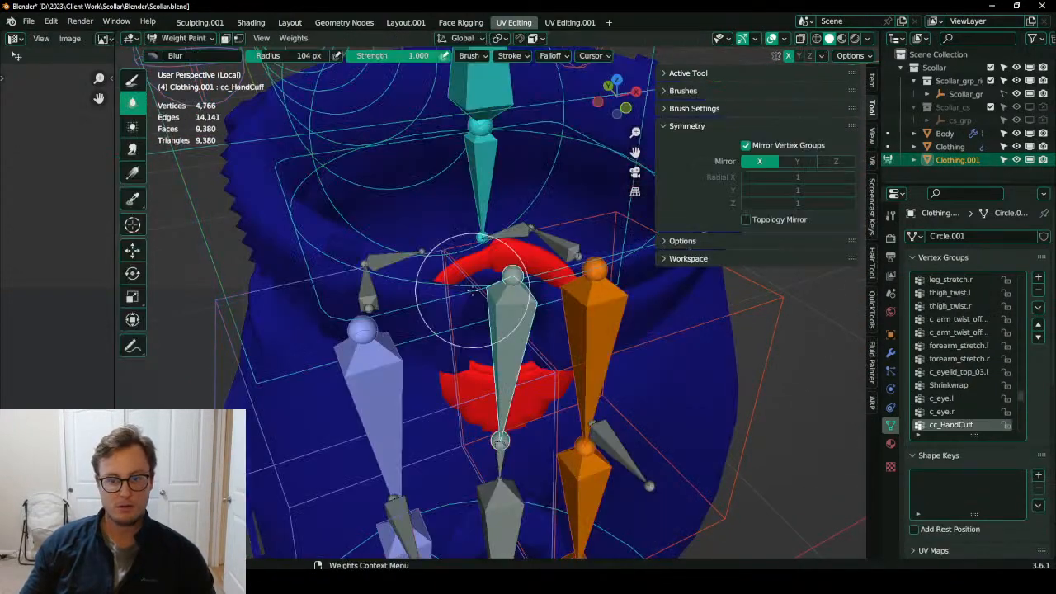
pyautogui.press('q')
pyautogui.click(326, 189)
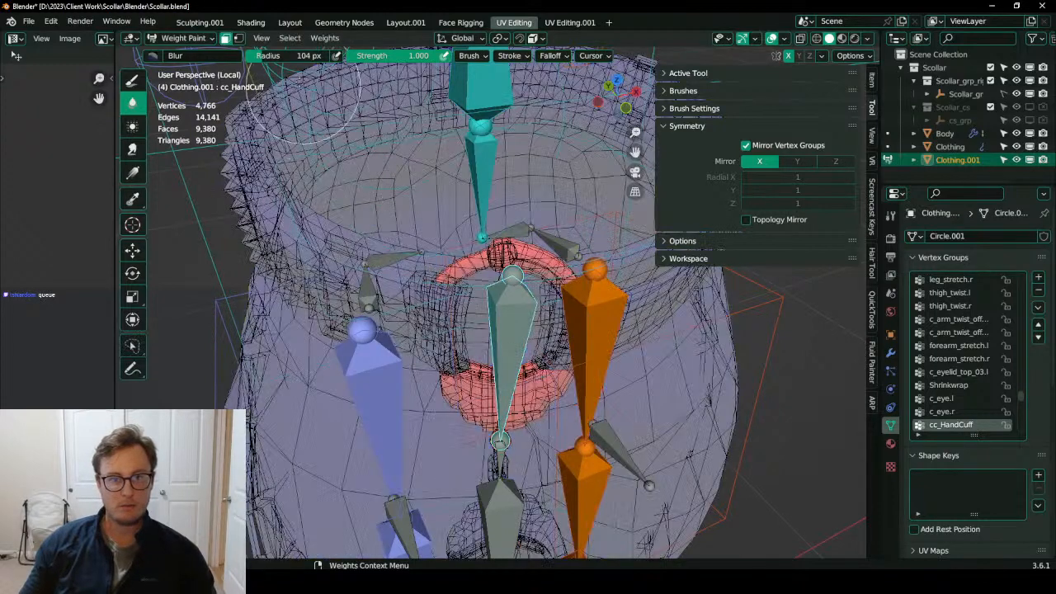
pyautogui.click(130, 82)
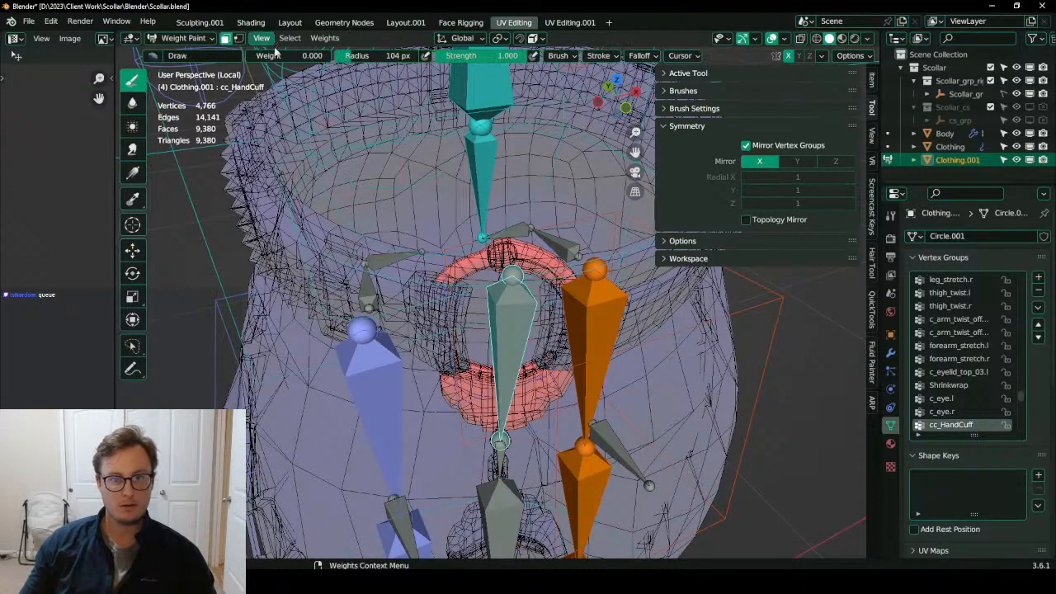
pyautogui.scroll(-3, 198, 196)
pyautogui.press('q')
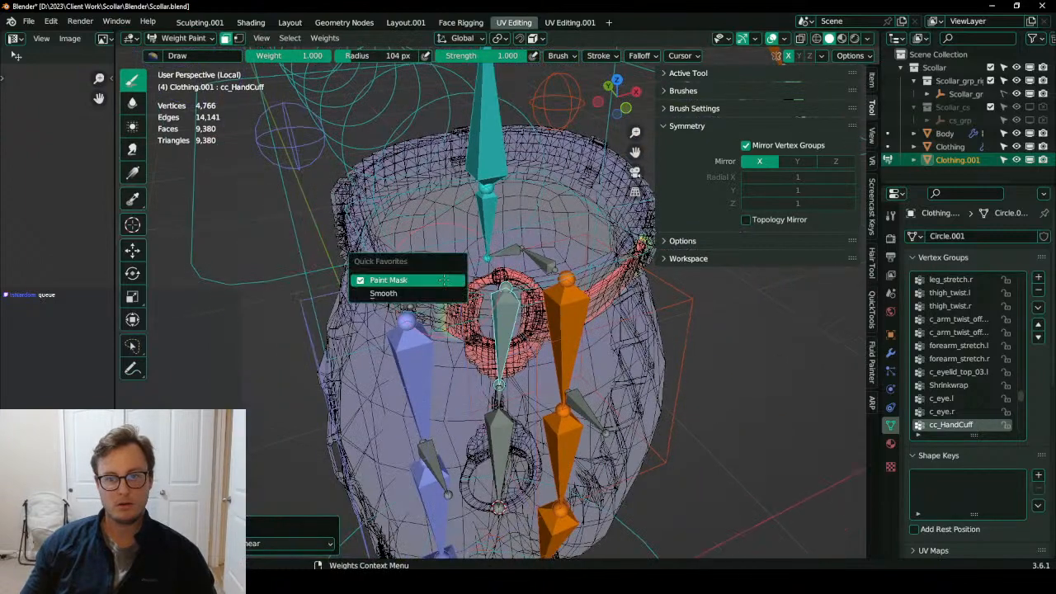
pyautogui.click(461, 282)
# Try a weight 0 gradient across the masked collar, then undo it.
pyautogui.moveTo(460, 282); pyautogui.dragTo(252, 181, button='middle')
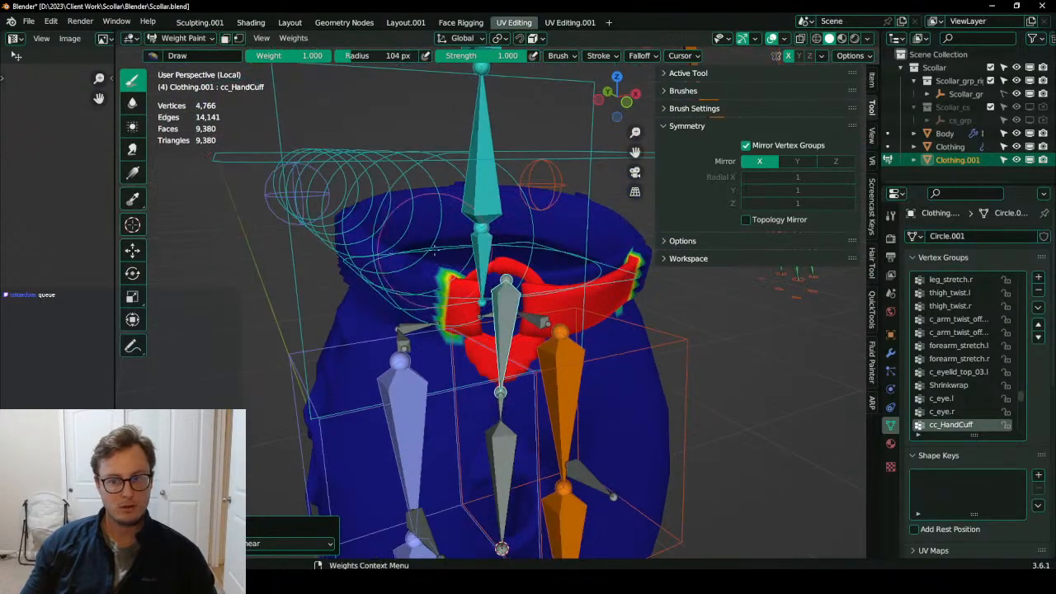
pyautogui.moveTo(435, 249); pyautogui.dragTo(356, 174, button='middle')
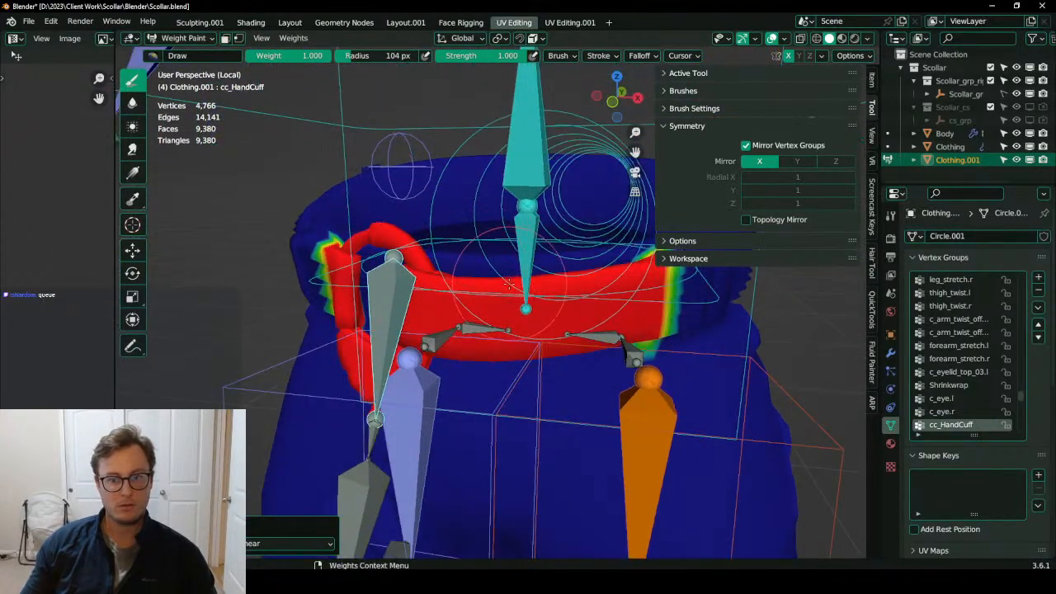
pyautogui.press('Tab')
pyautogui.press('Tab')
pyautogui.press('q')
pyautogui.click(456, 367)
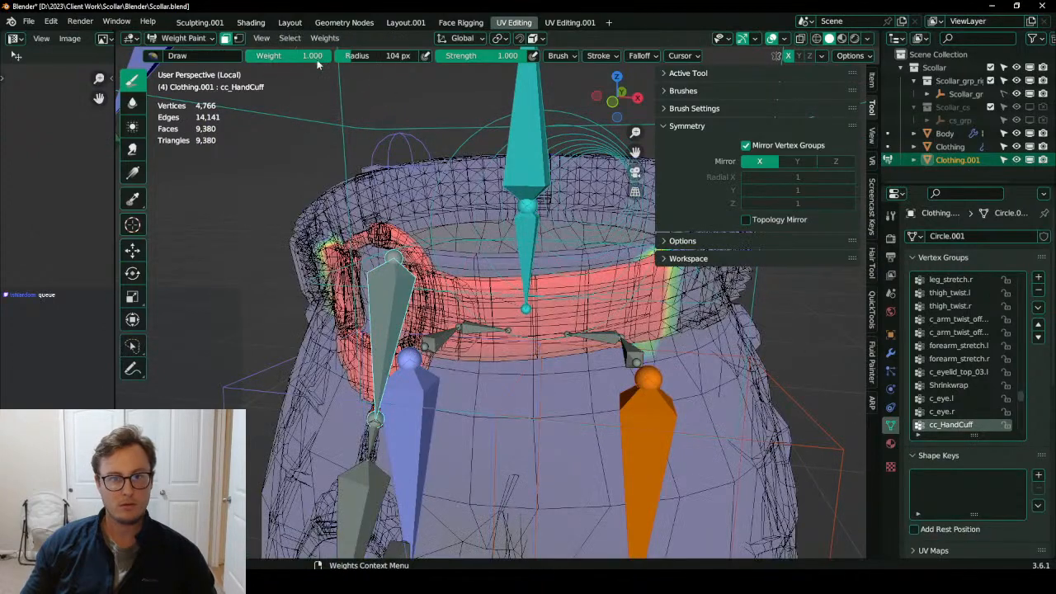
pyautogui.moveTo(317, 59); pyautogui.dragTo(246, 59)
pyautogui.keyDown('alt'); pyautogui.moveTo(681, 307); pyautogui.dragTo(467, 320); pyautogui.keyUp('alt')
pyautogui.press('q')
pyautogui.click(462, 302)
pyautogui.moveTo(462, 302)
pyautogui.mouseDown(button='middle')
pyautogui.moveTo(520, 311)
pyautogui.moveTo(512, 321)
pyautogui.mouseUp(button='middle')
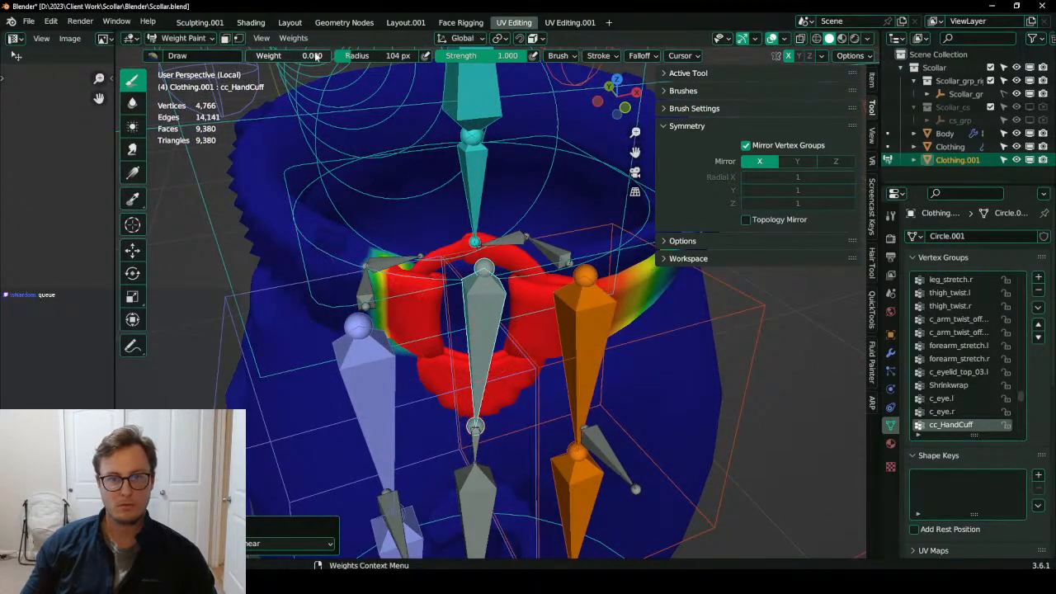
pyautogui.scroll(-3, 494, 314)
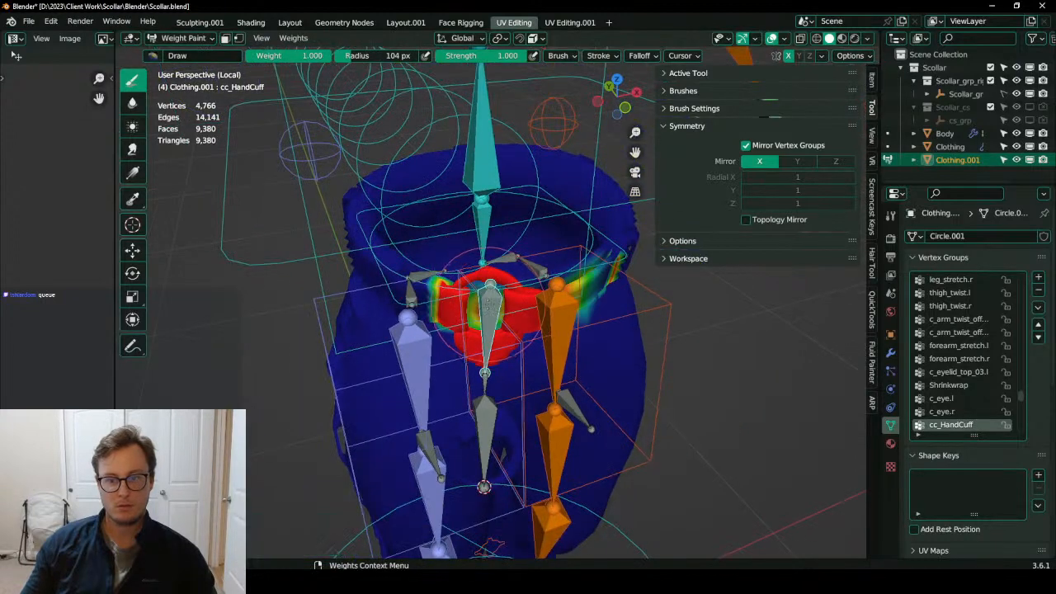
pyautogui.hotkey('ctrl', 'z')
pyautogui.hotkey('ctrl', 'z')
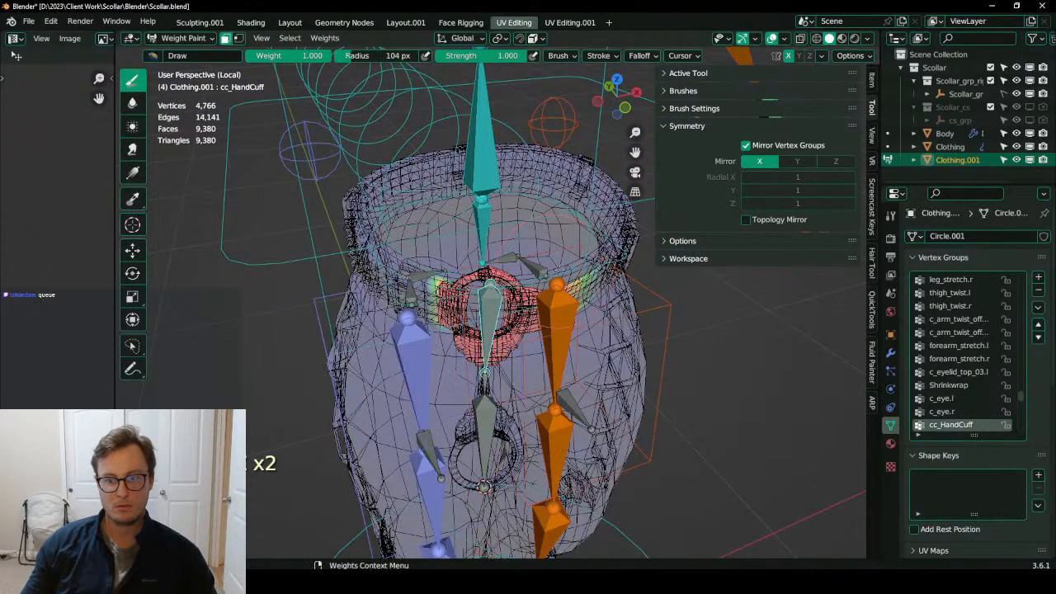
pyautogui.hotkey('ctrl', 'z')
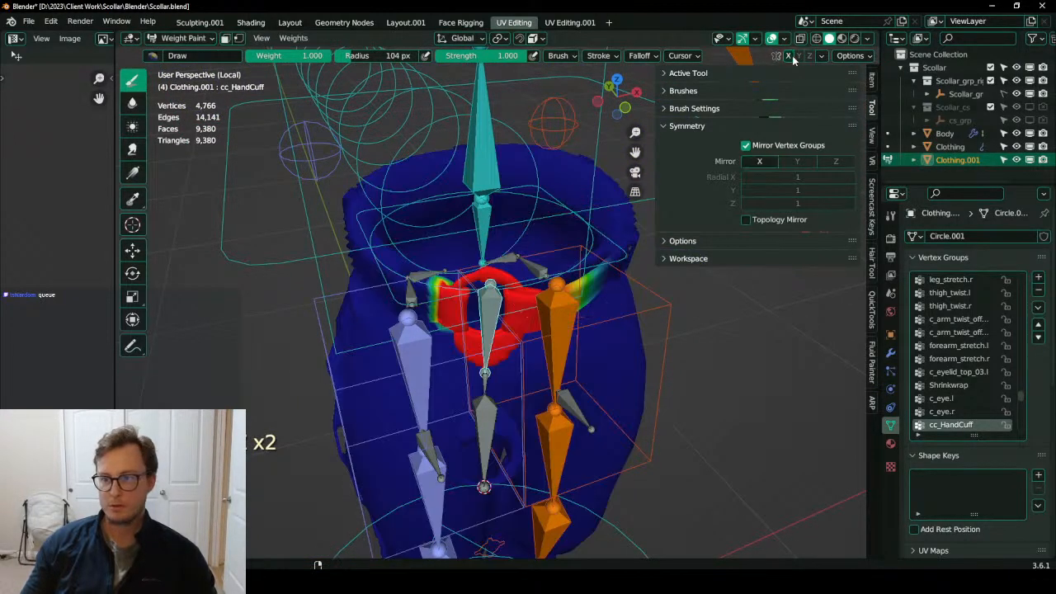
# Smooth the cc_HandCuff weights on the collar with the Blur brush.
pyautogui.moveTo(483, 305); pyautogui.dragTo(355, 177, button='middle')
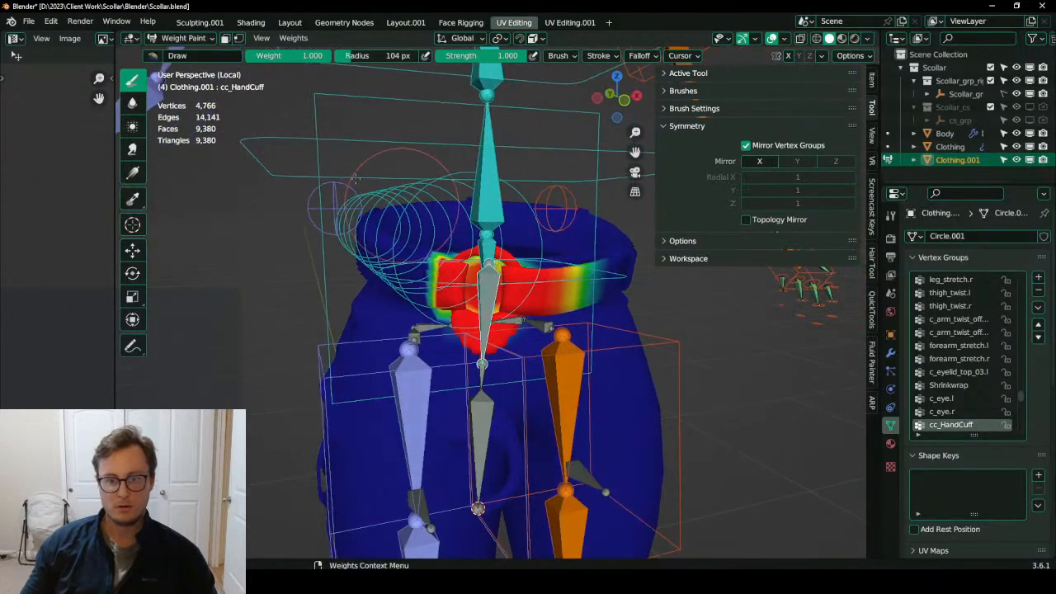
pyautogui.click(132, 101)
pyautogui.moveTo(429, 248); pyautogui.dragTo(503, 254, button='middle')
pyautogui.click(487, 268)
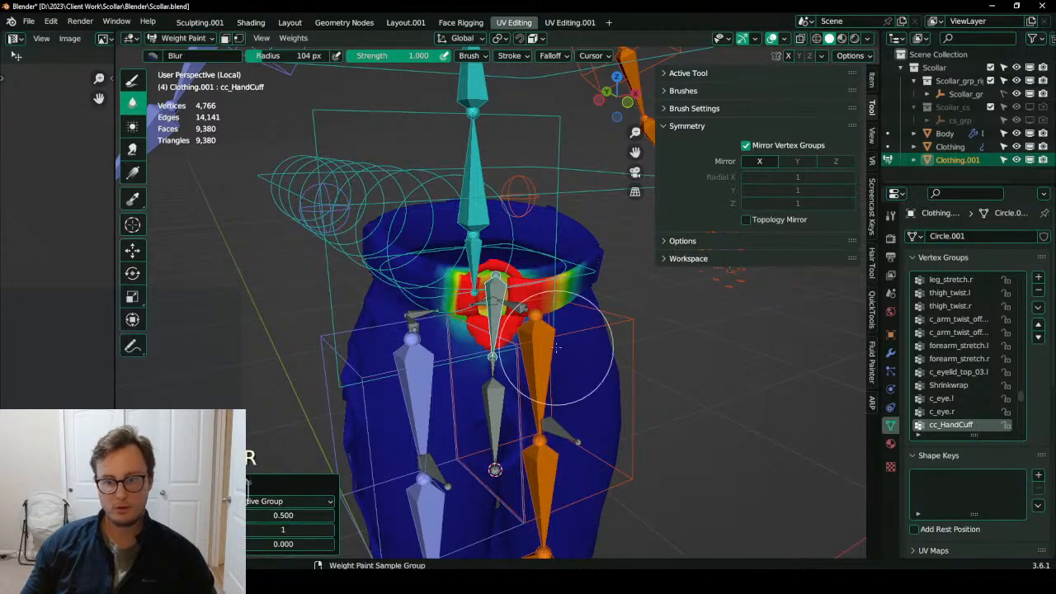
# Repeat the smoothing and test-rotate a bone on X to check deformation, cancelling each rotation.
pyautogui.hotkey('shift', 'r')
pyautogui.hotkey('shift', 'r')
pyautogui.hotkey('shift', 'r')
pyautogui.hotkey('shift', 'r')
pyautogui.hotkey('shift', 'r')
pyautogui.moveTo(559, 347)
pyautogui.mouseDown(button='middle')
pyautogui.moveTo(484, 330)
pyautogui.moveTo(486, 302)
pyautogui.moveTo(564, 349)
pyautogui.mouseUp(button='middle')
pyautogui.press('r')
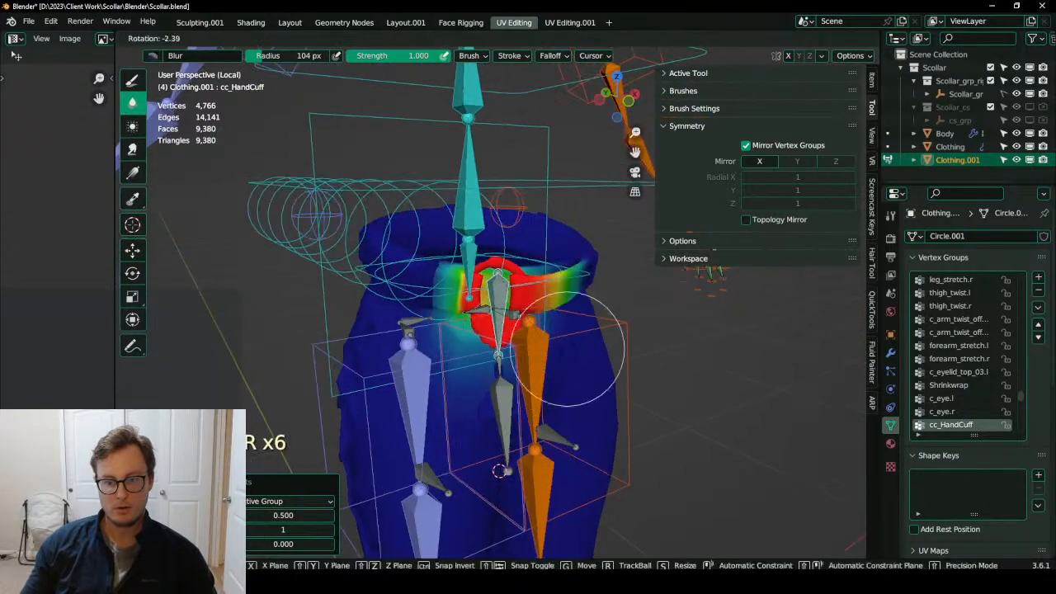
pyautogui.rightClick(518, 416)
pyautogui.moveTo(518, 401); pyautogui.dragTo(533, 341, button='middle')
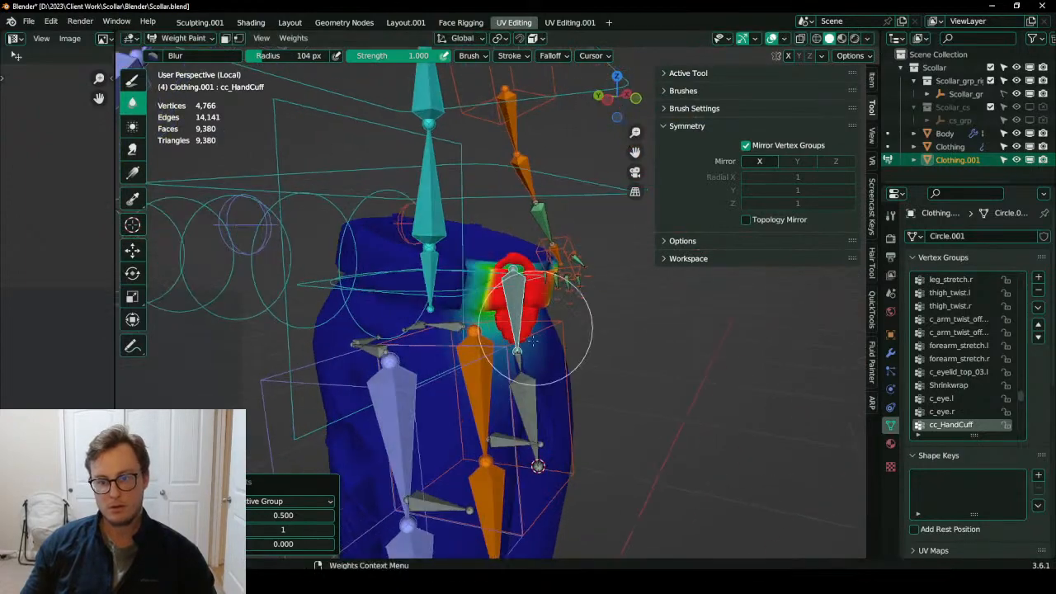
pyautogui.press('r')
pyautogui.press('x')
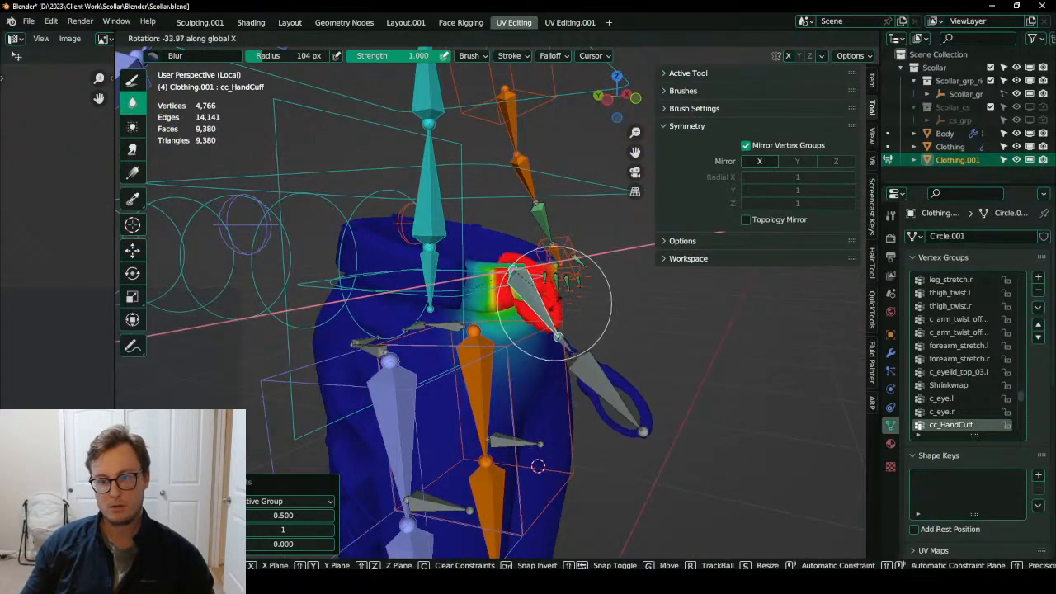
pyautogui.rightClick(555, 304)
pyautogui.moveTo(555, 304)
pyautogui.mouseDown(button='middle')
pyautogui.moveTo(537, 318)
pyautogui.moveTo(490, 306)
pyautogui.moveTo(467, 252)
pyautogui.mouseUp(button='middle')
pyautogui.scroll(6, 537, 319)
# Select the cuff ring's linked geometry, smooth its weights and mask painting to it.
pyautogui.press('Tab')
pyautogui.click(468, 252)
pyautogui.hotkey('ctrl', 'l')
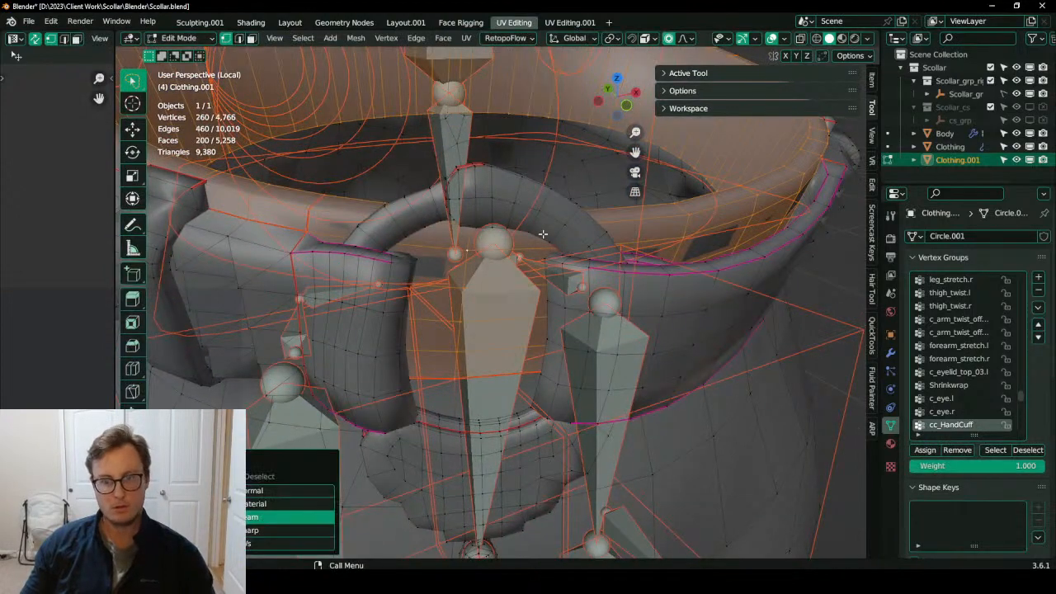
pyautogui.press('q')
pyautogui.press('Escape')
pyautogui.press('Tab')
pyautogui.press('q')
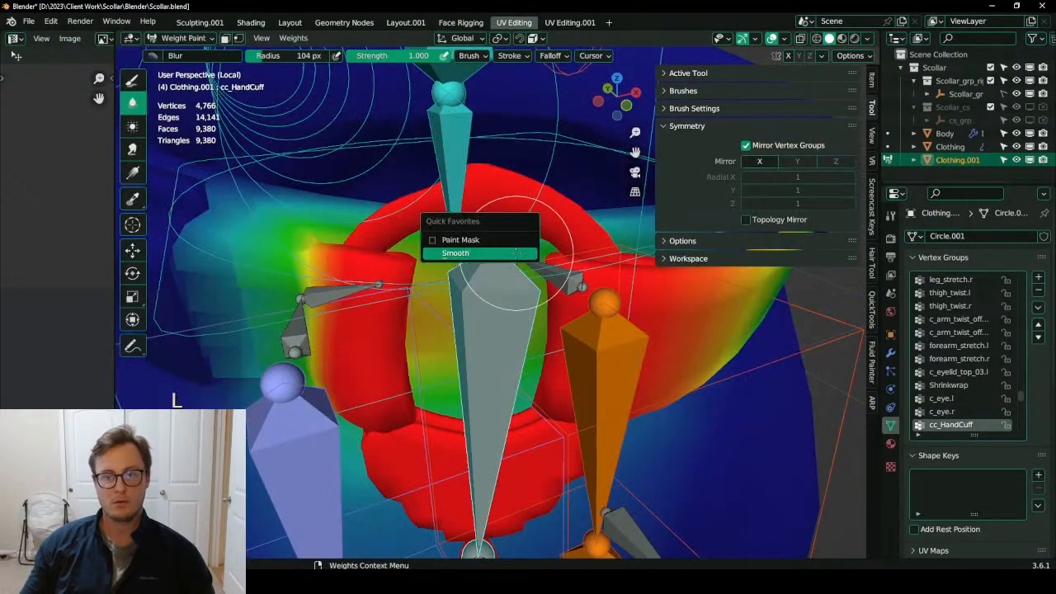
pyautogui.click(516, 255)
pyautogui.click(507, 239)
pyautogui.scroll(-2, 507, 239)
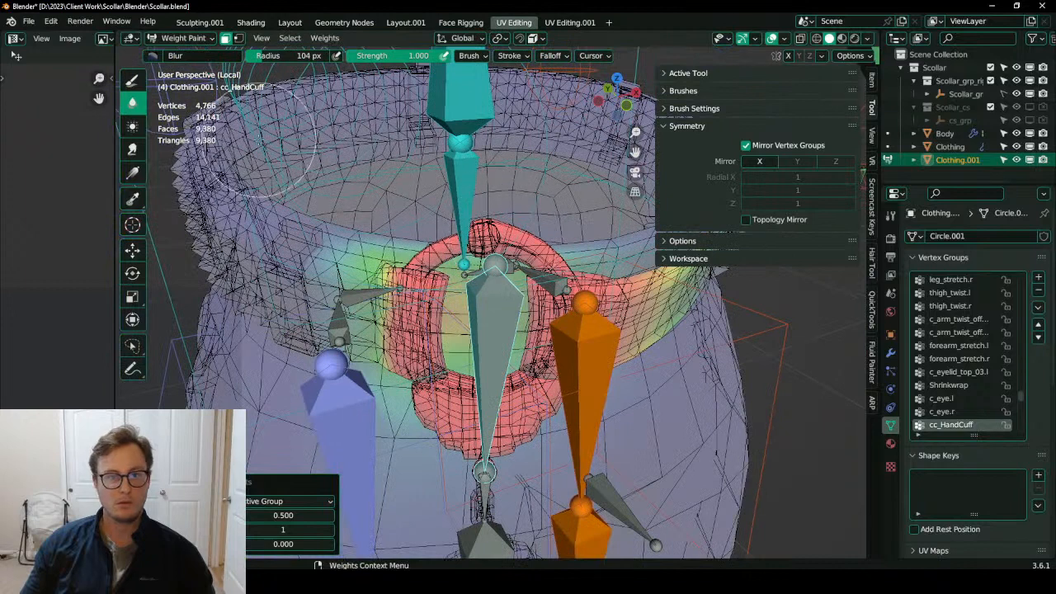
pyautogui.press('q')
# Paint the ring and the band on both sides to full cc_HandCuff weight 1.000.
pyautogui.click(132, 80)
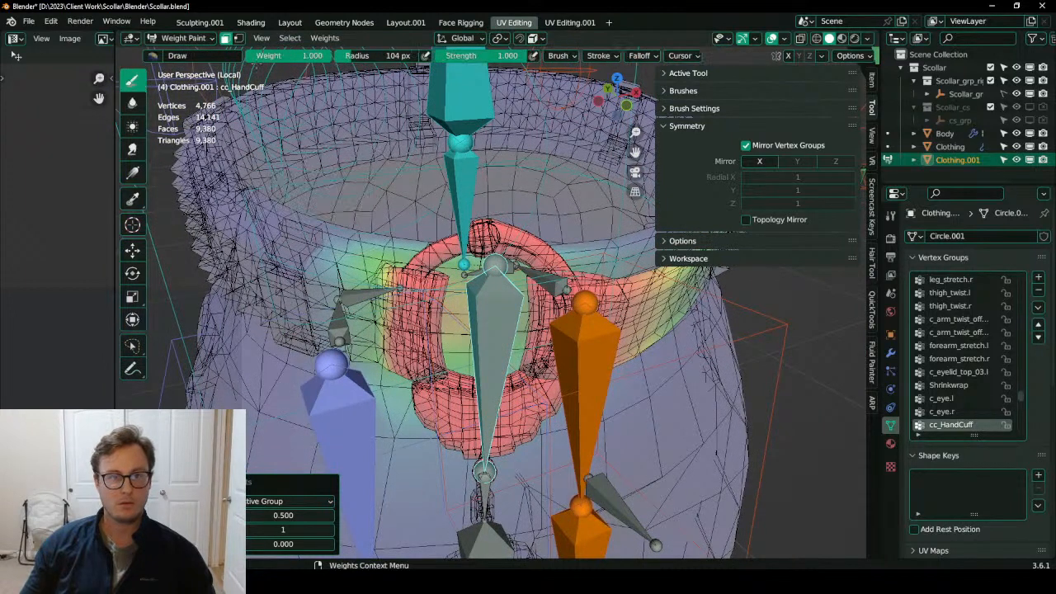
pyautogui.press('Return')
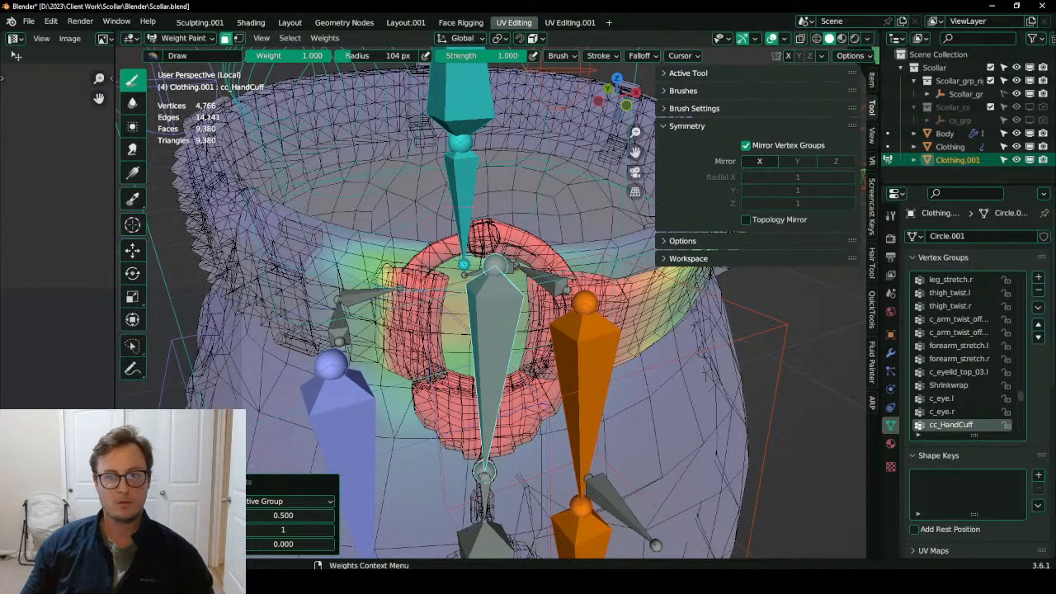
pyautogui.click(442, 259)
pyautogui.click(439, 254)
pyautogui.click(446, 253)
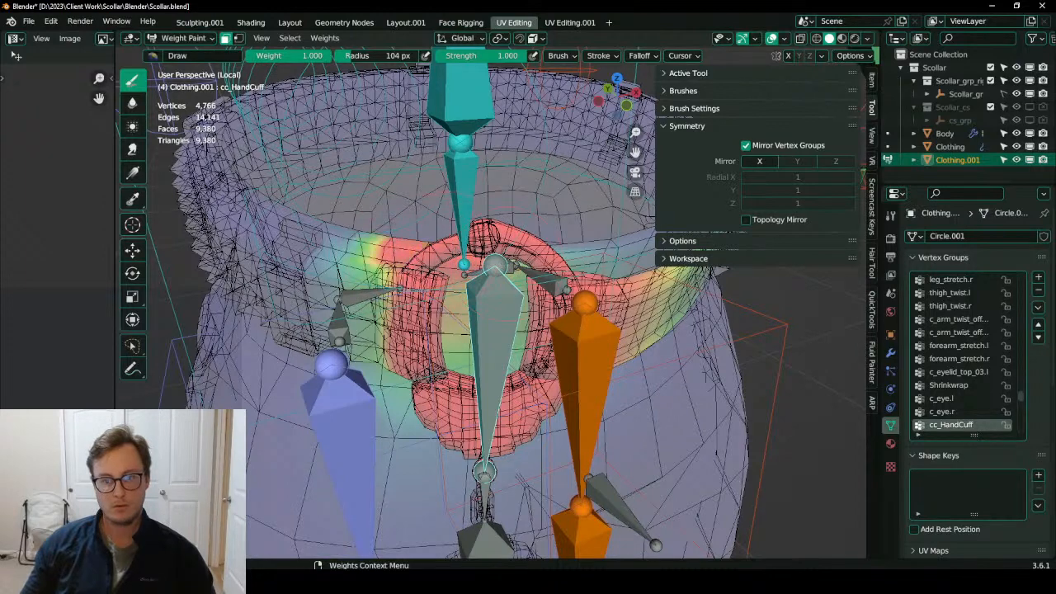
pyautogui.click(450, 291)
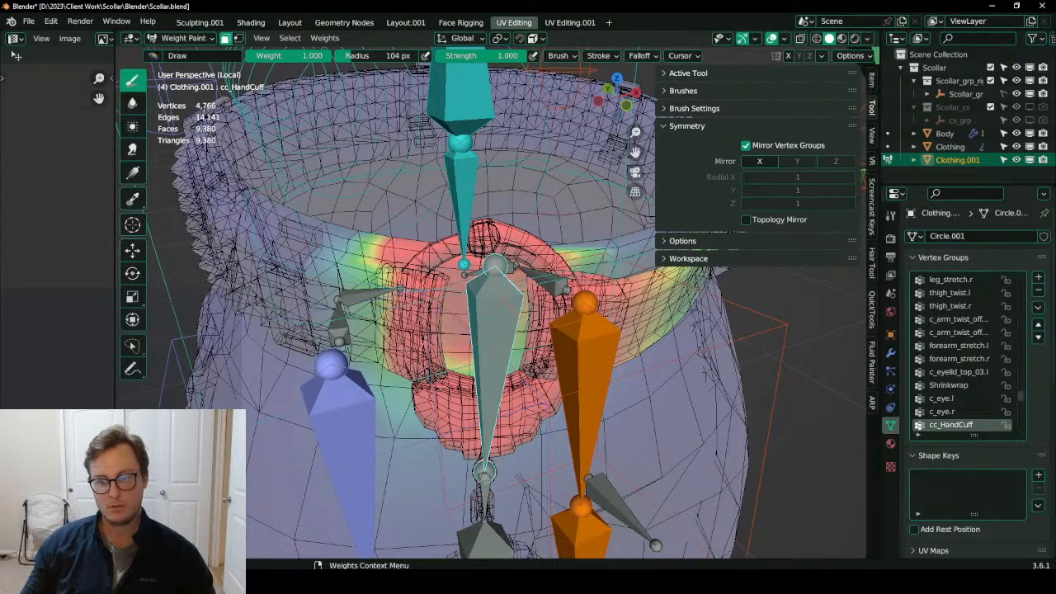
pyautogui.click(601, 250)
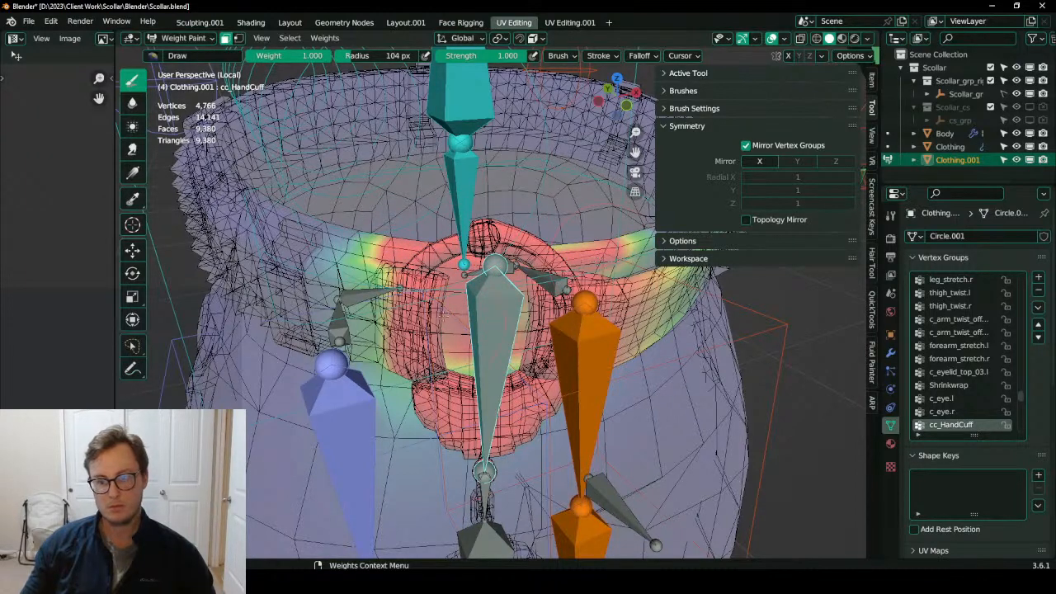
pyautogui.scroll(-3, 487, 305)
pyautogui.click(132, 102)
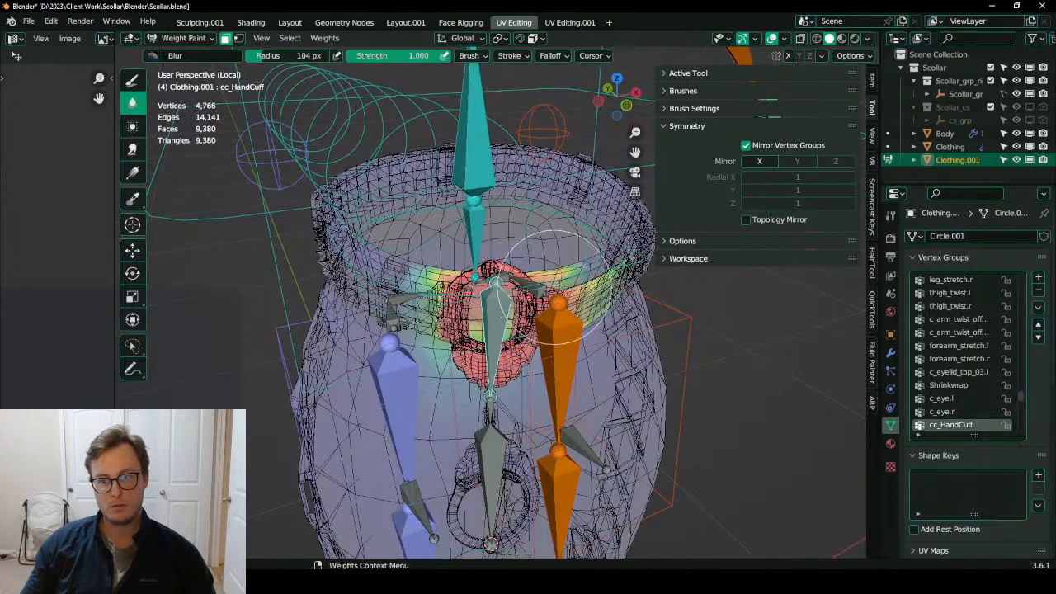
pyautogui.moveTo(540, 285); pyautogui.dragTo(511, 248, button='middle')
# Sample root.x as the active group, switch to the Draw brush and smooth the root.x weights.
pyautogui.keyDown('ctrl'); pyautogui.keyDown('shift'); pyautogui.rightClick(482, 205); pyautogui.keyUp('shift'); pyautogui.keyUp('ctrl')
pyautogui.click(483, 205)
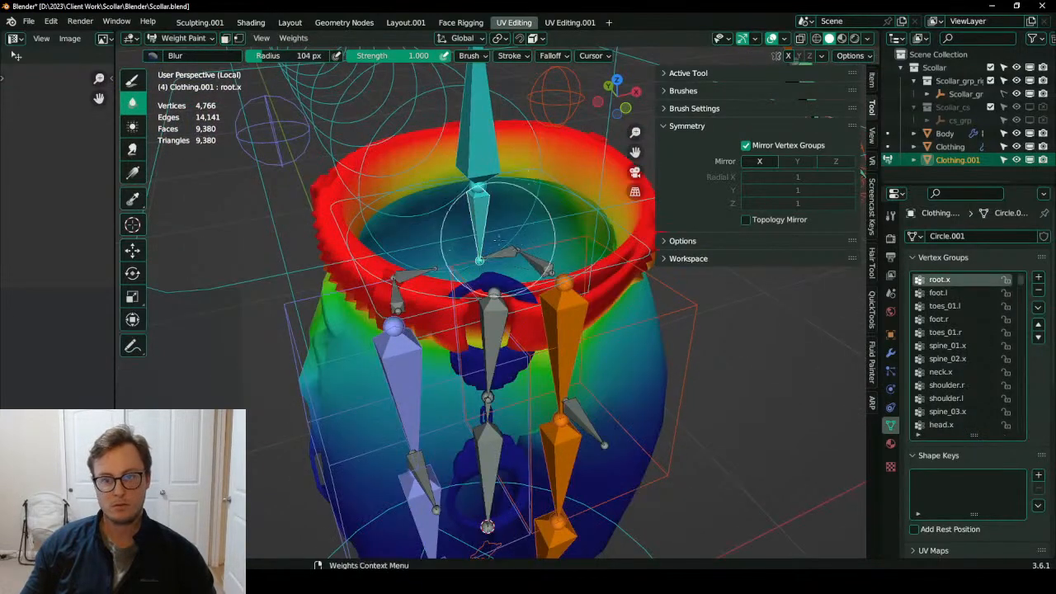
pyautogui.scroll(2, 496, 233)
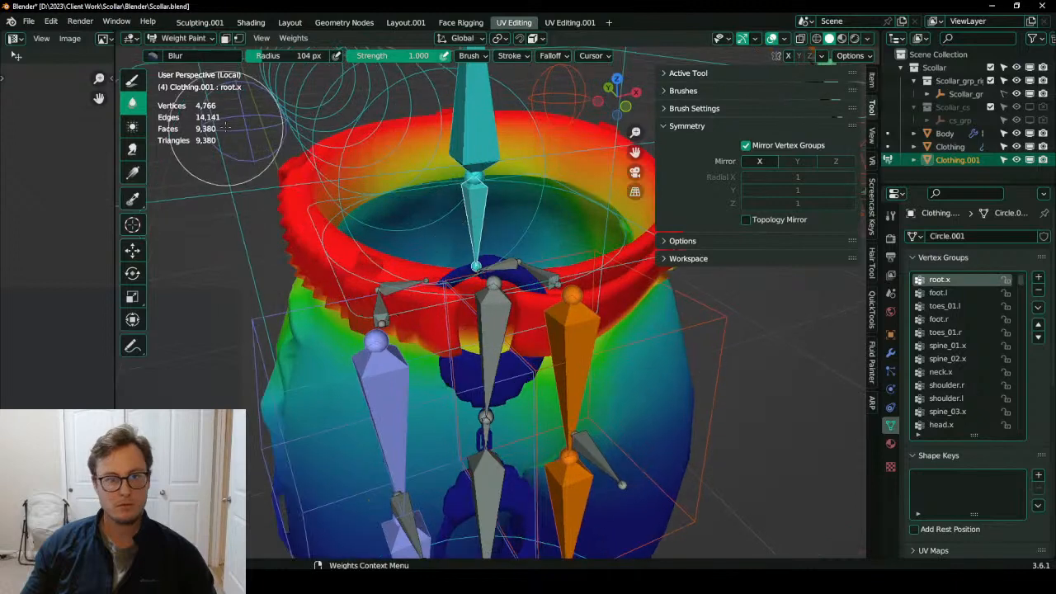
pyautogui.click(132, 80)
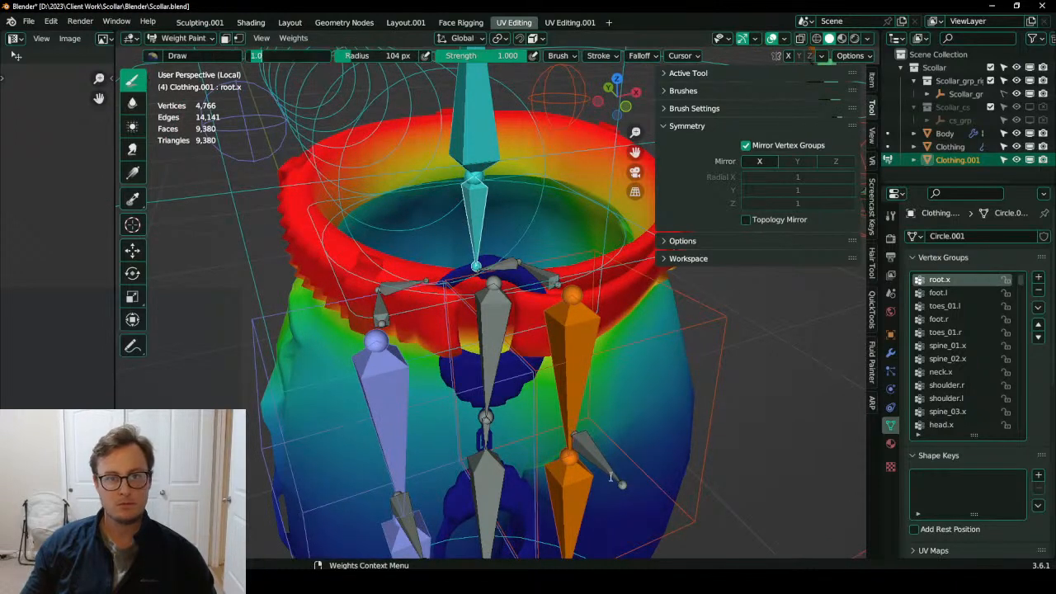
pyautogui.scroll(-2, 533, 396)
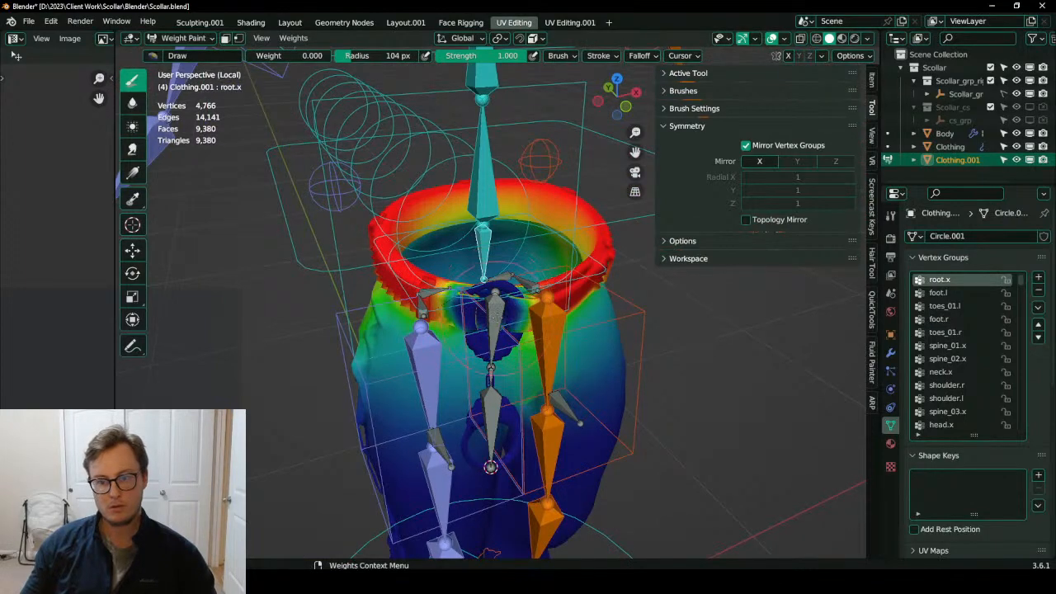
pyautogui.press('q')
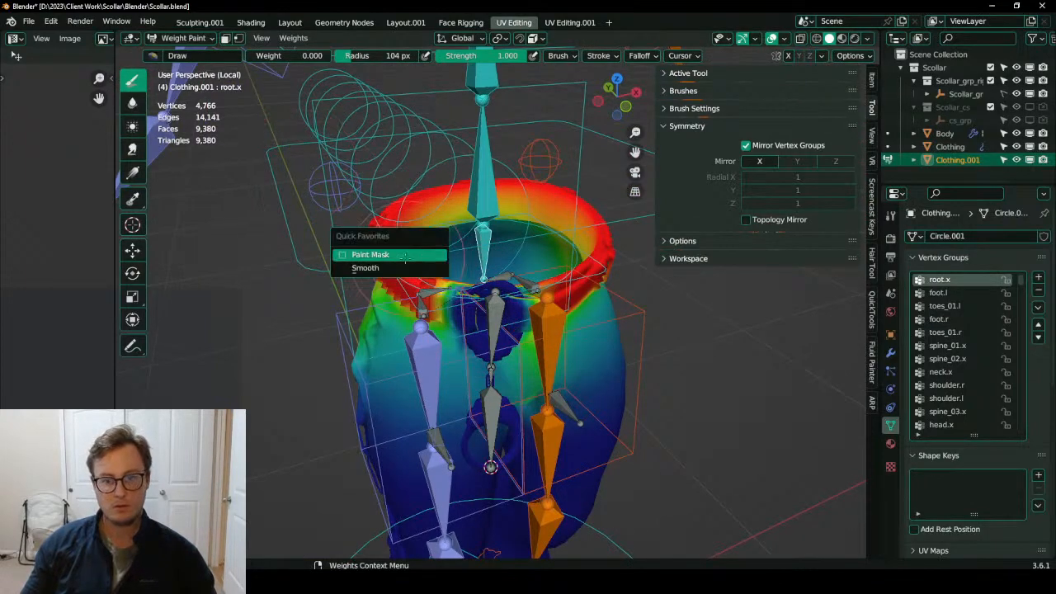
pyautogui.click(364, 268)
pyautogui.moveTo(388, 272); pyautogui.dragTo(508, 305, button='middle')
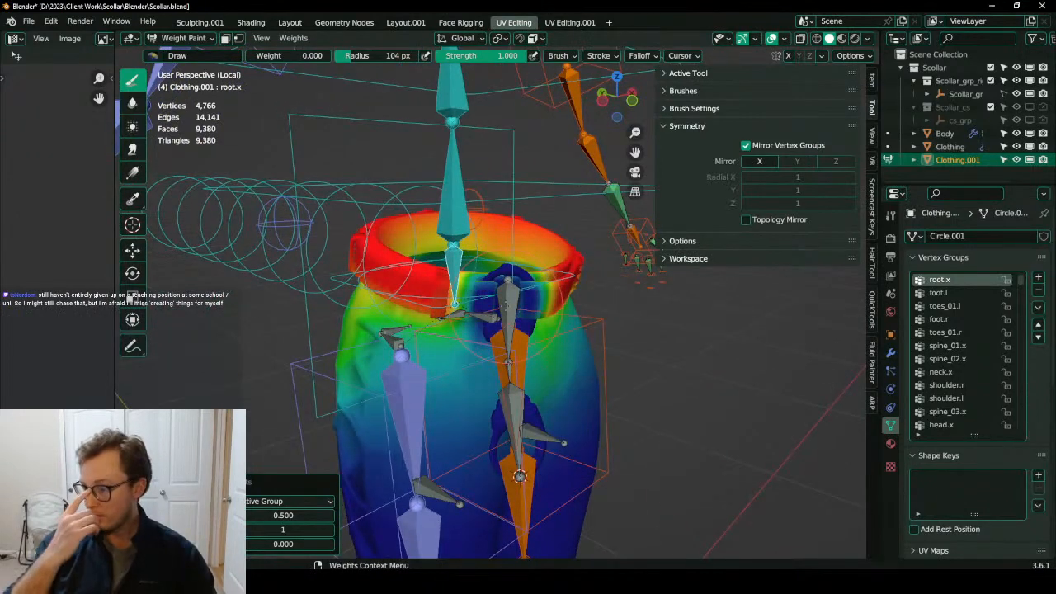
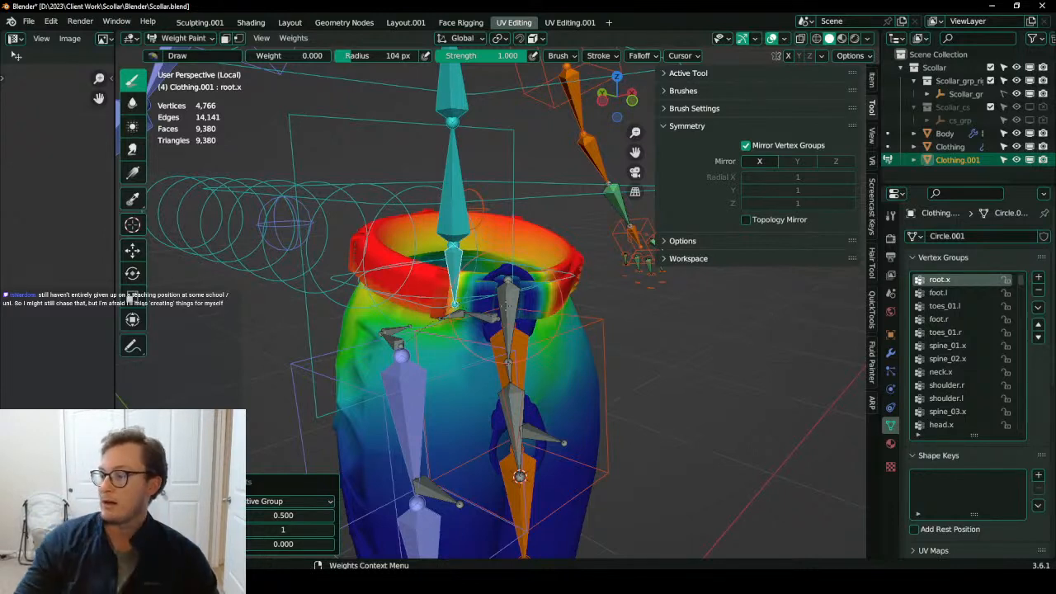
# Zoom in on the Clothing.001 waistband and switch the pants from Weight Paint into Edit Mode.
pyautogui.moveTo(504, 316); pyautogui.dragTo(462, 322, button='middle')
pyautogui.scroll(2, 495, 313)
pyautogui.click(531, 292)
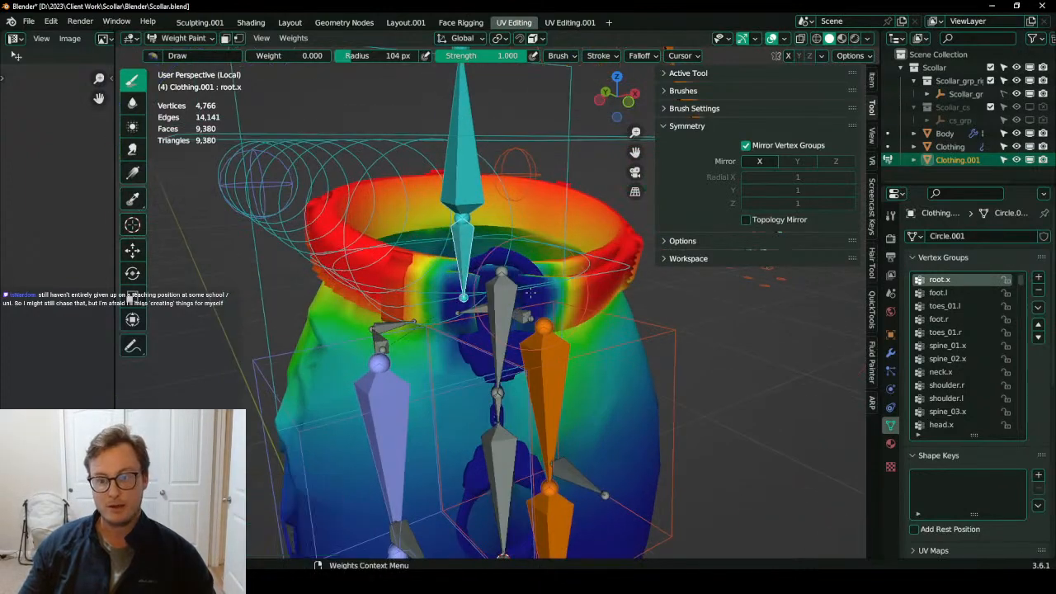
pyautogui.scroll(2, 478, 309)
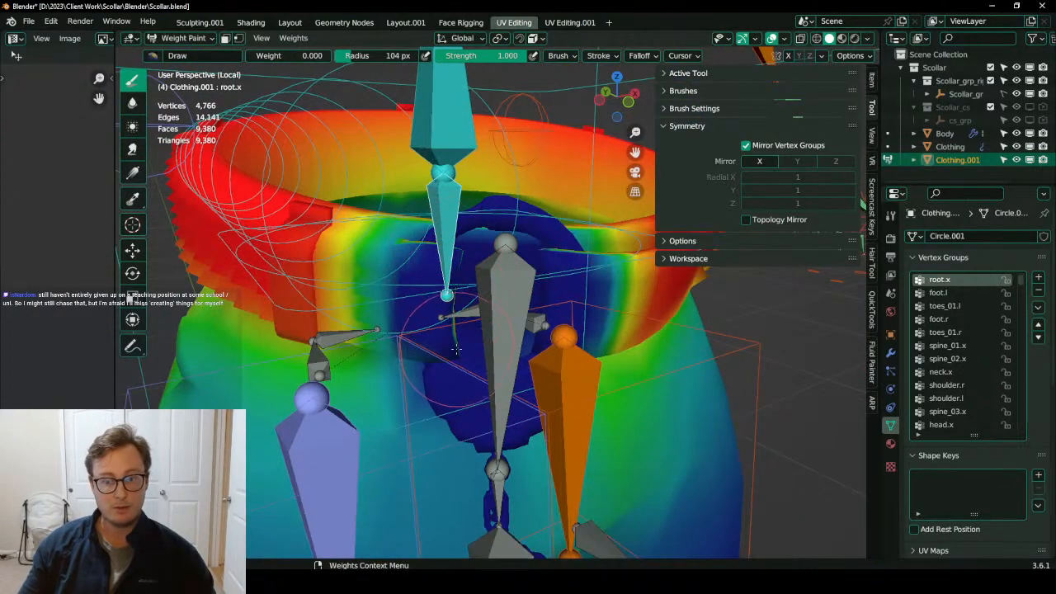
pyautogui.moveTo(413, 330); pyautogui.dragTo(387, 298, button='middle')
pyautogui.press('Tab')
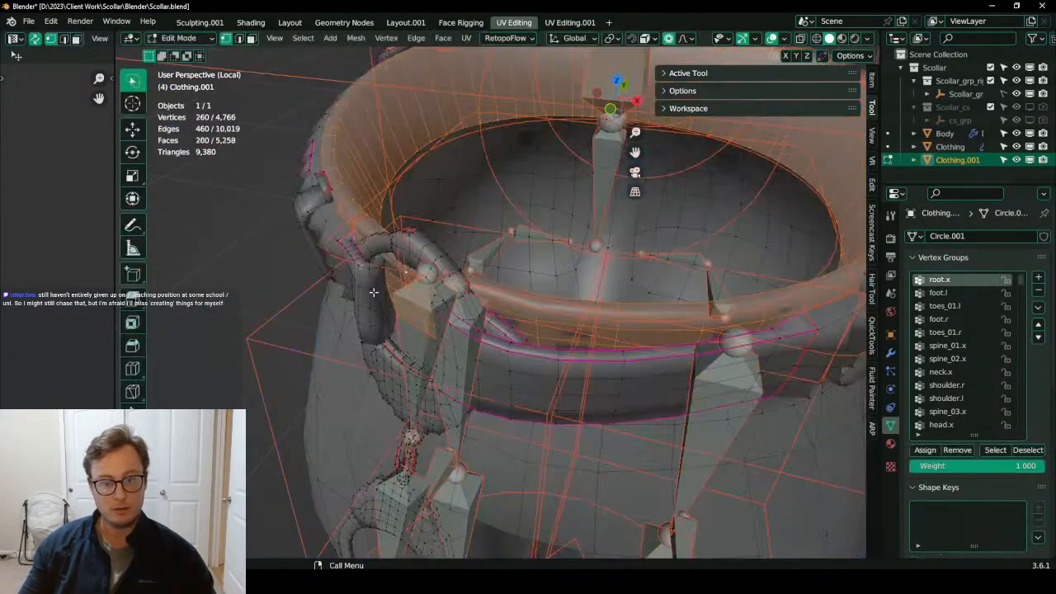
# Select the linked waistband geometry, shrink it with Select Less, and end back in Weight Paint.
pyautogui.press('l')
pyautogui.press('l')
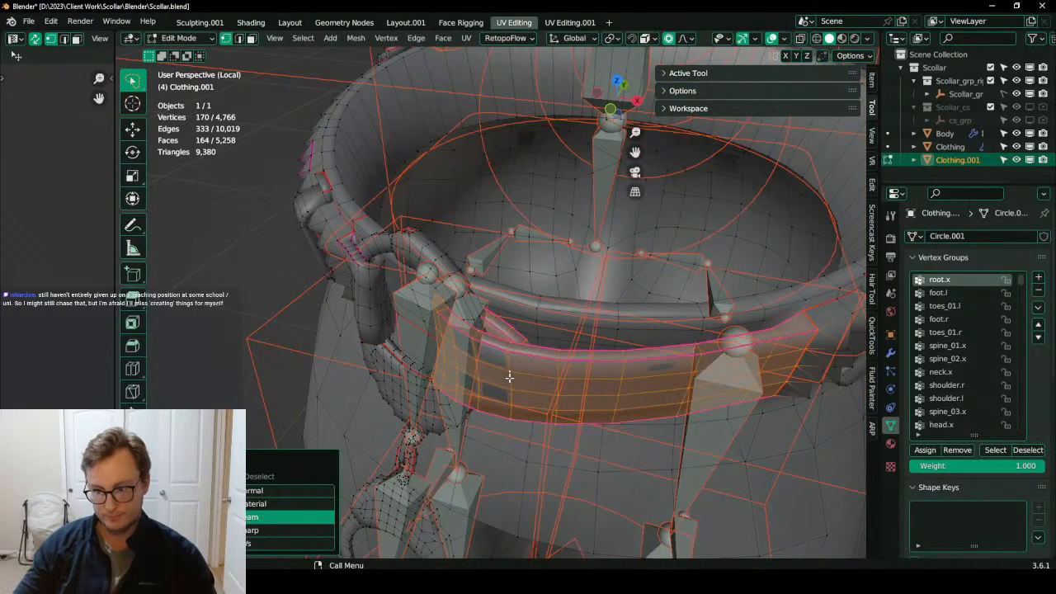
pyautogui.press('ctrl+KP_Subtract')
pyautogui.press('ctrl+KP_Subtract')
pyautogui.press('ctrl+KP_Subtract')
pyautogui.press('ctrl+KP_Subtract')
pyautogui.press('ctrl+KP_Subtract')
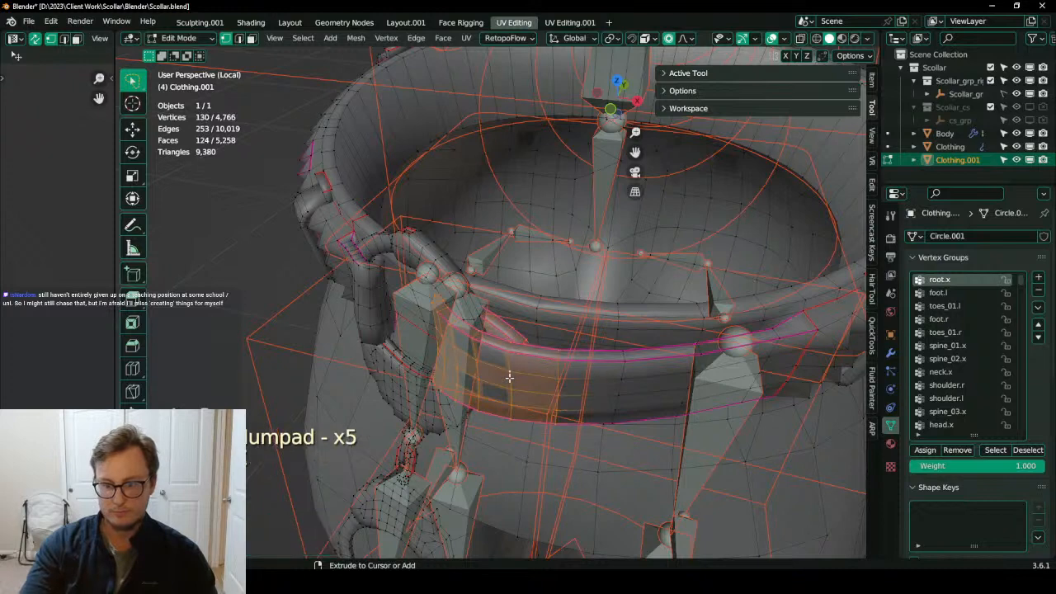
pyautogui.press('Tab')
pyautogui.press('Tab')
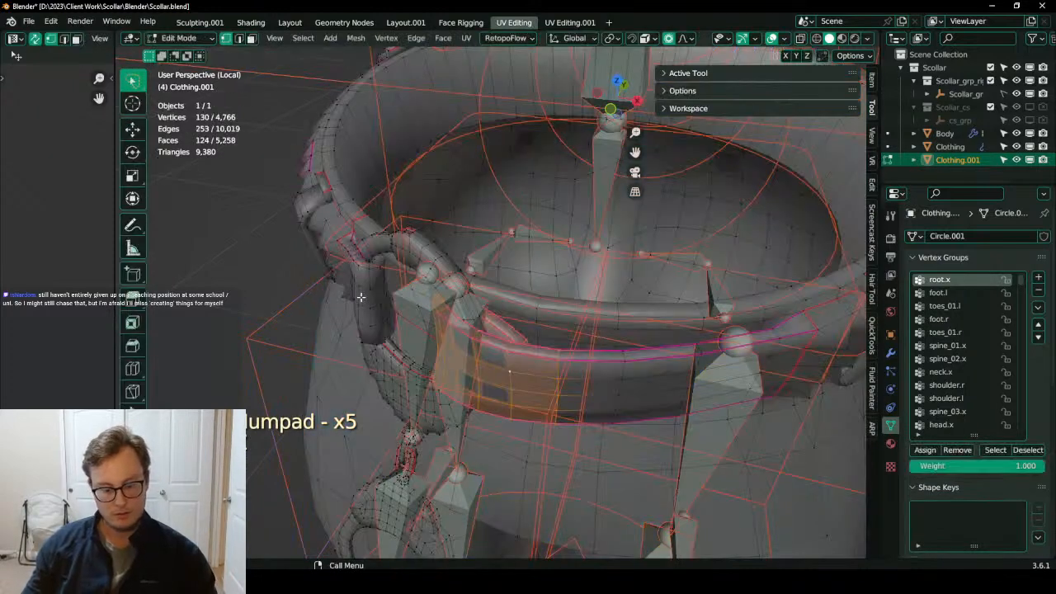
pyautogui.press('l')
pyautogui.press('Tab')
pyautogui.press('Tab')
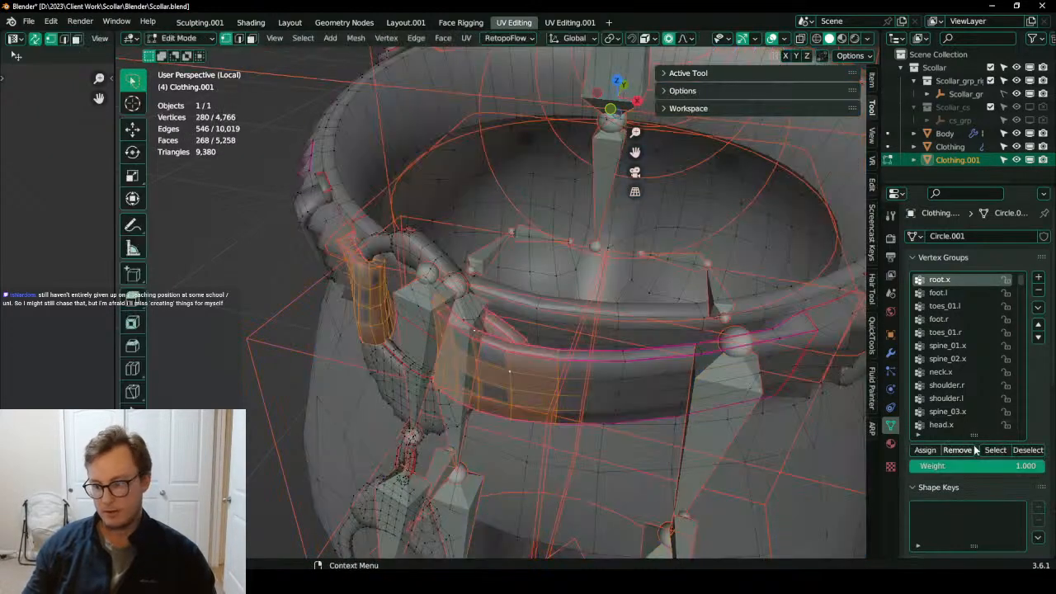
pyautogui.moveTo(481, 339); pyautogui.dragTo(506, 334, button='middle')
pyautogui.press('Tab')
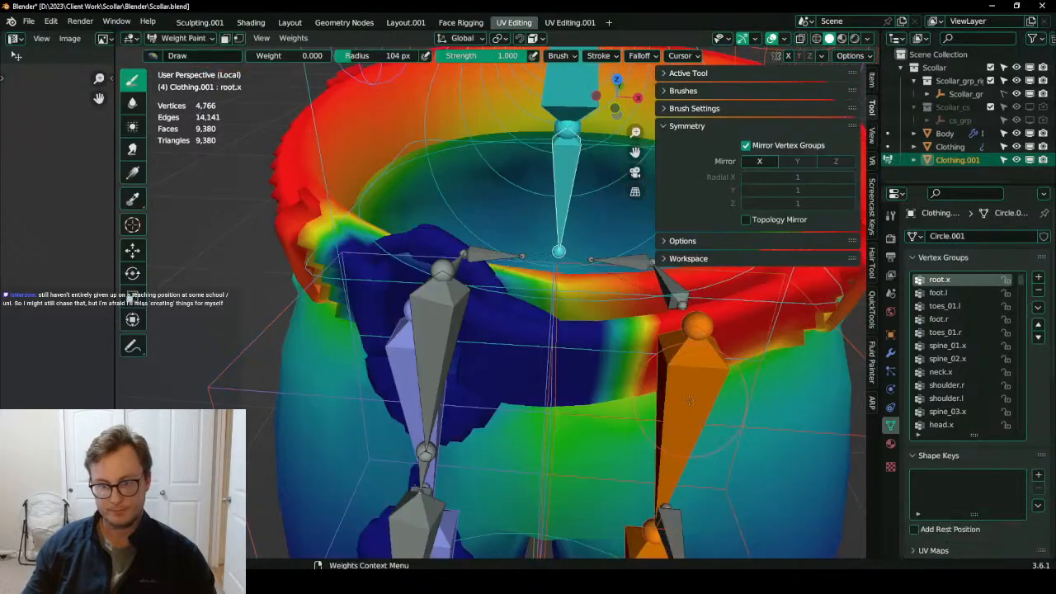
# Switch the weight paint brush to Blur from Quick Favourites.
pyautogui.moveTo(591, 412); pyautogui.dragTo(616, 406, button='middle')
pyautogui.press('q')
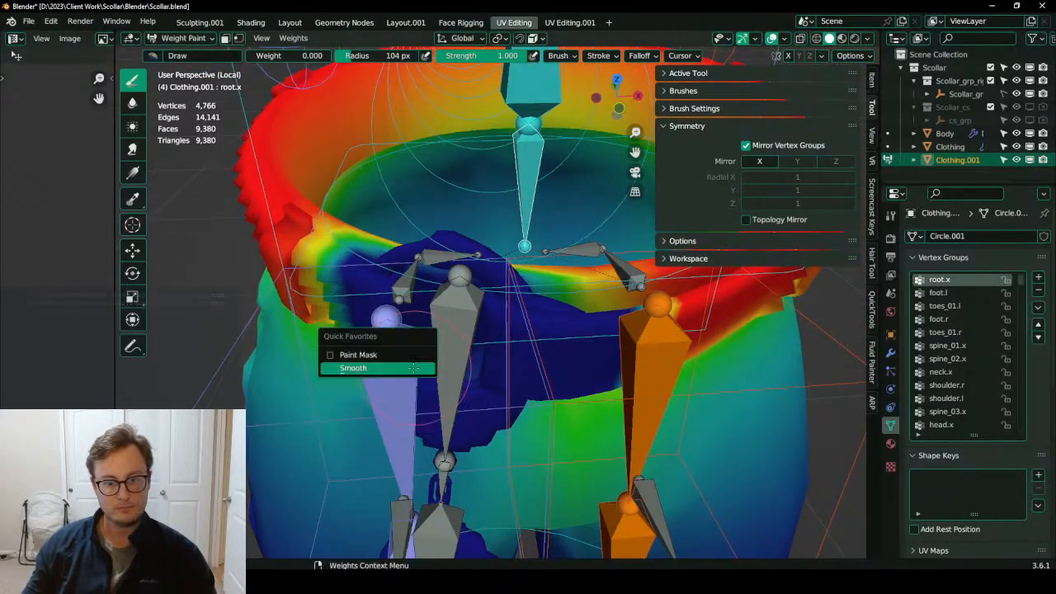
pyautogui.click(132, 102)
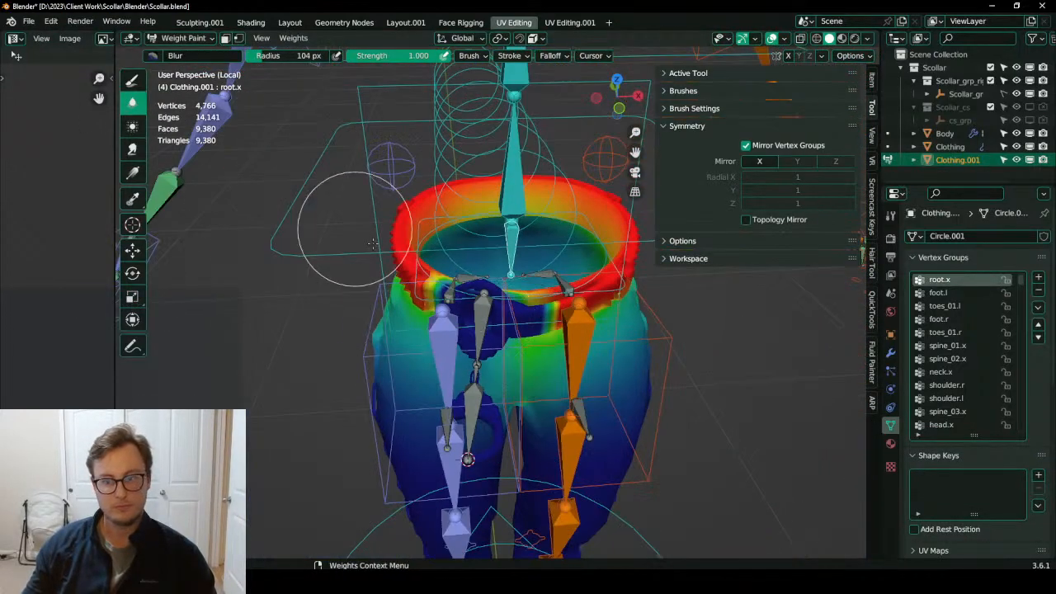
# Show the cc_HandCuff weights on the belt and test-rotate the bone, cancelling each rotation.
pyautogui.moveTo(423, 293)
pyautogui.mouseDown(button='middle')
pyautogui.moveTo(507, 338)
pyautogui.moveTo(555, 334)
pyautogui.moveTo(535, 341)
pyautogui.mouseUp(button='middle')
pyautogui.keyDown('ctrl'); pyautogui.click(517, 310); pyautogui.keyUp('ctrl')
pyautogui.press('r')
pyautogui.rightClick(556, 359)
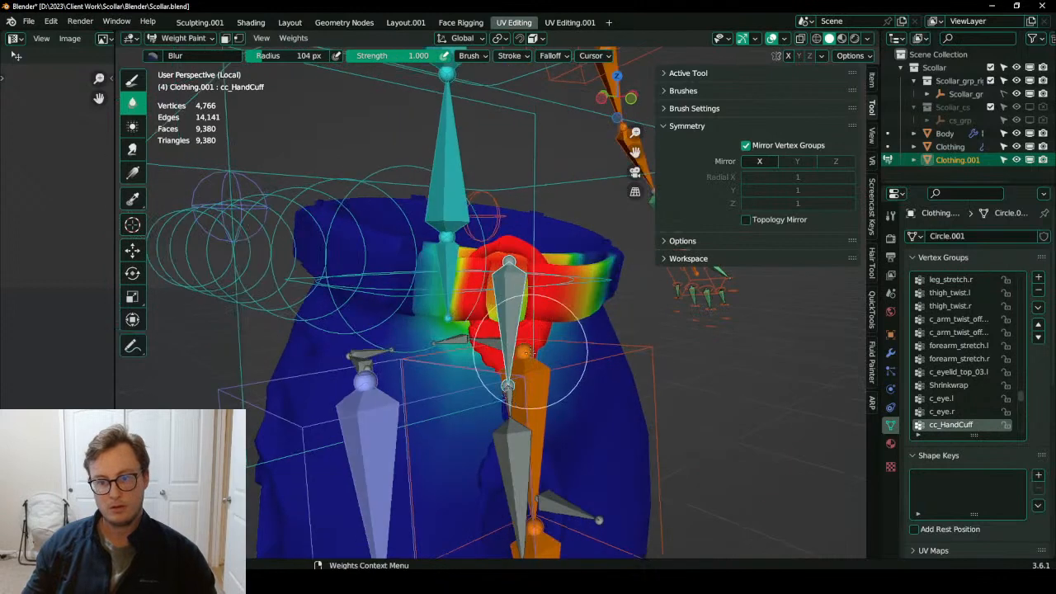
pyautogui.press('r')
pyautogui.rightClick(540, 344)
# Return the pants to Object Mode and reselect the rig and Clothing.001.
pyautogui.press('Tab')
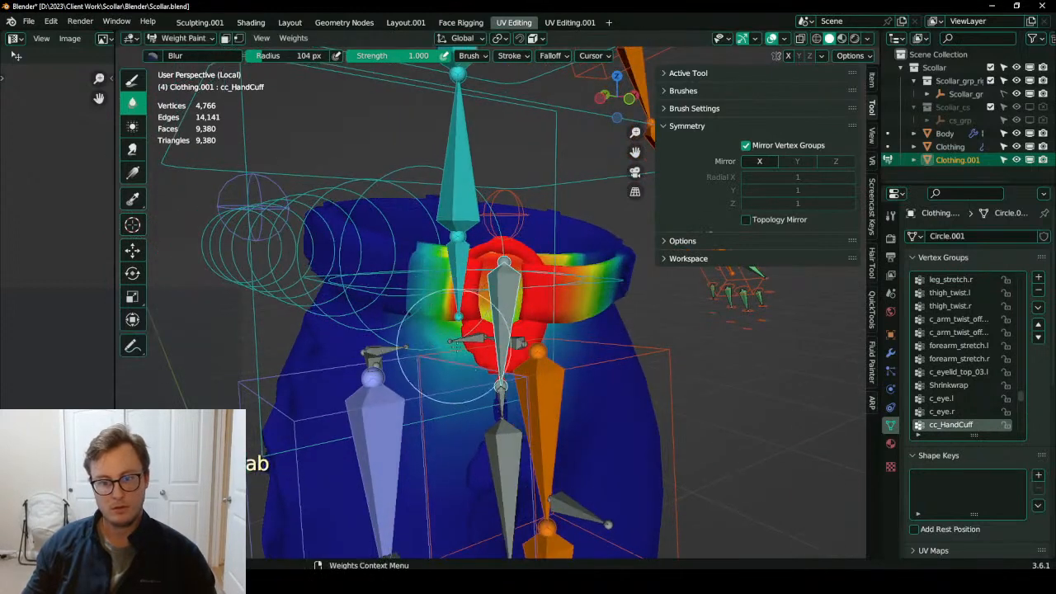
pyautogui.press('Tab')
pyautogui.click(400, 295)
pyautogui.click(399, 303)
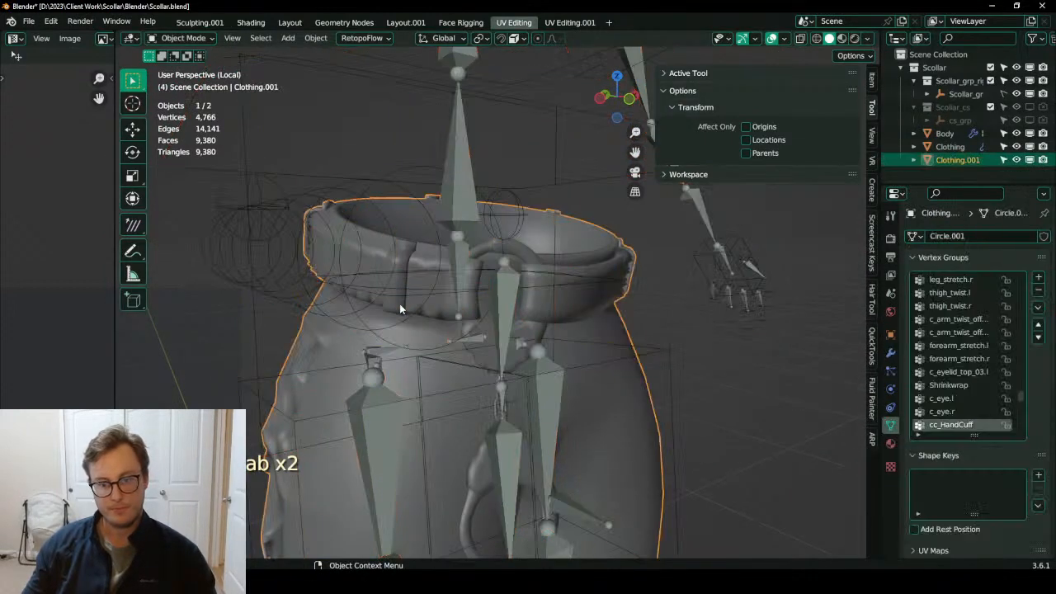
# Separate the linked belt loops from the pants into their own object, Clothing.002.
pyautogui.press('Tab')
pyautogui.click(401, 304)
pyautogui.press('l')
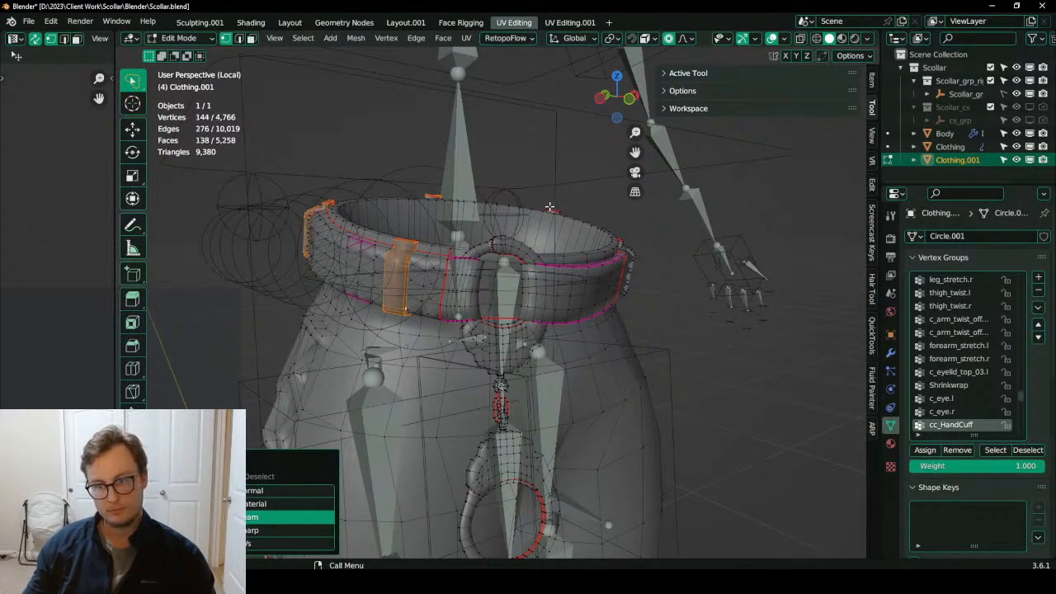
pyautogui.press('p')
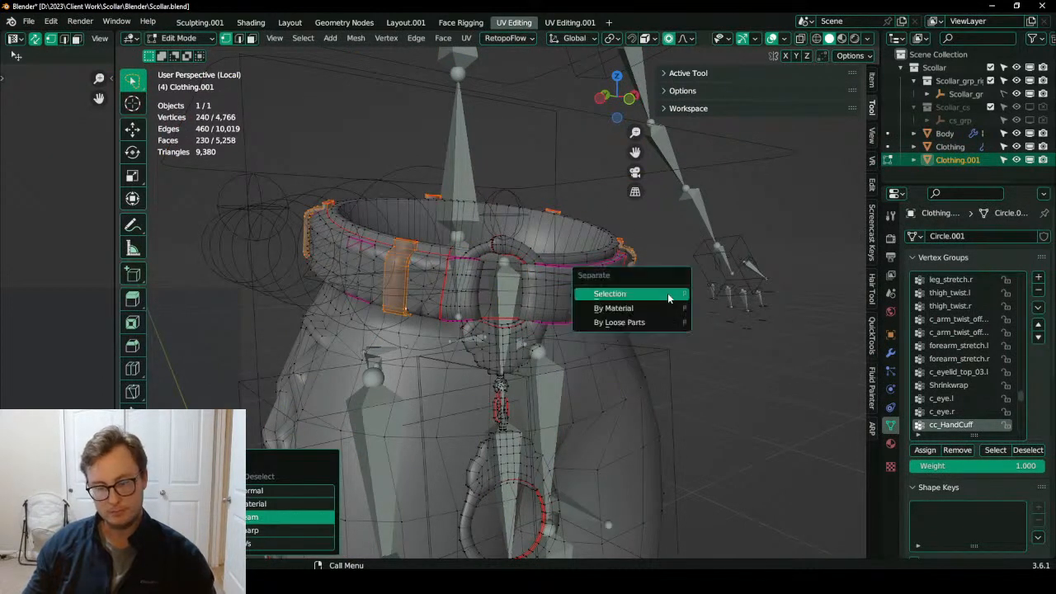
pyautogui.click(668, 294)
pyautogui.press('Tab')
# Delete all vertex groups on the belt loops and set Clothing.001 as the Data Transfer source.
pyautogui.click(1038, 306)
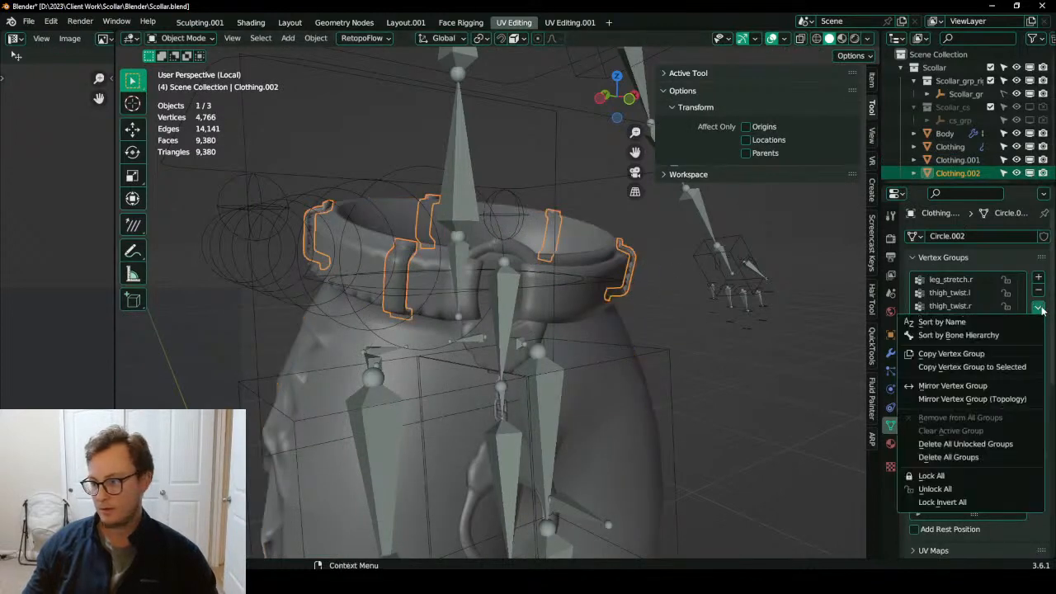
pyautogui.click(967, 460)
pyautogui.scroll(-2, 1009, 507)
pyautogui.scroll(-5, 1009, 513)
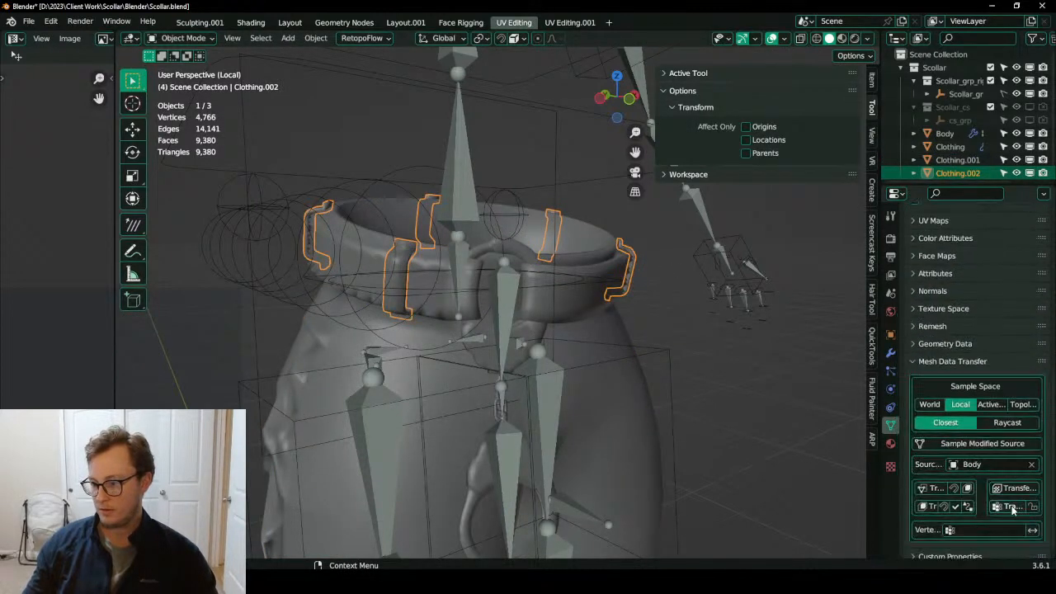
pyautogui.click(1032, 457)
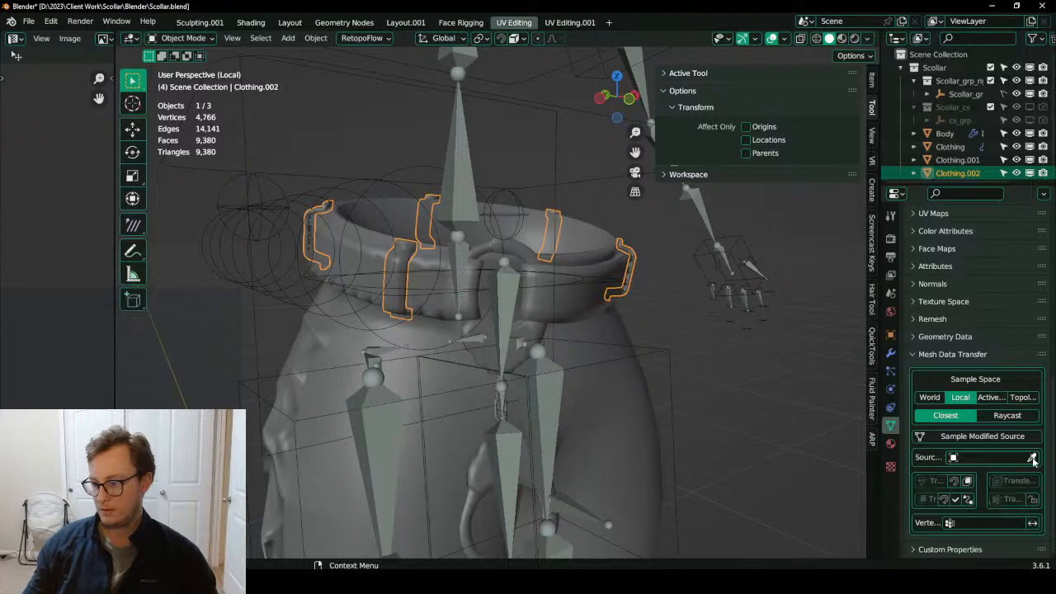
pyautogui.click(633, 306)
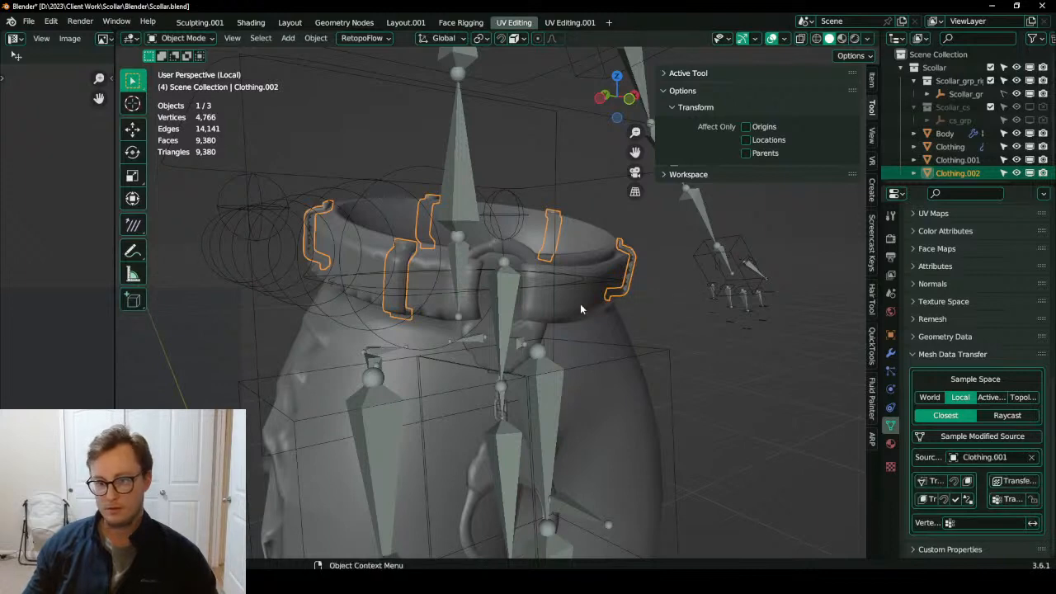
# Join the belt loops back into Clothing.001 and put the rig into Pose Mode.
pyautogui.keyDown('shift'); pyautogui.click(612, 330); pyautogui.keyUp('shift')
pyautogui.hotkey('ctrl', 'j')
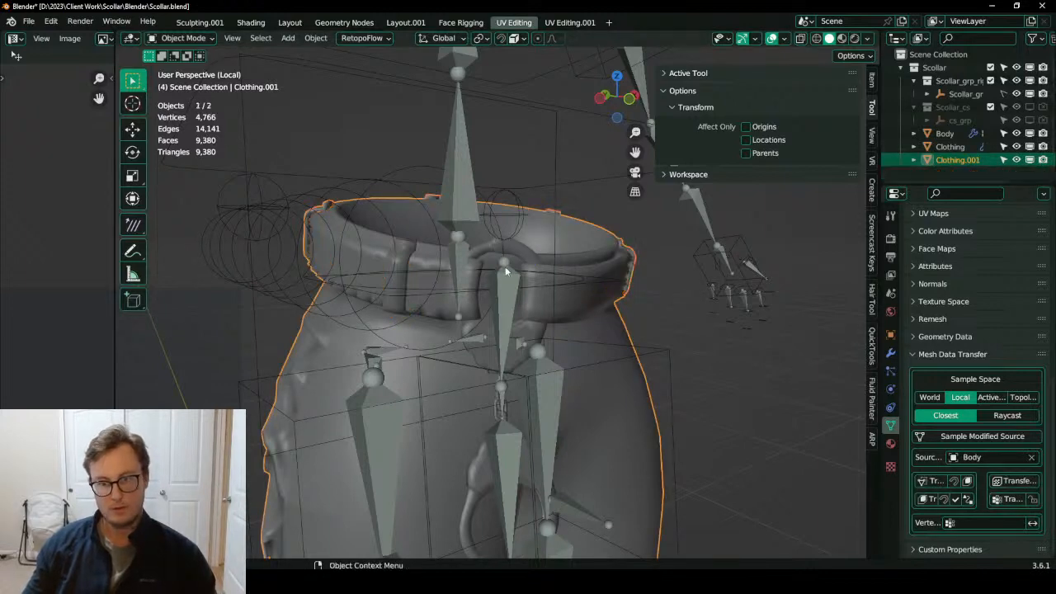
pyautogui.click(518, 290)
pyautogui.hotkey('ctrl', 'Tab')
pyautogui.press('r')
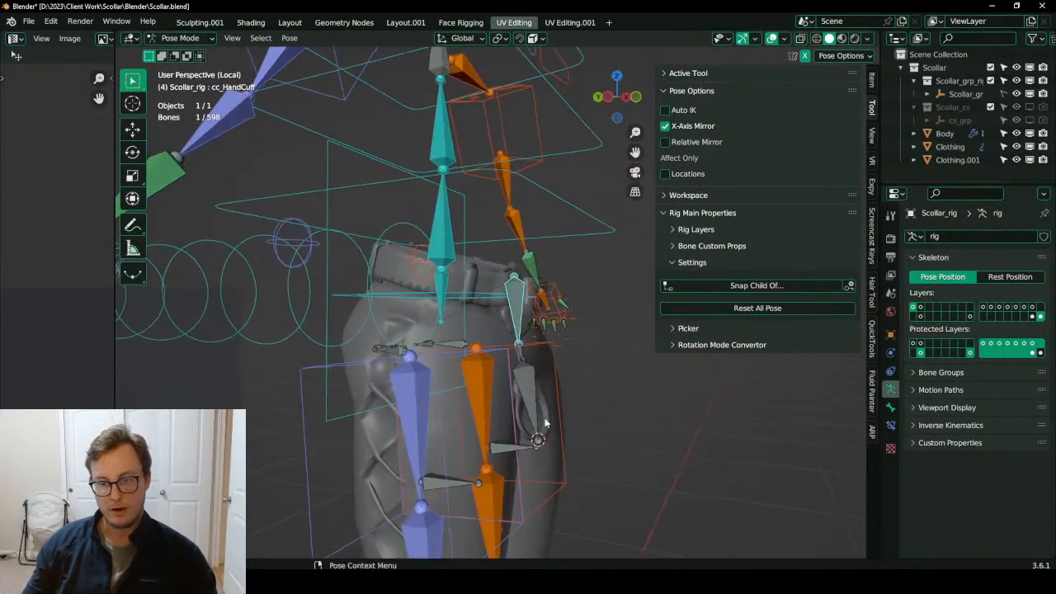
# Rotate cc_HandCuff on X to confirm the belt loops follow, then return the rig to Object Mode.
pyautogui.press('x')
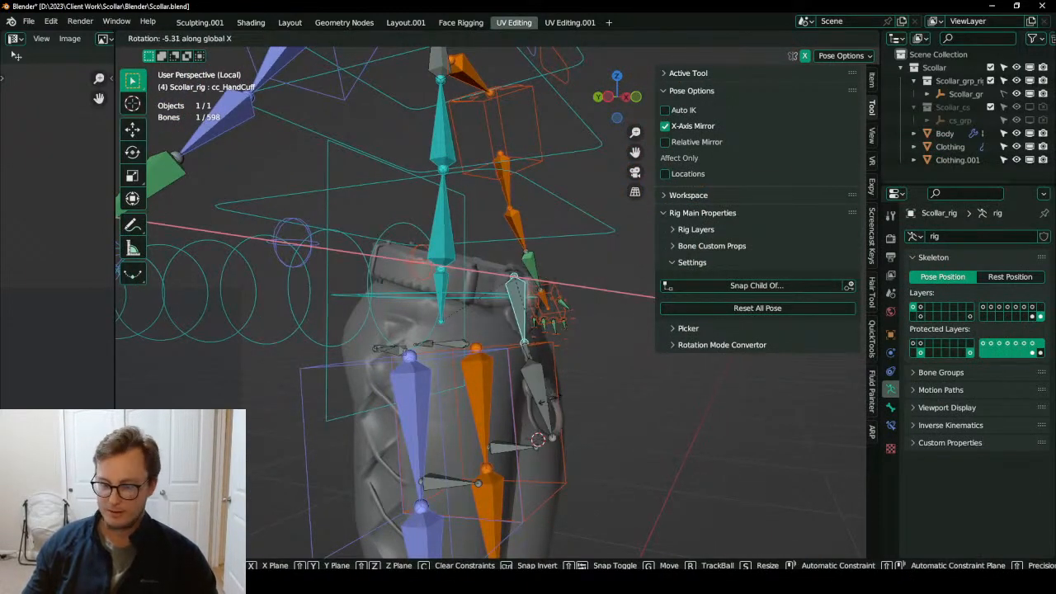
pyautogui.click(529, 356)
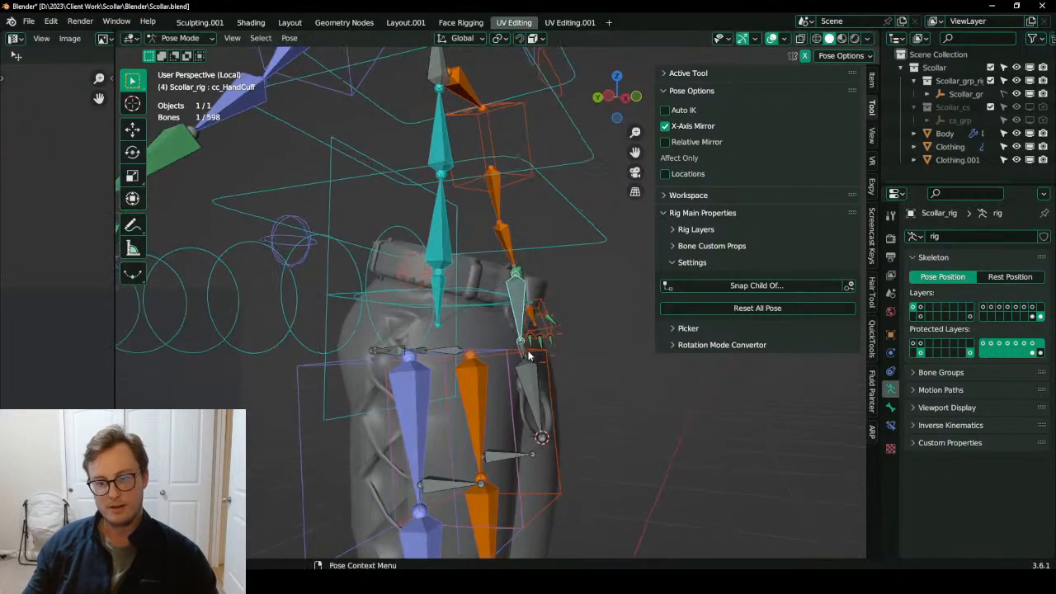
pyautogui.click(525, 350)
pyautogui.moveTo(525, 350)
pyautogui.mouseDown(button='middle')
pyautogui.moveTo(518, 360)
pyautogui.moveTo(456, 359)
pyautogui.moveTo(552, 364)
pyautogui.moveTo(555, 308)
pyautogui.mouseUp(button='middle')
pyautogui.scroll(3, 455, 360)
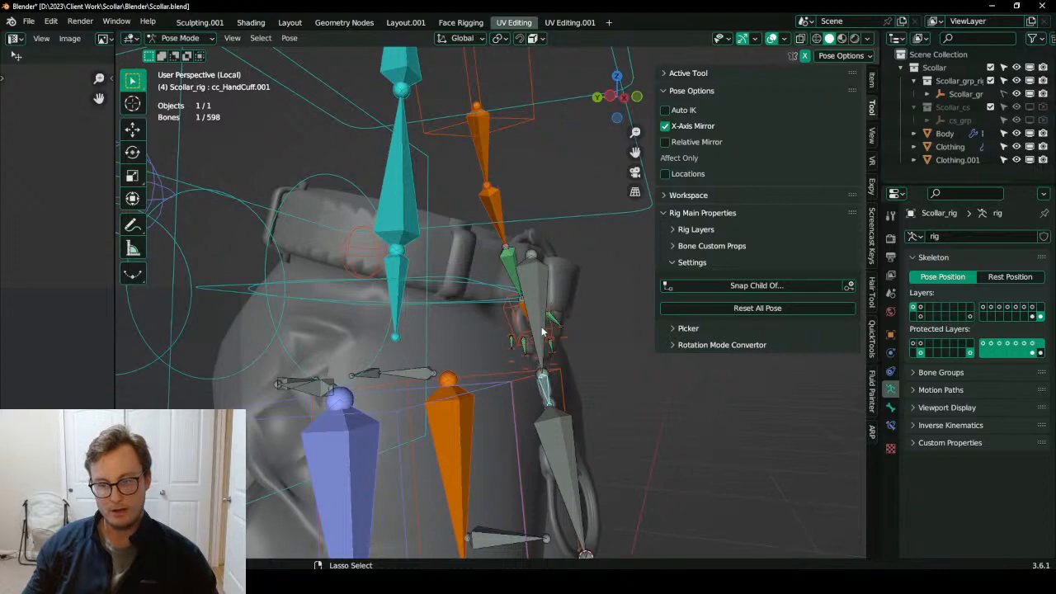
pyautogui.click(541, 324)
pyautogui.press('r')
pyautogui.rightClick(589, 344)
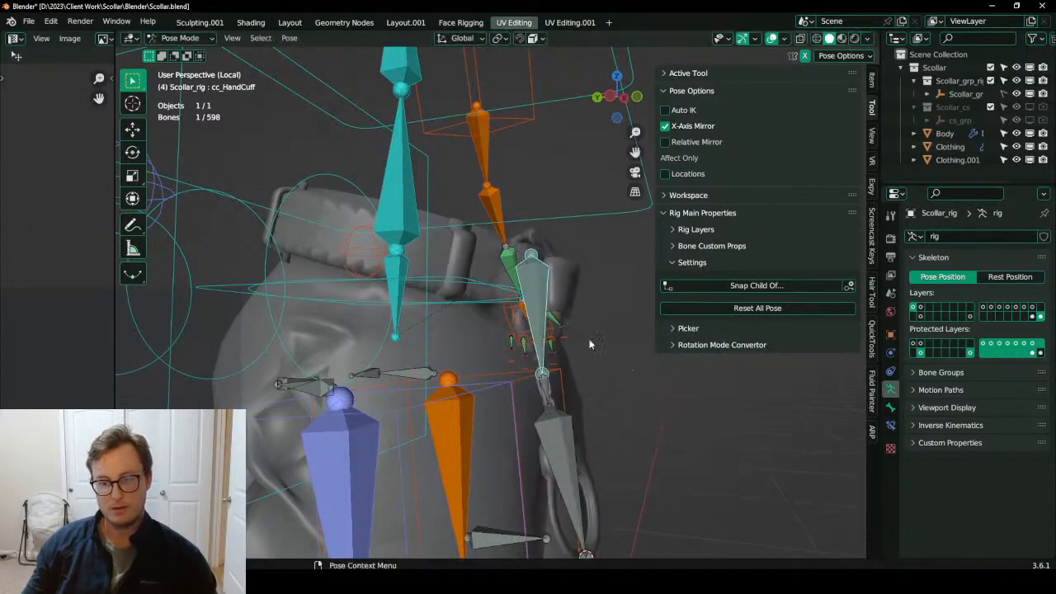
pyautogui.moveTo(589, 344); pyautogui.dragTo(502, 377, button='middle')
pyautogui.hotkey('ctrl', 'Tab')
pyautogui.scroll(-4, 438, 364)
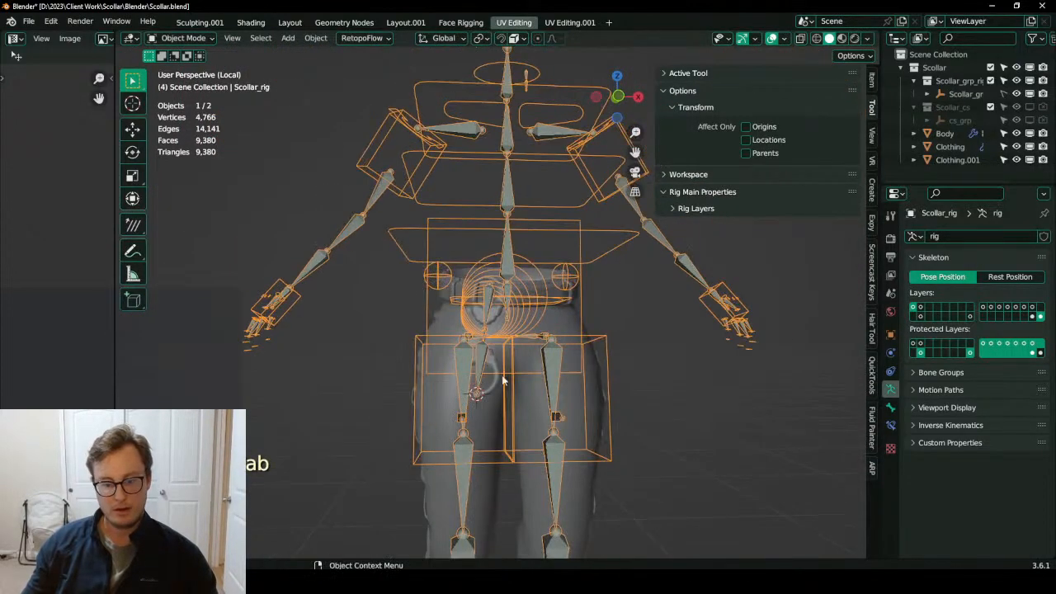
# Select Clothing.001, bring the whole scene back from local view, and save Scollar.blend.
pyautogui.click(575, 415)
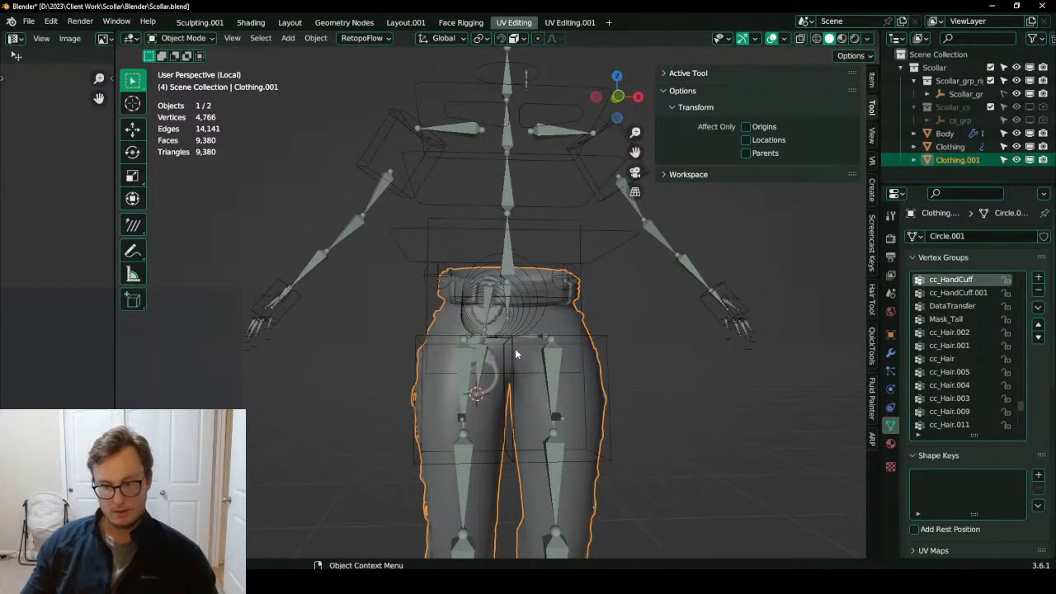
pyautogui.press('KP_Divide')
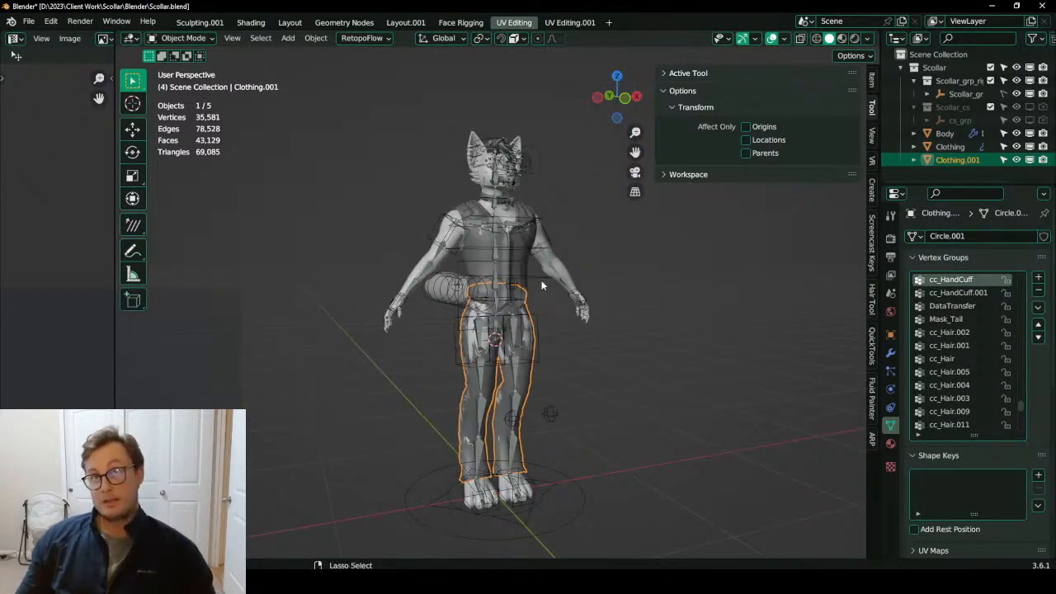
pyautogui.hotkey('ctrl', 's')
pyautogui.scroll(5, 540, 282)
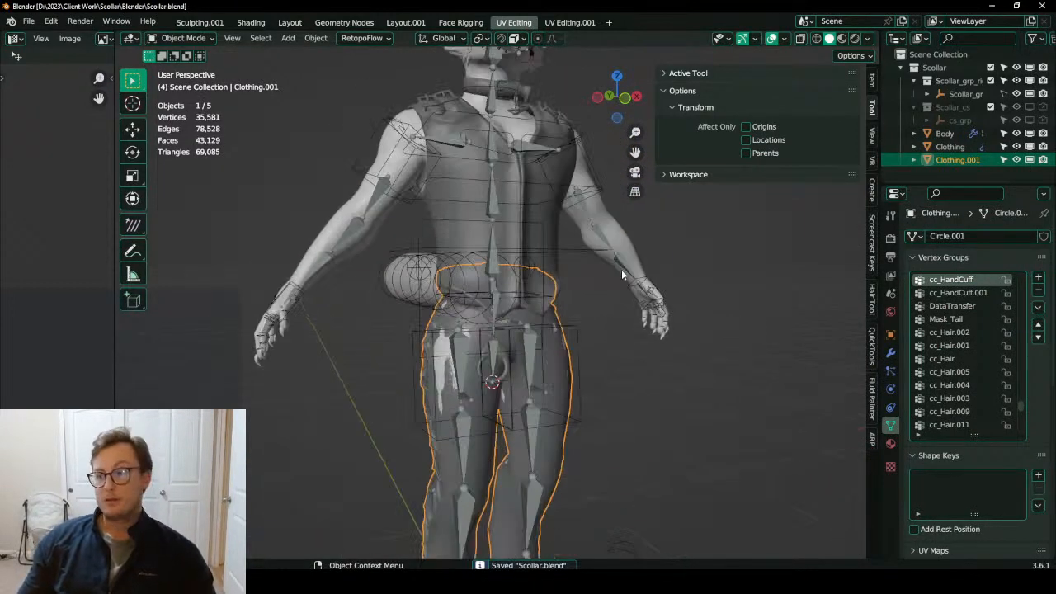
# Join Clothing.001 into the Clothing vest object and save again.
pyautogui.keyDown('shift'); pyautogui.click(551, 230); pyautogui.keyUp('shift')
pyautogui.hotkey('ctrl', 'j')
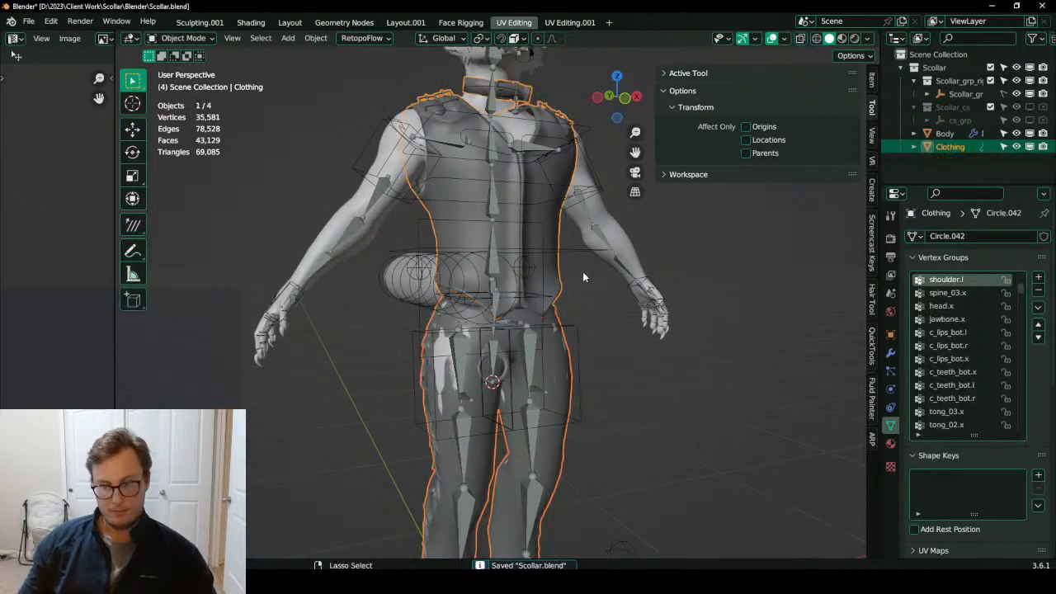
pyautogui.hotkey('ctrl', 's')
# Export all objects as Scollar.fbx with Auto-Rig Pro FBX into the Unity project's FBX folder.
pyautogui.press('a')
pyautogui.press('q')
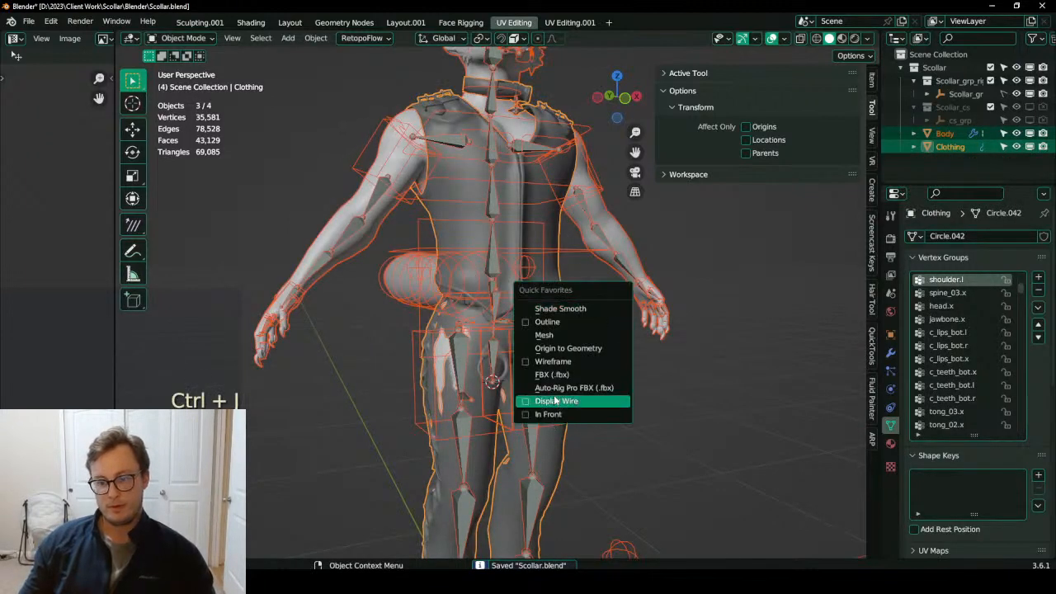
pyautogui.click(571, 387)
pyautogui.press('Escape')
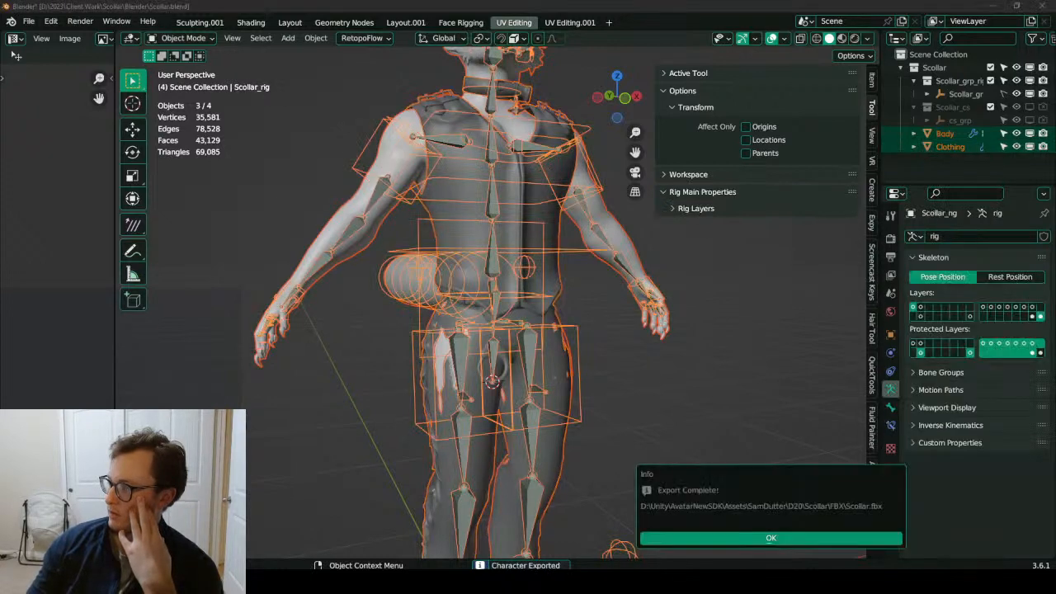
pyautogui.click(821, 538)
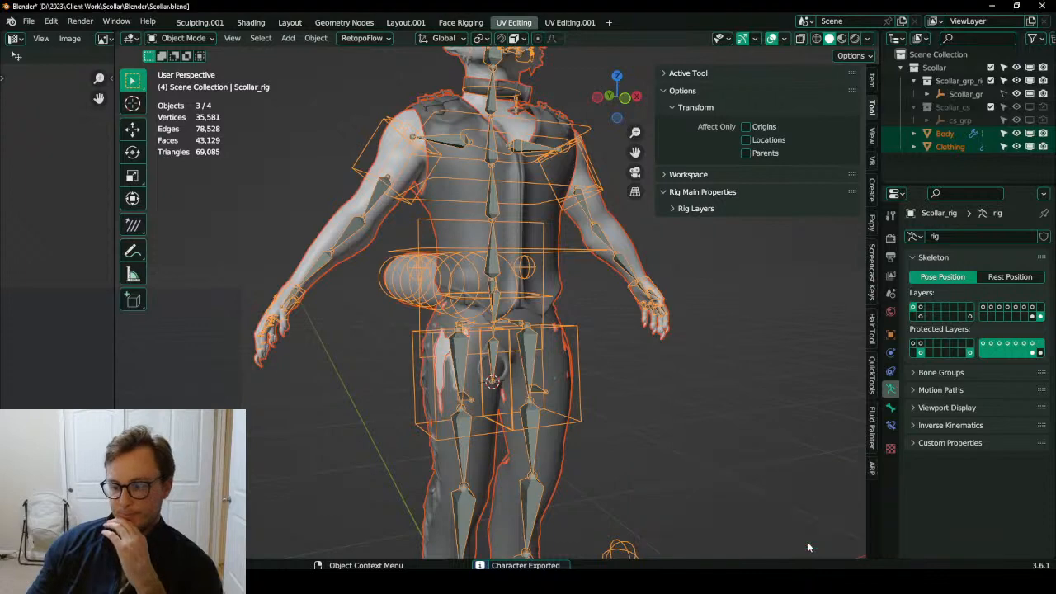
# Deselect everything, save the blend file, and switch to Unity.
pyautogui.click(778, 446)
pyautogui.hotkey('ctrl', 's')
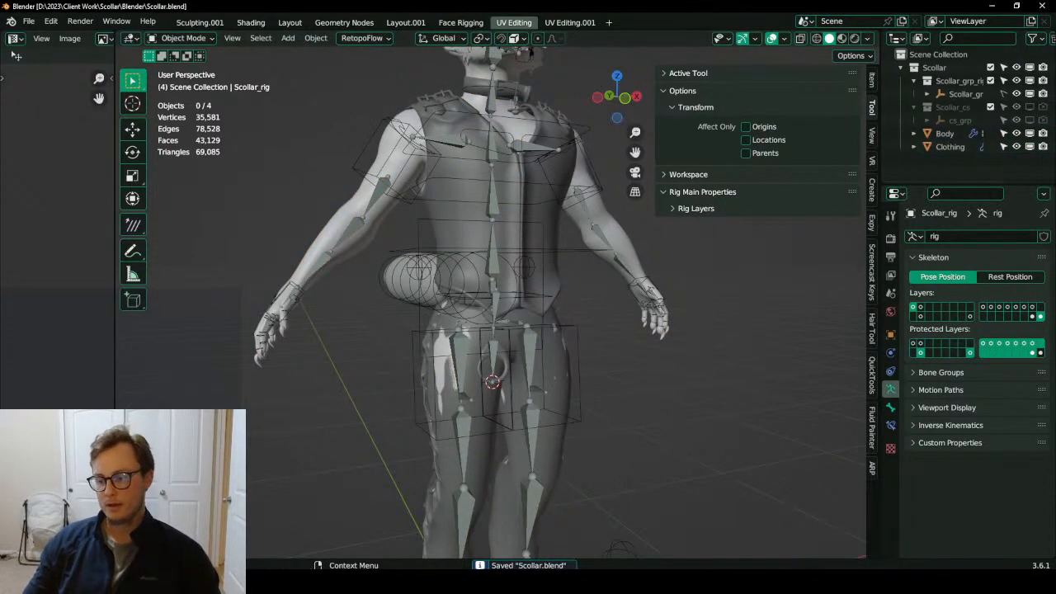
pyautogui.hotkey('alt', 'Tab')
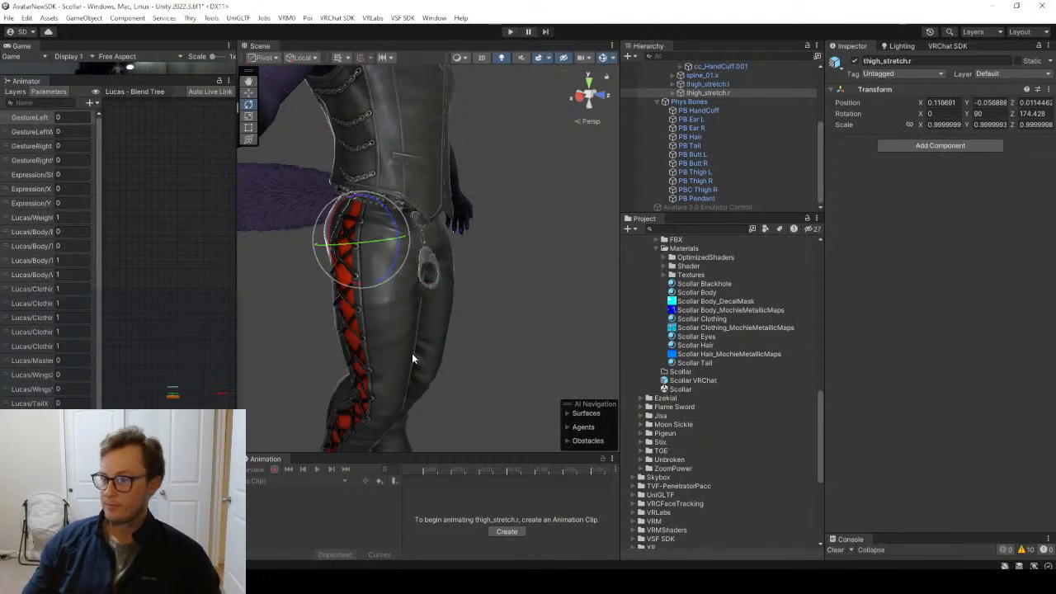
# After Scollar reimports, inspect cc_HandCuff.001, then the PB HandCuff VRC Phys Bone settings.
pyautogui.scroll(3, 710, 181)
pyautogui.scroll(-3, 710, 180)
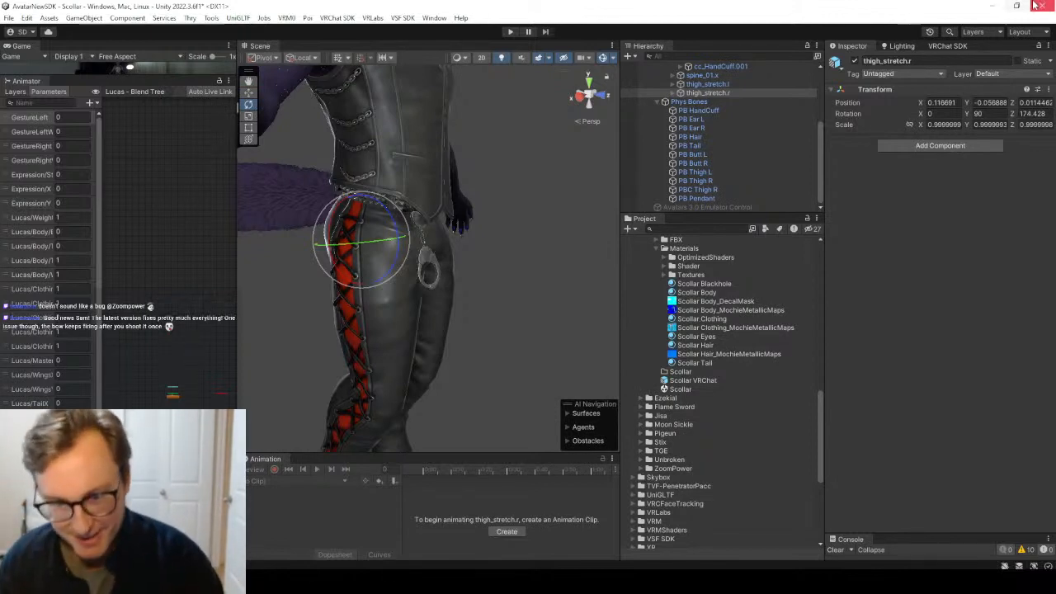
pyautogui.scroll(3, 768, 124)
pyautogui.click(746, 167)
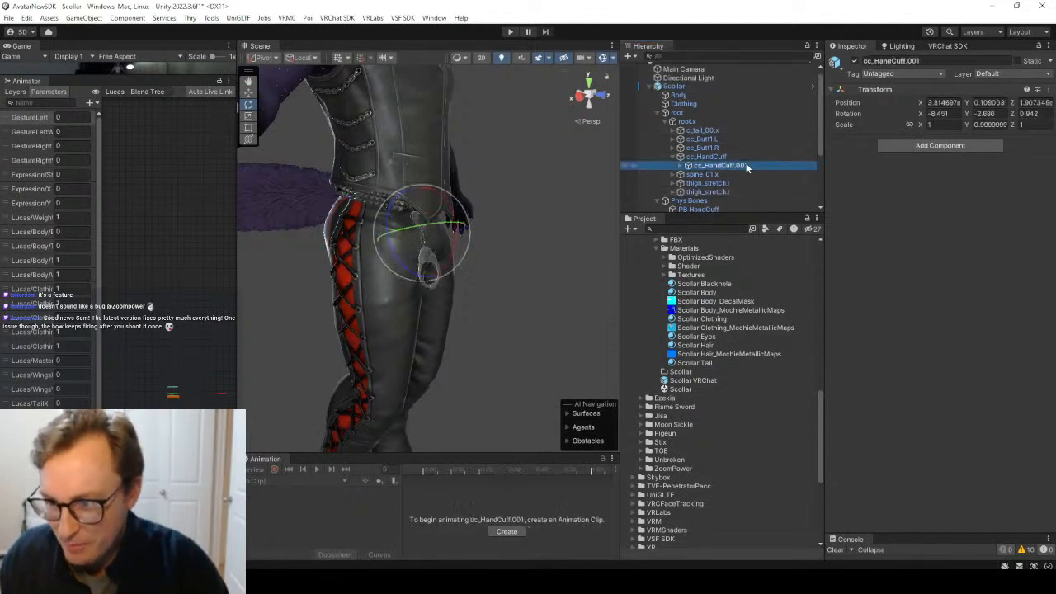
pyautogui.scroll(-3, 739, 162)
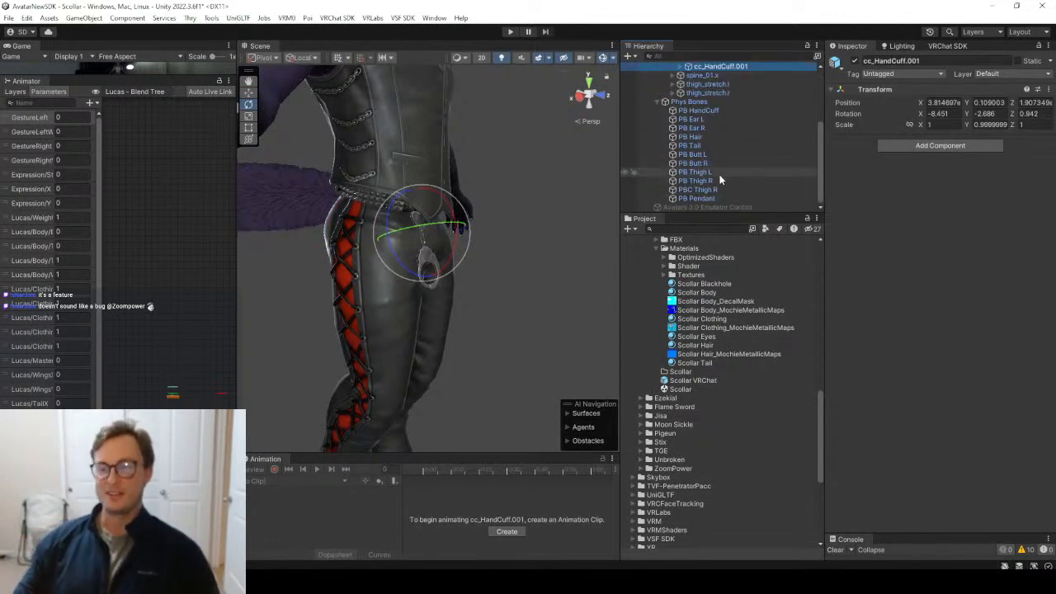
pyautogui.click(702, 110)
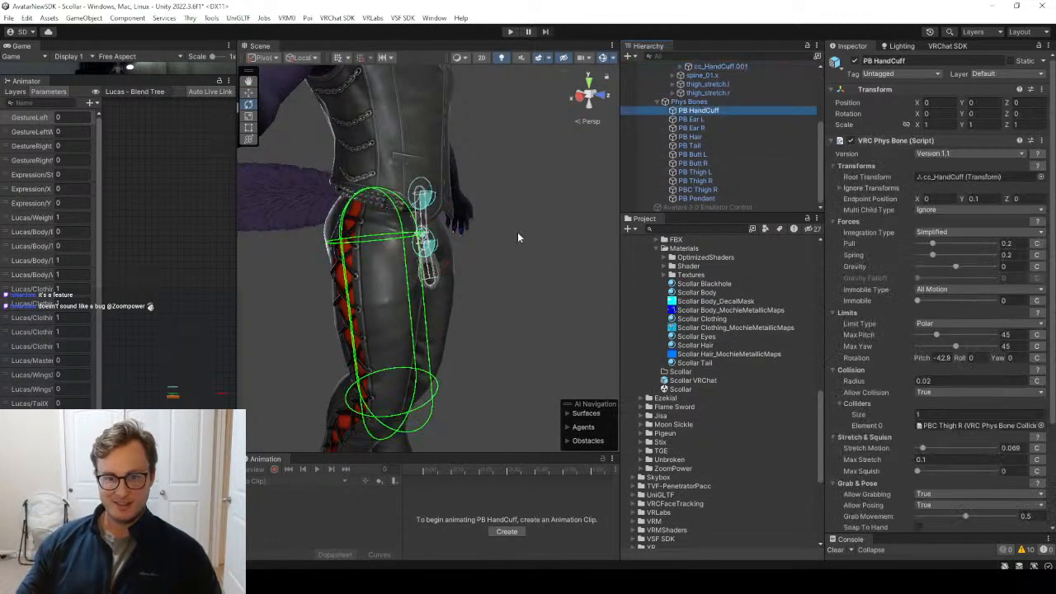
# Fly the Scene view camera to the hip and enter Play mode.
pyautogui.moveTo(478, 245); pyautogui.dragTo(520, 248, button='right')
pyautogui.press('w')
pyautogui.press('s')
pyautogui.click(510, 31)
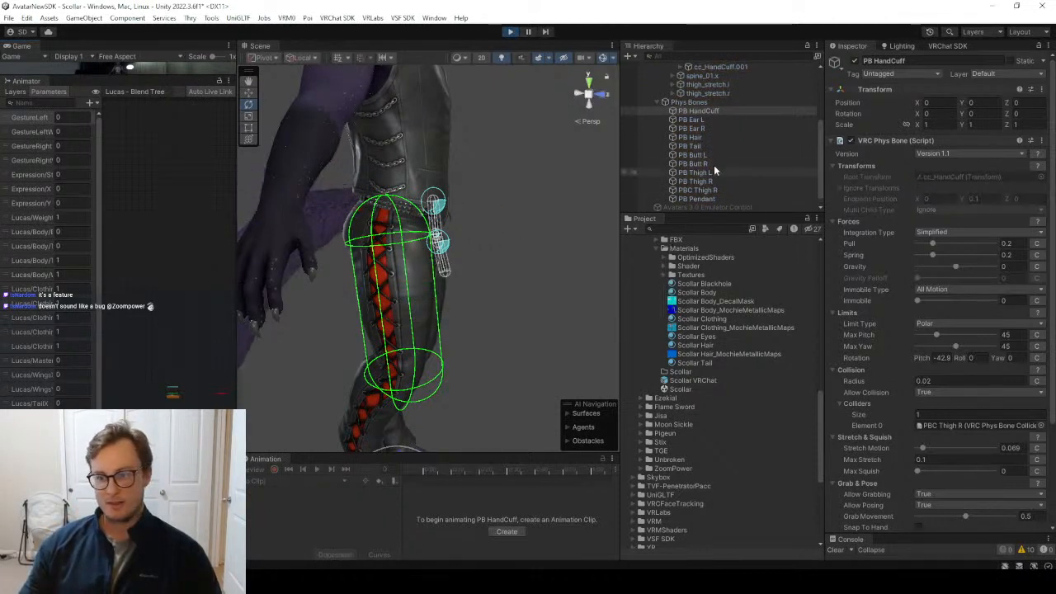
# Rotate thigh_stretch.r to Z 114.644 to swing the leg under the hanging handcuff.
pyautogui.click(702, 84)
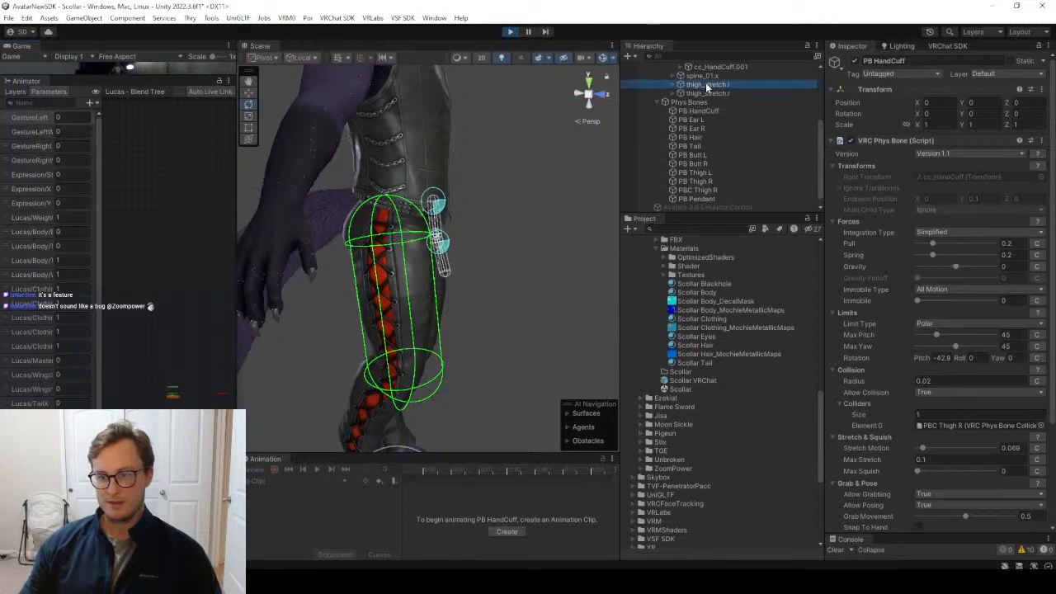
pyautogui.click(714, 93)
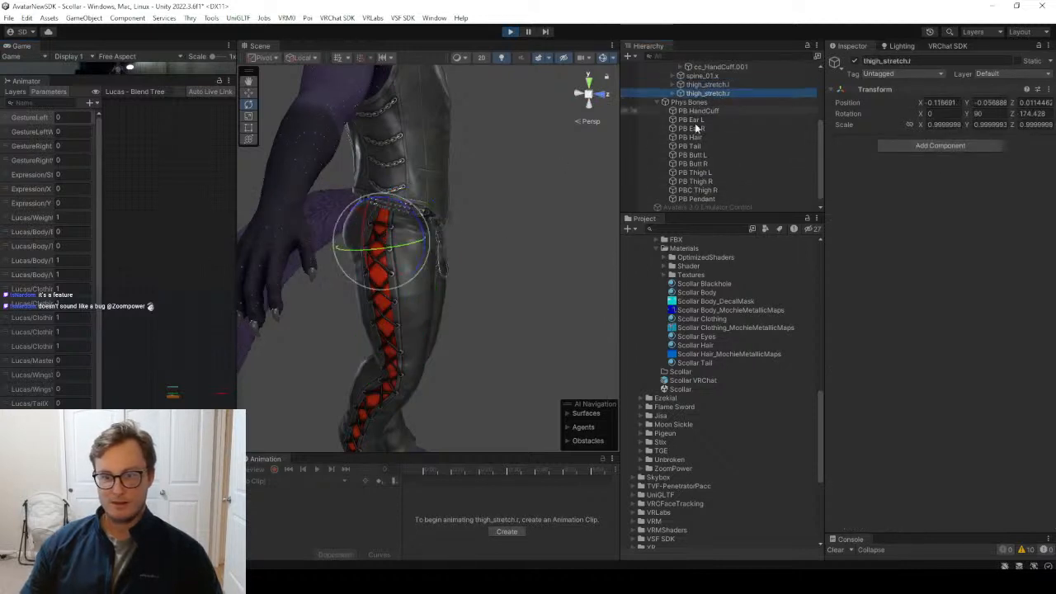
pyautogui.moveTo(420, 266); pyautogui.dragTo(462, 218)
pyautogui.keyDown('alt'); pyautogui.moveTo(462, 218); pyautogui.dragTo(290, 269); pyautogui.keyUp('alt')
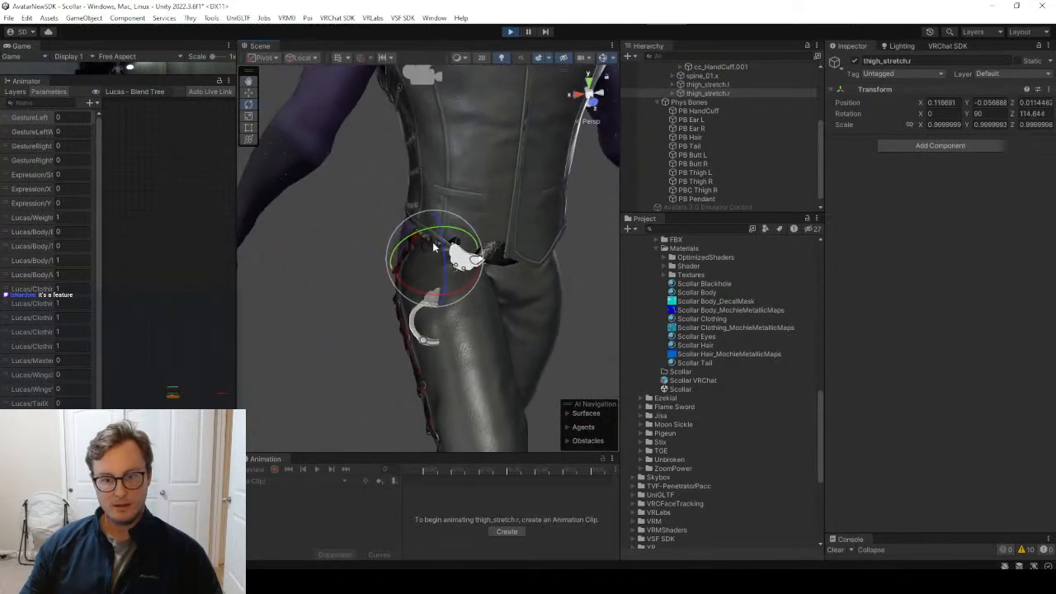
pyautogui.moveTo(437, 246); pyautogui.dragTo(474, 239)
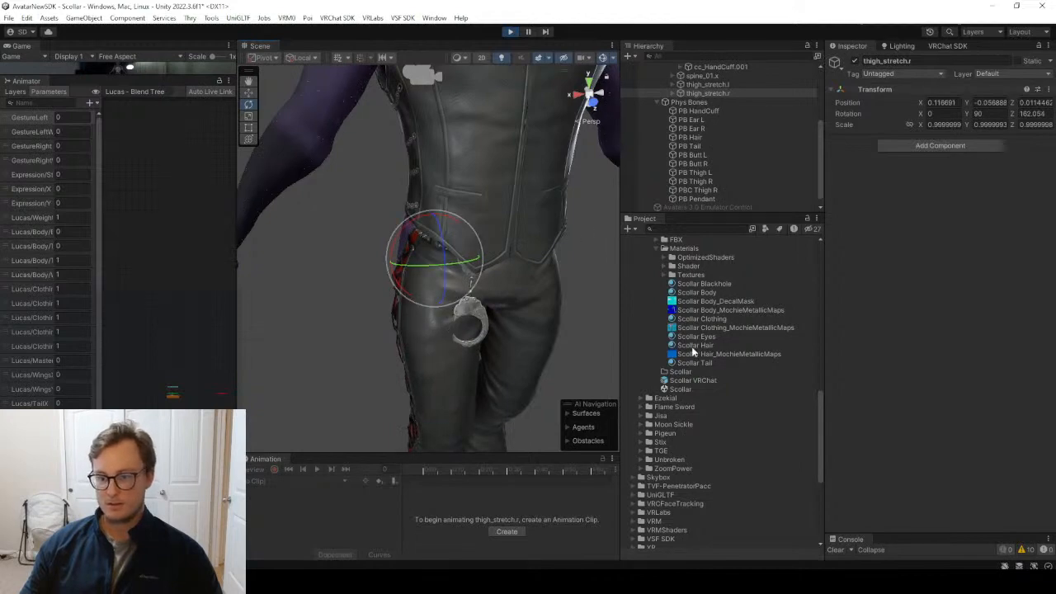
# Enable UV Tile Discard v = 2 on the Scollar Clothing material, then reselect thigh_stretch.r.
pyautogui.click(706, 322)
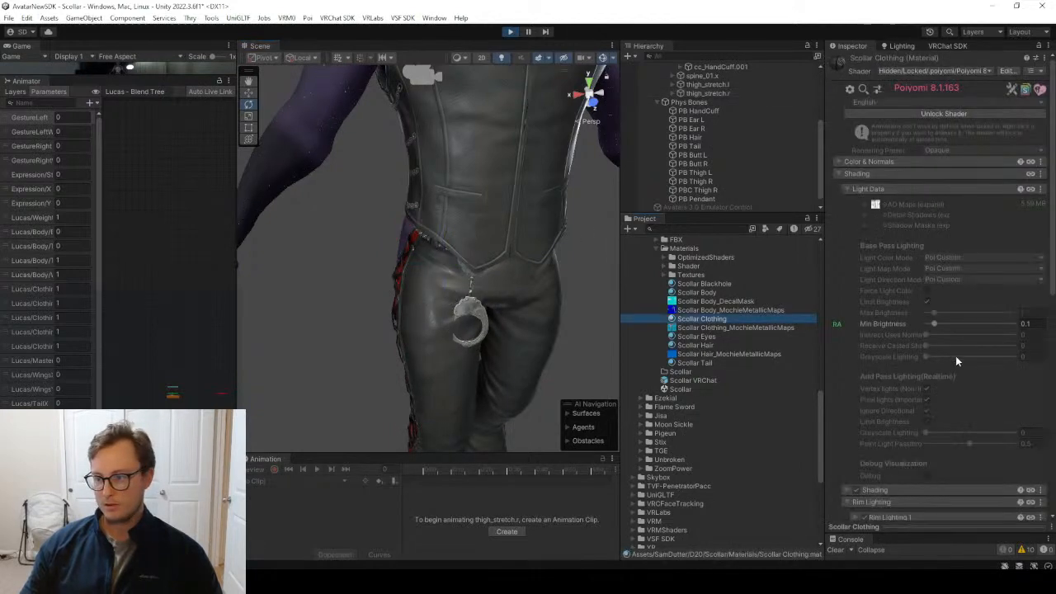
pyautogui.scroll(-10, 956, 355)
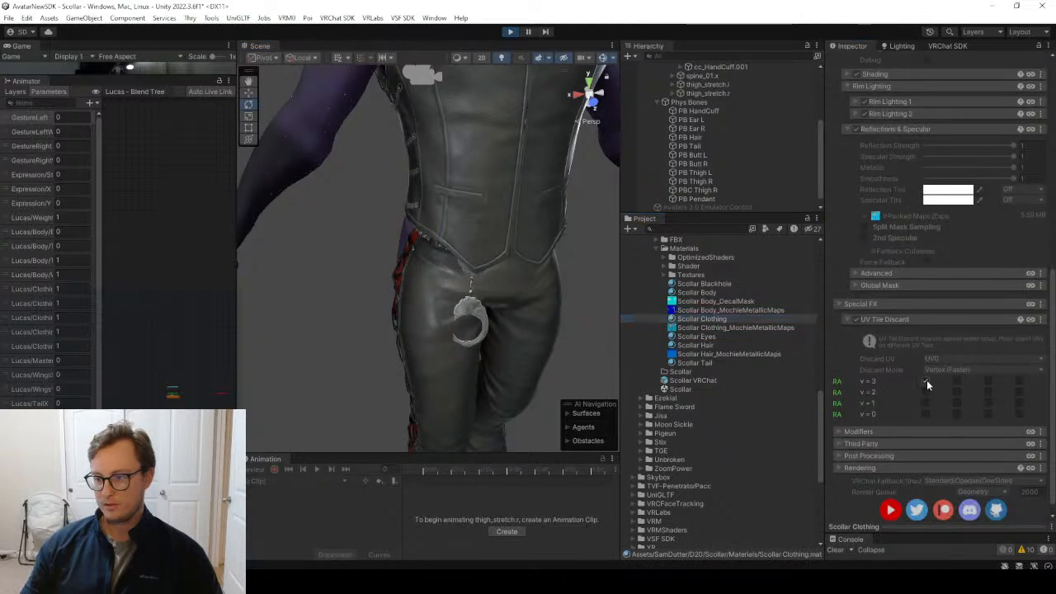
pyautogui.click(926, 391)
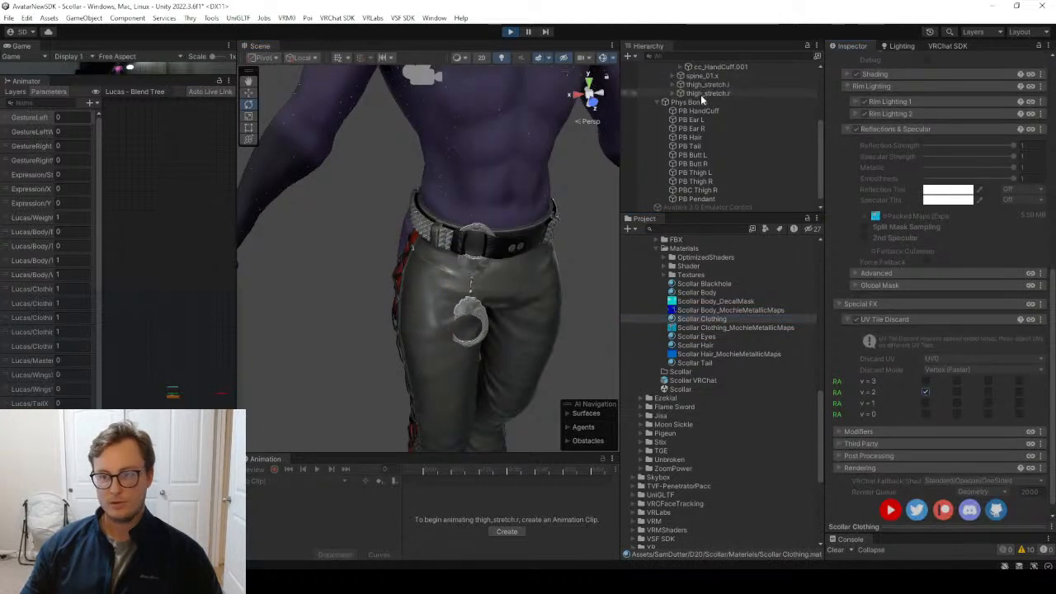
pyautogui.scroll(4, 718, 107)
pyautogui.click(709, 166)
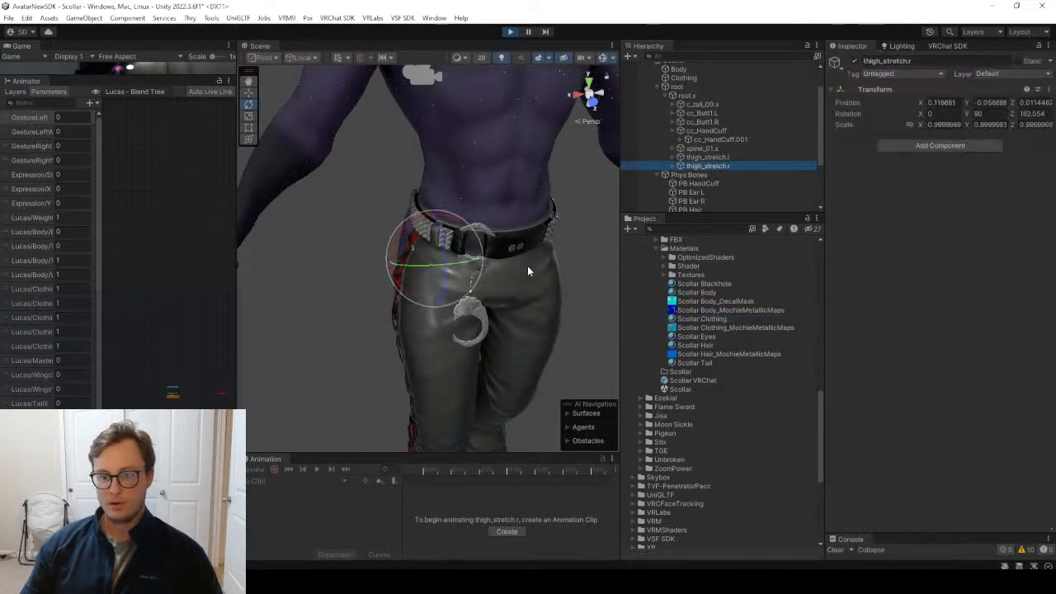
# Swing the right thigh outward to check the handcuff, then bring up the PBC Thigh R collider.
pyautogui.moveTo(443, 245); pyautogui.dragTo(601, 189)
pyautogui.scroll(-3, 713, 175)
pyautogui.click(711, 179)
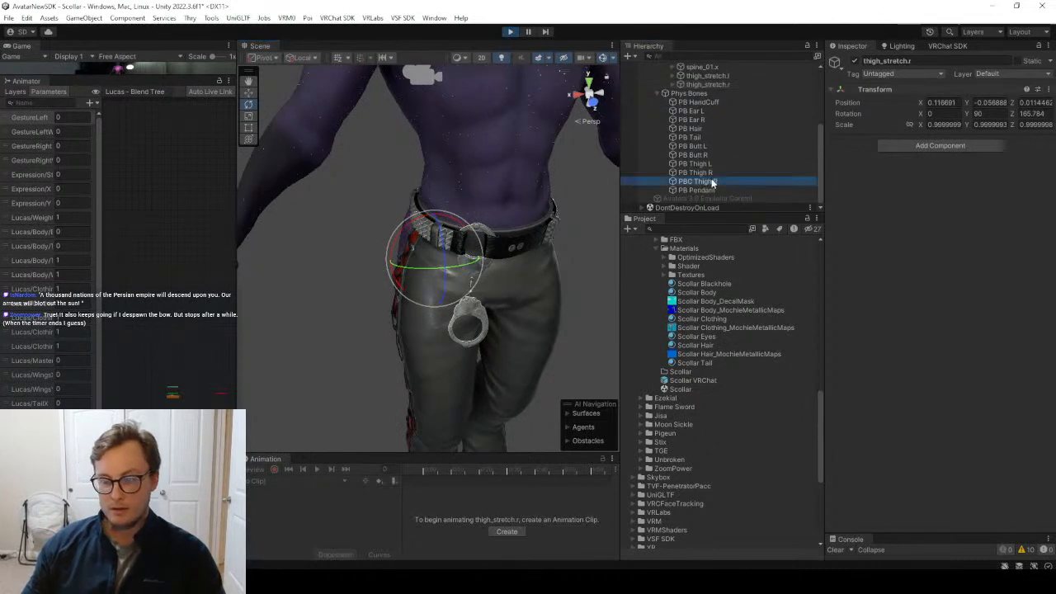
pyautogui.keyDown('alt'); pyautogui.moveTo(469, 327); pyautogui.dragTo(425, 328); pyautogui.keyUp('alt')
# Try trial values in the collider's X, Y and Z Position fields, undoing the unwanted changes.
pyautogui.click(1001, 211)
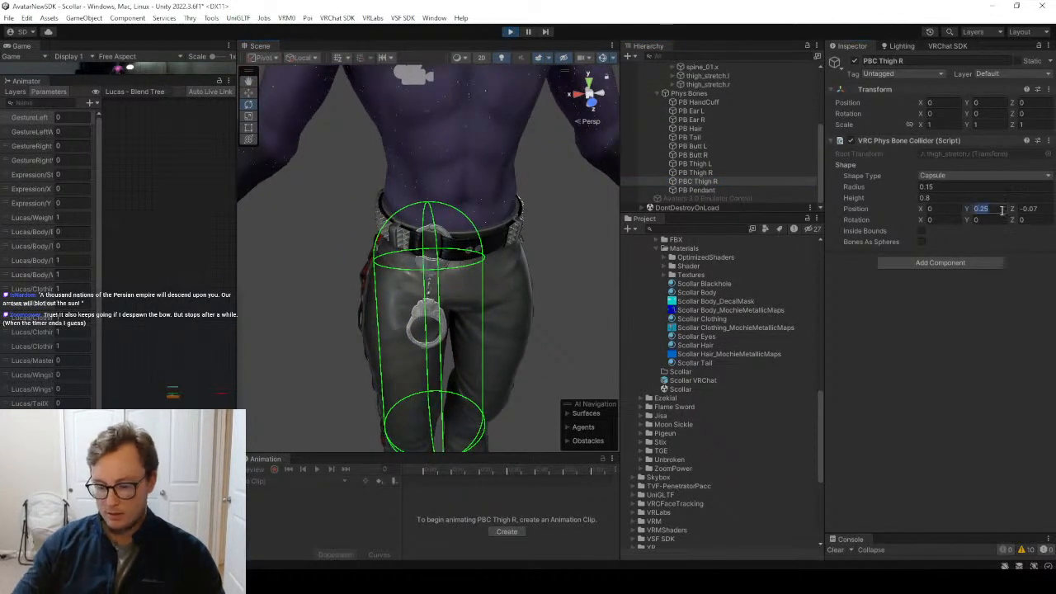
pyautogui.write('0')
pyautogui.hotkey('ctrl', 'z')
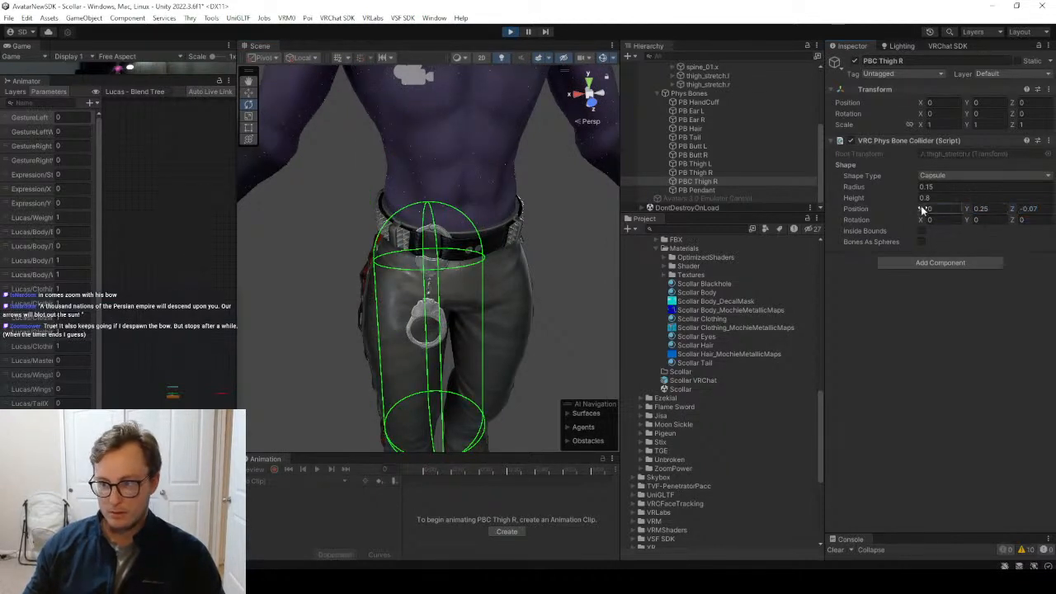
pyautogui.moveTo(921, 209); pyautogui.dragTo(926, 211)
pyautogui.hotkey('ctrl', 'z')
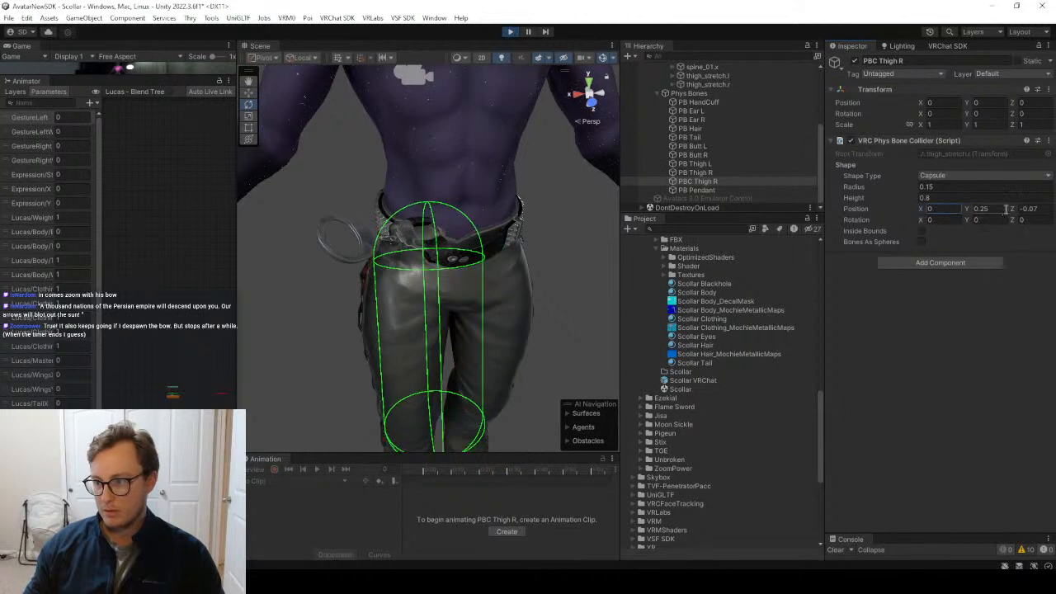
pyautogui.moveTo(1014, 212); pyautogui.dragTo(1012, 212)
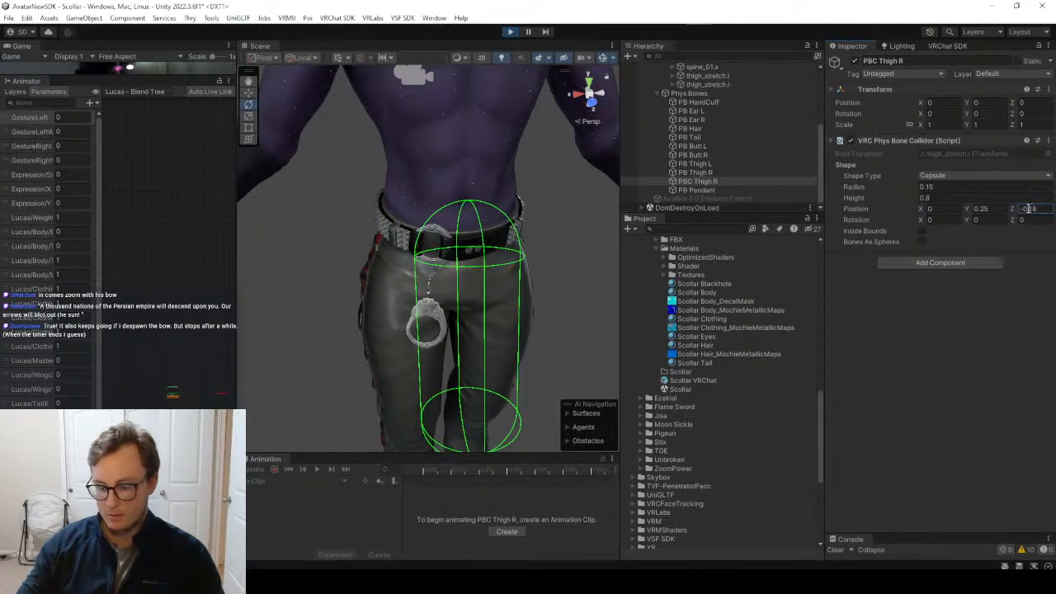
pyautogui.write('0')
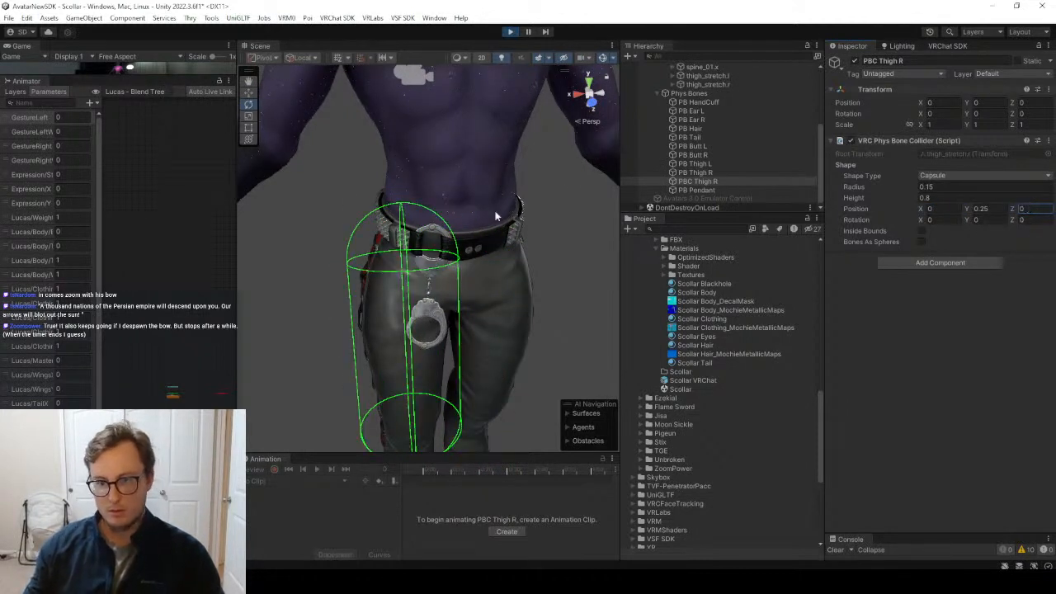
# Rotate thigh_stretch.r to test the collider, then raise the collider's Position Y to 0.08.
pyautogui.scroll(2, 721, 137)
pyautogui.click(707, 117)
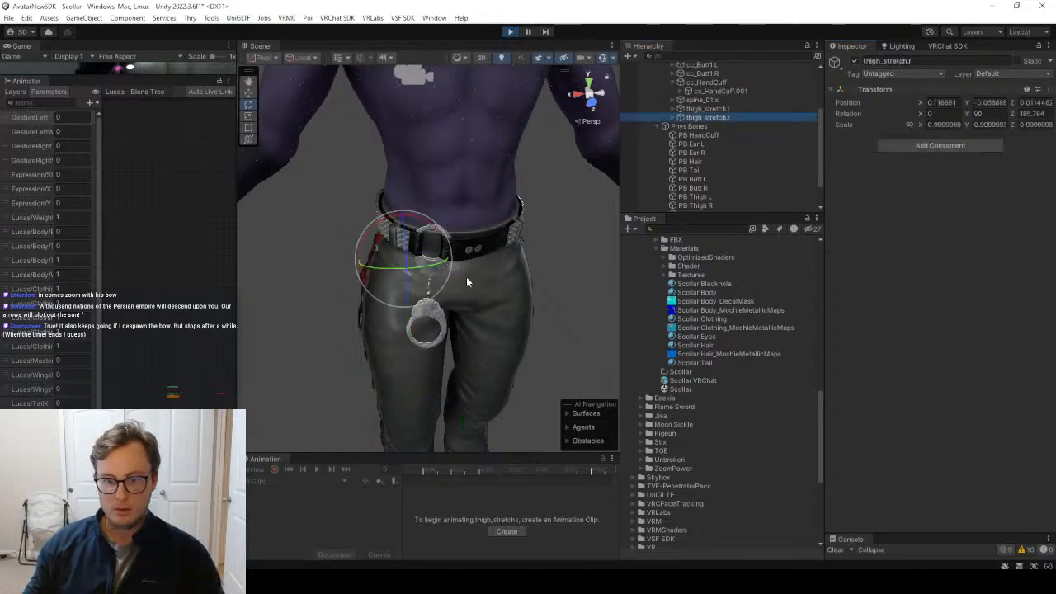
pyautogui.moveTo(406, 258); pyautogui.dragTo(426, 236)
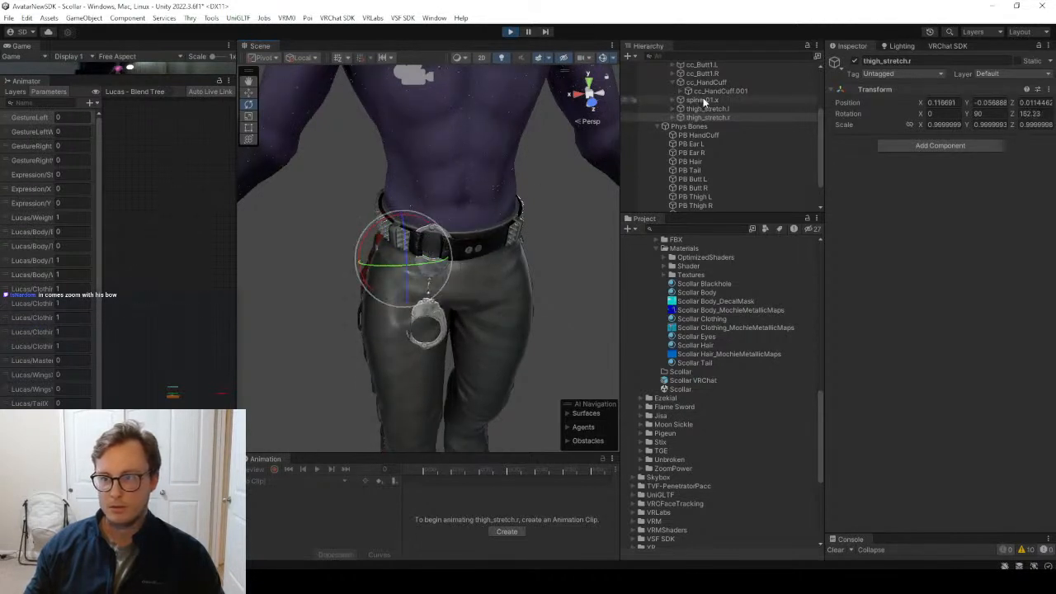
pyautogui.scroll(-2, 718, 149)
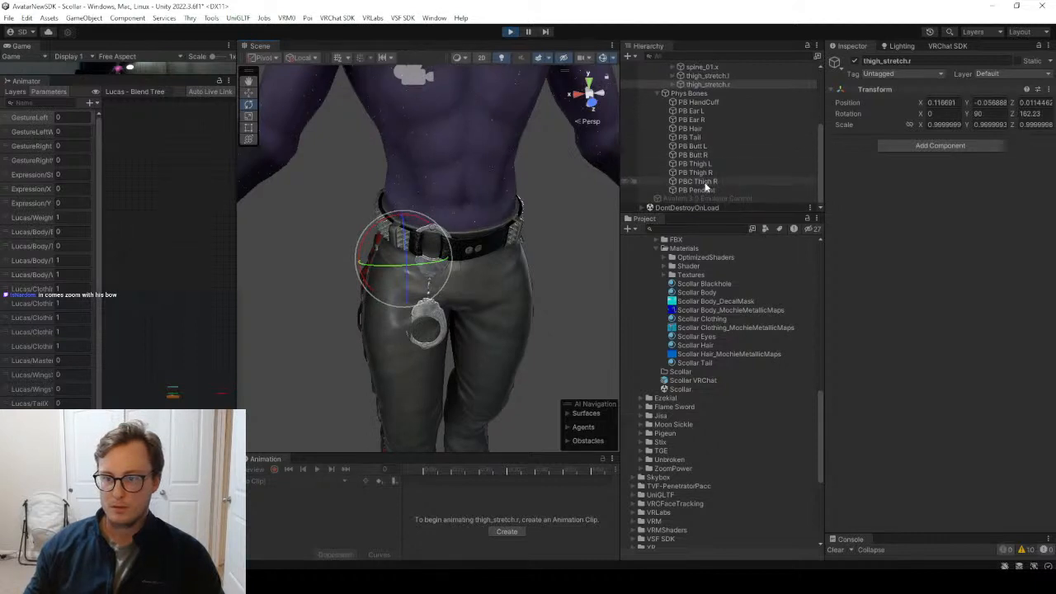
pyautogui.click(703, 183)
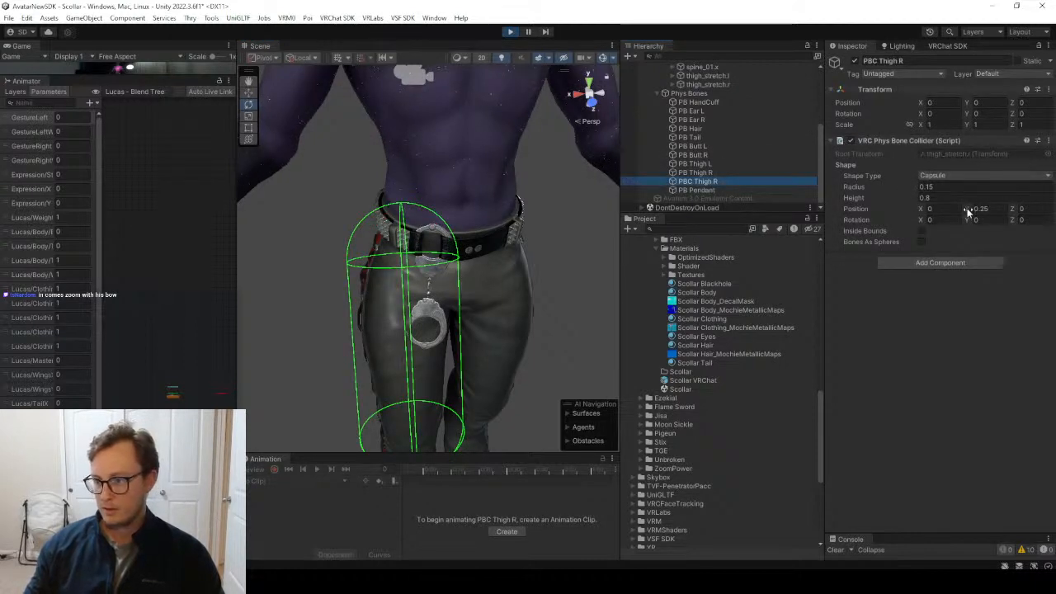
pyautogui.moveTo(969, 212); pyautogui.dragTo(966, 211)
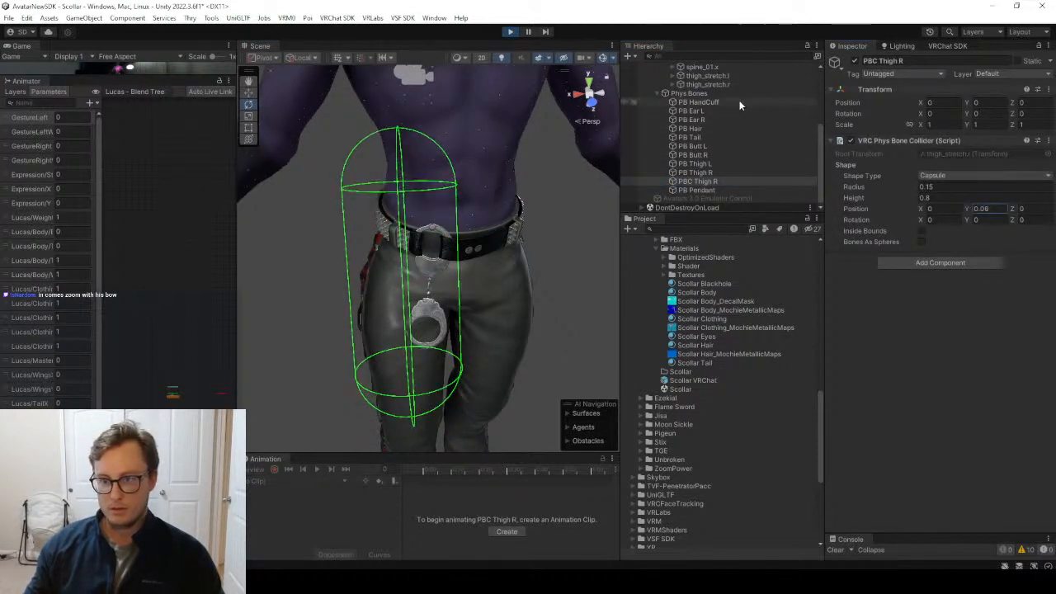
# Swing thigh_stretch.r a couple of times to test the handcuff against the collider.
pyautogui.click(707, 84)
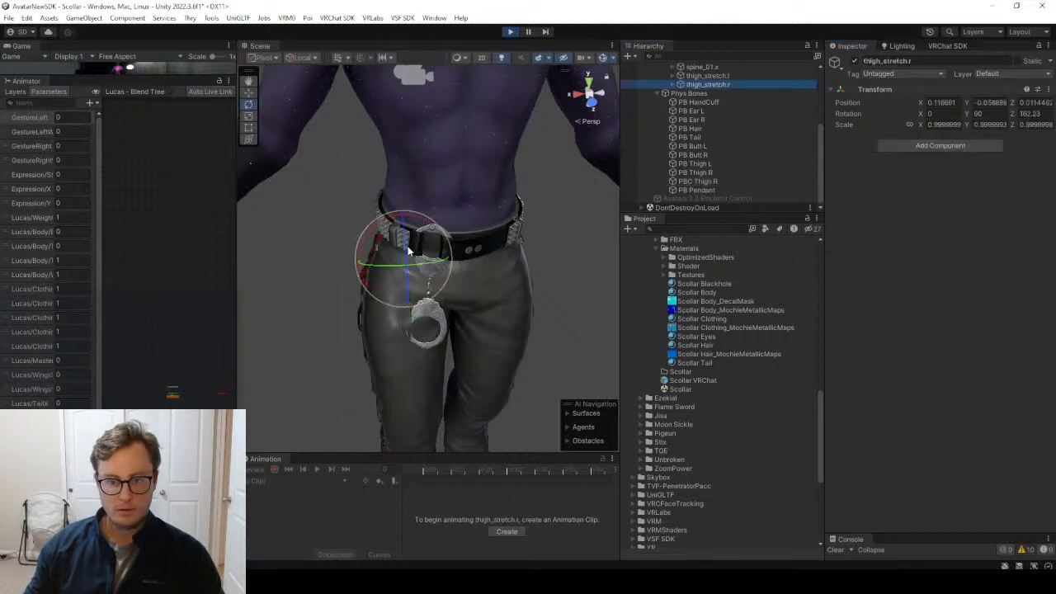
pyautogui.moveTo(407, 251); pyautogui.dragTo(434, 238)
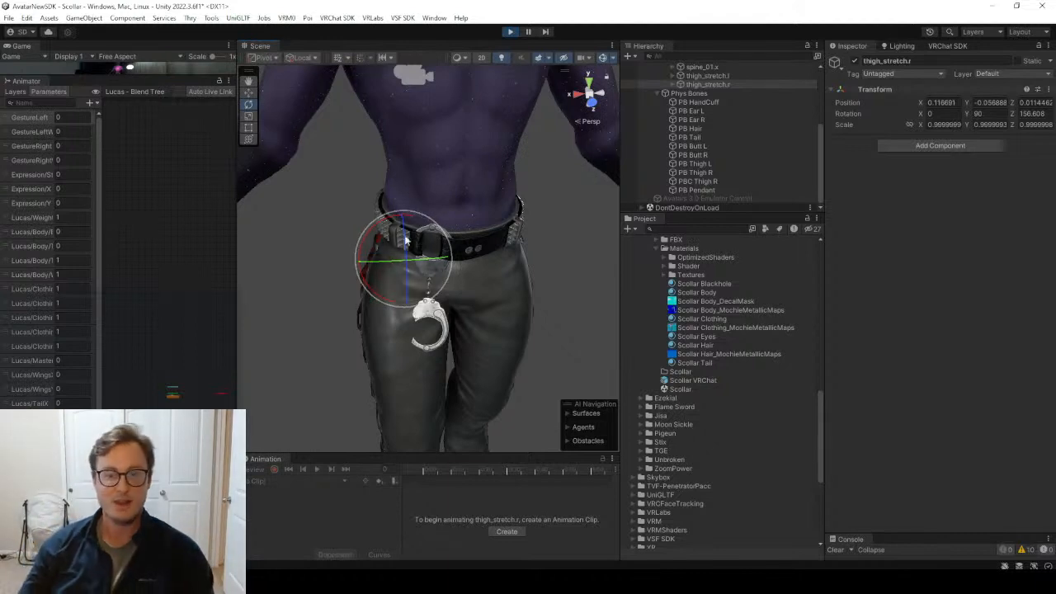
pyautogui.moveTo(401, 230)
pyautogui.mouseDown()
pyautogui.moveTo(388, 157)
pyautogui.moveTo(386, 280)
pyautogui.moveTo(375, 181)
pyautogui.moveTo(381, 246)
pyautogui.moveTo(382, 223)
pyautogui.moveTo(391, 234)
pyautogui.moveTo(373, 167)
pyautogui.moveTo(379, 236)
pyautogui.moveTo(372, 160)
pyautogui.moveTo(404, 226)
pyautogui.mouseUp()
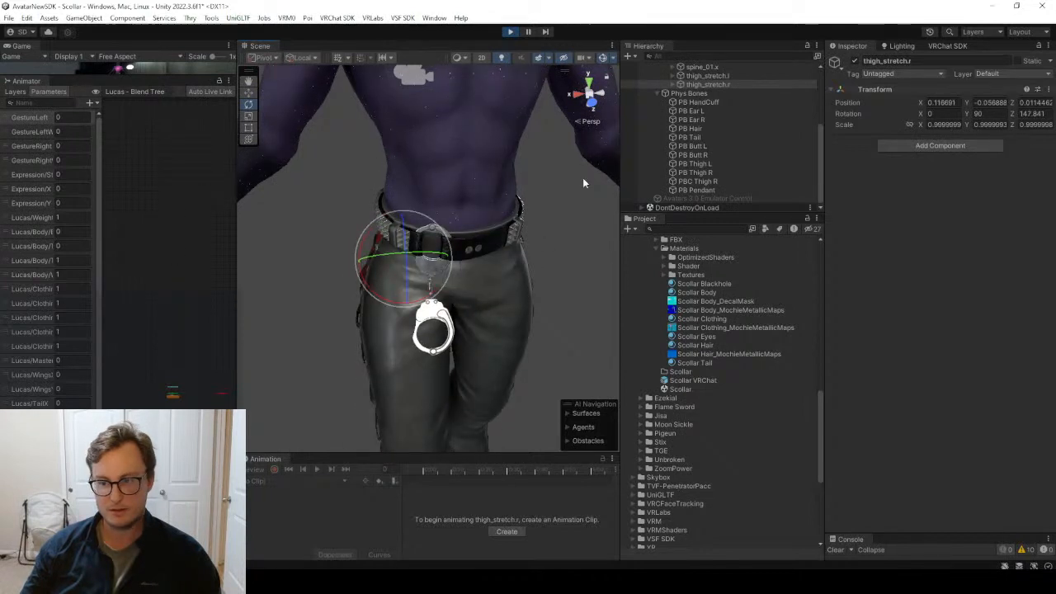
# Set the PBC Thigh R collider's Position Z to -0.03 and swing the thigh to test it.
pyautogui.click(705, 182)
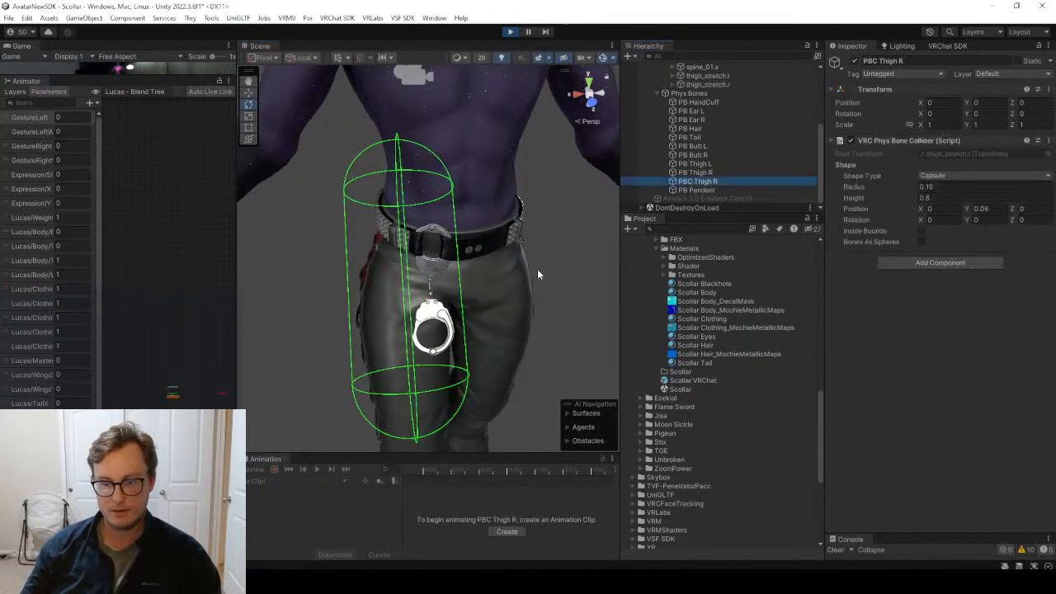
pyautogui.click(1019, 212)
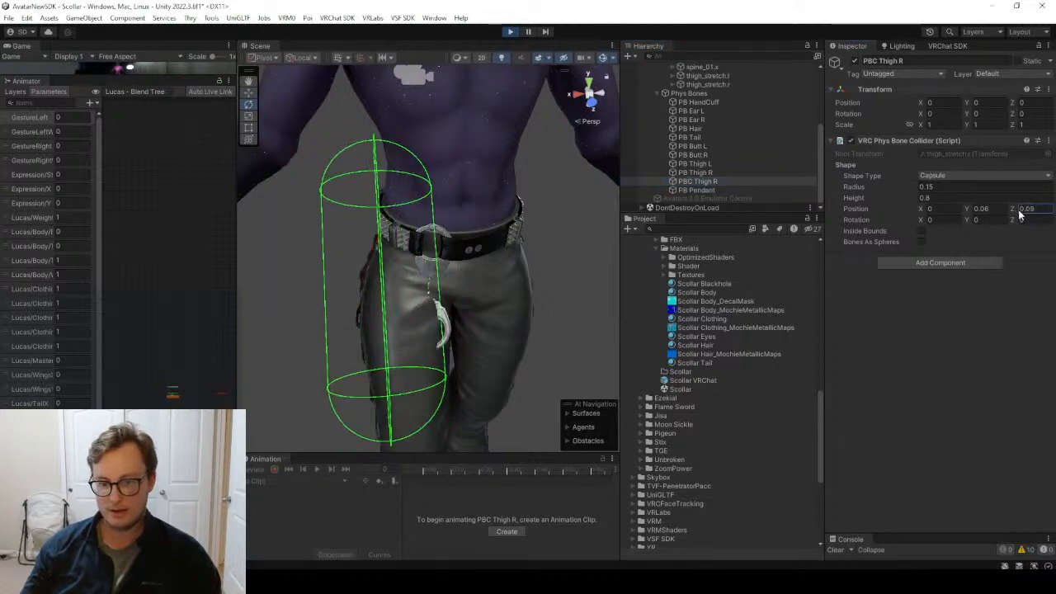
pyautogui.write('-0.03')
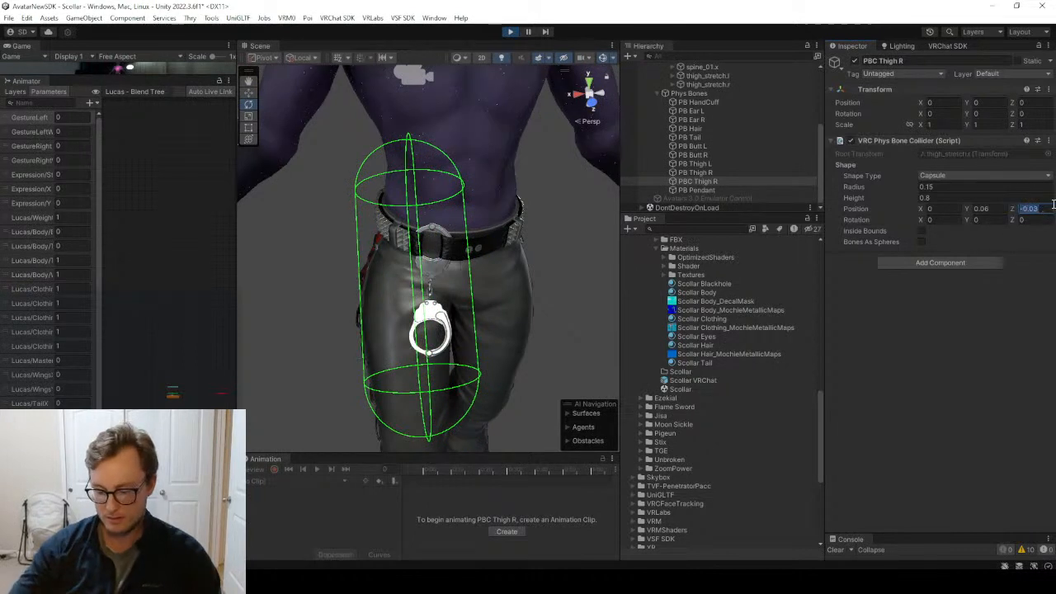
pyautogui.write('-0.03')
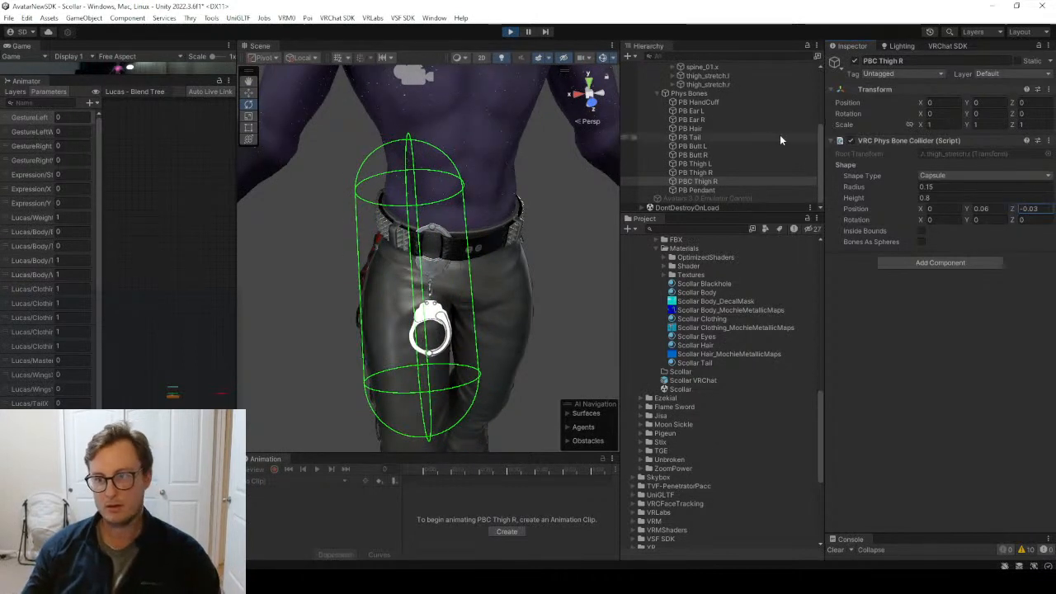
pyautogui.scroll(3, 780, 134)
pyautogui.click(720, 150)
pyautogui.moveTo(412, 259); pyautogui.dragTo(418, 311)
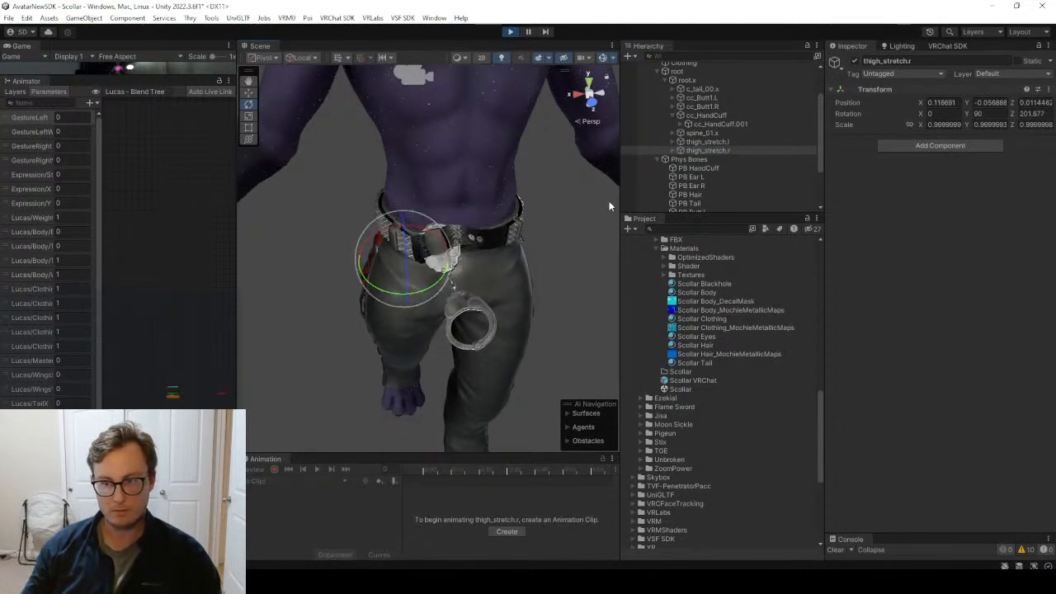
# Cut the PBC Thigh R capsule height from 0.8 to 0.2, checking it from the avatar's side.
pyautogui.click(714, 169)
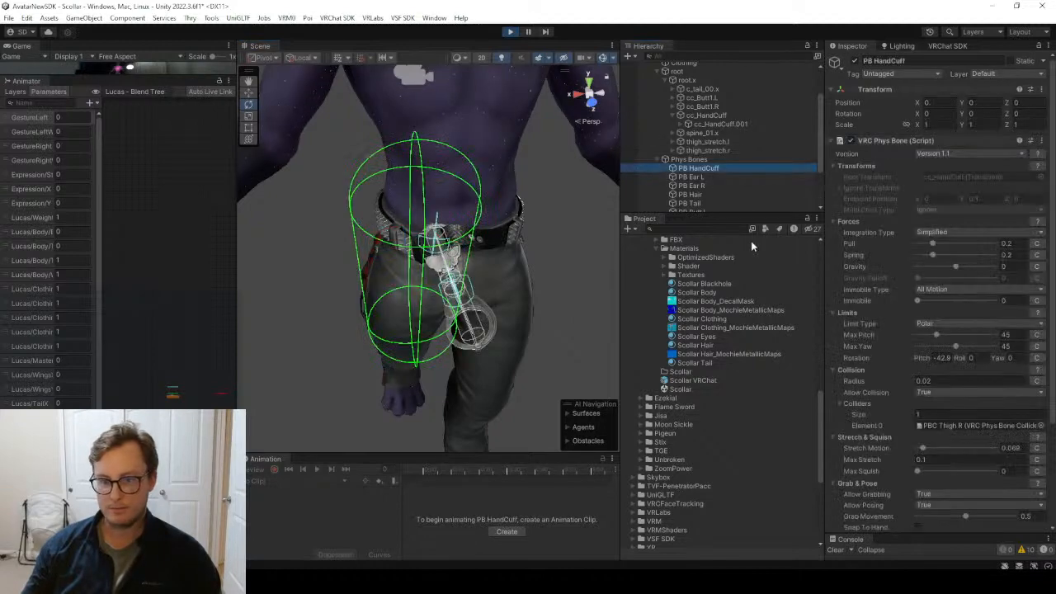
pyautogui.keyDown('alt'); pyautogui.moveTo(432, 274); pyautogui.dragTo(624, 211); pyautogui.keyUp('alt')
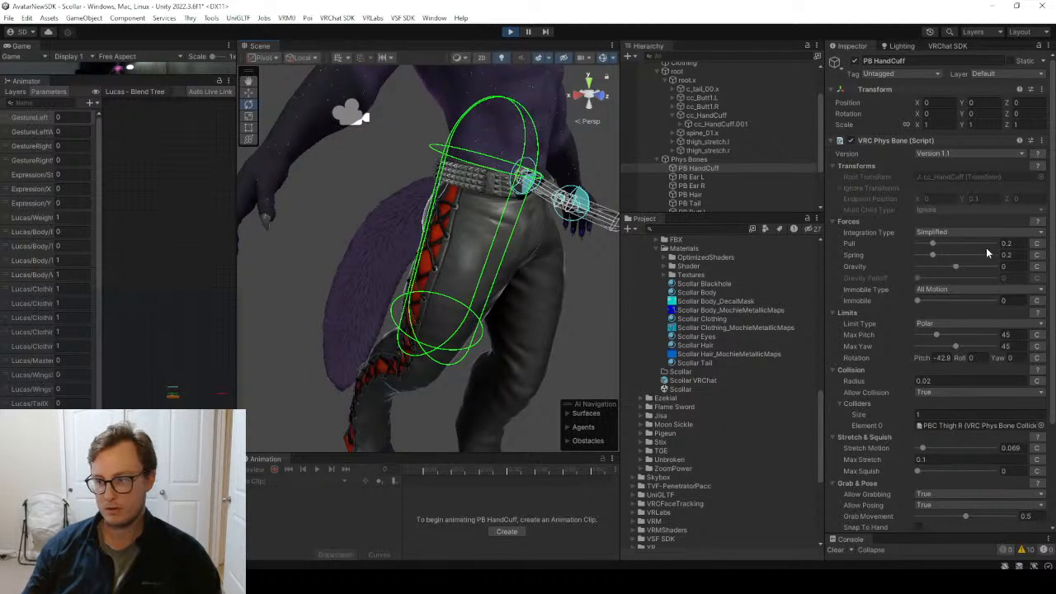
pyautogui.scroll(-4, 734, 173)
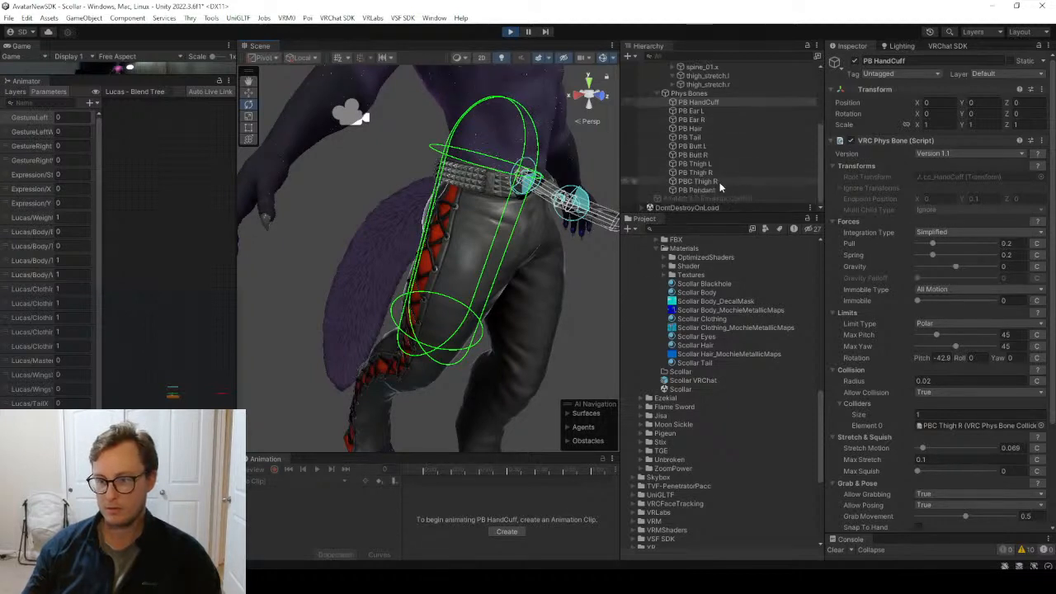
pyautogui.click(712, 180)
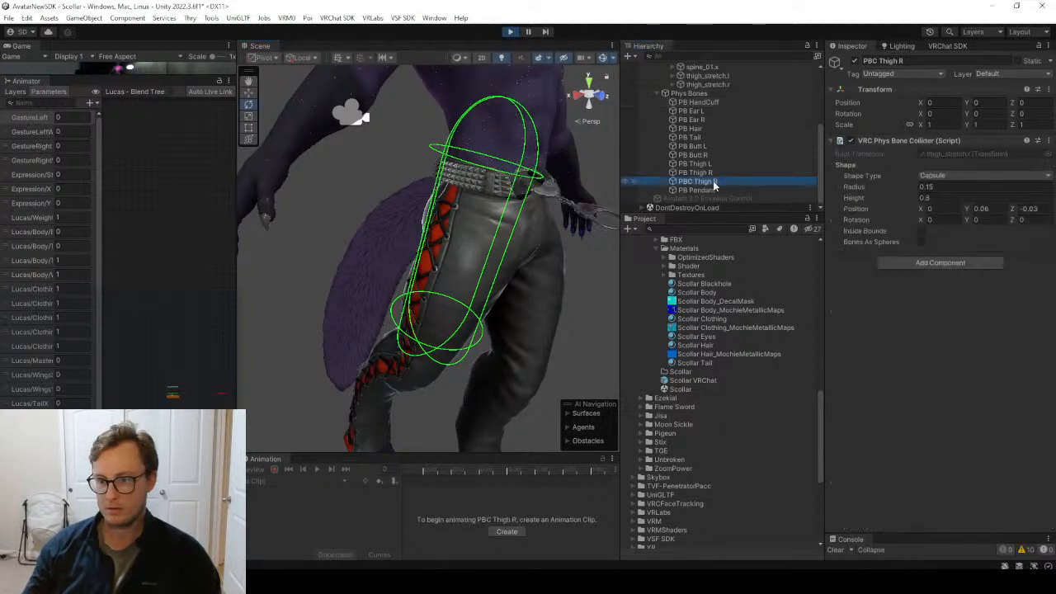
pyautogui.click(944, 197)
pyautogui.write('.6')
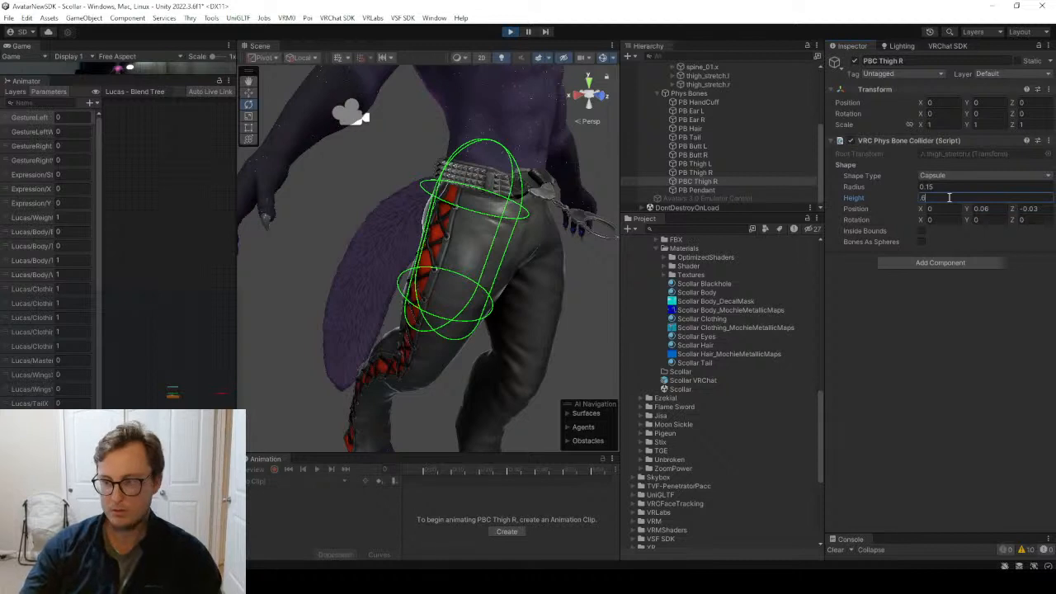
pyautogui.write('2')
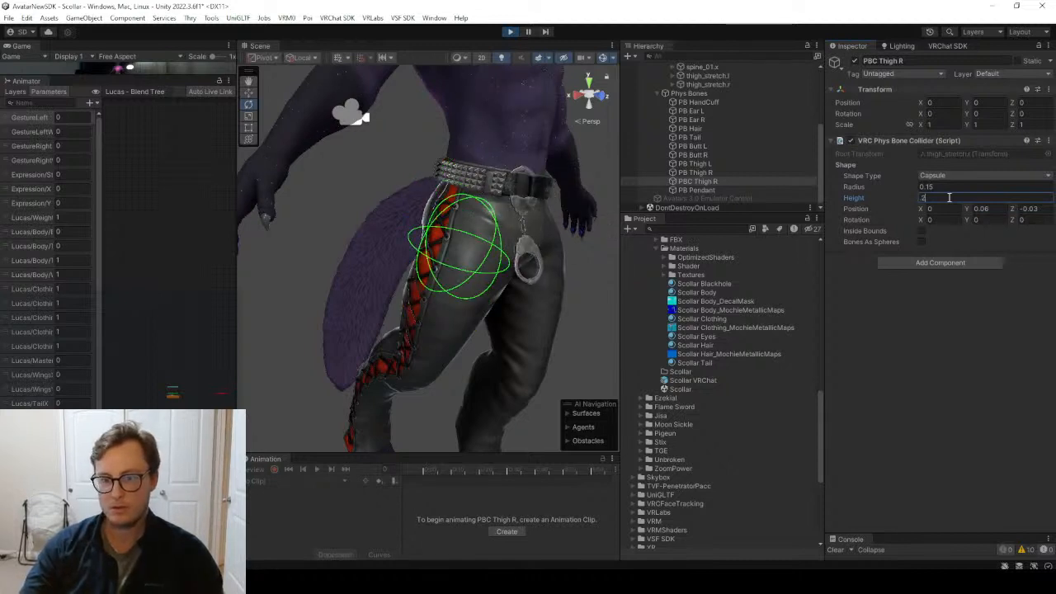
pyautogui.press('Return')
pyautogui.keyDown('alt'); pyautogui.moveTo(495, 278); pyautogui.dragTo(408, 287); pyautogui.keyUp('alt')
pyautogui.click(709, 84)
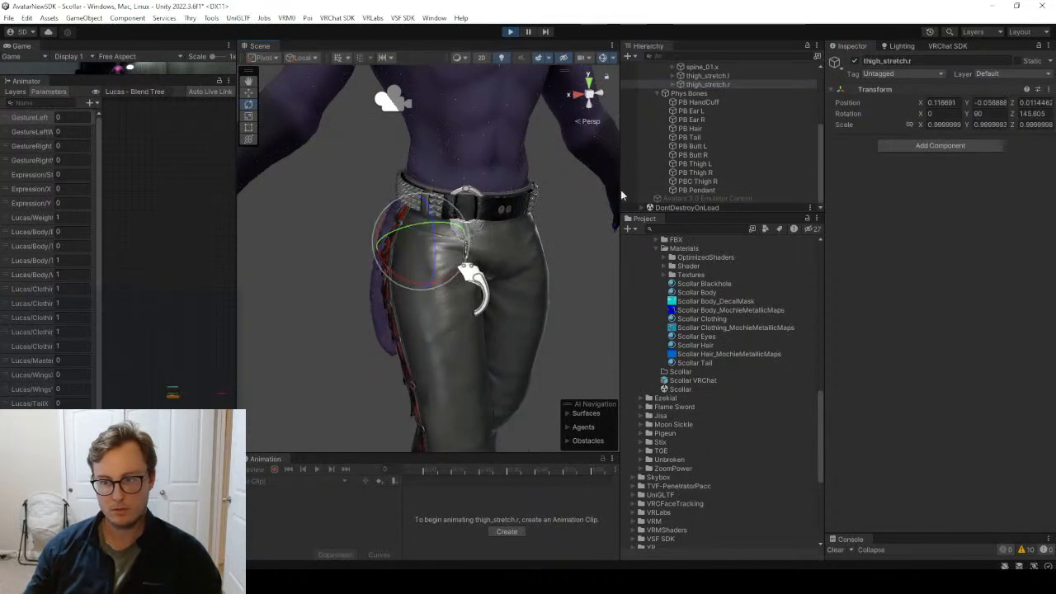
# On PBC Thigh R, set the capsule Height to 0.5 and Position Y to 0.19.
pyautogui.click(697, 182)
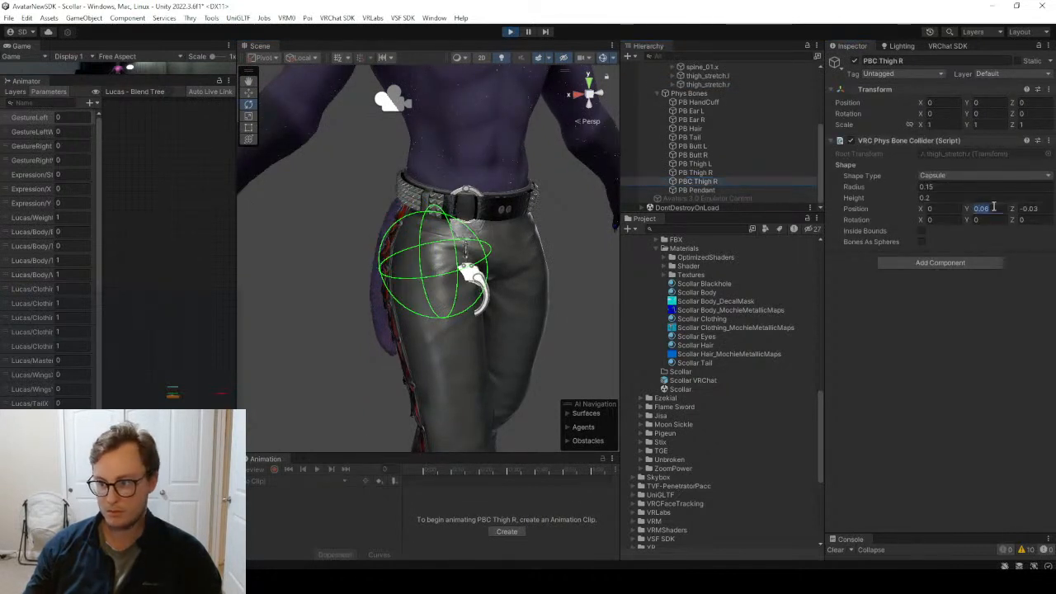
pyautogui.click(992, 208)
pyautogui.write('0.5')
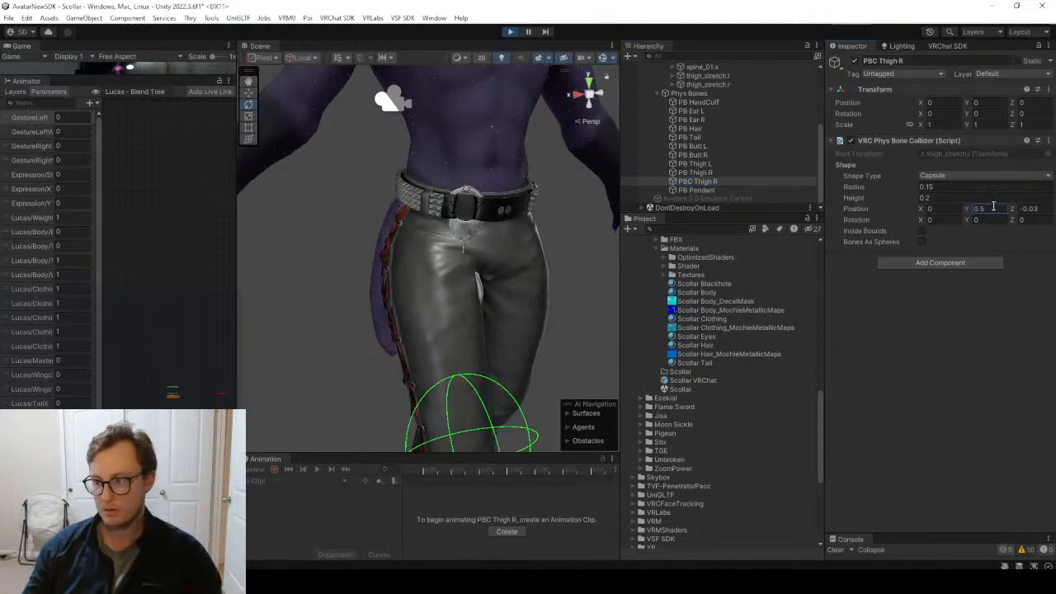
pyautogui.click(992, 208)
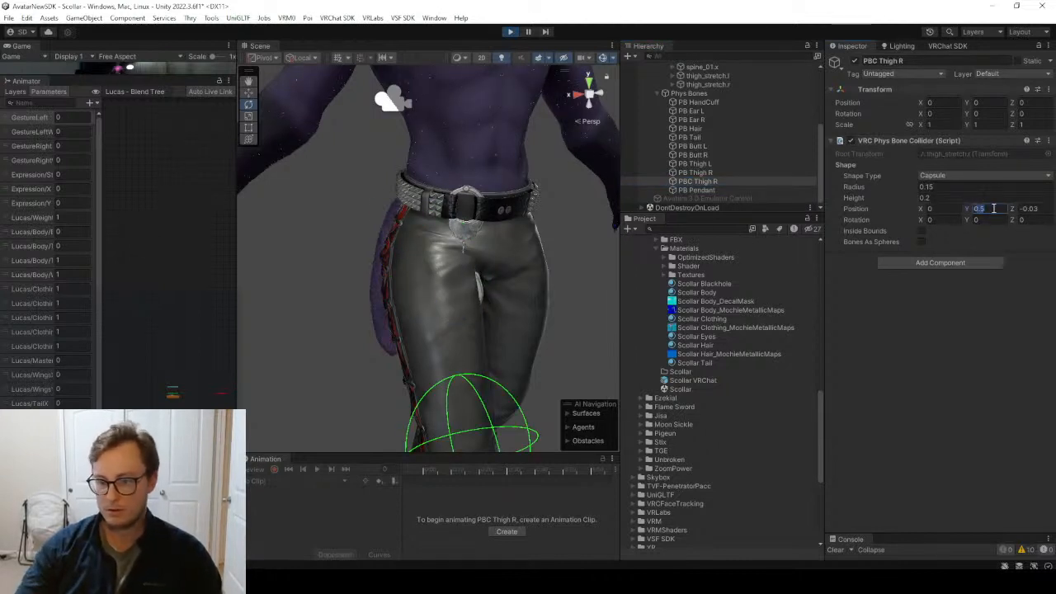
pyautogui.write('0')
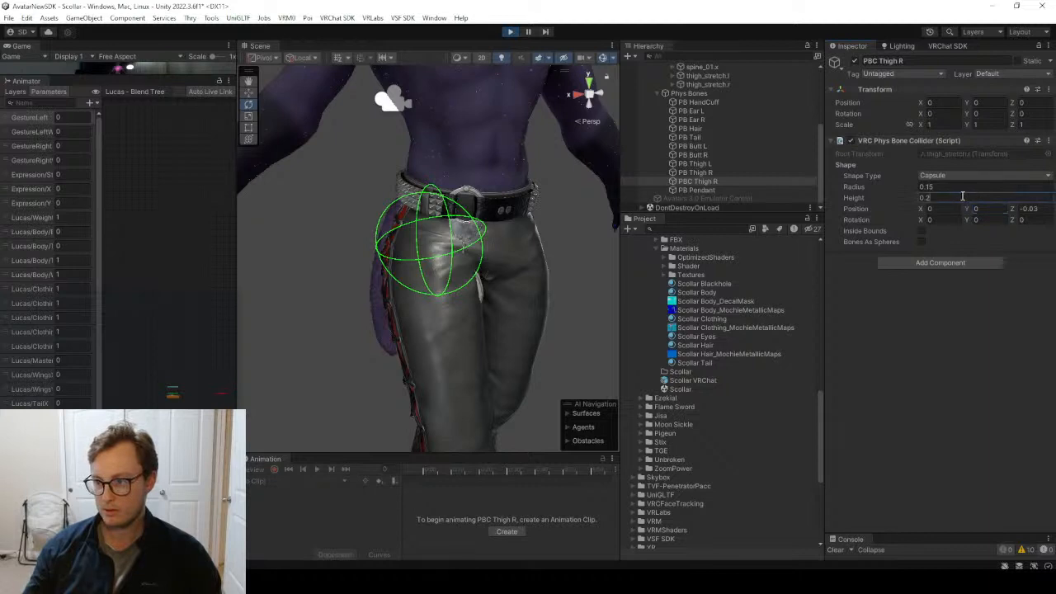
pyautogui.doubleClick(961, 195)
pyautogui.write('0.5')
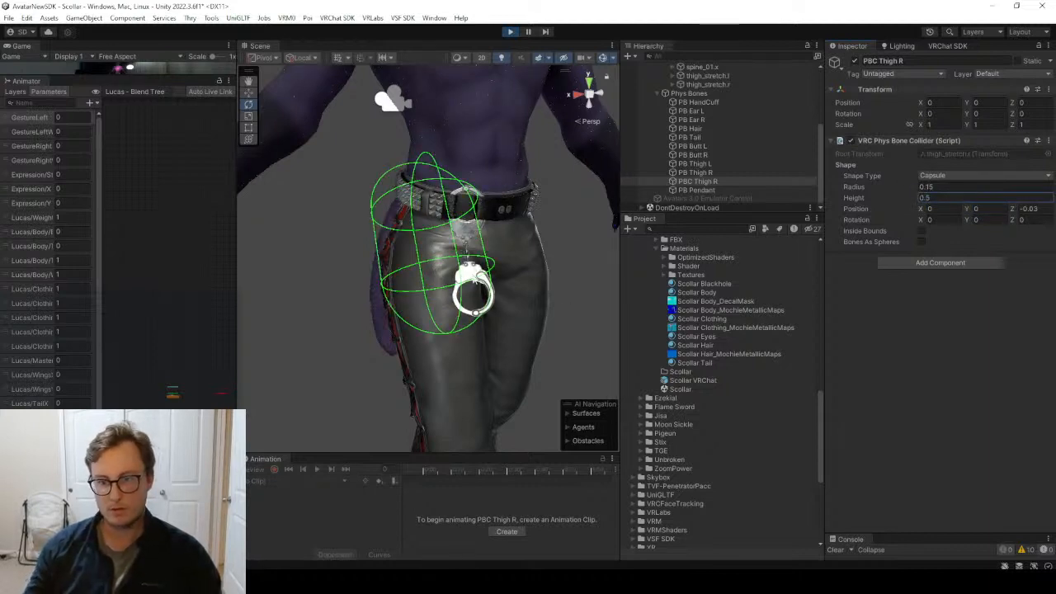
pyautogui.moveTo(969, 211); pyautogui.dragTo(973, 209)
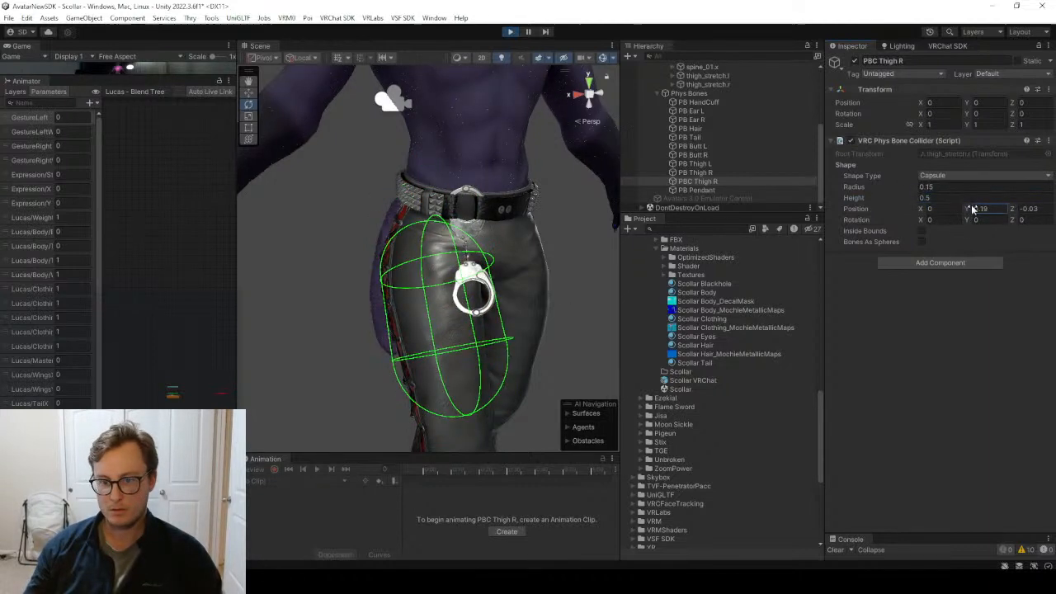
# Swing thigh_stretch.r up to test the resized collider, then reselect PBC Thigh R.
pyautogui.click(707, 85)
pyautogui.moveTo(413, 272); pyautogui.dragTo(449, 198)
pyautogui.click(700, 182)
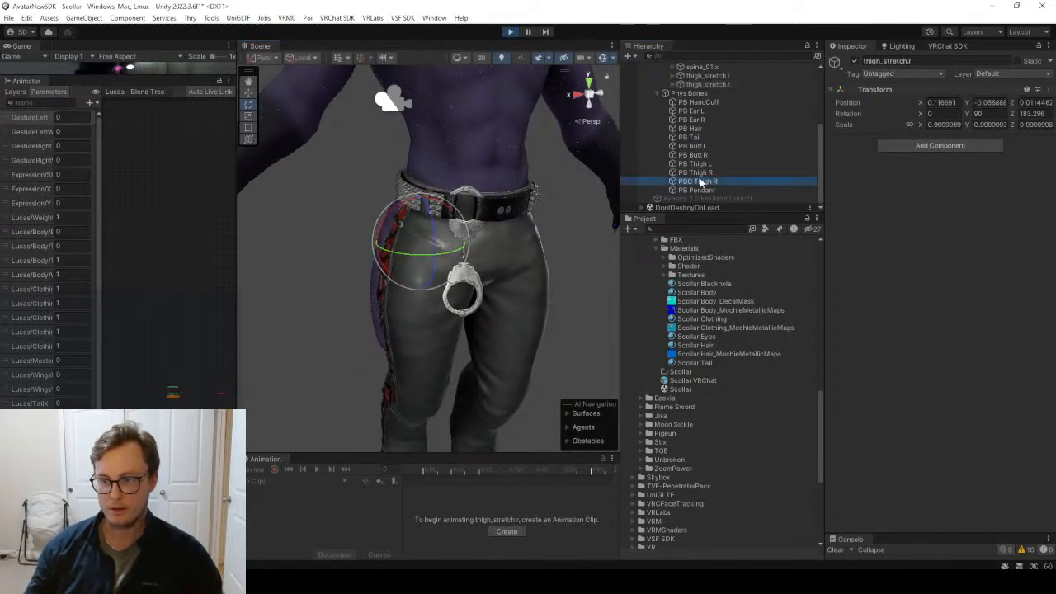
# Copy the PBC Thigh R collider settings, exit play mode, and paste them back in.
pyautogui.click(1037, 140)
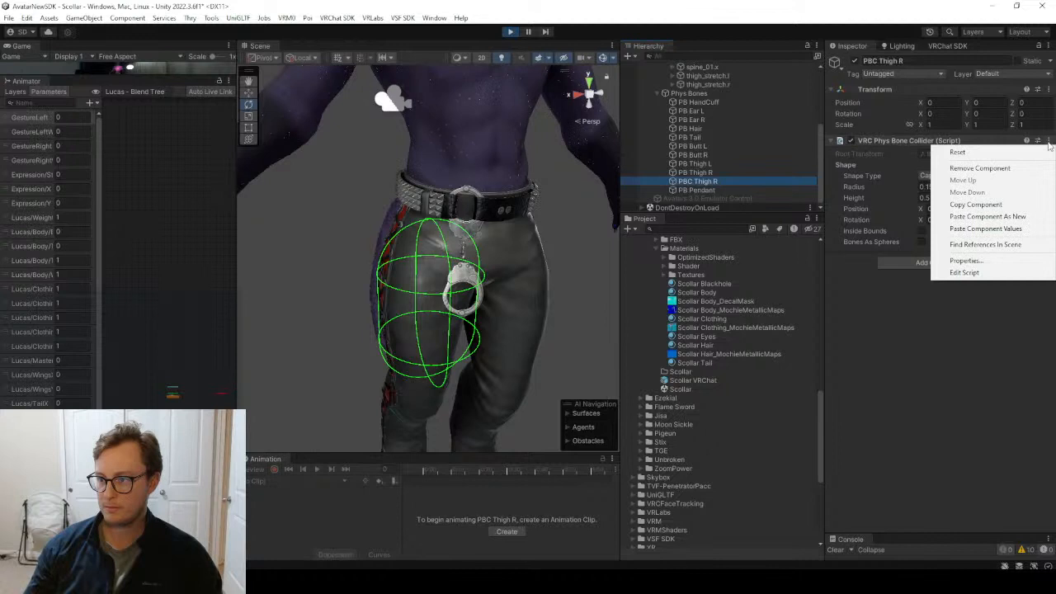
pyautogui.click(974, 207)
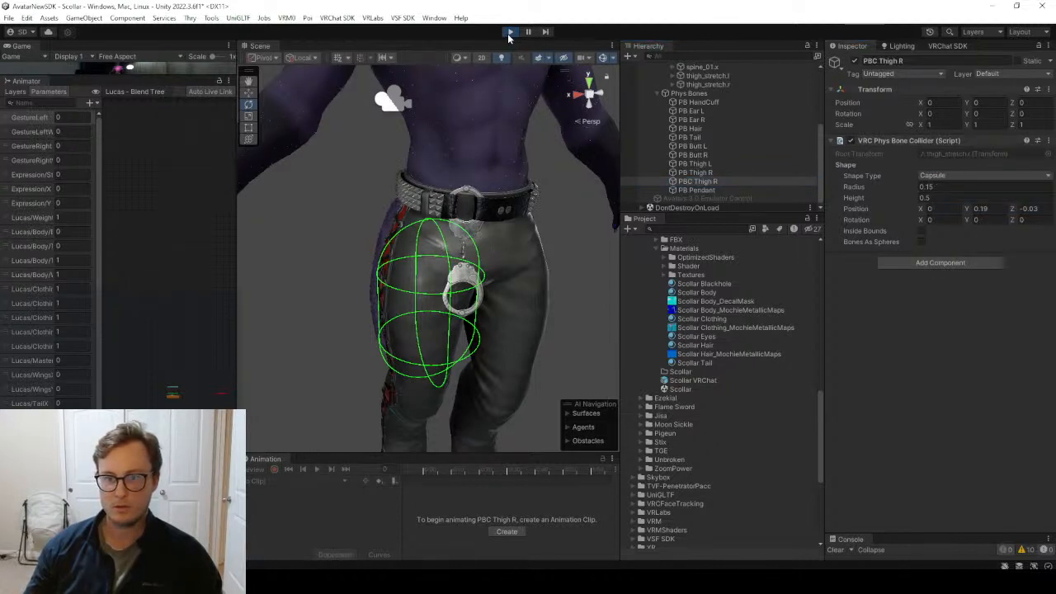
pyautogui.click(509, 32)
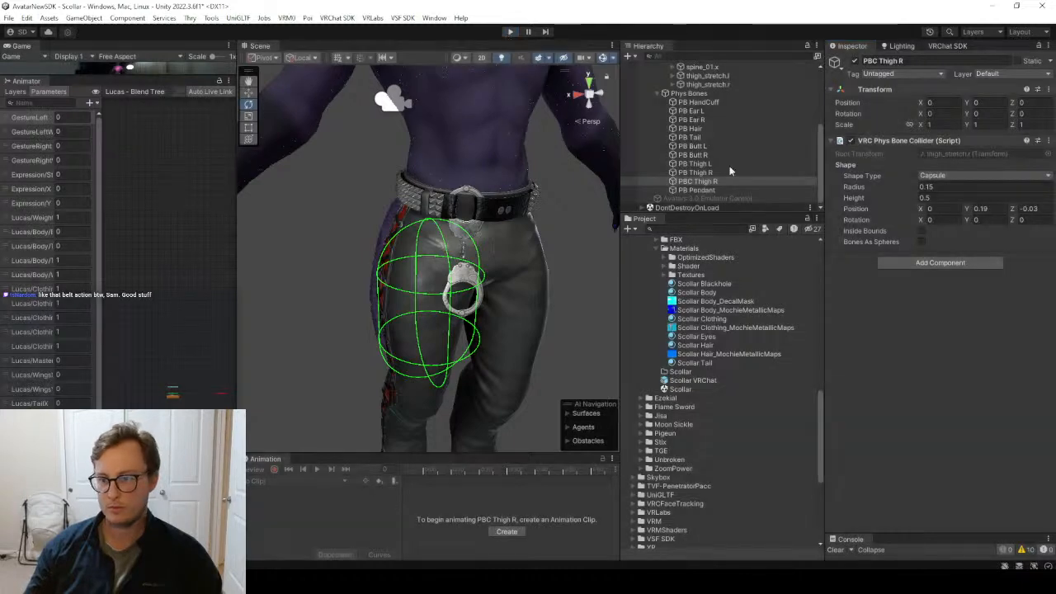
pyautogui.click(1049, 141)
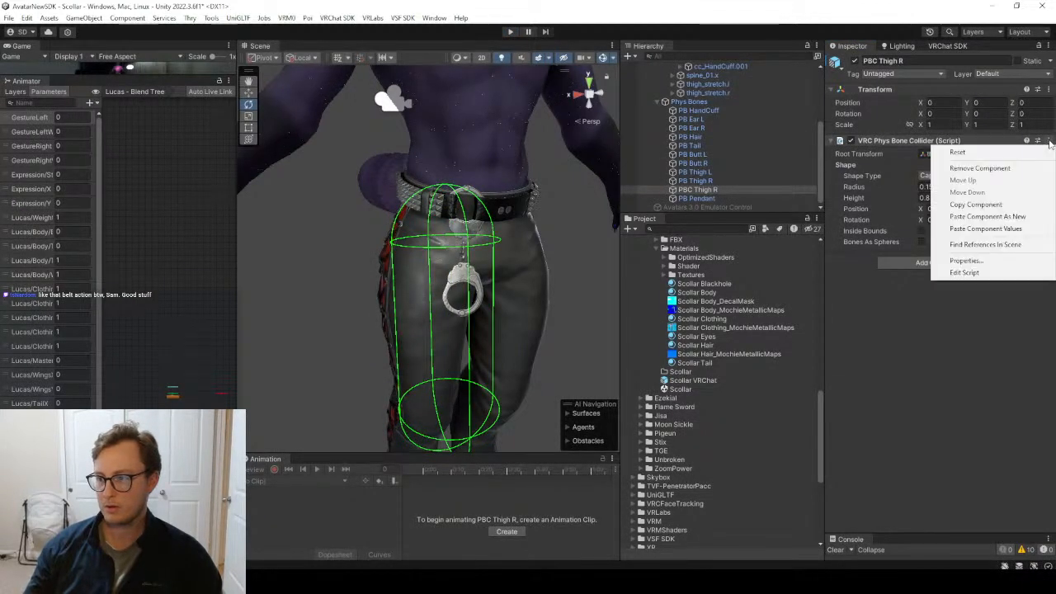
pyautogui.click(985, 228)
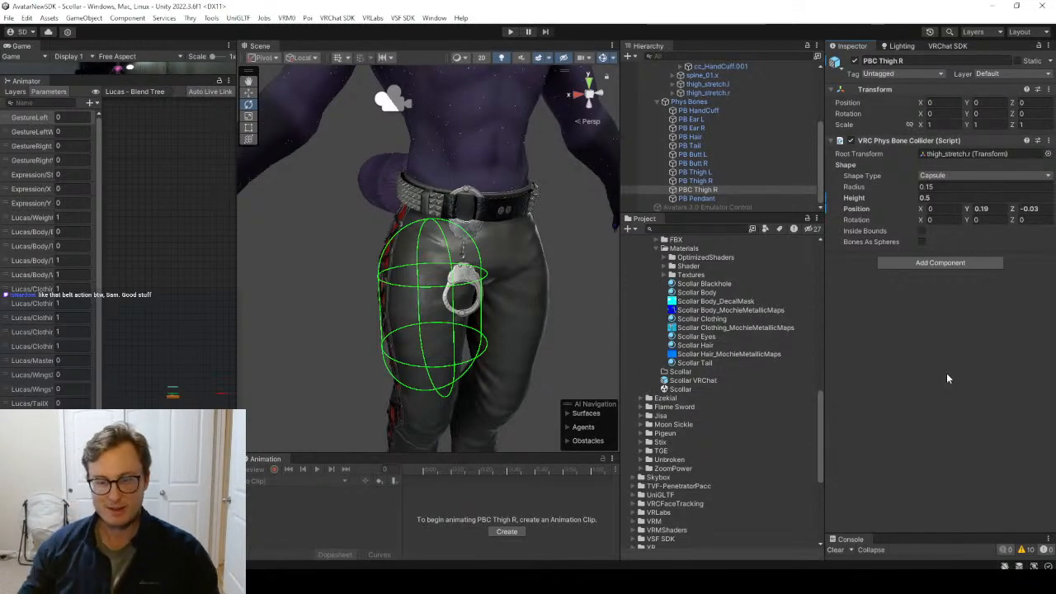
pyautogui.keyDown('alt'); pyautogui.moveTo(519, 330); pyautogui.dragTo(439, 272); pyautogui.keyUp('alt')
# Collapse the Materials, Scollar and other project folders in the Project panel.
pyautogui.scroll(-5, 440, 269)
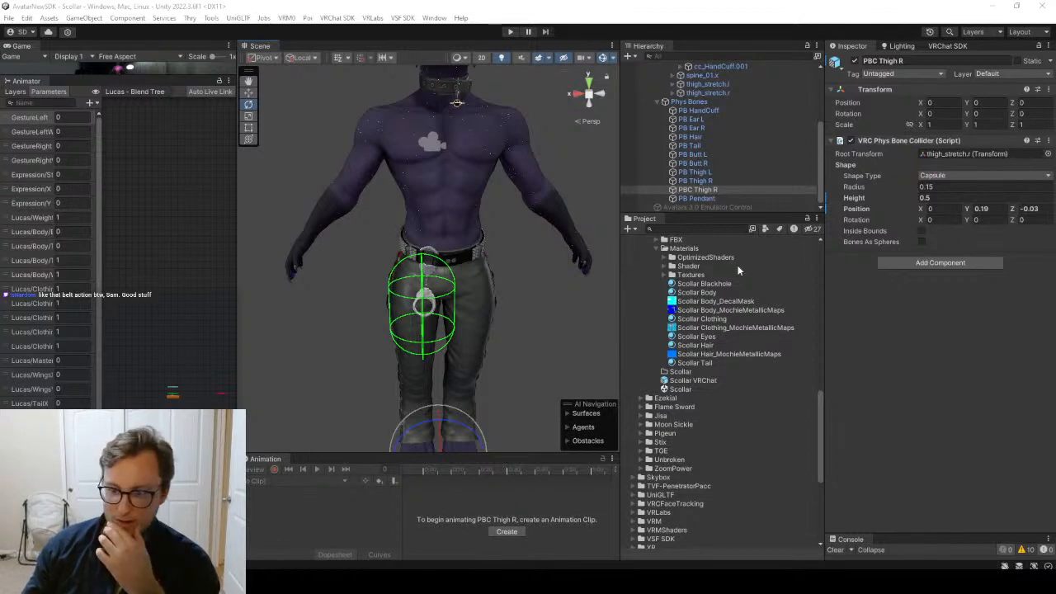
pyautogui.scroll(2, 674, 264)
pyautogui.click(656, 281)
pyautogui.click(648, 246)
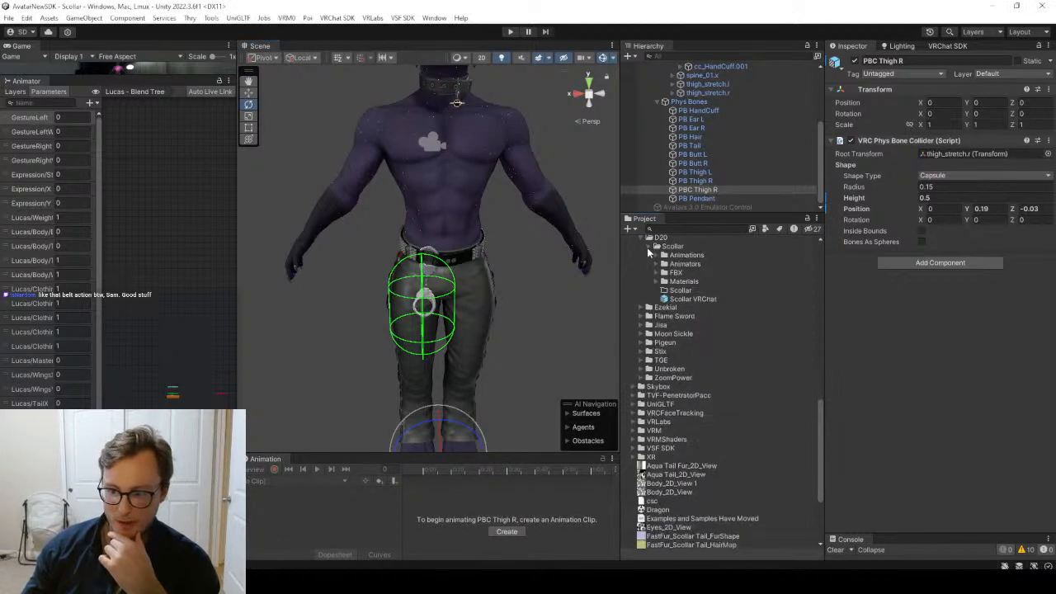
pyautogui.scroll(3, 650, 291)
pyautogui.click(631, 310)
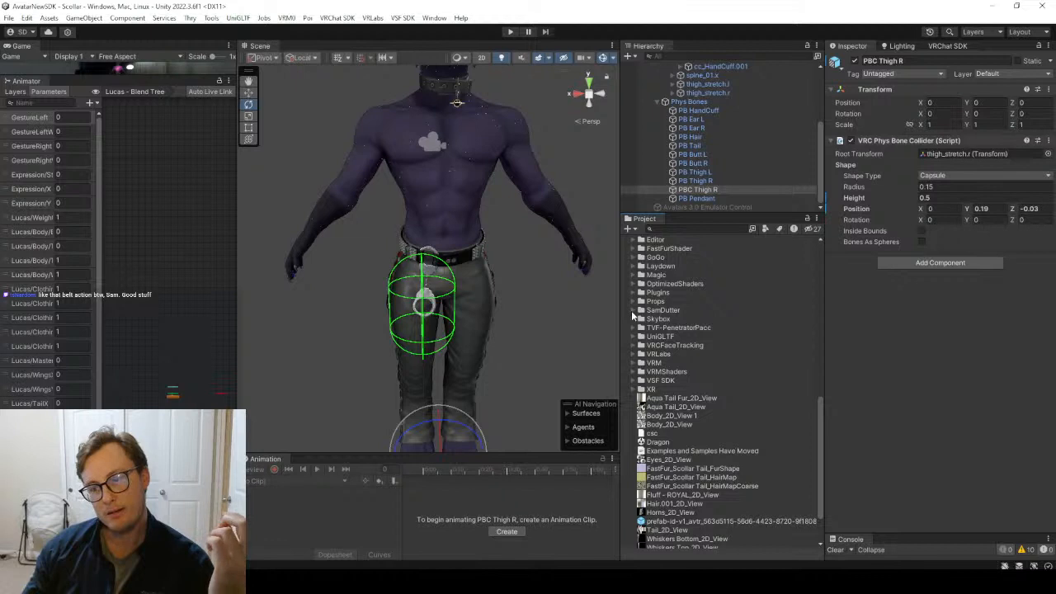
# Bring up the VRChat SDK panel with the signed-in account and select the Scollar avatar root.
pyautogui.click(937, 48)
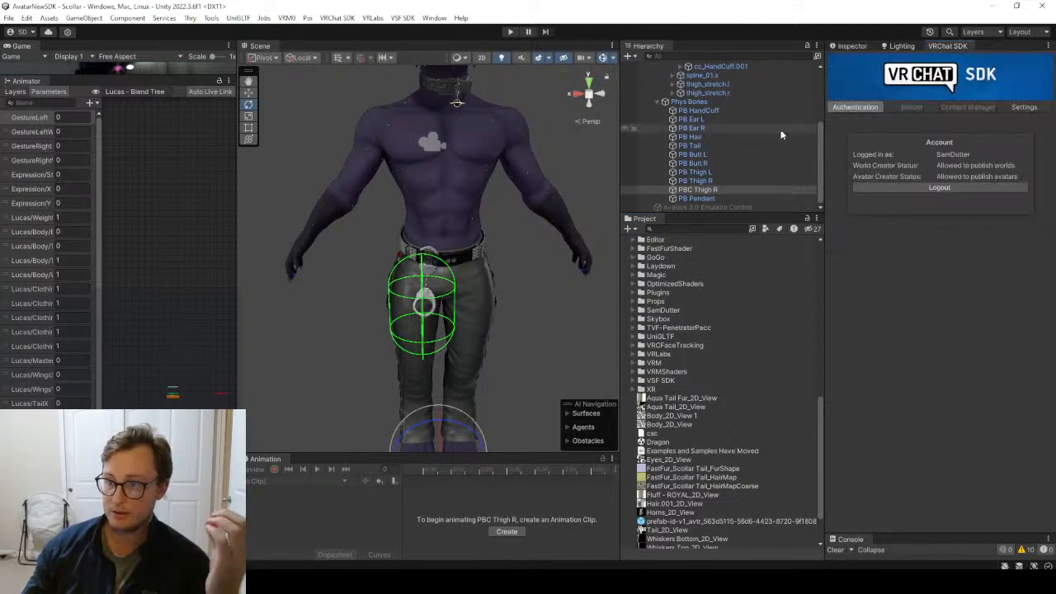
pyautogui.scroll(3, 743, 137)
pyautogui.click(656, 118)
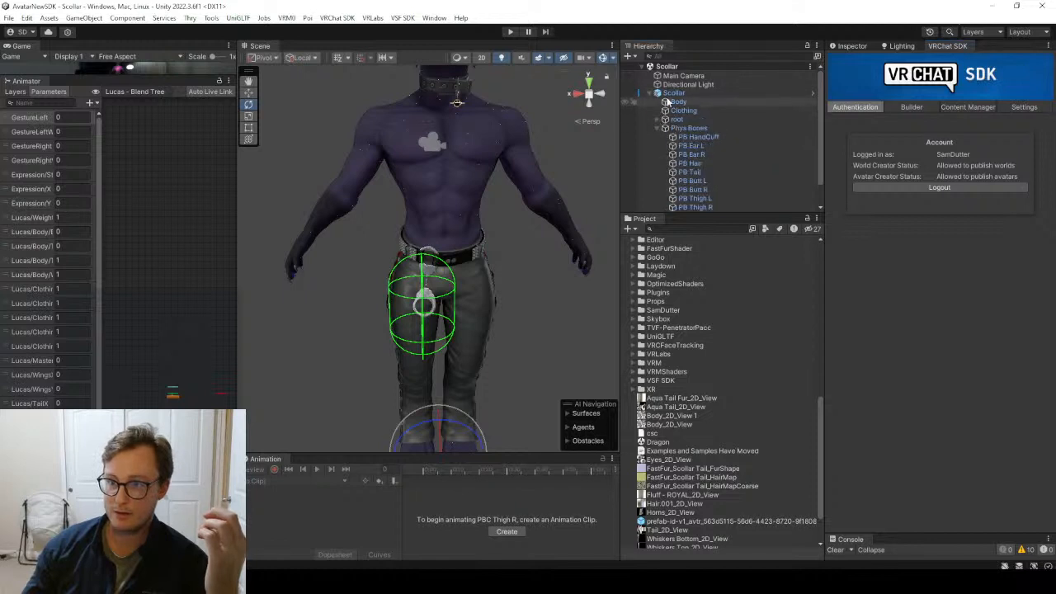
# Apply all overrides to the Scollar prefab and expand its Pipeline Manager.
pyautogui.click(672, 93)
pyautogui.click(848, 48)
pyautogui.click(887, 103)
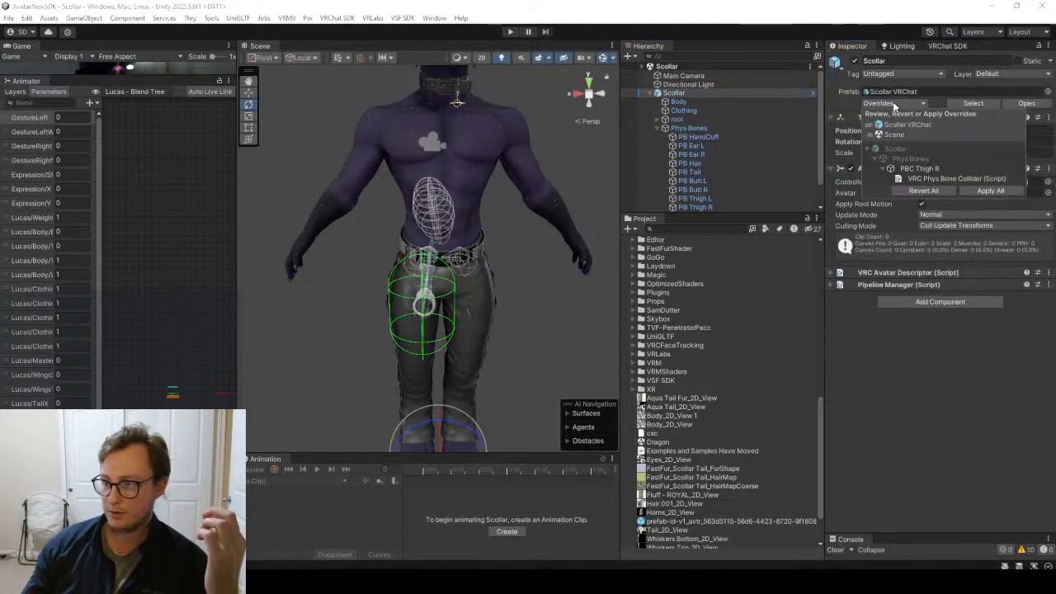
pyautogui.click(991, 191)
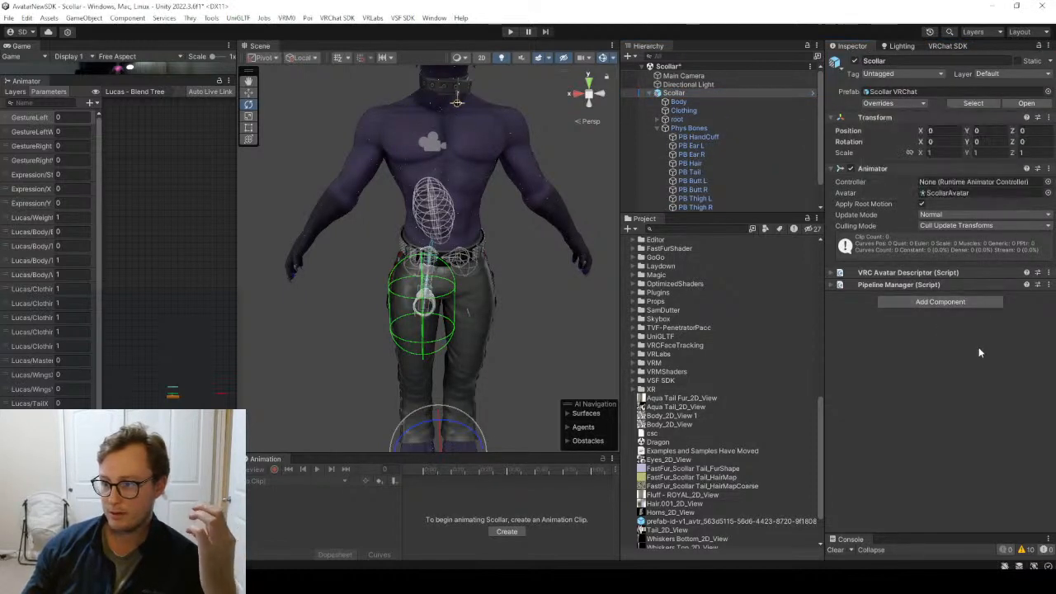
pyautogui.click(895, 285)
# In the VRChat SDK Content Manager, search 'sco' and copy the uploaded Scollar avatar's ID.
pyautogui.click(941, 46)
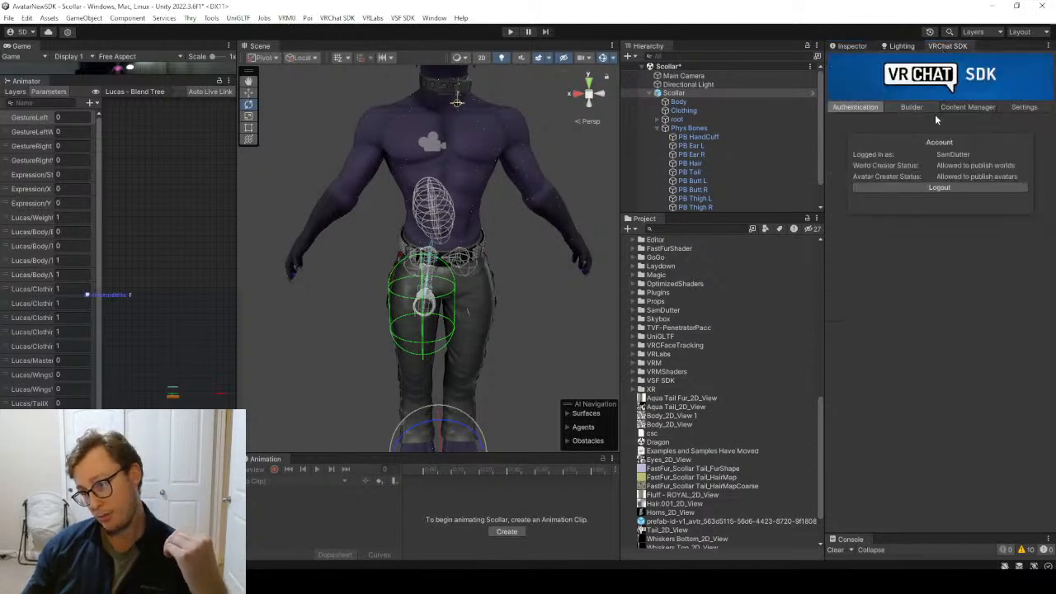
pyautogui.click(913, 109)
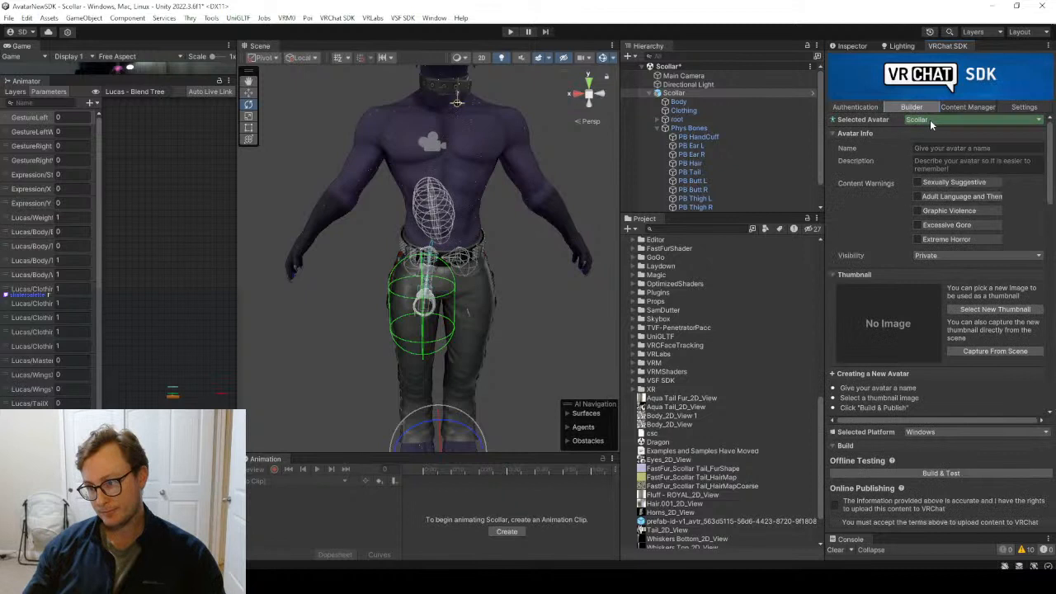
pyautogui.click(970, 109)
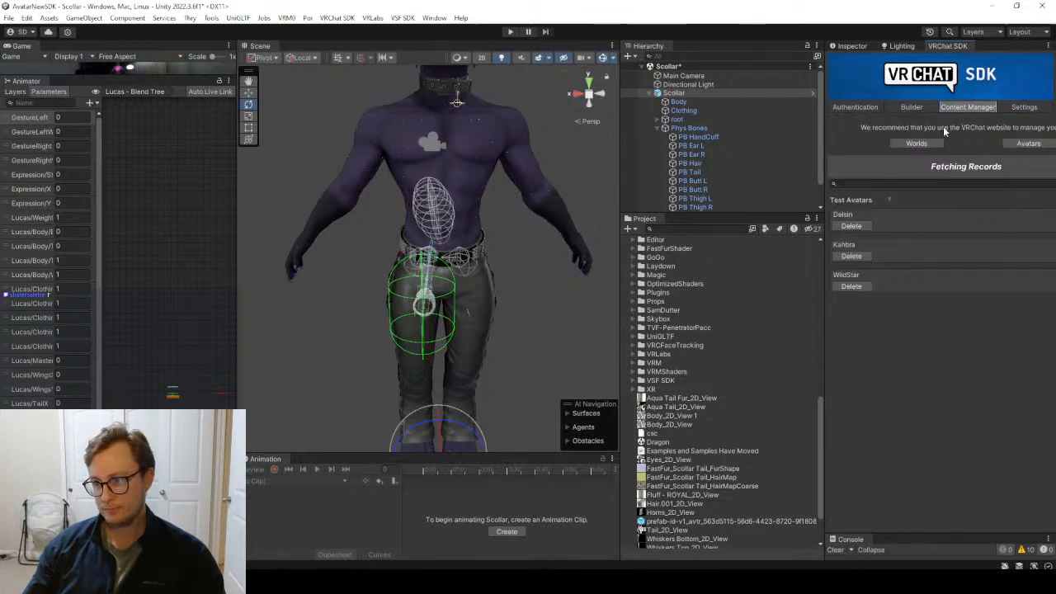
pyautogui.click(898, 186)
pyautogui.write('scol')
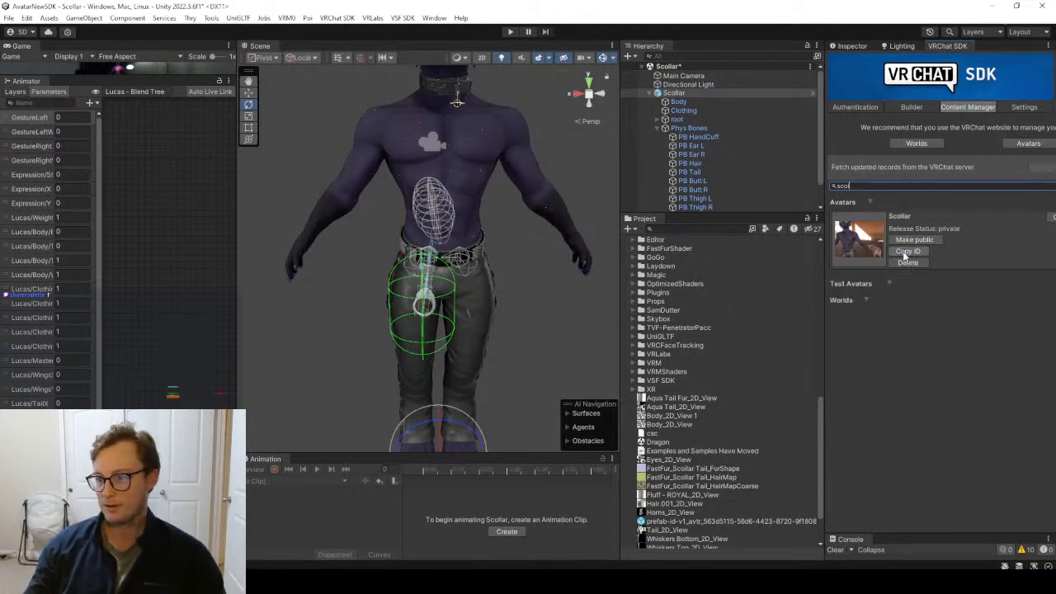
pyautogui.click(854, 48)
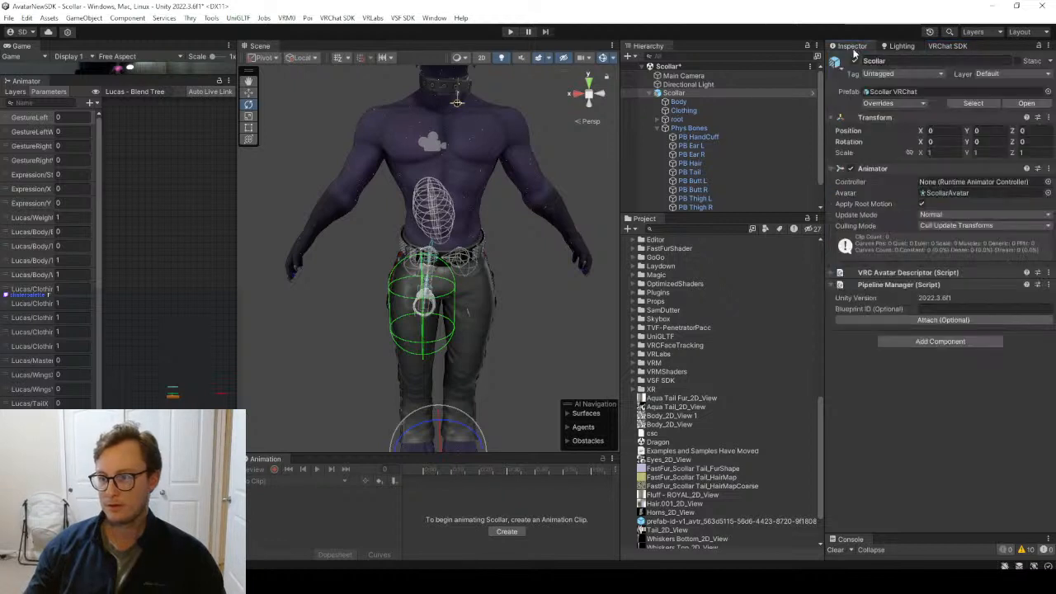
# Paste the copied ID as the Pipeline Manager's Blueprint ID and attach it.
pyautogui.click(940, 308)
pyautogui.hotkey('ctrl', 'v')
pyautogui.click(942, 320)
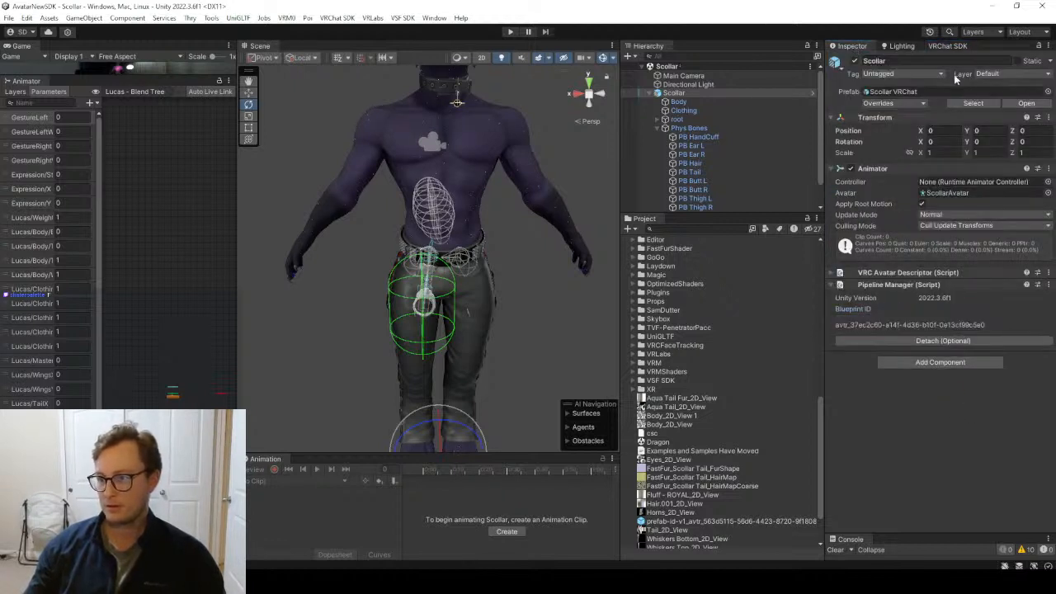
pyautogui.click(946, 46)
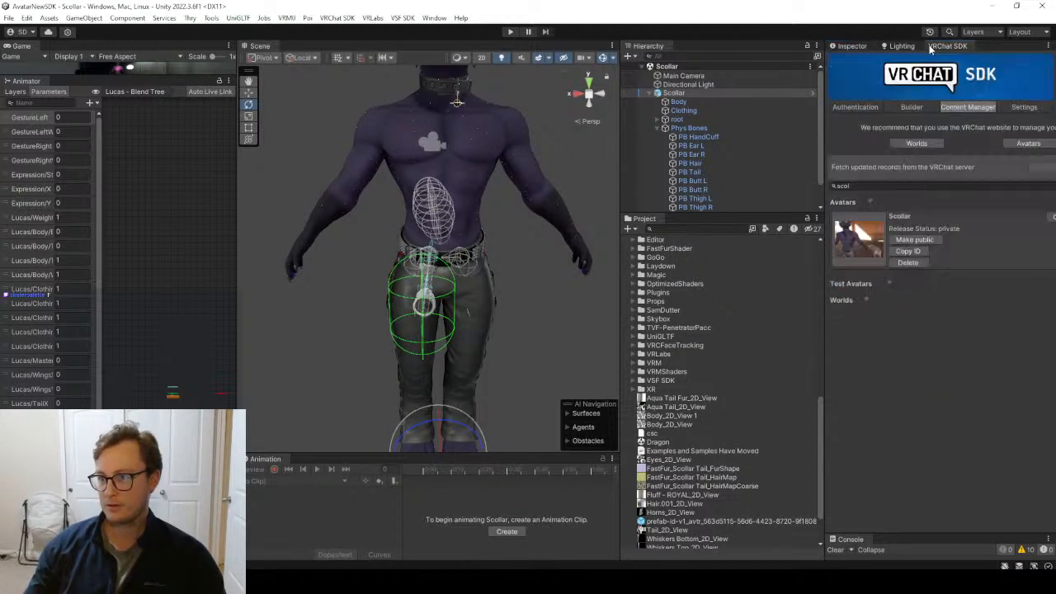
# Tick the Online Publishing agreement in the avatar builder and run Build & Publish for Scollar.
pyautogui.click(912, 105)
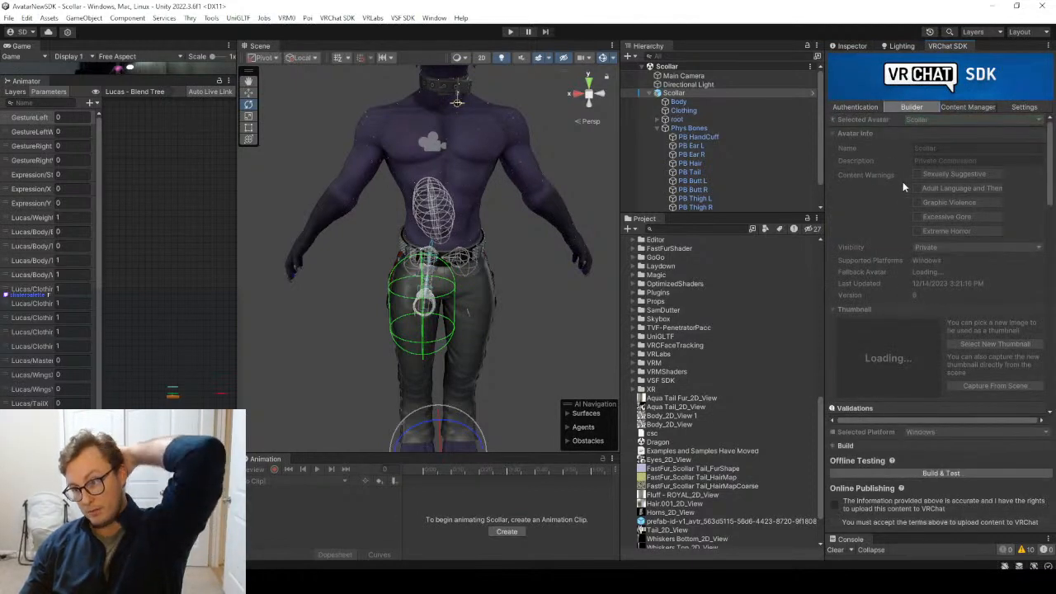
pyautogui.click(835, 504)
pyautogui.scroll(-10, 938, 369)
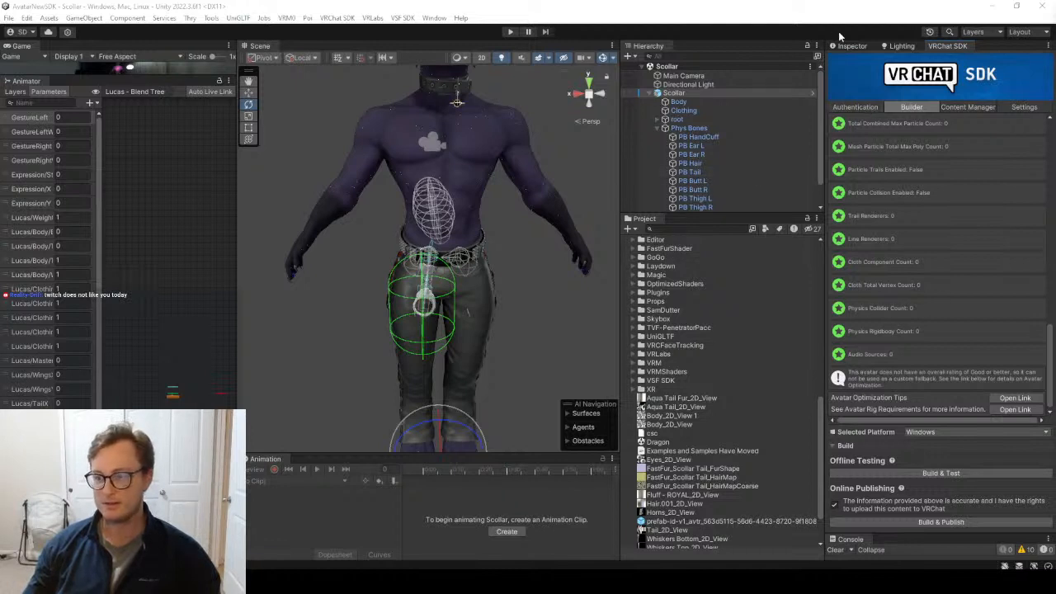
pyautogui.click(880, 522)
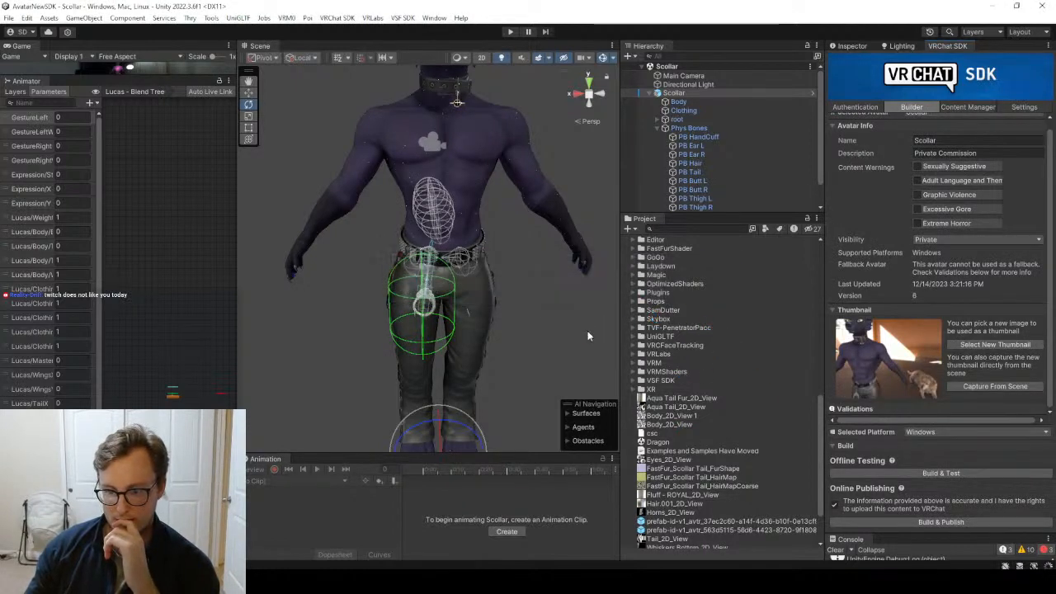
# Locate the Scollar Body material in D20/Scollar/Materials and show its settings.
pyautogui.click(641, 311)
pyautogui.scroll(-2, 639, 334)
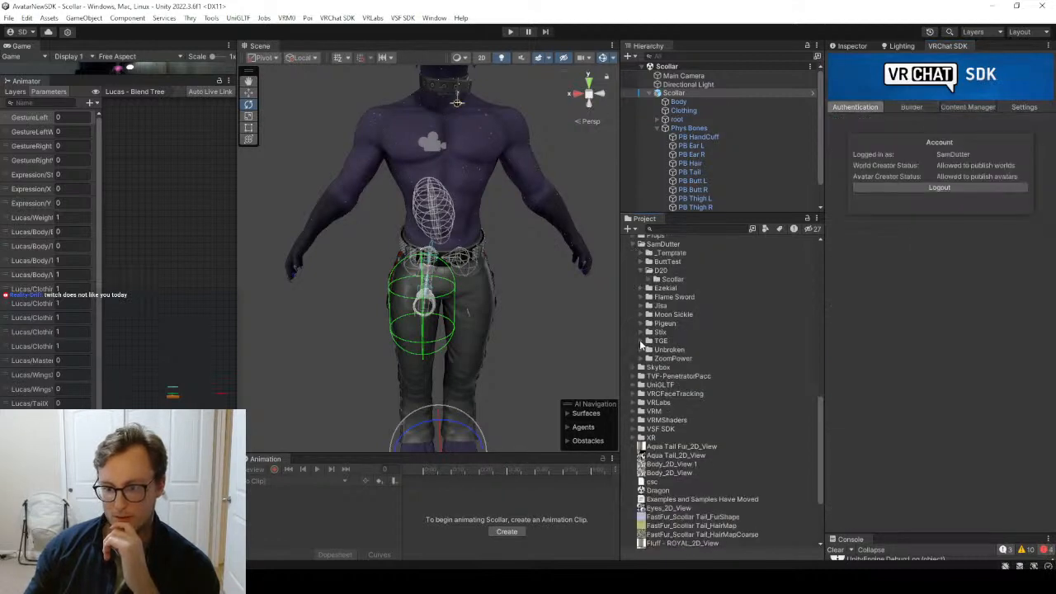
pyautogui.click(651, 280)
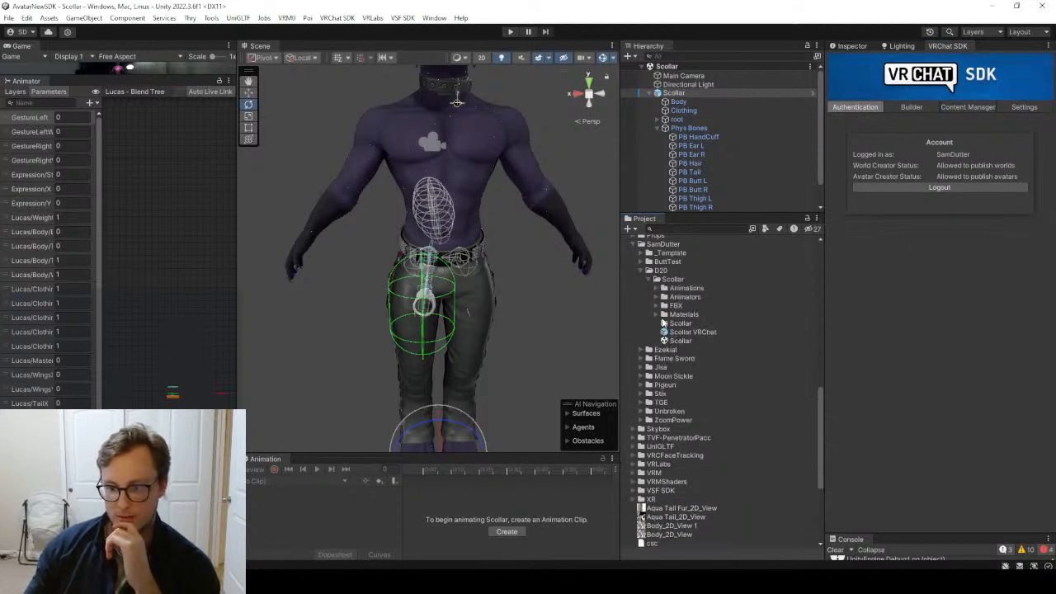
pyautogui.click(661, 316)
pyautogui.click(693, 358)
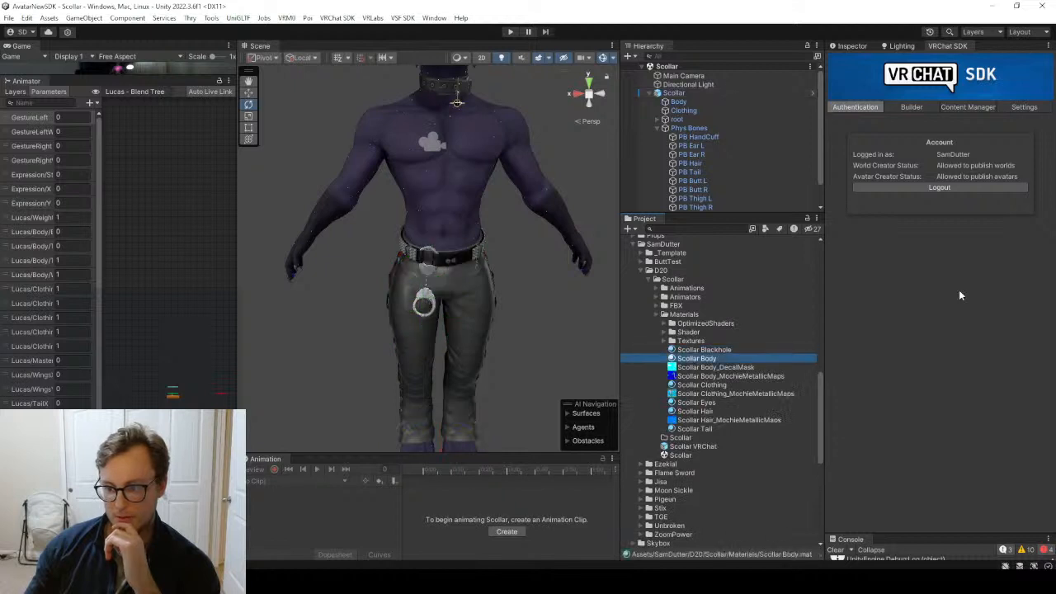
pyautogui.click(863, 44)
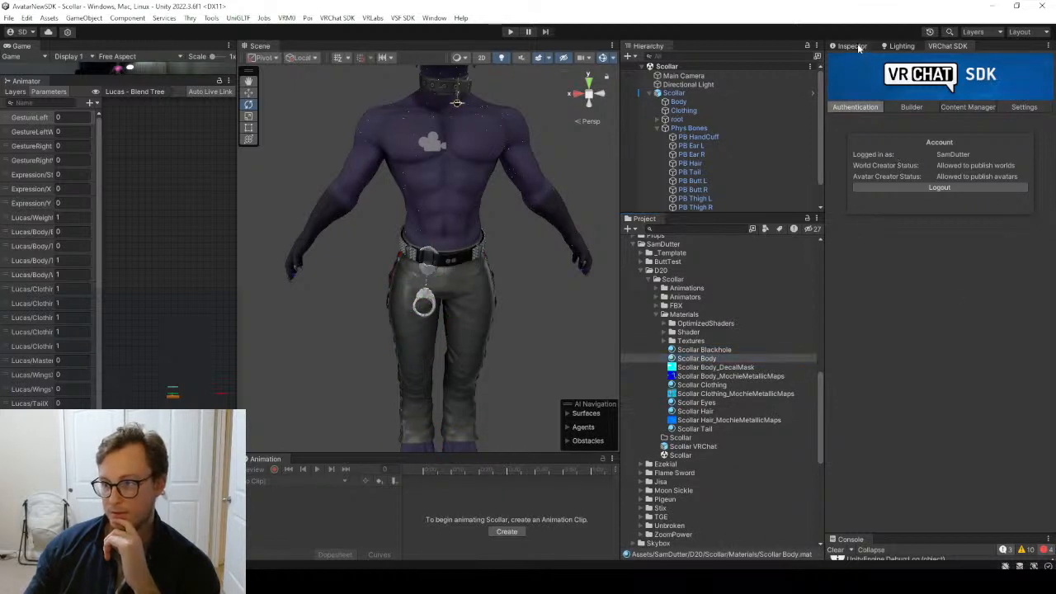
# Toggle a UV Tile Discard tile on Scollar Body under Special FX.
pyautogui.scroll(-15, 940, 396)
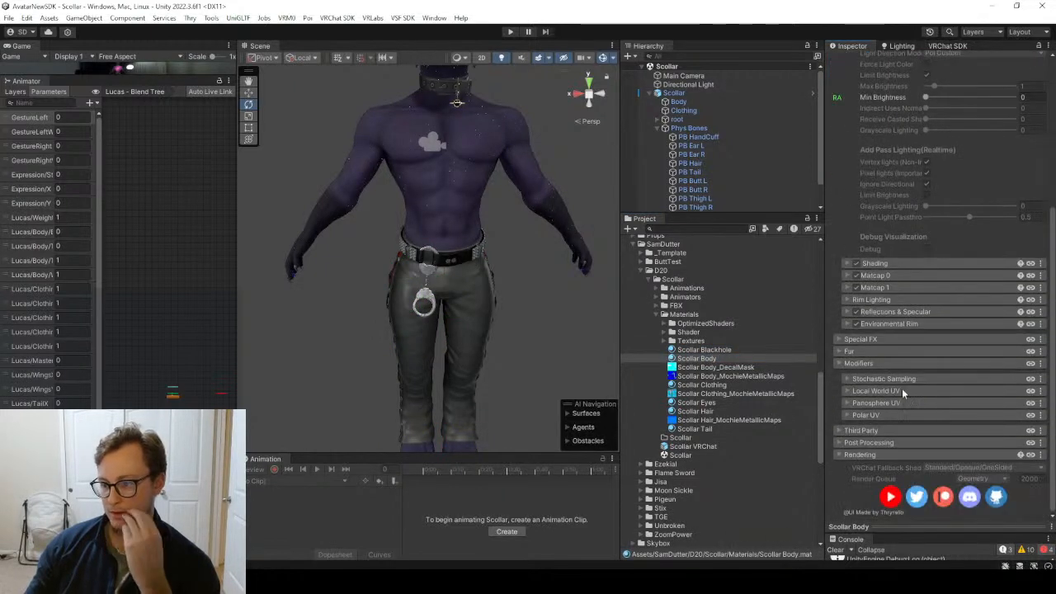
pyautogui.click(869, 342)
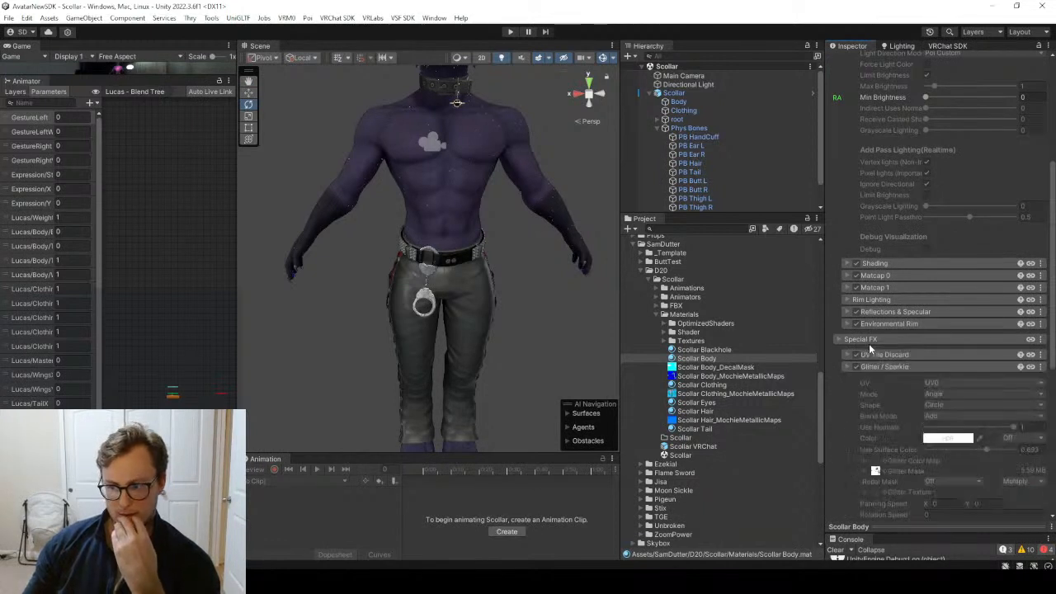
pyautogui.click(875, 336)
pyautogui.click(874, 335)
pyautogui.click(886, 353)
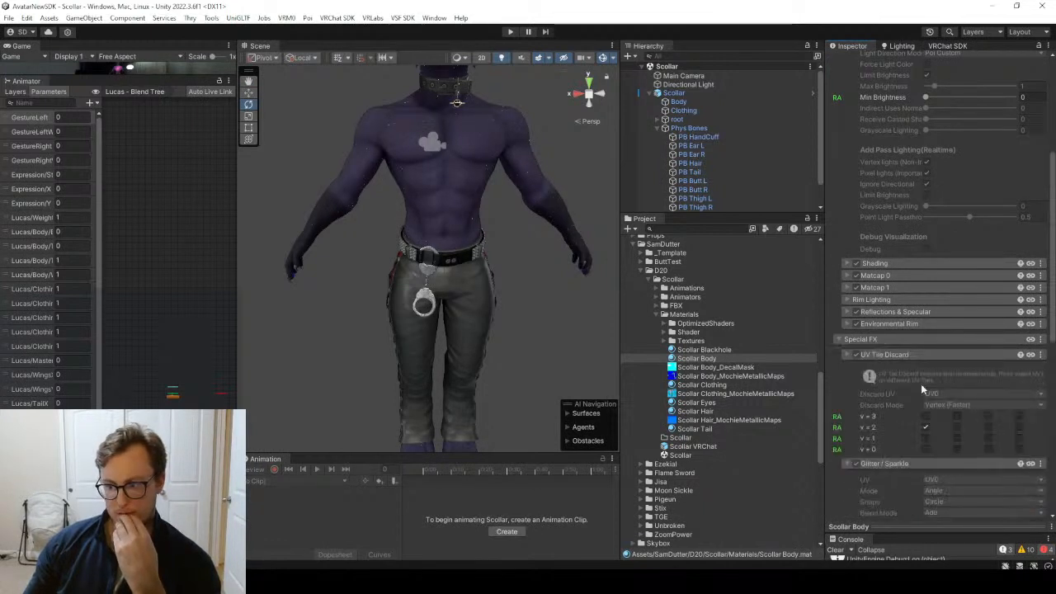
pyautogui.click(926, 417)
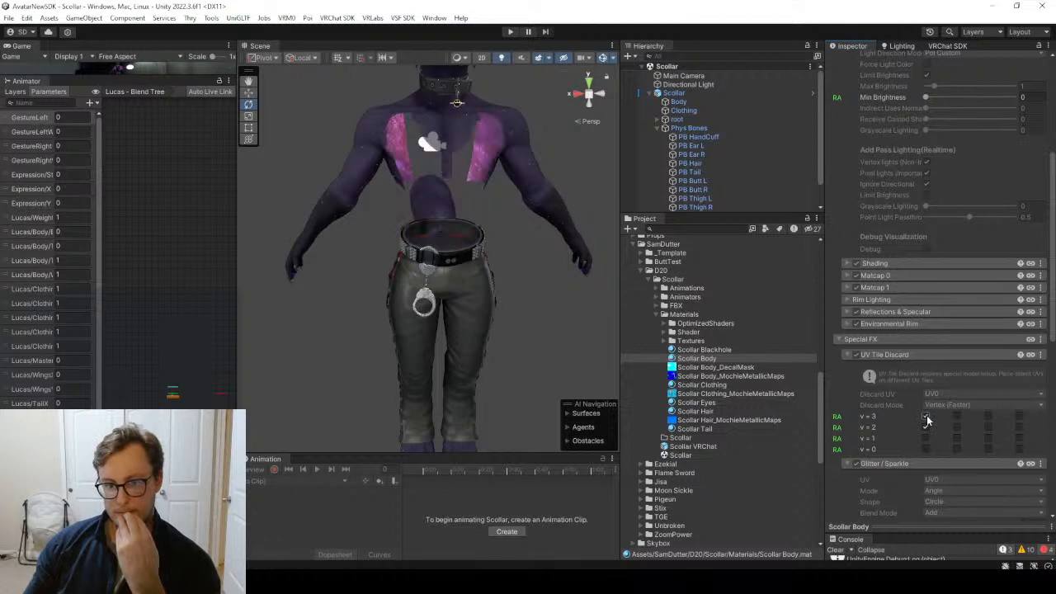
# On Scollar Clothing, stop discarding UV tile v=2 so the leather vest shows again.
pyautogui.click(712, 385)
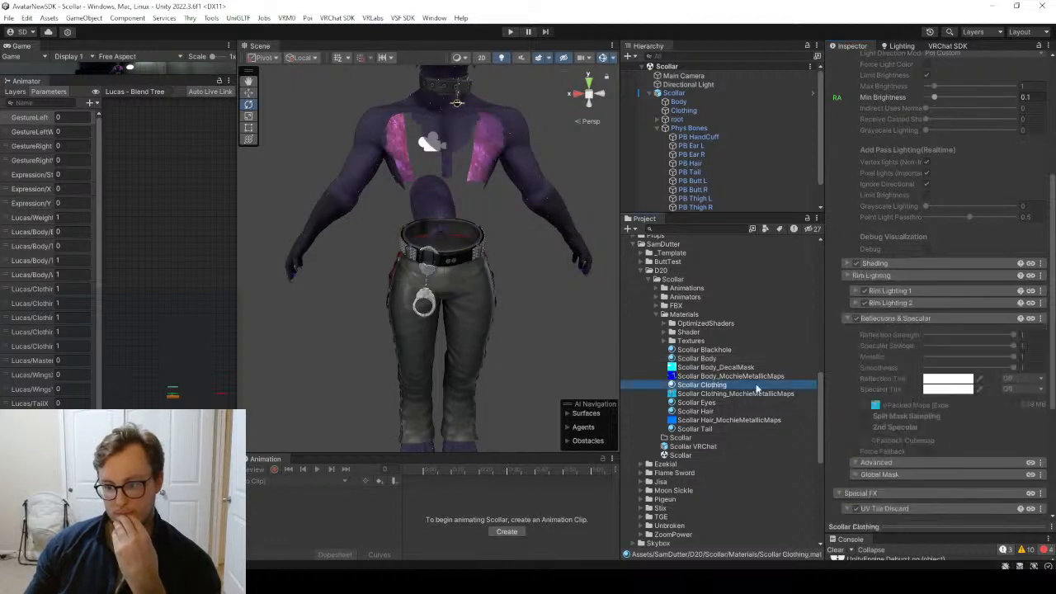
pyautogui.scroll(-4, 917, 414)
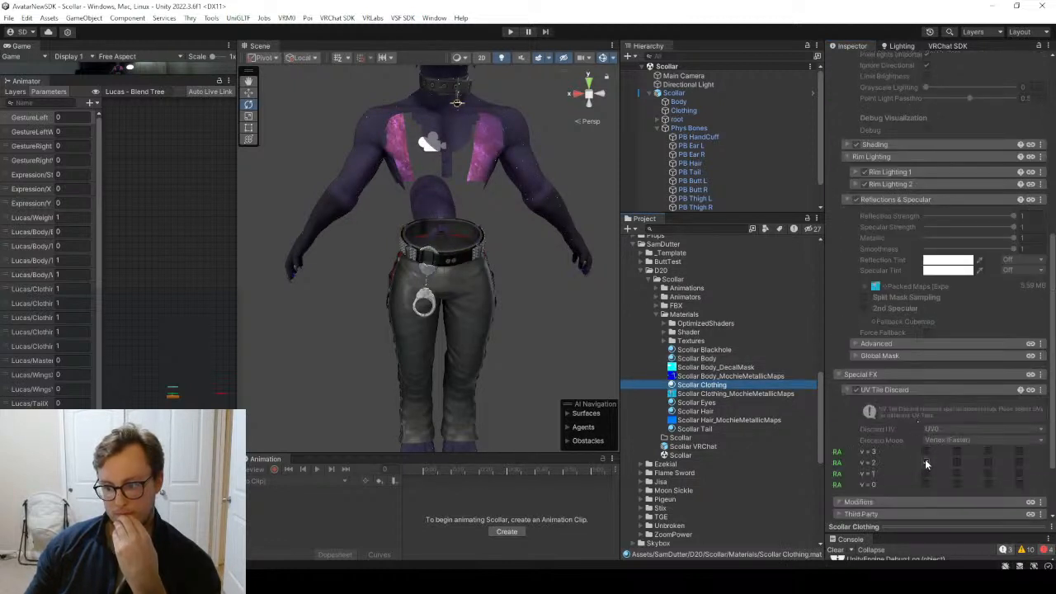
pyautogui.click(925, 459)
pyautogui.moveTo(347, 197); pyautogui.dragTo(597, 251, button='right')
pyautogui.press('s')
pyautogui.press('a')
pyautogui.click(679, 101)
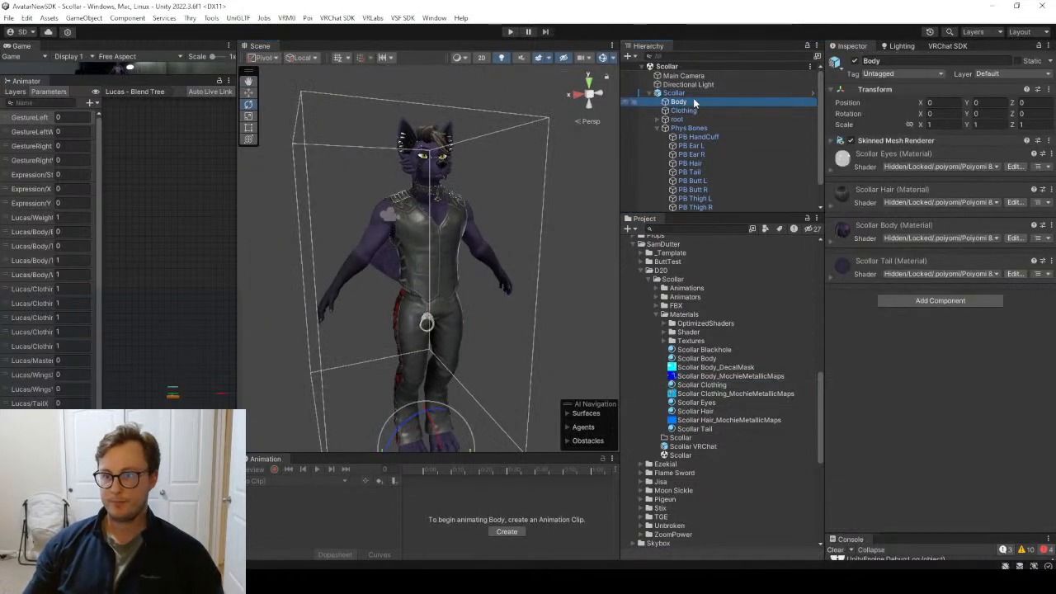
# Apply the Scollar prefab overrides again and rerun Build & Publish with the terms accepted.
pyautogui.click(674, 92)
pyautogui.click(879, 103)
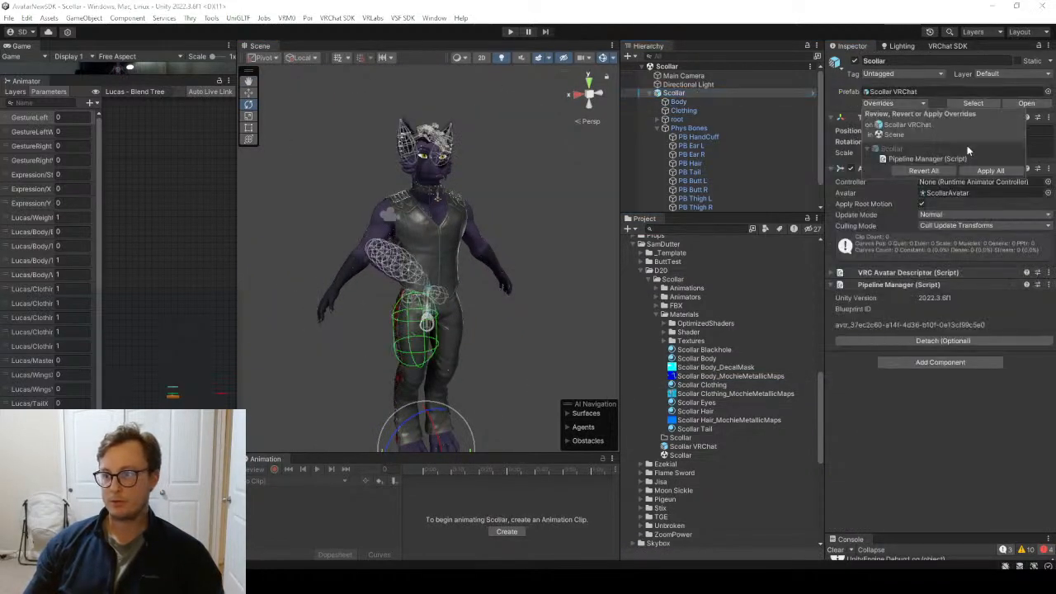
pyautogui.click(990, 171)
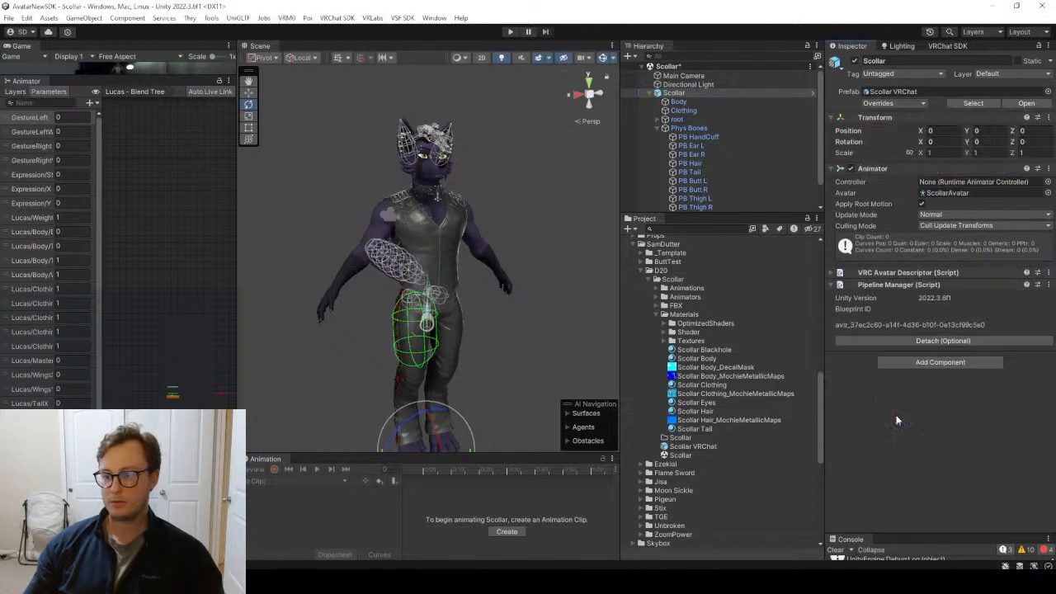
pyautogui.click(948, 46)
pyautogui.click(911, 108)
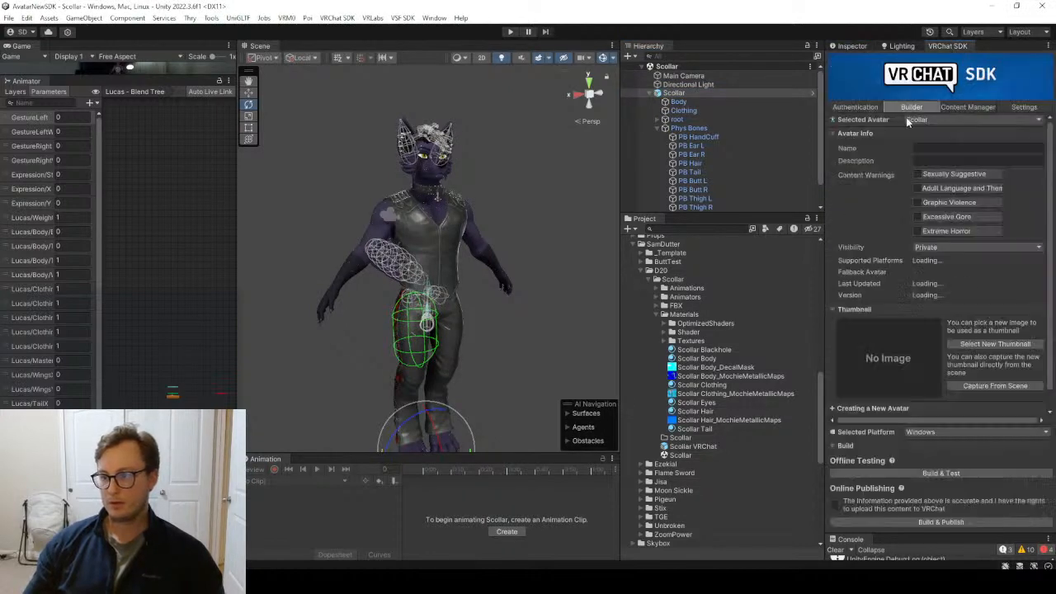
pyautogui.click(835, 503)
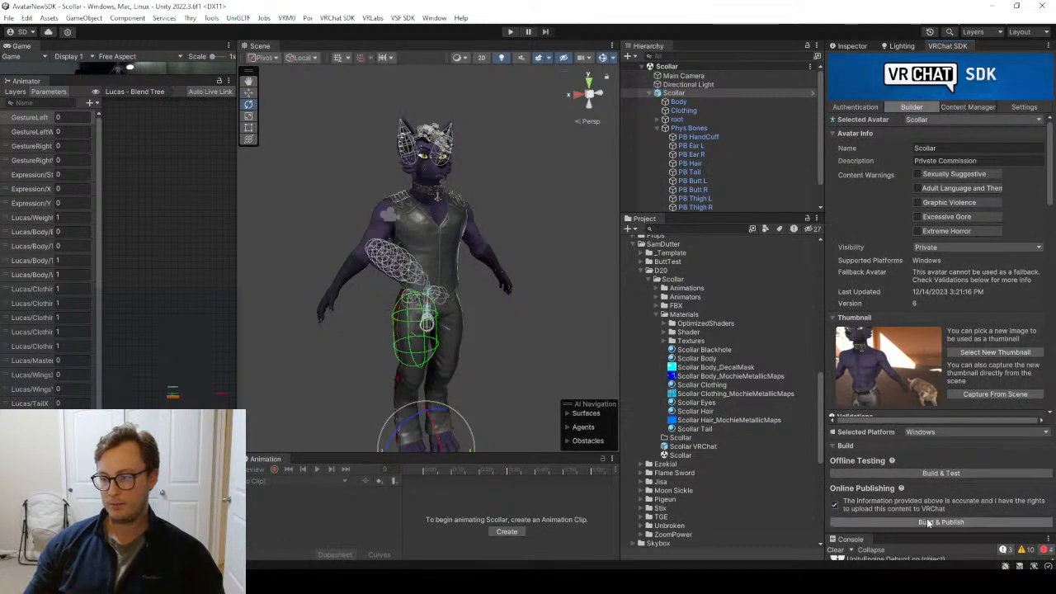
pyautogui.click(928, 522)
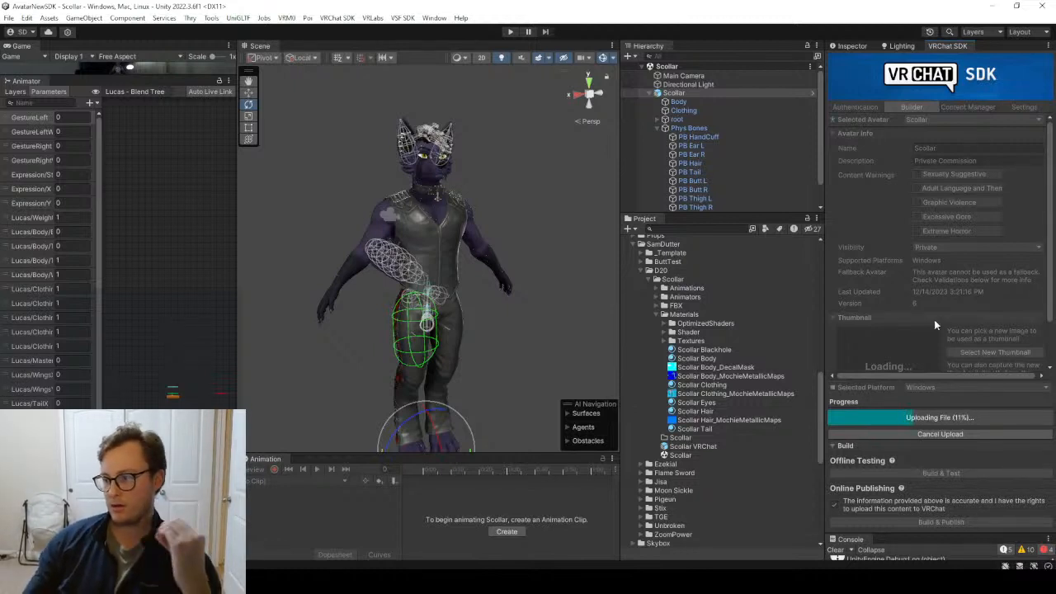
# Close Substance Painter and save Scollar.blend in Blender.
pyautogui.hotkey('alt', 'Tab')
pyautogui.click(1042, 5)
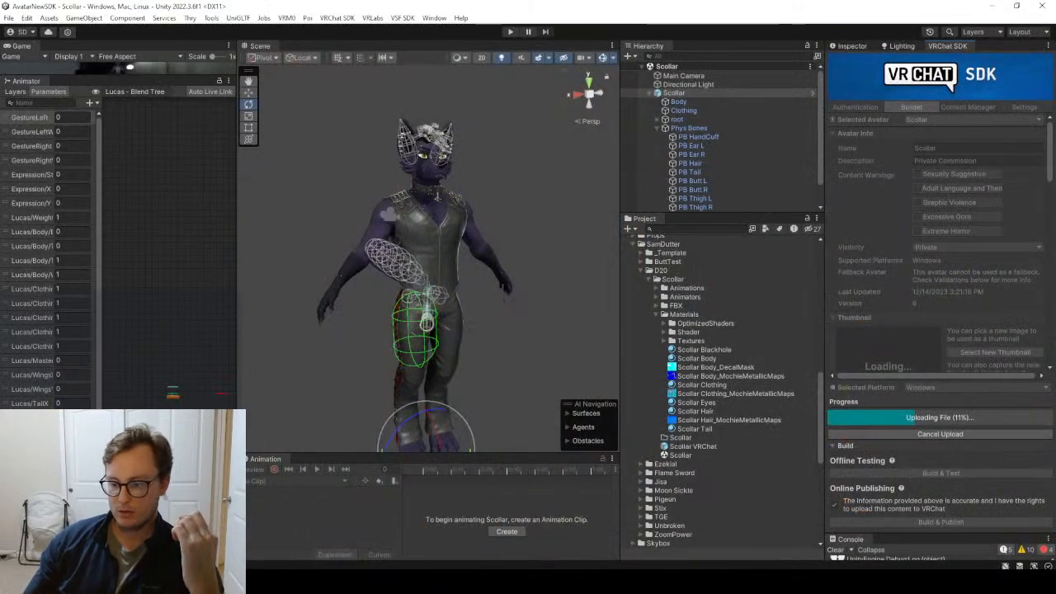
pyautogui.hotkey('alt', 'Tab')
pyautogui.hotkey('ctrl', 's')
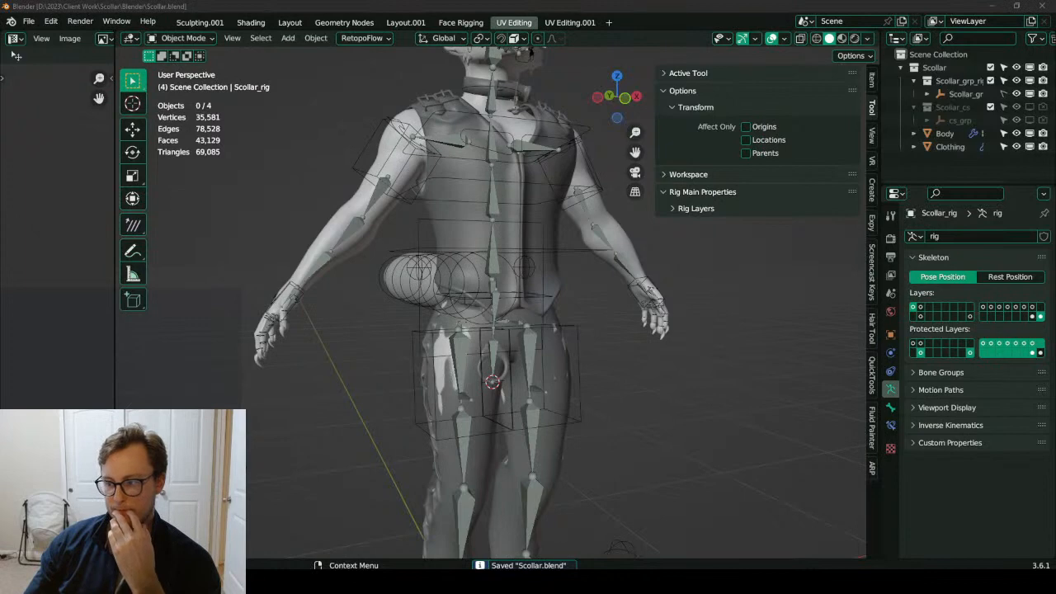
# Return to Unity to find the Scollar upload reporting Upload Succeeded.
pyautogui.hotkey('alt', 'Tab')
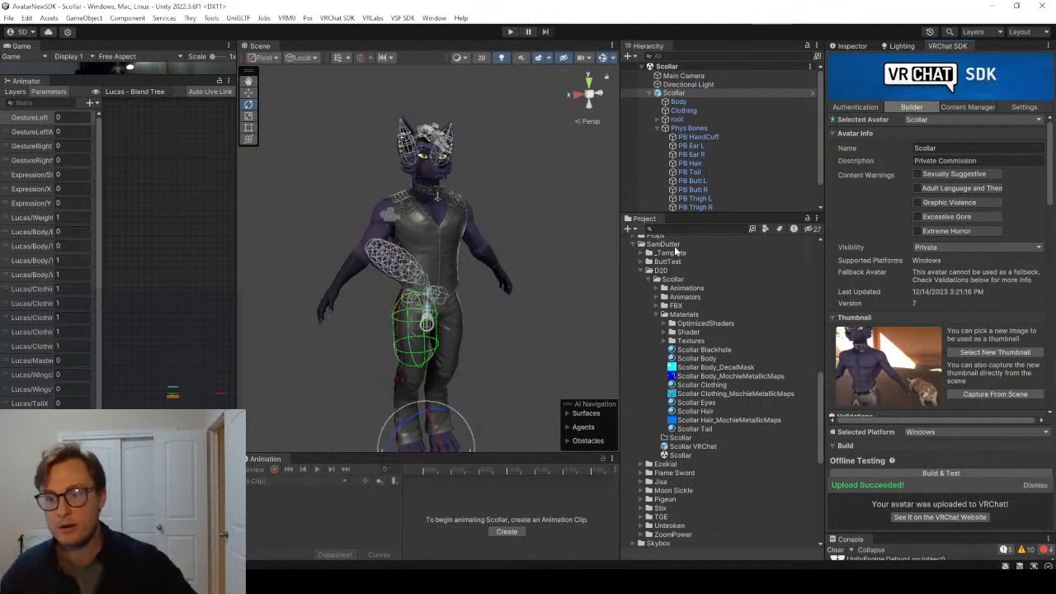
# Collapse the D20, Scollar and _SDAssets folders, then start Export Package from _PoiyomiShaders.
pyautogui.click(641, 271)
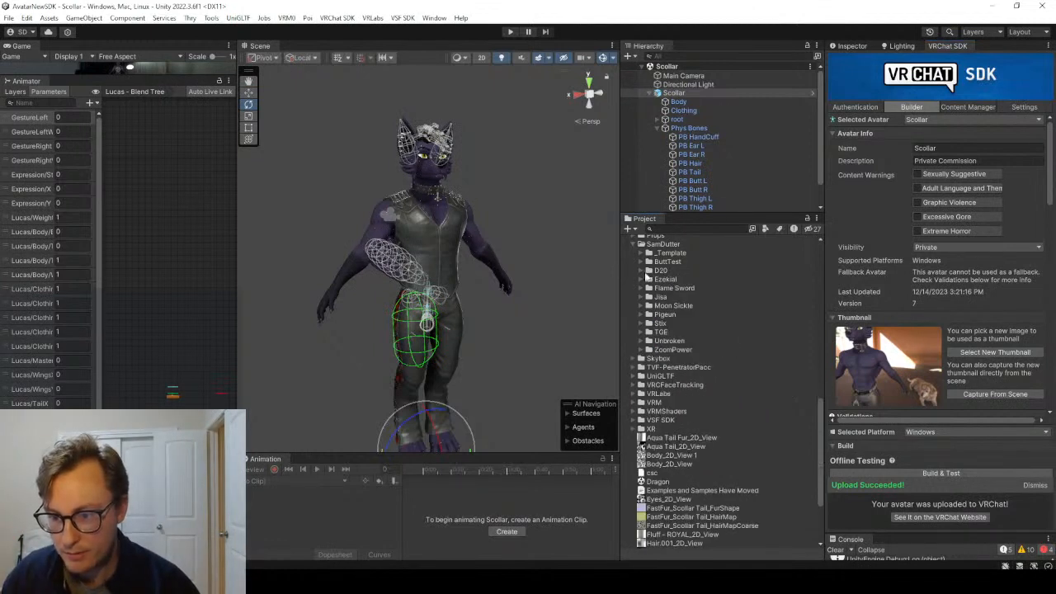
pyautogui.click(641, 271)
pyautogui.click(646, 281)
pyautogui.scroll(10, 652, 293)
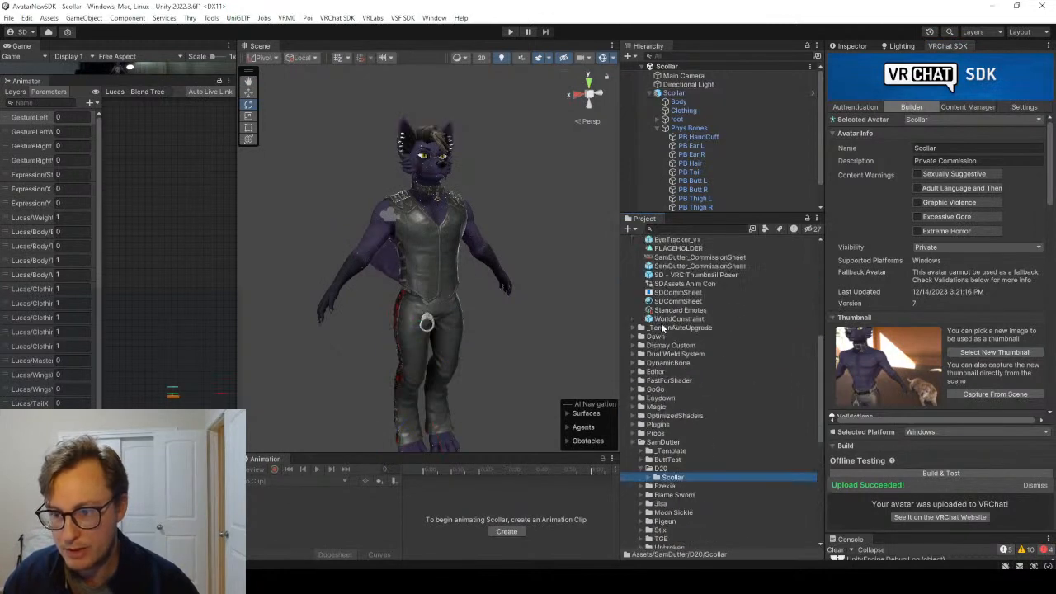
pyautogui.click(641, 268)
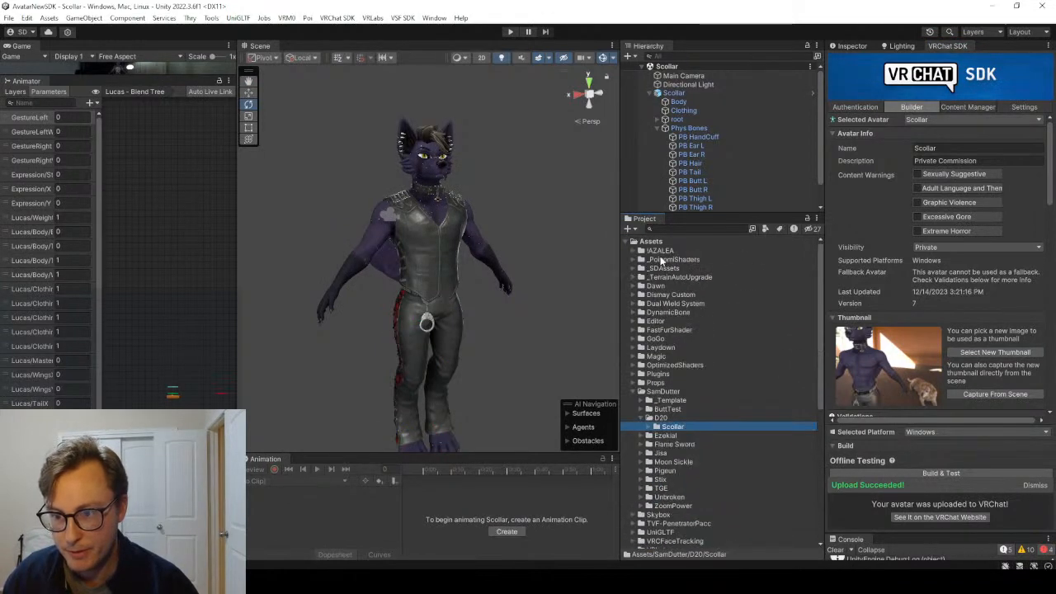
pyautogui.rightClick(661, 260)
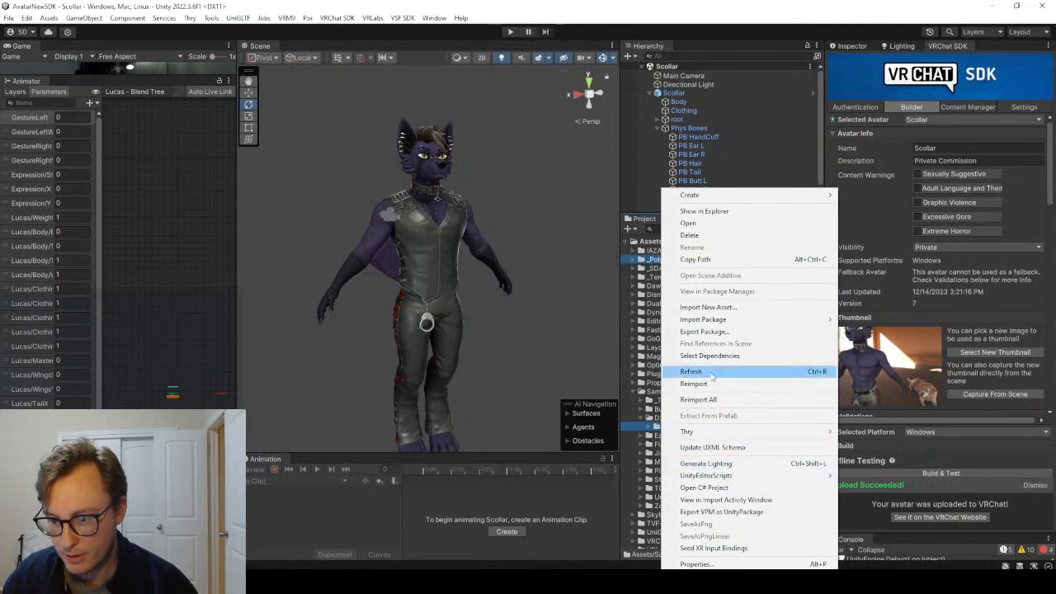
pyautogui.click(701, 331)
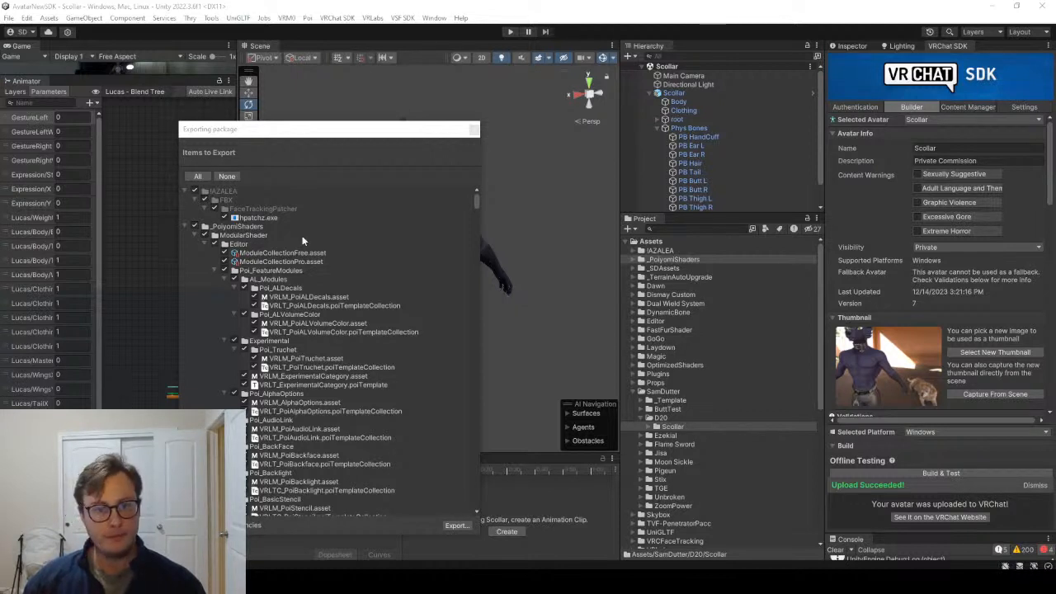
# Collapse every folder in the export list, unticking IAZALEA, and proceed to export the package.
pyautogui.click(192, 191)
pyautogui.click(186, 190)
pyautogui.click(186, 200)
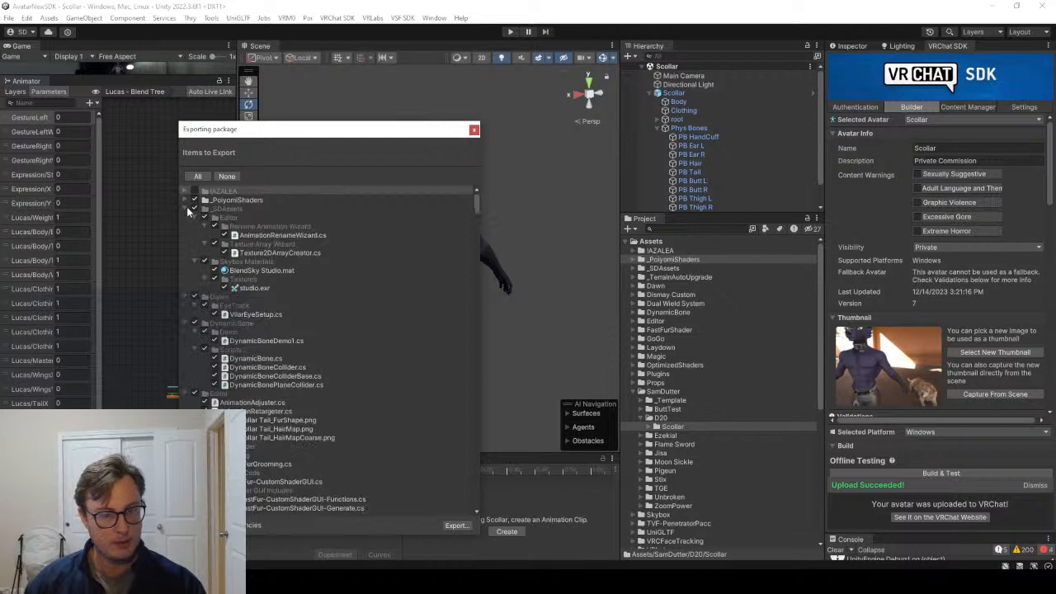
pyautogui.click(187, 209)
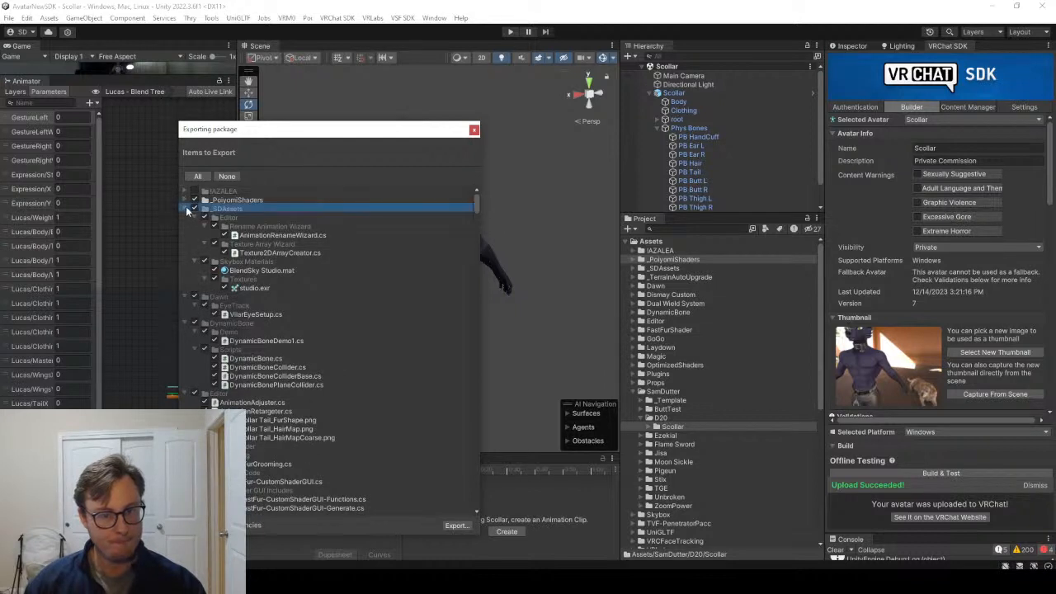
pyautogui.click(186, 209)
pyautogui.click(186, 217)
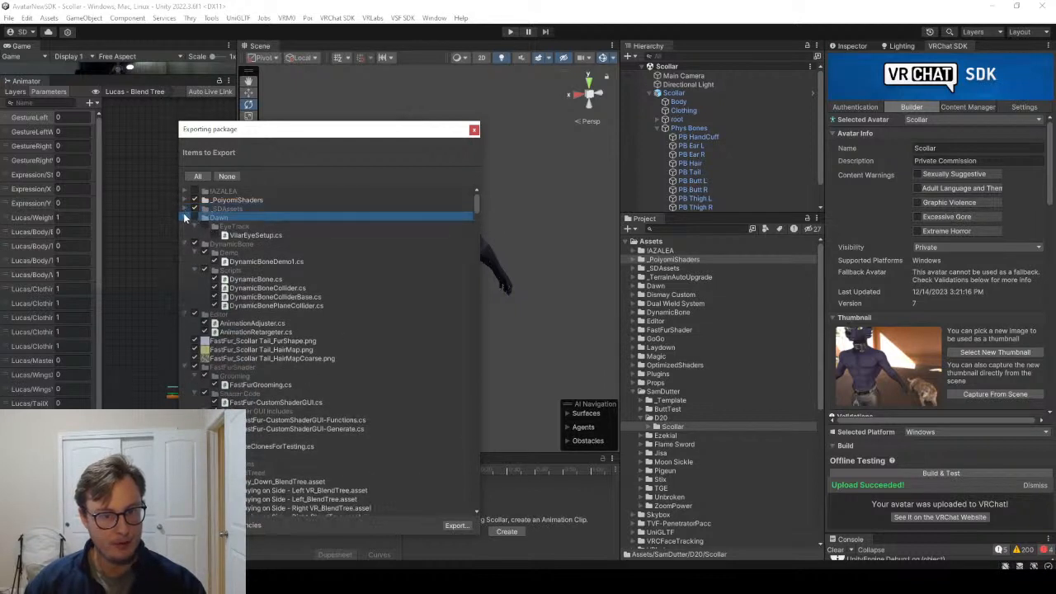
pyautogui.click(186, 217)
pyautogui.click(188, 226)
pyautogui.click(187, 226)
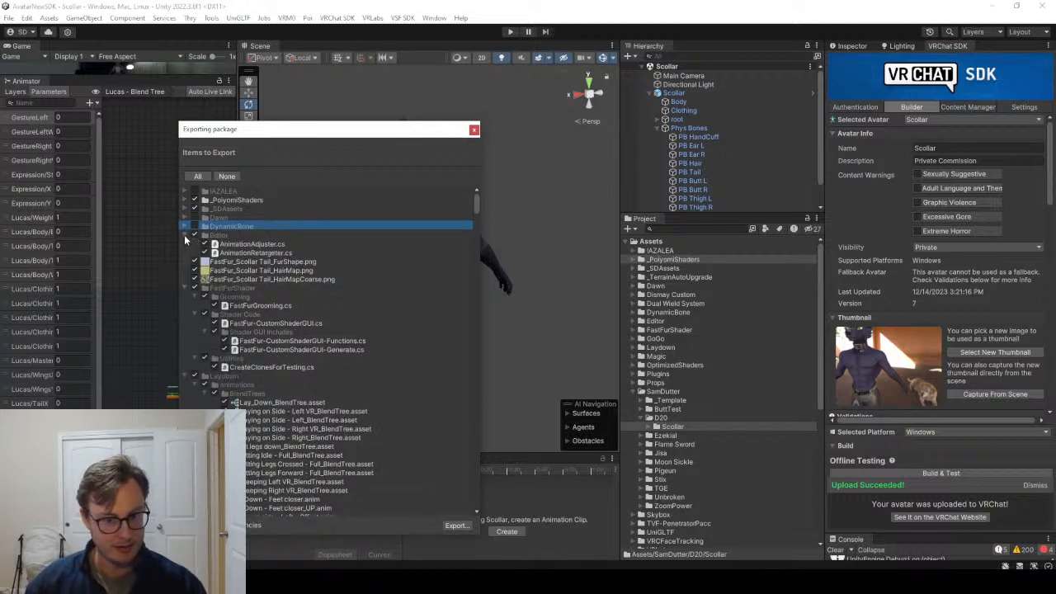
pyautogui.click(185, 236)
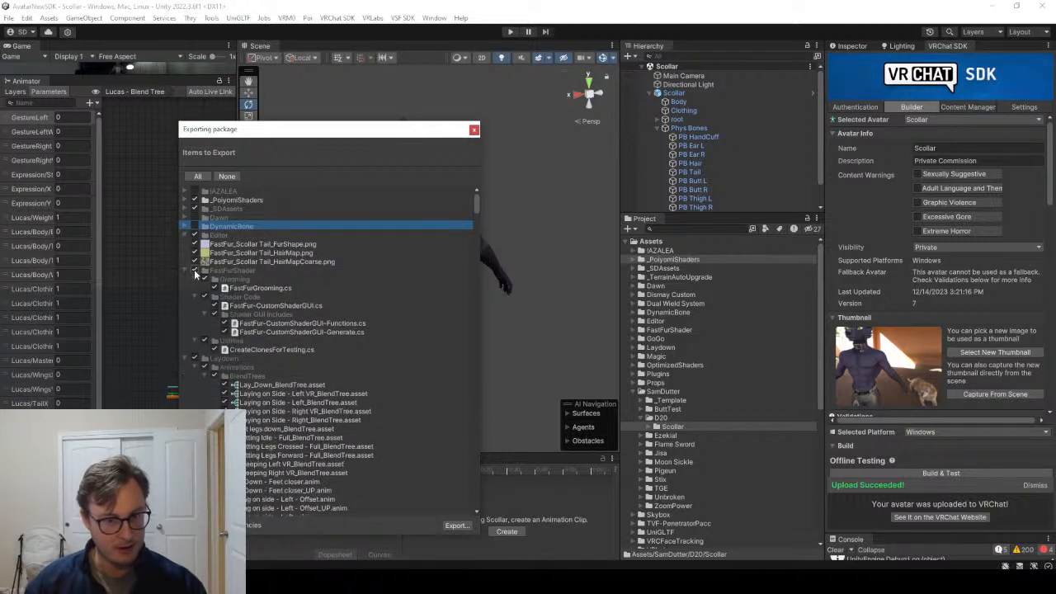
pyautogui.click(186, 271)
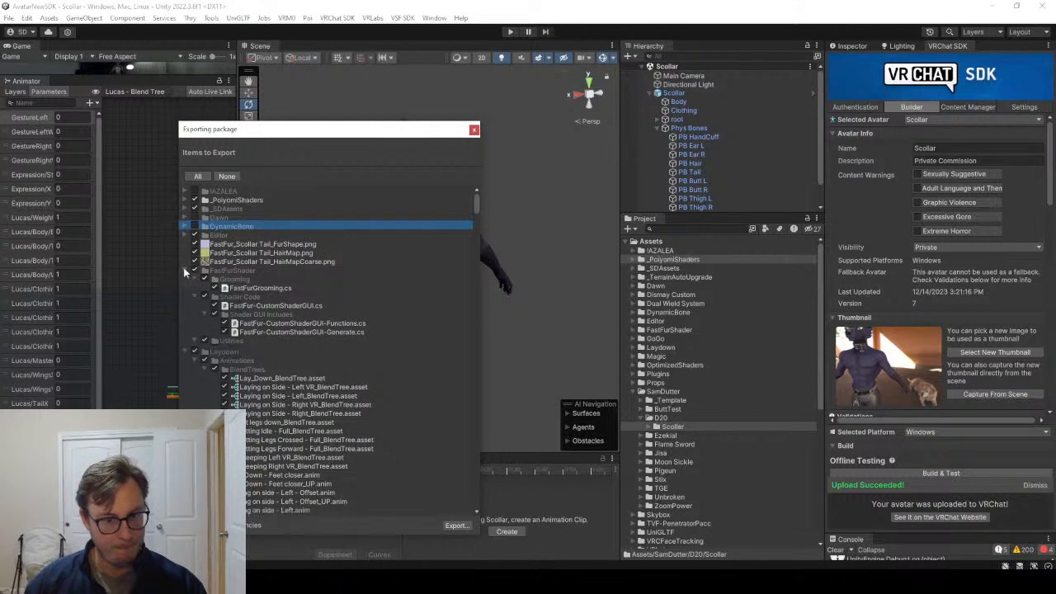
pyautogui.click(186, 280)
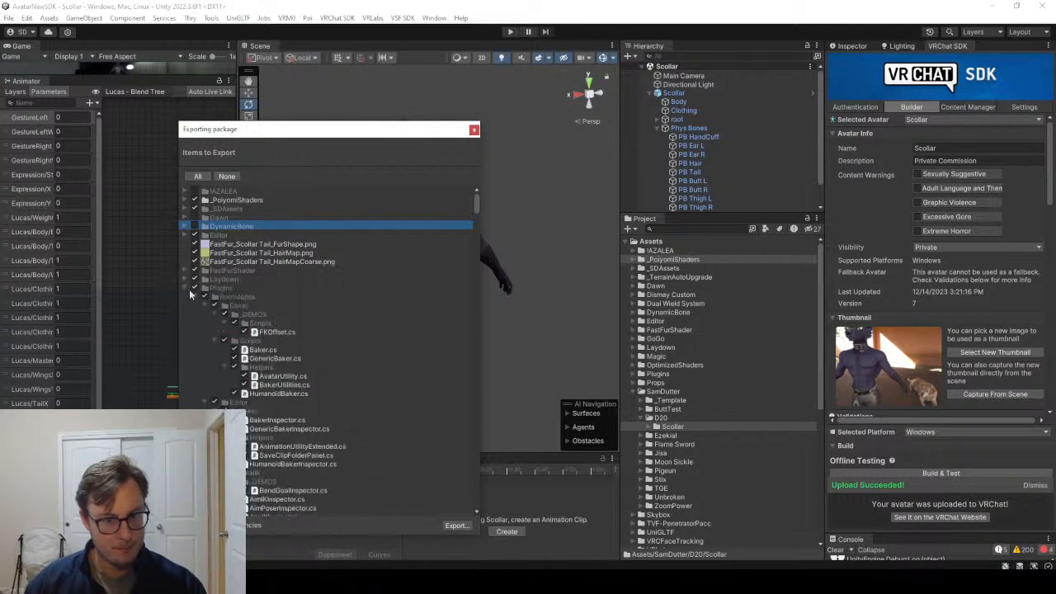
pyautogui.click(195, 296)
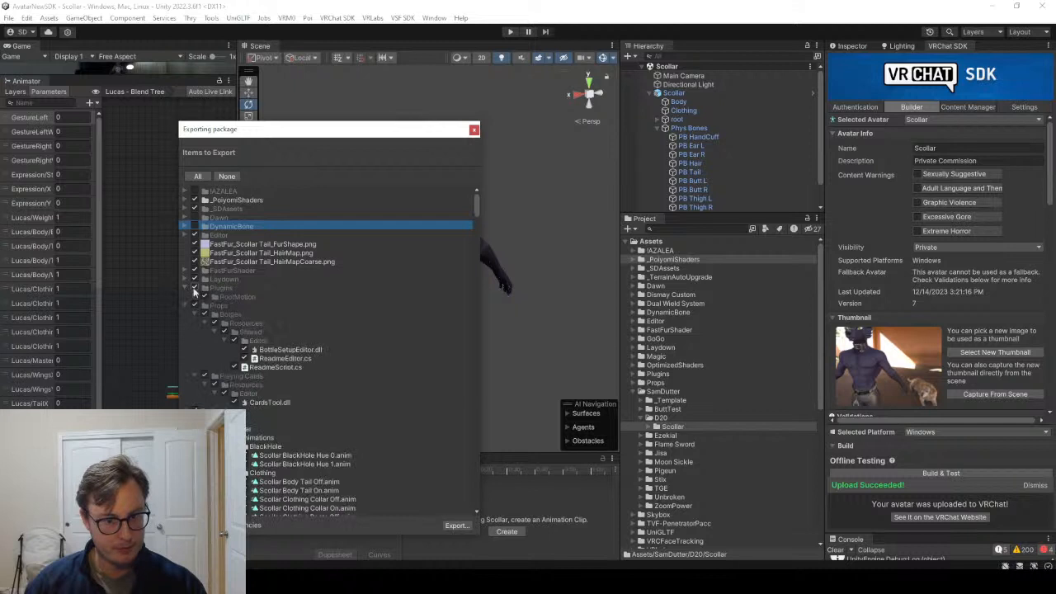
pyautogui.click(194, 290)
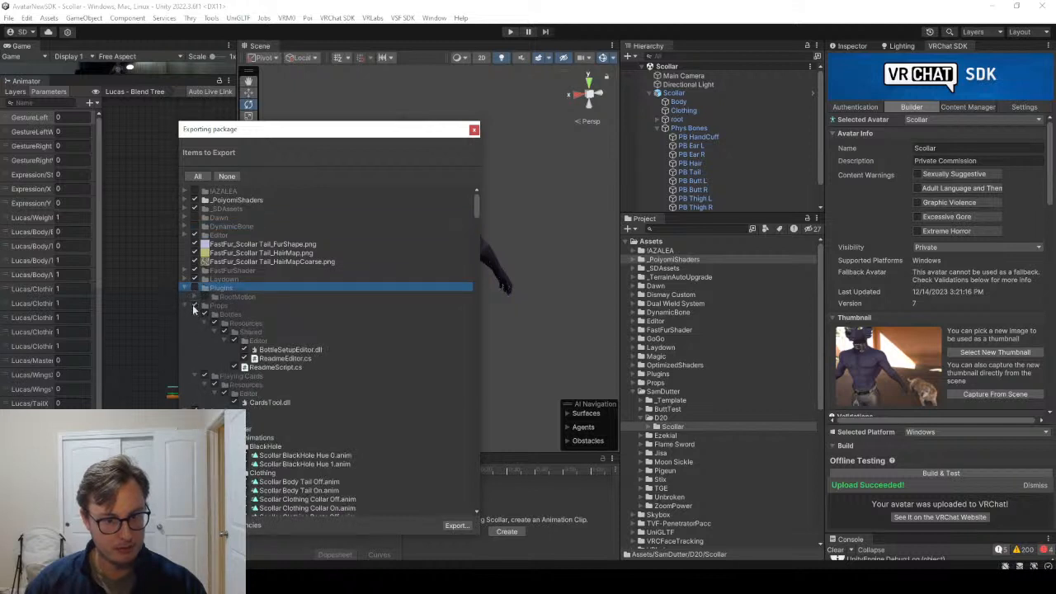
pyautogui.click(194, 307)
pyautogui.click(186, 307)
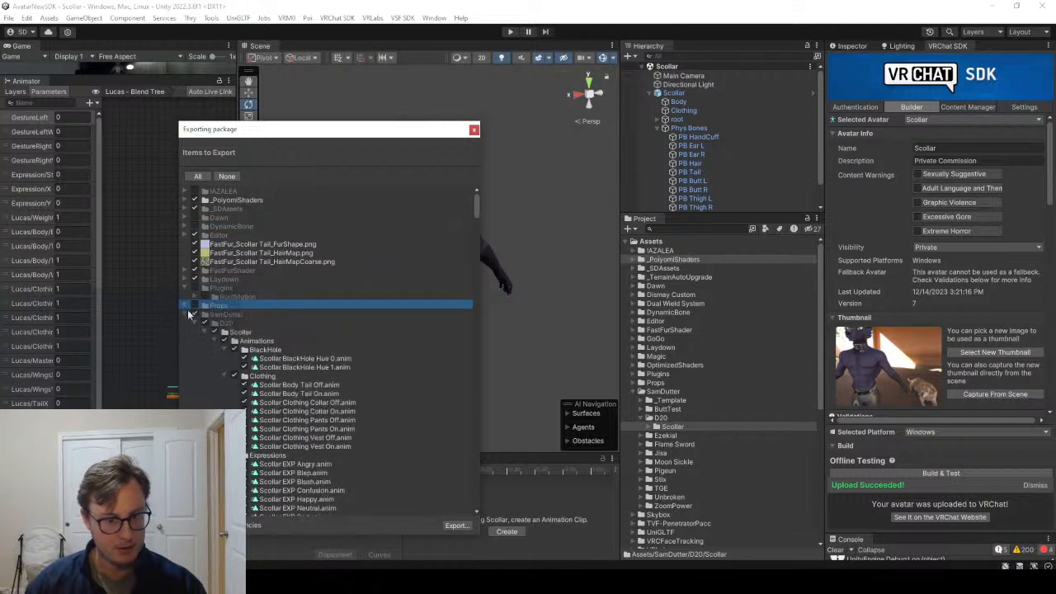
pyautogui.click(203, 323)
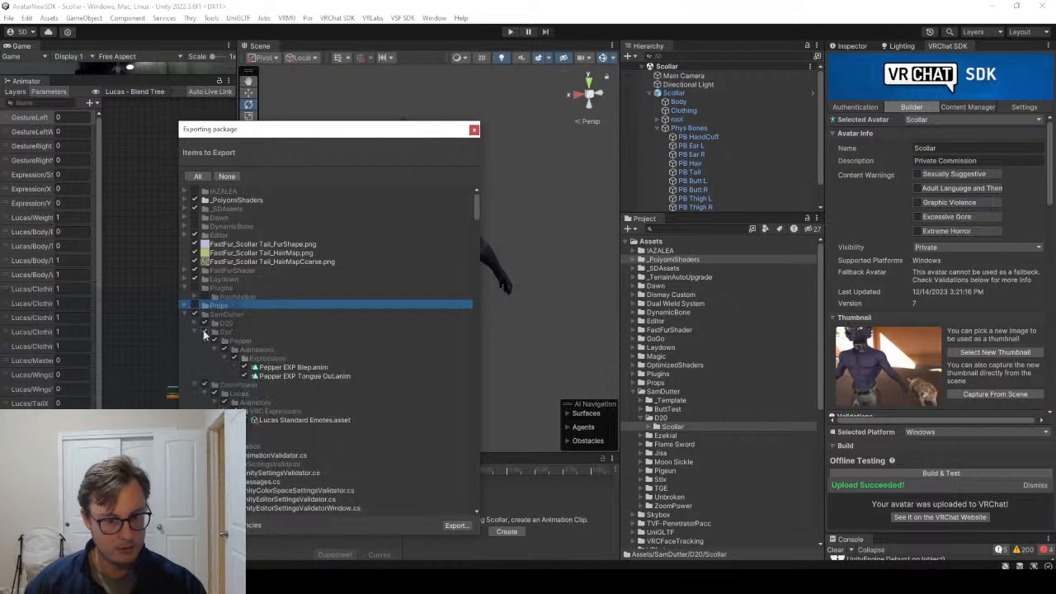
pyautogui.click(204, 333)
pyautogui.click(202, 332)
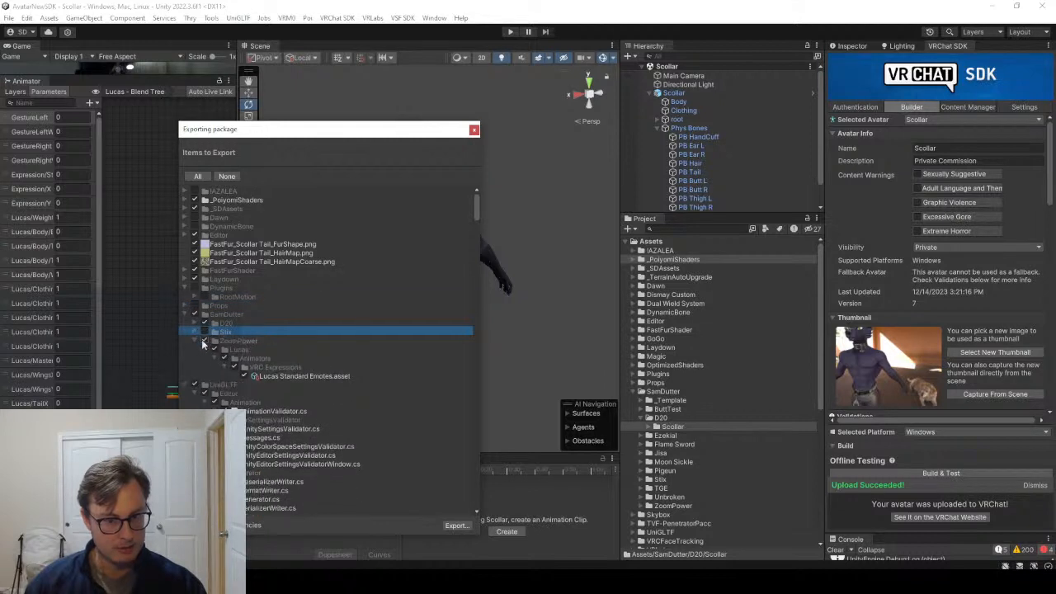
pyautogui.click(201, 339)
pyautogui.click(200, 340)
pyautogui.click(189, 351)
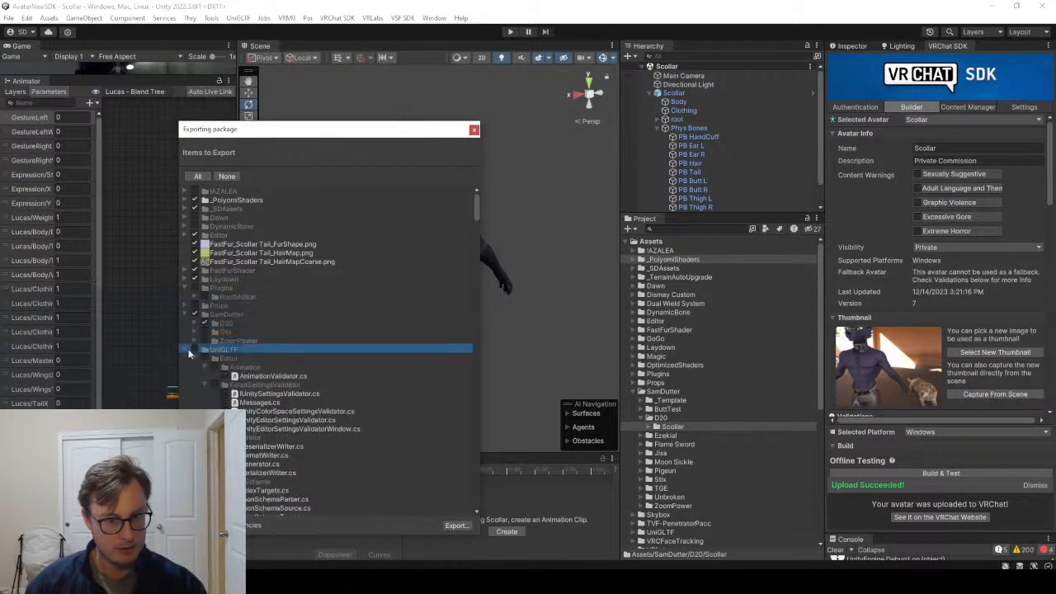
pyautogui.click(189, 352)
pyautogui.click(192, 358)
pyautogui.click(193, 360)
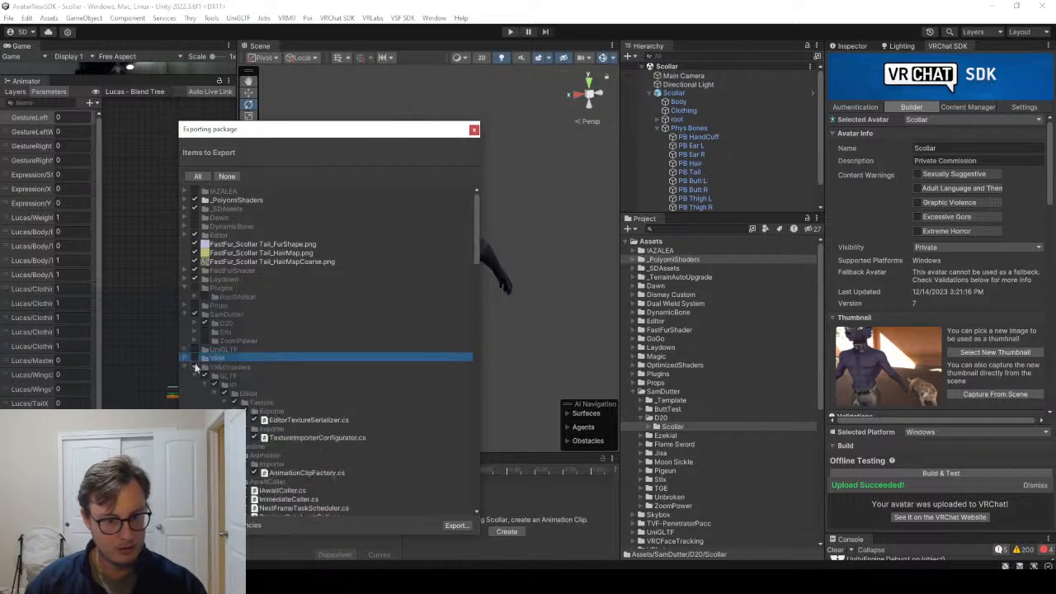
pyautogui.click(194, 367)
pyautogui.click(191, 370)
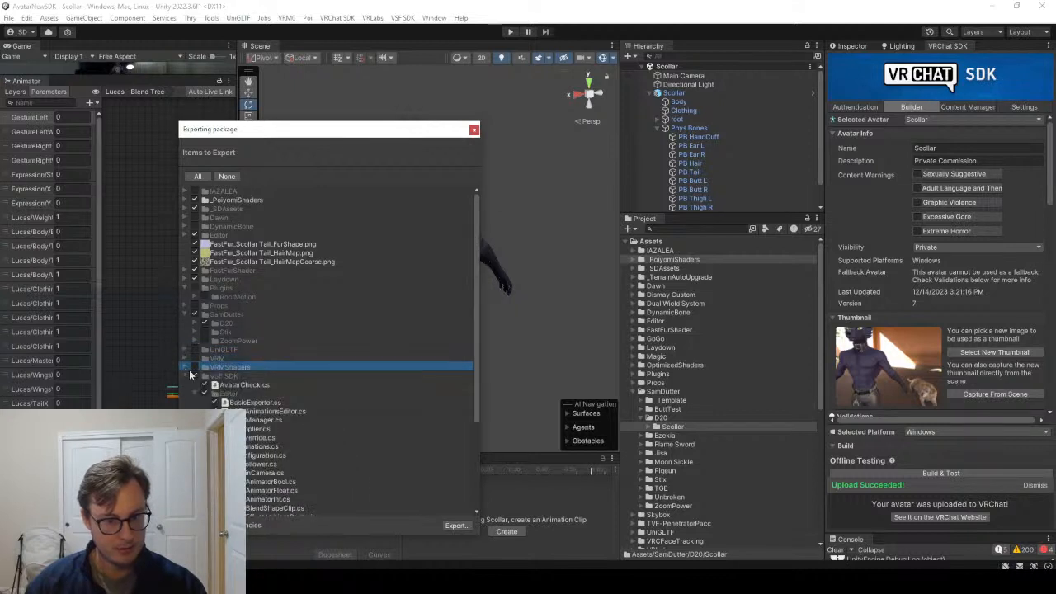
pyautogui.click(191, 376)
pyautogui.click(191, 376)
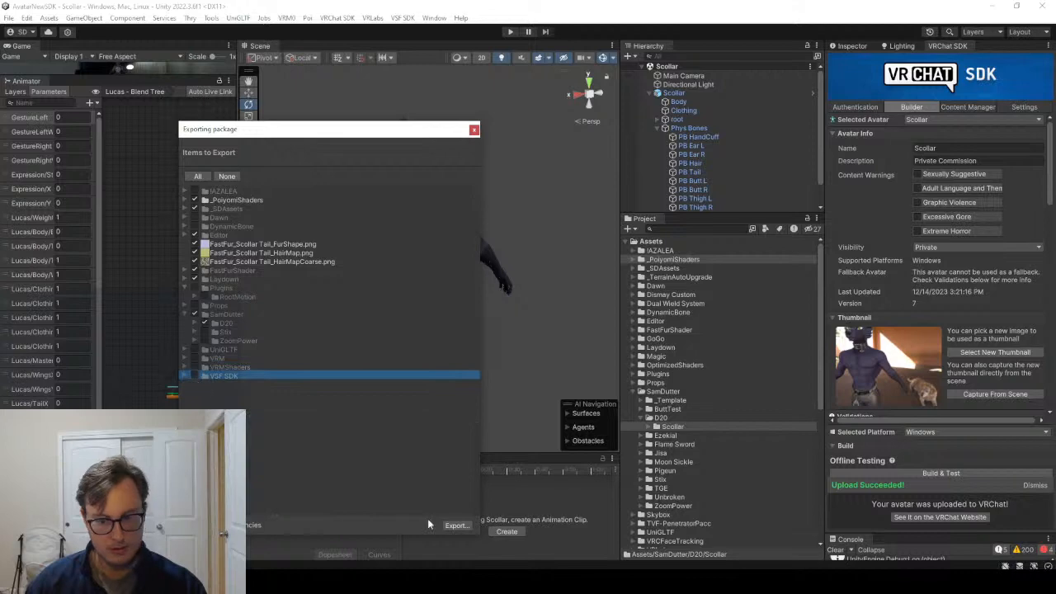
pyautogui.click(454, 526)
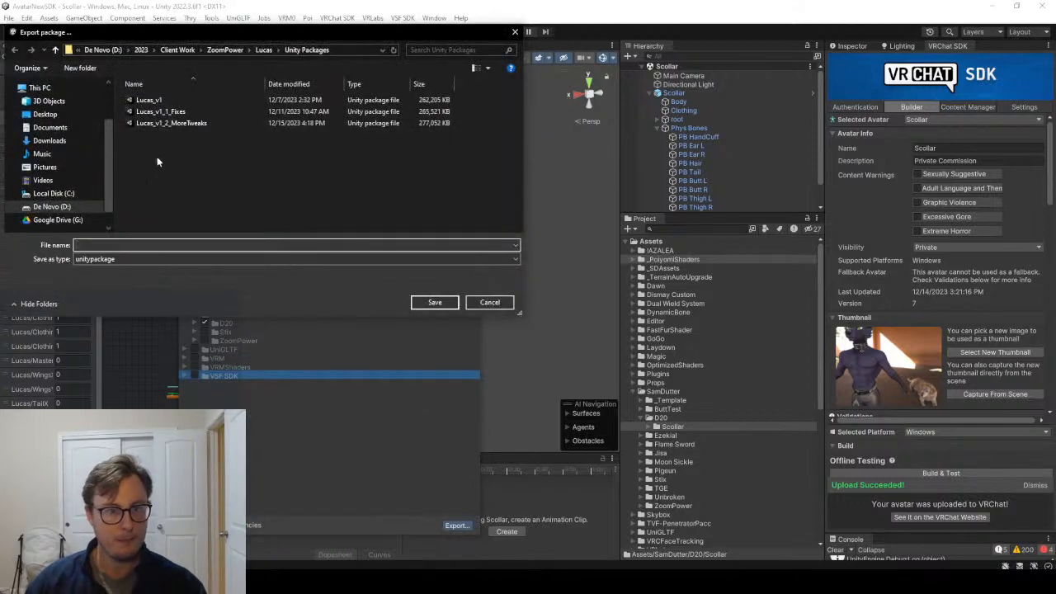
# Navigate the save dialog to the Scollar client folder's Unity Packages folder.
pyautogui.click(177, 49)
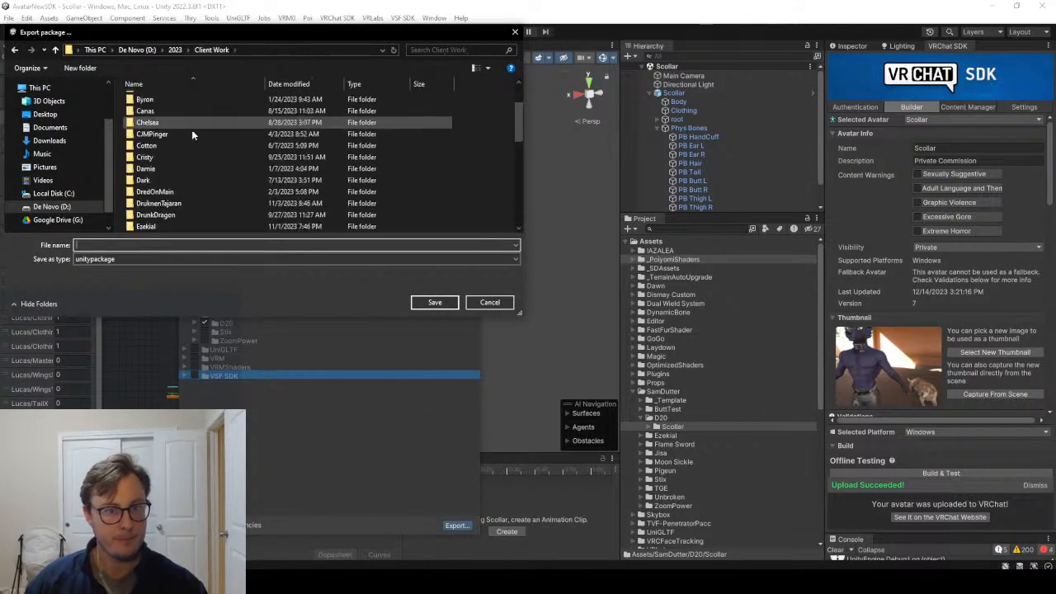
pyautogui.doubleClick(146, 133)
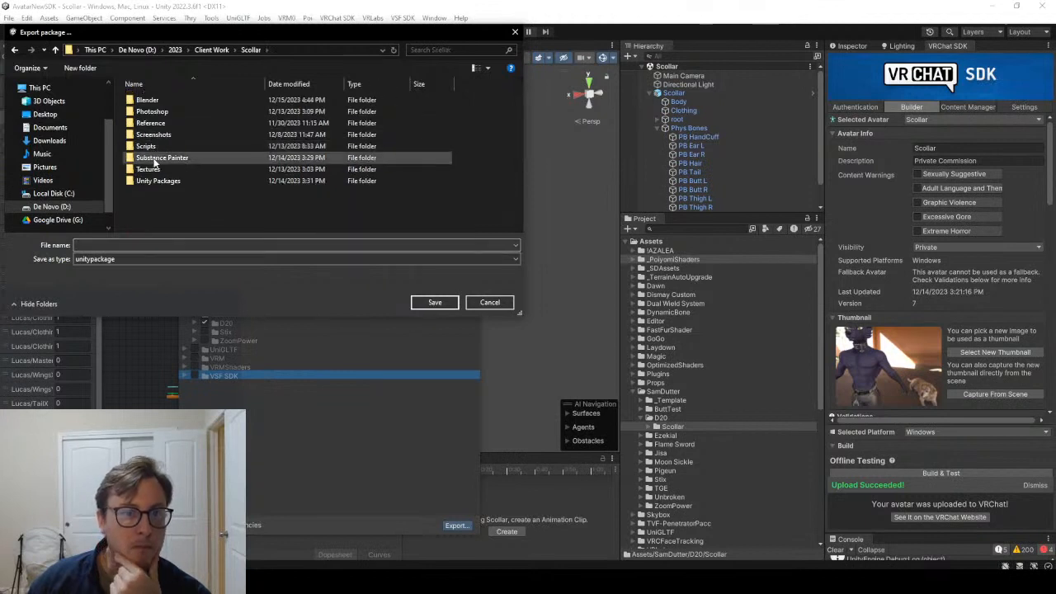
pyautogui.click(158, 182)
pyautogui.doubleClick(158, 181)
# Rename the package from Scollar_v_0_2_Tweaked to Scollar_v_0_3_MoreTweaks and save it.
pyautogui.click(165, 111)
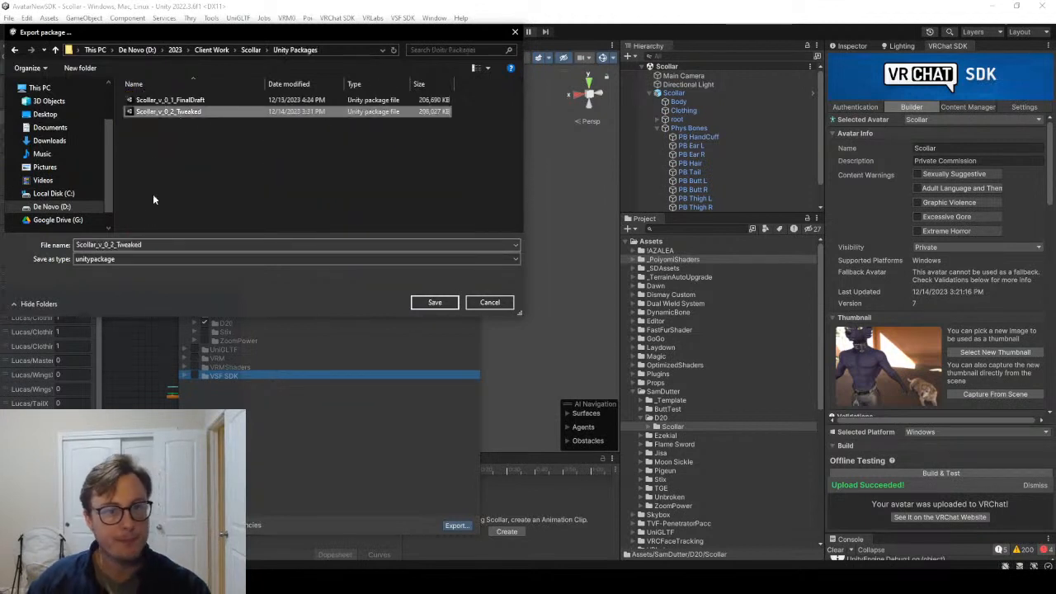
pyautogui.doubleClick(116, 244)
pyautogui.click(115, 244)
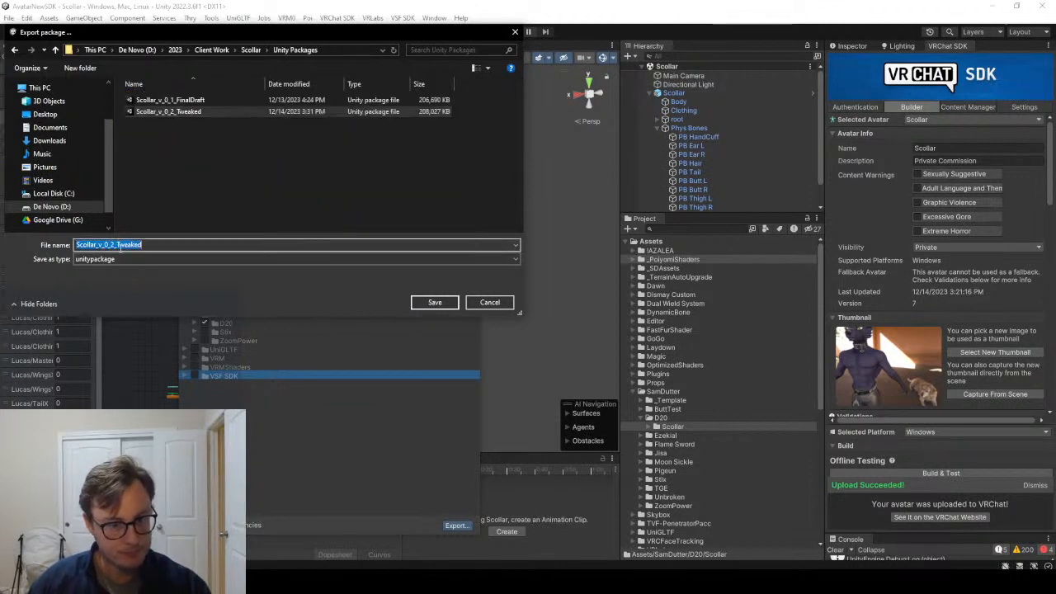
pyautogui.click(117, 244)
pyautogui.press('BackSpace')
pyautogui.write('3')
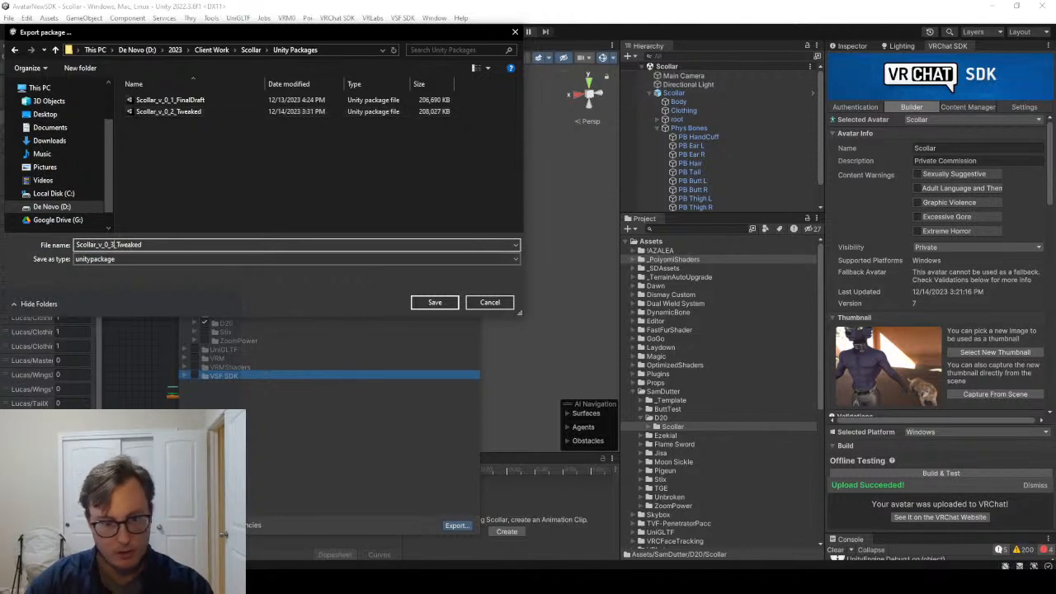
pyautogui.moveTo(116, 244); pyautogui.dragTo(142, 245)
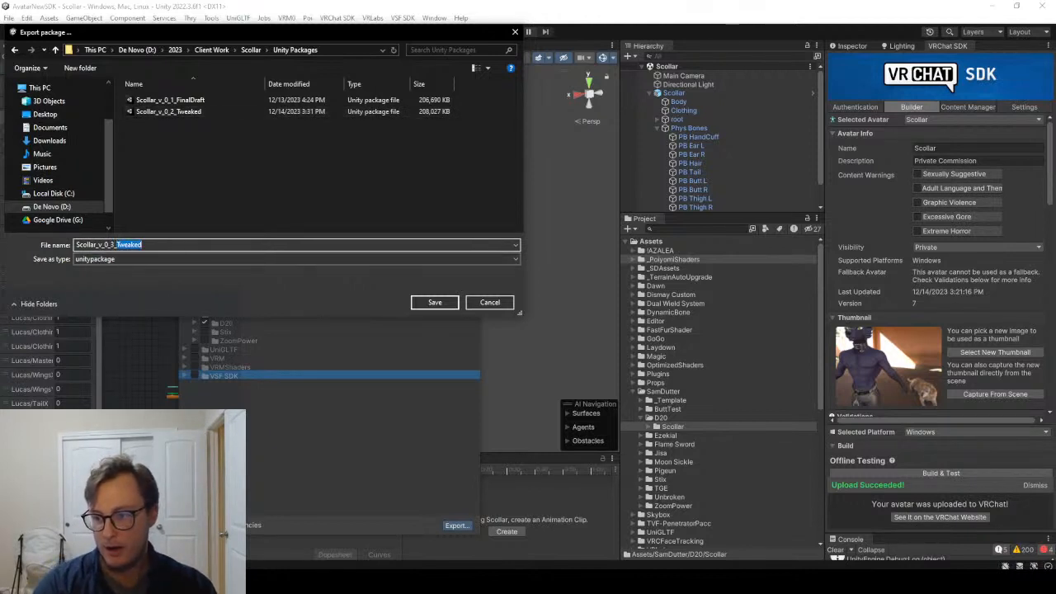
pyautogui.write('Mont')
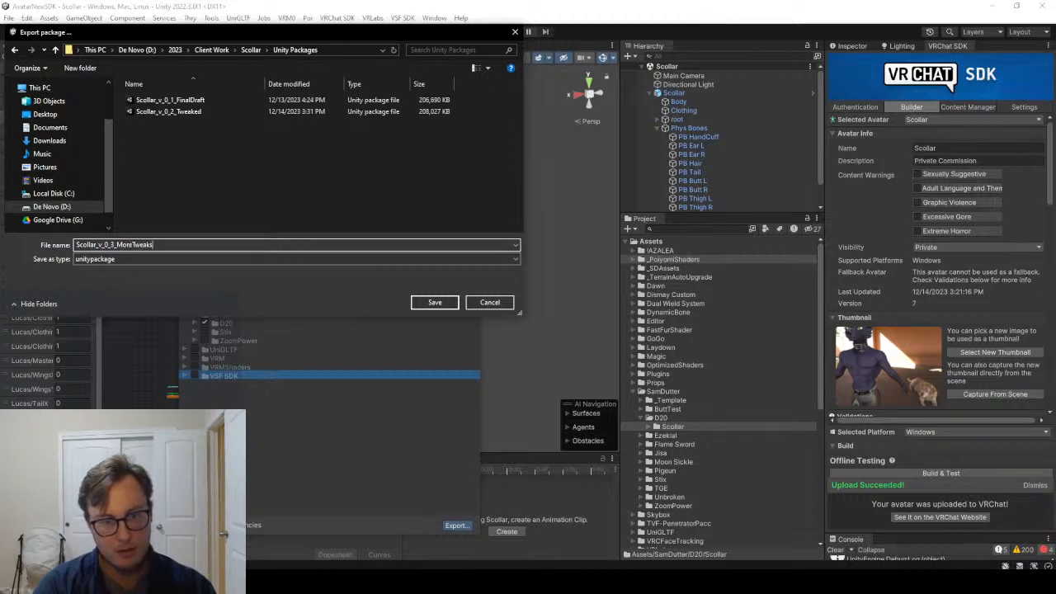
pyautogui.hotkey('ctrl', 'a')
pyautogui.press('Right')
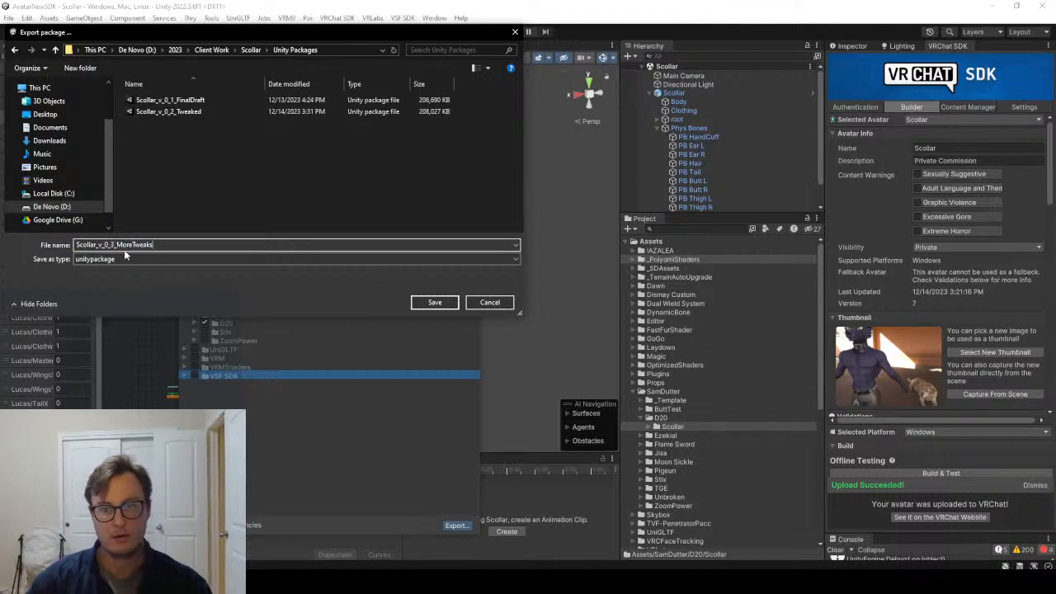
pyautogui.click(435, 302)
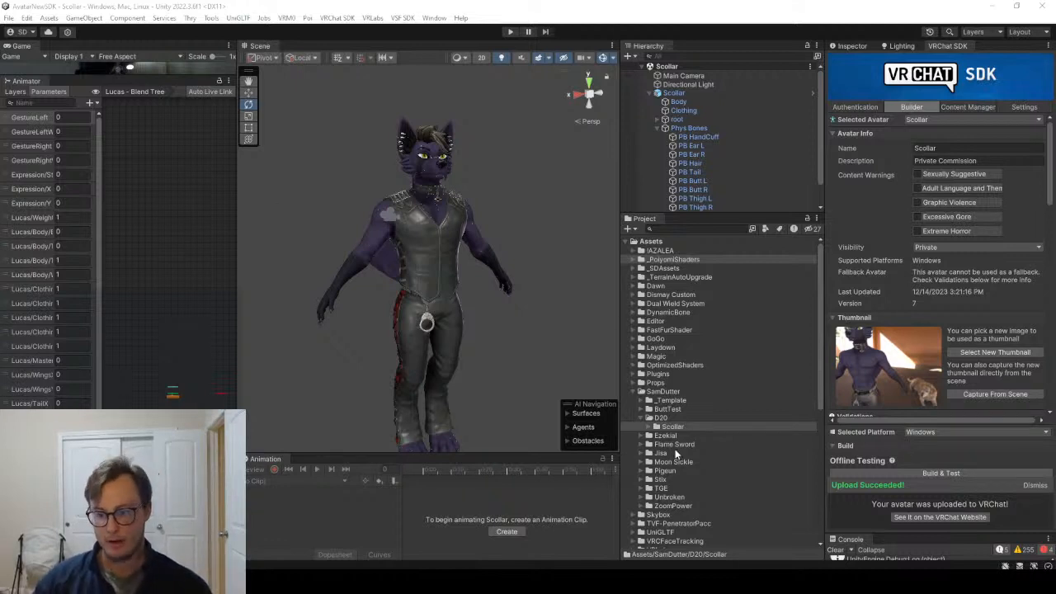
pyautogui.click(639, 504)
# Open the Lucas scene from ZoomPower > Lucas and select the Avatars 3.0 Emulator Control object.
pyautogui.scroll(-4, 660, 491)
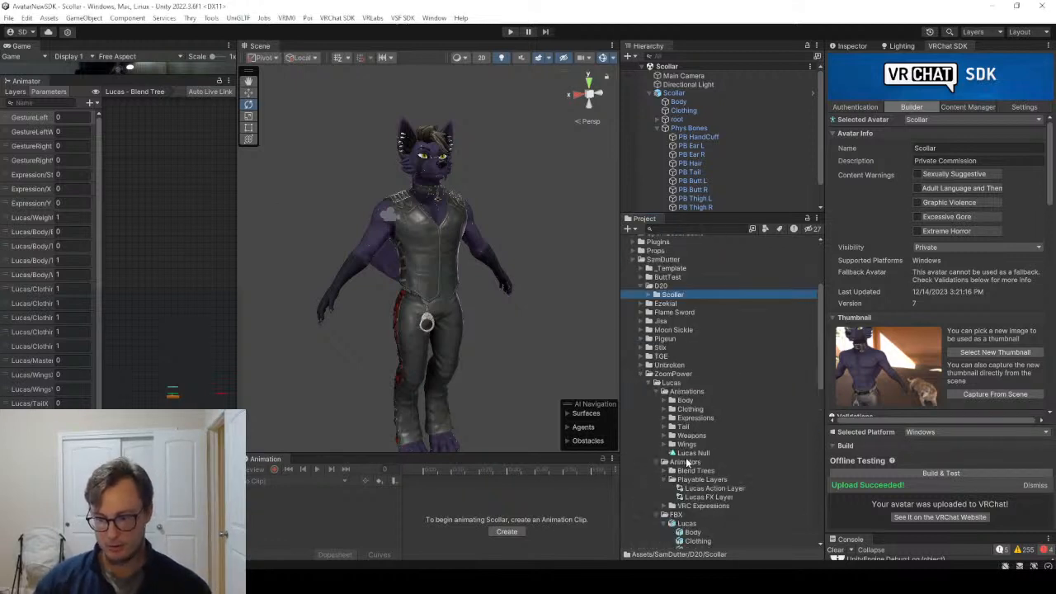
pyautogui.scroll(-5, 686, 462)
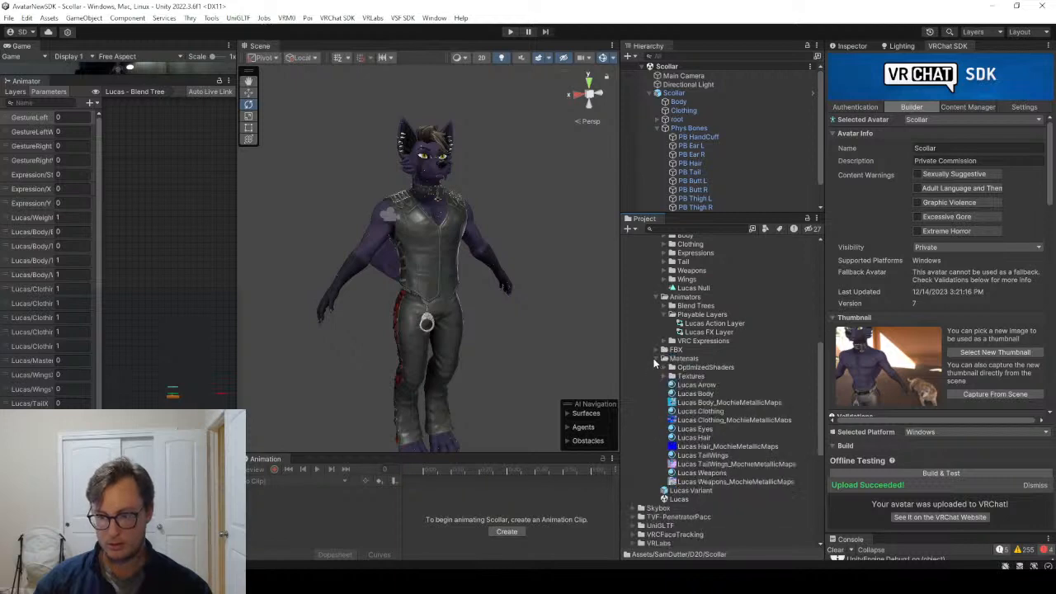
pyautogui.click(656, 358)
pyautogui.doubleClick(678, 375)
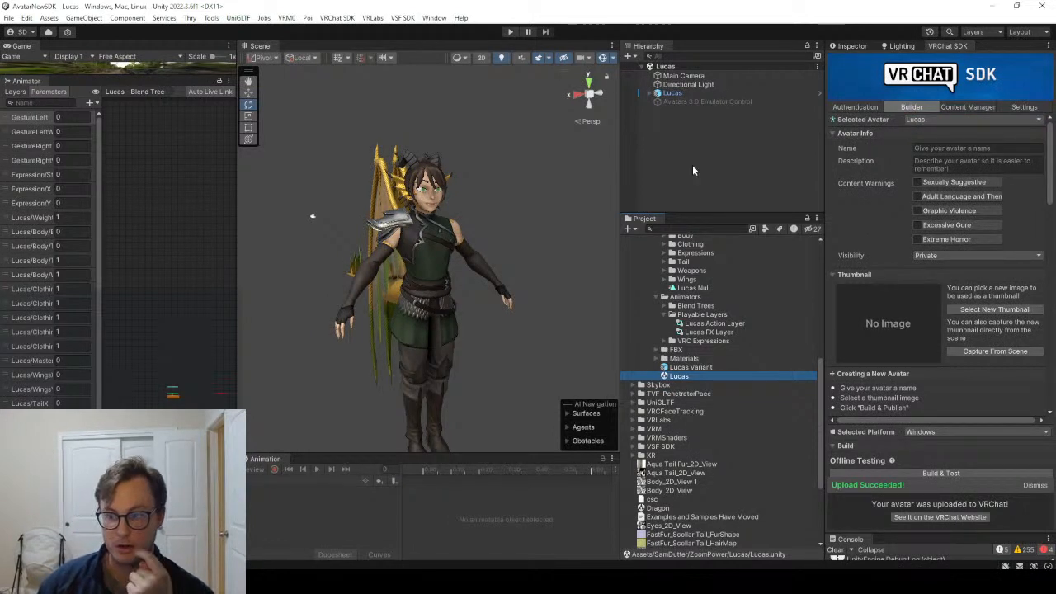
pyautogui.click(758, 174)
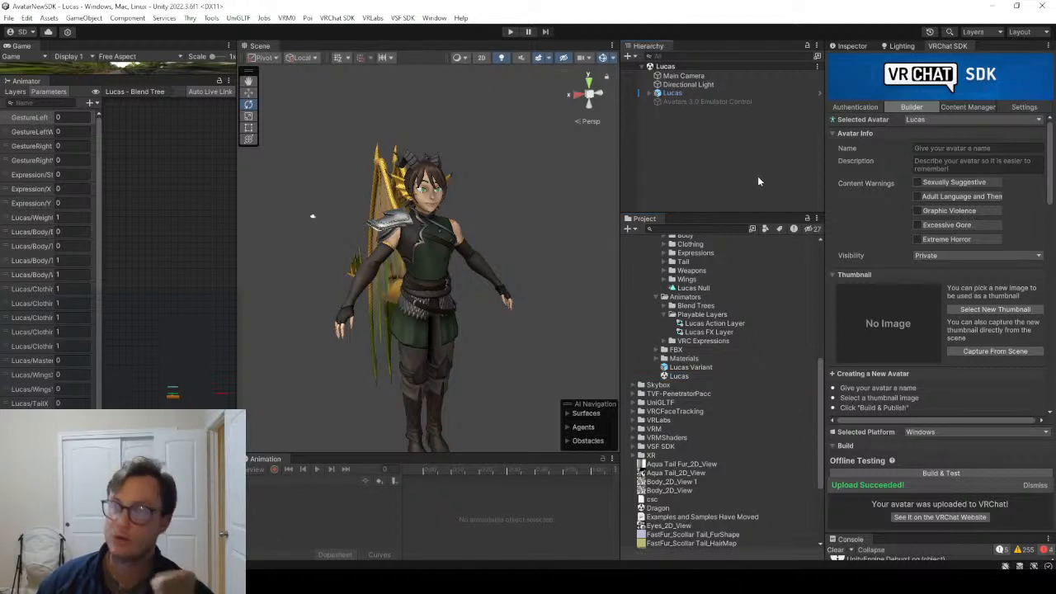
pyautogui.click(683, 101)
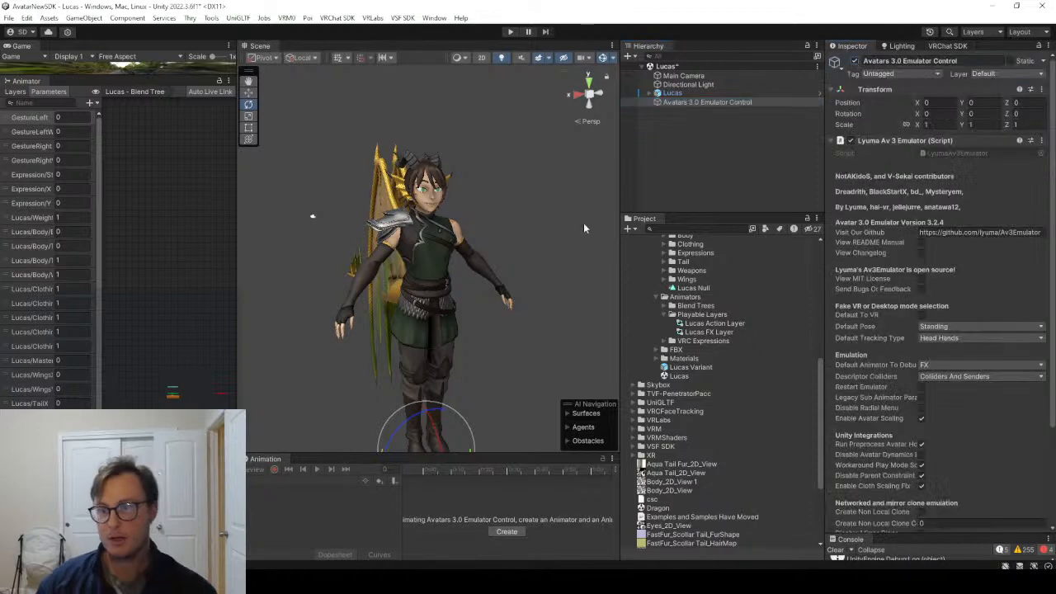
# Enter Play mode, then tilt the Scene view down and widen it onto the Lucas avatar.
pyautogui.click(510, 32)
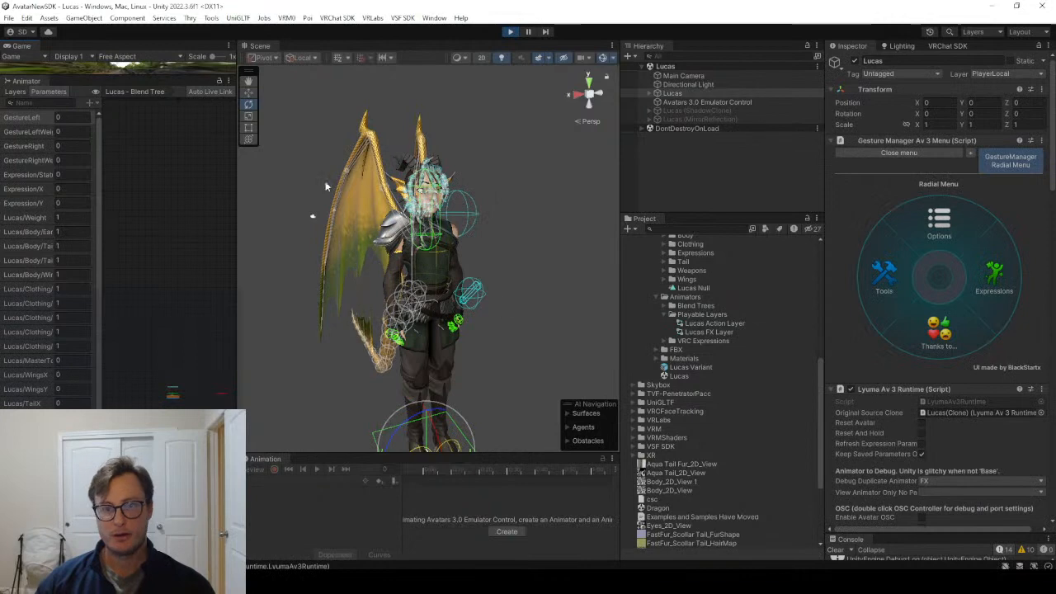
pyautogui.moveTo(427, 257); pyautogui.dragTo(561, 270, button='right')
pyautogui.moveTo(620, 191); pyautogui.dragTo(682, 184)
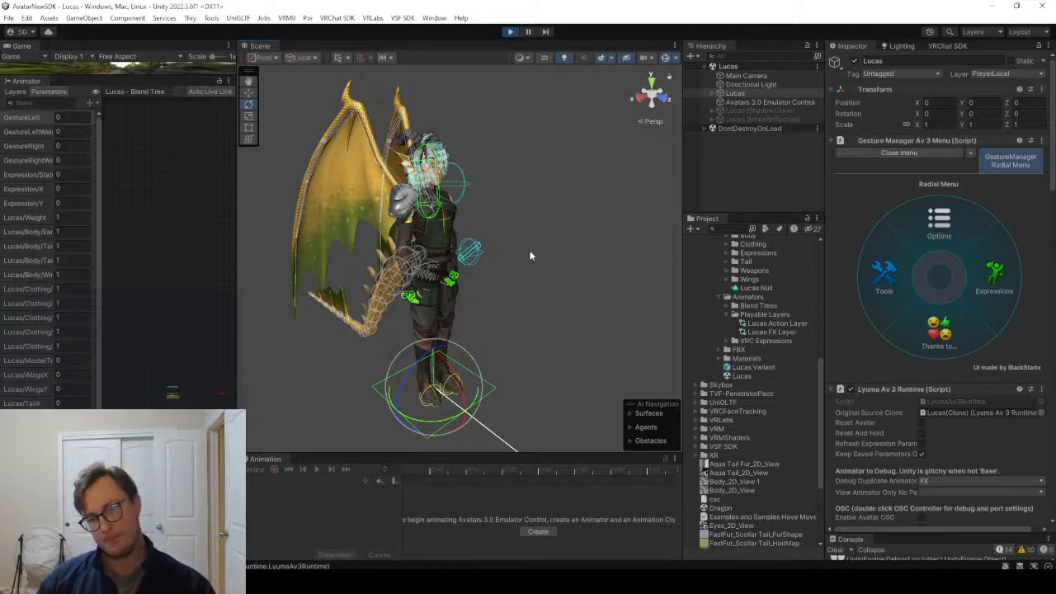
# Open the Expressions weapon submenu with sword and bow toggles, and widen the animator parameters list.
pyautogui.click(984, 281)
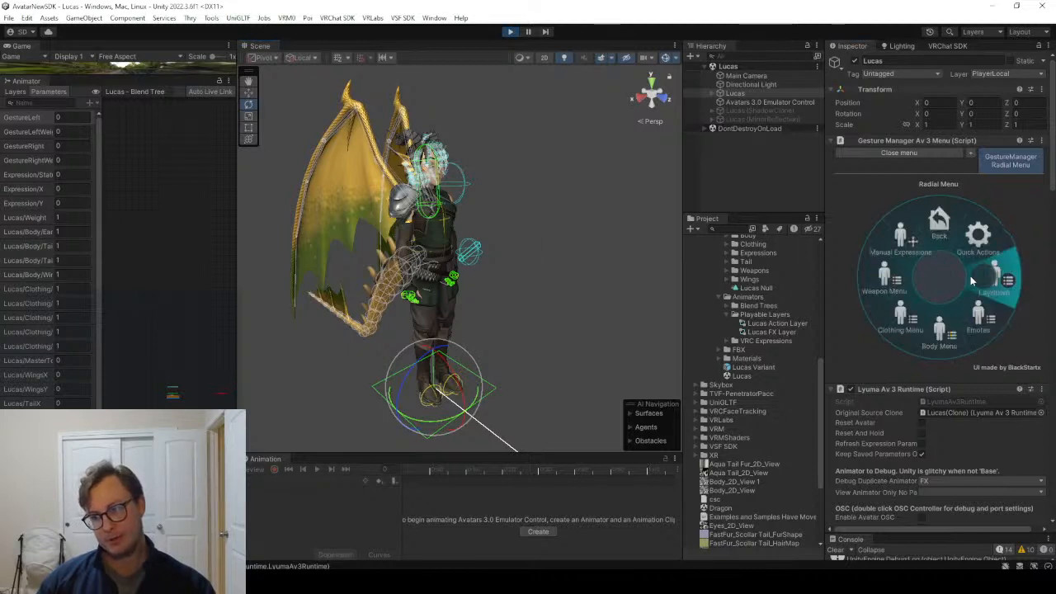
pyautogui.click(970, 281)
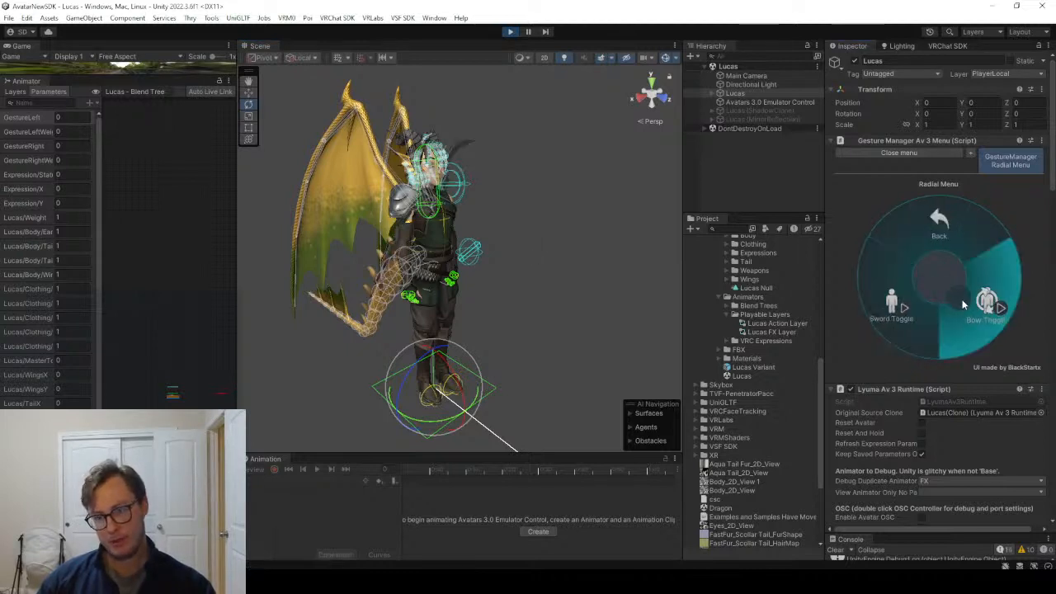
pyautogui.scroll(-3, 942, 443)
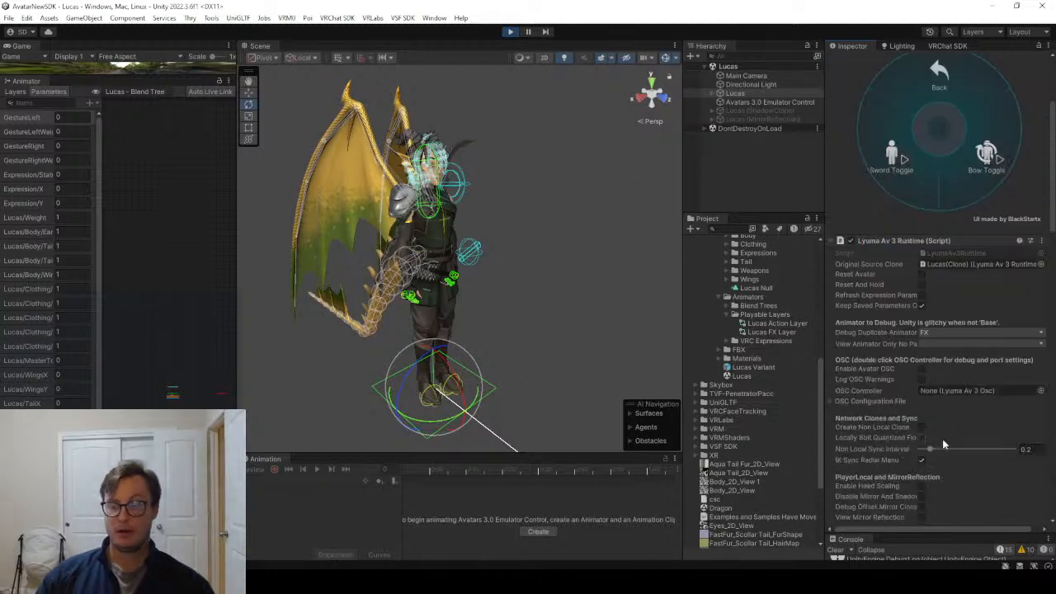
pyautogui.scroll(-2, 942, 437)
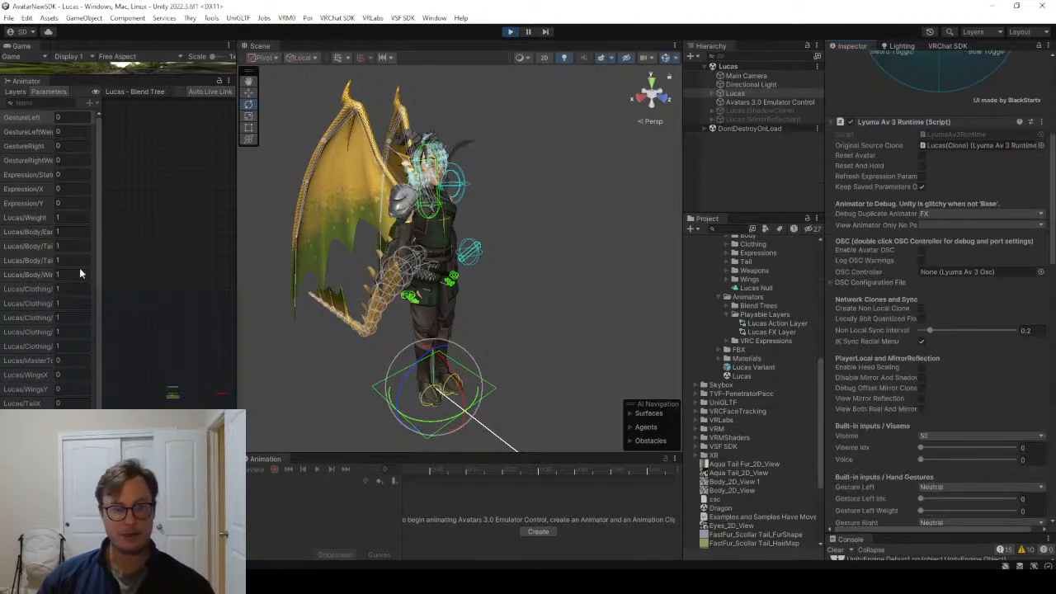
pyautogui.moveTo(99, 272); pyautogui.dragTo(136, 272)
pyautogui.scroll(-1, 49, 330)
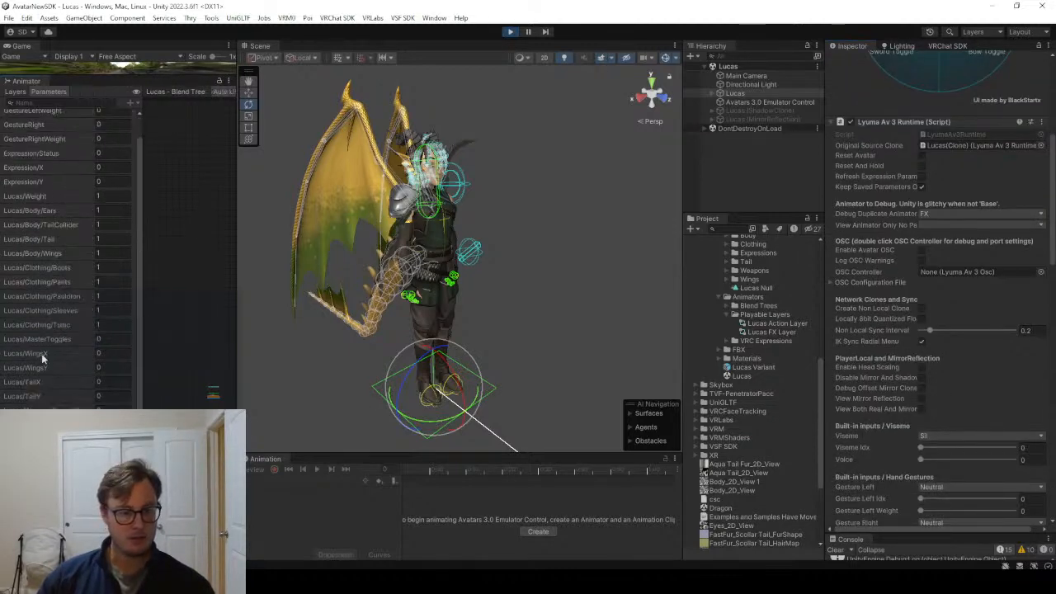
pyautogui.moveTo(137, 185); pyautogui.dragTo(147, 185)
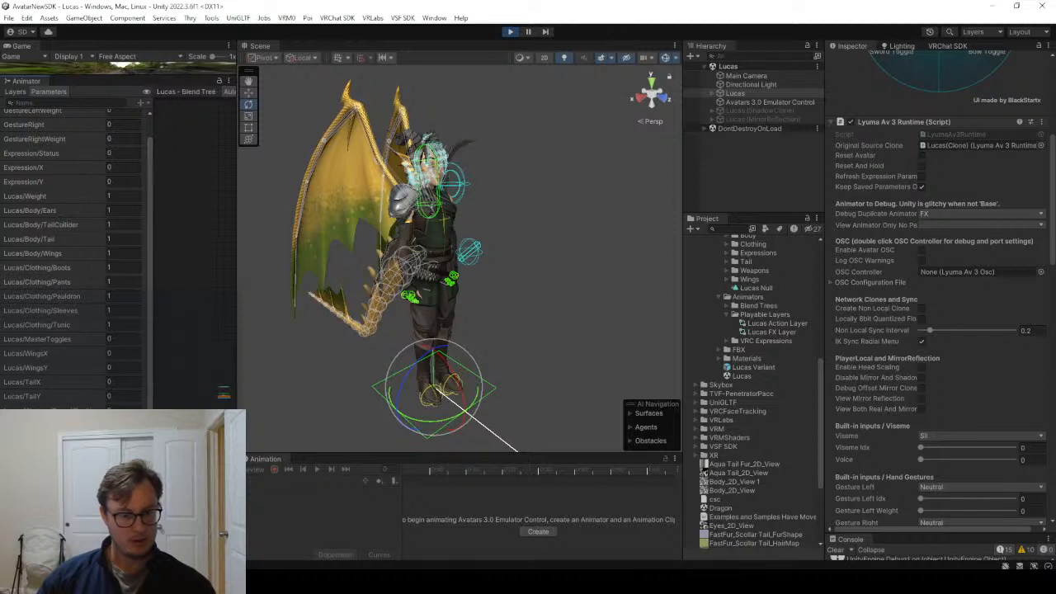
pyautogui.scroll(1, 77, 340)
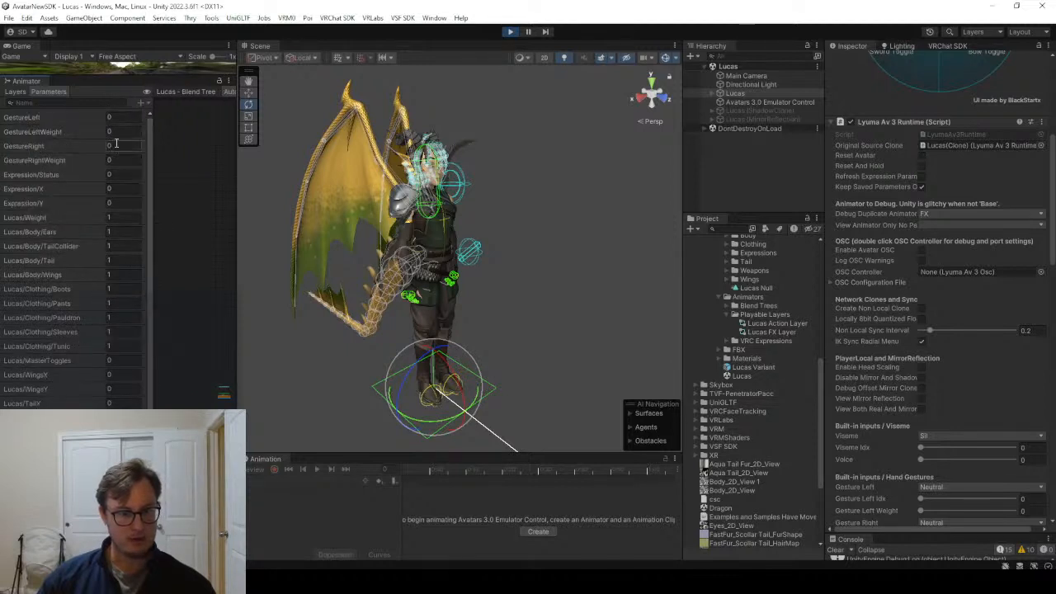
pyautogui.scroll(-3, 967, 410)
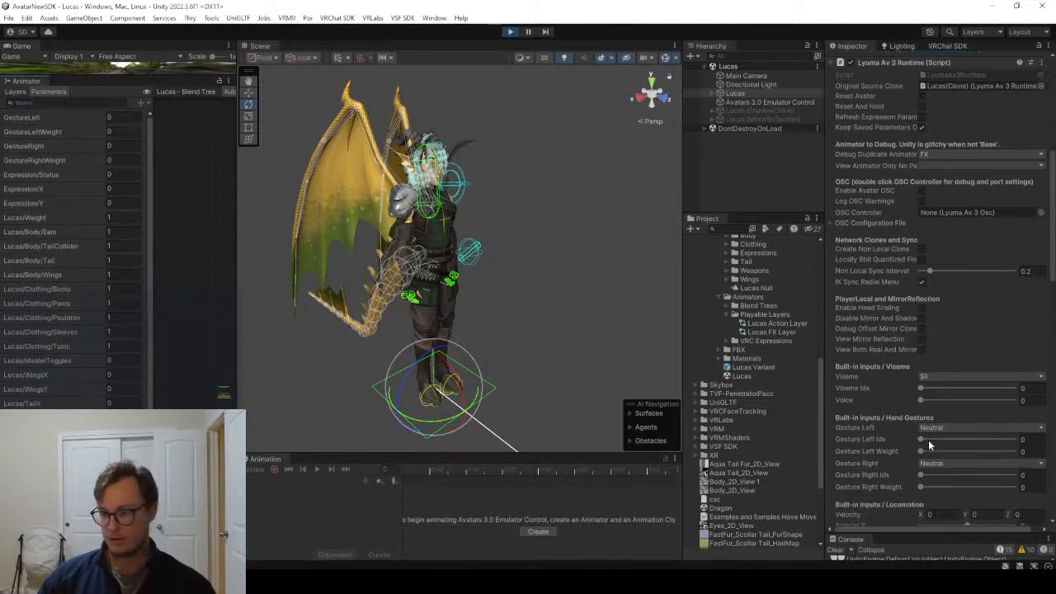
# Set the left hand gesture to Fist and try right-hand Fist, Neutral and Hand Open.
pyautogui.moveTo(926, 437); pyautogui.dragTo(929, 441)
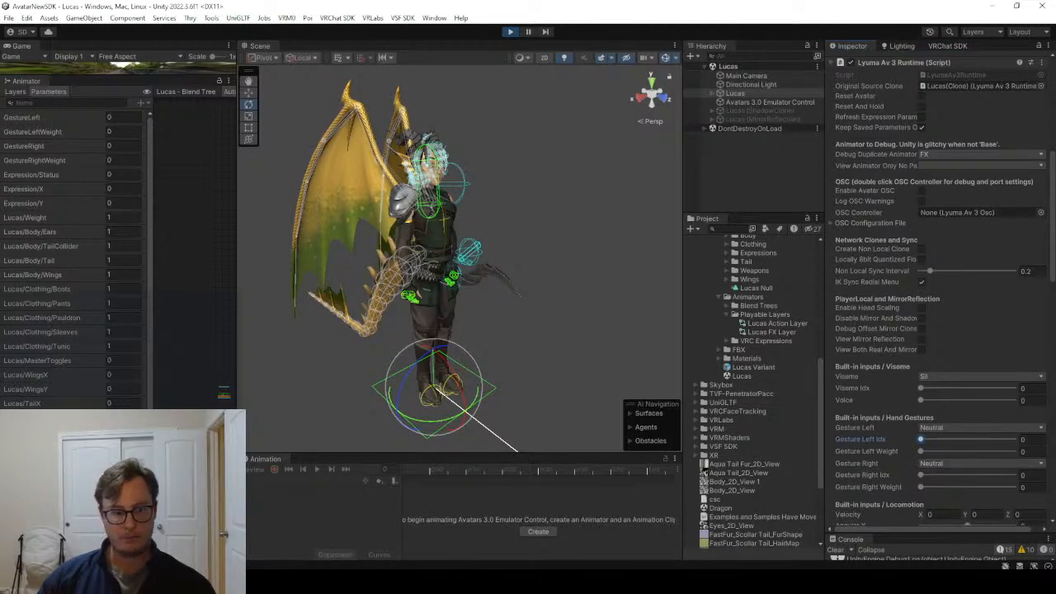
pyautogui.scroll(-1, 77, 256)
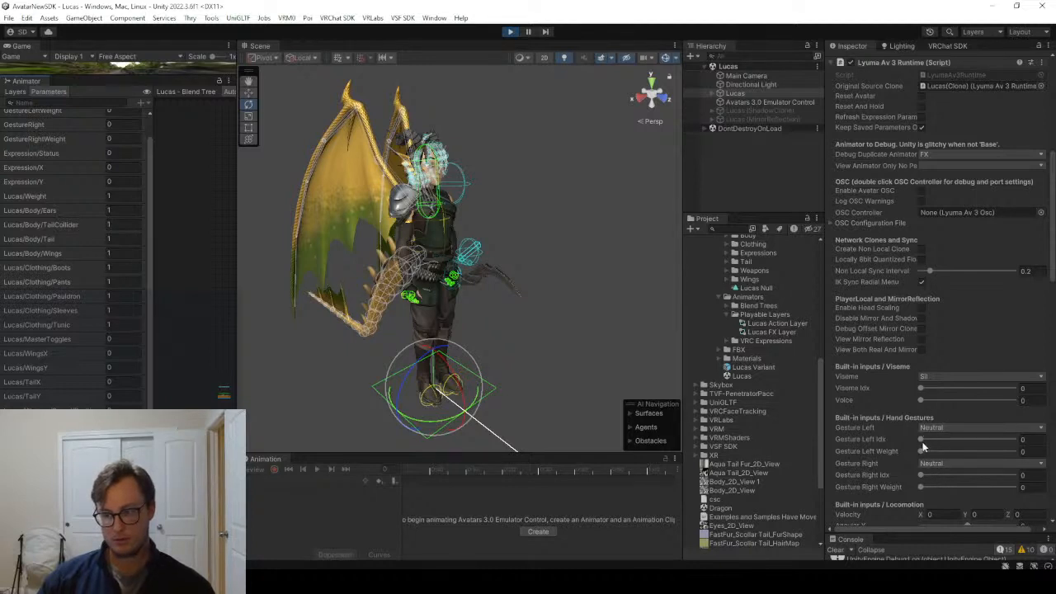
pyautogui.moveTo(920, 442); pyautogui.dragTo(930, 441)
pyautogui.moveTo(922, 476); pyautogui.dragTo(931, 476)
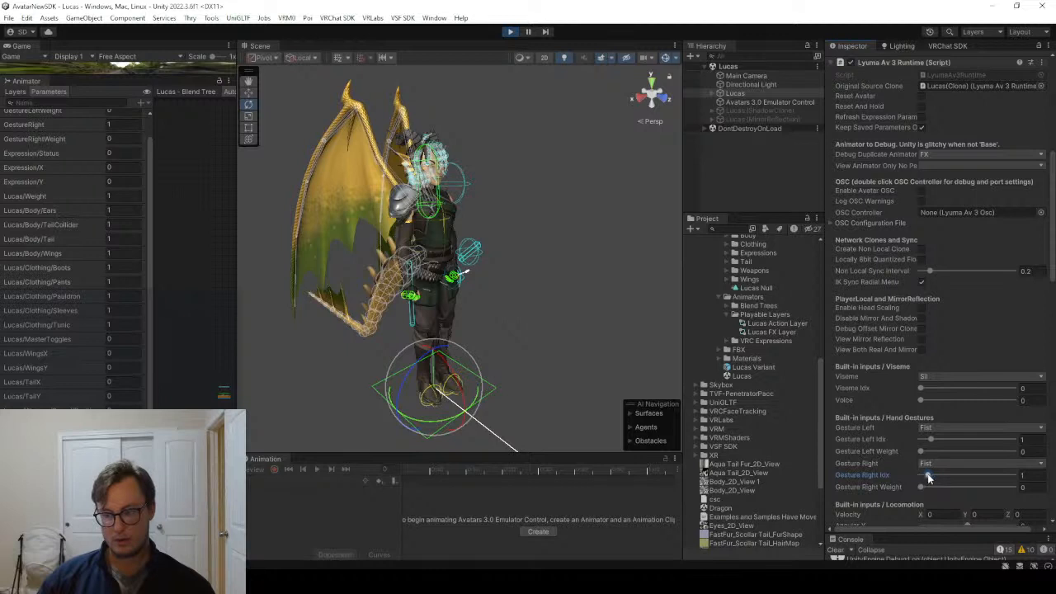
pyautogui.moveTo(929, 475); pyautogui.dragTo(910, 475)
pyautogui.moveTo(587, 359); pyautogui.dragTo(578, 366, button='right')
pyautogui.scroll(-5, 577, 366)
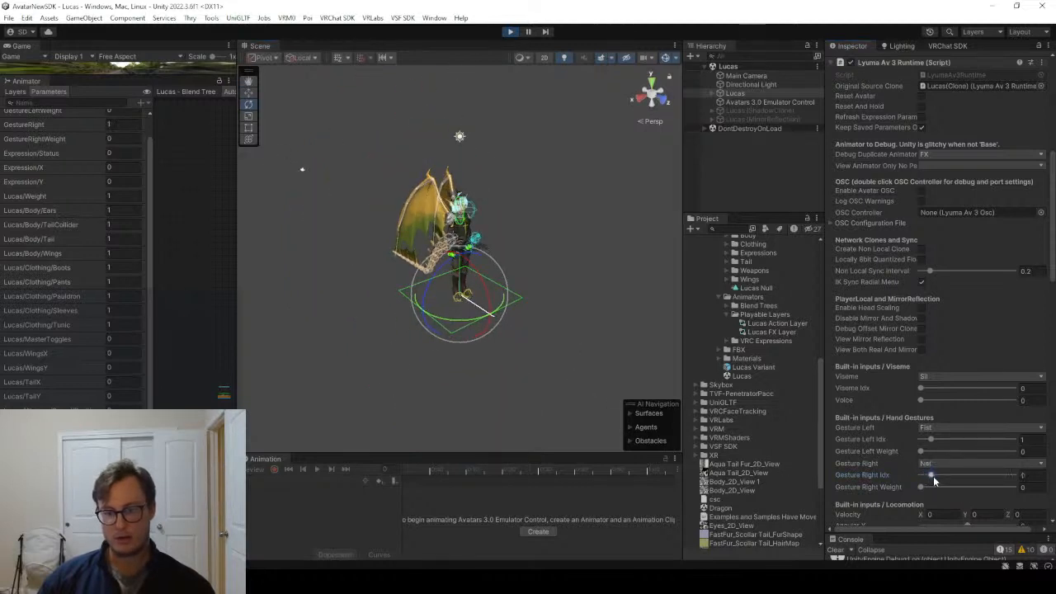
pyautogui.press('w')
pyautogui.moveTo(624, 291); pyautogui.dragTo(567, 271, button='right')
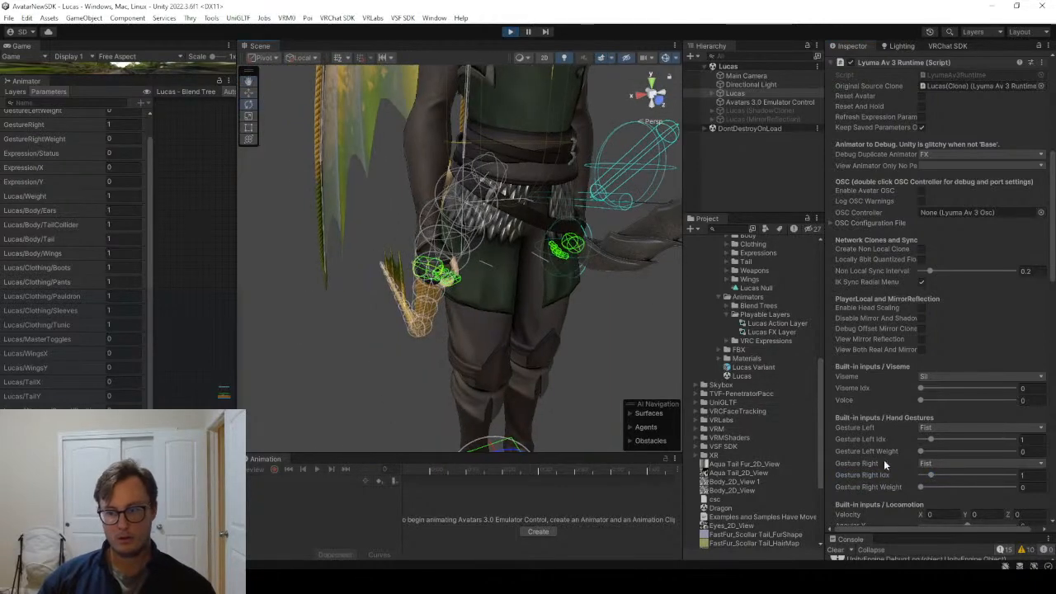
pyautogui.moveTo(930, 474)
pyautogui.mouseDown()
pyautogui.moveTo(913, 471)
pyautogui.moveTo(942, 472)
pyautogui.moveTo(915, 476)
pyautogui.mouseUp()
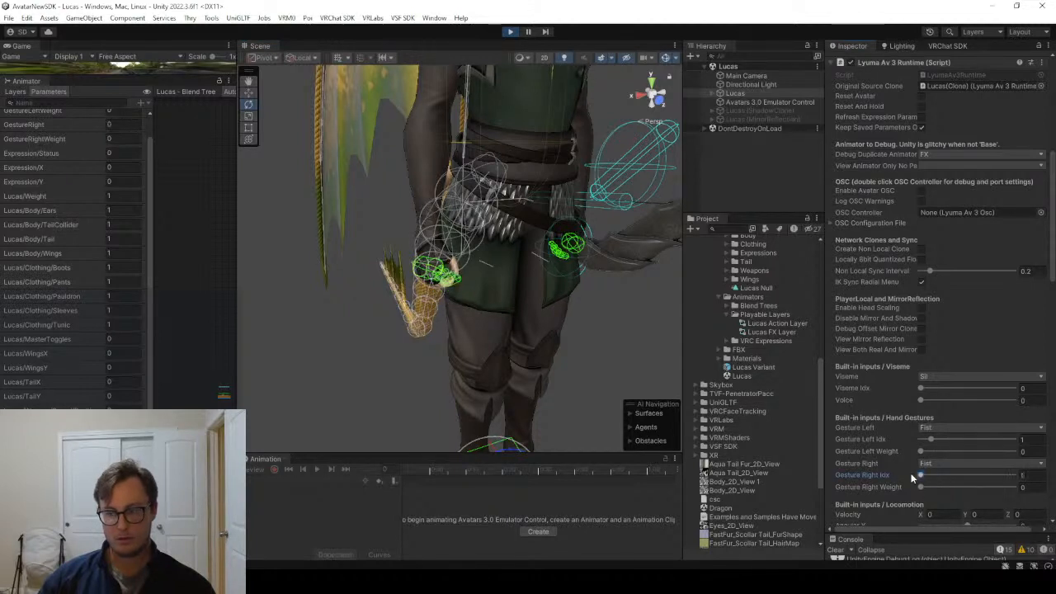
# View the Sword Logic and Bow Logic animator layers, then show Lucas's animator parameters.
pyautogui.click(17, 92)
pyautogui.moveTo(239, 265); pyautogui.dragTo(375, 327)
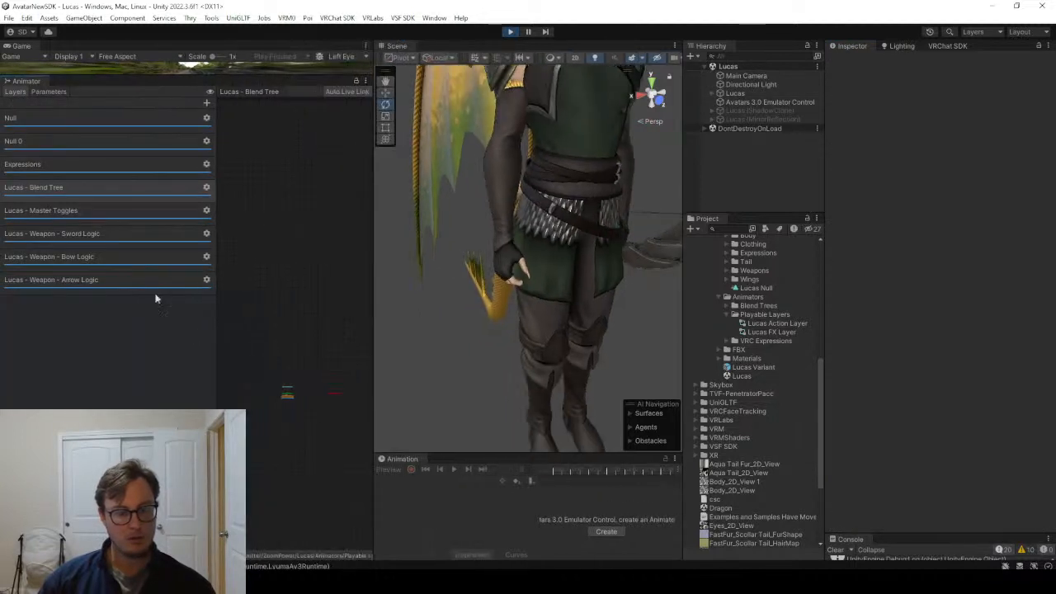
pyautogui.click(66, 235)
pyautogui.click(73, 256)
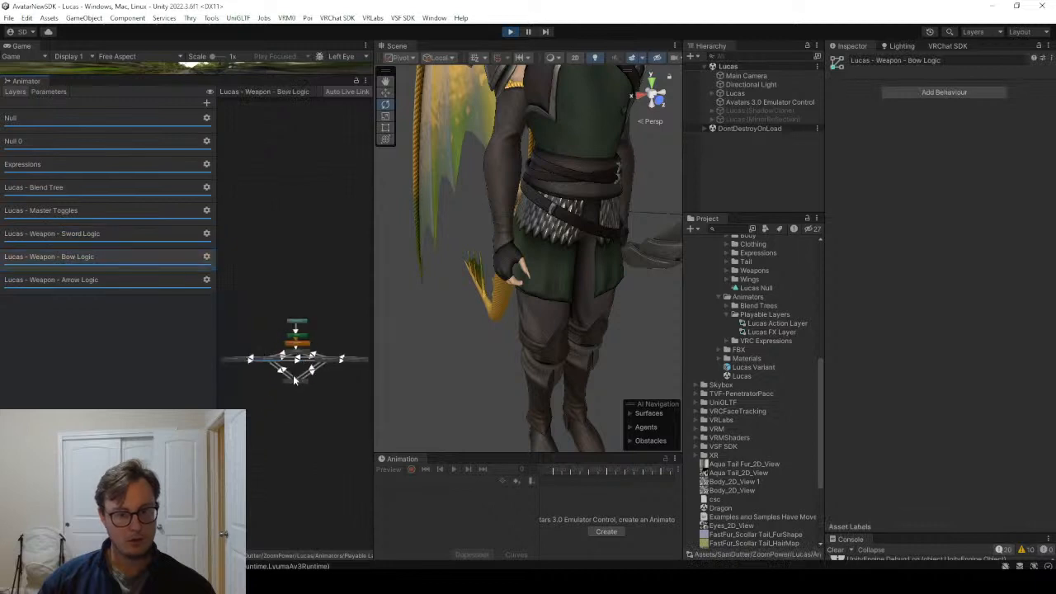
pyautogui.scroll(10, 295, 379)
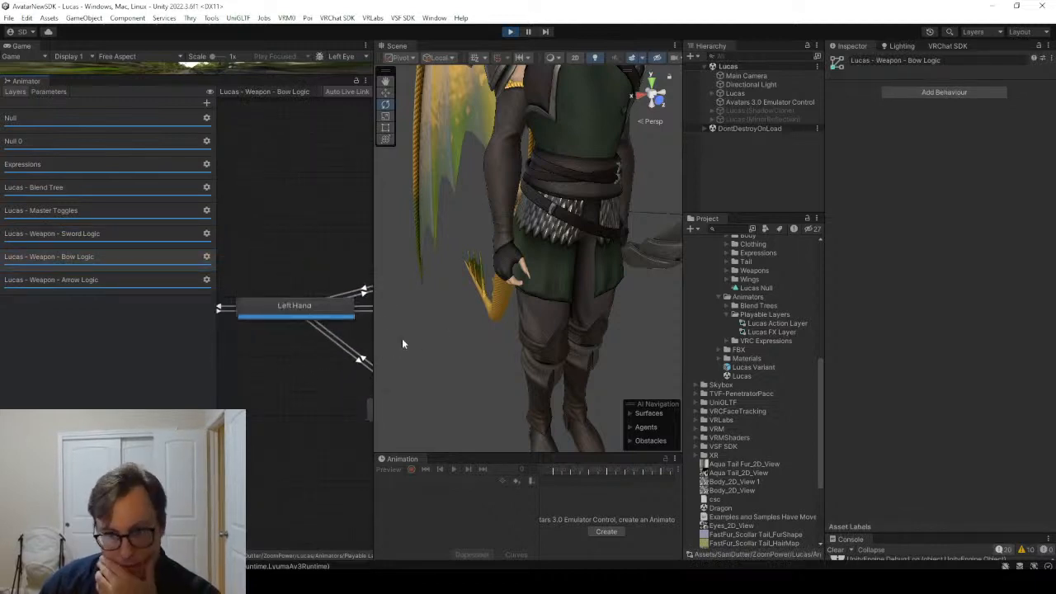
pyautogui.click(746, 94)
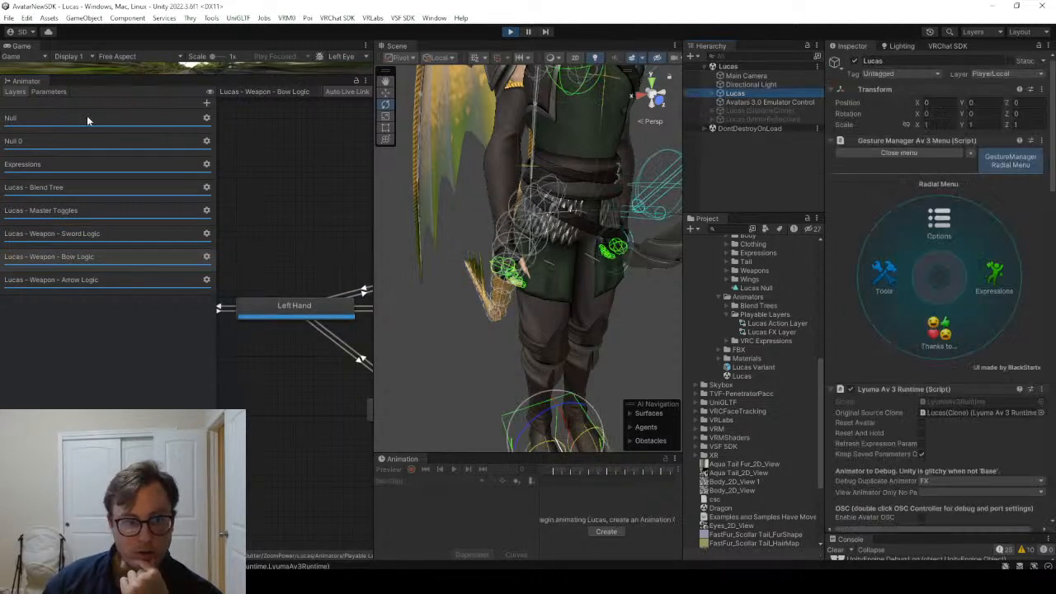
pyautogui.click(55, 93)
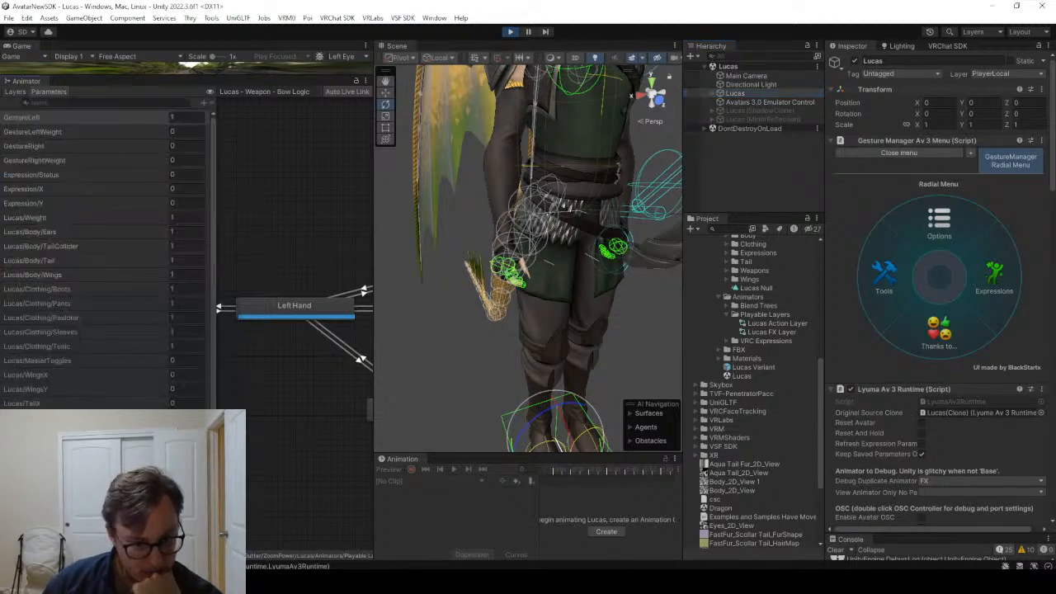
# Toggle the right-hand gesture between Fist and Neutral, leaving it on Fist.
pyautogui.scroll(-1, 107, 256)
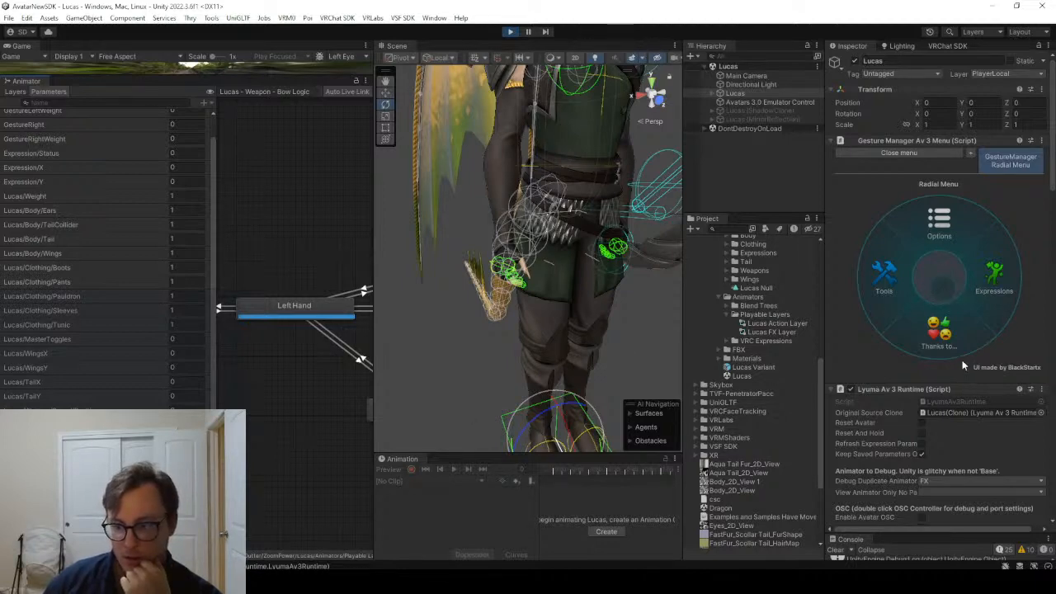
pyautogui.scroll(-4, 962, 359)
pyautogui.scroll(-4, 965, 367)
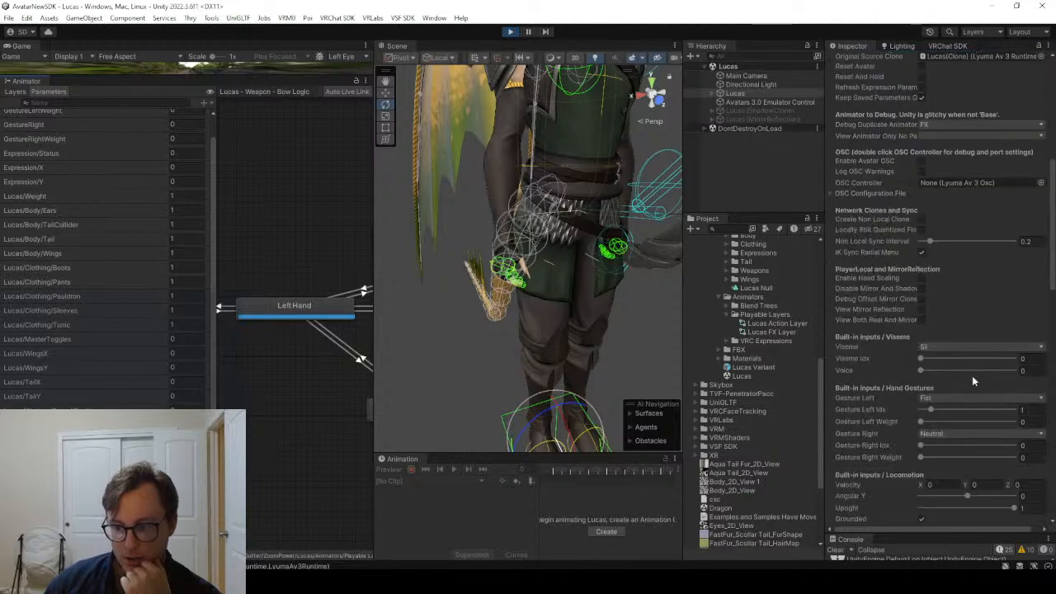
pyautogui.moveTo(924, 445); pyautogui.dragTo(932, 445)
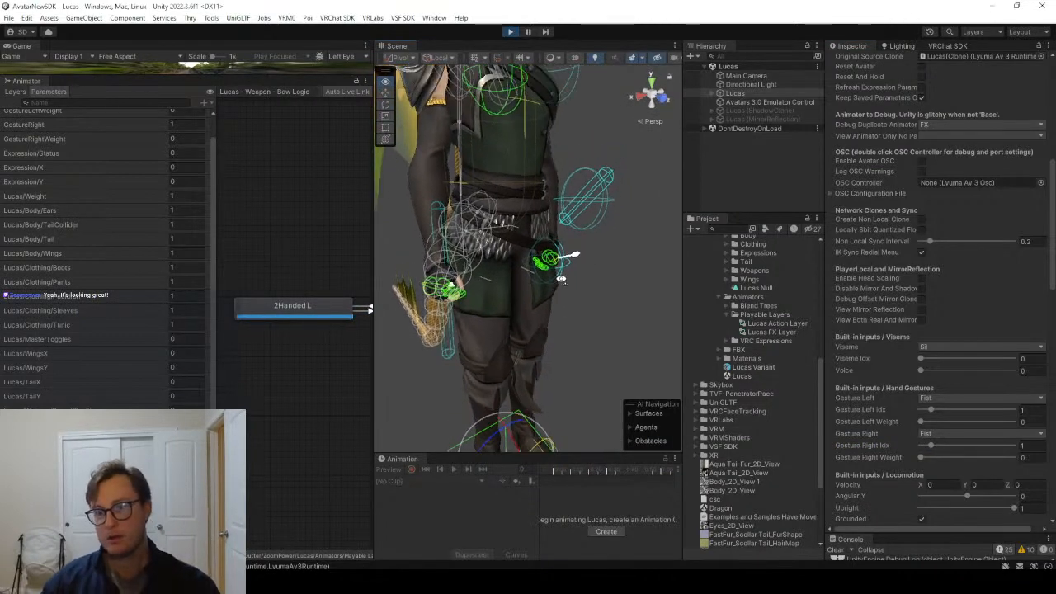
pyautogui.scroll(-6, 577, 293)
pyautogui.keyDown('alt'); pyautogui.moveTo(612, 292); pyautogui.dragTo(701, 299); pyautogui.keyUp('alt')
pyautogui.scroll(3, 615, 298)
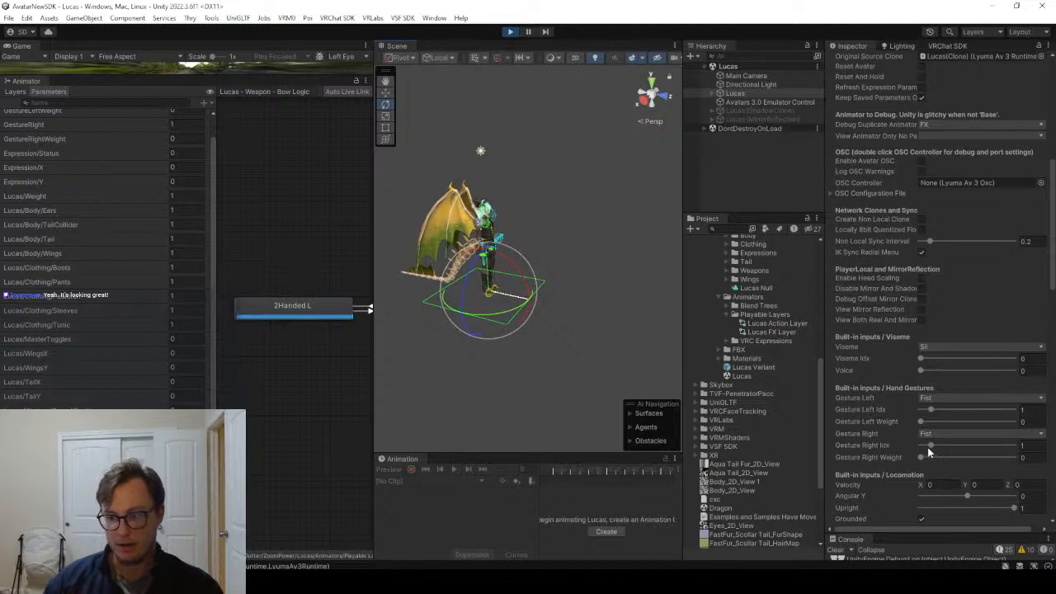
pyautogui.moveTo(928, 447); pyautogui.dragTo(903, 450)
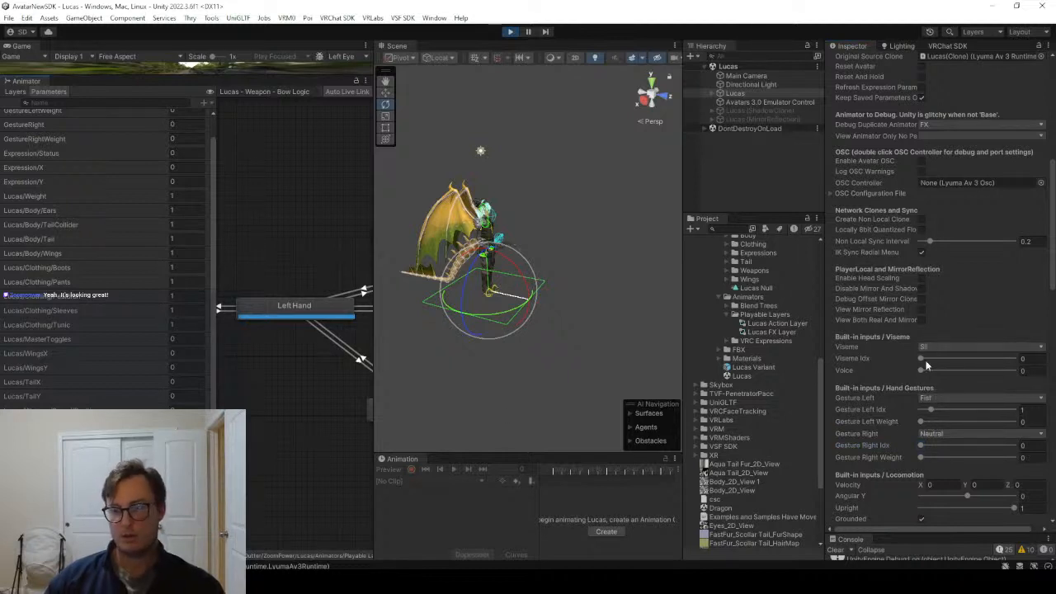
pyautogui.moveTo(927, 447); pyautogui.dragTo(933, 445)
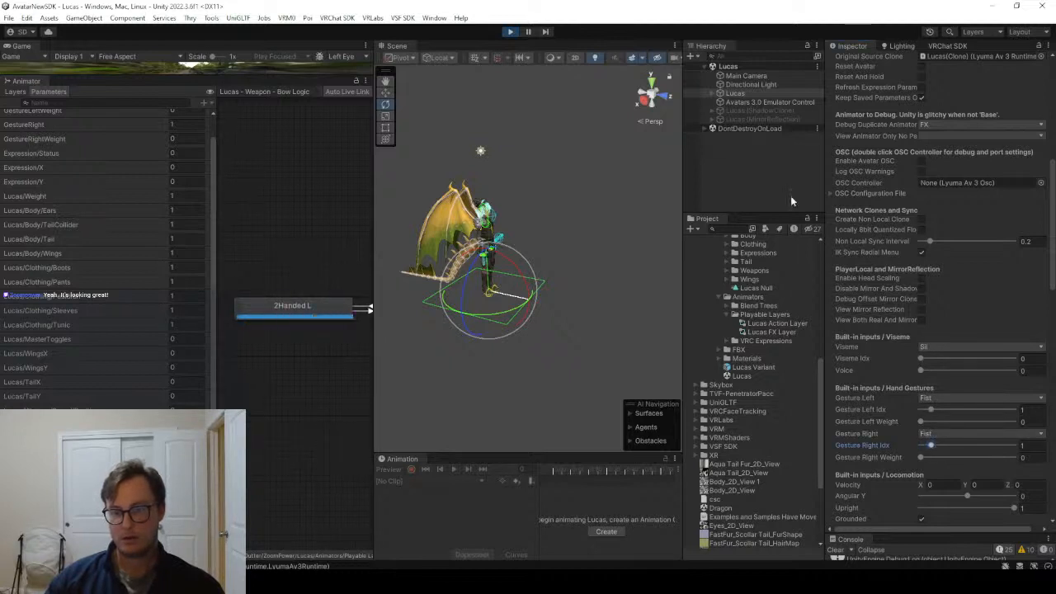
pyautogui.click(711, 94)
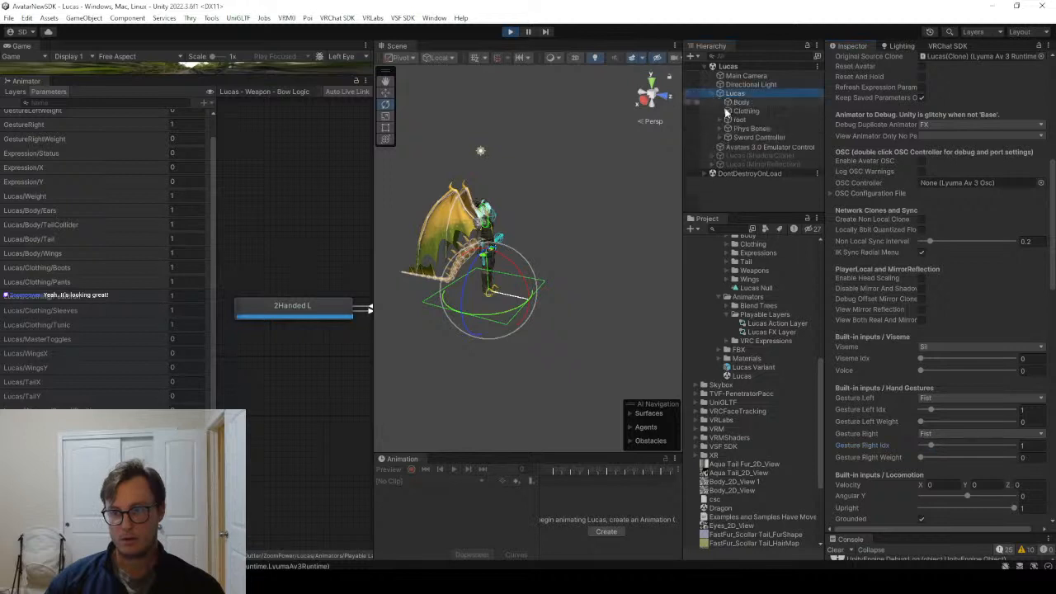
# Inspect the Lucas_Arrow object and its Arrow Particle particle settings.
pyautogui.moveTo(744, 213); pyautogui.dragTo(744, 343)
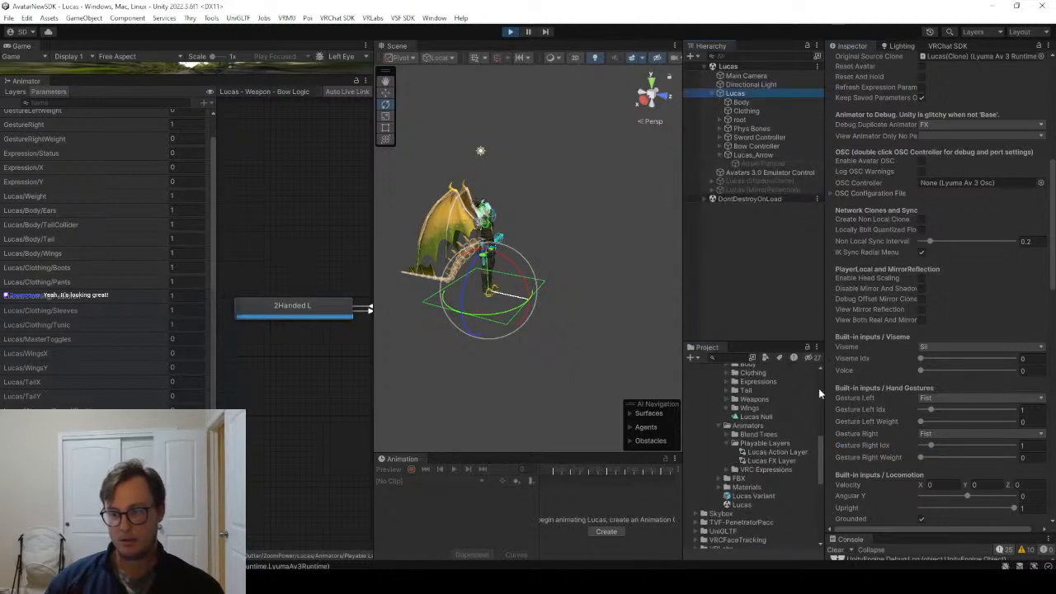
pyautogui.click(769, 156)
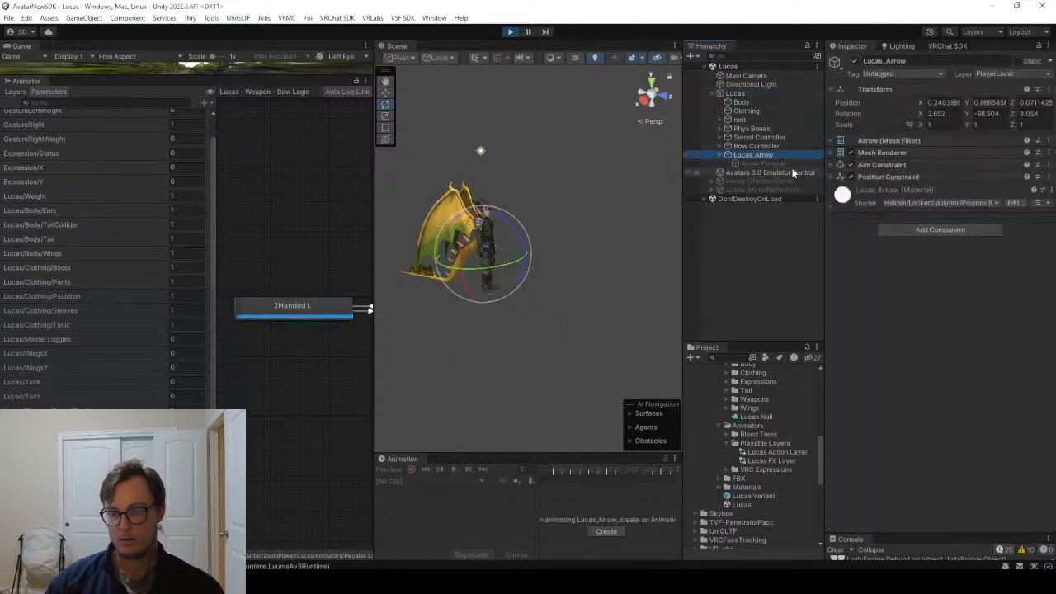
pyautogui.click(777, 163)
pyautogui.click(772, 155)
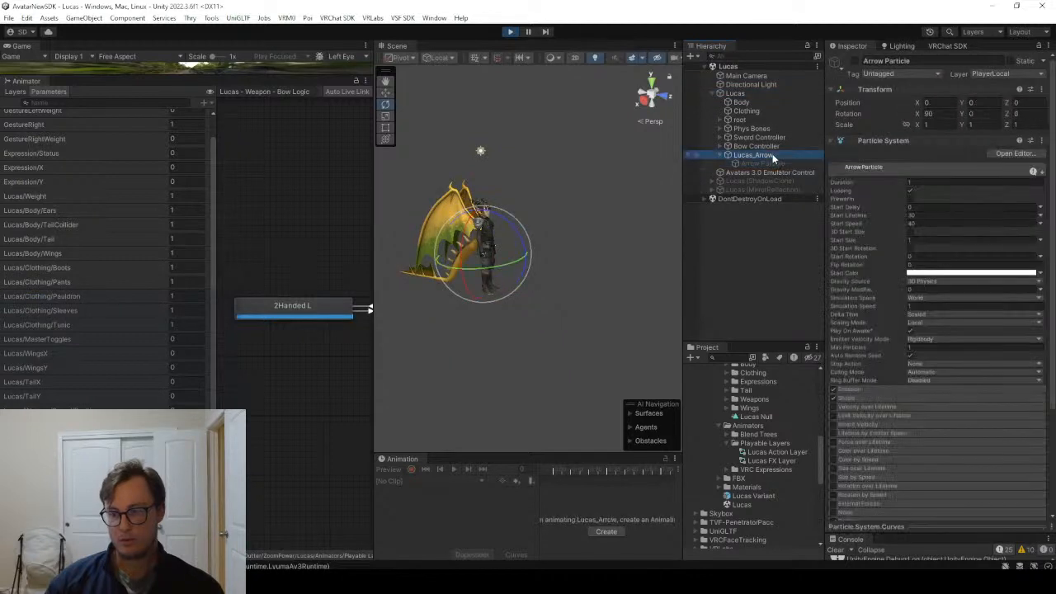
# Set Gesture Right Idx to 0 (Neutral), collapse Arrow Particle's Particle System, and stop Play mode.
pyautogui.click(760, 94)
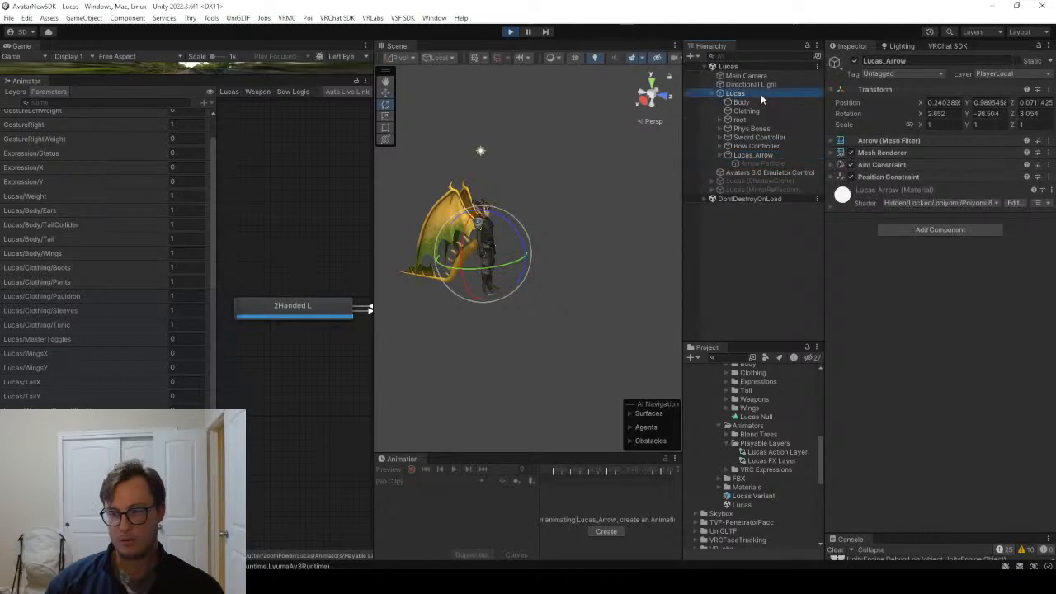
pyautogui.scroll(-6, 955, 404)
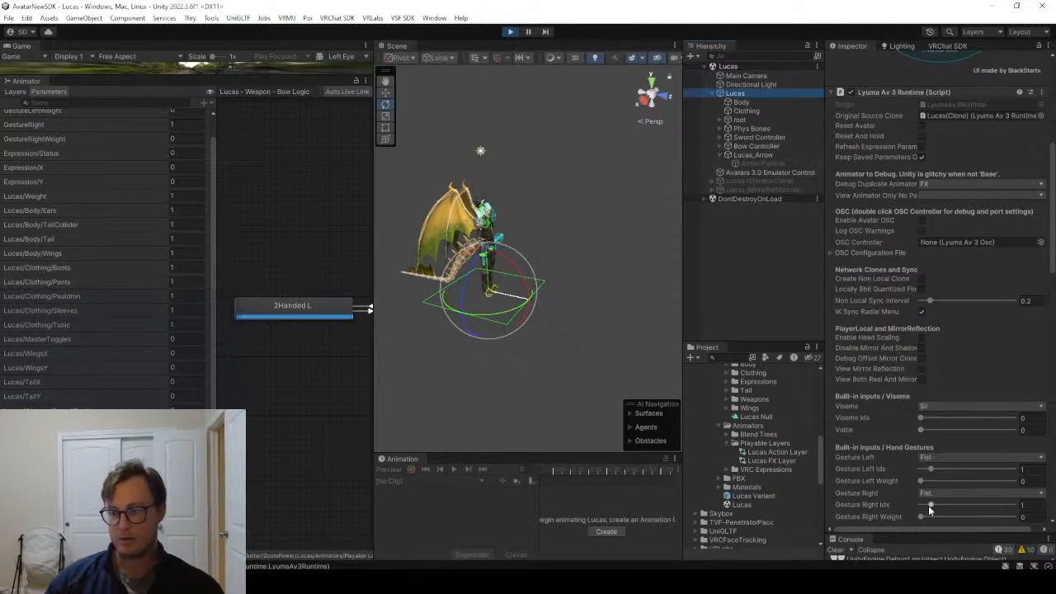
pyautogui.moveTo(931, 504); pyautogui.dragTo(914, 504)
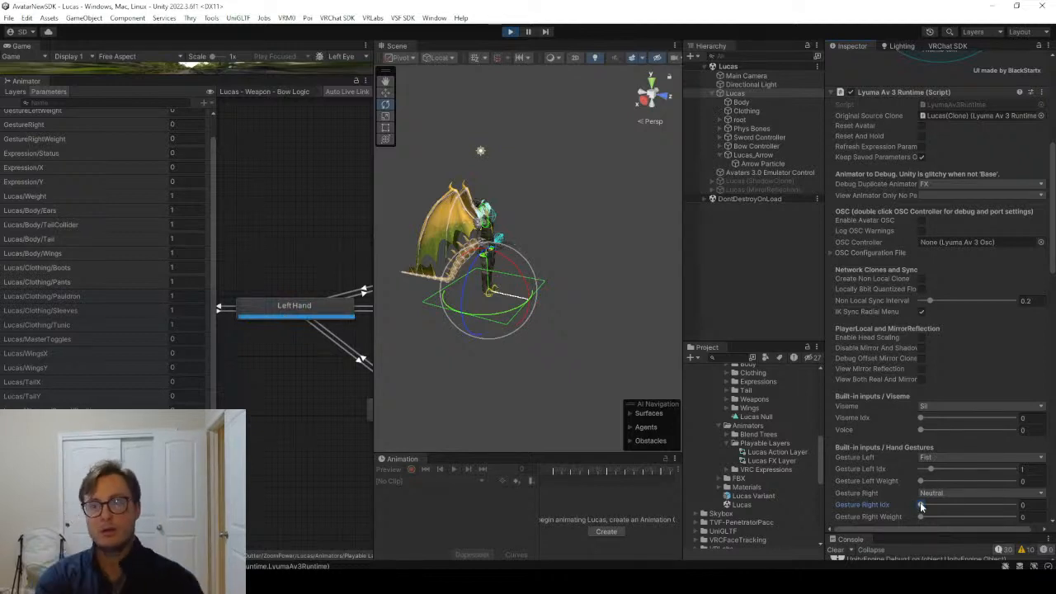
pyautogui.click(767, 166)
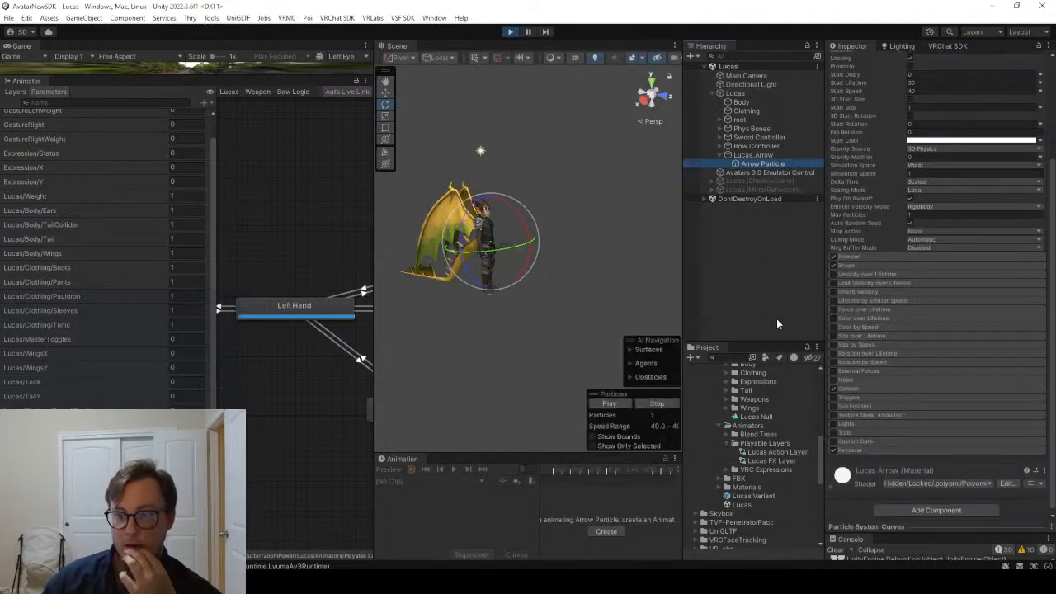
pyautogui.scroll(3, 935, 251)
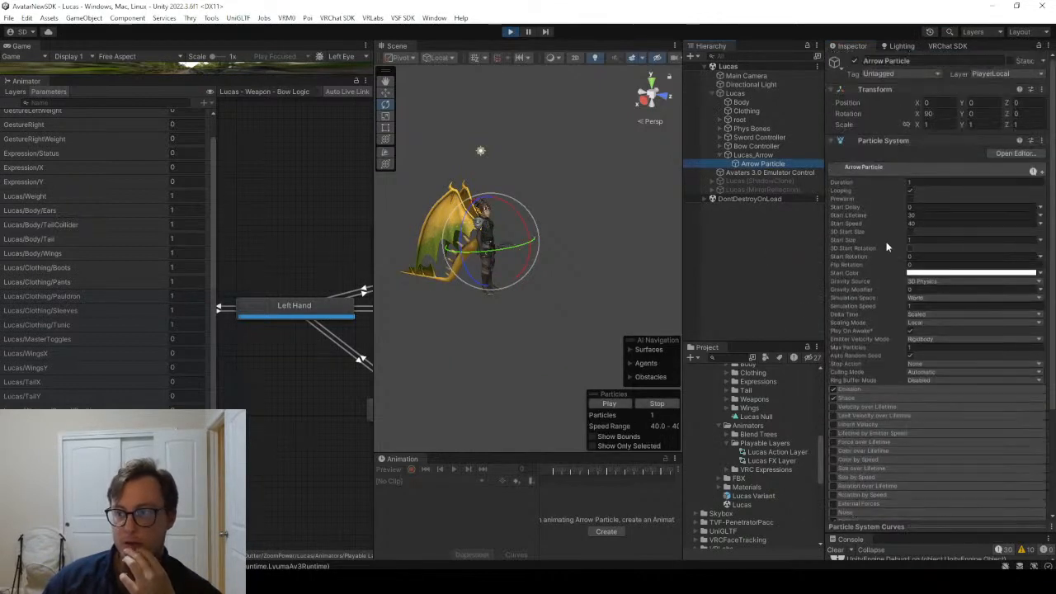
pyautogui.click(875, 143)
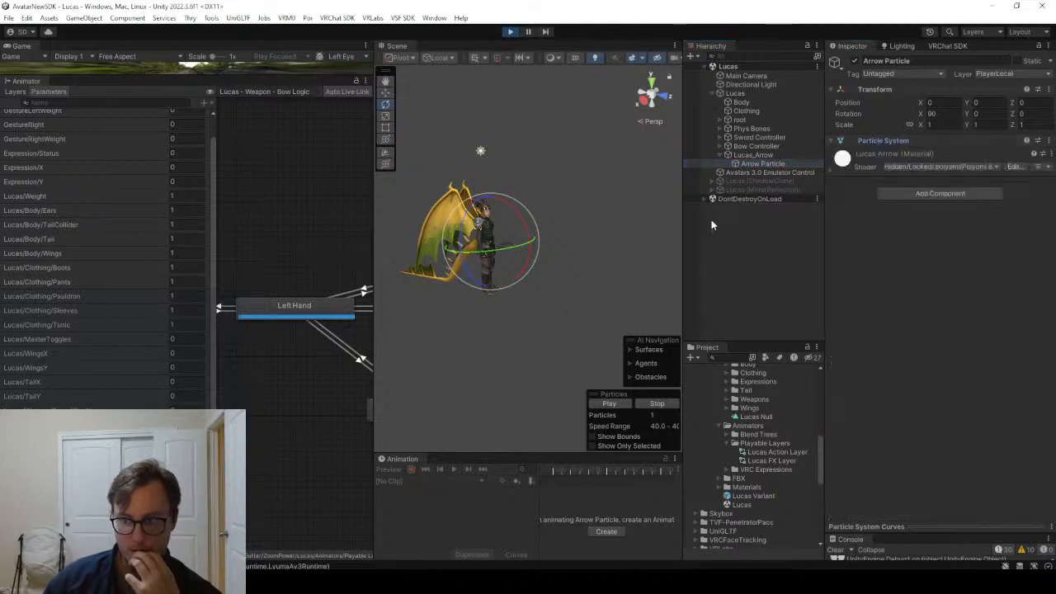
pyautogui.click(510, 32)
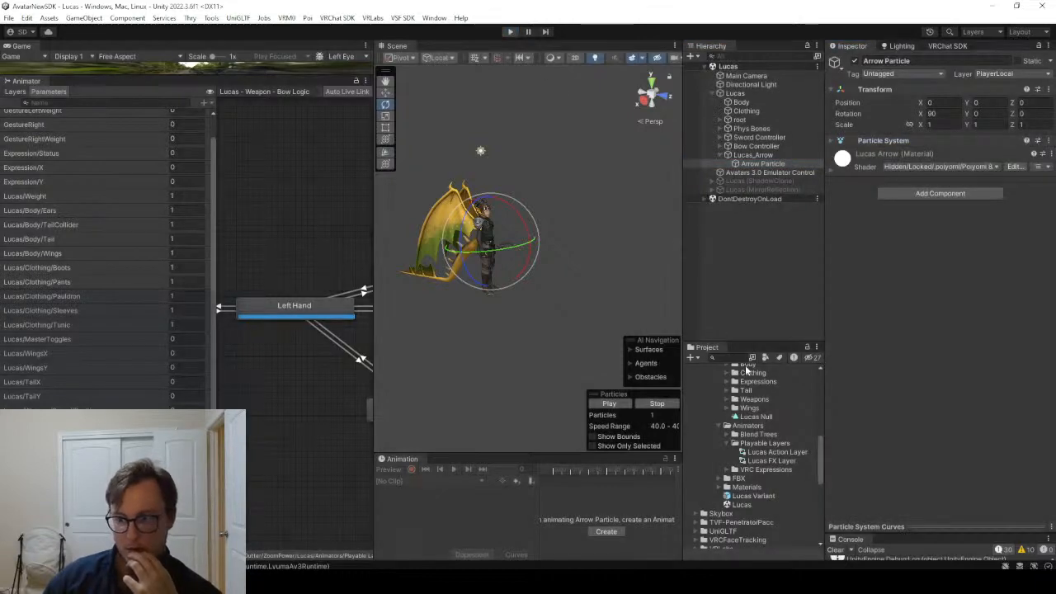
pyautogui.scroll(8, 752, 392)
pyautogui.scroll(-3, 752, 392)
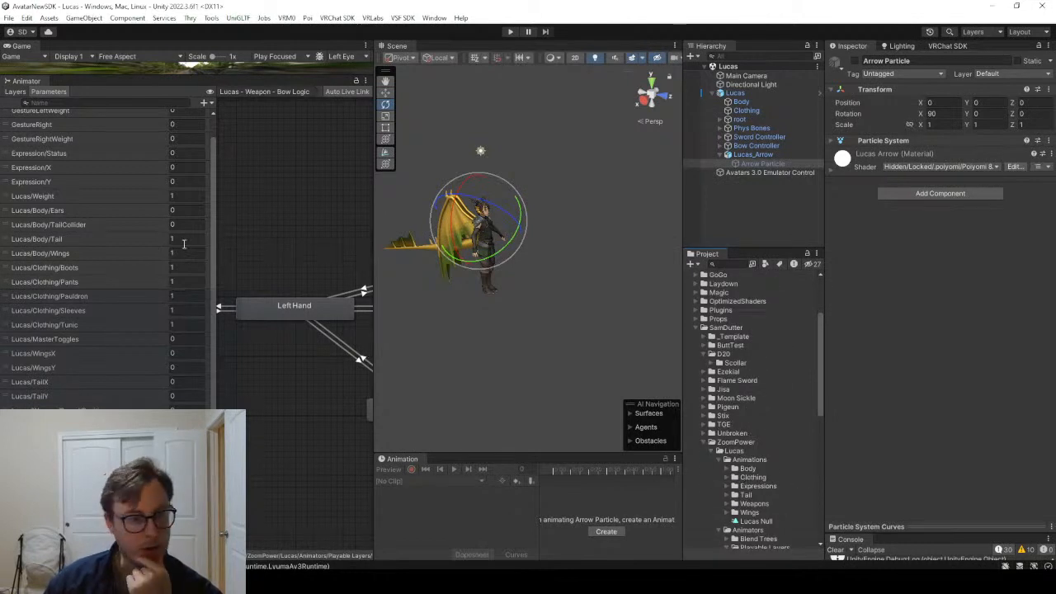
# Inspect the parameter drivers on the 2Handed L (Bow Position 5, Arrow on) and Left Hand states.
pyautogui.scroll(-3, 213, 253)
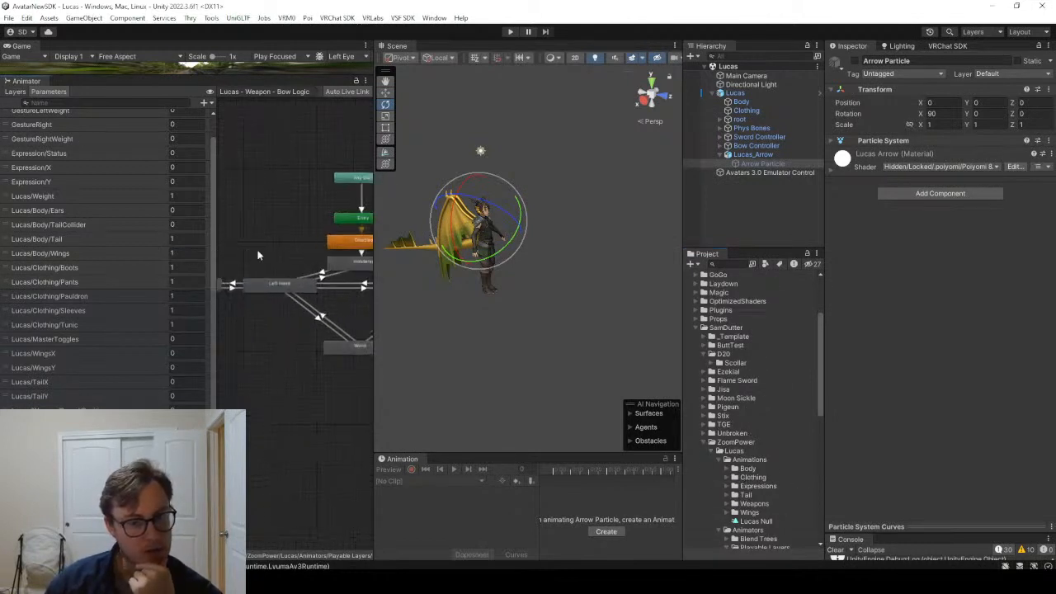
pyautogui.moveTo(372, 316); pyautogui.dragTo(530, 312)
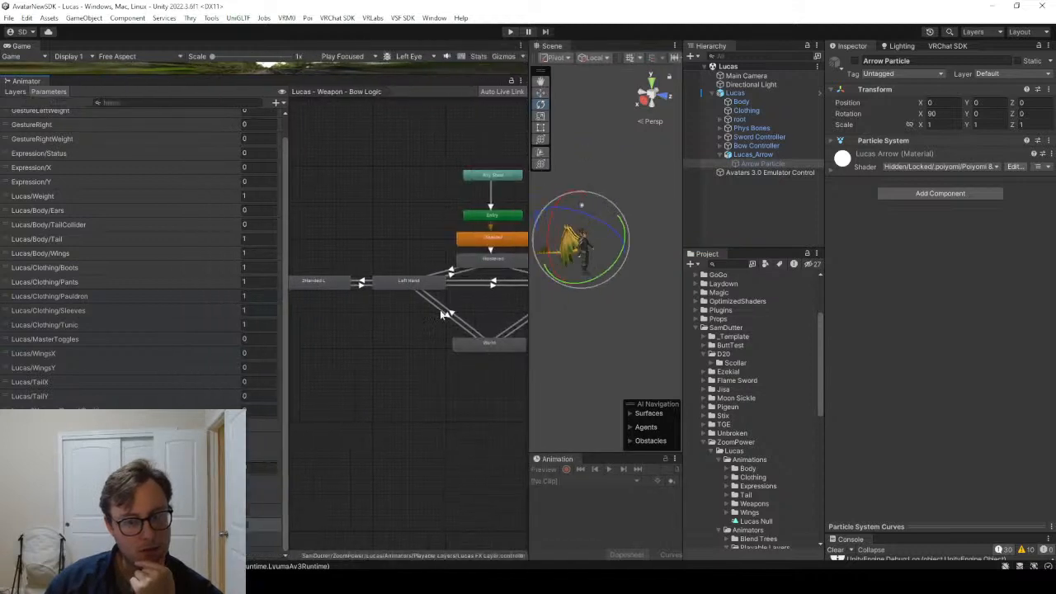
pyautogui.scroll(2, 439, 305)
pyautogui.moveTo(439, 304); pyautogui.dragTo(436, 310, button='middle')
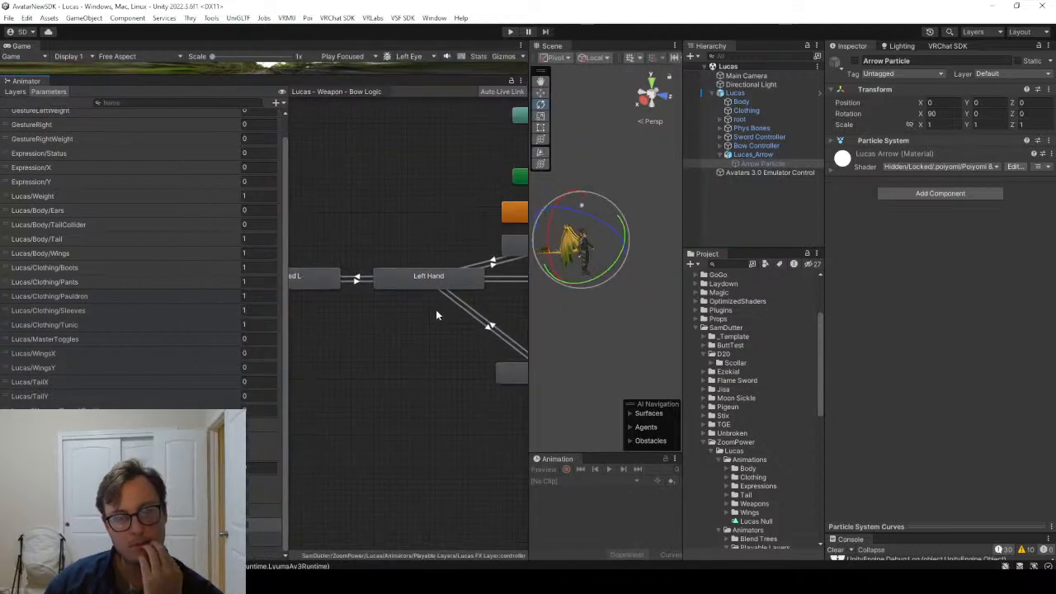
pyautogui.moveTo(328, 293); pyautogui.dragTo(350, 294, button='middle')
pyautogui.click(329, 277)
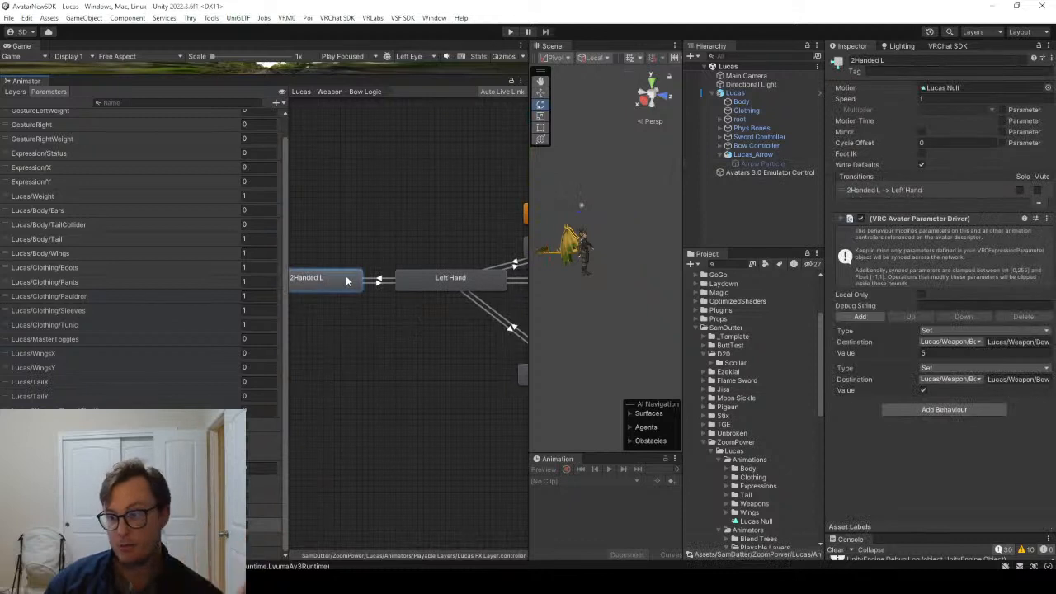
pyautogui.click(441, 277)
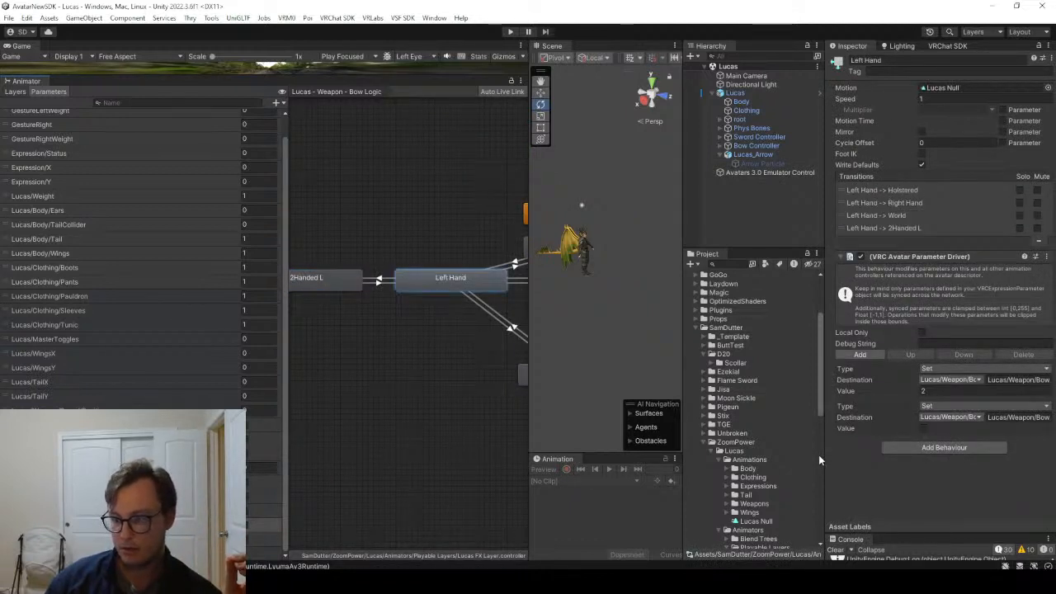
pyautogui.moveTo(822, 456); pyautogui.dragTo(654, 465)
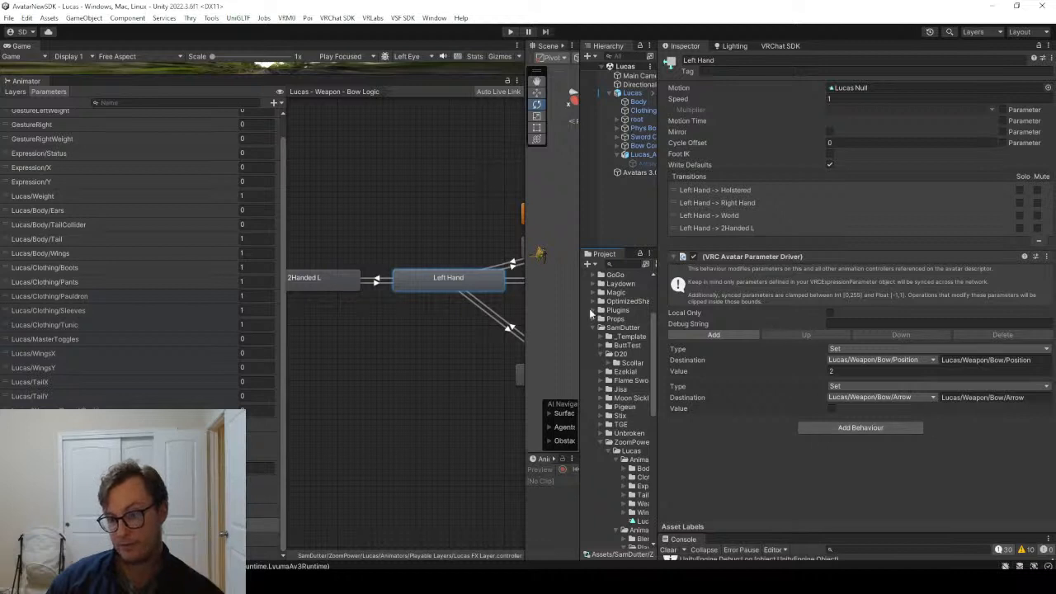
pyautogui.click(347, 283)
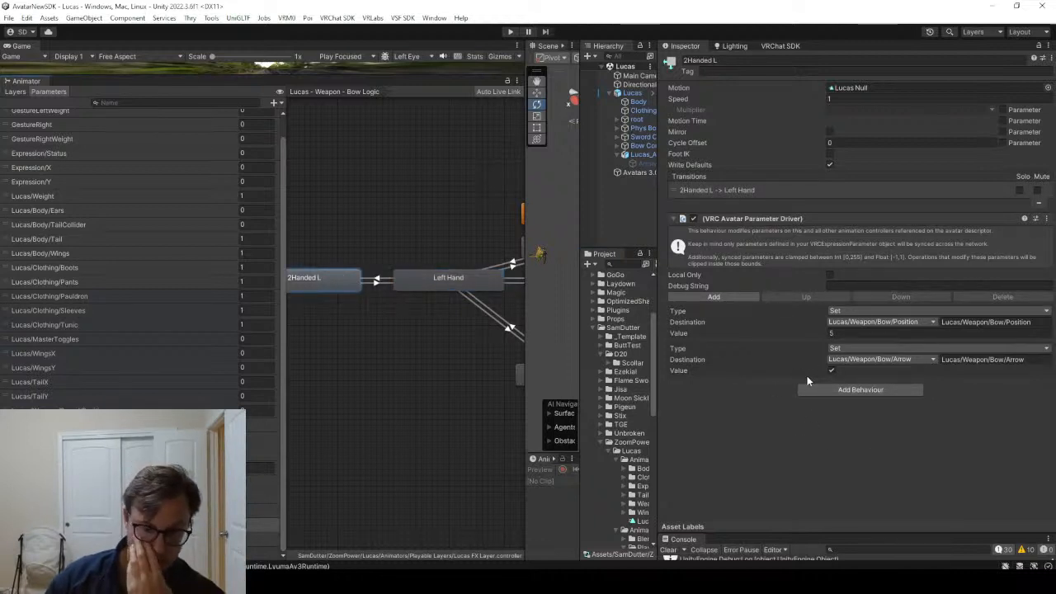
pyautogui.click(14, 91)
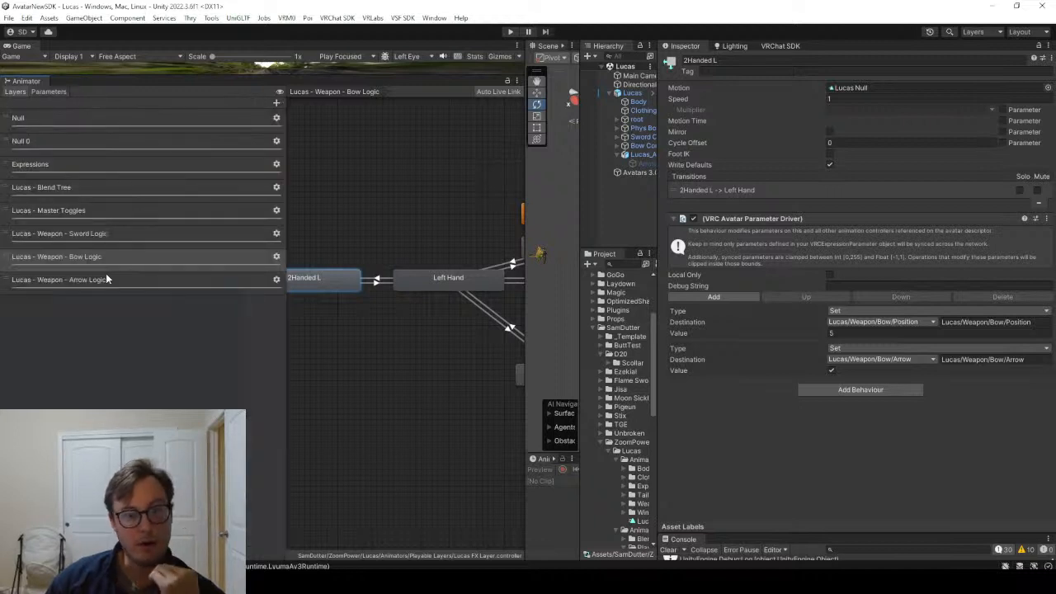
# In the Arrow Logic layer, inspect the Arrow 0→1, Arrow 1→2 and Arrow 2→0 transitions.
pyautogui.click(170, 279)
pyautogui.scroll(-5, 432, 275)
pyautogui.moveTo(459, 273); pyautogui.dragTo(388, 307, button='middle')
pyautogui.scroll(7, 394, 307)
pyautogui.click(382, 270)
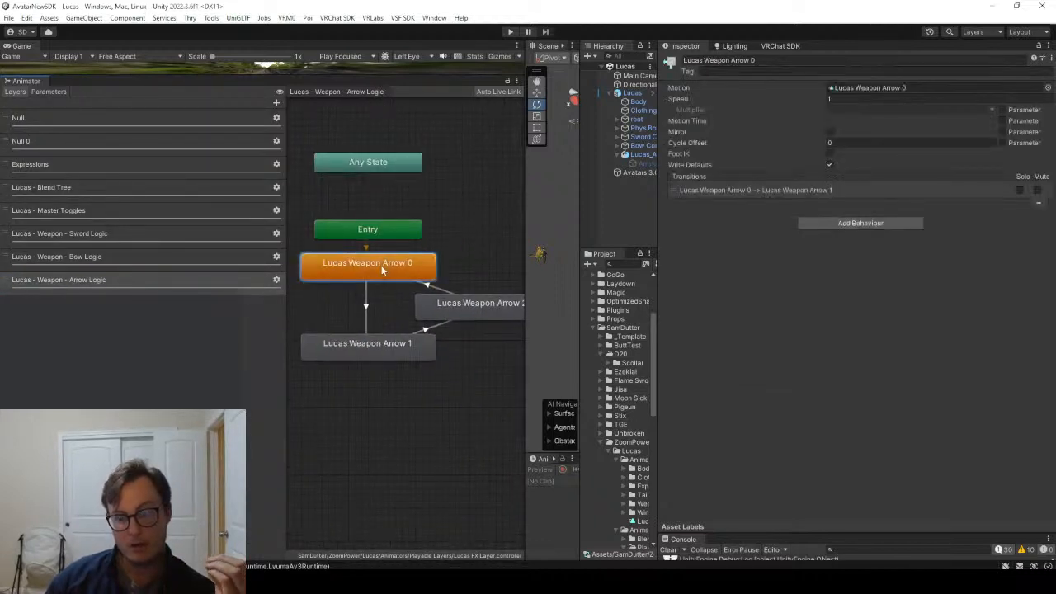
pyautogui.click(364, 299)
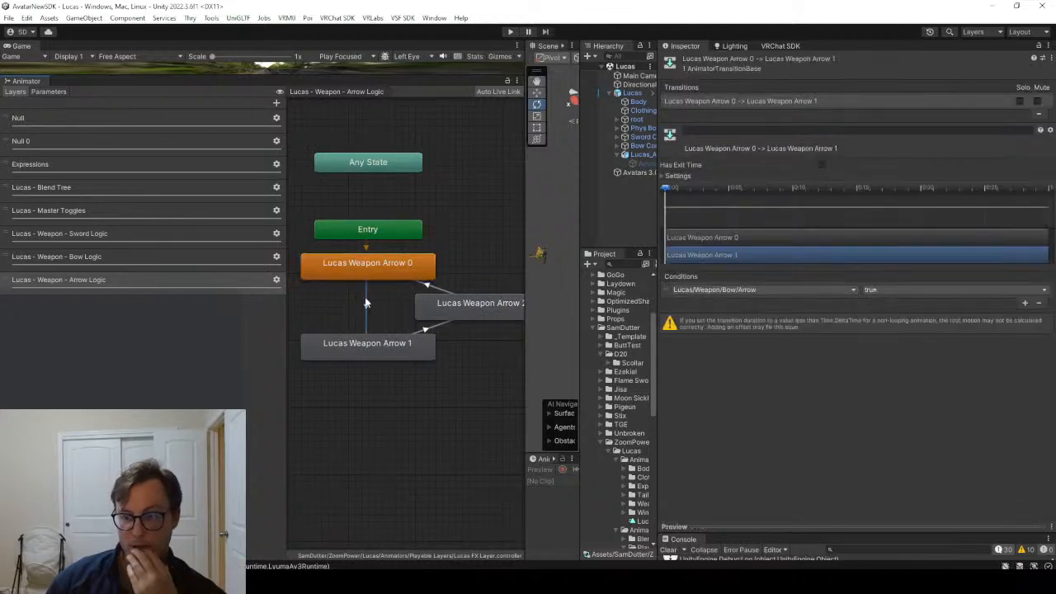
pyautogui.click(366, 276)
pyautogui.click(365, 300)
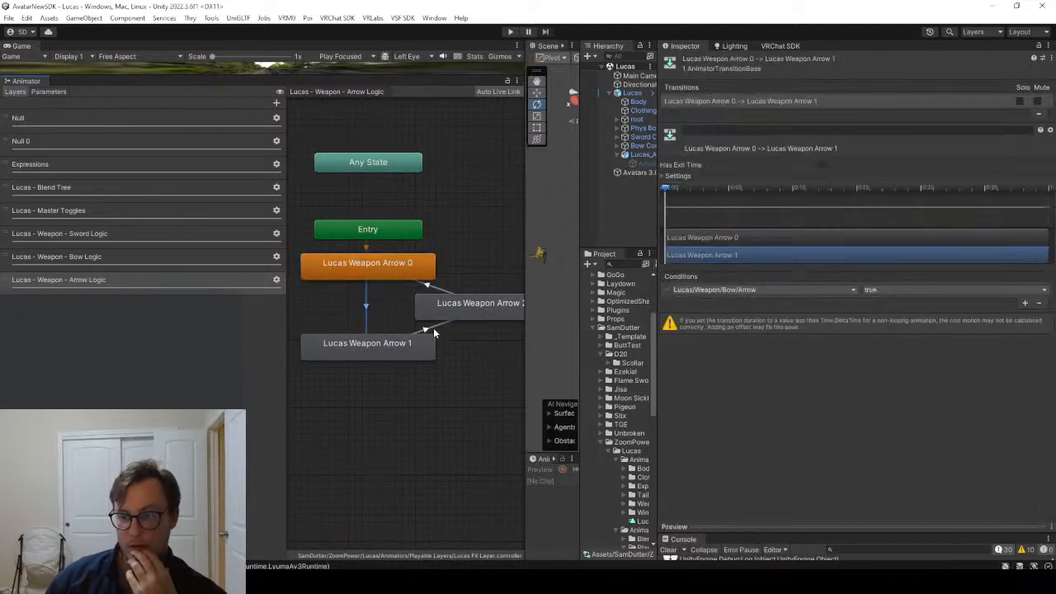
pyautogui.click(391, 352)
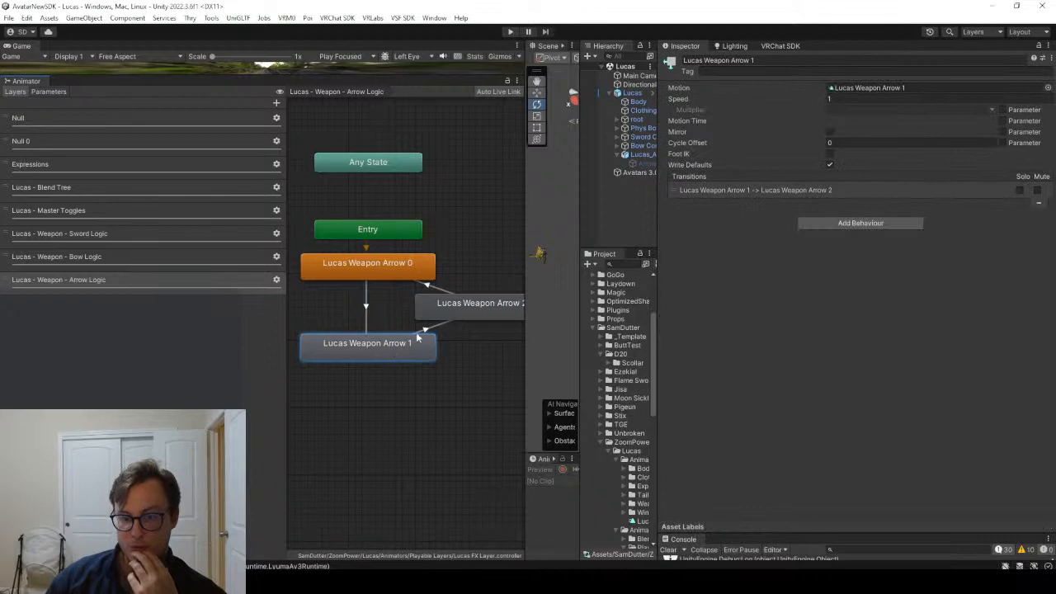
pyautogui.click(421, 330)
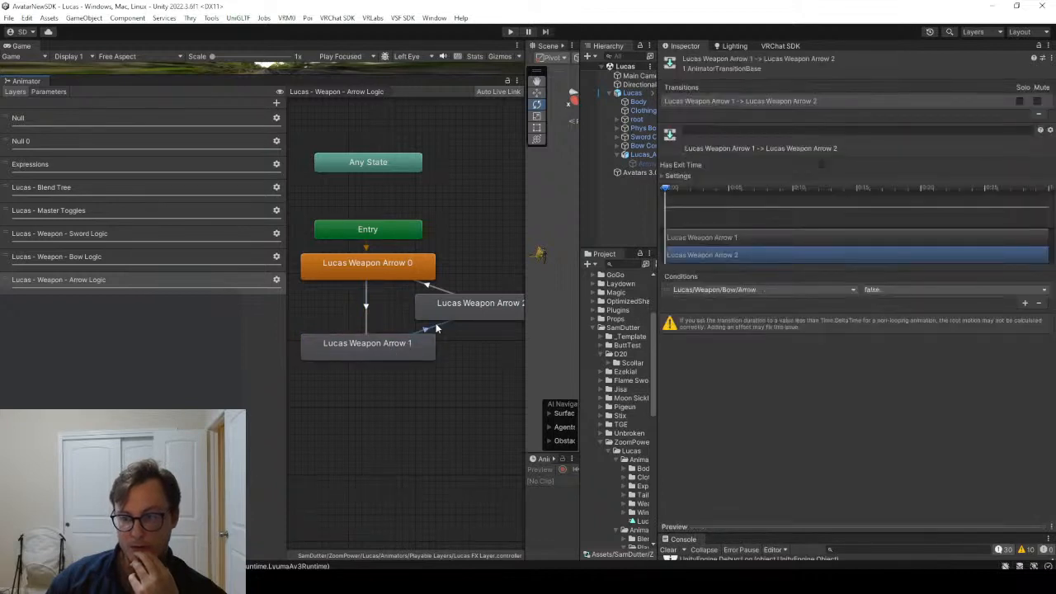
pyautogui.click(430, 286)
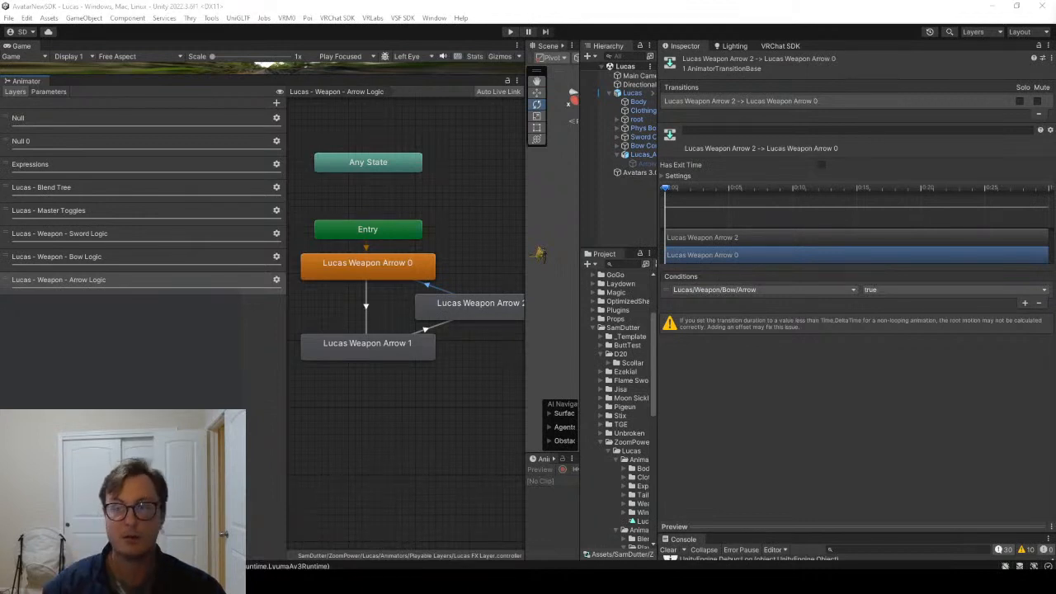
# Select Arrow Particle under Lucas_Arrow and inspect its material and Emission burst settings.
pyautogui.click(631, 164)
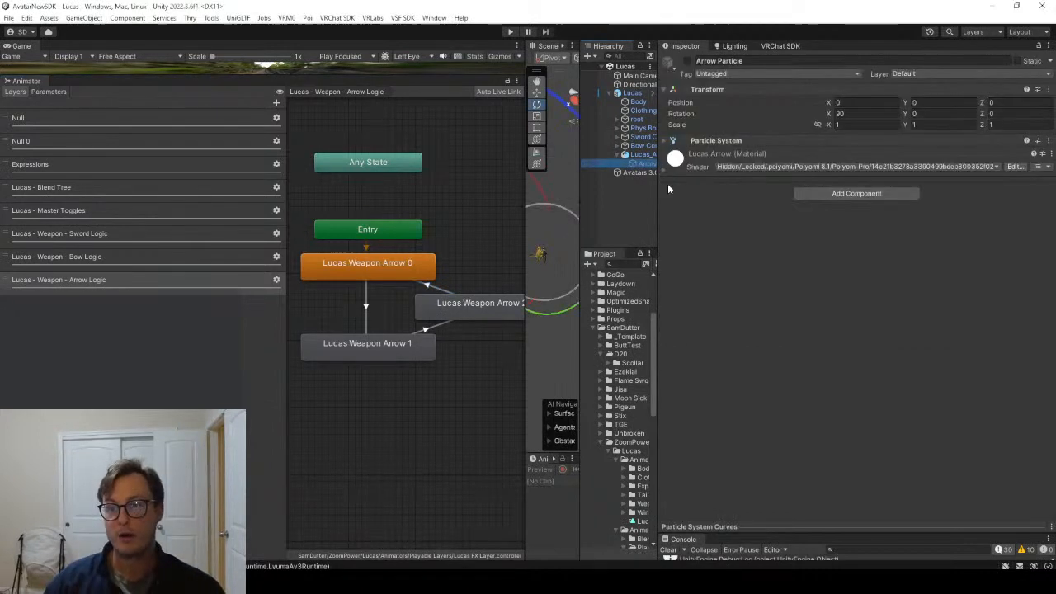
pyautogui.click(663, 171)
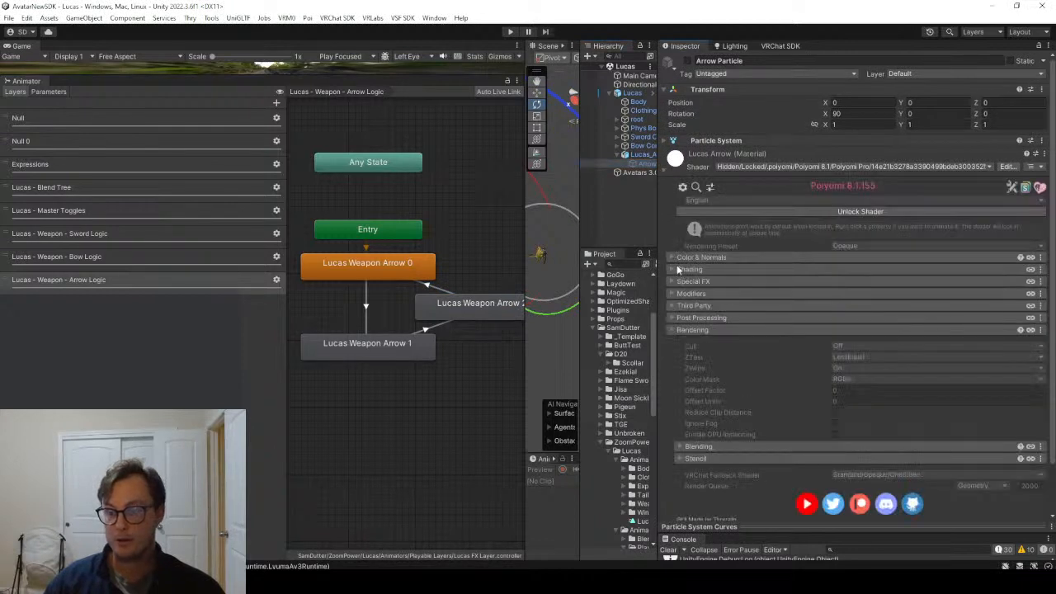
pyautogui.click(692, 141)
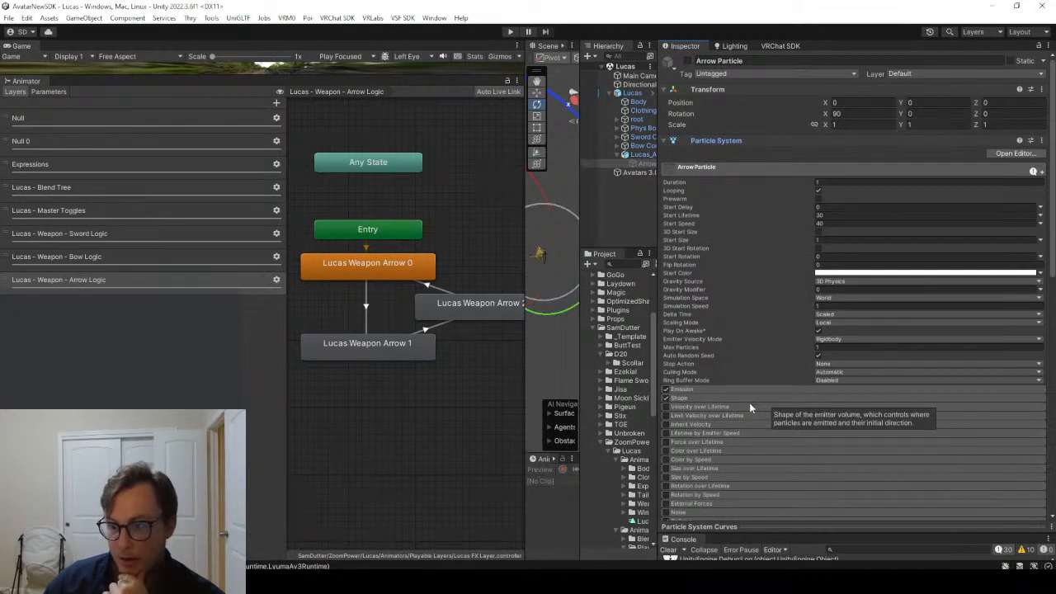
pyautogui.click(710, 389)
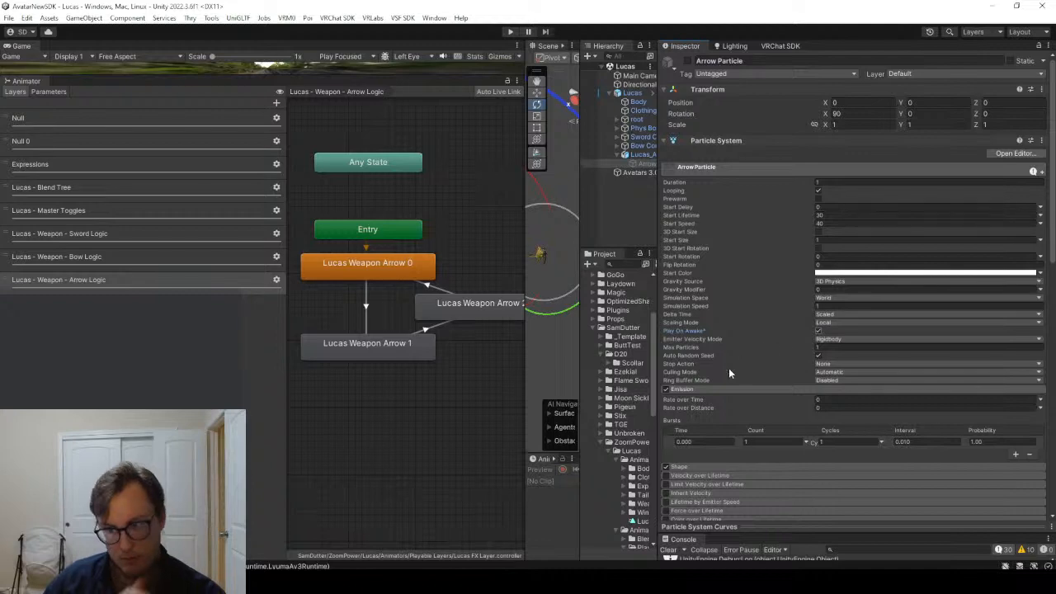
# Select Lucas_Arrow and drag the panel dividers to widen the Scene view and Hierarchy.
pyautogui.click(491, 370)
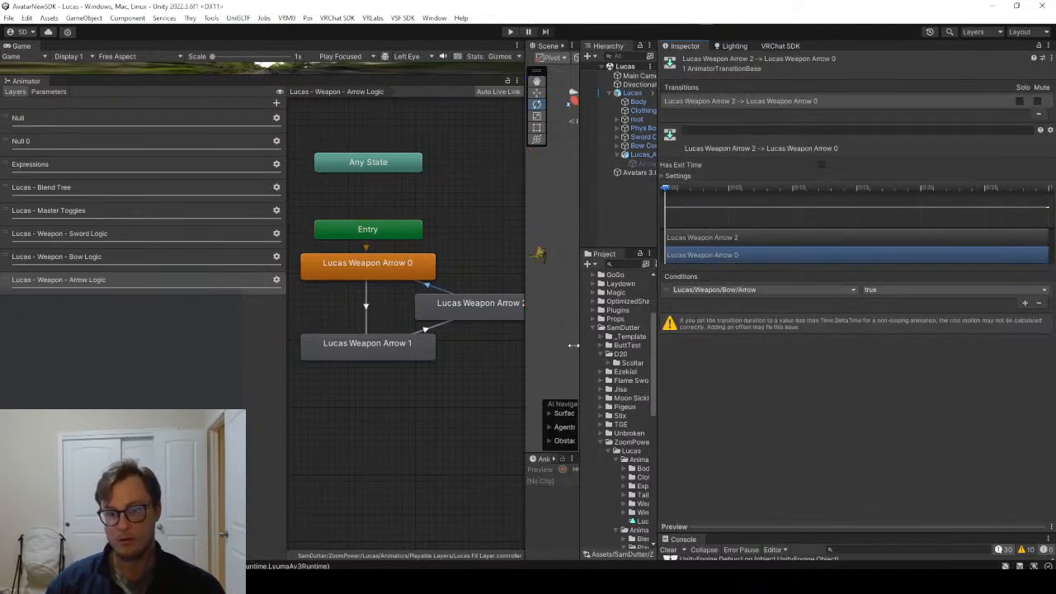
pyautogui.click(638, 146)
pyautogui.click(640, 155)
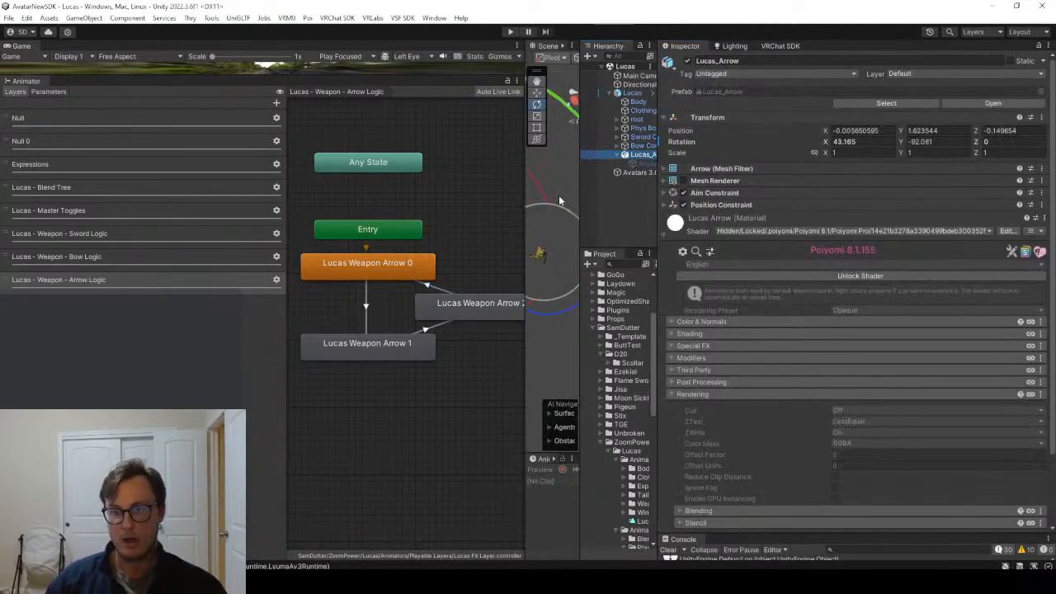
pyautogui.moveTo(525, 204); pyautogui.dragTo(158, 212)
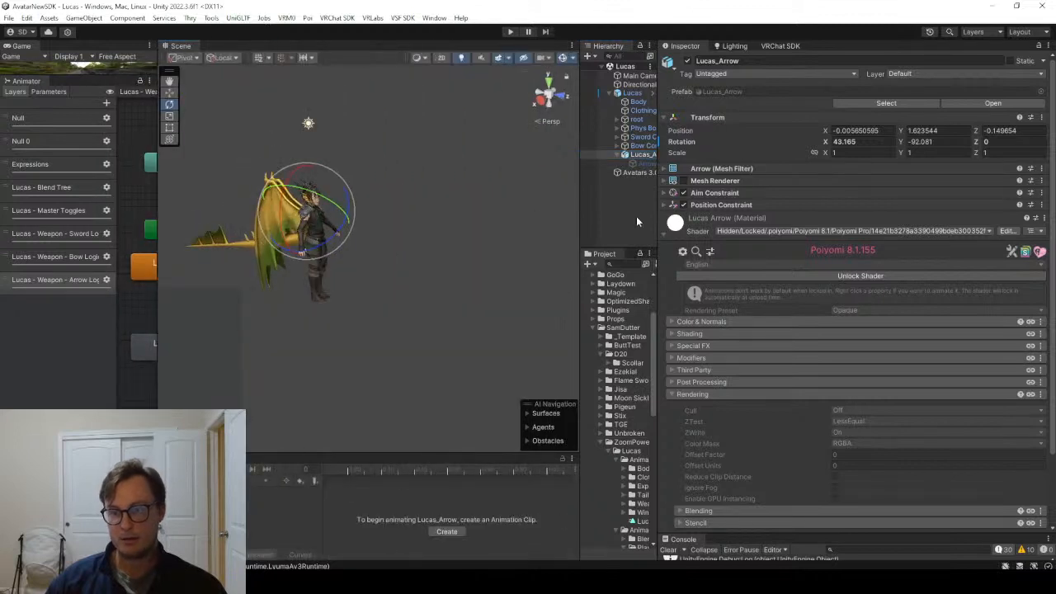
pyautogui.moveTo(654, 227); pyautogui.dragTo(788, 222)
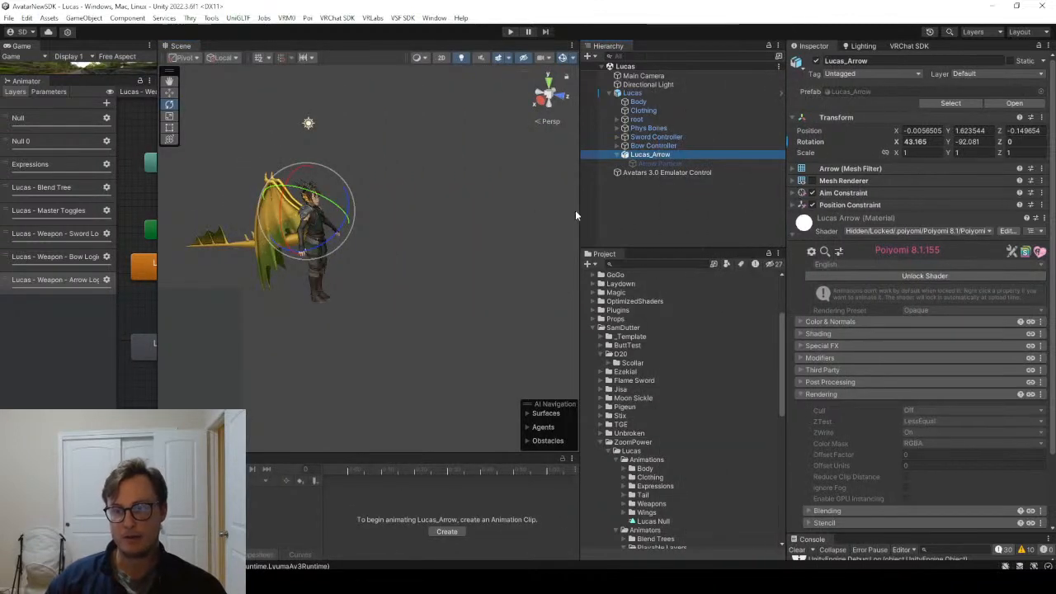
pyautogui.moveTo(578, 210); pyautogui.dragTo(586, 208)
# Reselect Arrow Particle, collapse its Particle System, material and Transform sections, and open the VRChat SDK.
pyautogui.click(668, 164)
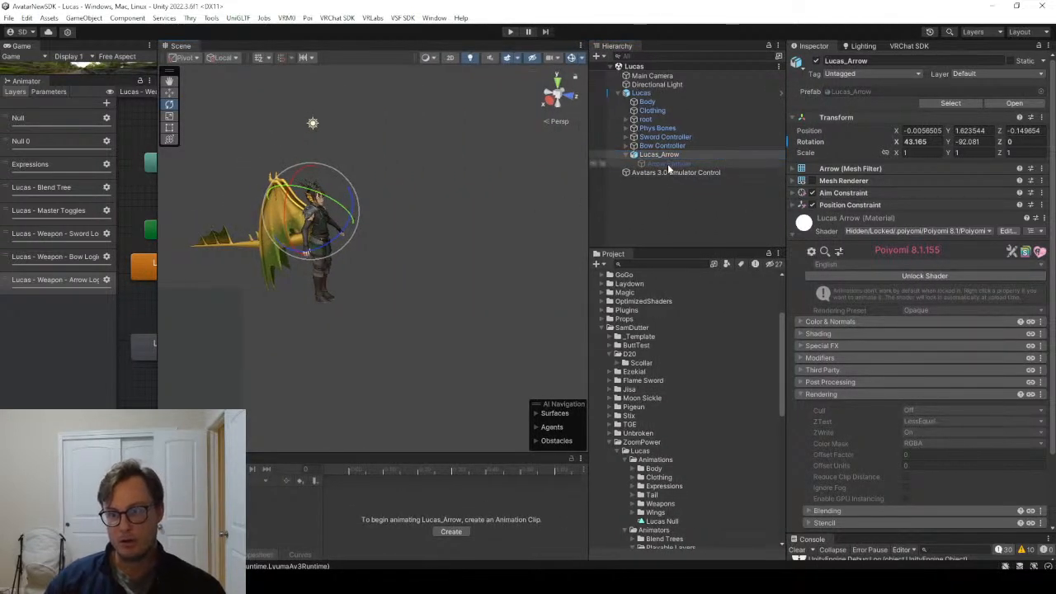
pyautogui.click(859, 139)
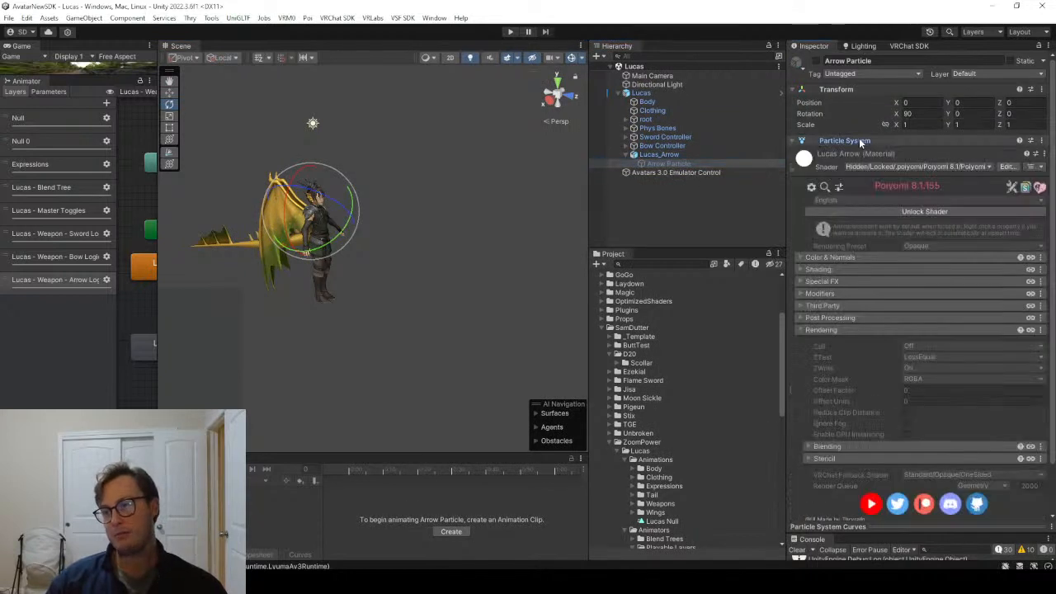
pyautogui.click(859, 155)
pyautogui.click(862, 89)
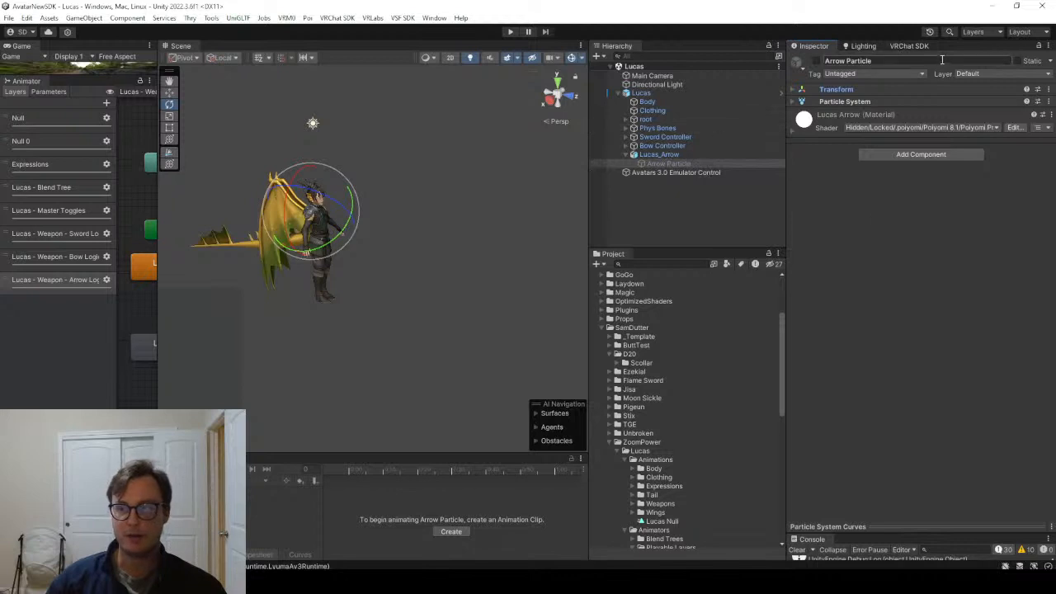
pyautogui.click(912, 47)
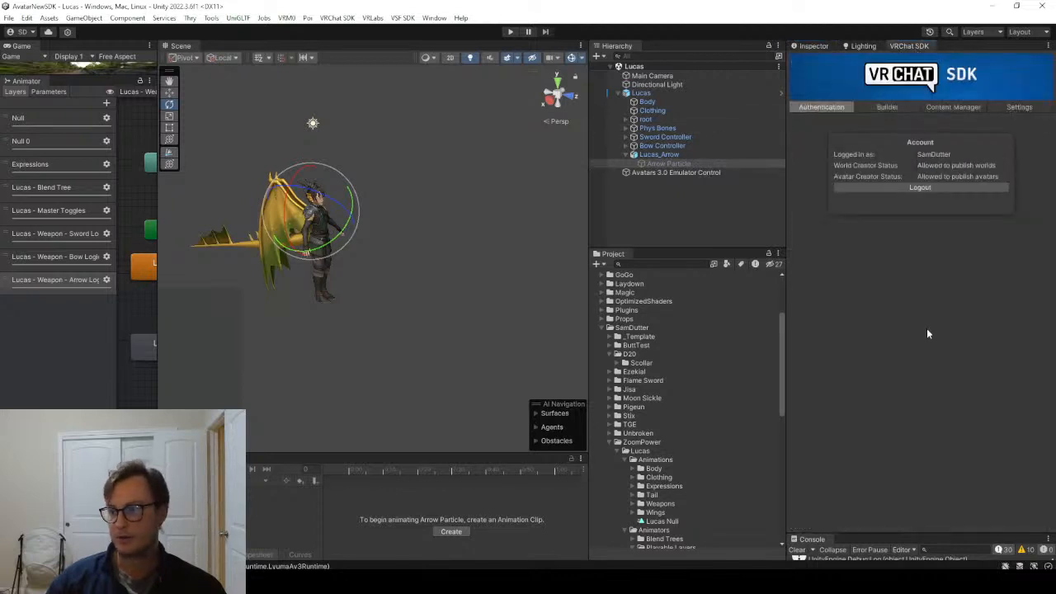
# Paste the uploaded Lucas avatar's ID into Lucas's Pipeline Manager Blueprint ID and attach it.
pyautogui.click(885, 108)
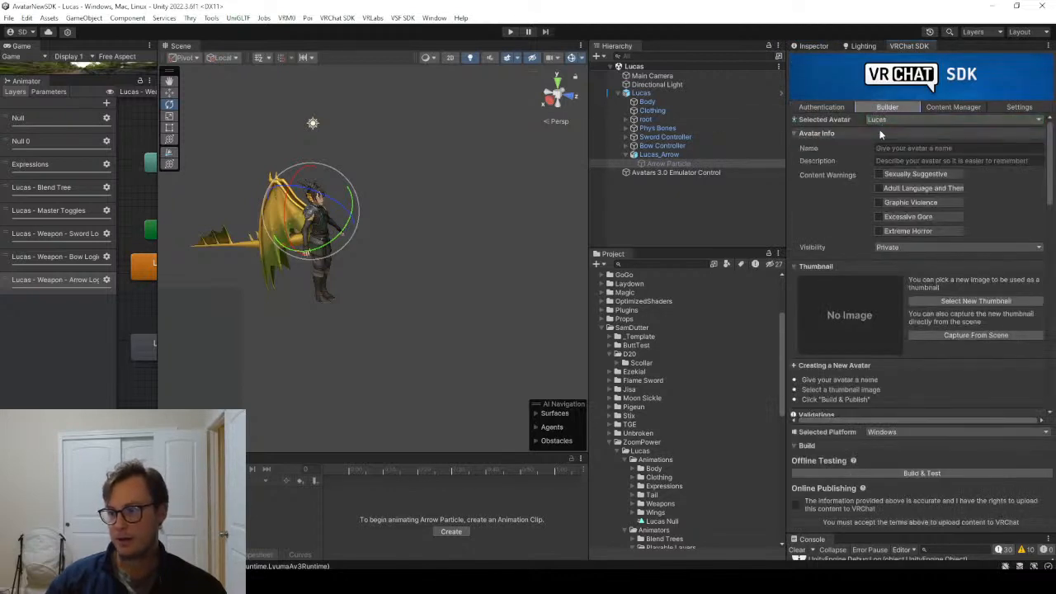
pyautogui.click(950, 108)
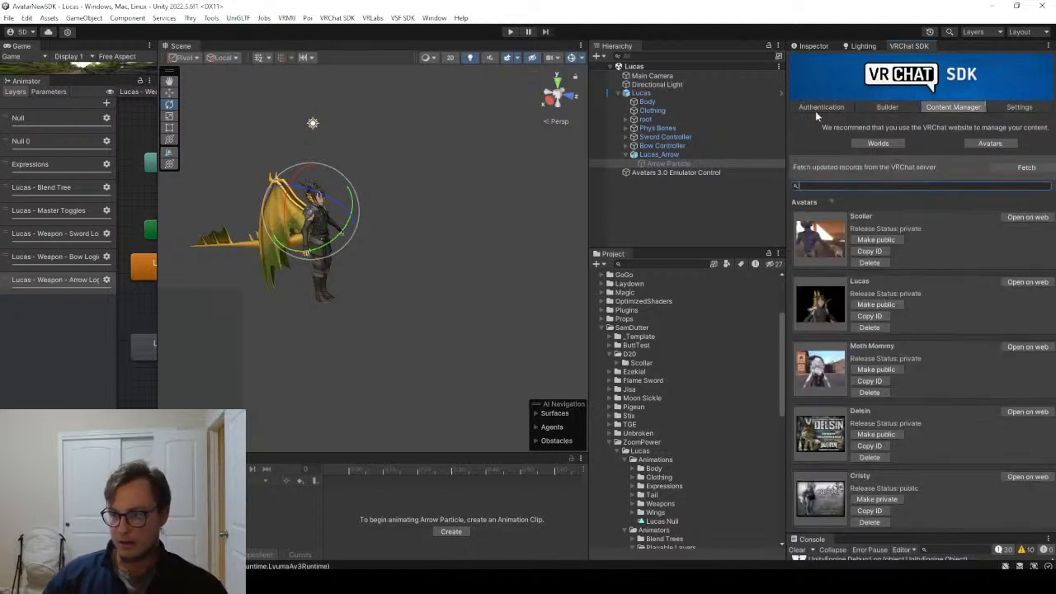
pyautogui.click(664, 92)
pyautogui.click(813, 45)
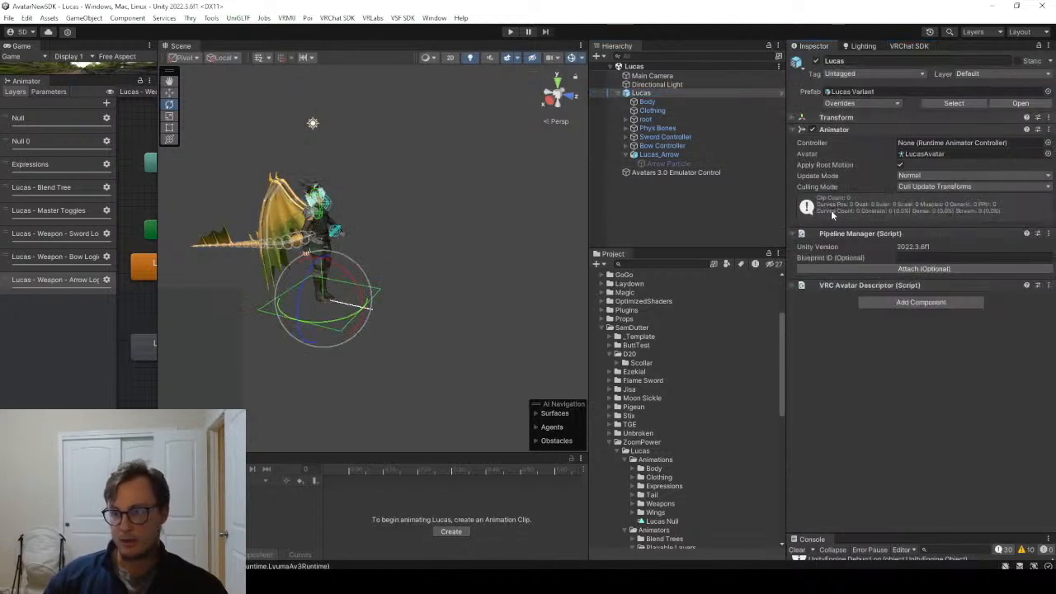
pyautogui.click(918, 256)
pyautogui.hotkey('ctrl', 'v')
pyautogui.click(924, 268)
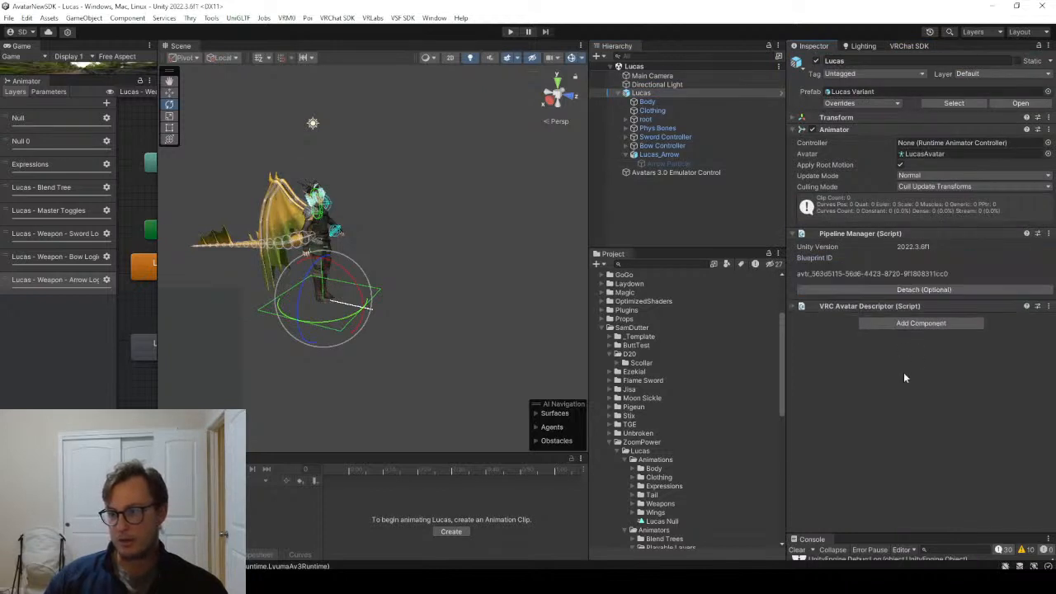
pyautogui.click(850, 129)
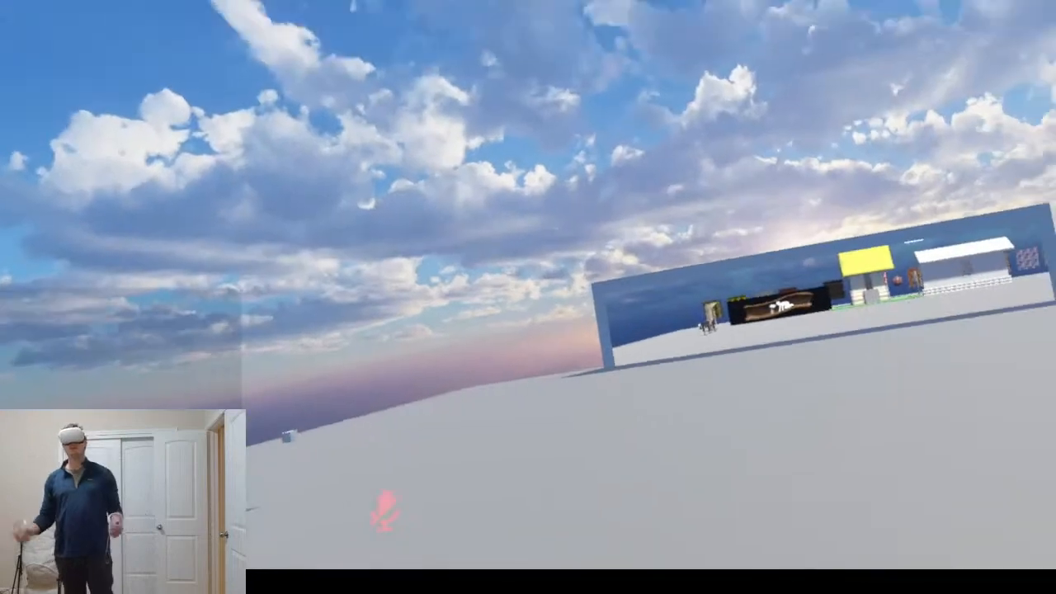
# Change into the Lucas avatar from the Launch Pad's Avatars menu.
pyautogui.press('Escape')
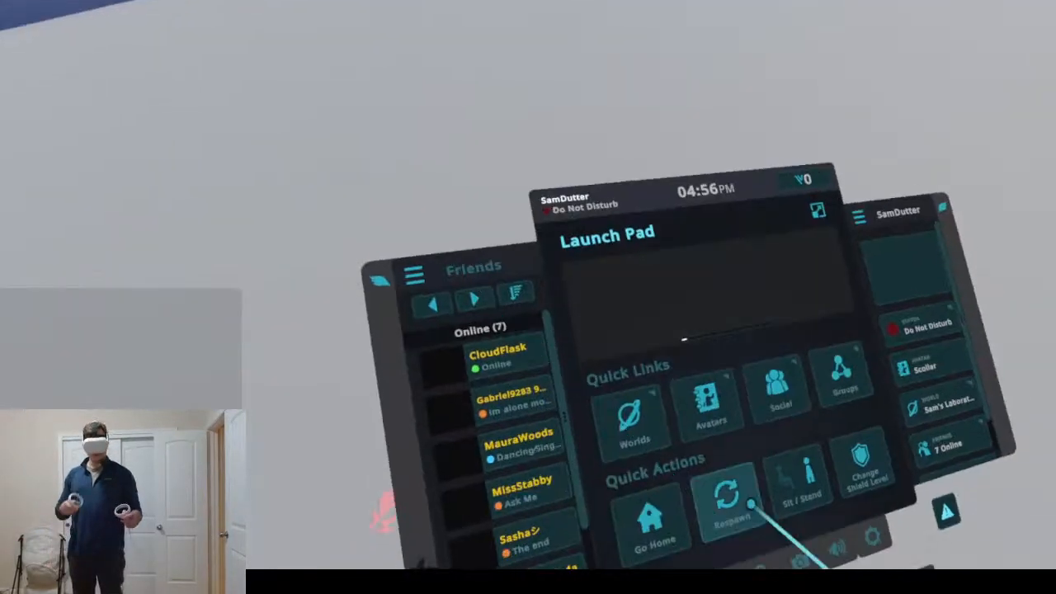
pyautogui.click(767, 474)
pyautogui.click(759, 408)
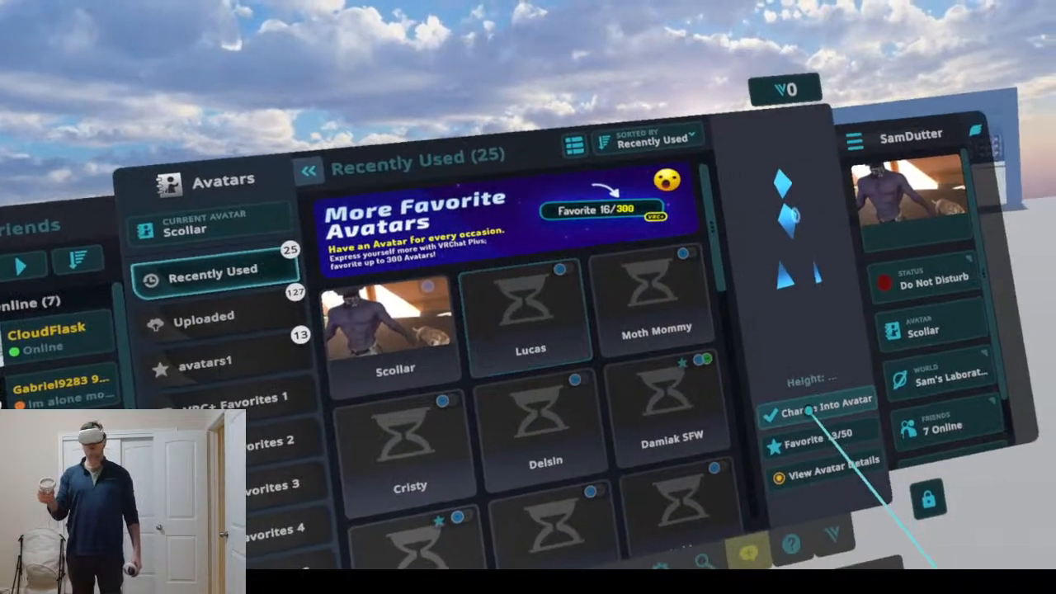
pyautogui.click(812, 408)
pyautogui.press('Escape')
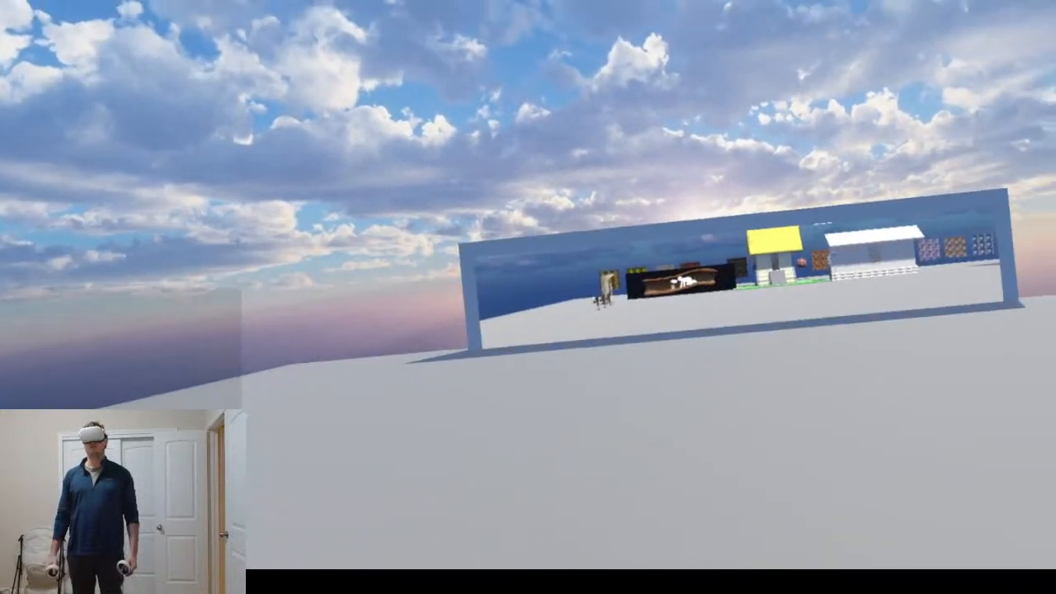
# Walk up to the mirror to check Lucas, then quit VRChat from Settings.
pyautogui.press('w')
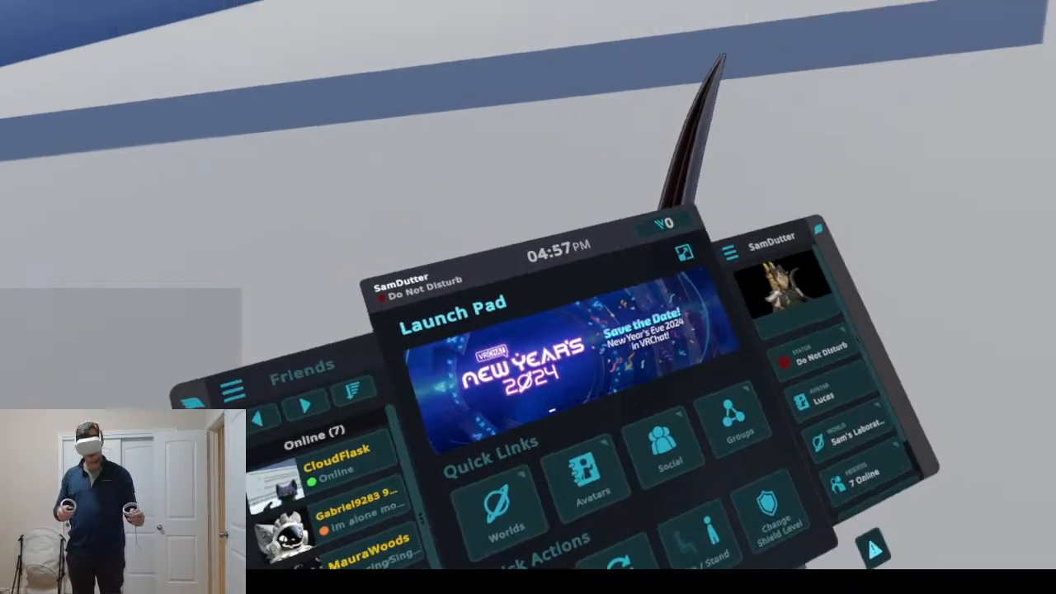
pyautogui.click(753, 492)
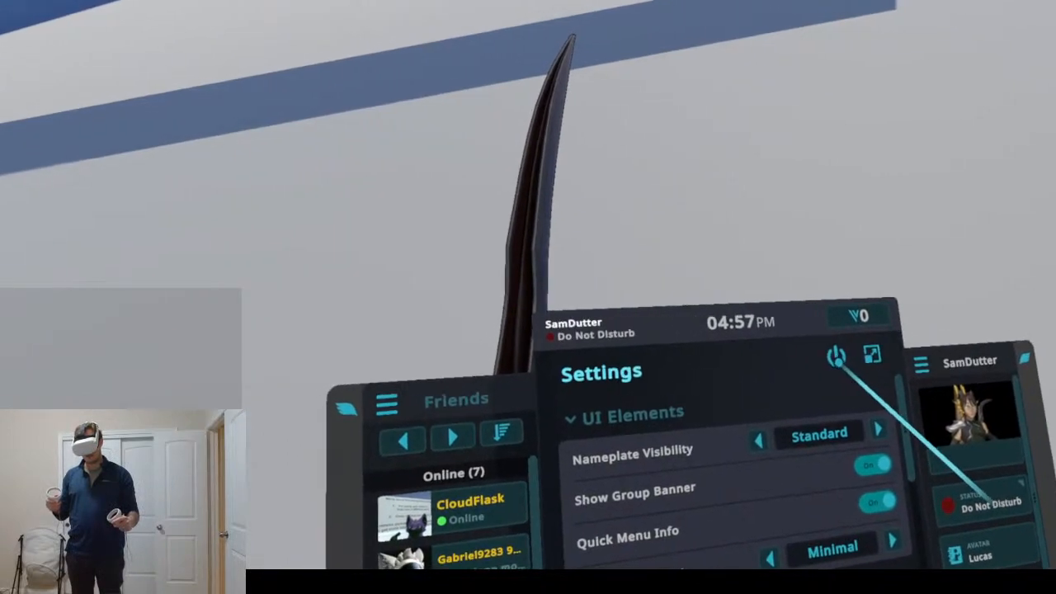
pyautogui.click(840, 357)
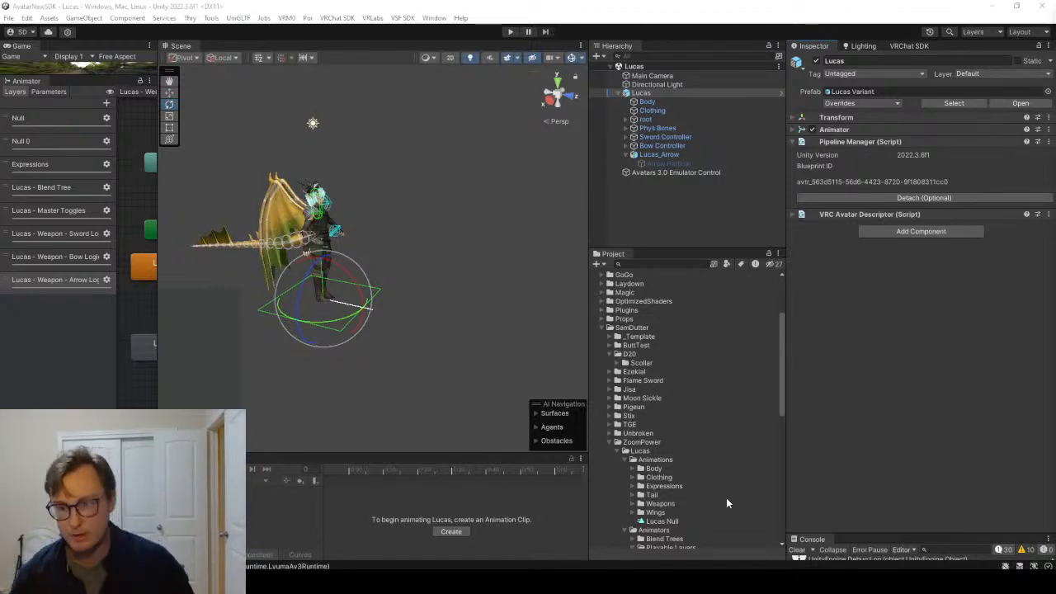
# Expand Arrow Particle's Particle System and review its Collision and Sub Emitters modules.
pyautogui.click(668, 163)
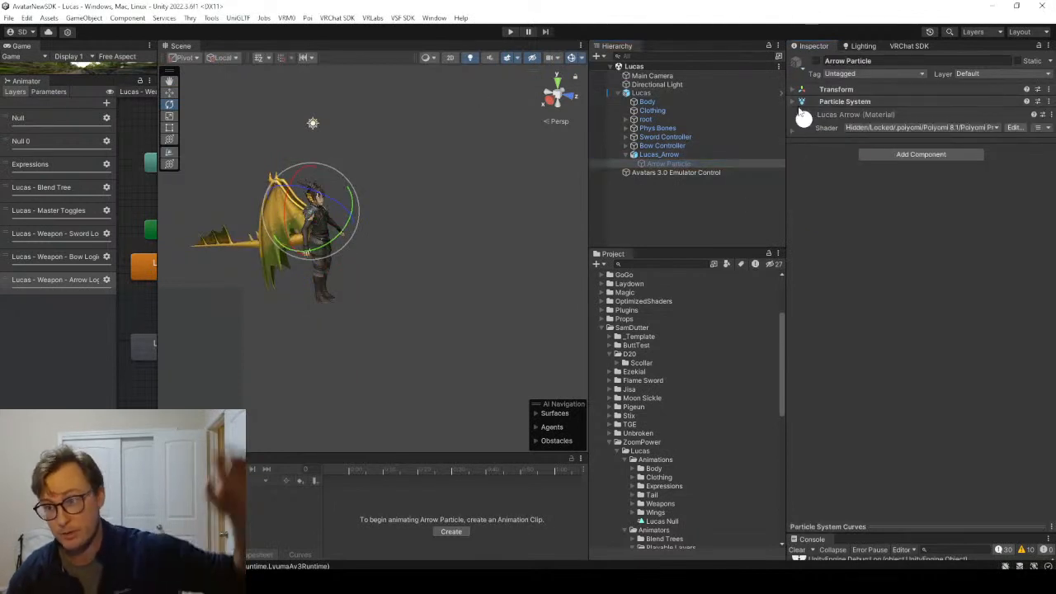
pyautogui.click(833, 101)
pyautogui.scroll(-5, 883, 285)
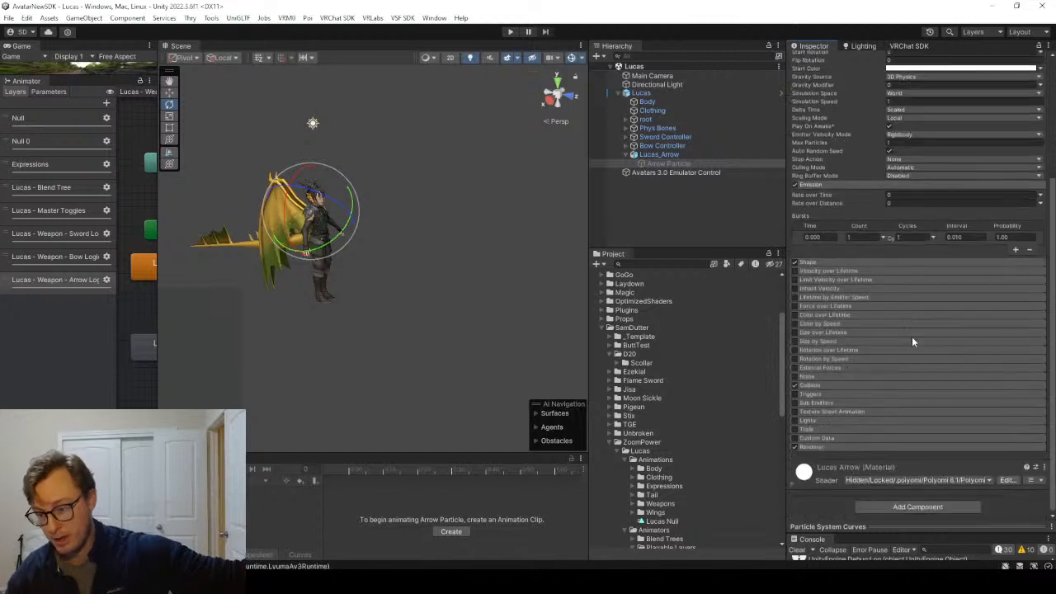
pyautogui.click(813, 385)
pyautogui.scroll(-2, 894, 378)
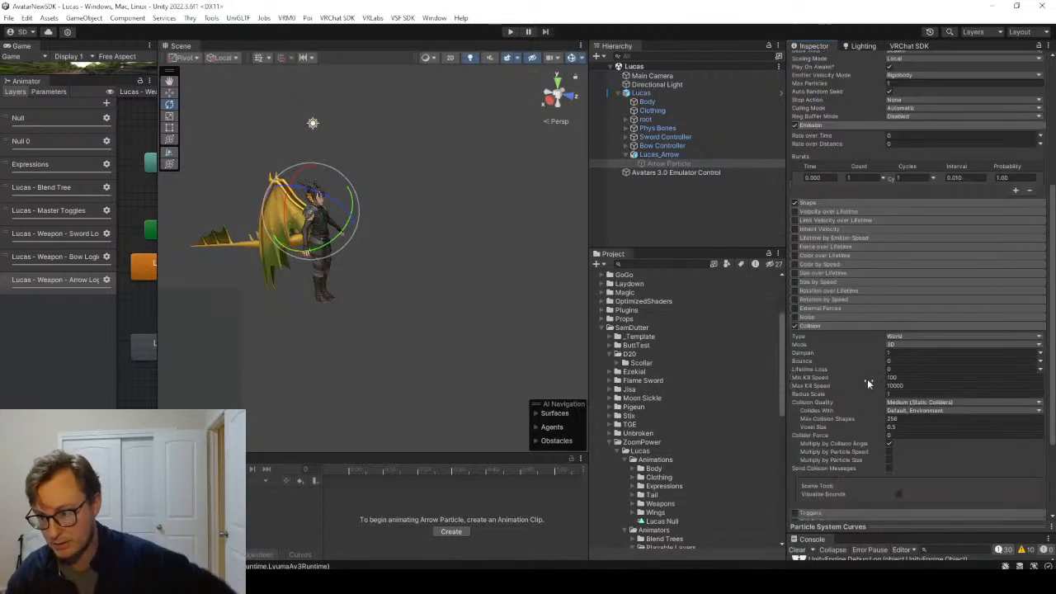
pyautogui.scroll(-2, 834, 334)
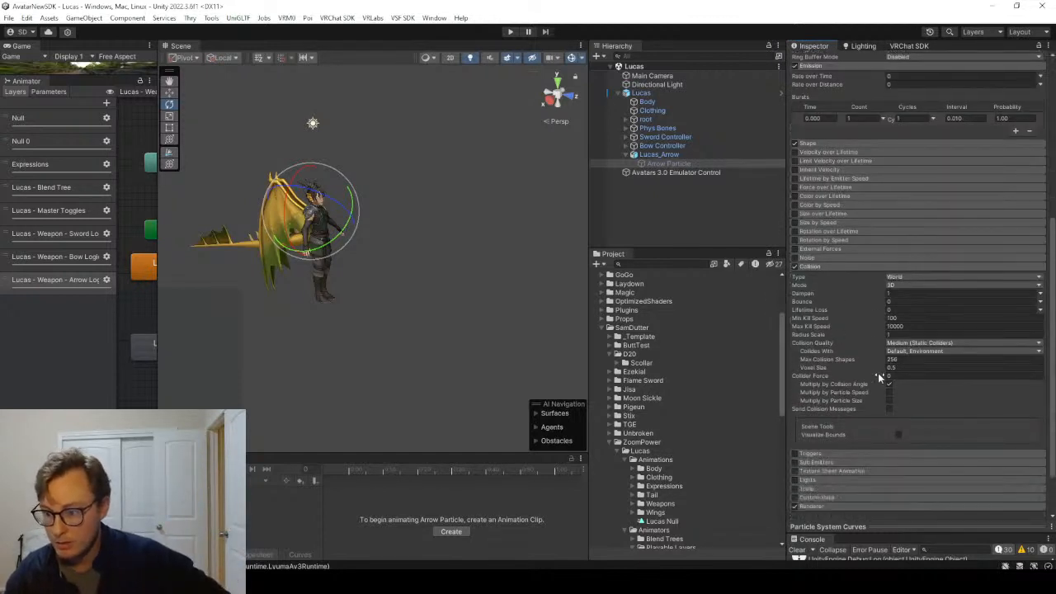
pyautogui.click(827, 462)
pyautogui.scroll(-3, 889, 450)
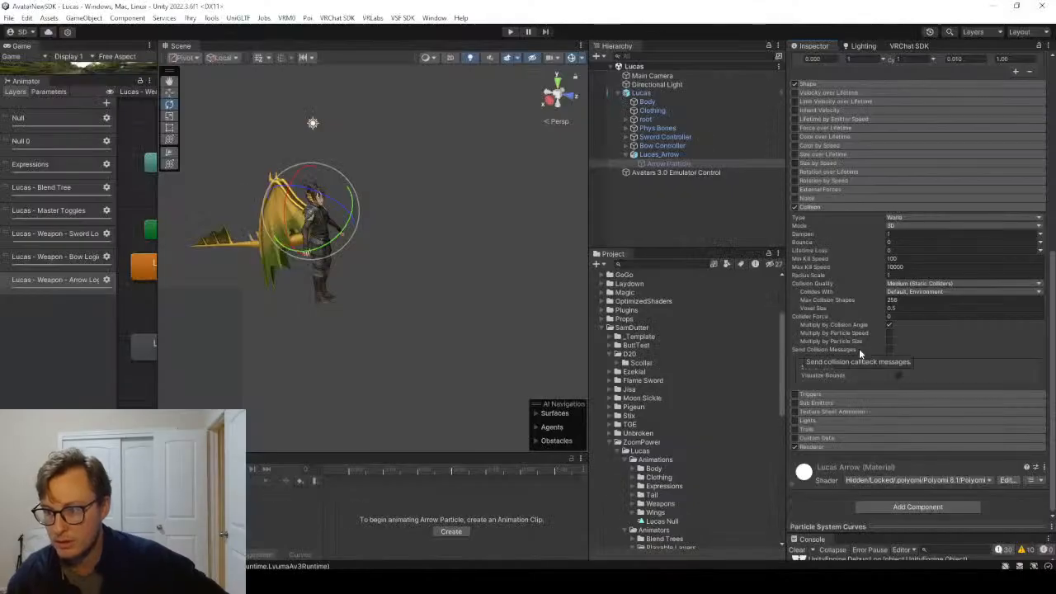
# Check the Renderer module, set Collision's Min Kill Speed from 100 to 0, then deselect.
pyautogui.scroll(1, 829, 196)
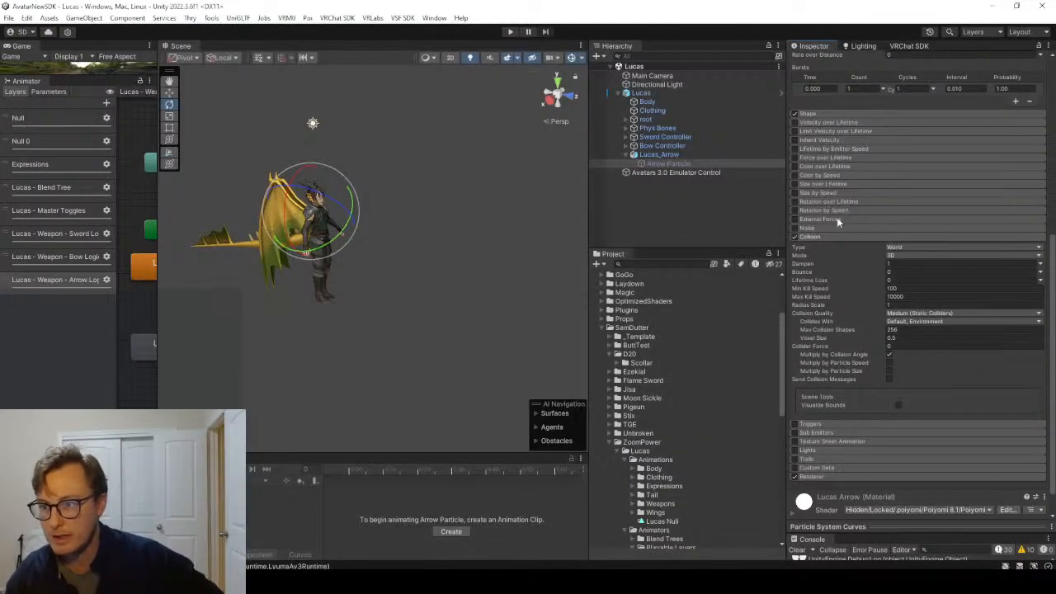
pyautogui.scroll(6, 849, 264)
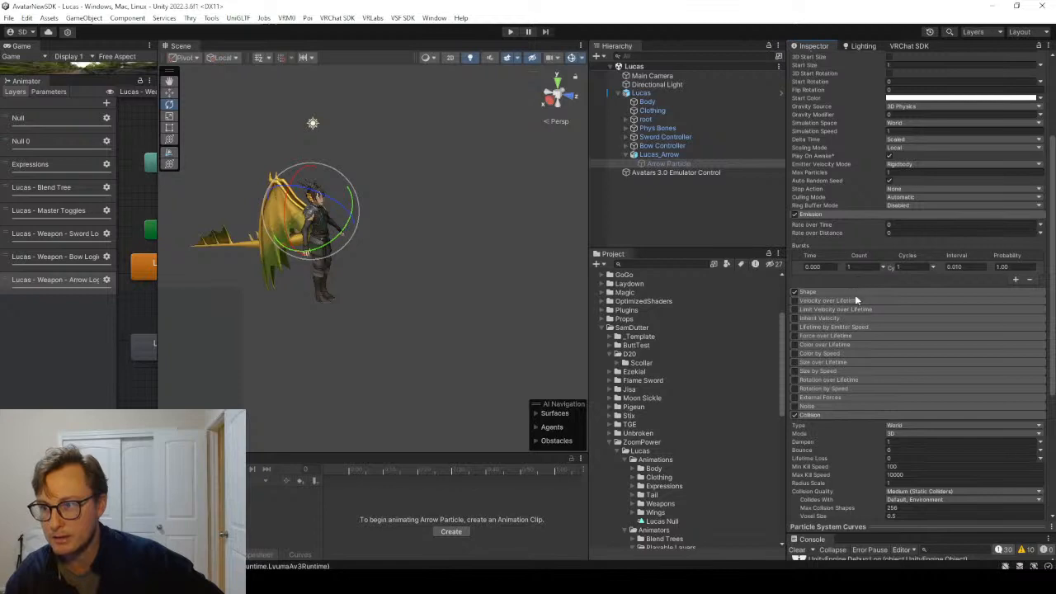
pyautogui.scroll(-6, 845, 303)
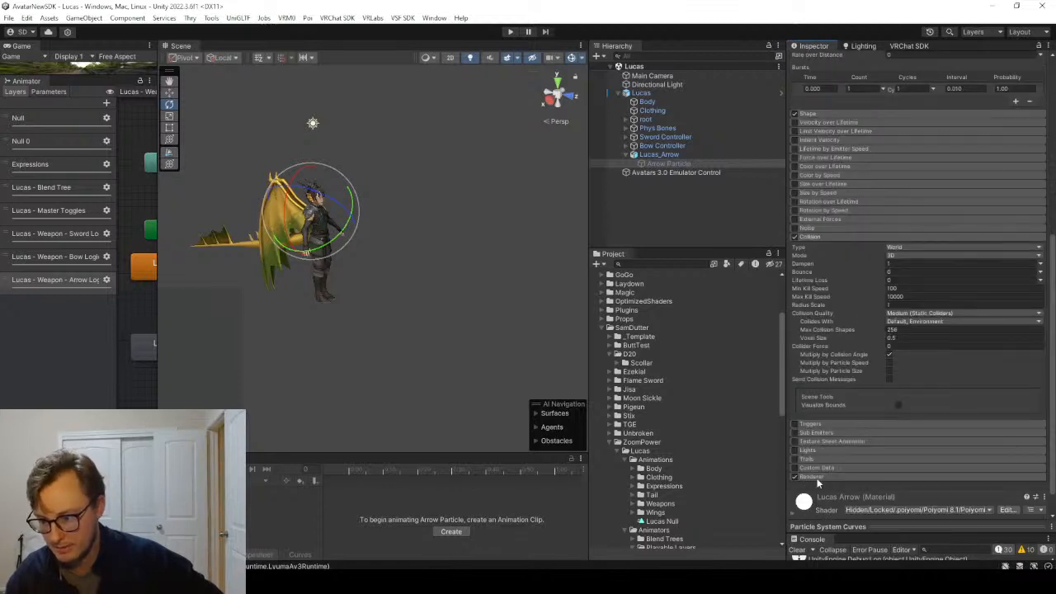
pyautogui.click(815, 478)
pyautogui.scroll(-5, 838, 426)
pyautogui.scroll(-2, 850, 413)
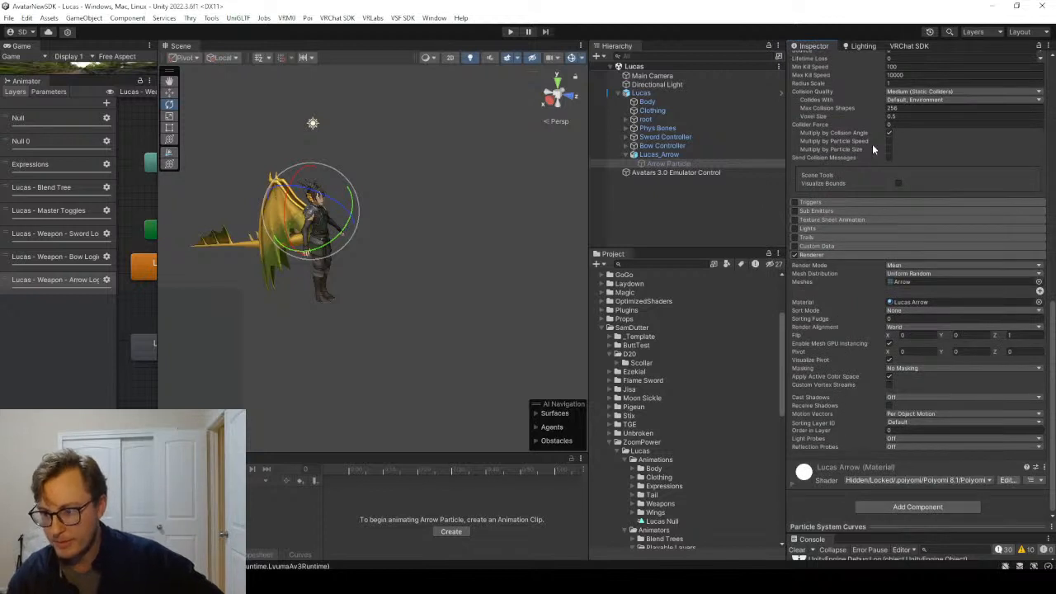
pyautogui.scroll(1, 839, 235)
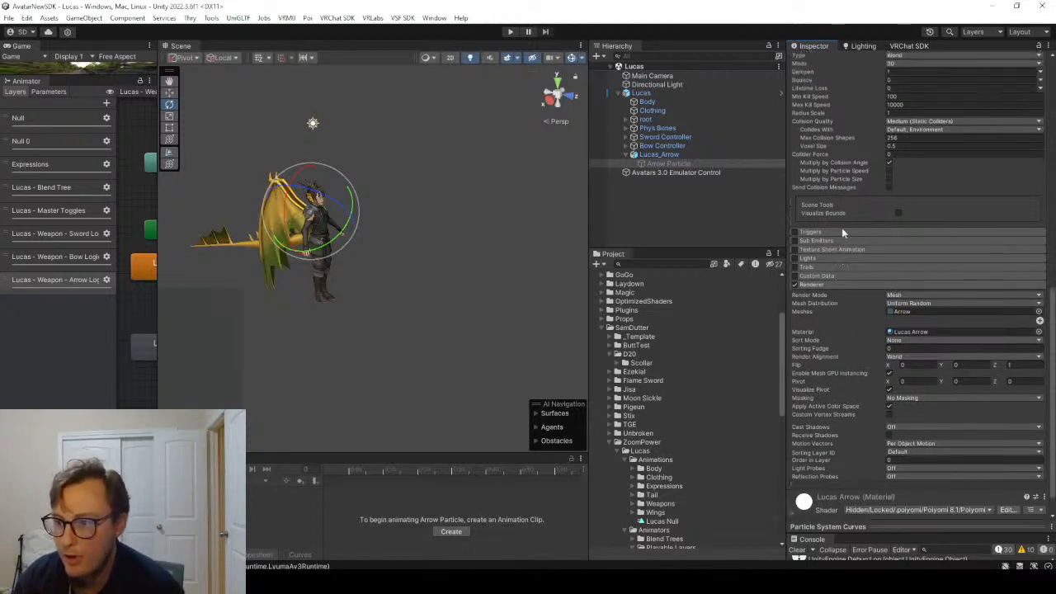
pyautogui.scroll(3, 841, 241)
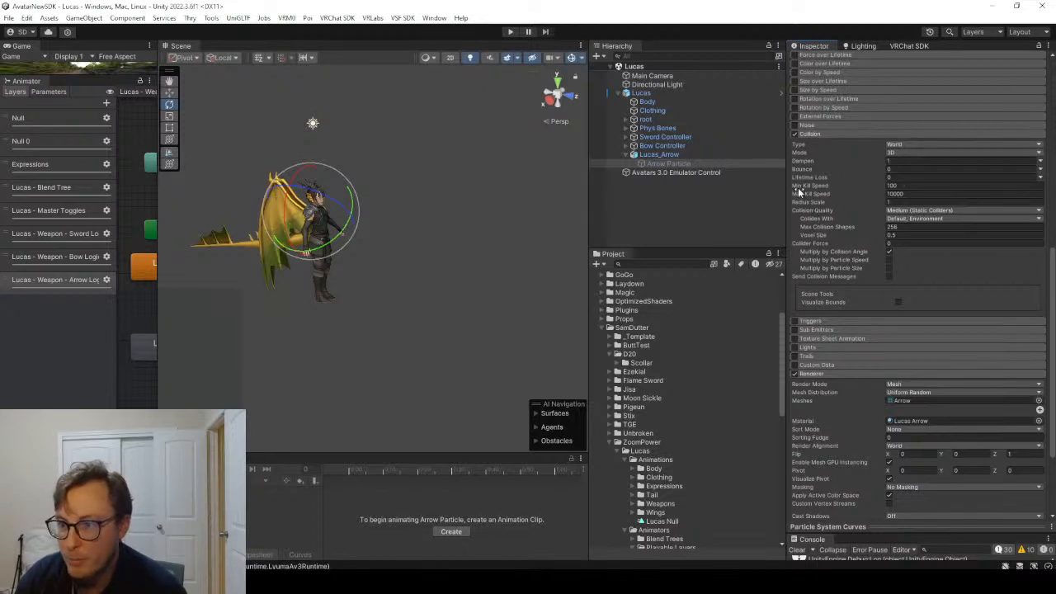
pyautogui.click(905, 185)
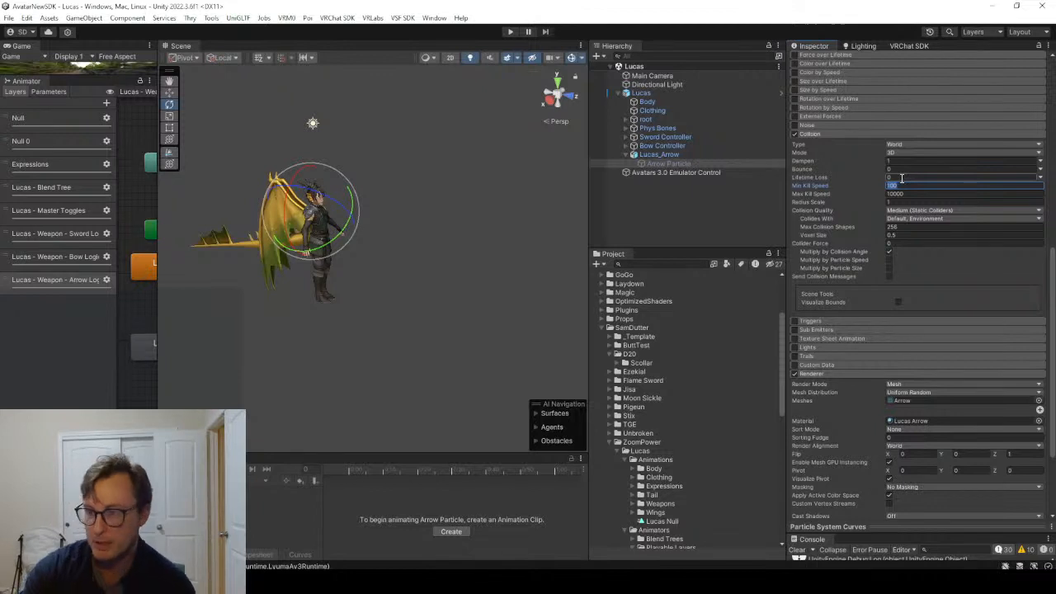
pyautogui.click(695, 206)
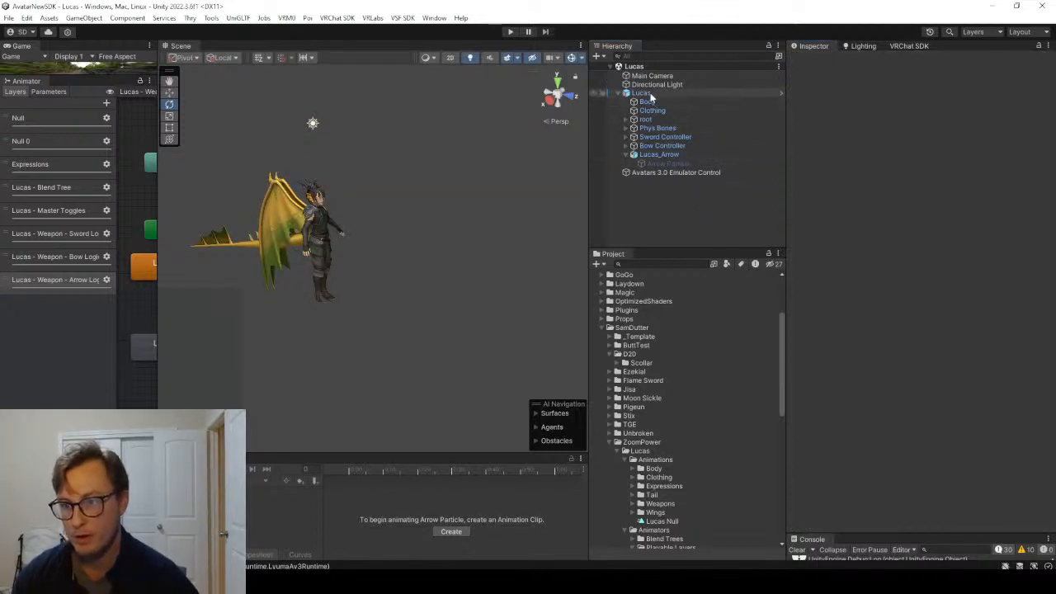
# Select the Lucas root, accept the terms in the VRChat SDK Builder, and run Build & Publish.
pyautogui.click(693, 93)
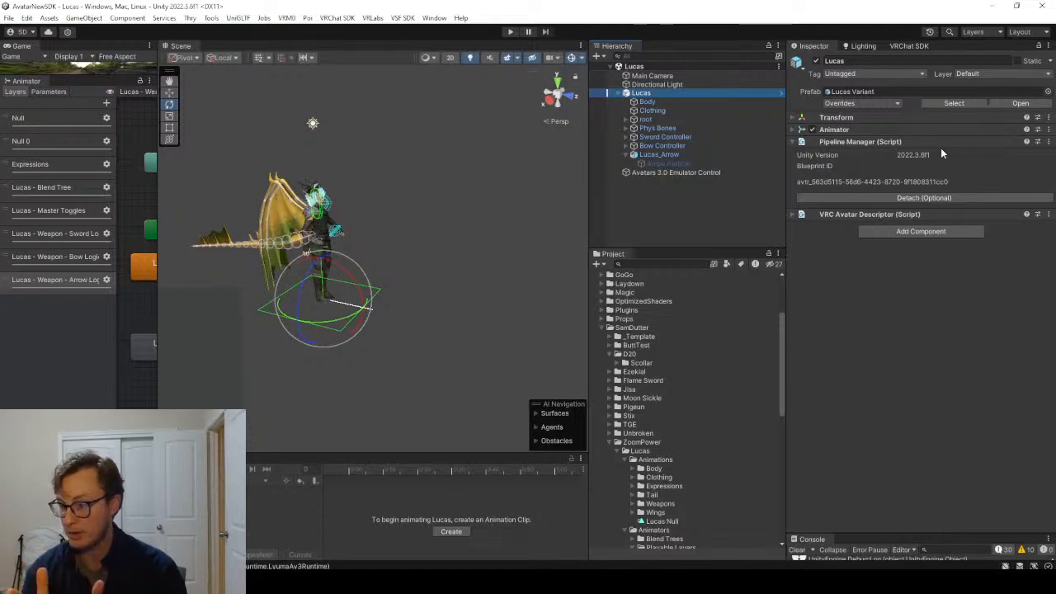
pyautogui.click(893, 45)
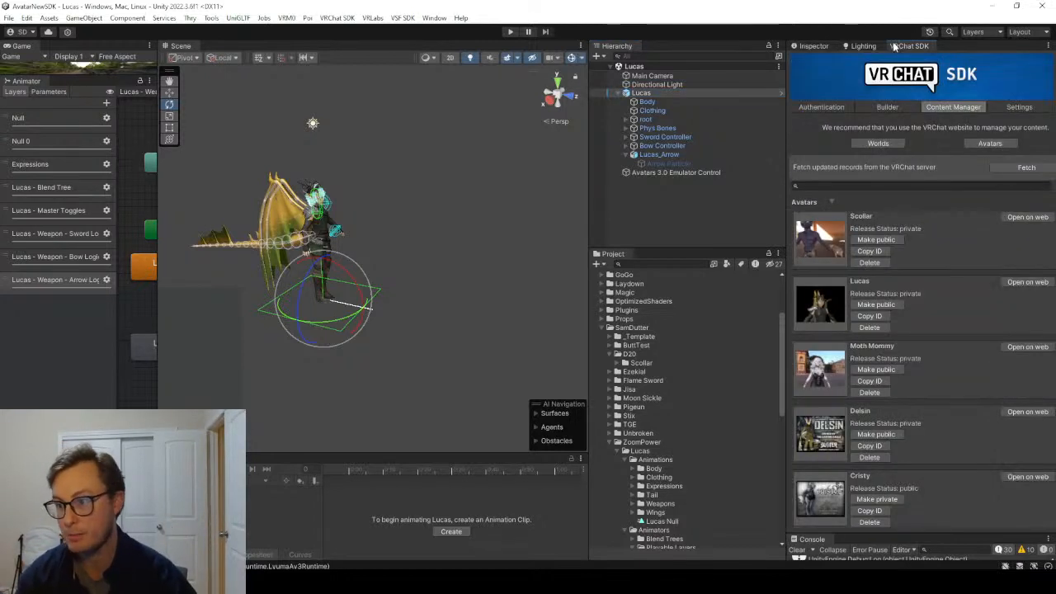
pyautogui.click(863, 109)
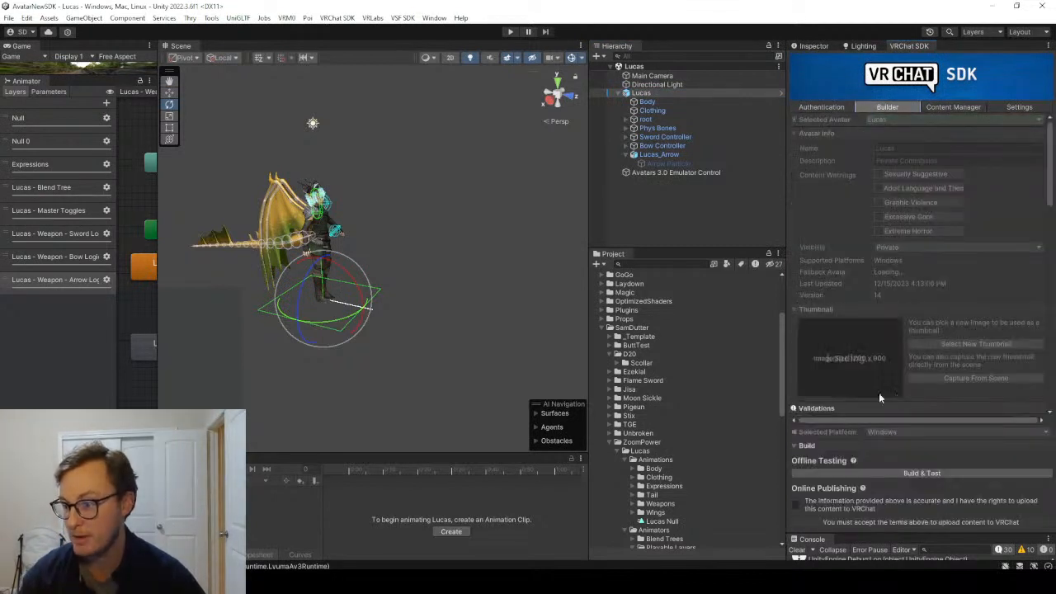
pyautogui.click(797, 507)
pyautogui.click(875, 519)
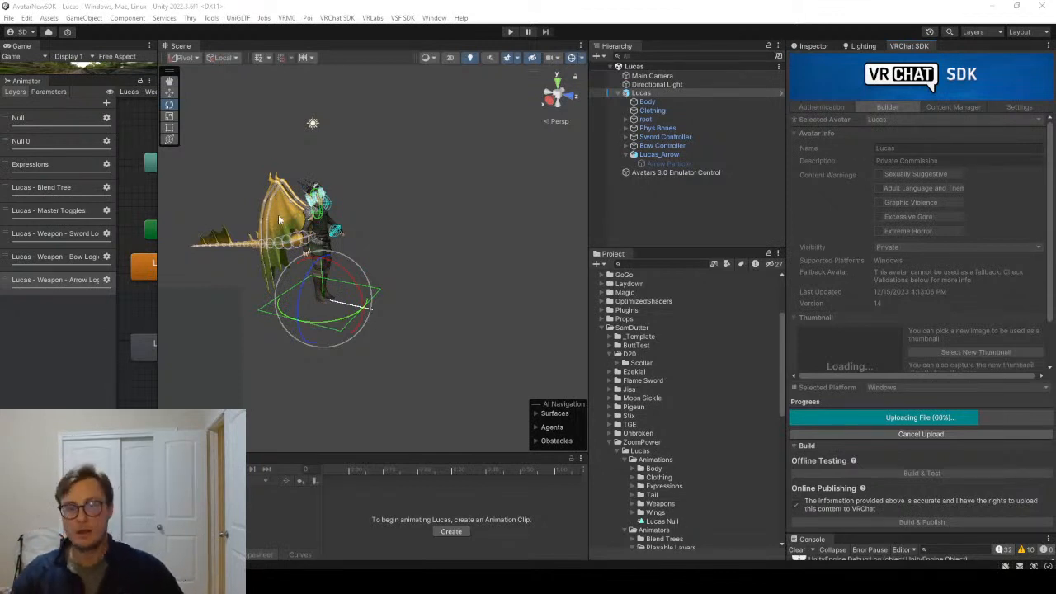
# Deselect Lucas, swing the scene camera toward it, and maximize the Scene view.
pyautogui.click(407, 218)
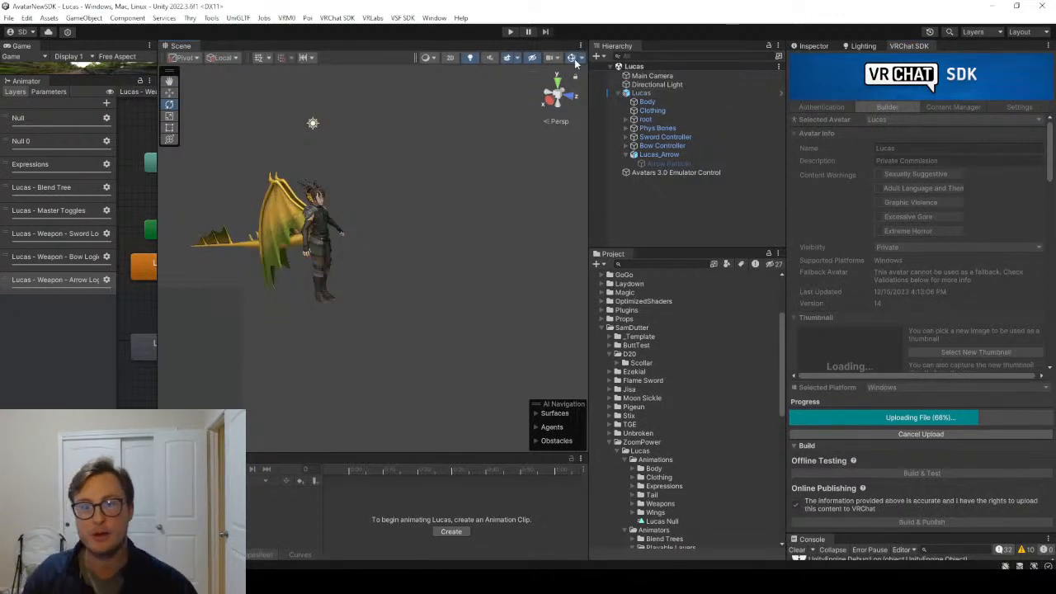
pyautogui.moveTo(396, 252); pyautogui.dragTo(279, 217, button='right')
pyautogui.press('w')
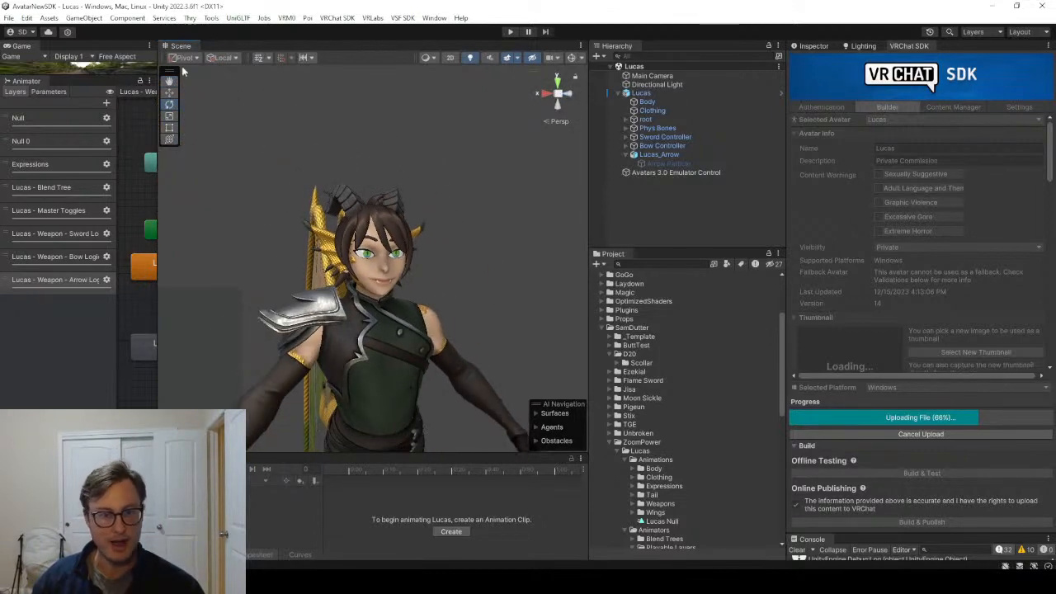
pyautogui.rightClick(180, 49)
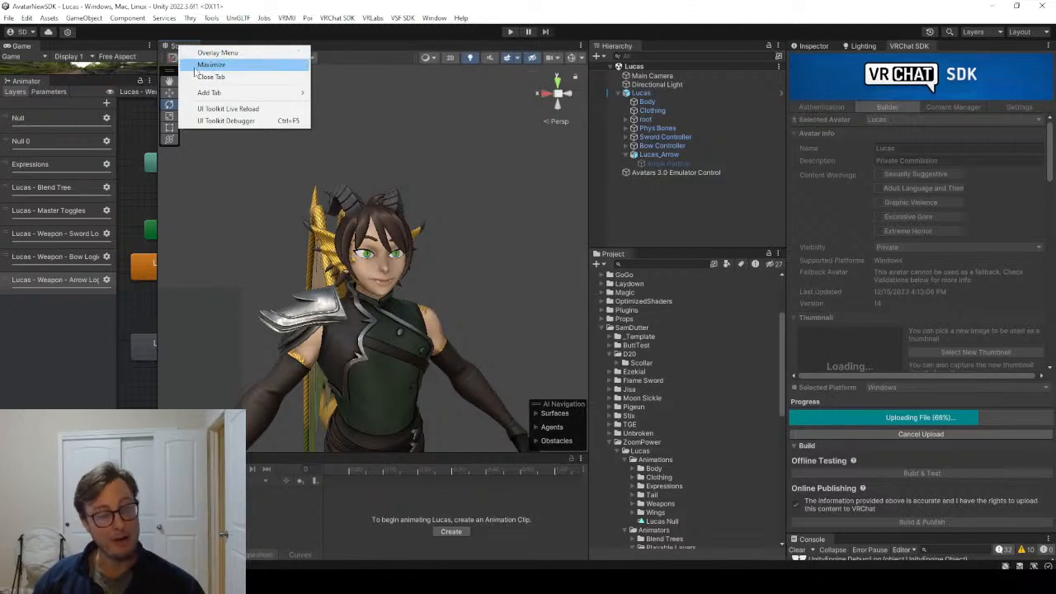
pyautogui.click(200, 66)
# Fly the scene camera around Lucas to a front-on, full-body view of the avatar.
pyautogui.press('w')
pyautogui.moveTo(606, 277); pyautogui.dragTo(476, 263, button='right')
pyautogui.press('s')
pyautogui.press('w')
pyautogui.press('d')
pyautogui.press('s')
pyautogui.moveTo(621, 254); pyautogui.dragTo(754, 250, button='right')
pyautogui.press('w')
pyautogui.press('w')
pyautogui.press('a')
pyautogui.moveTo(509, 269); pyautogui.dragTo(643, 336, button='right')
pyautogui.press('s')
pyautogui.press('s')
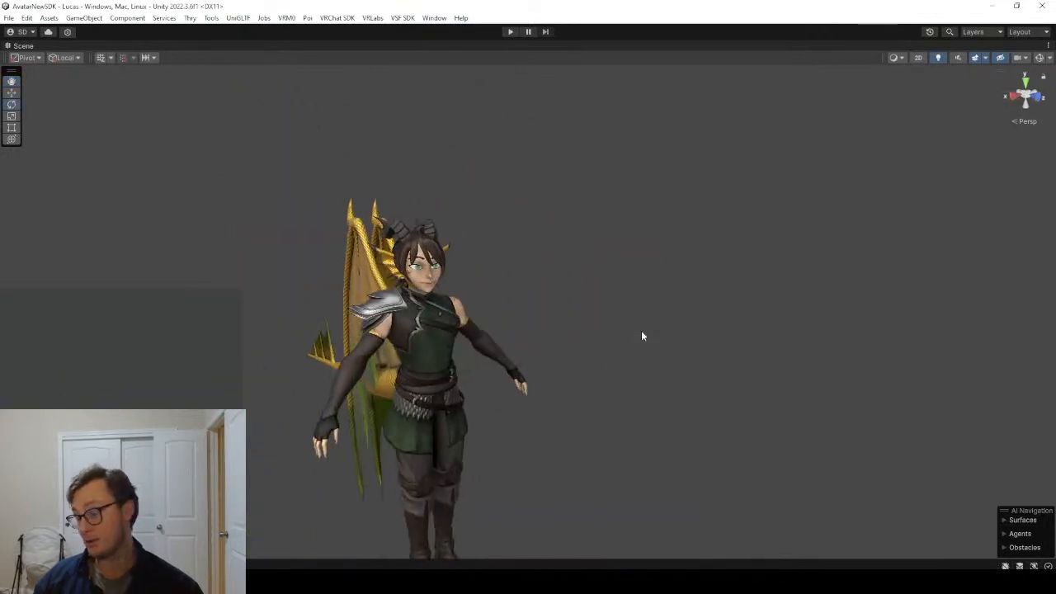
# Show the scene overlays and restore the Scene tab to the normal editor layout.
pyautogui.rightClick(36, 51)
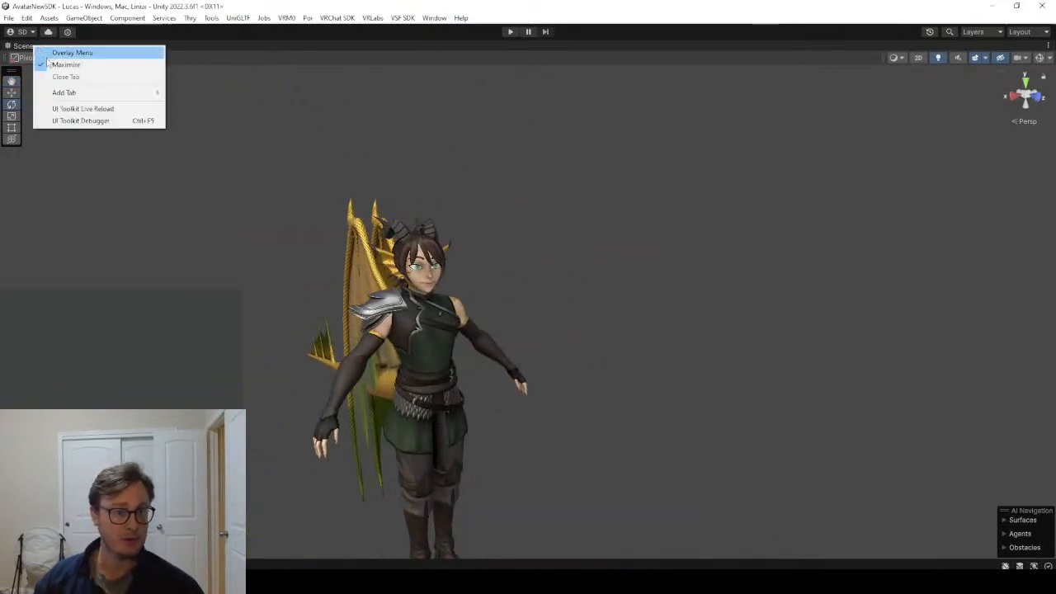
pyautogui.click(48, 56)
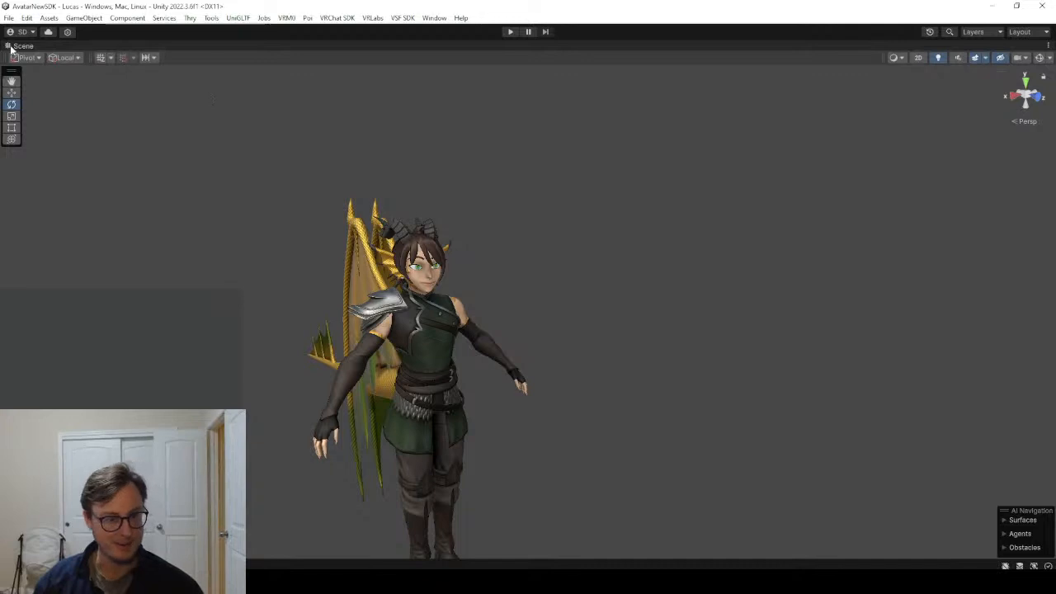
pyautogui.rightClick(13, 50)
pyautogui.click(66, 68)
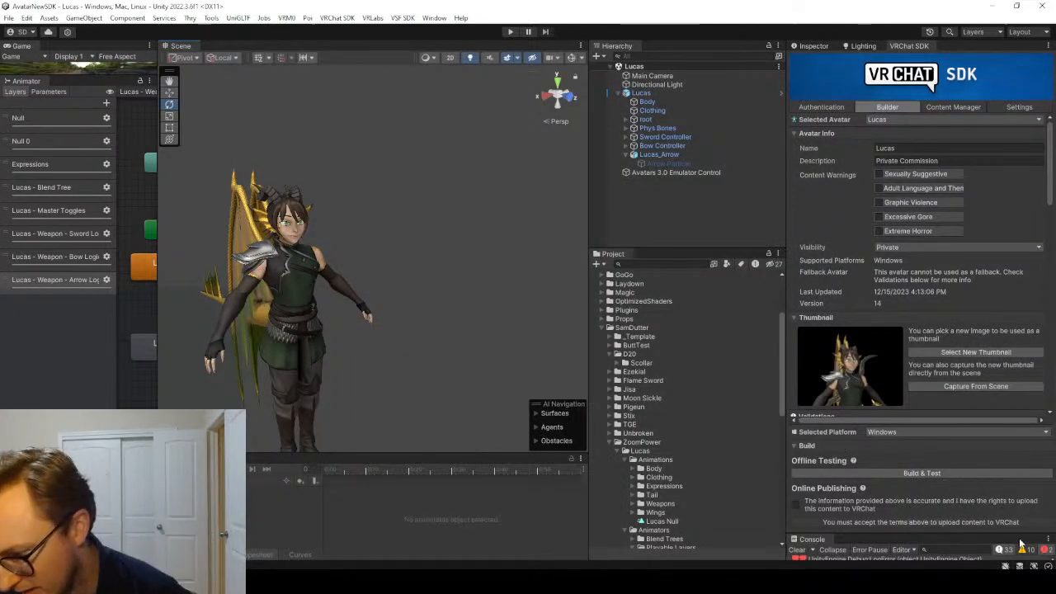
pyautogui.moveTo(974, 537); pyautogui.dragTo(965, 374)
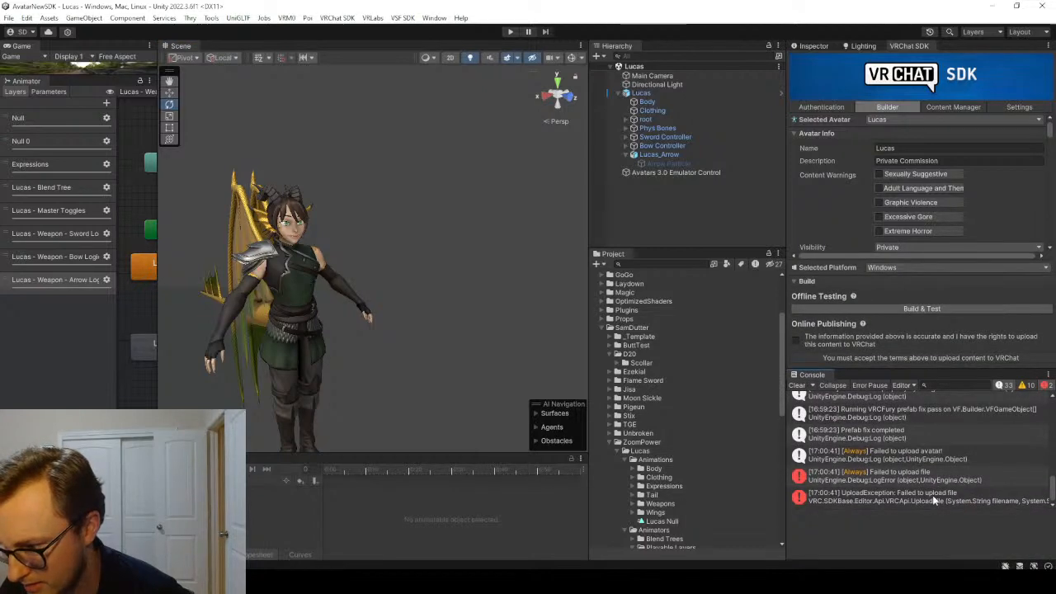
pyautogui.moveTo(874, 373); pyautogui.dragTo(834, 509)
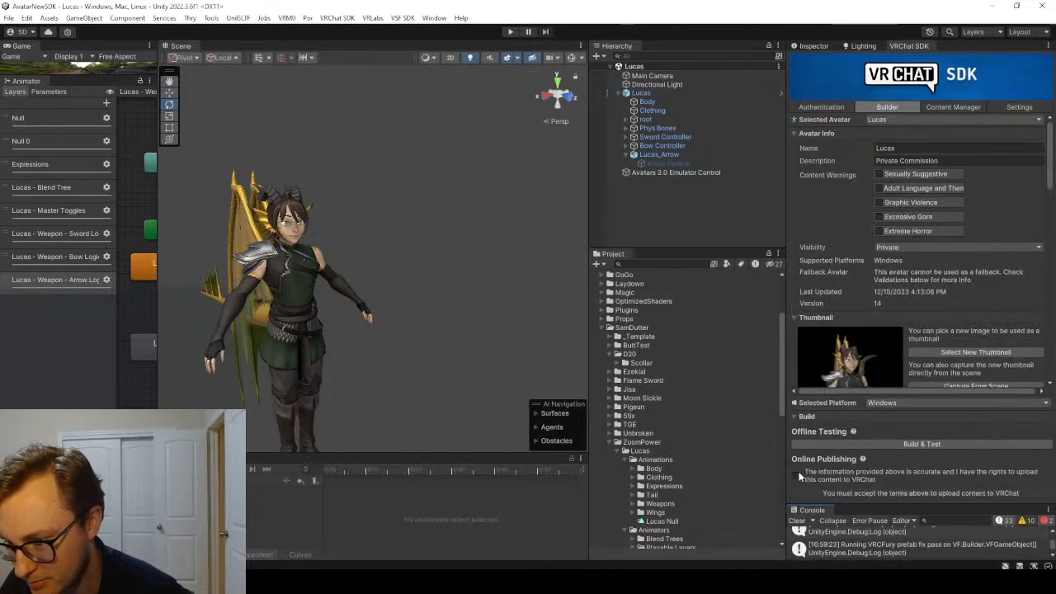
# Accept the terms, rerun Build & Publish for Lucas, and clear the old Console errors.
pyautogui.click(797, 476)
pyautogui.click(921, 492)
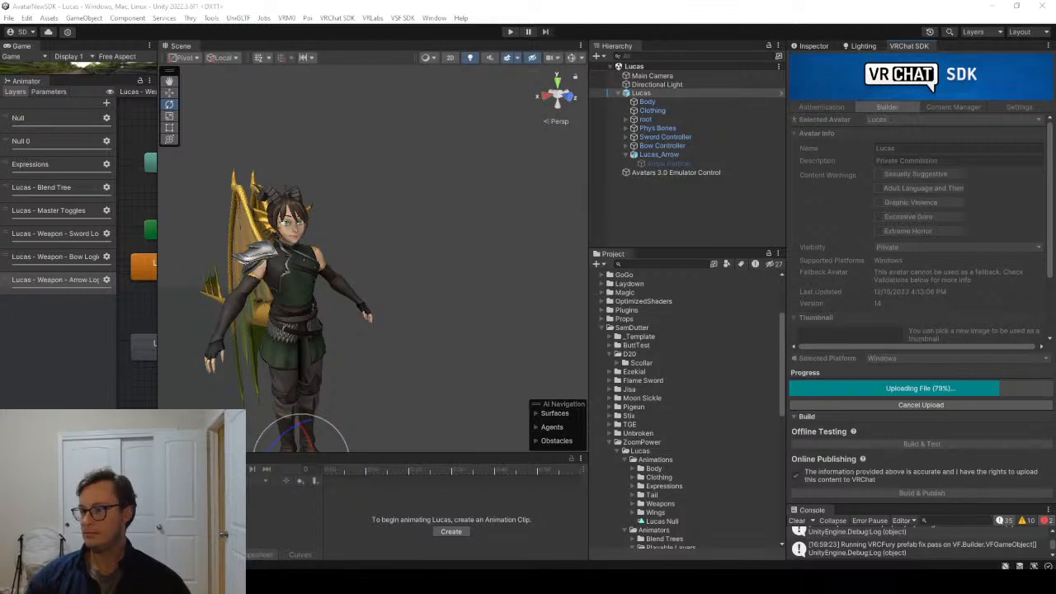
pyautogui.click(797, 521)
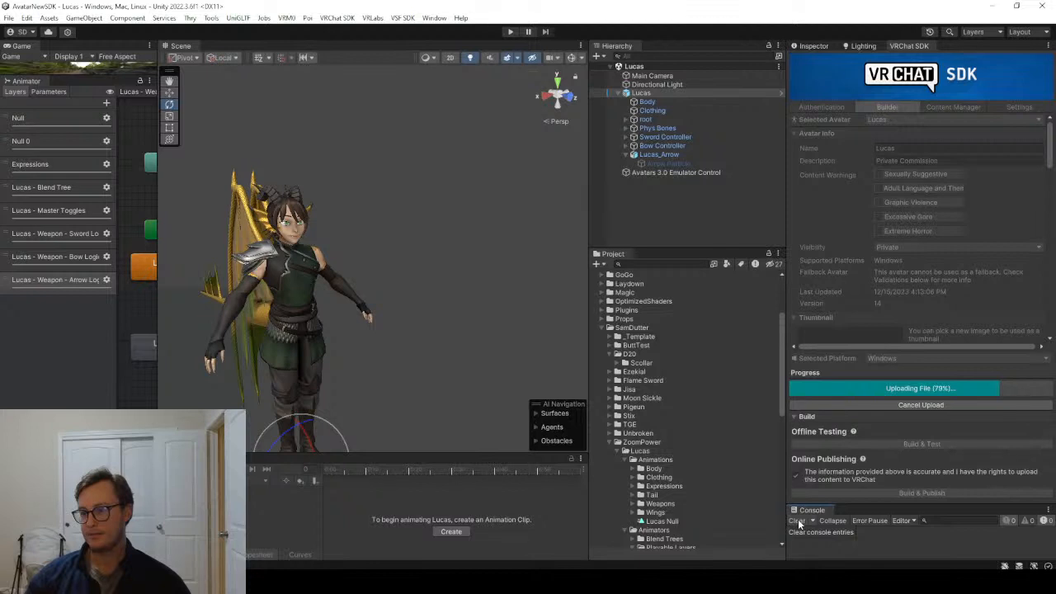